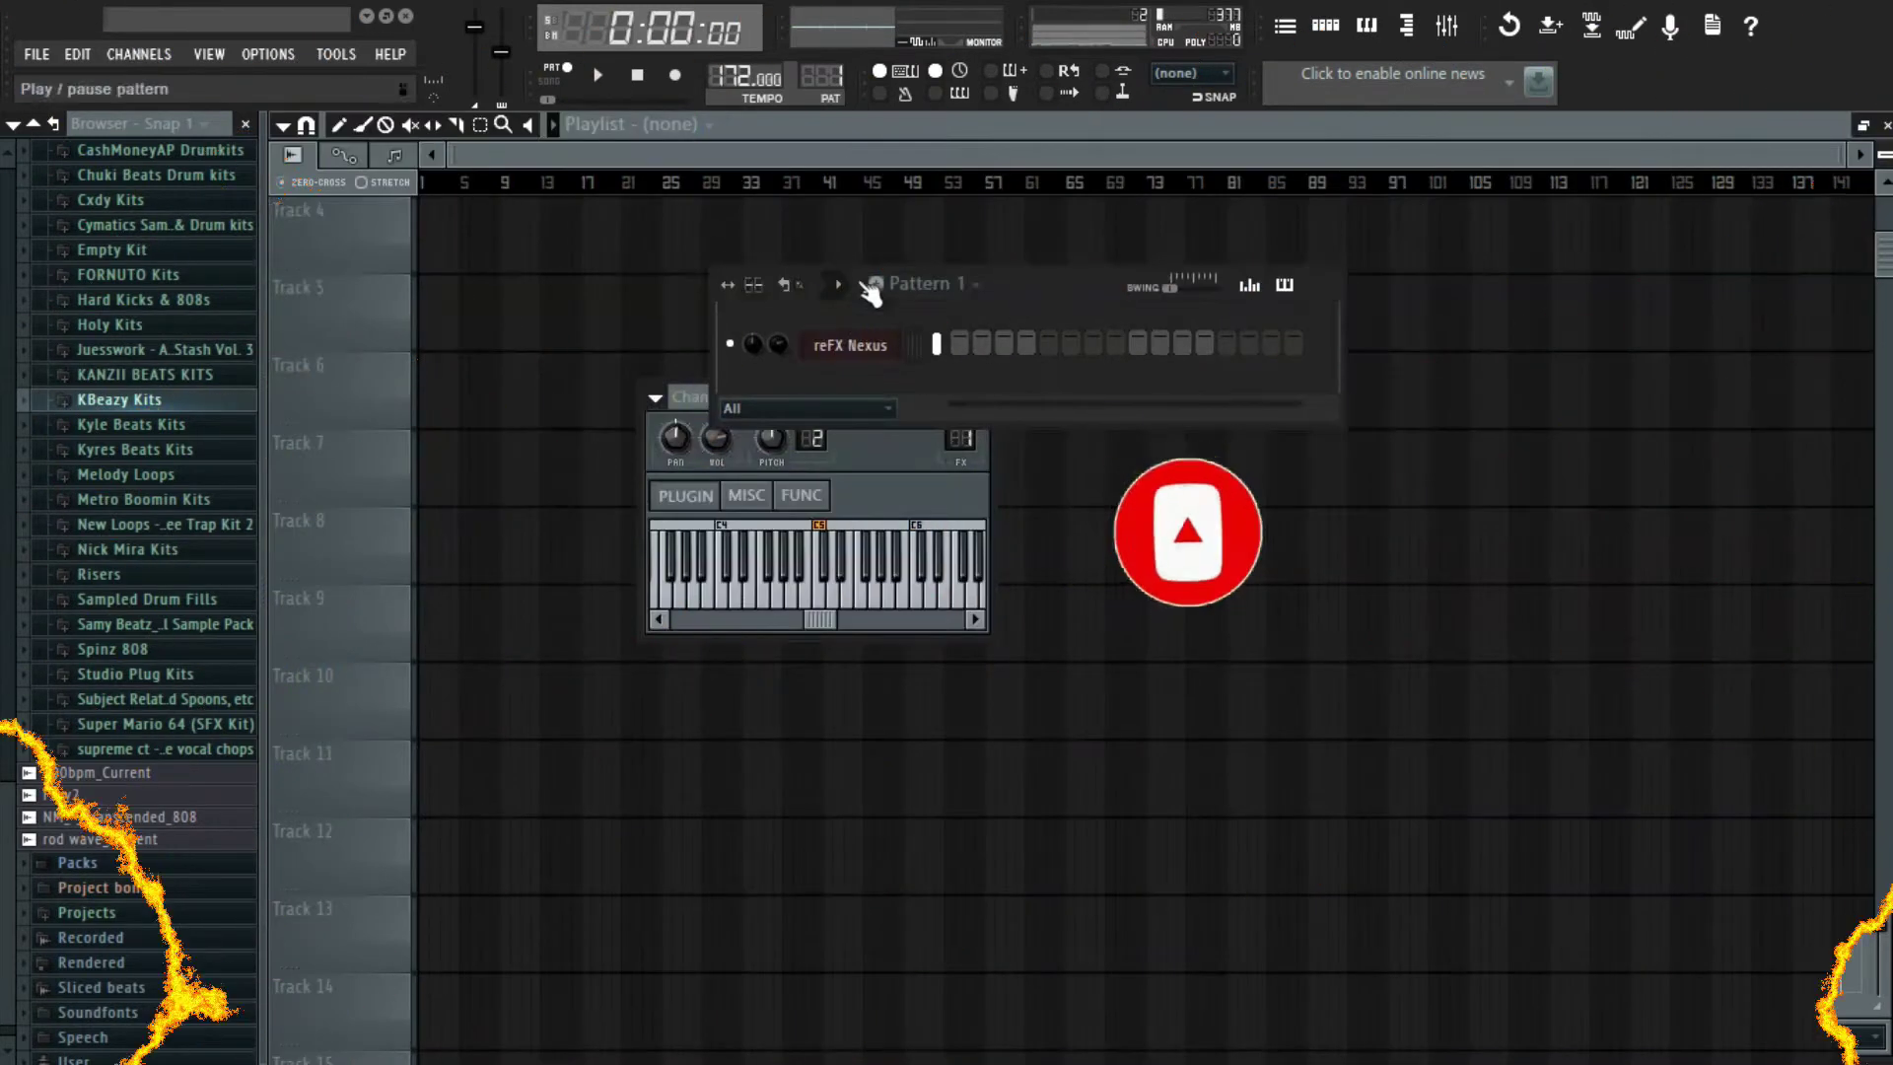
- Check the piano preset loaded in the reFX Nexus channel and open the channel's piano roll
left_click(888, 362)
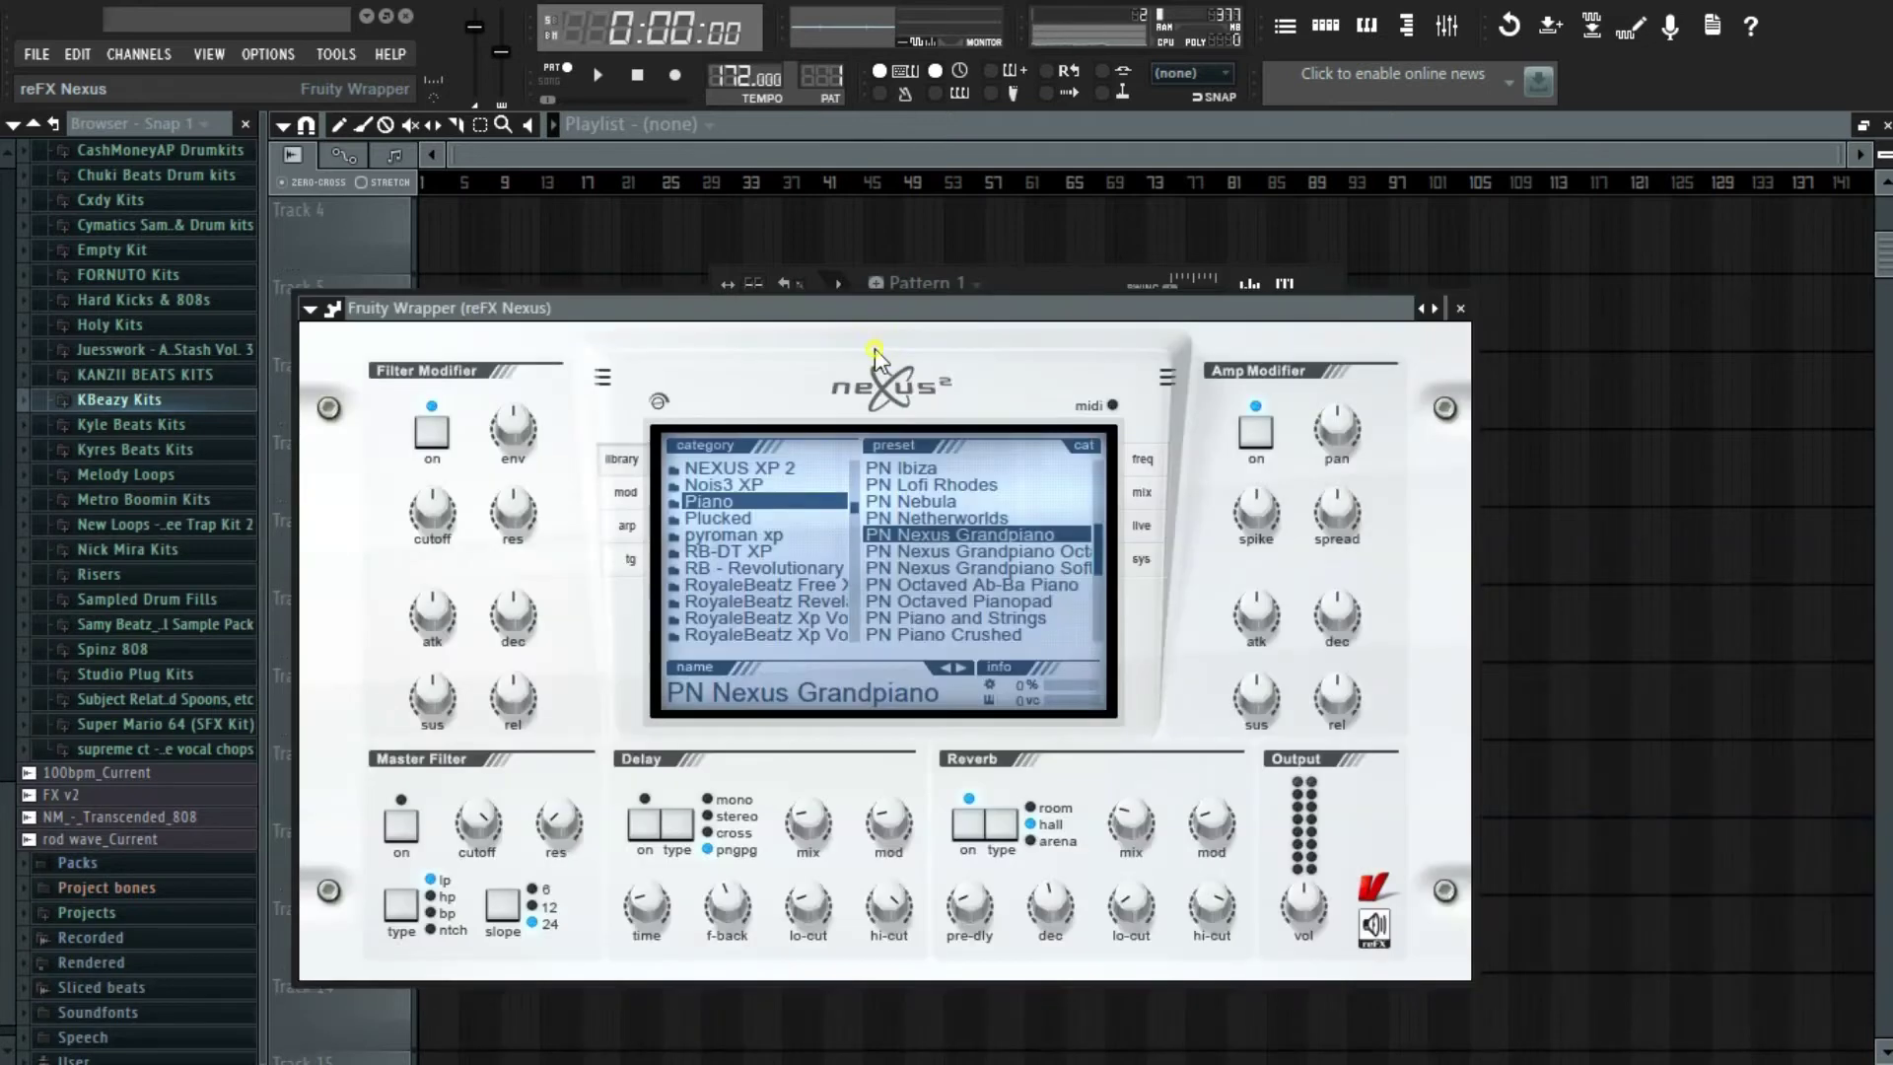
left_click(1461, 308)
right_click(908, 334)
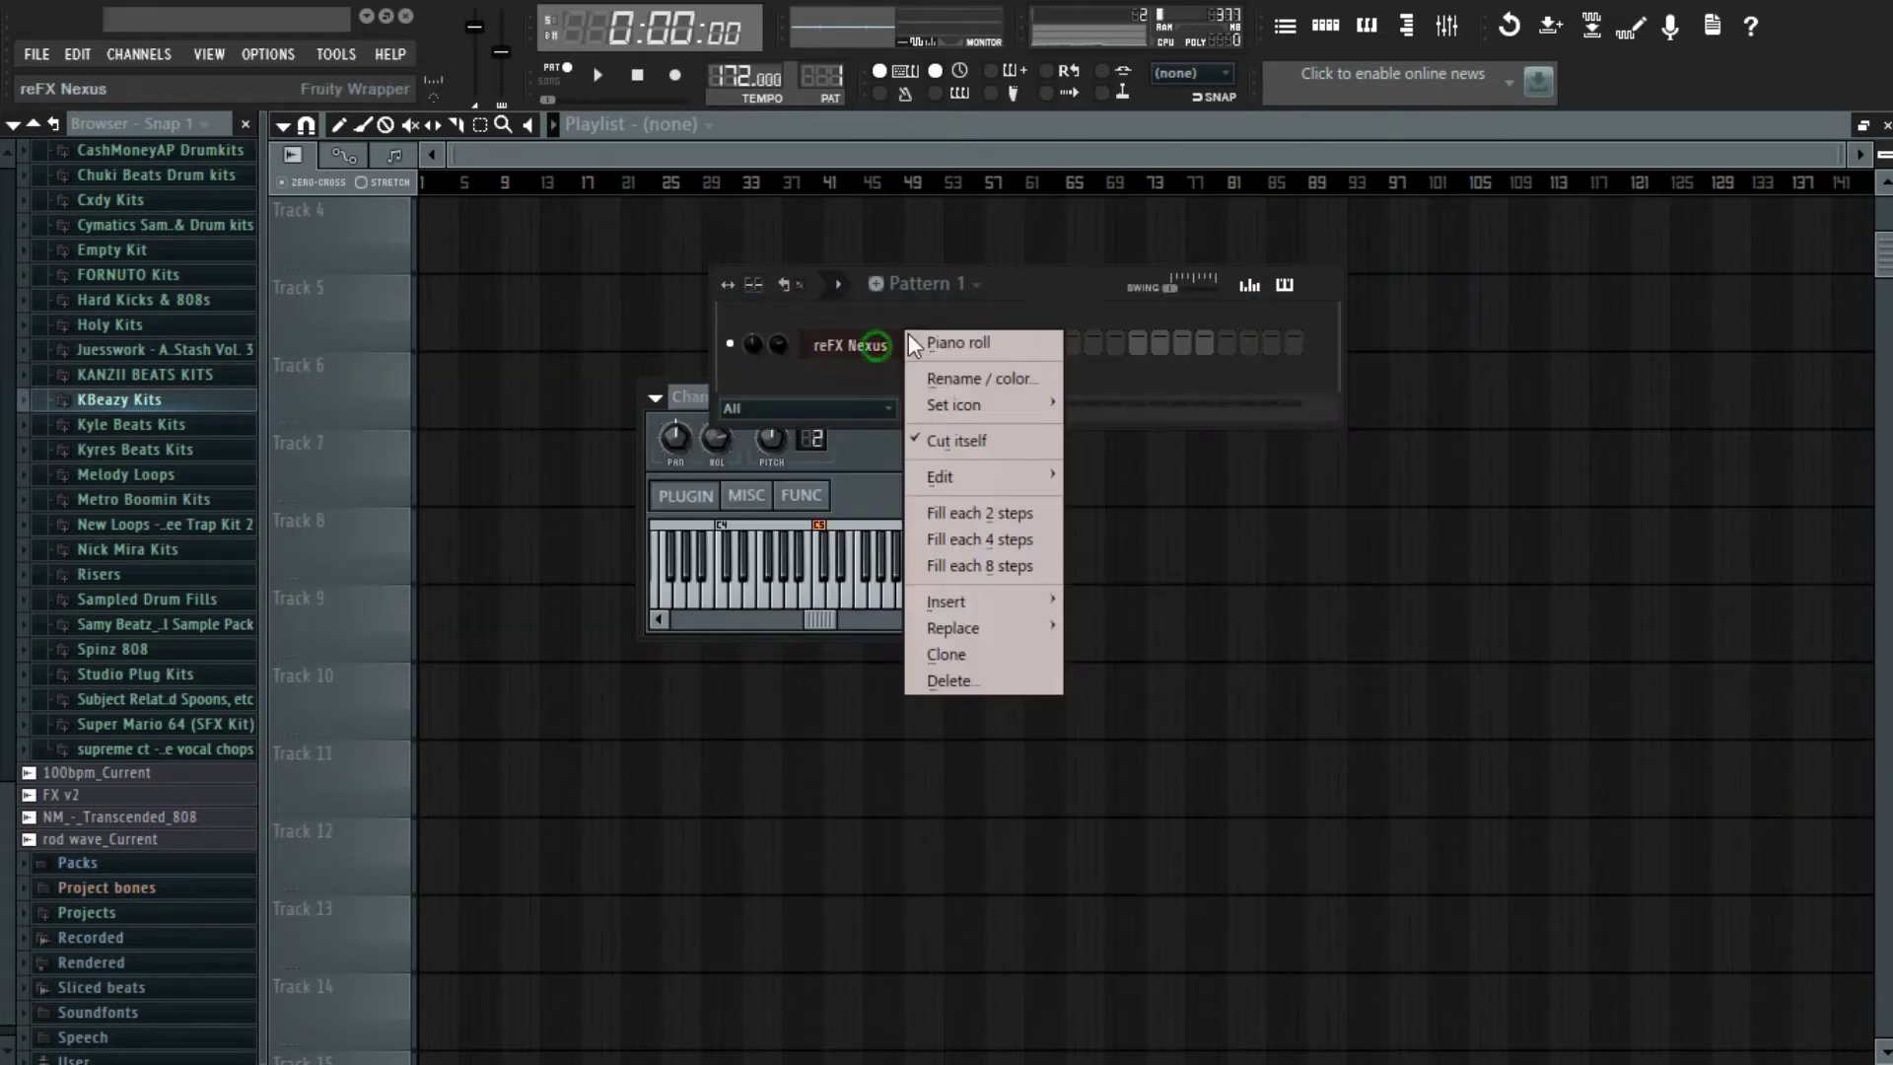
left_click(951, 342)
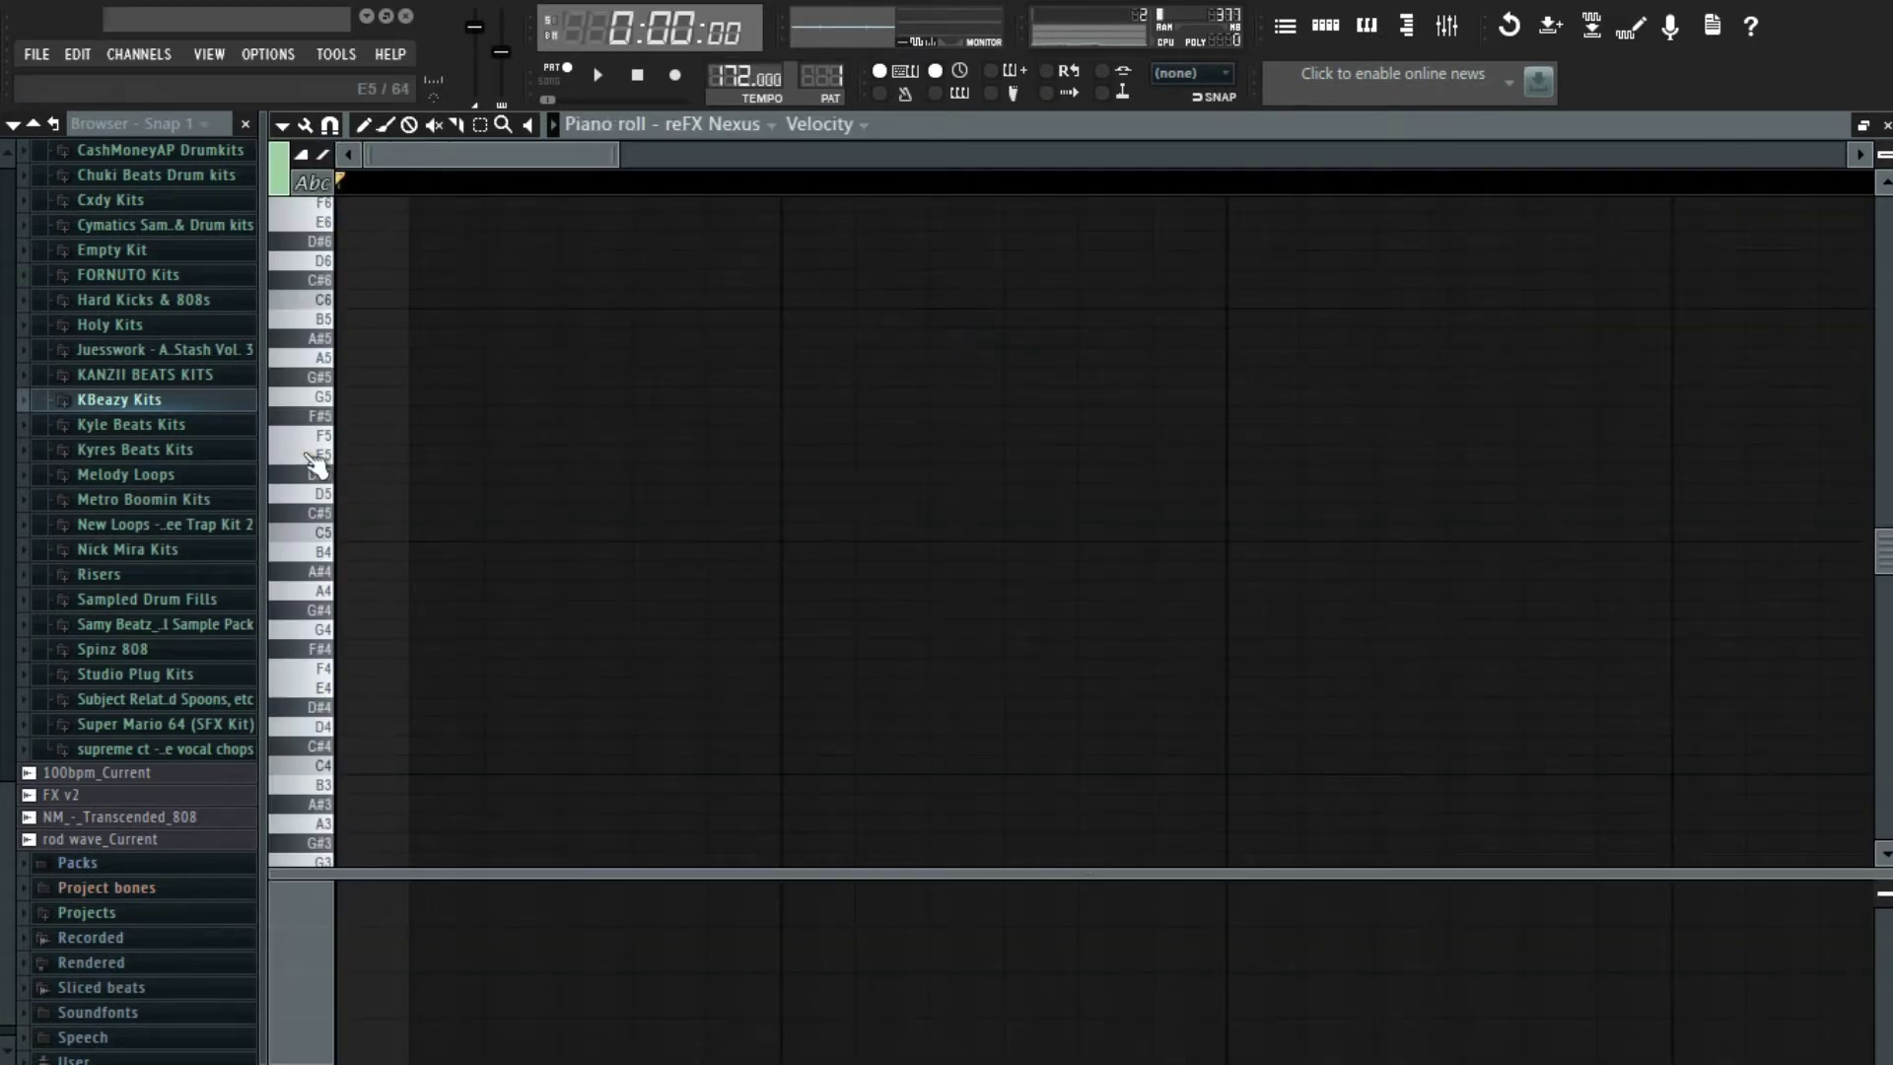
- Place an E5, G5 and B5 chord at the start of bar 1, one bar and four steps long
left_click(350, 455)
scroll(488, 488, "down", 1)
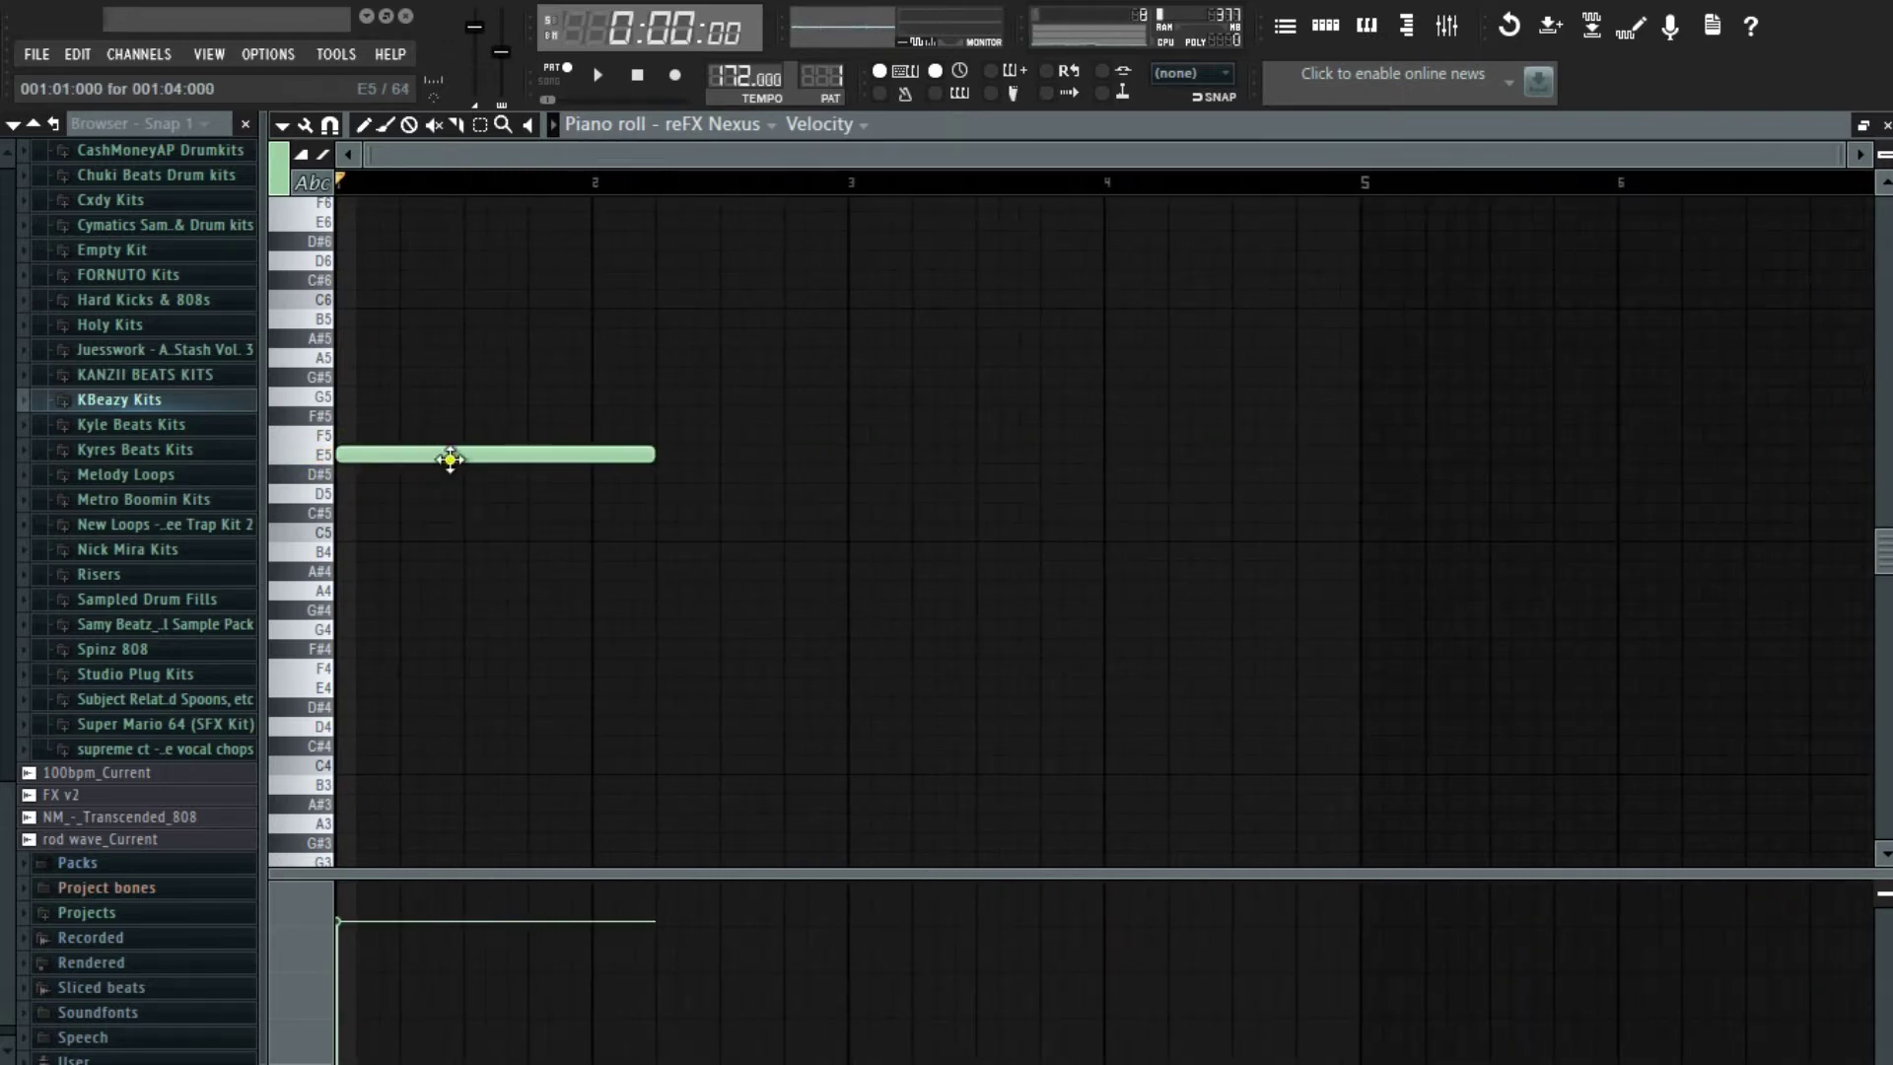
left_click(340, 396)
left_click(336, 338)
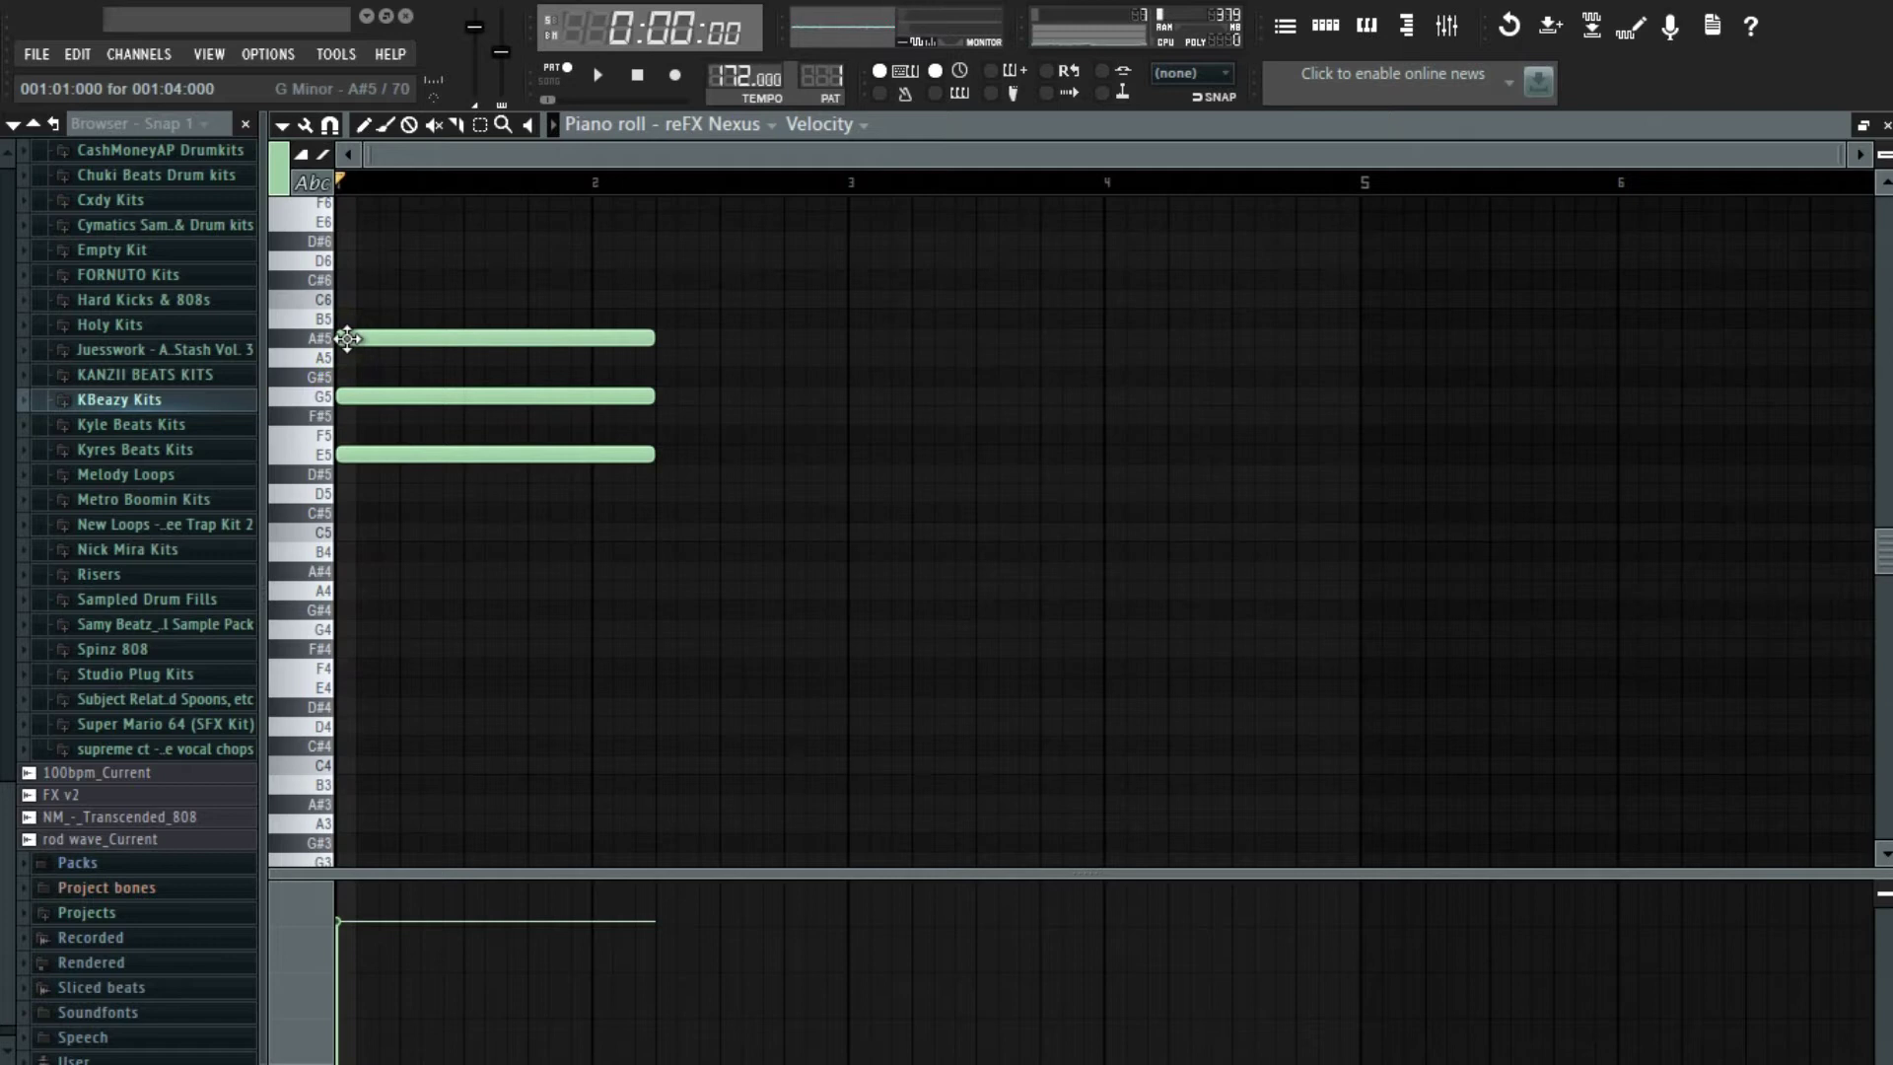
left_click_drag(357, 340, 367, 315)
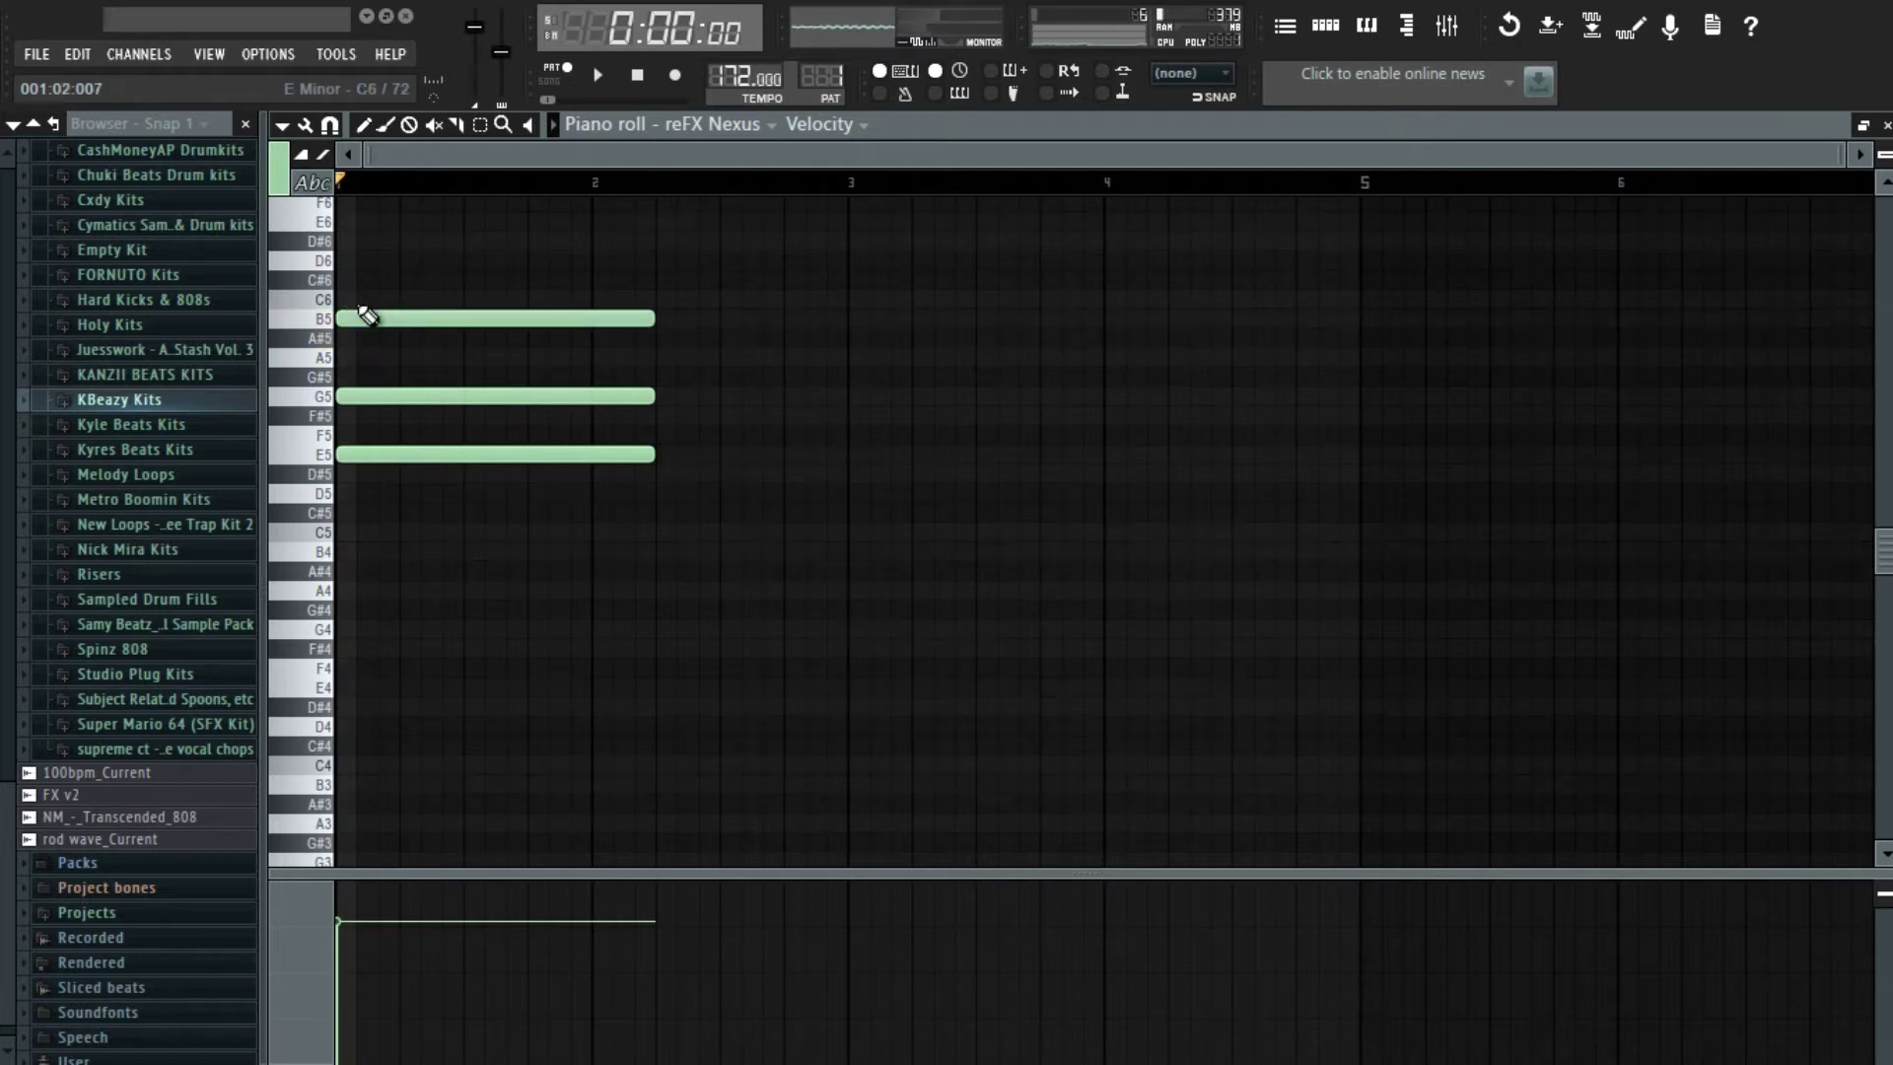
- Add a 12-step chord of D5, F#5 and A5 directly after the first chord, ending at bar 3
left_click(660, 498)
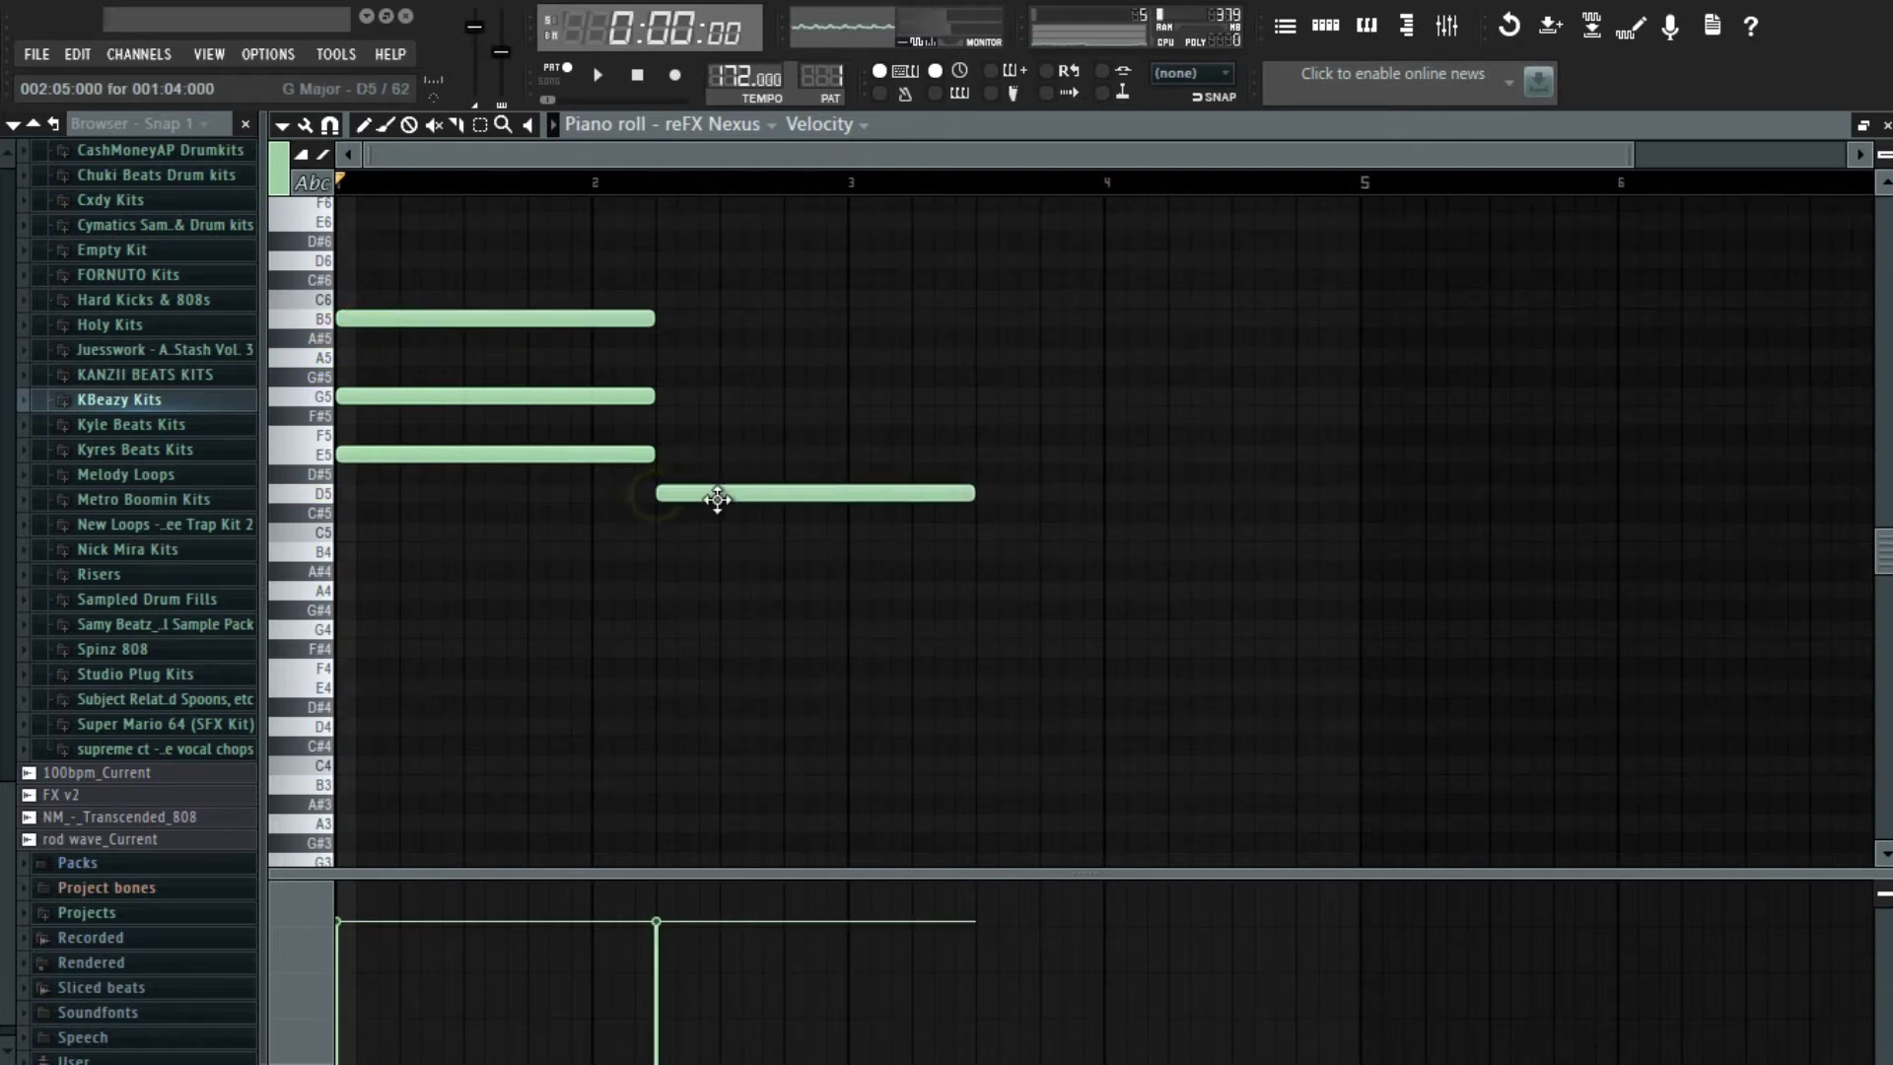
left_click_drag(976, 494, 825, 505)
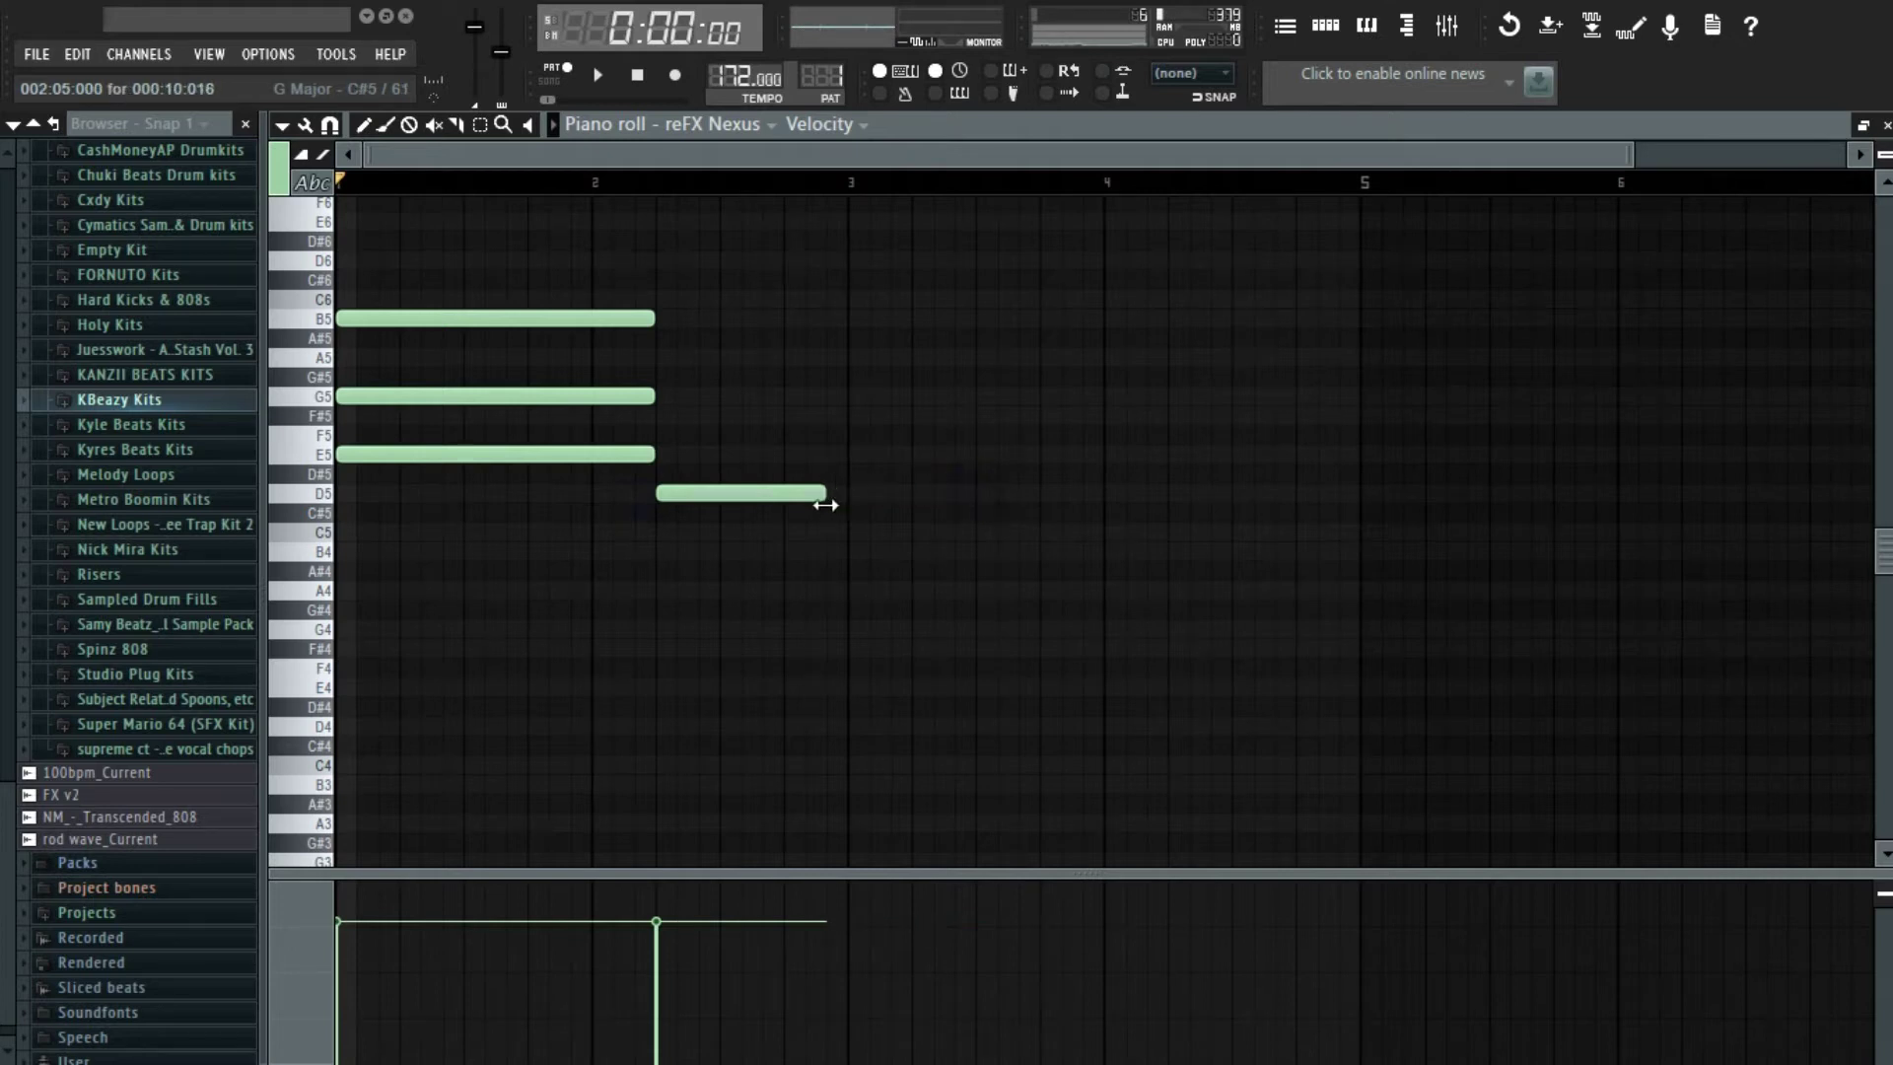
left_click(792, 494)
left_click(674, 415)
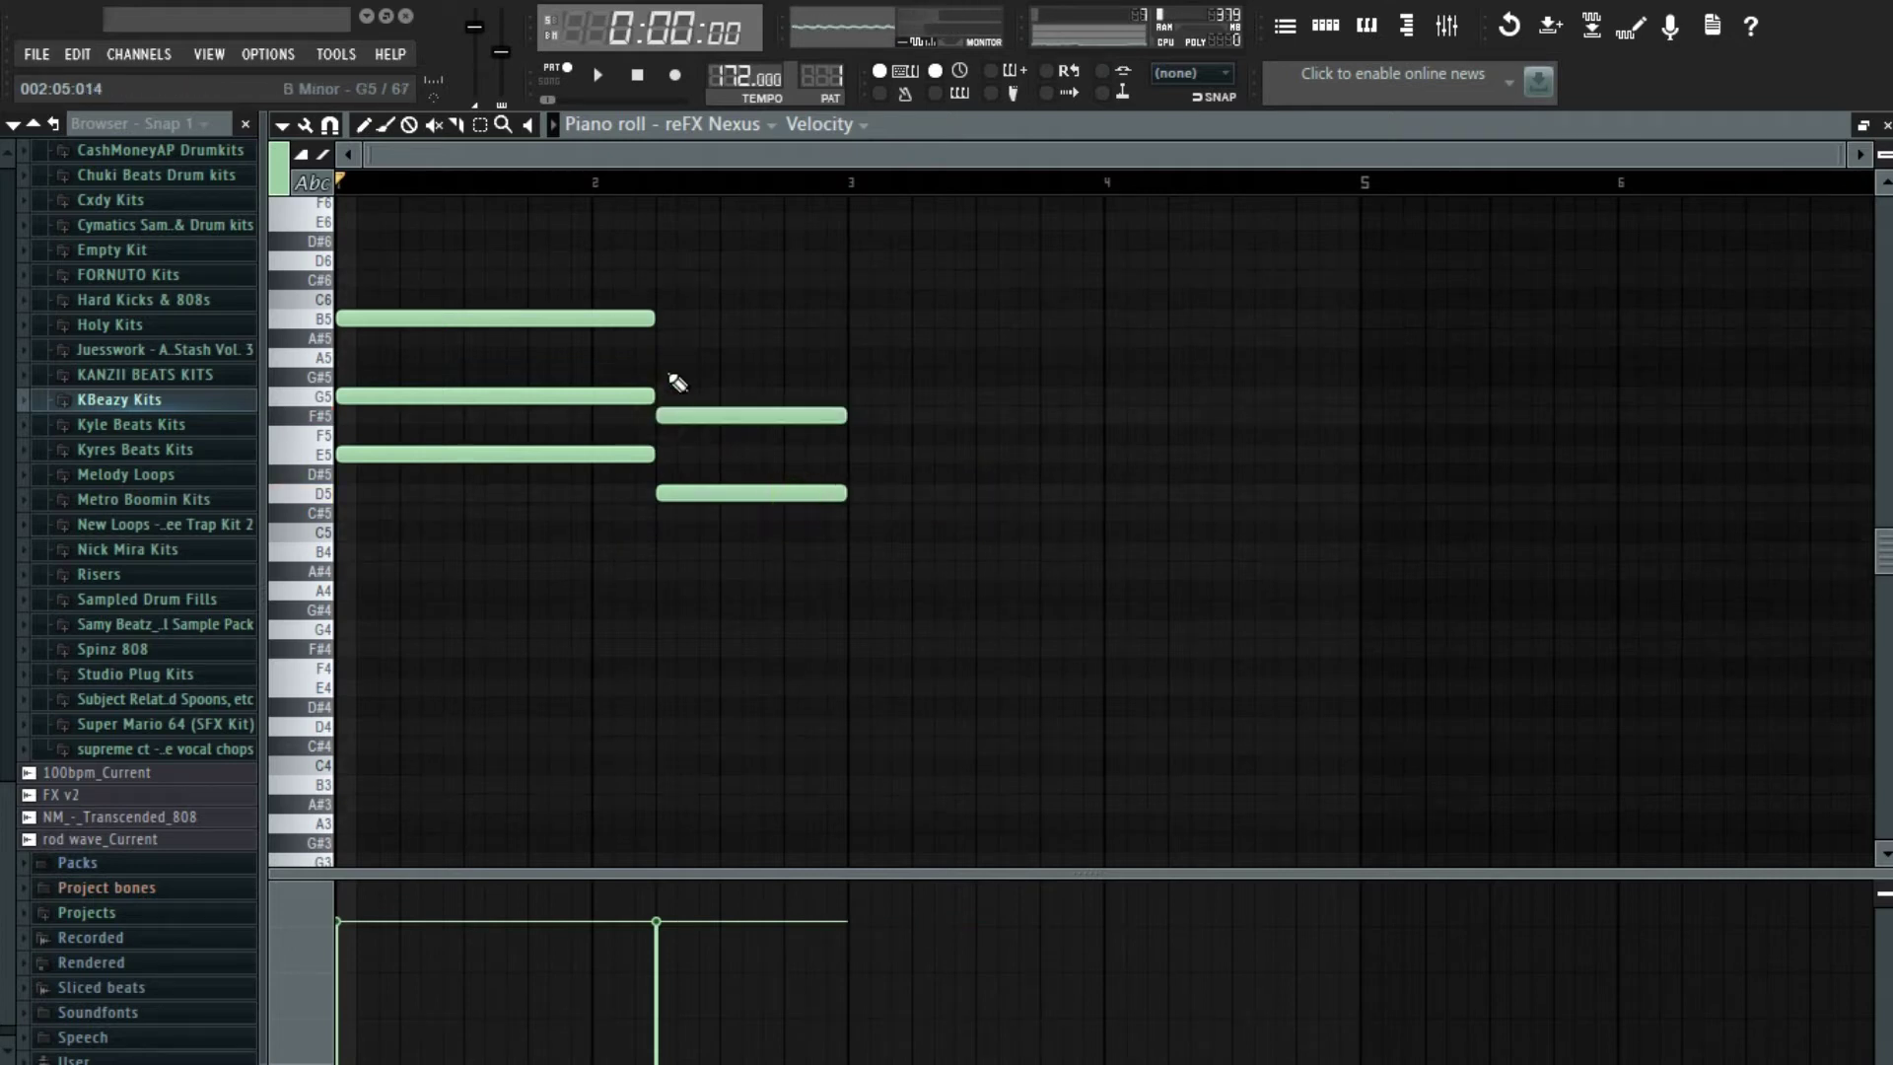
left_click(662, 357)
mouse_move(666, 358)
left_mouse_down()
mouse_move(647, 359)
mouse_move(664, 364)
left_mouse_up()
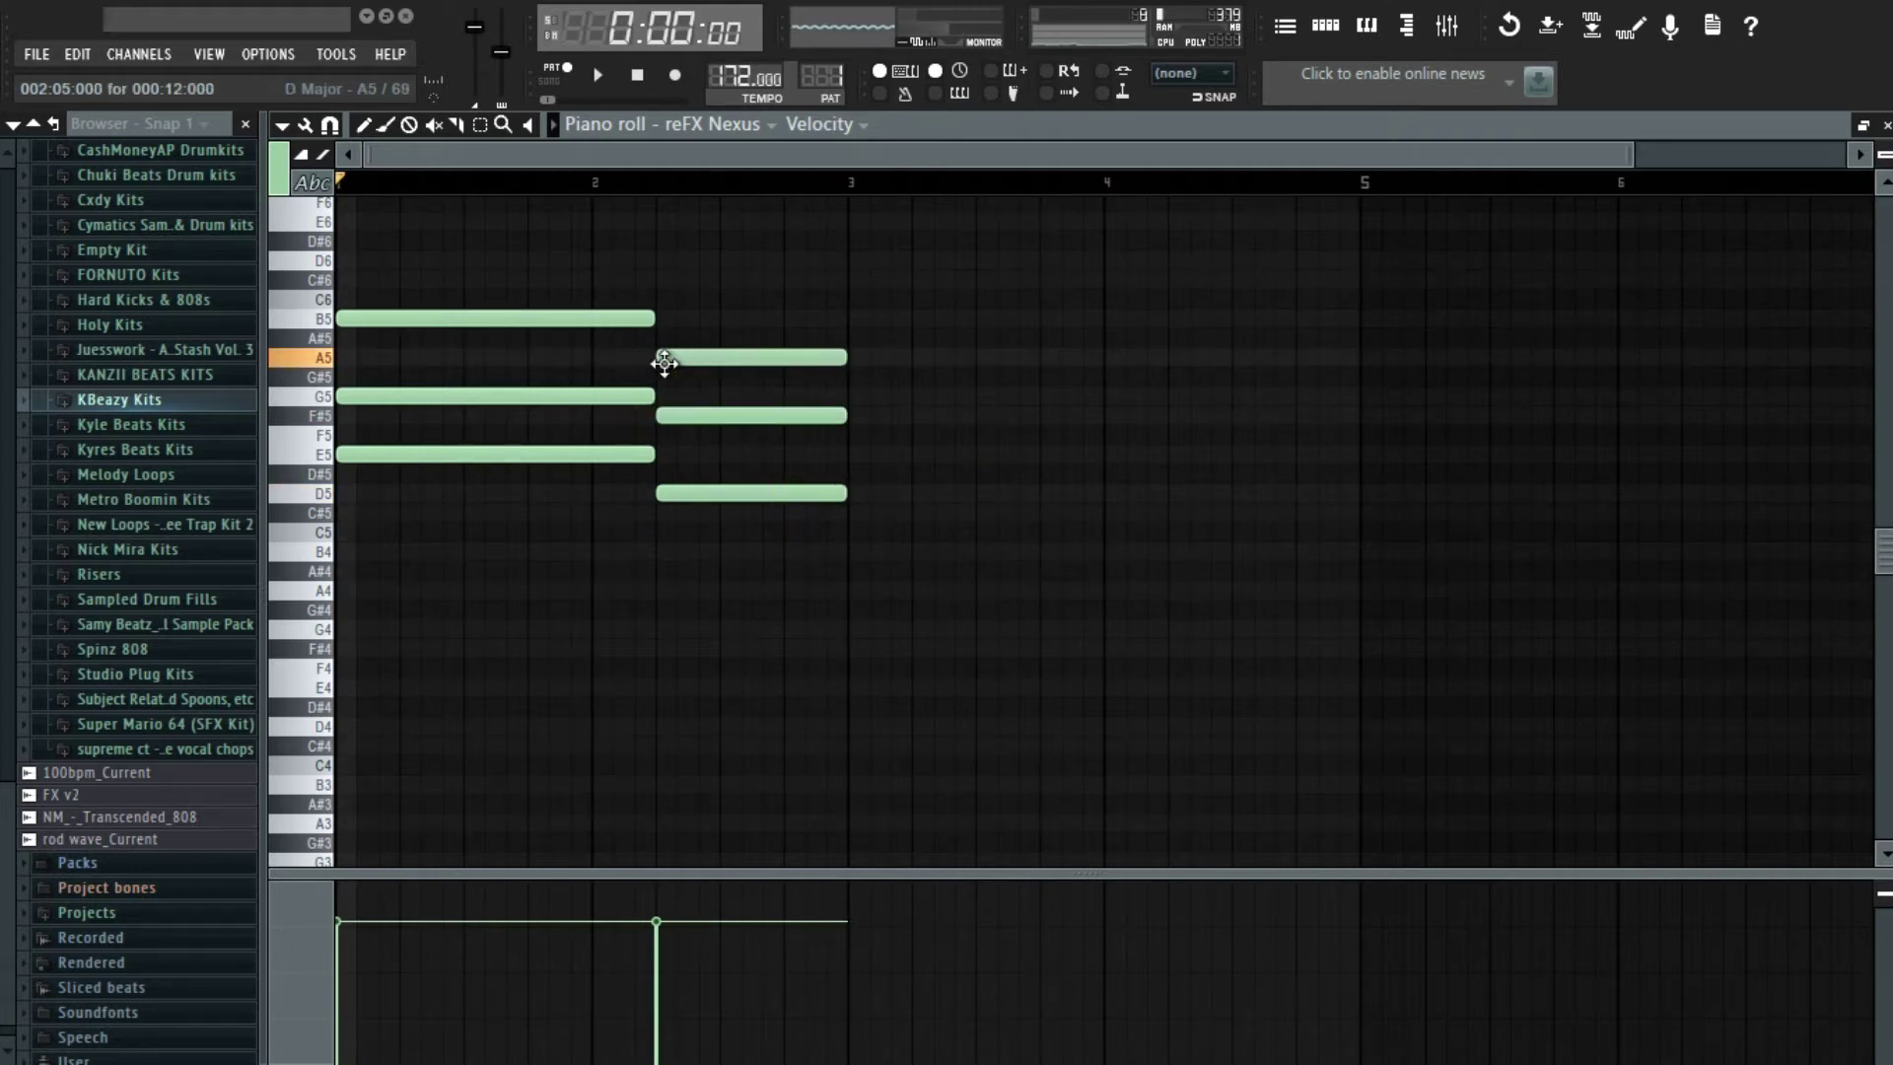
- Add a C5, E5 and G5 chord at bar 3 and lengthen it to match the first chord
left_click(858, 560)
mouse_move(883, 549)
left_mouse_down()
mouse_move(862, 541)
mouse_move(876, 532)
left_mouse_up()
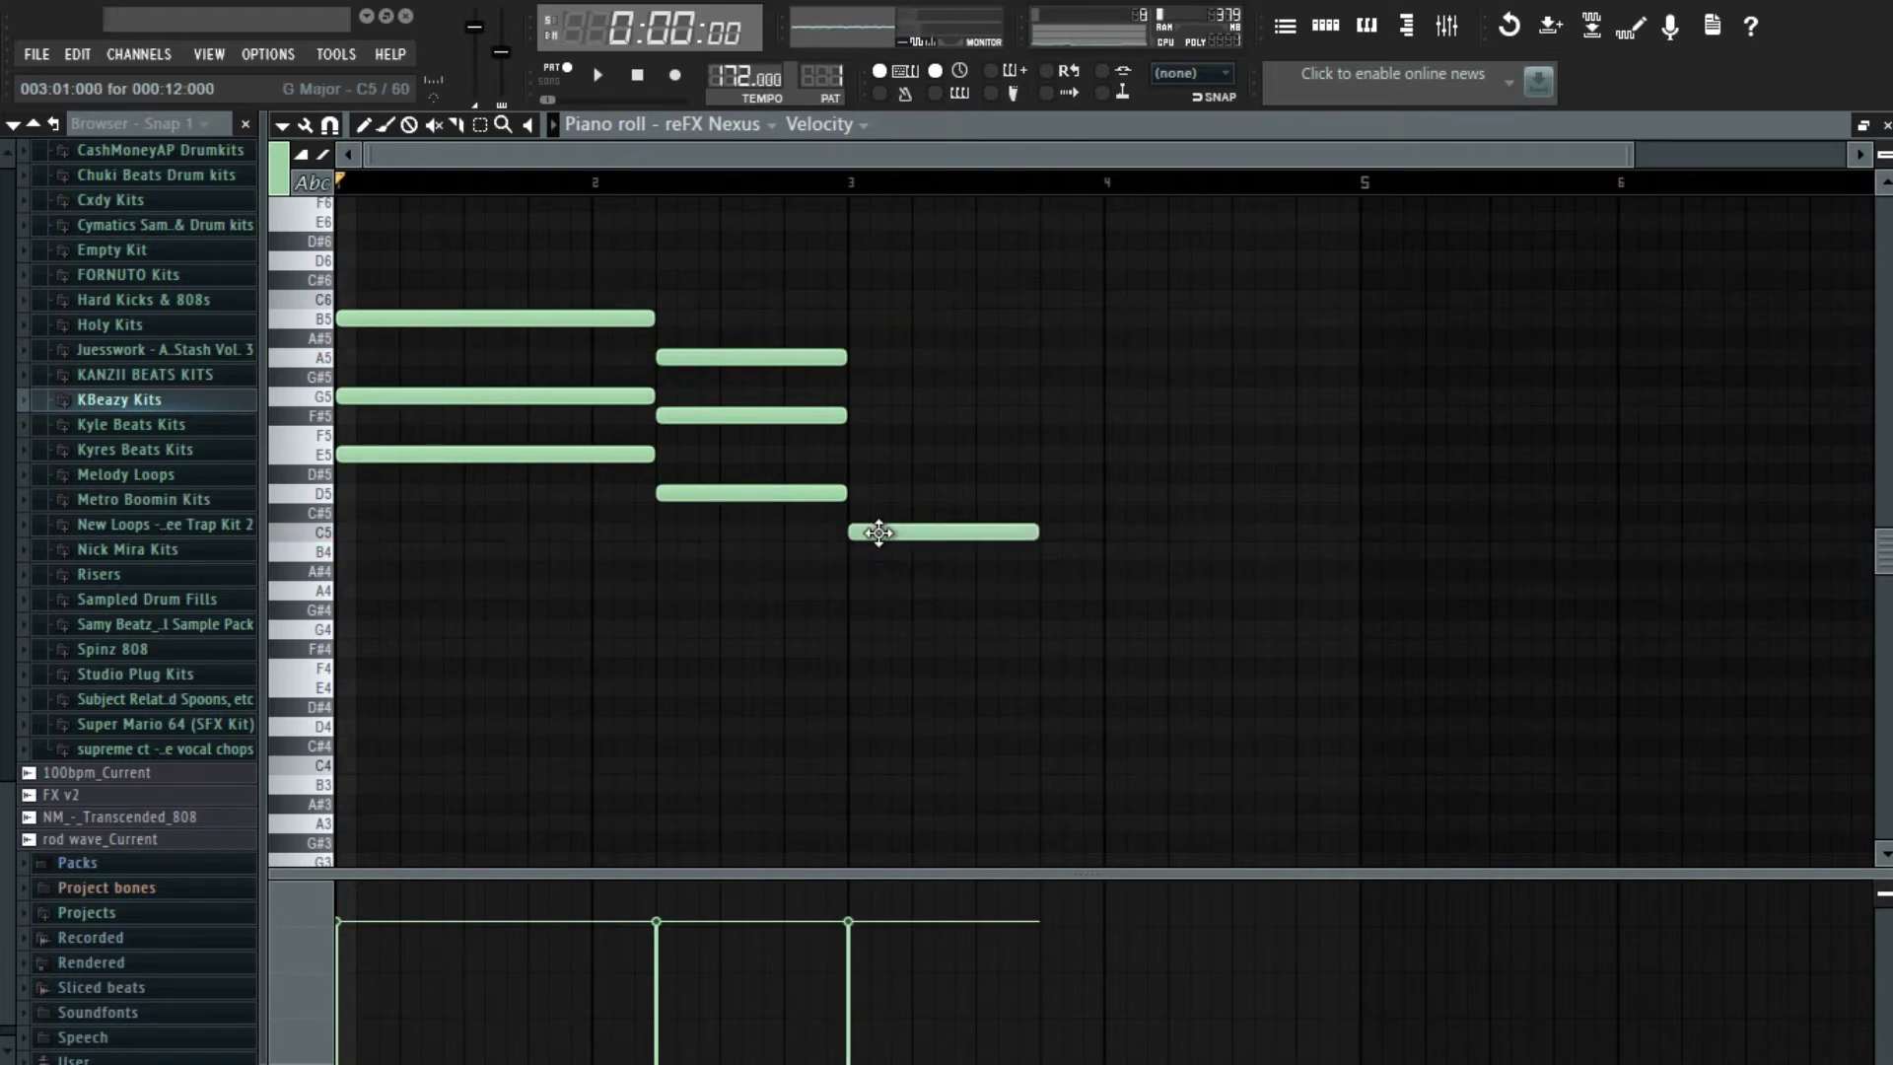
left_click(851, 455)
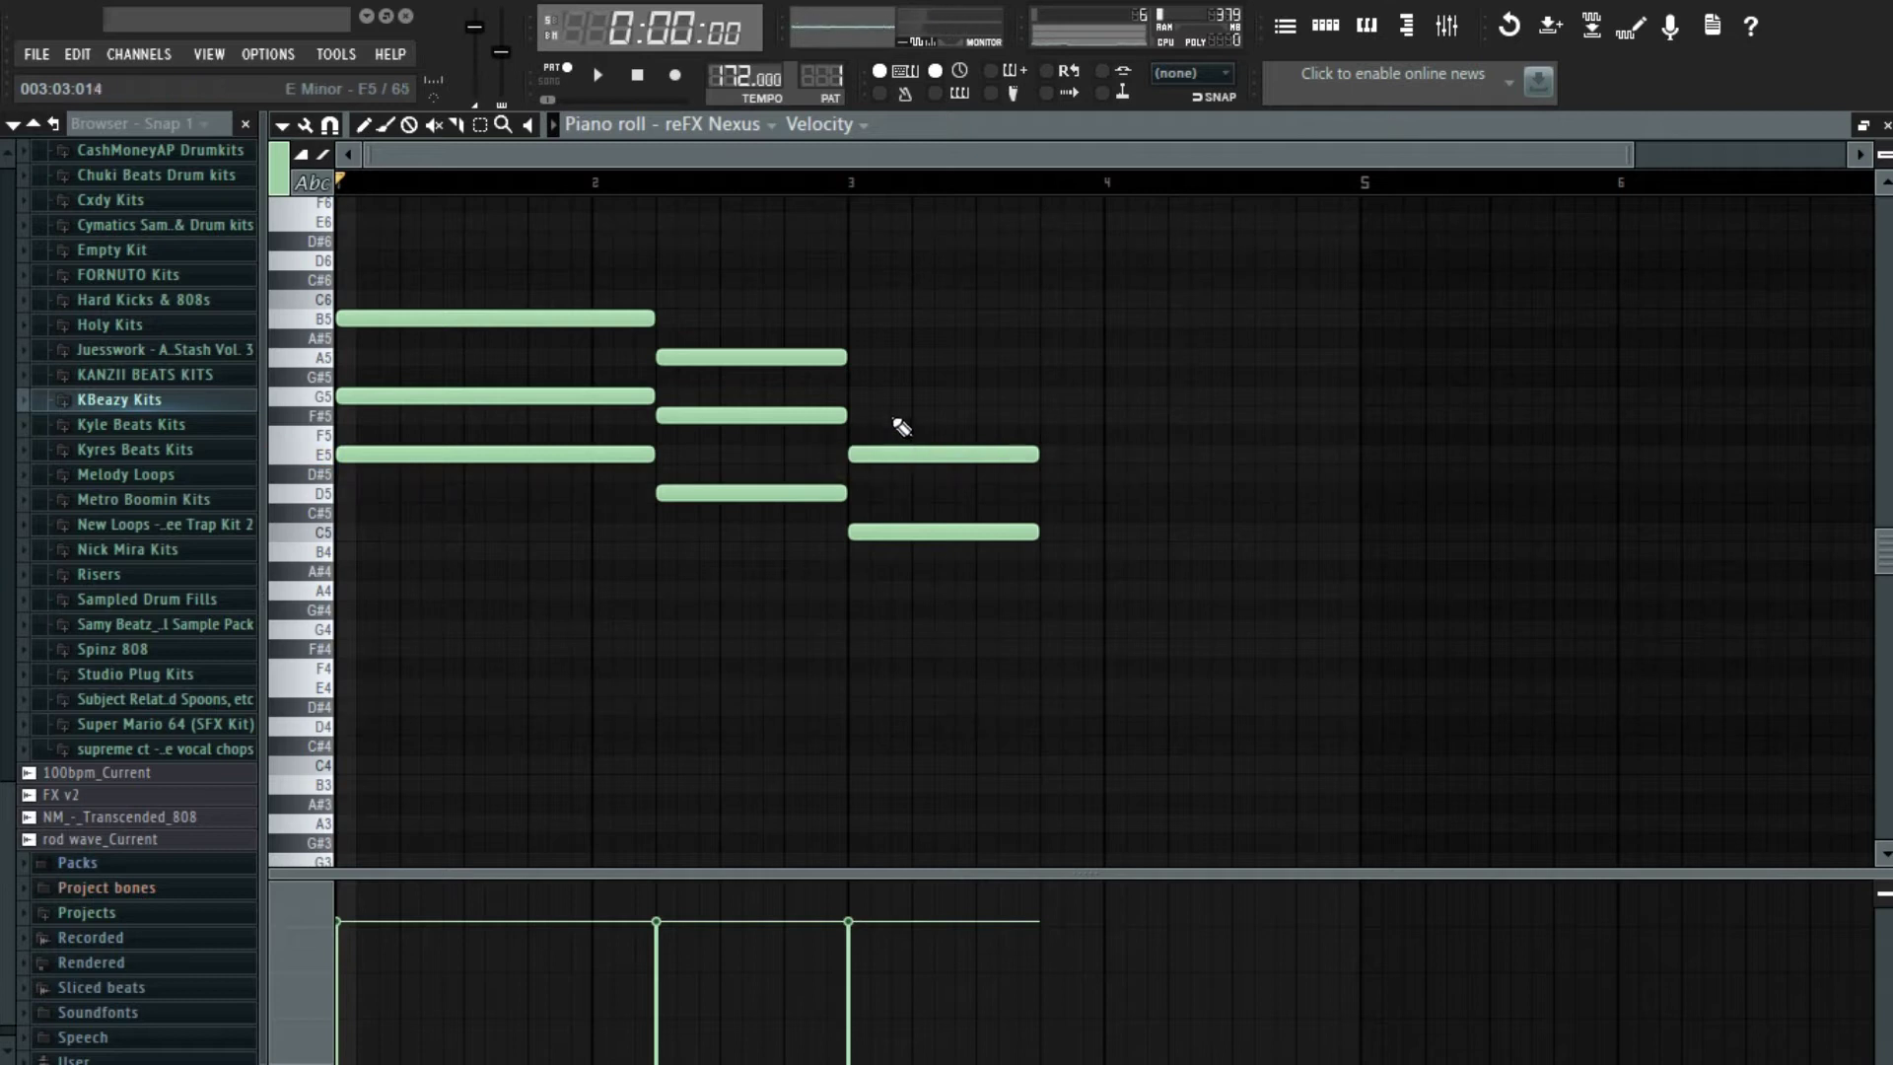
left_click(856, 396)
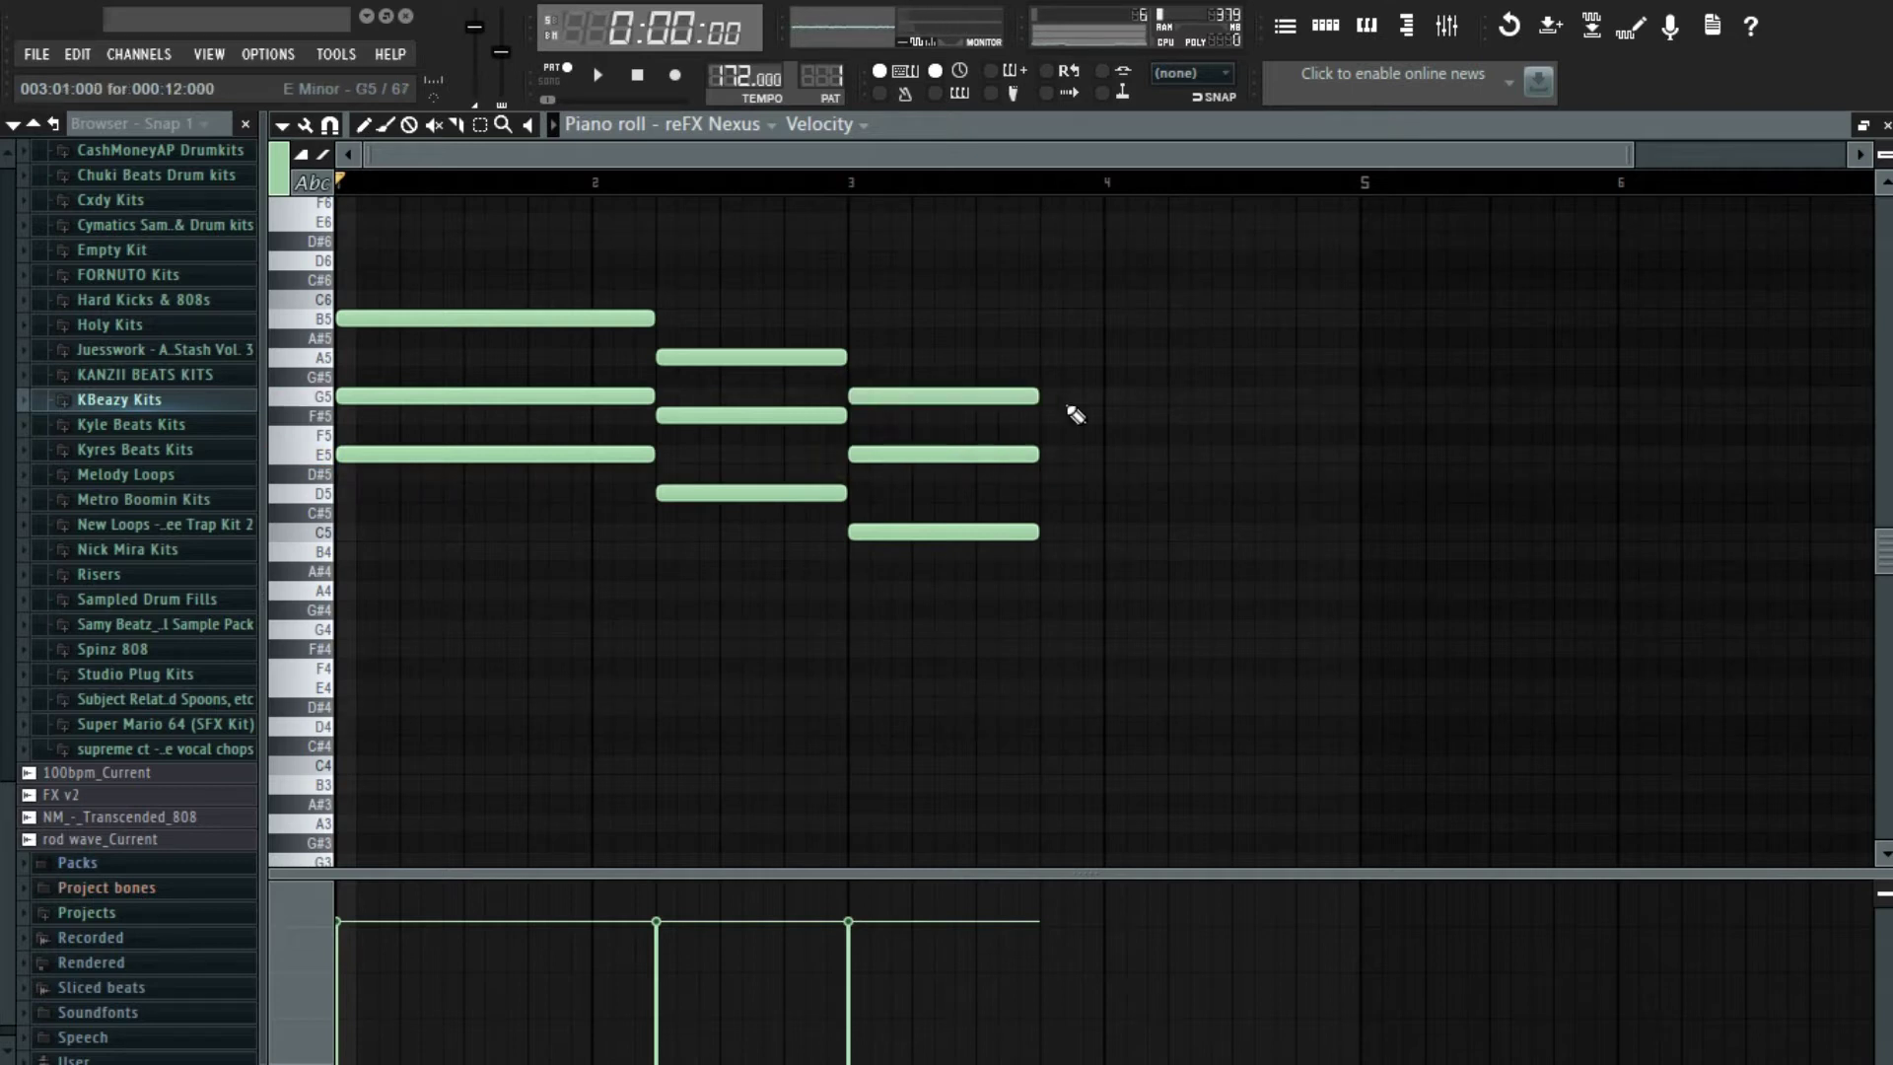
left_click_drag(1011, 373, 1151, 537)
left_click(1186, 549)
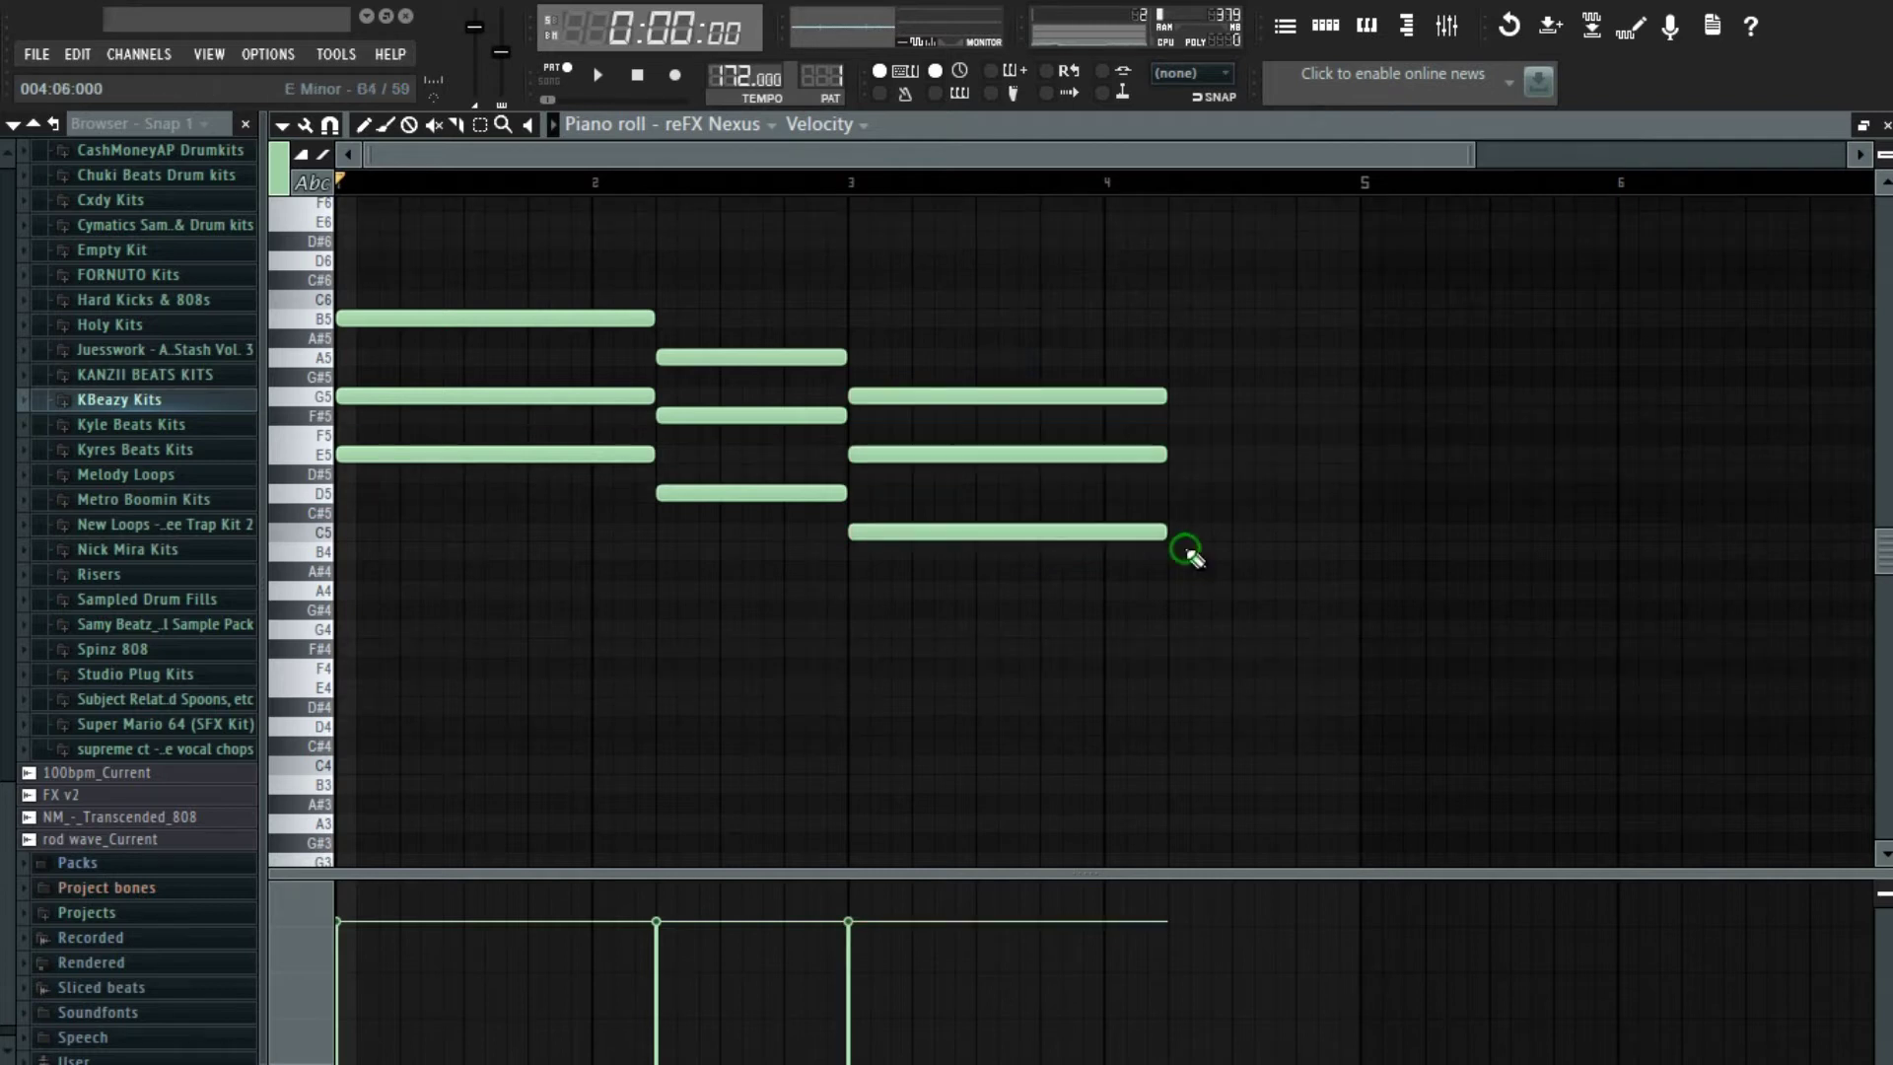
- Copy the D5, F#5 and A5 chord to directly after the third chord, ending at bar 5, and play the progression
left_click_drag(739, 316, 1273, 473)
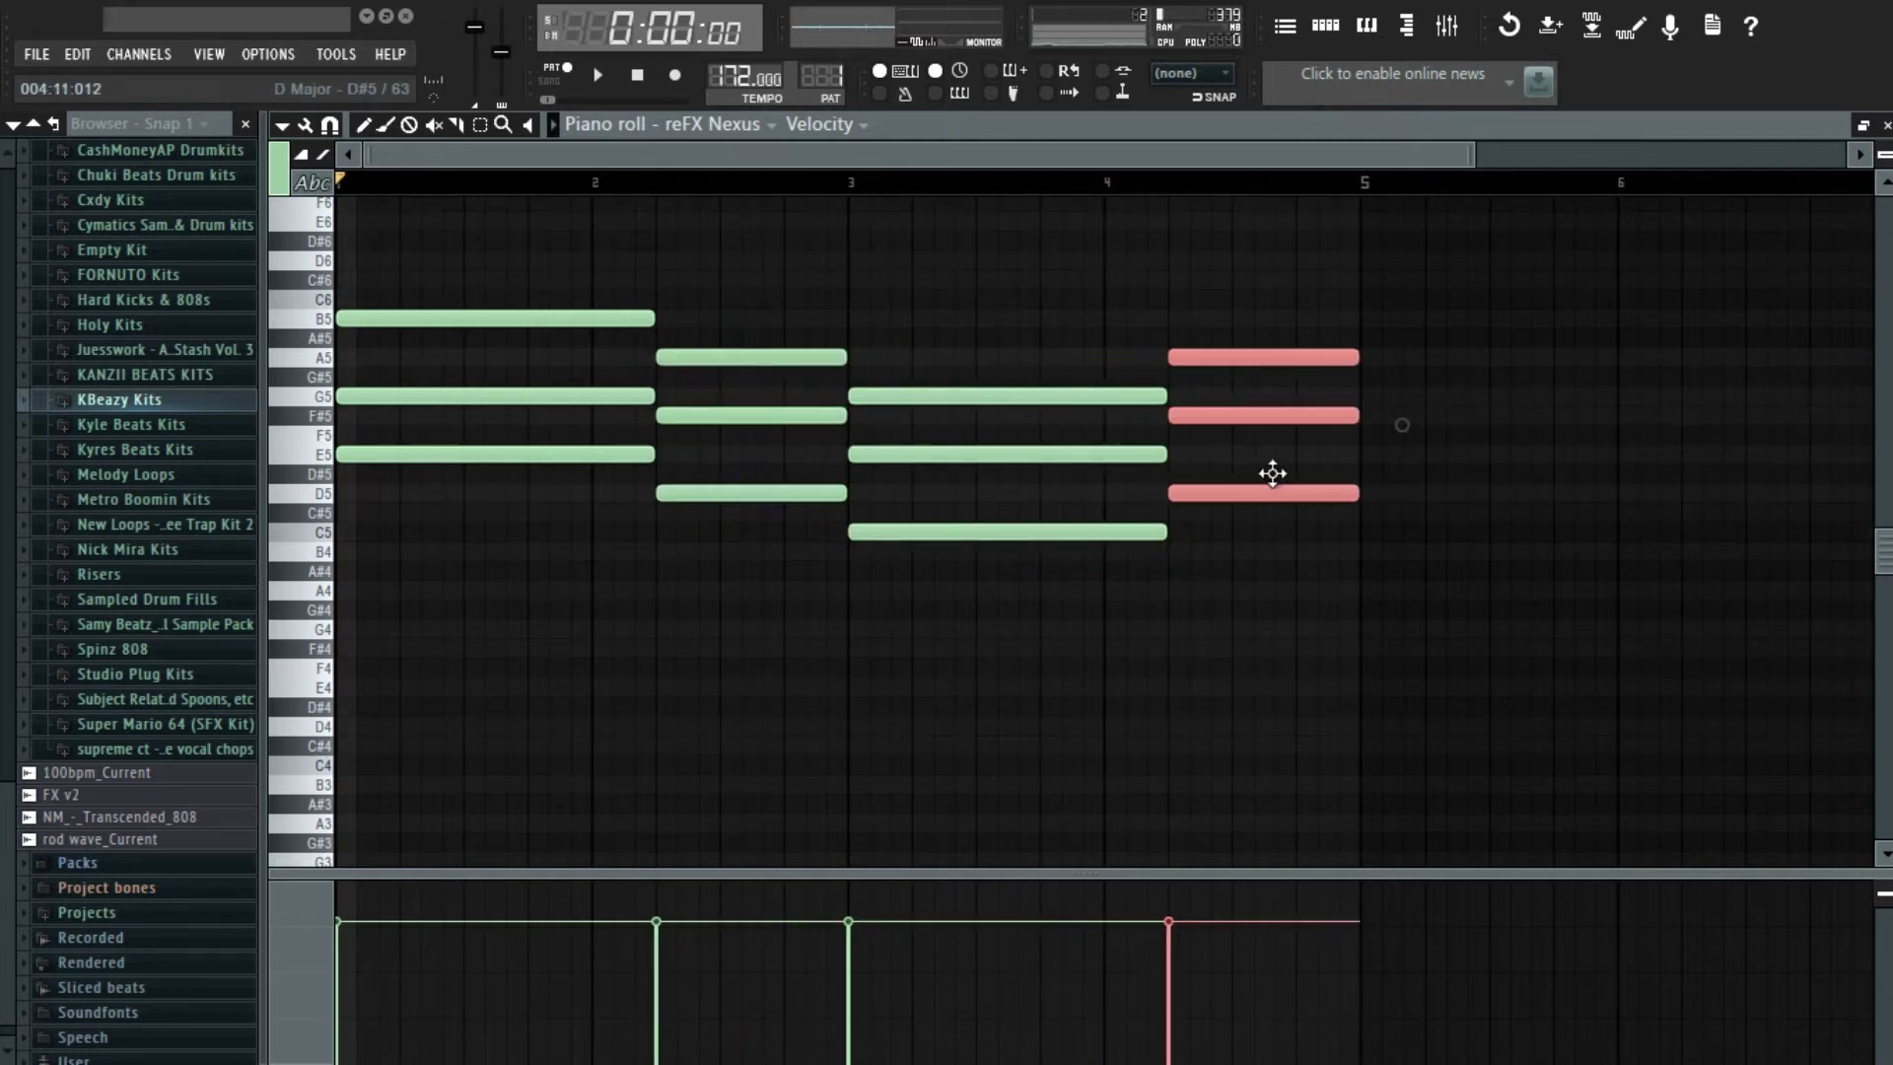
left_click(1280, 595)
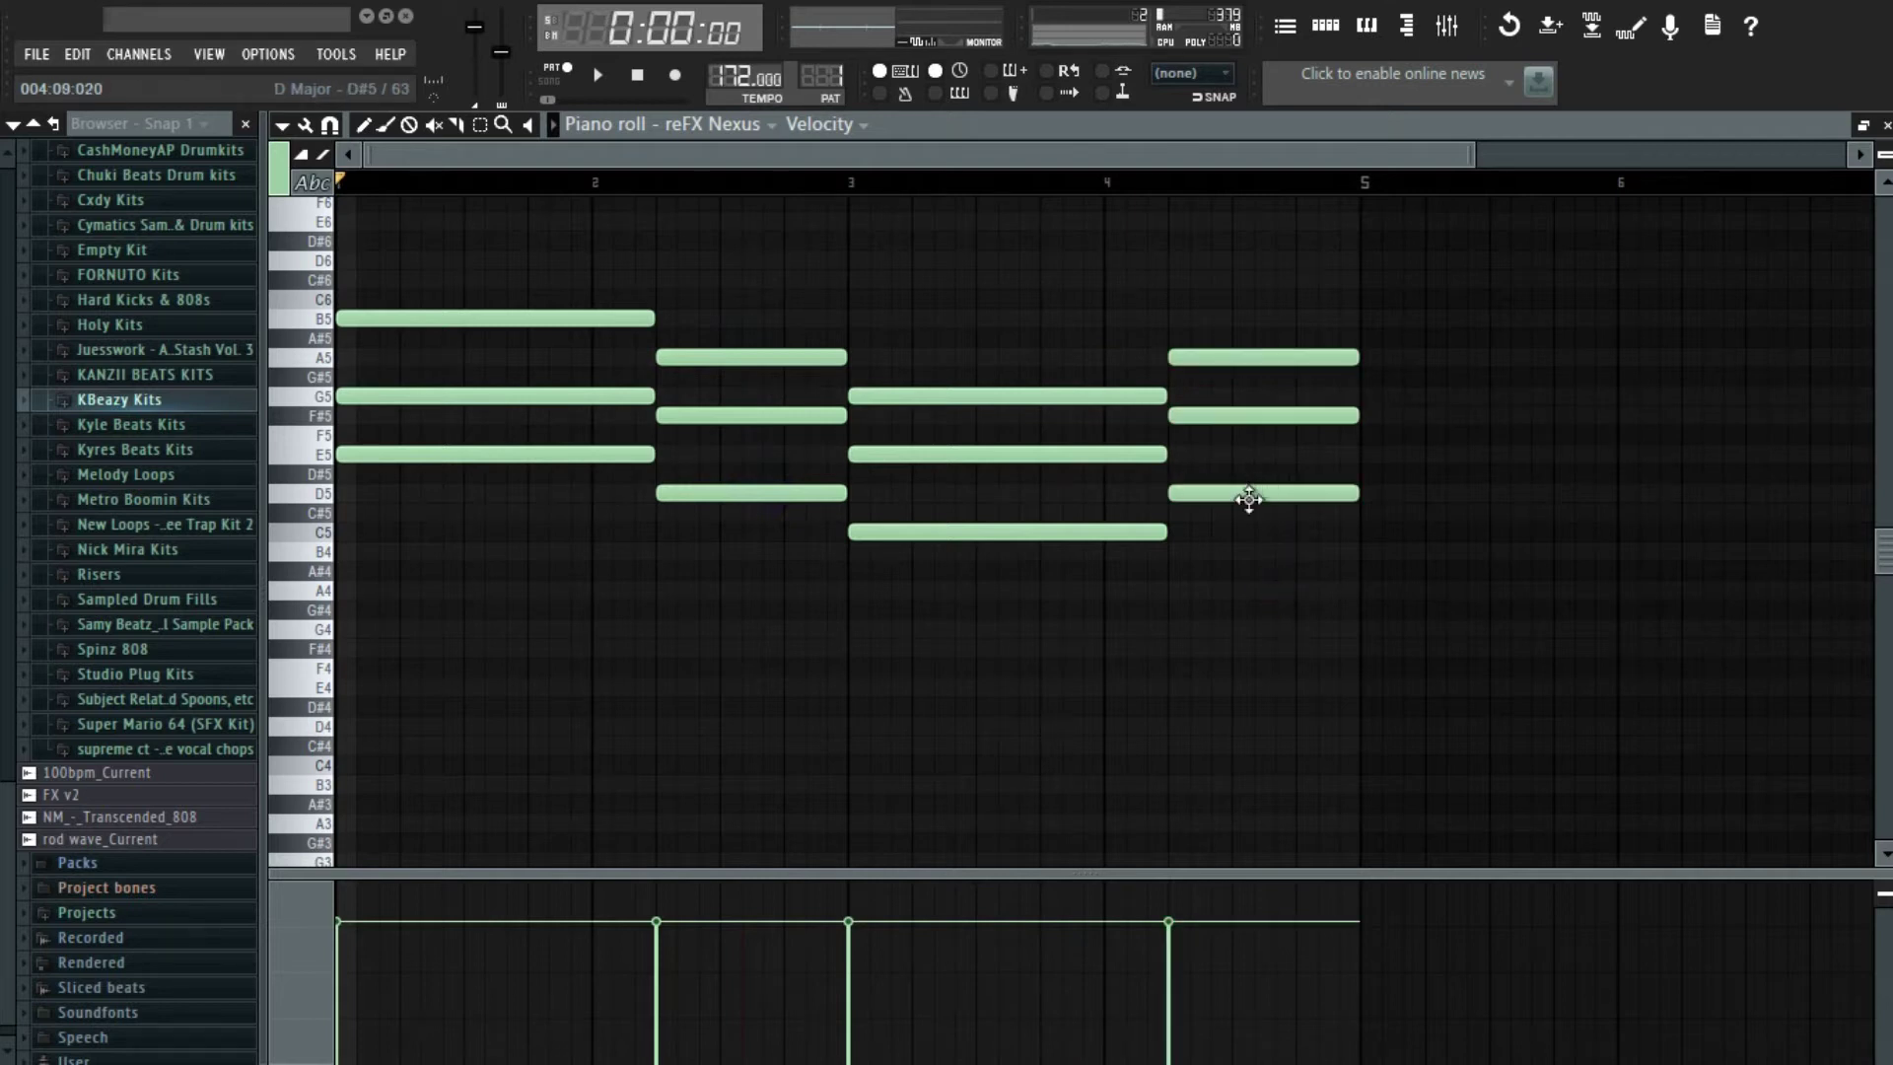
key("space")
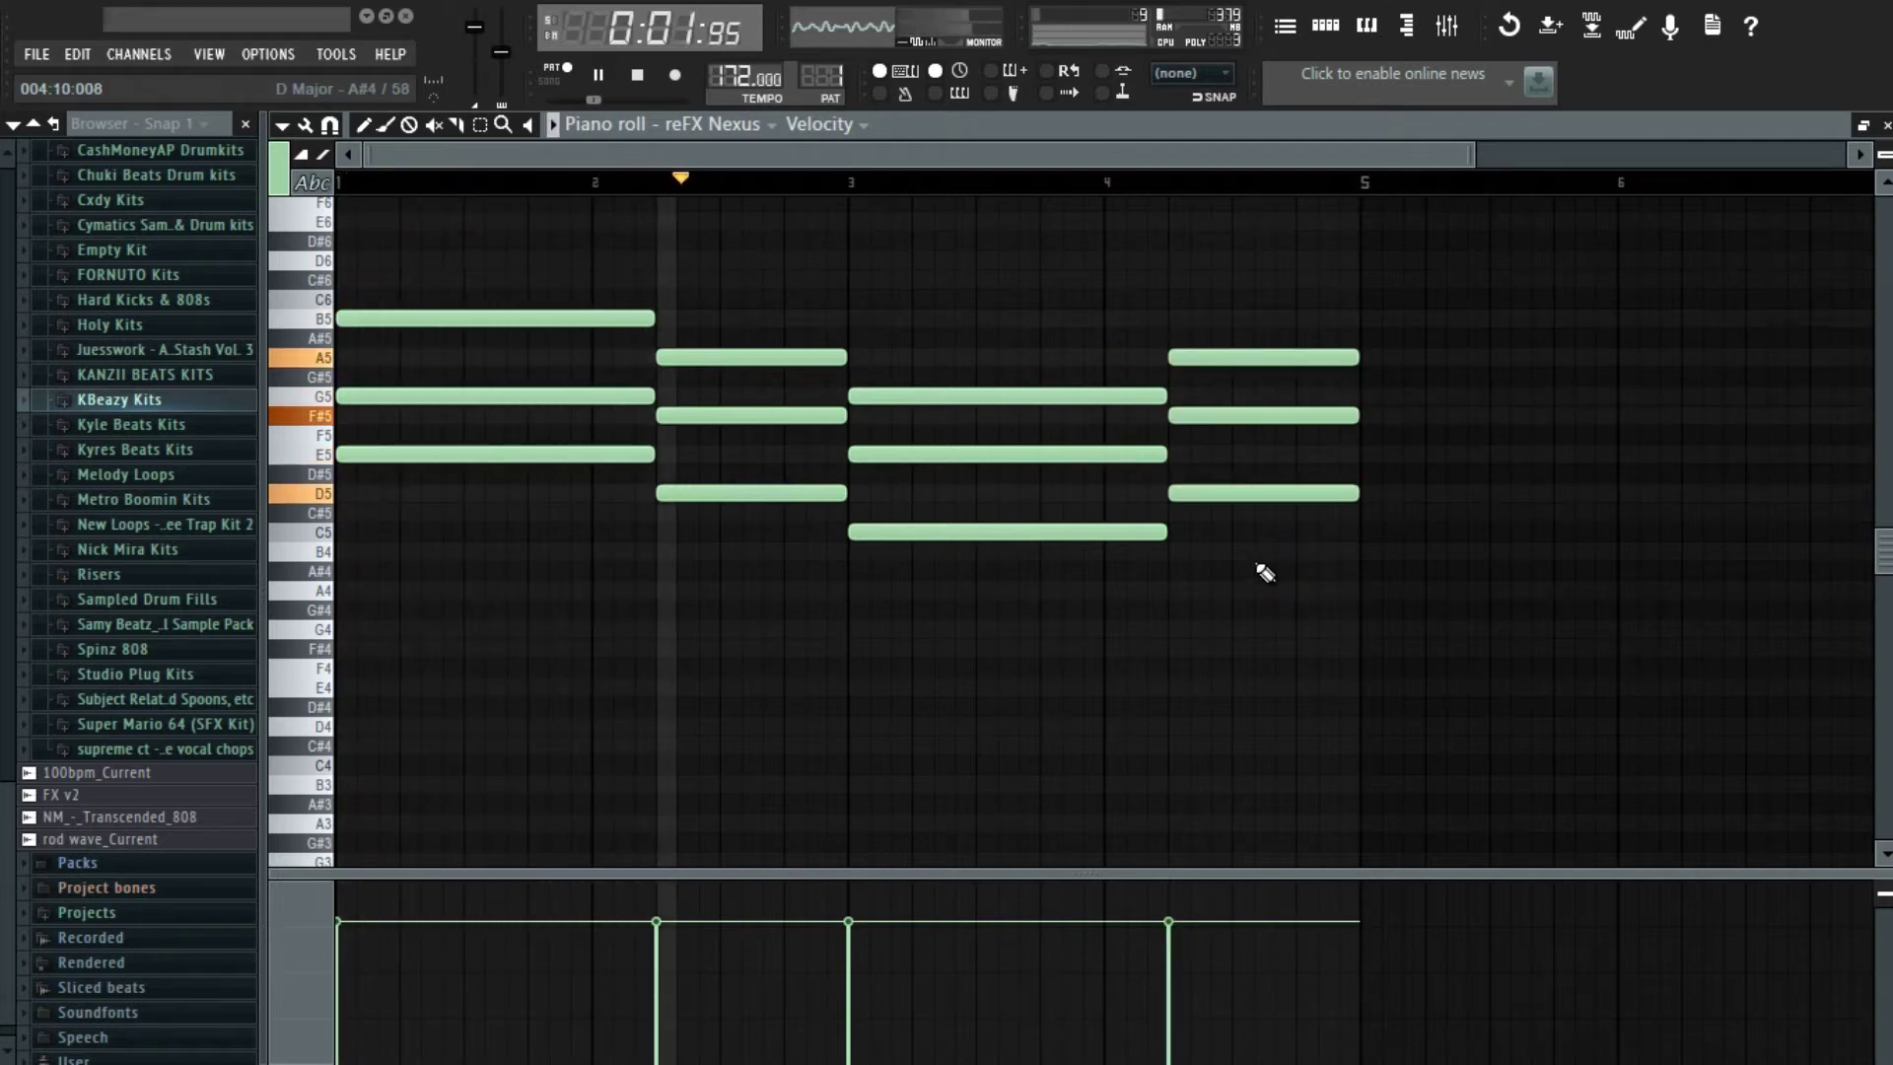
scroll(1265, 577, "down", 2)
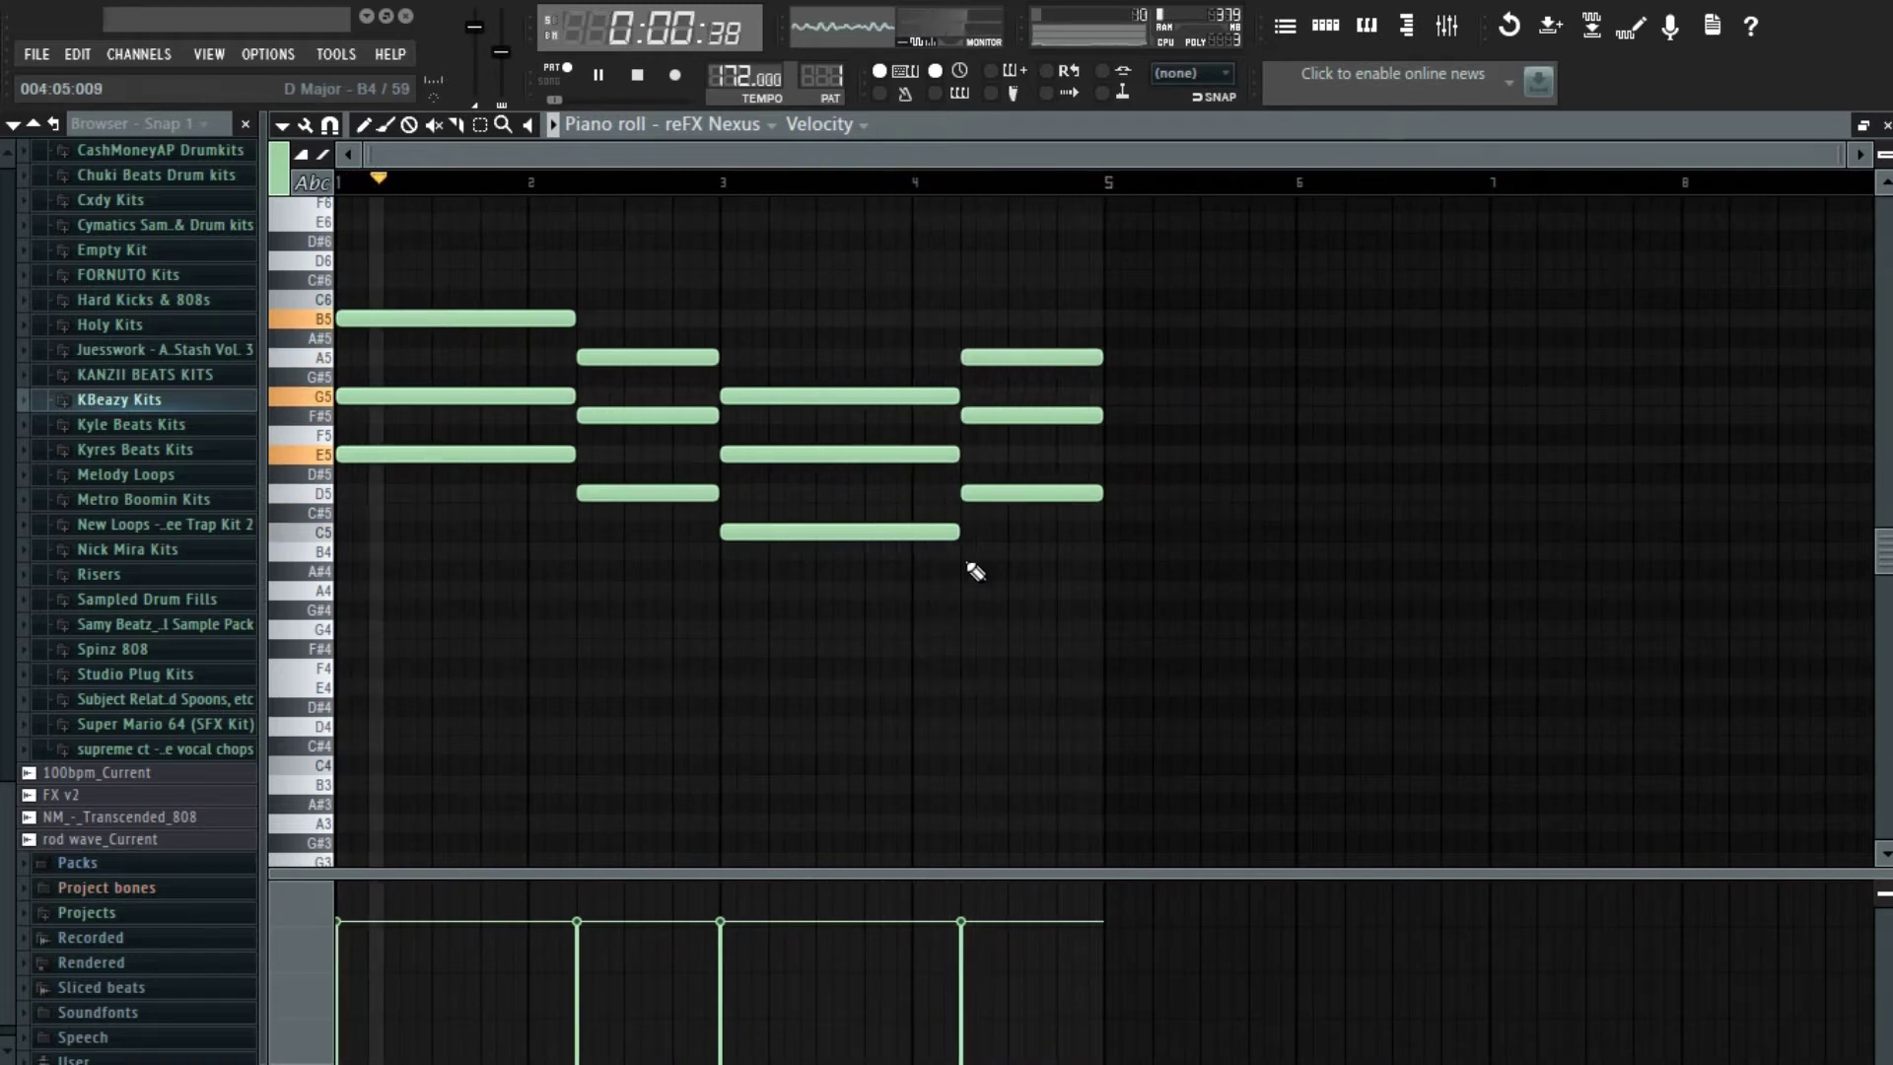
key("space")
- Transpose all chords down one octave and duplicate the four-bar progression to fill eight bars
scroll(976, 572, "up", 2)
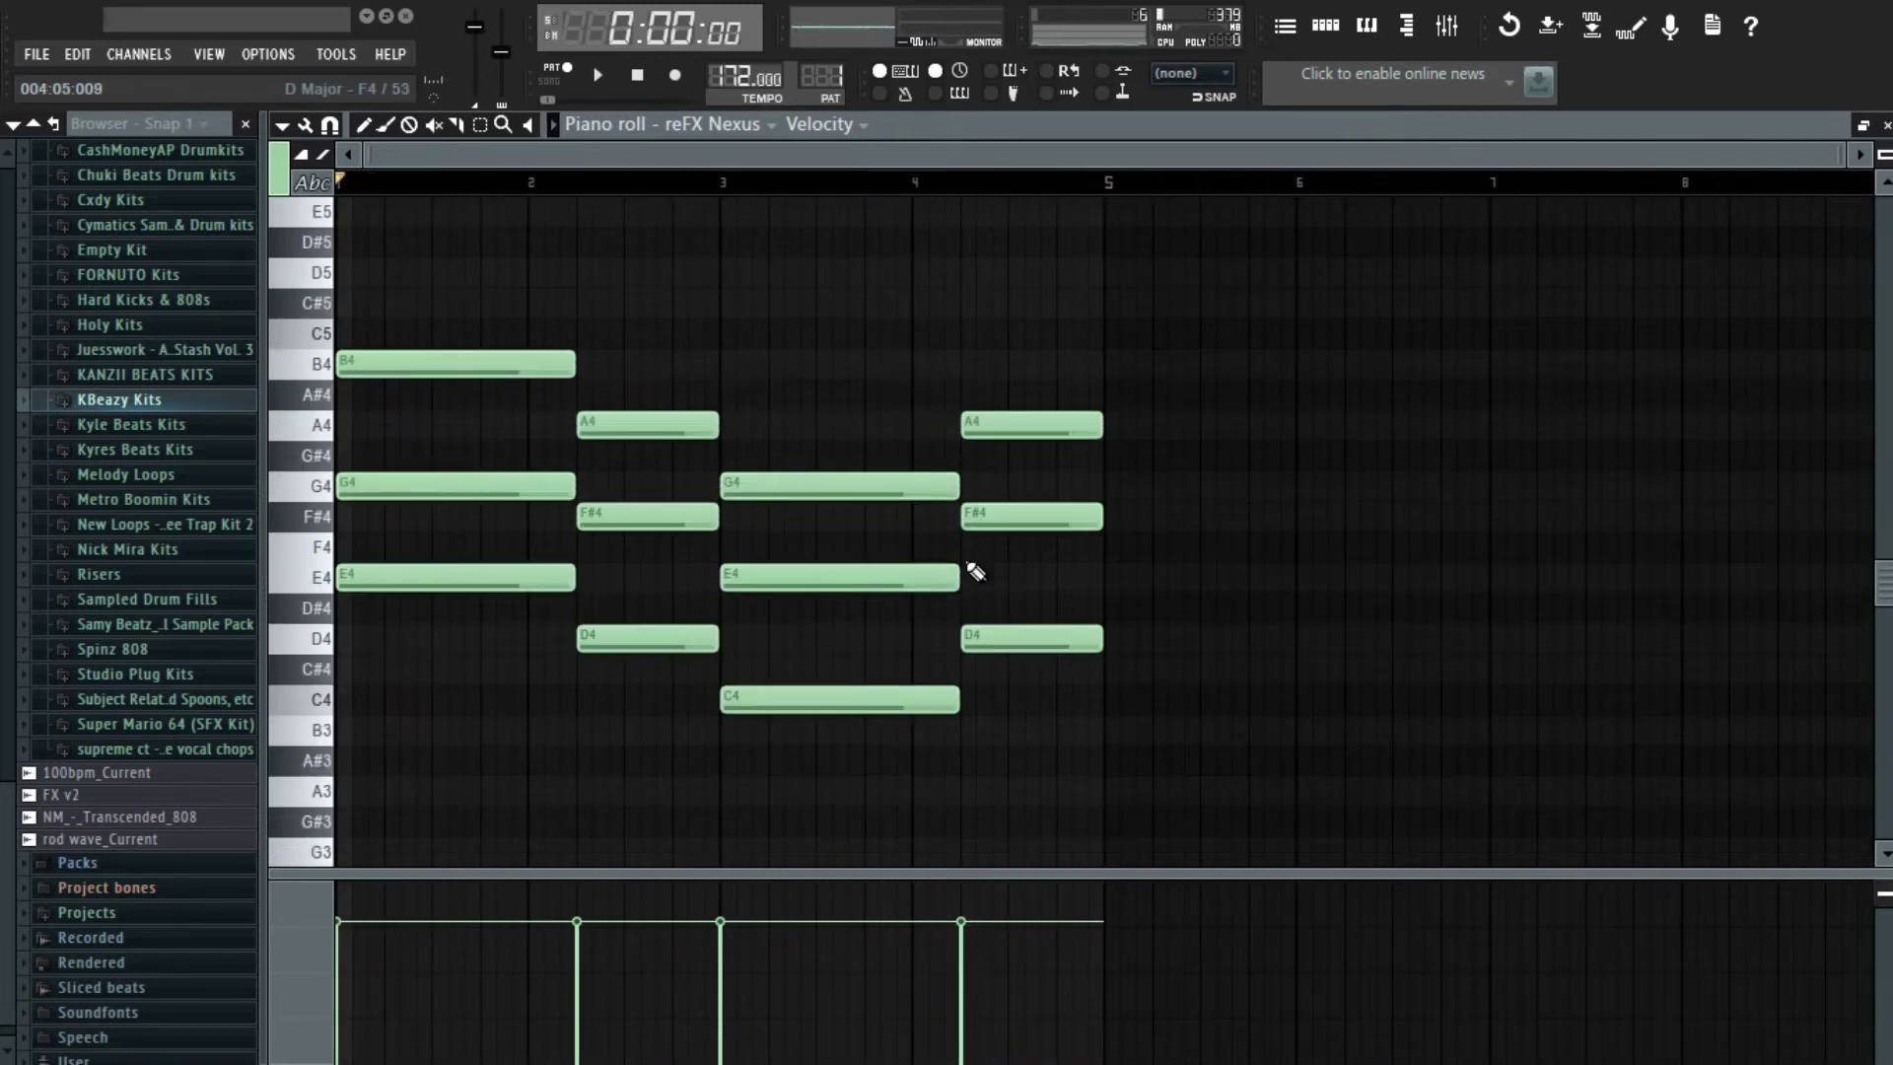
key("ctrl+b")
key("ctrl+d")
- Play back the eight-bar chord progression and return to the channel rack
key("space")
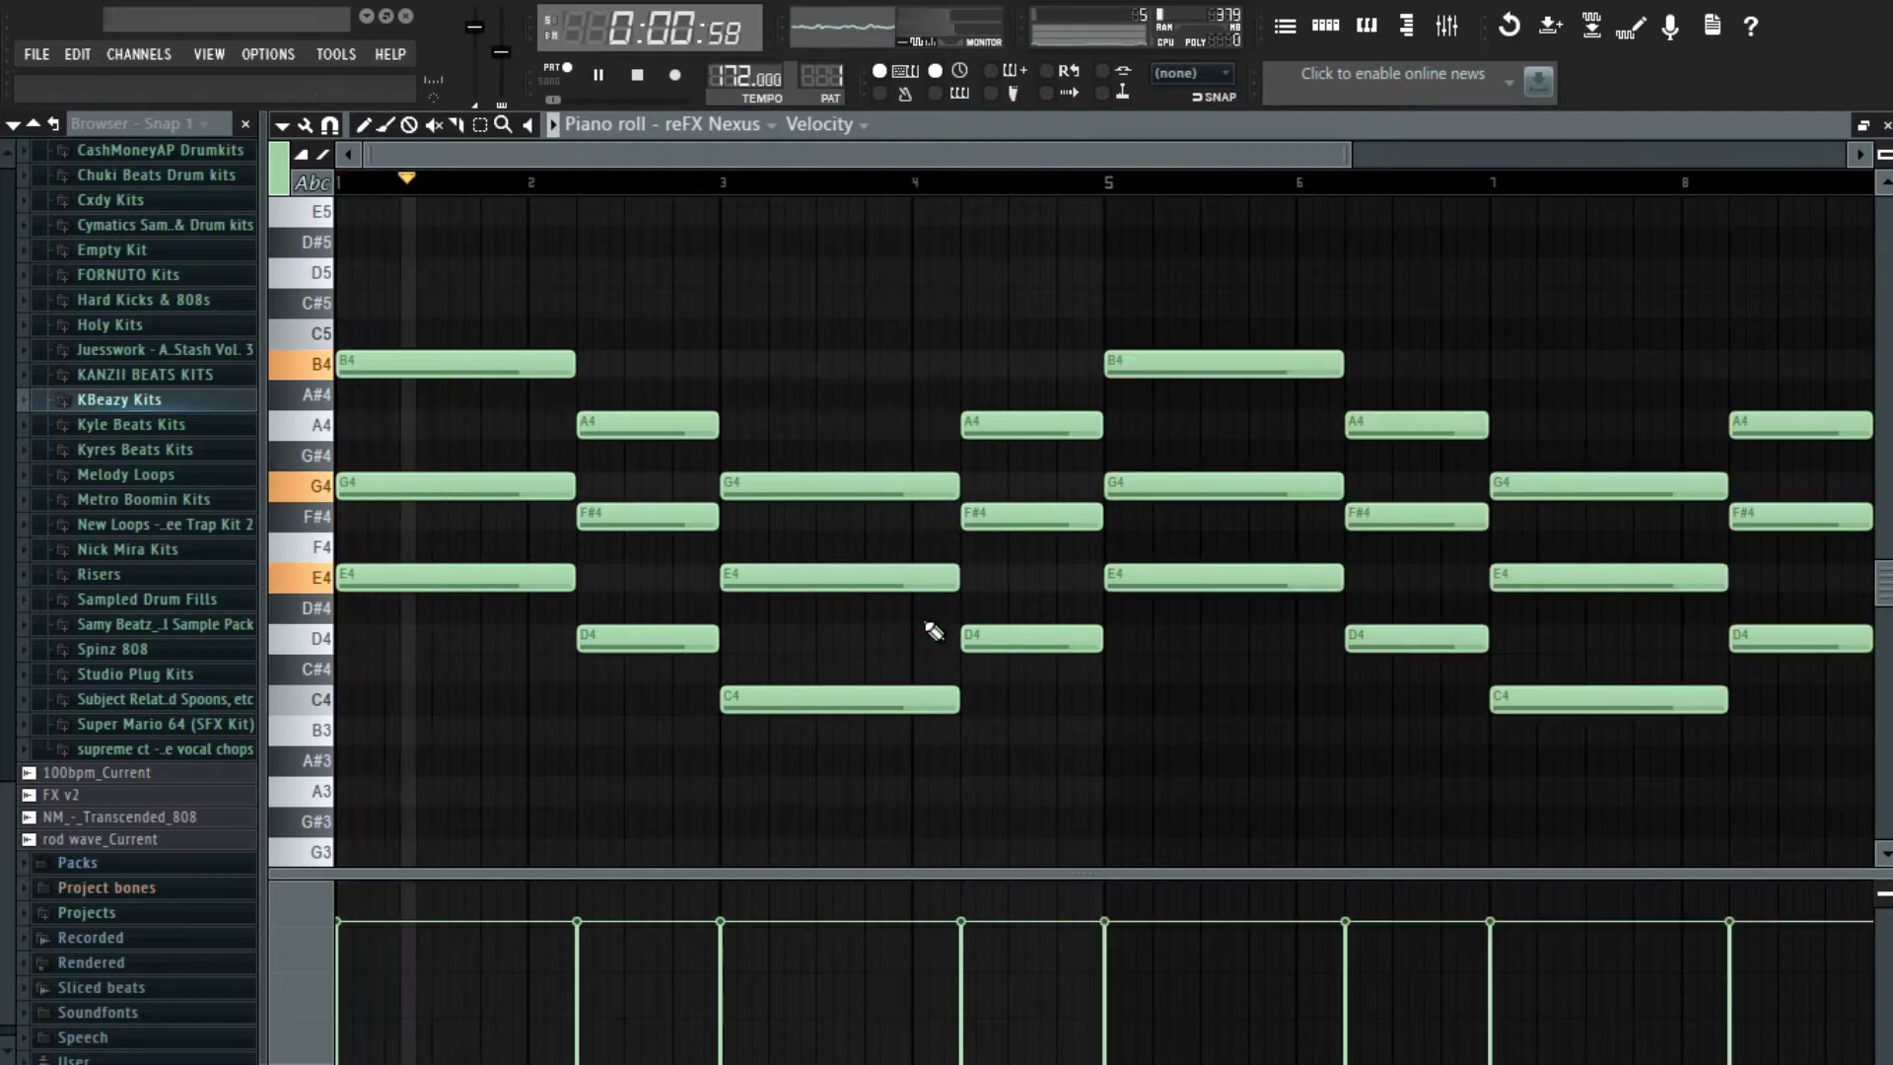
scroll(934, 631, "down", 2)
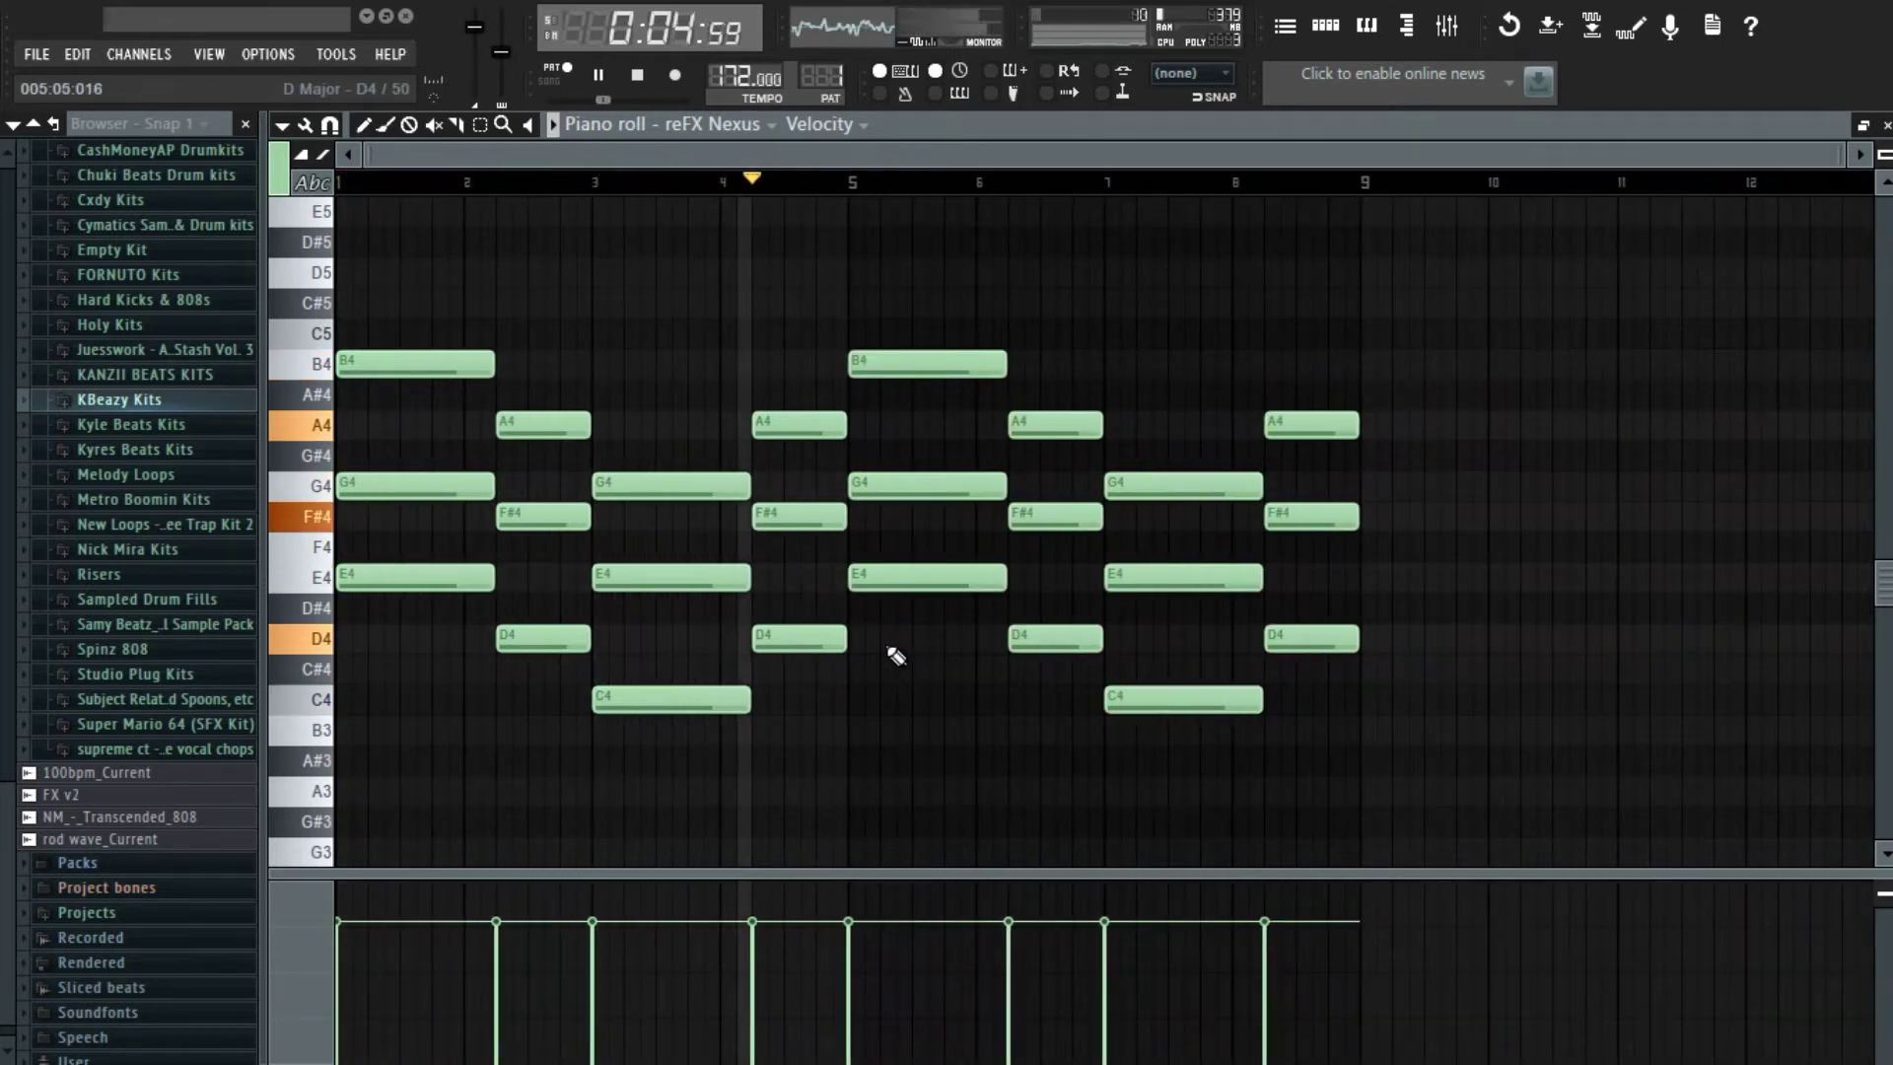
key("F5")
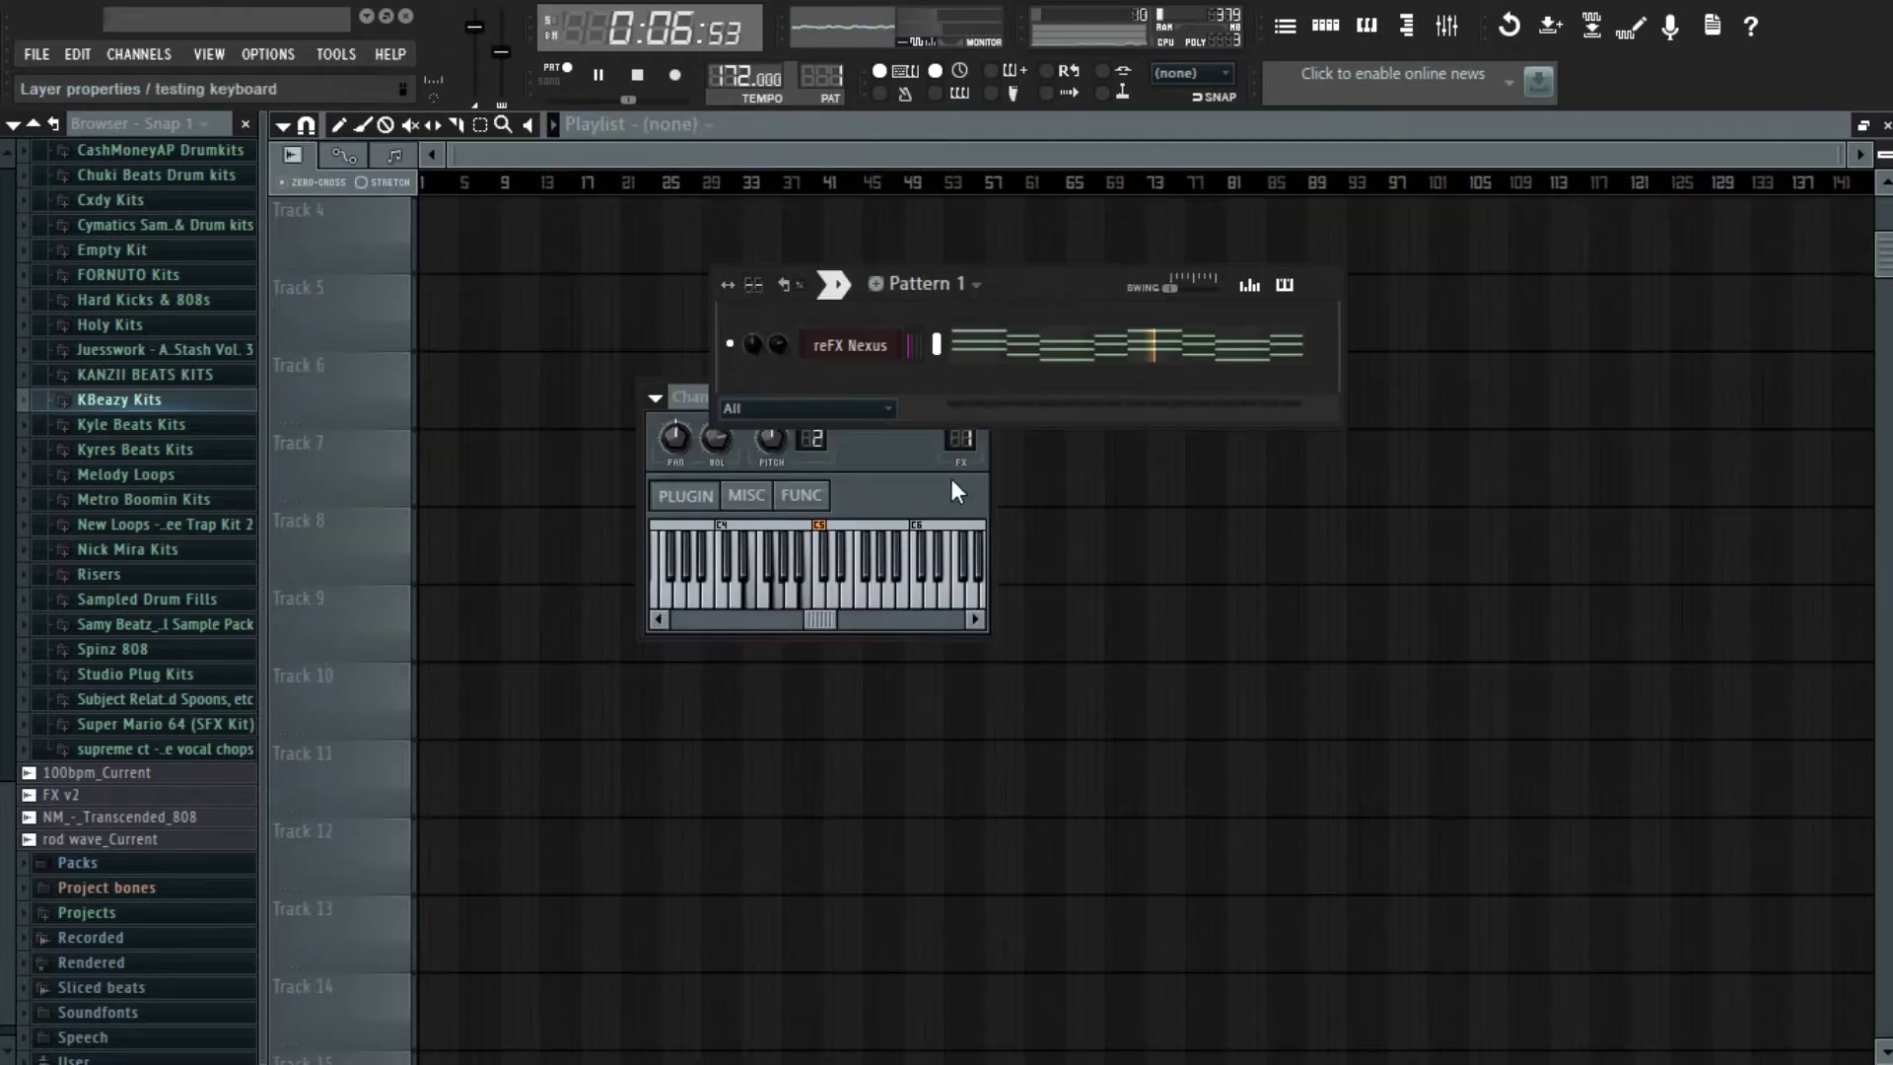
key("space")
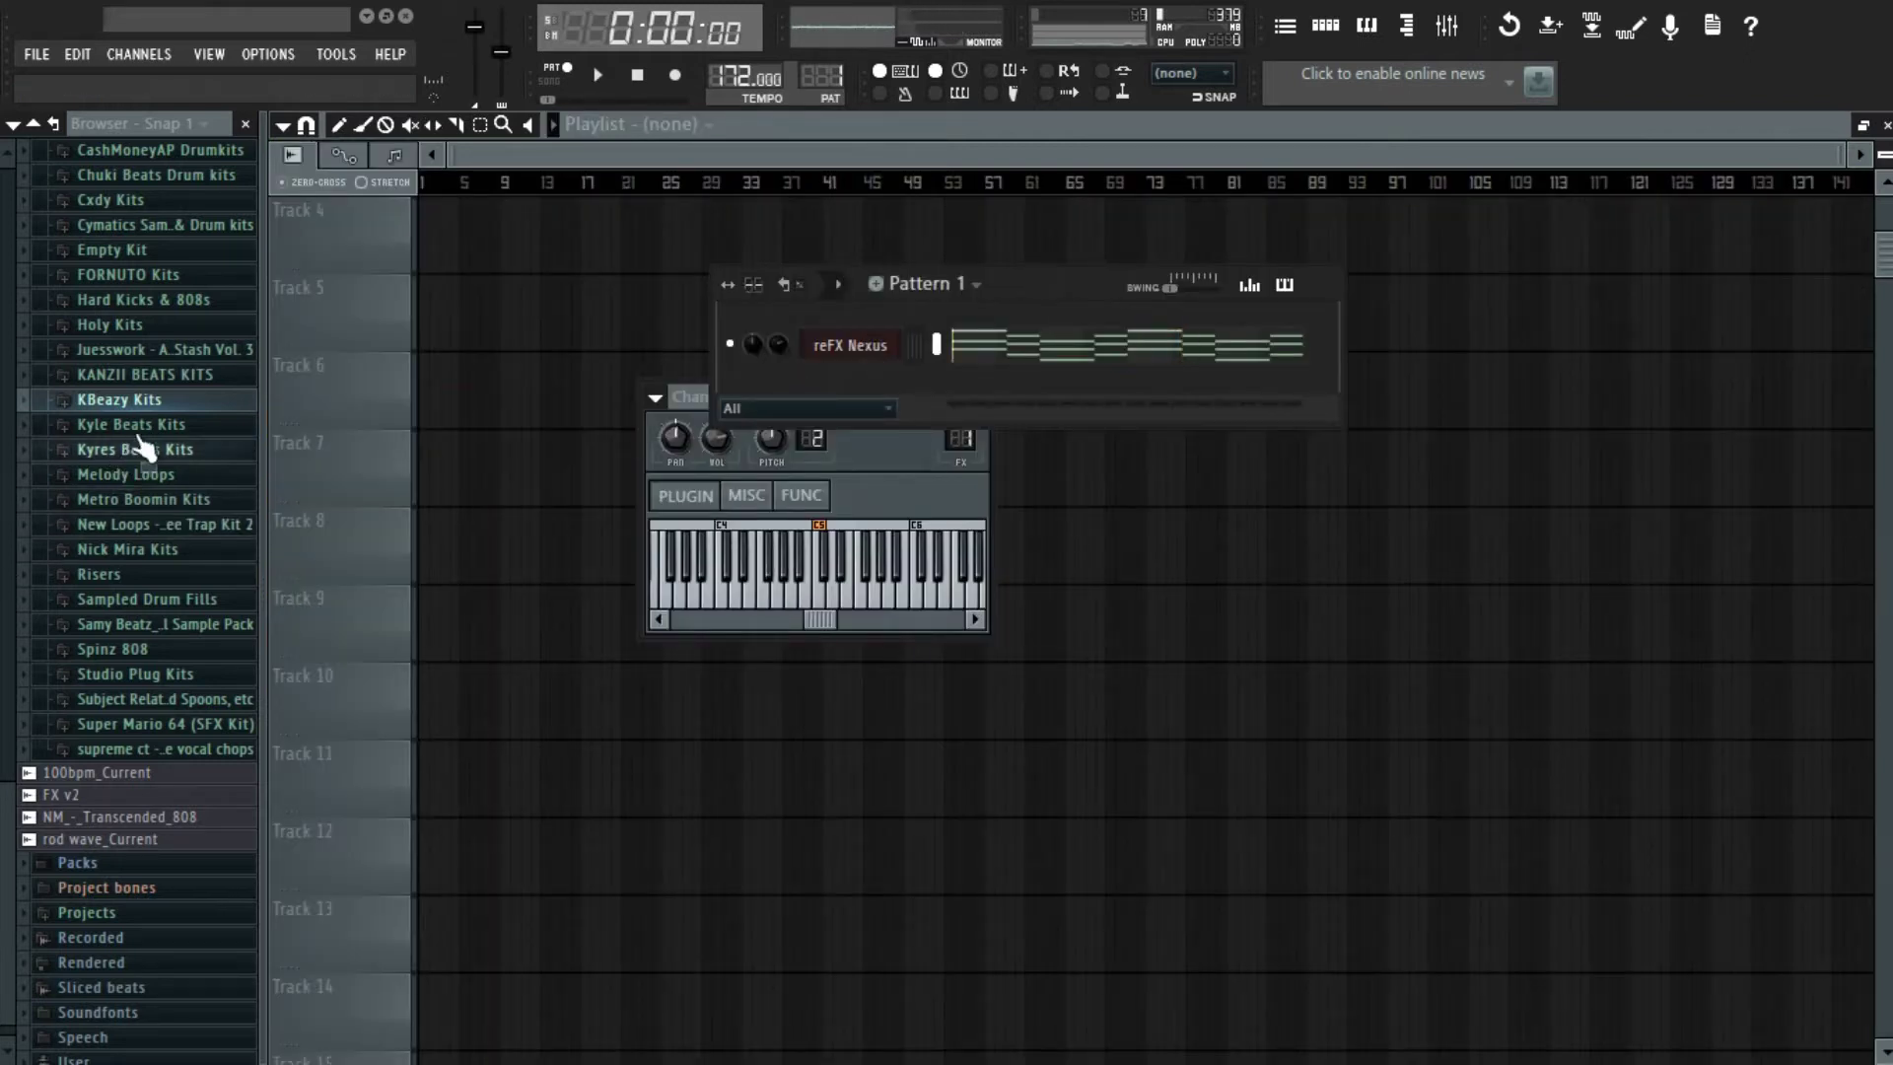
- Add the "[KBeaZy] synth - avenue" sample from the synths folder of Fyed Up One-Shots Vol.1 as a new channel
left_click(148, 399)
left_click(205, 450)
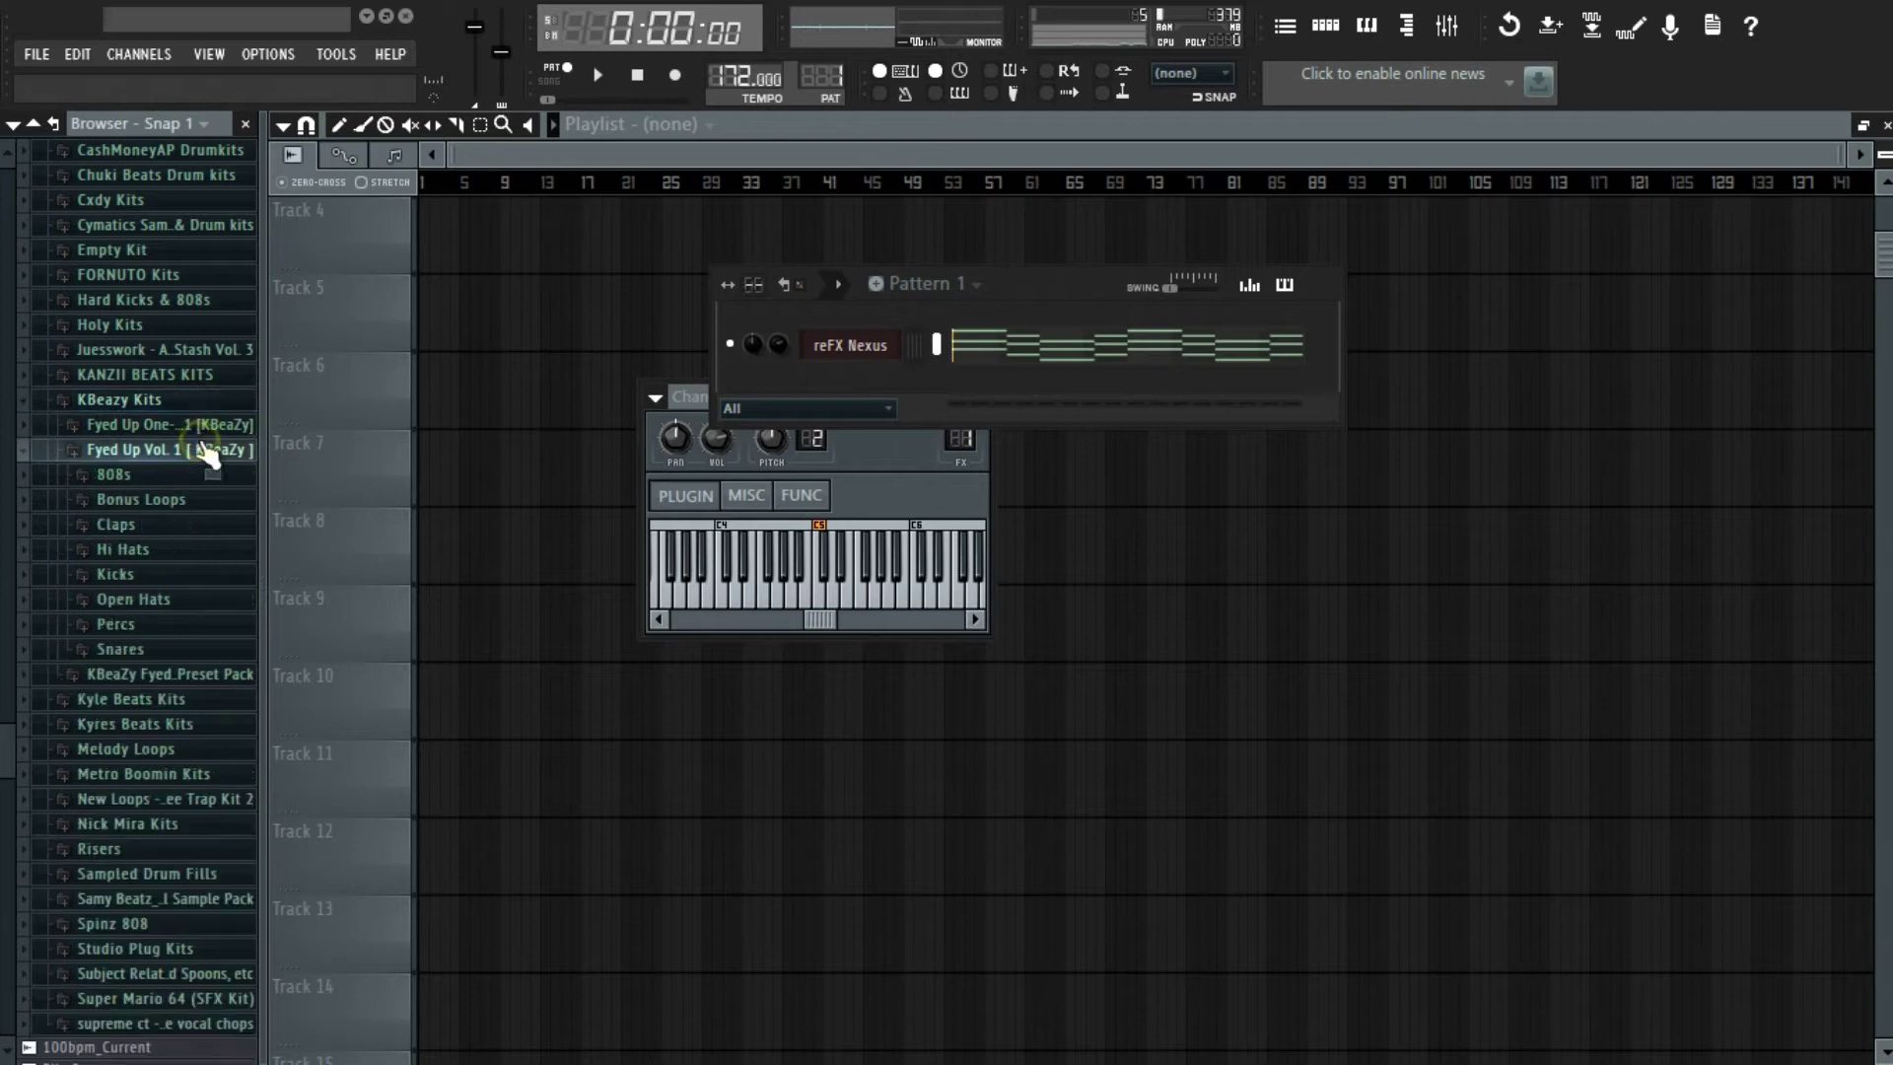
left_click(201, 425)
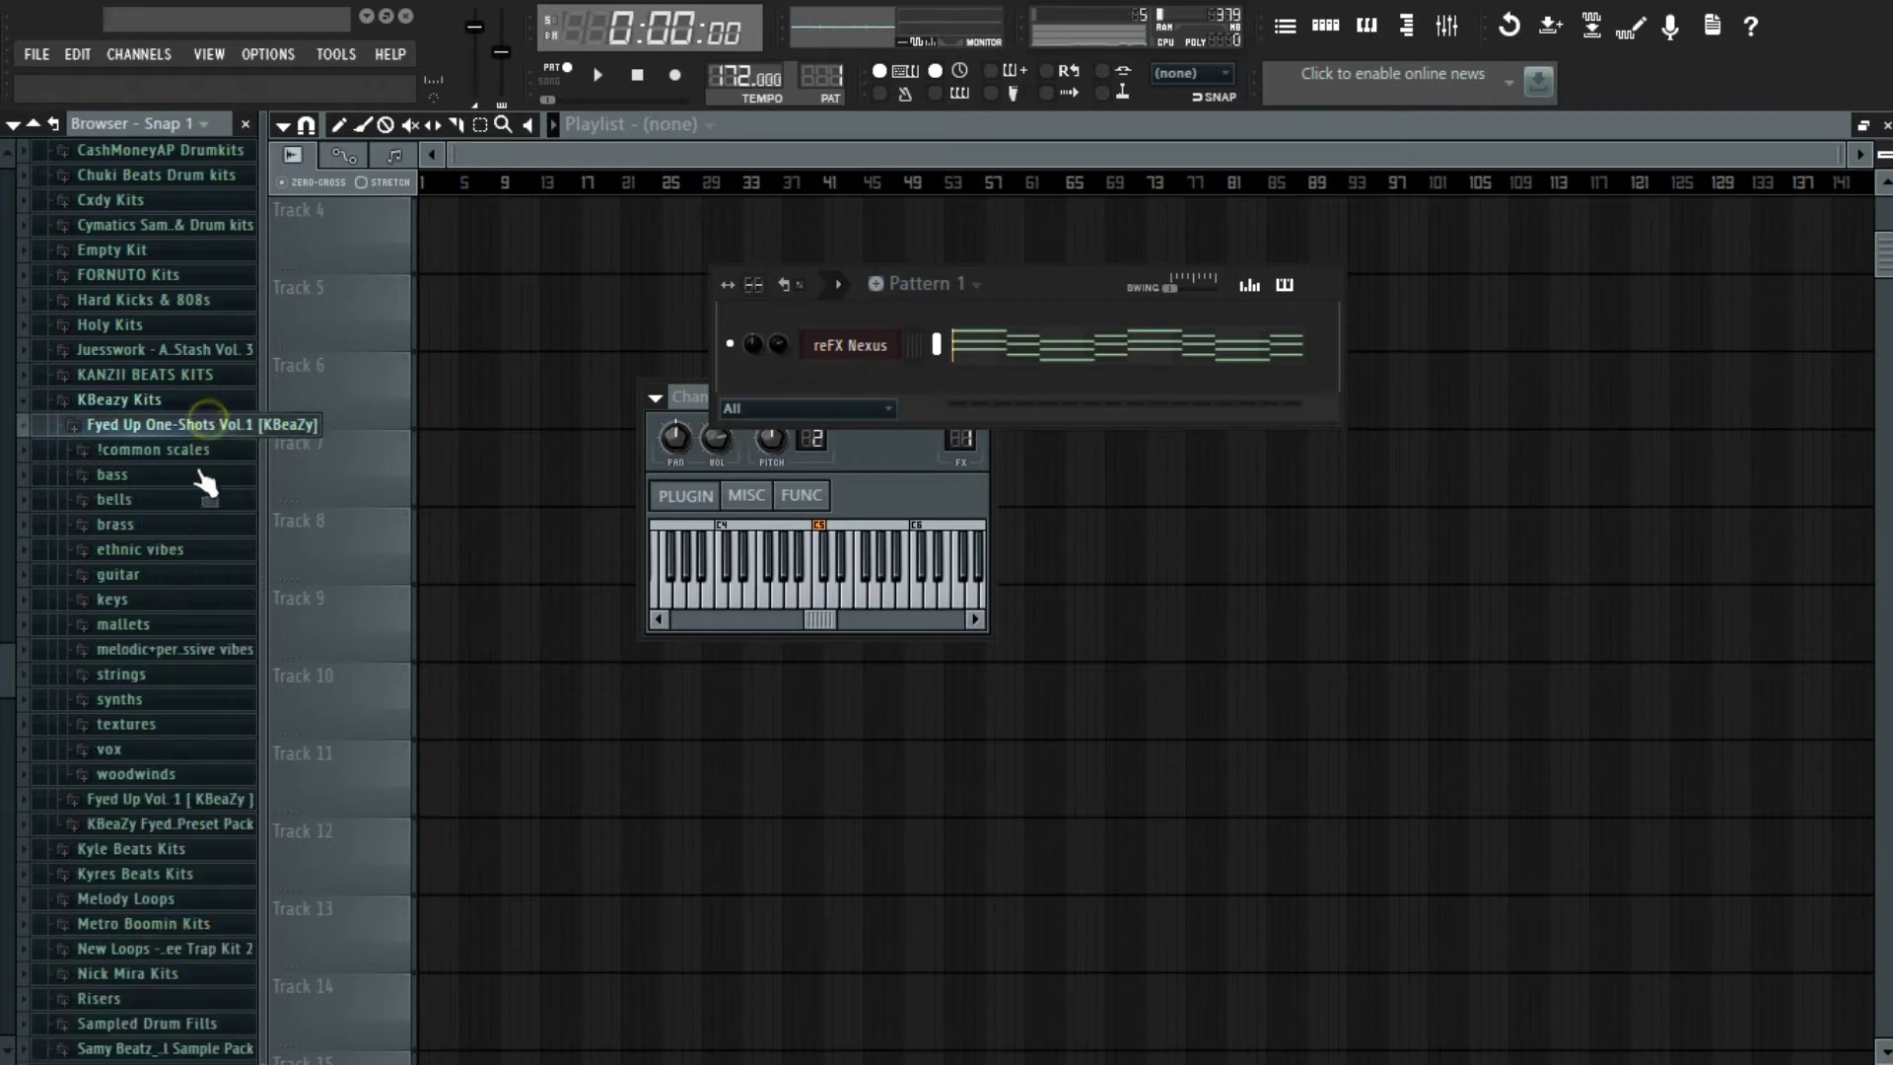
left_click(168, 702)
left_click_drag(173, 419, 868, 381)
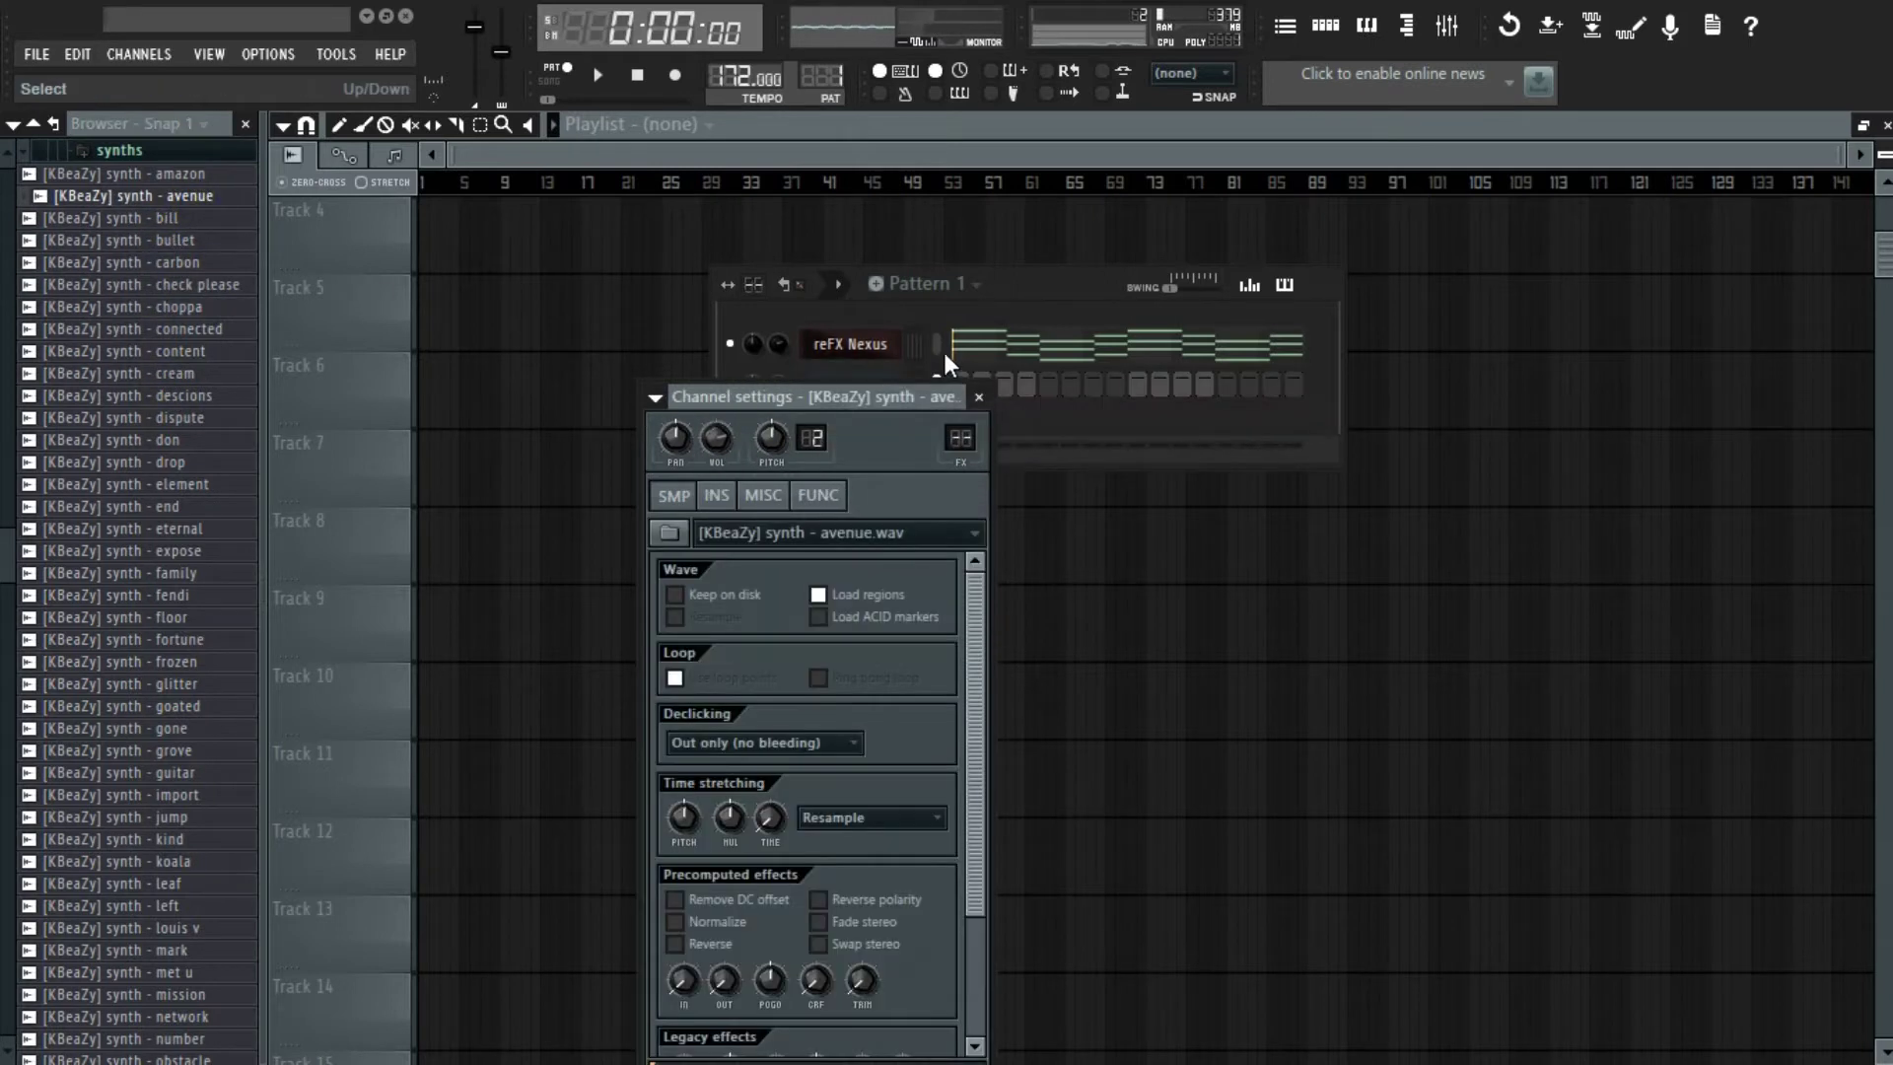
key("Escape")
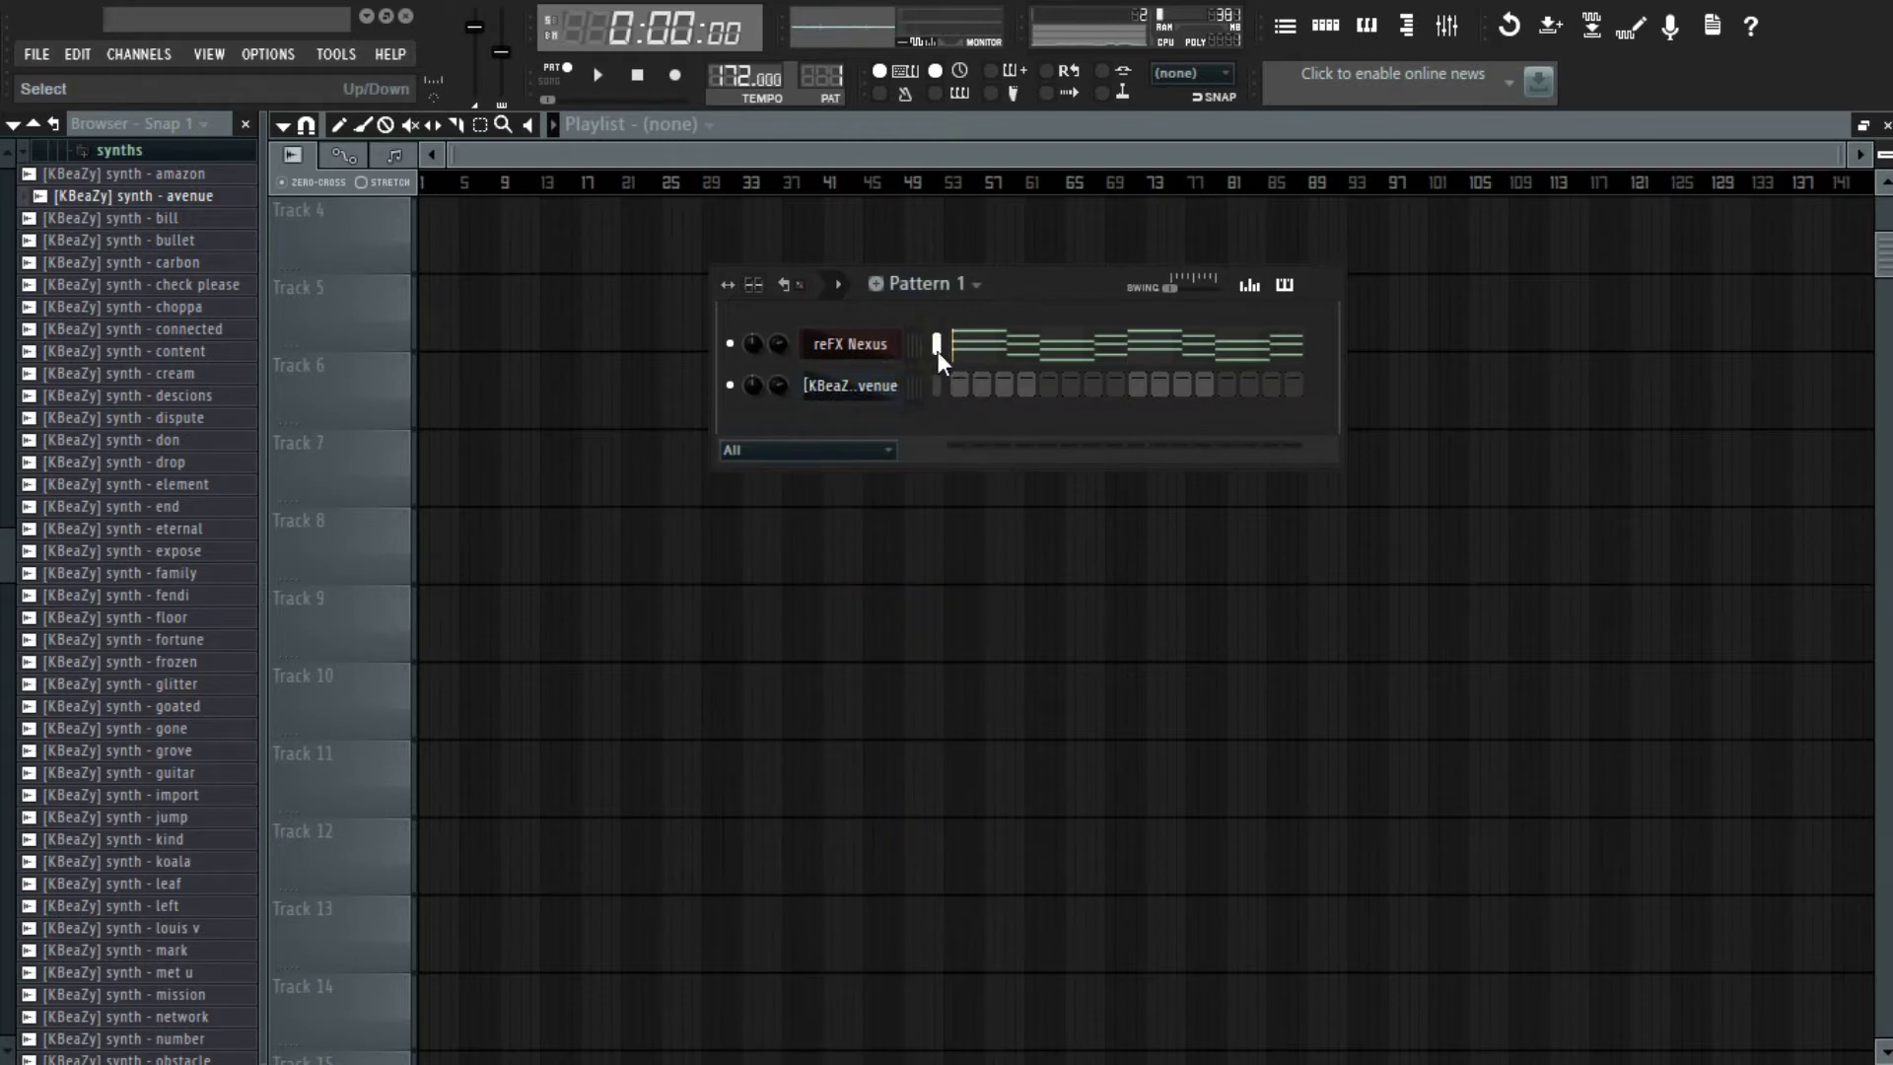
- Enable and shape the volume envelope of the synth - avenue channel
left_click(850, 385)
left_click(714, 498)
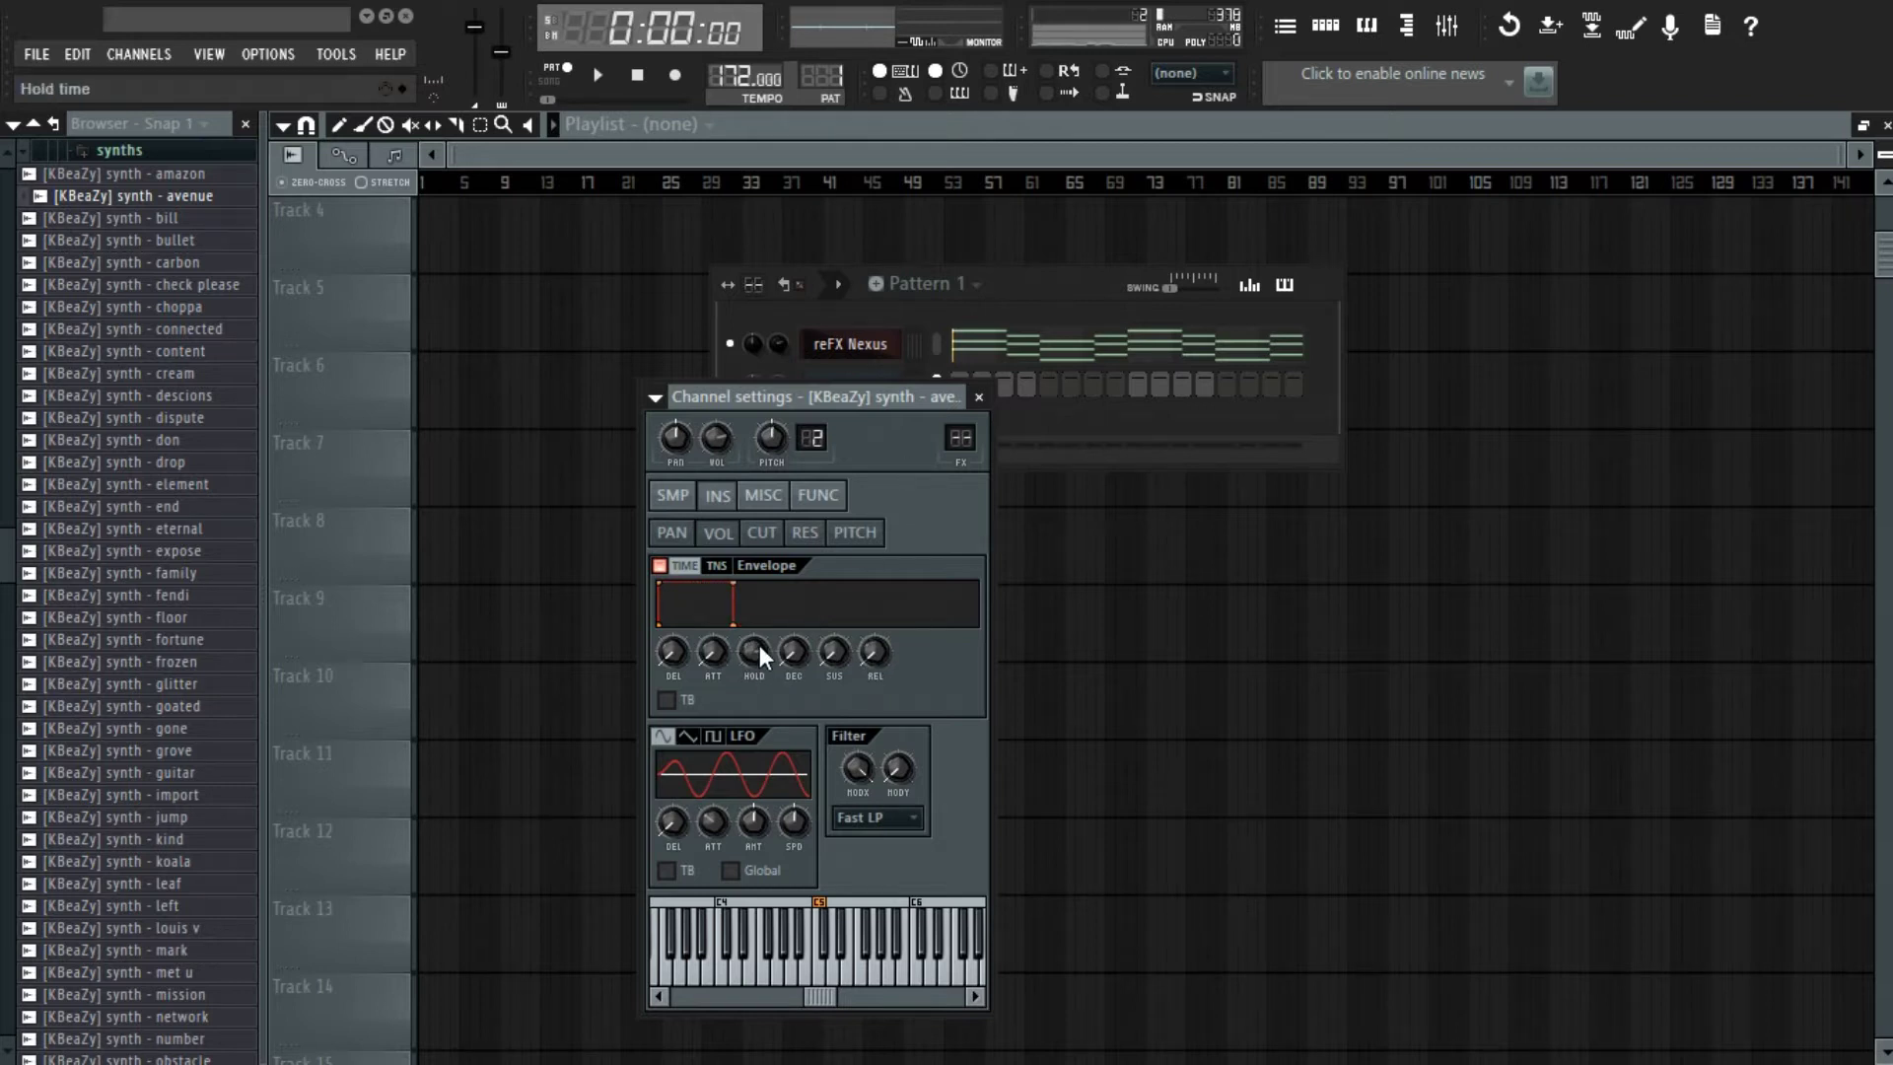
left_click(979, 398)
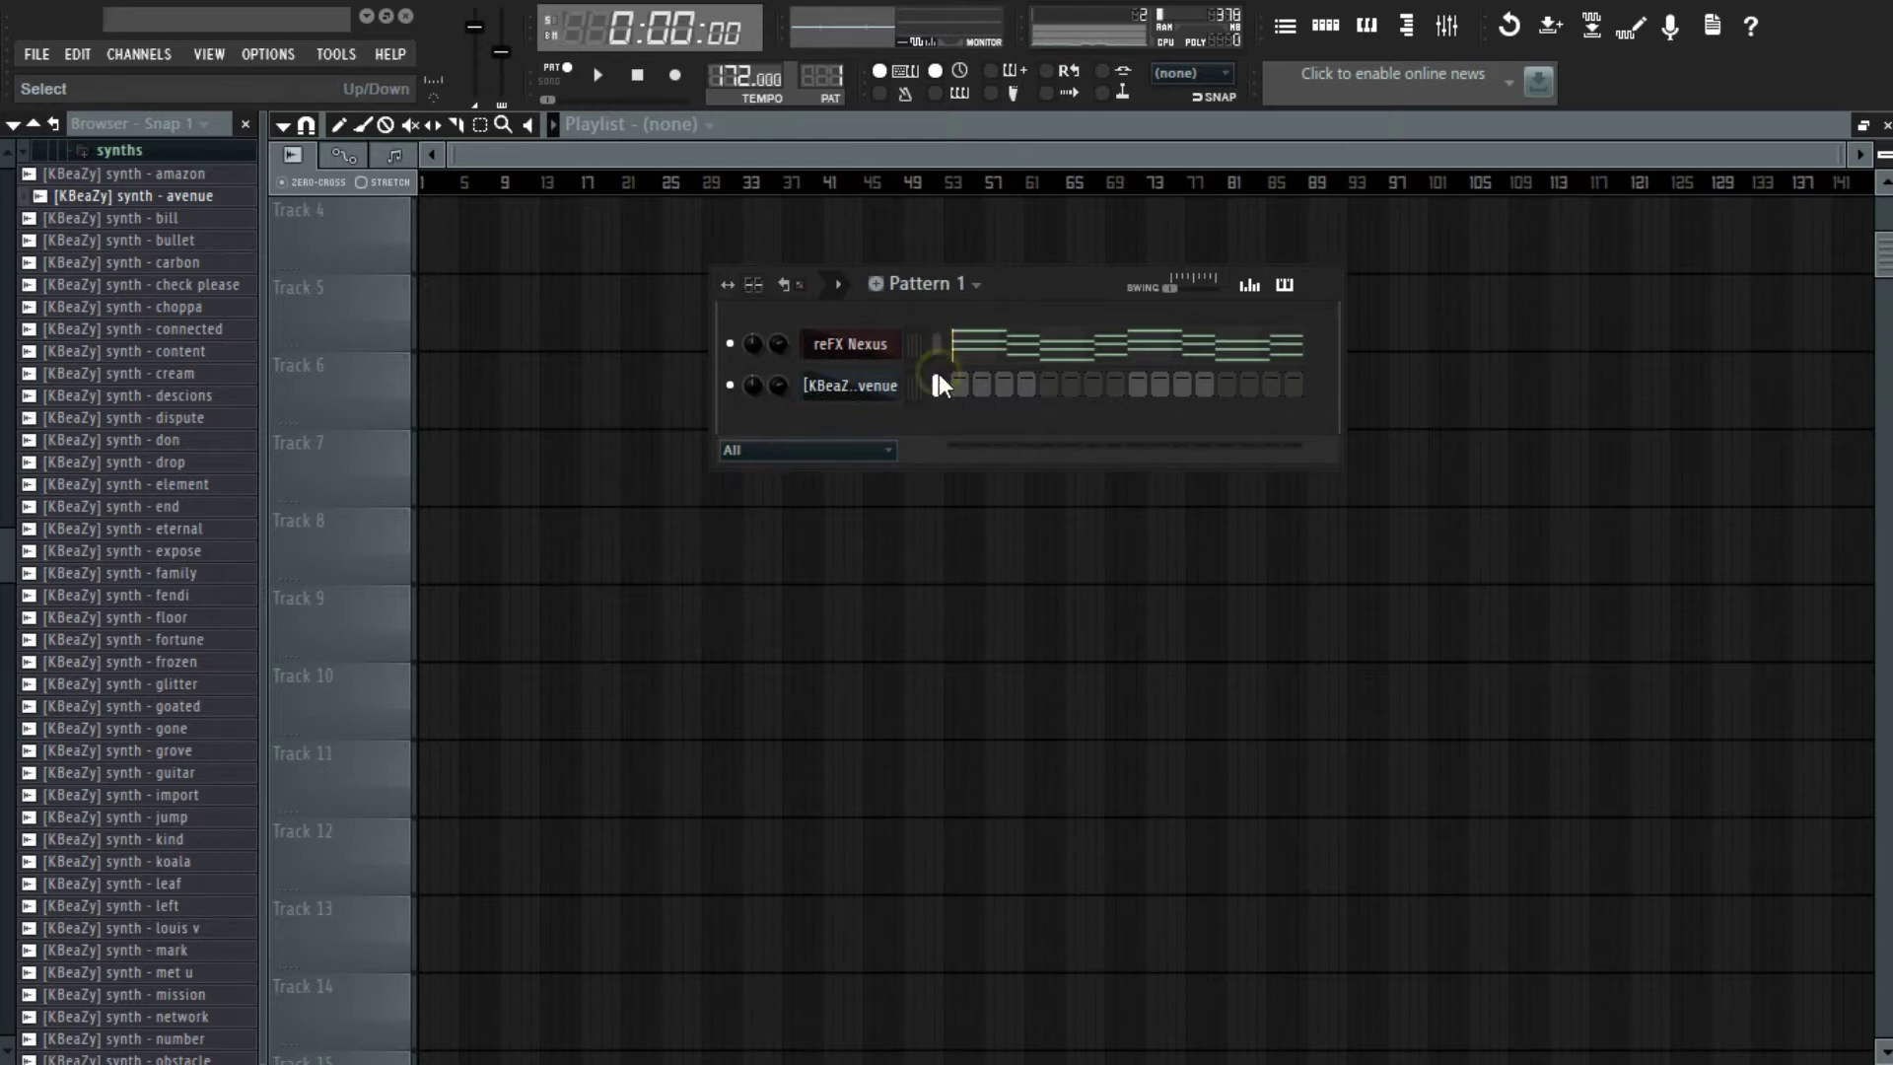
- Copy the Nexus chord notes into the synth - avenue channel's piano roll and raise them one octave
left_click(976, 400)
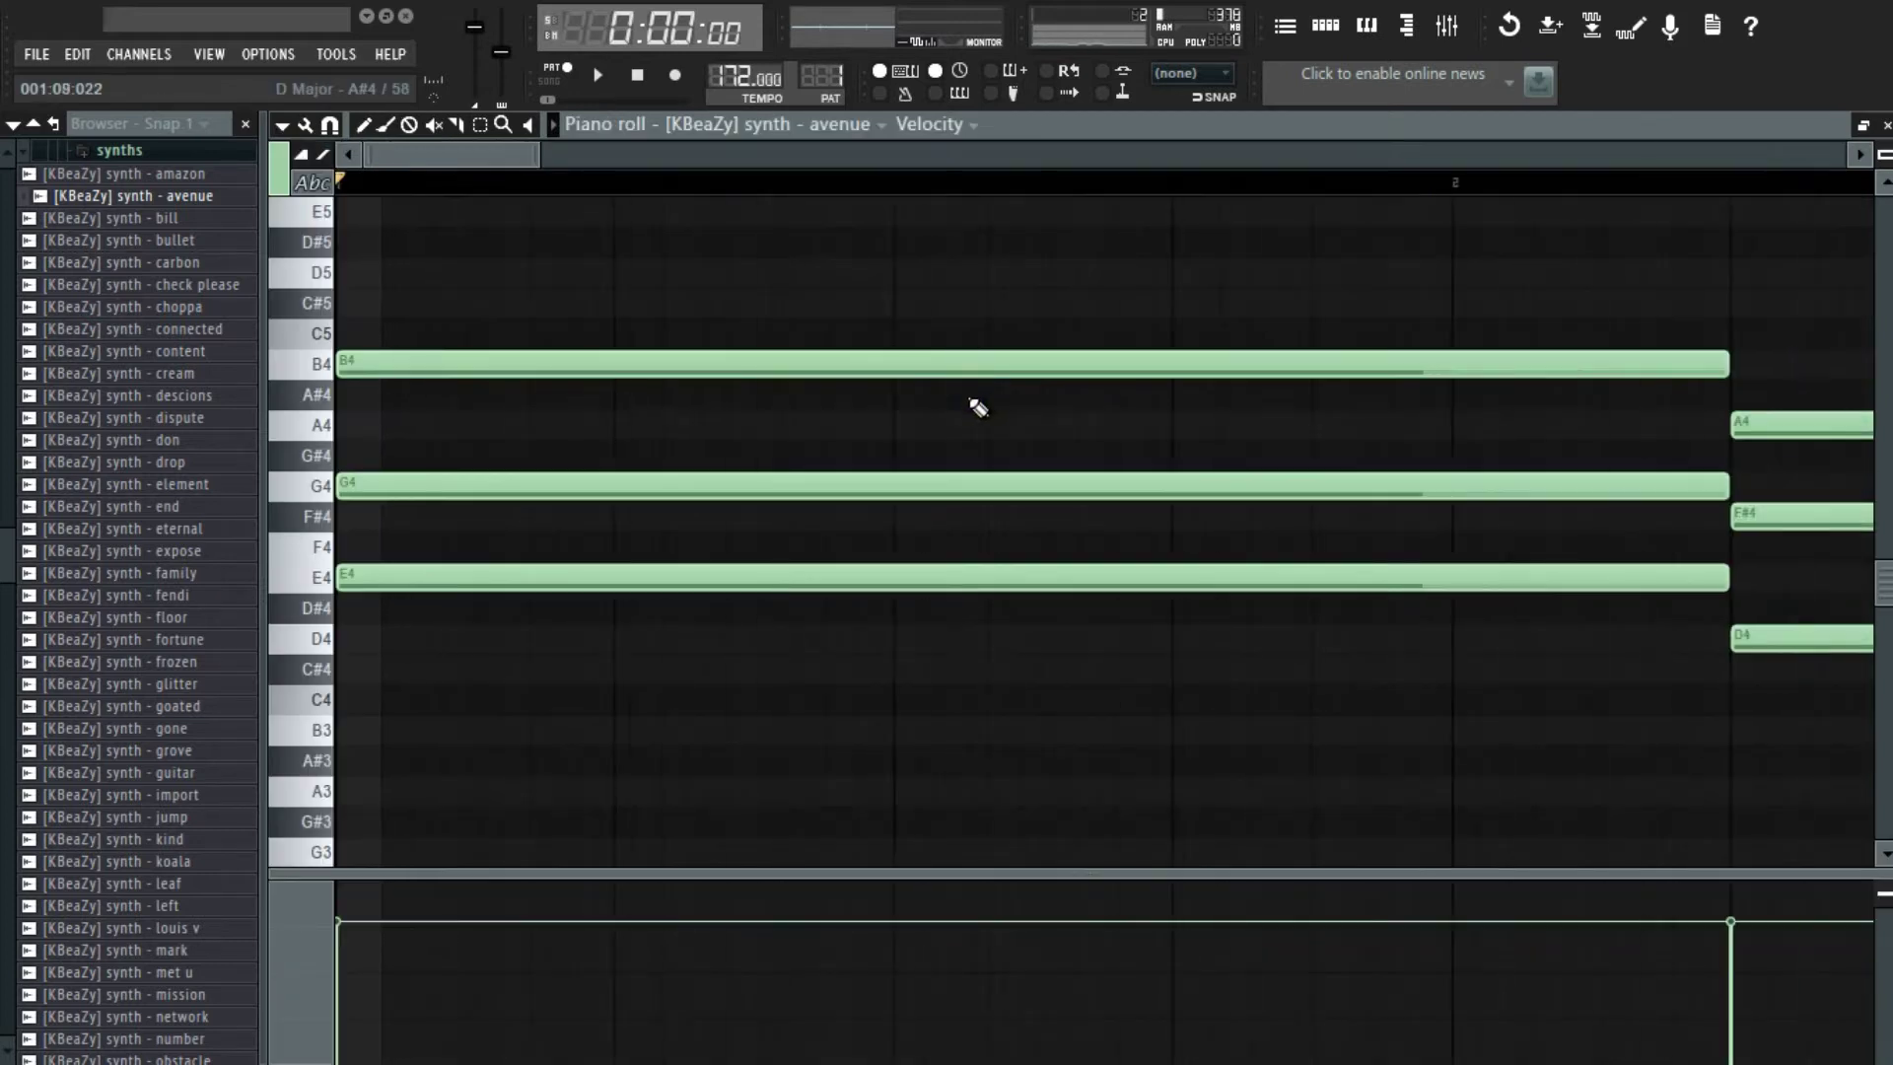
scroll(978, 407, "down", 4)
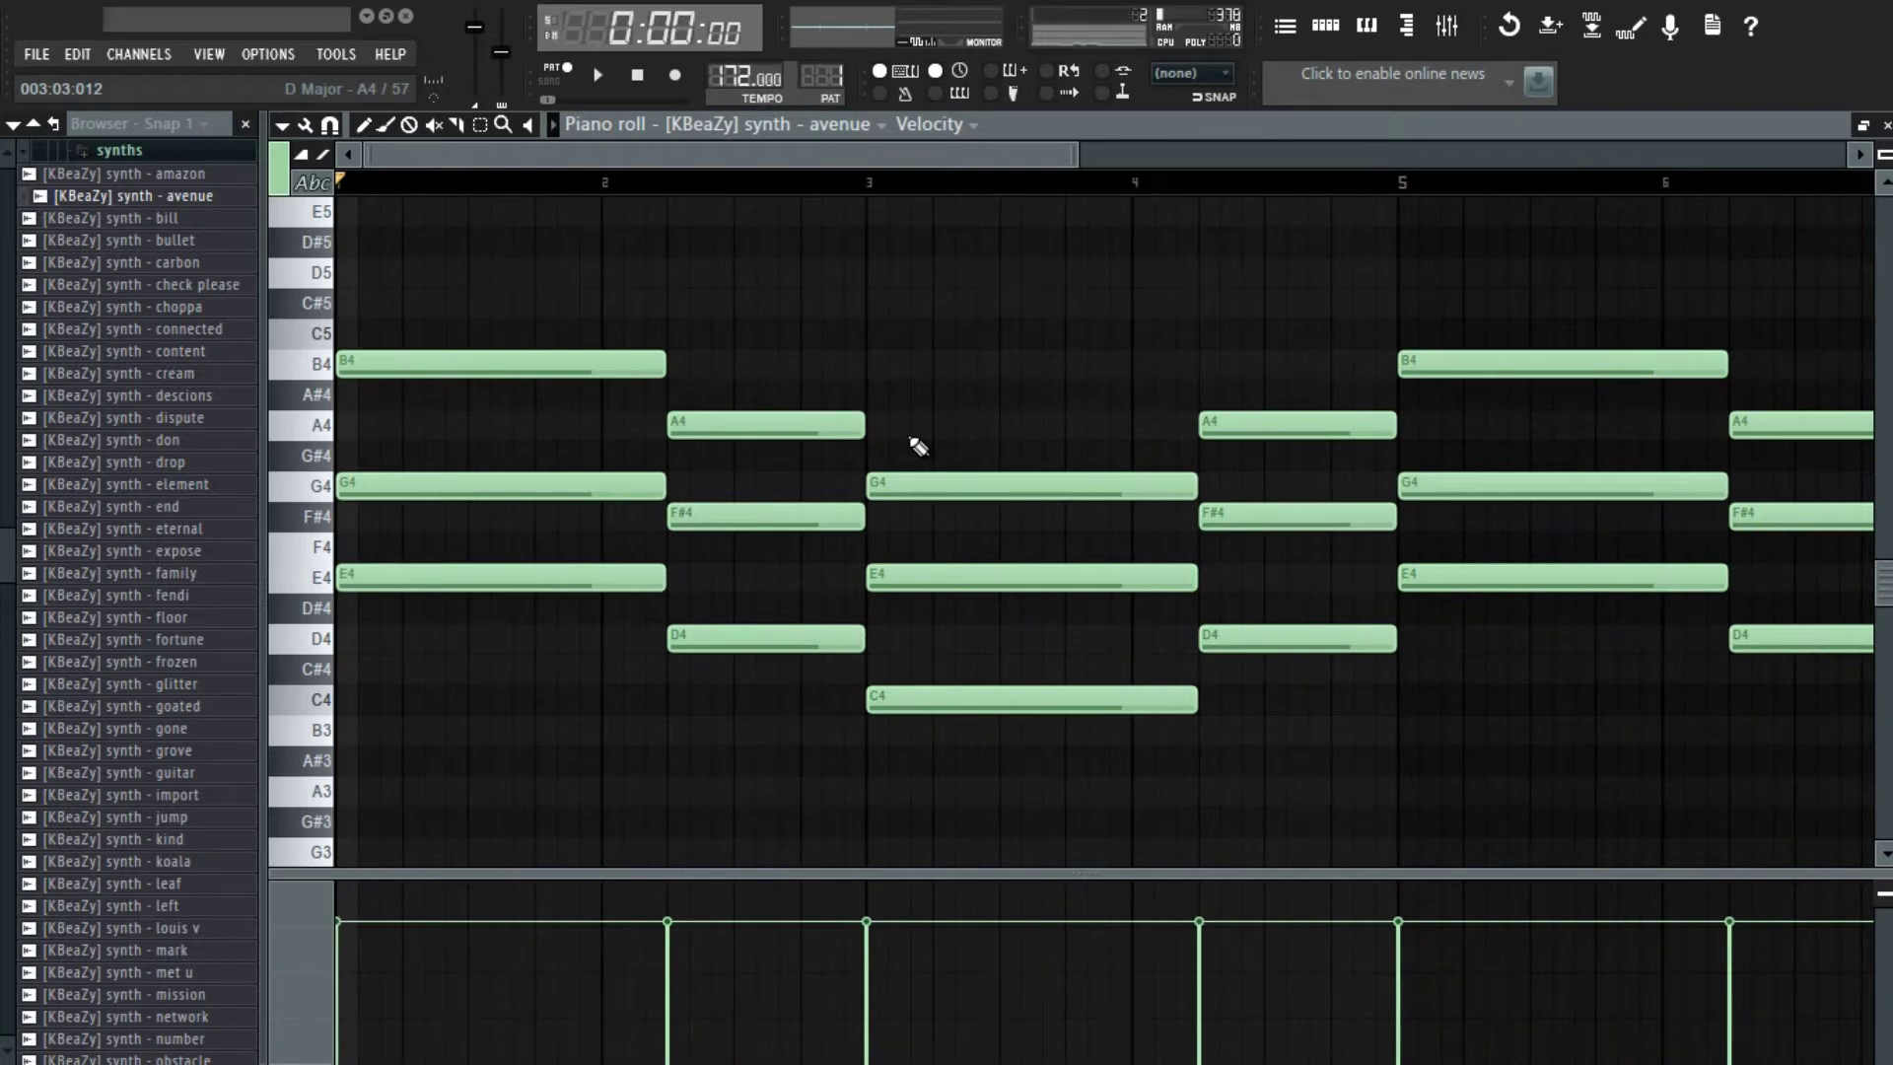
key("ctrl+Up")
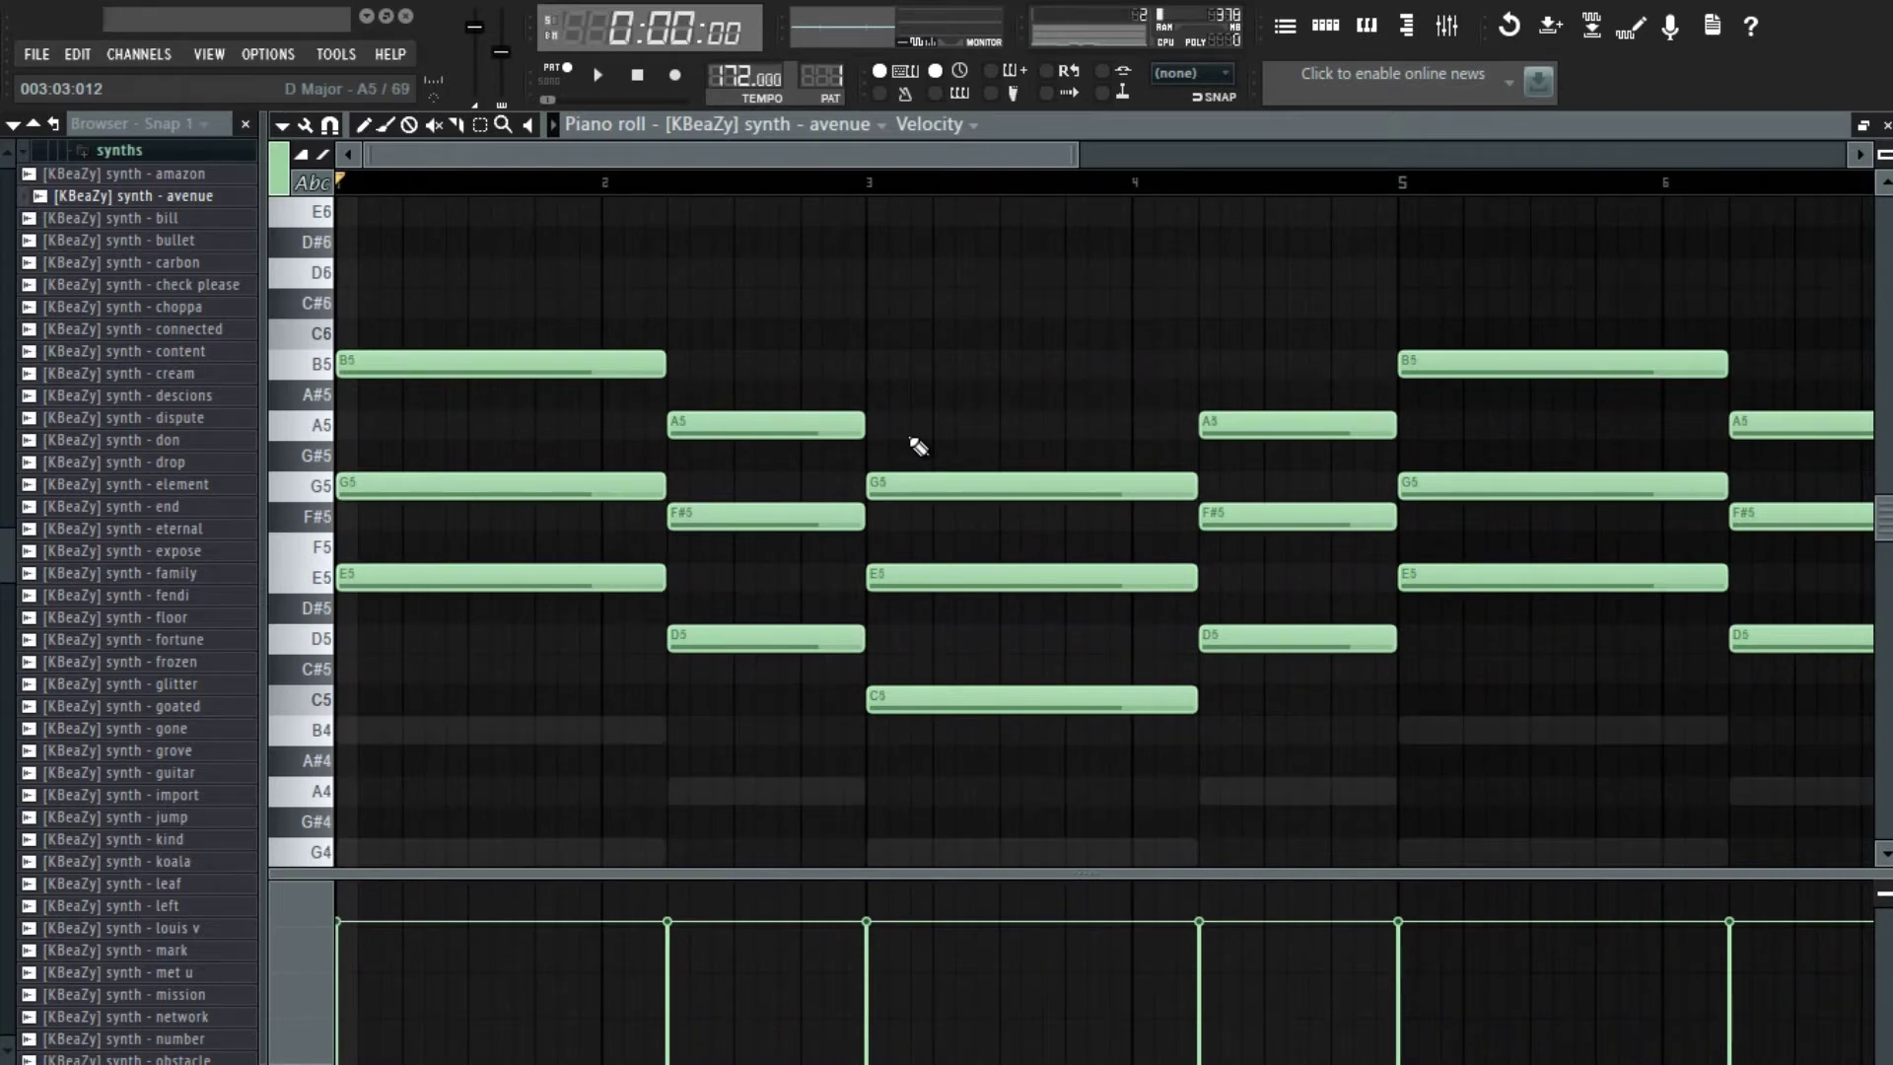
scroll(493, 456, "down", 2)
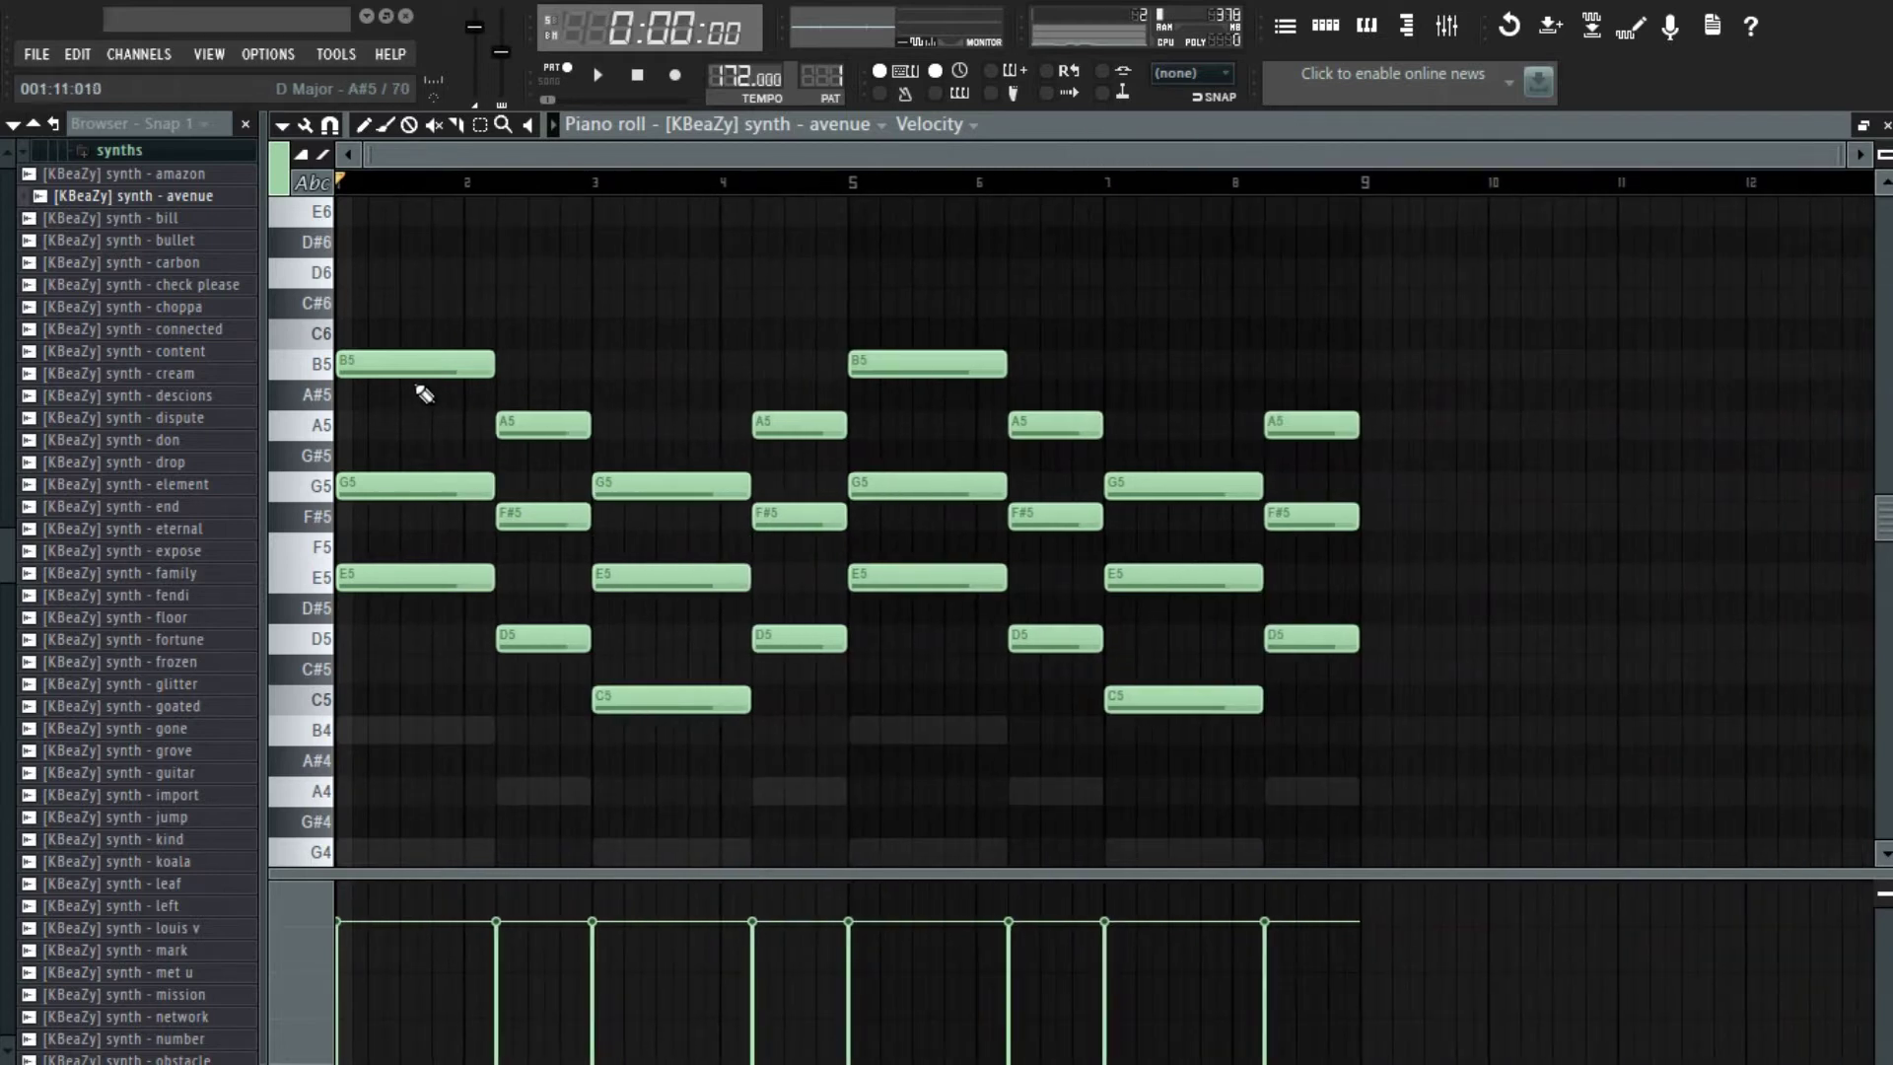
- Add top notes E6, F#6 and G6 above the first three synth chords, each matching its chord's length
left_click(351, 211)
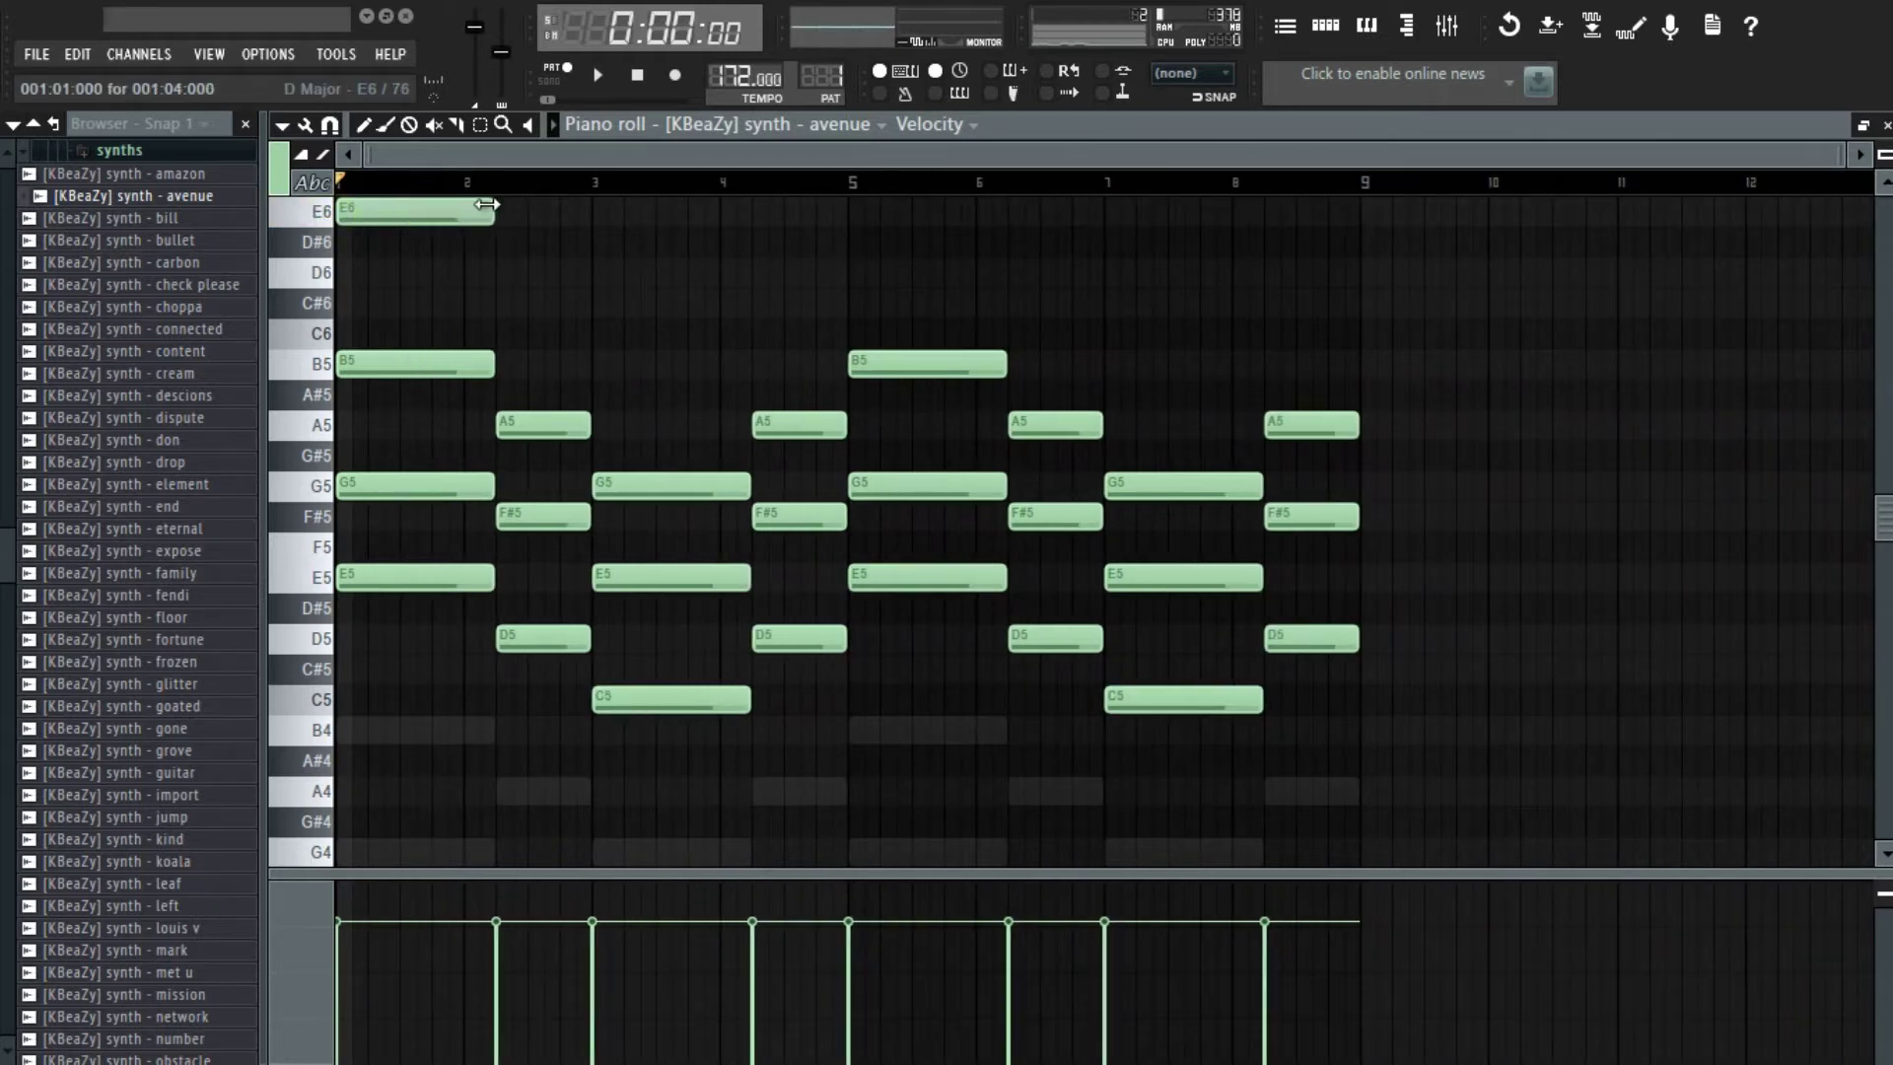
scroll(488, 205, "up", 3)
scroll(519, 220, "up", 4)
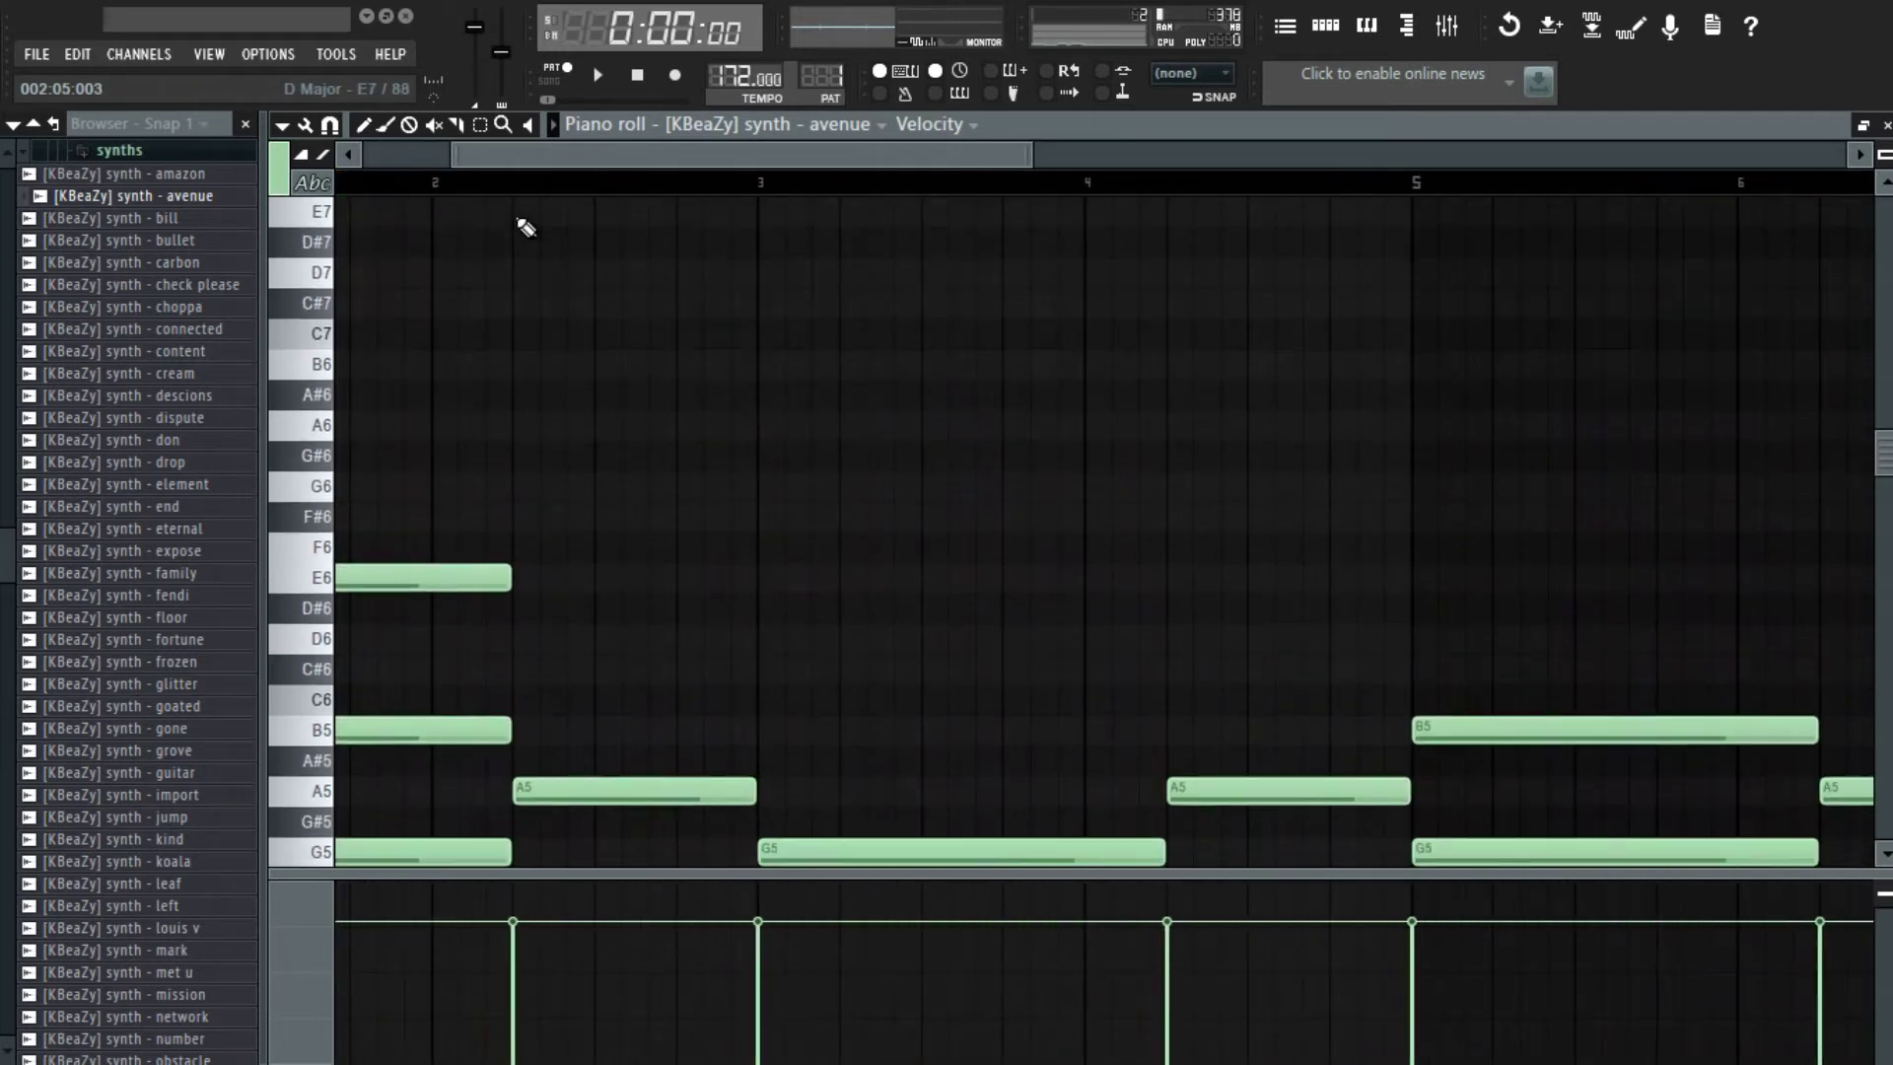
left_click(532, 520)
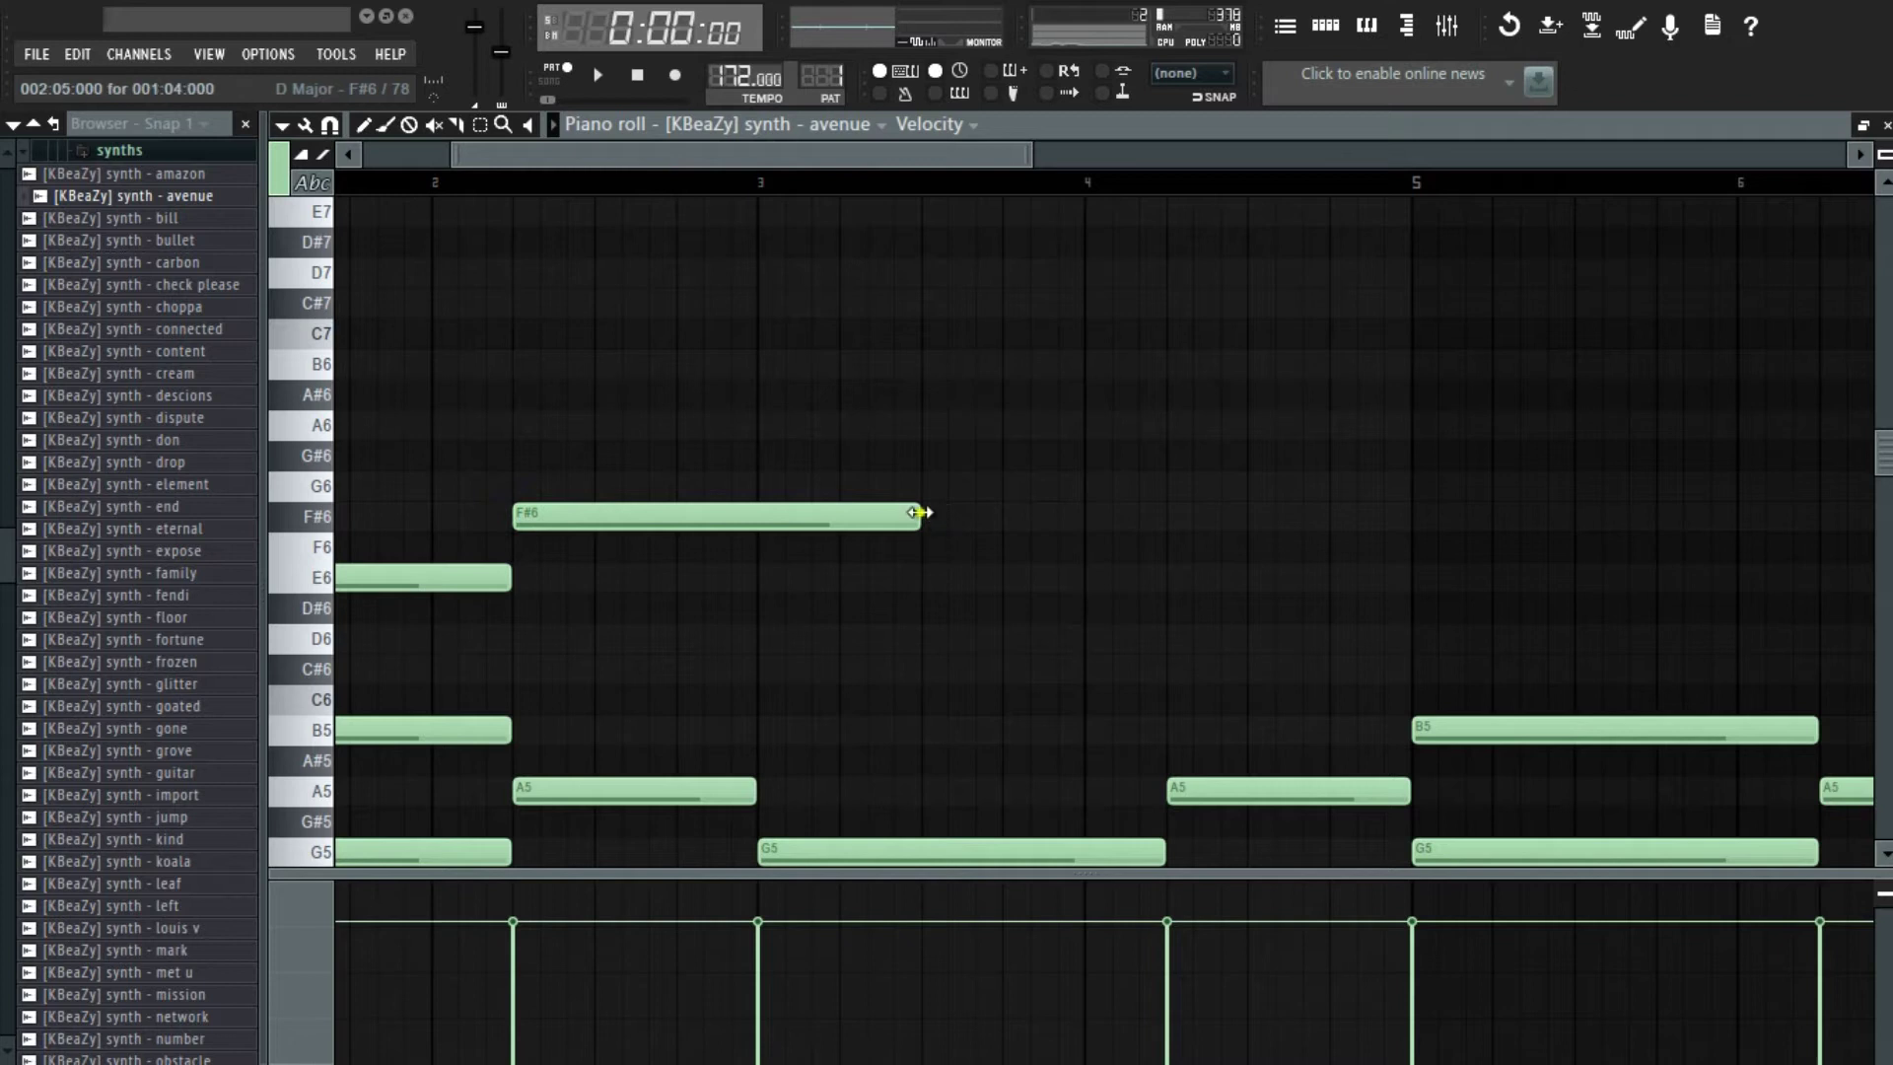
left_click_drag(919, 514, 728, 511)
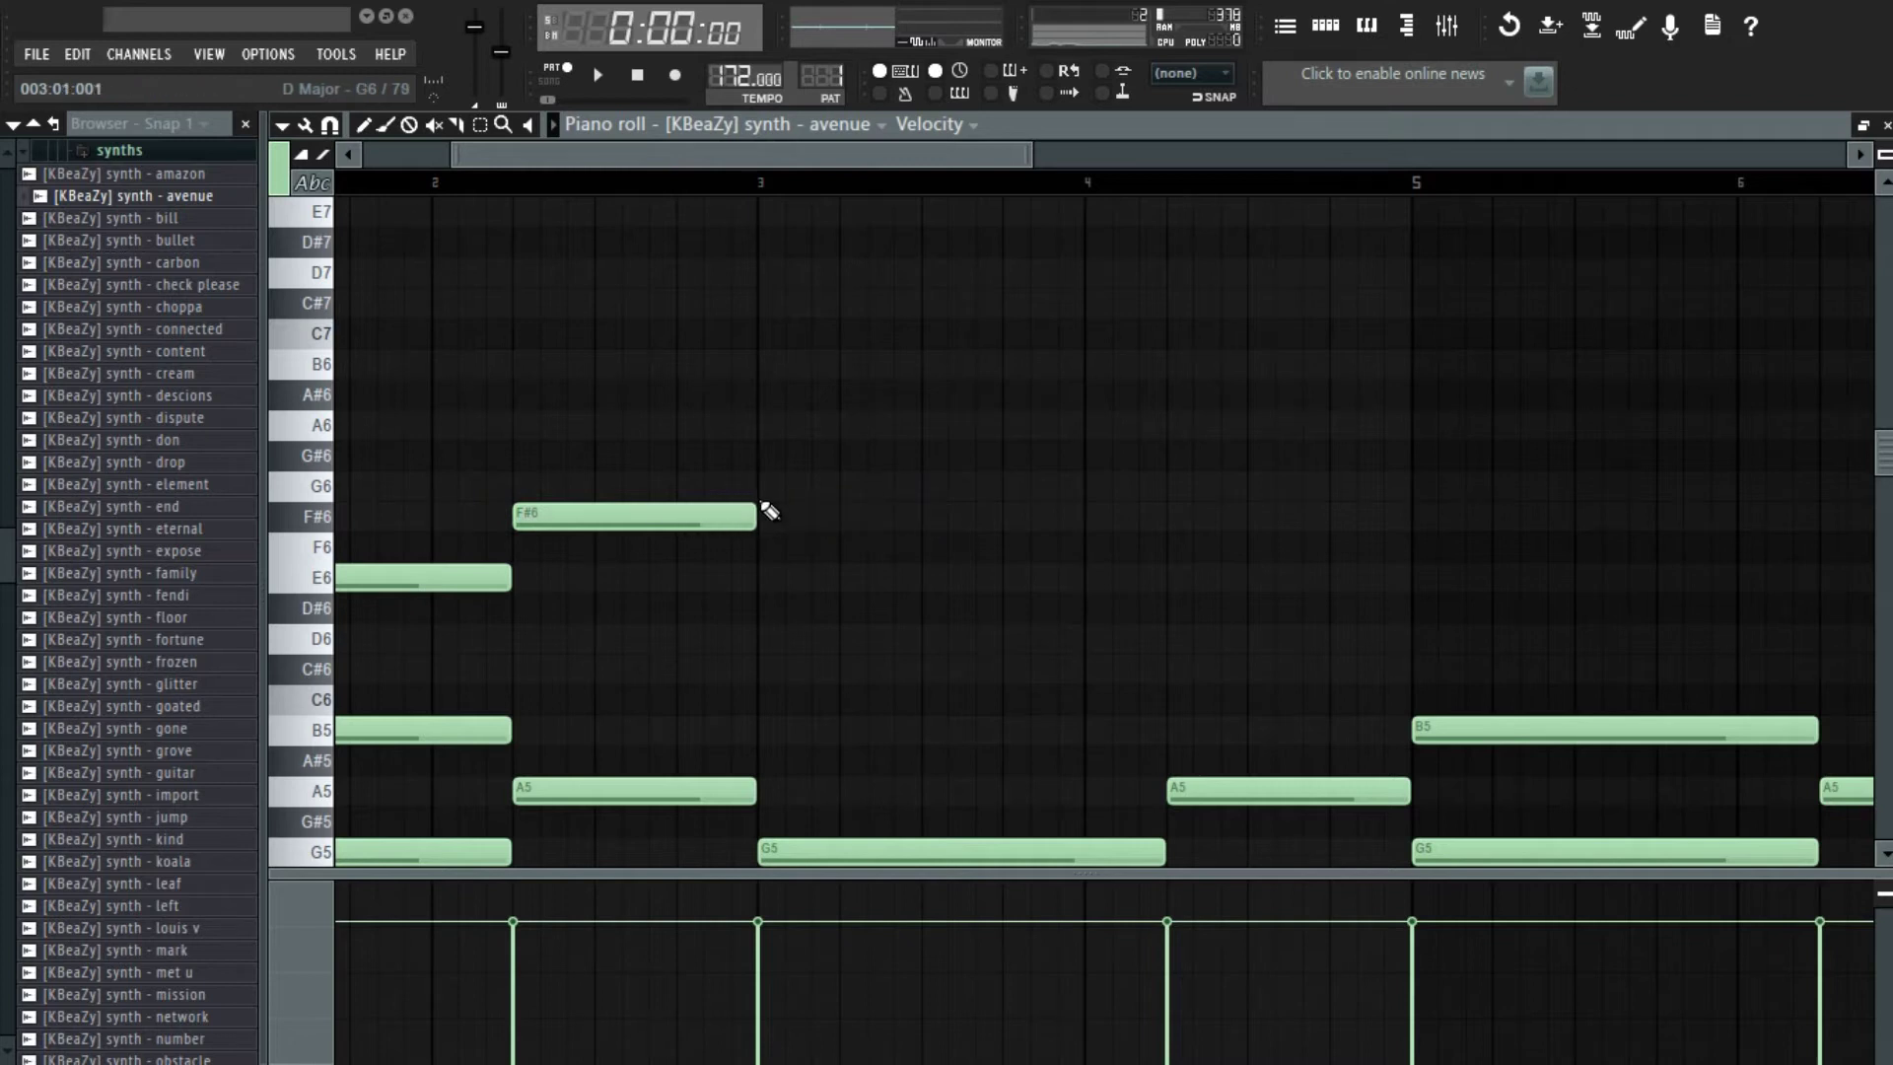
left_click(762, 486)
left_click_drag(996, 482, 1171, 498)
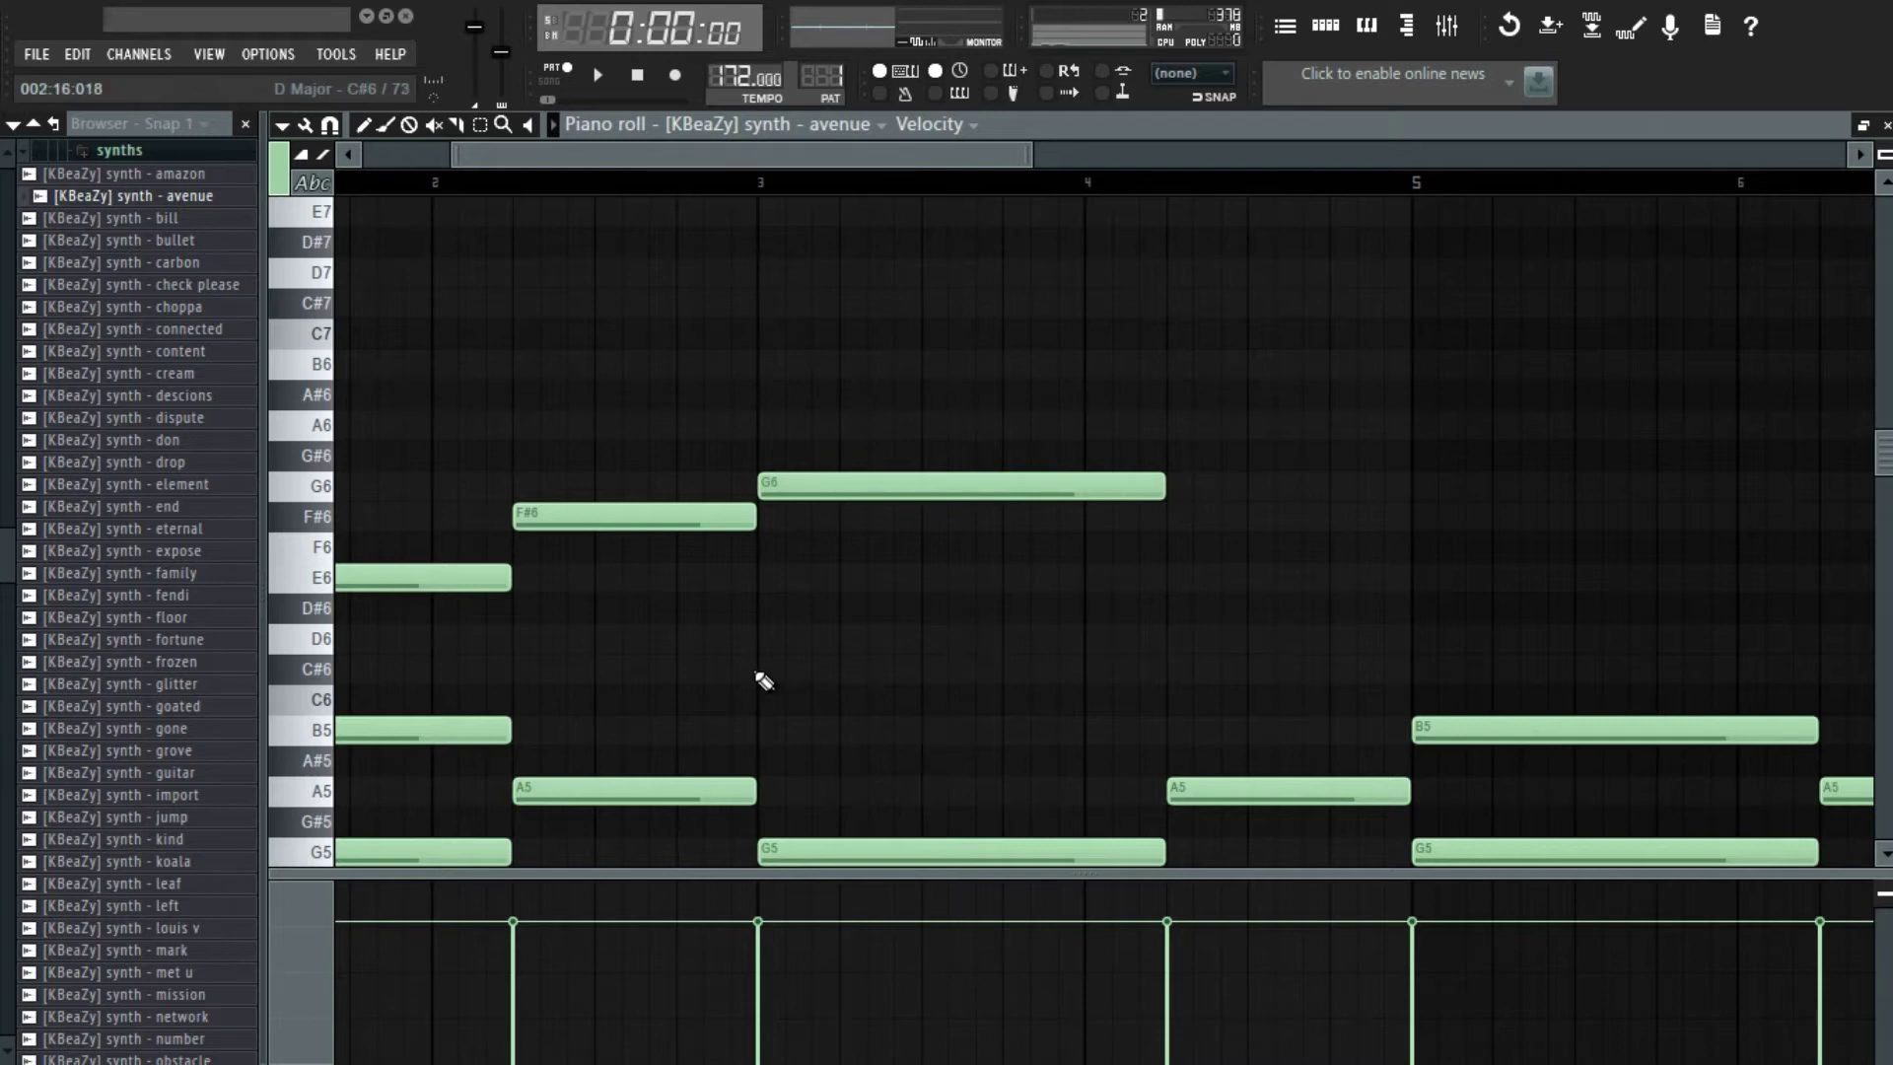
- Add a C6 note to the third chord and a D6 note to the fourth, matching the chord lengths
left_click(760, 641)
left_click_drag(773, 664, 776, 706)
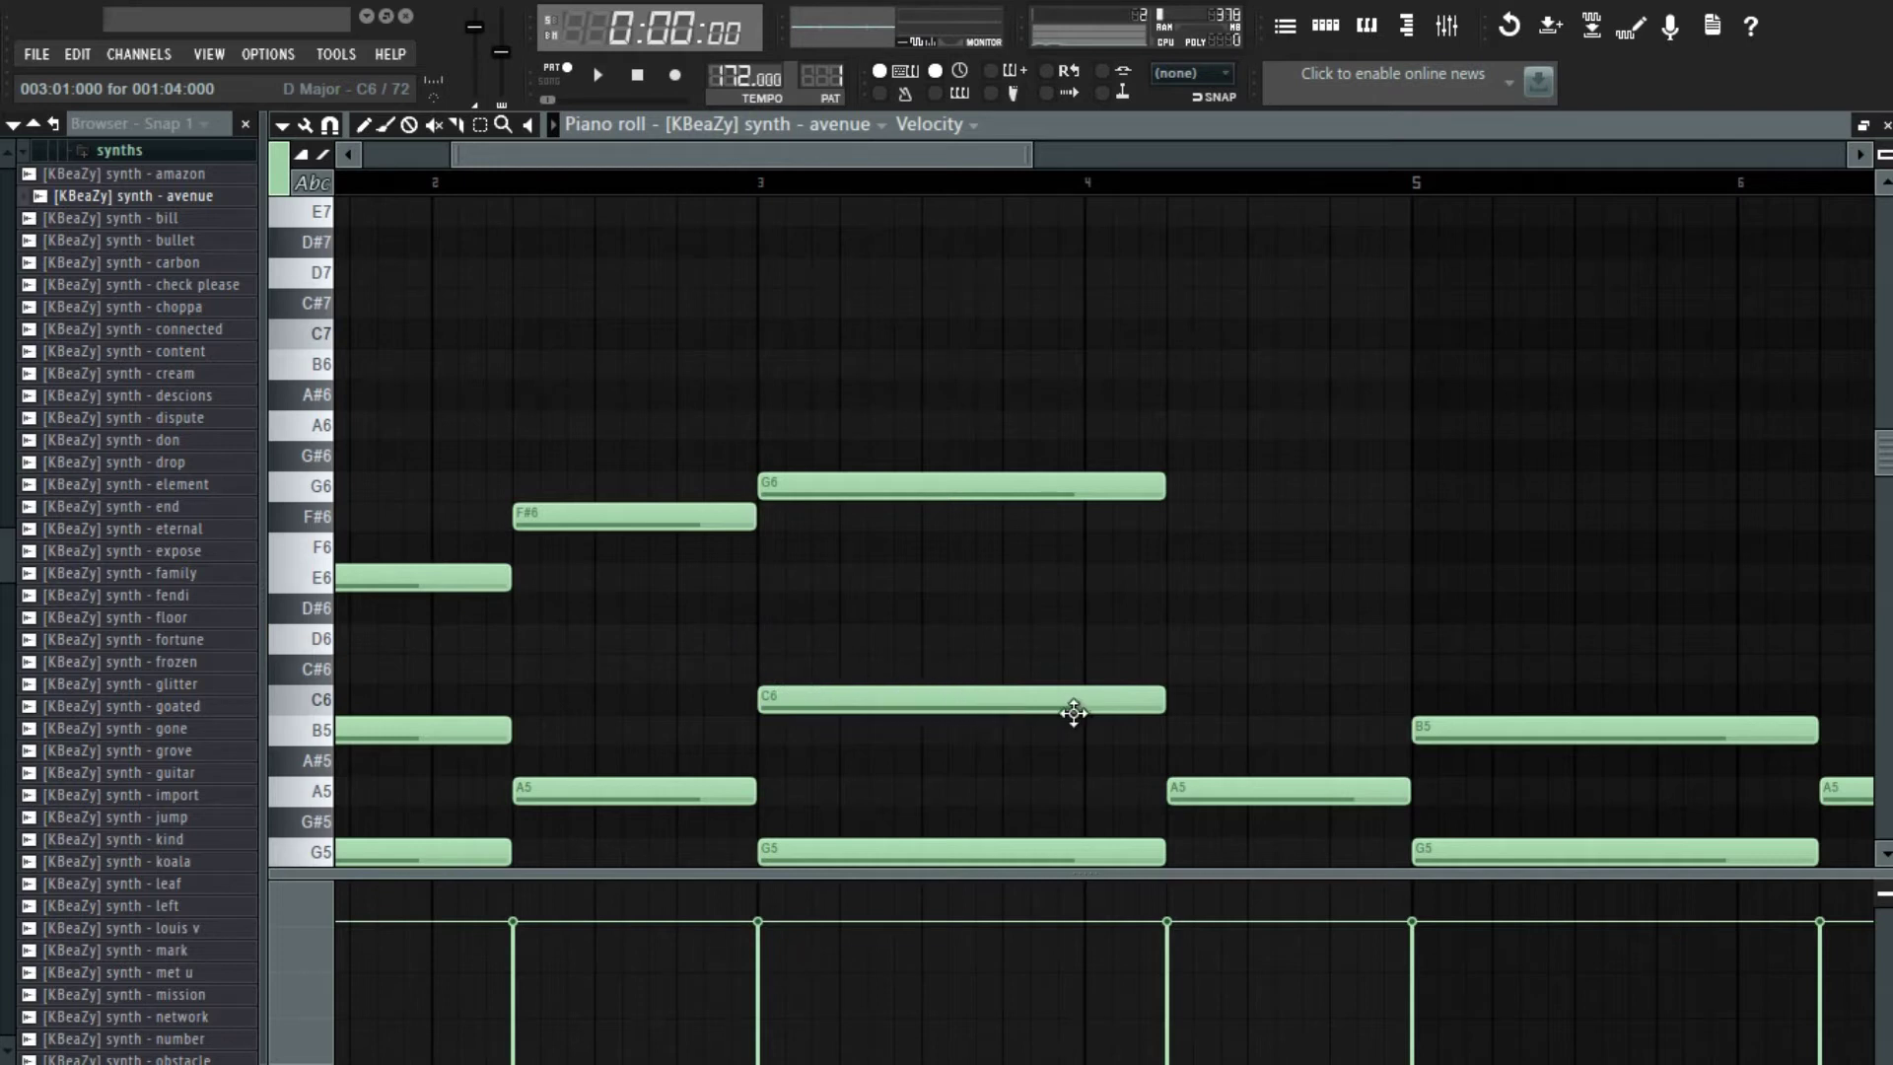
scroll(1149, 708, "down", 3)
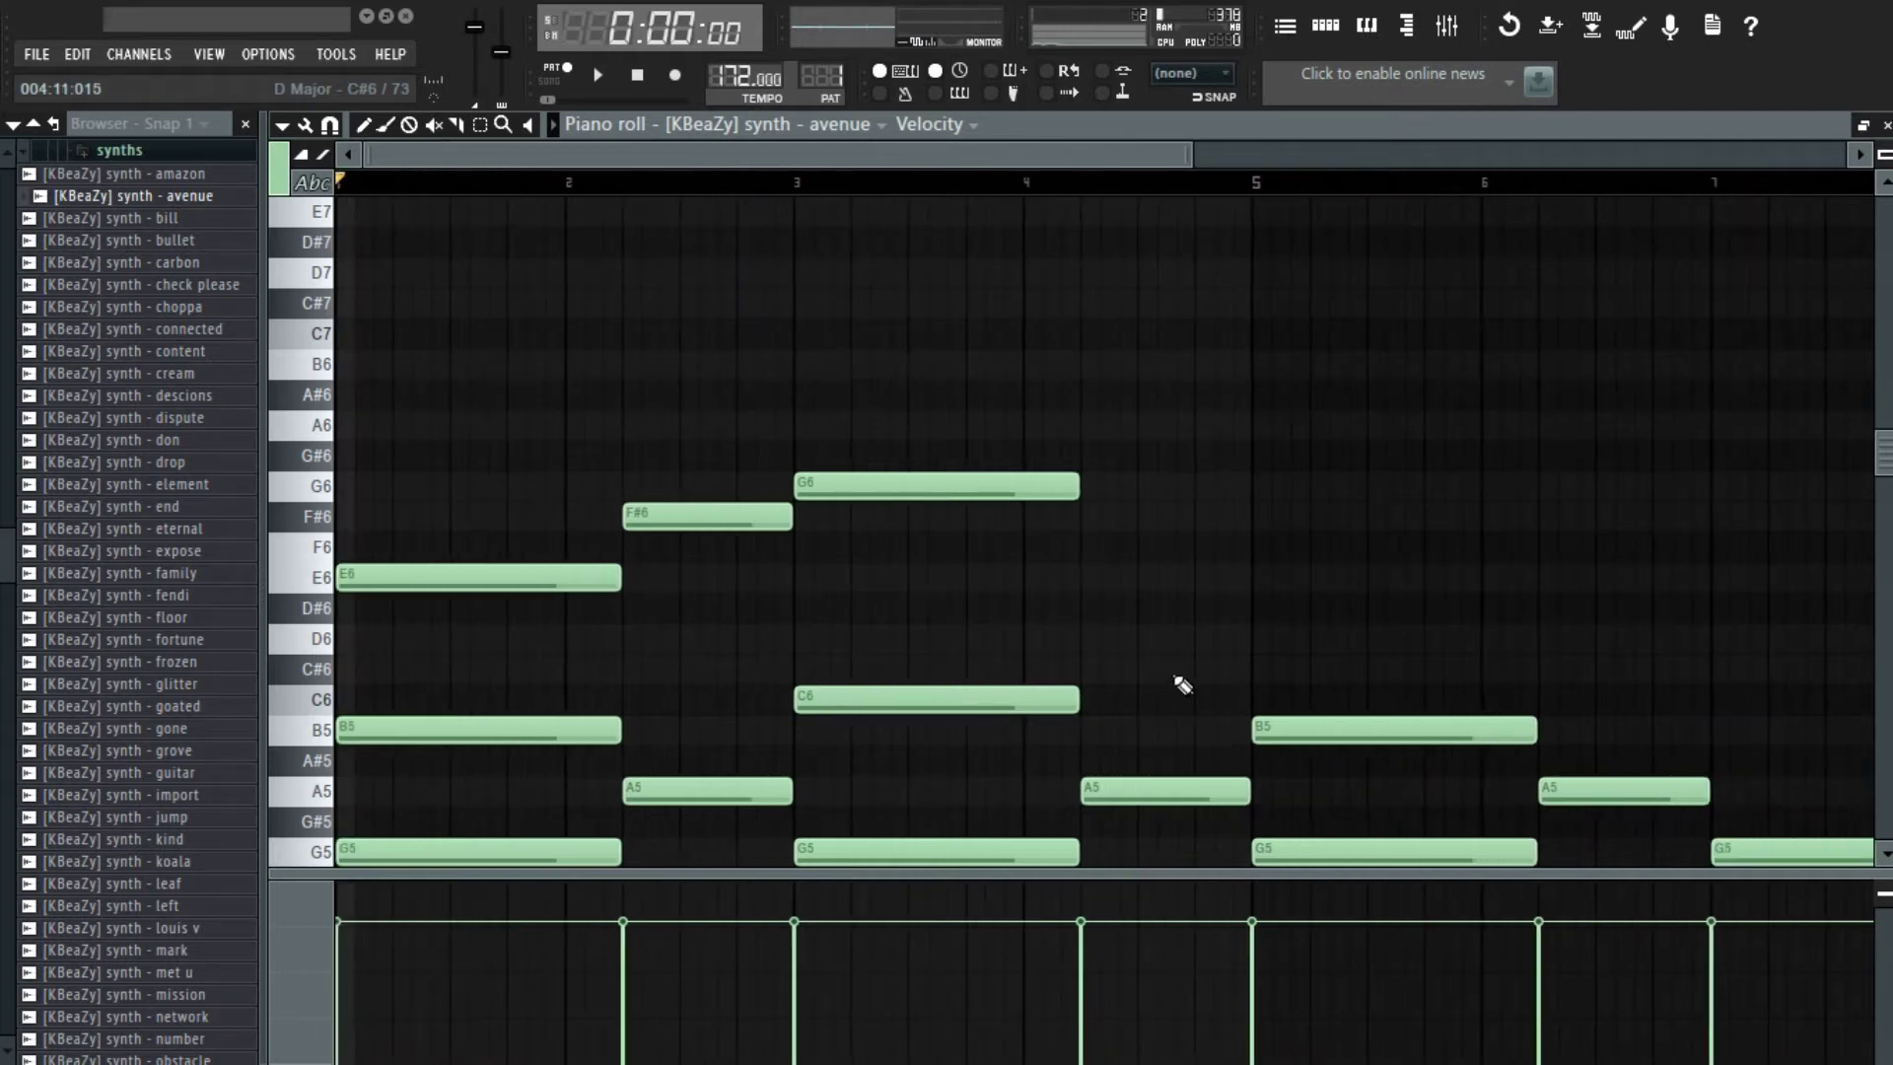
left_click(1087, 639)
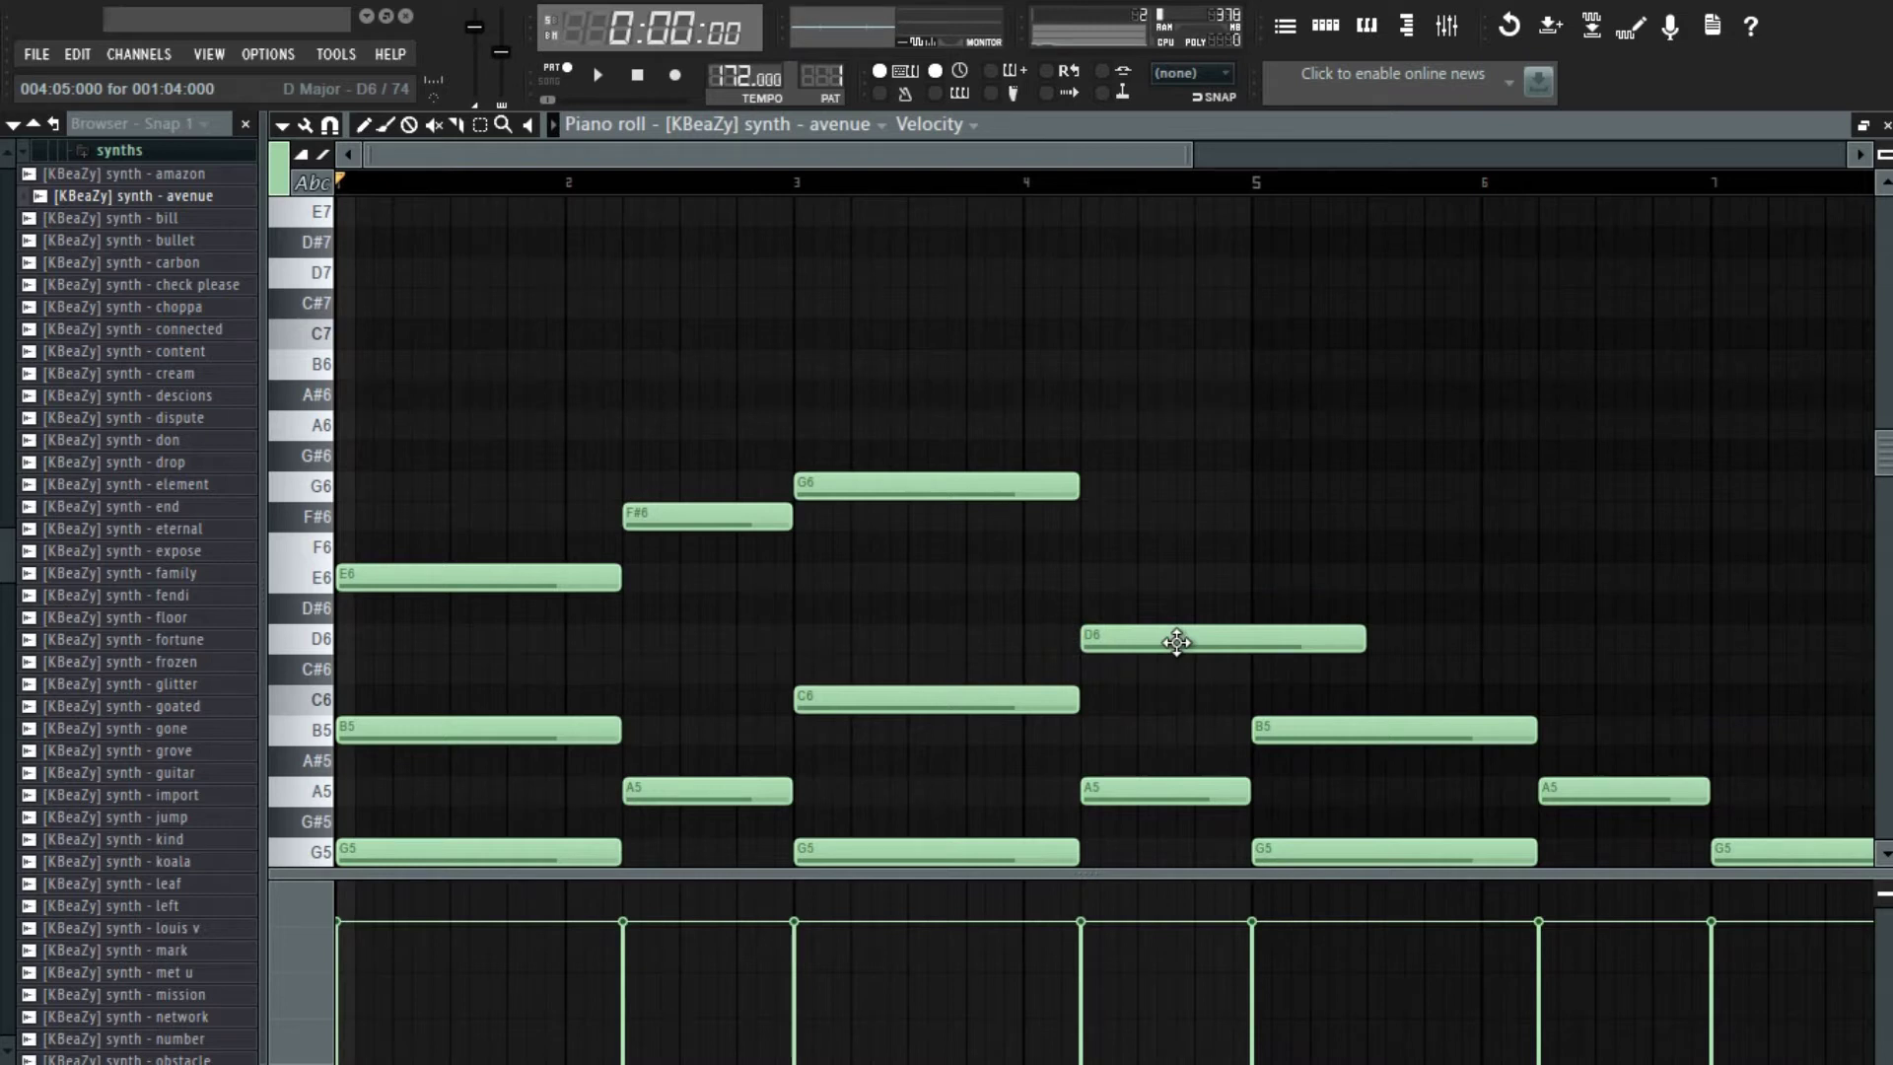
left_click_drag(1363, 632, 1259, 633)
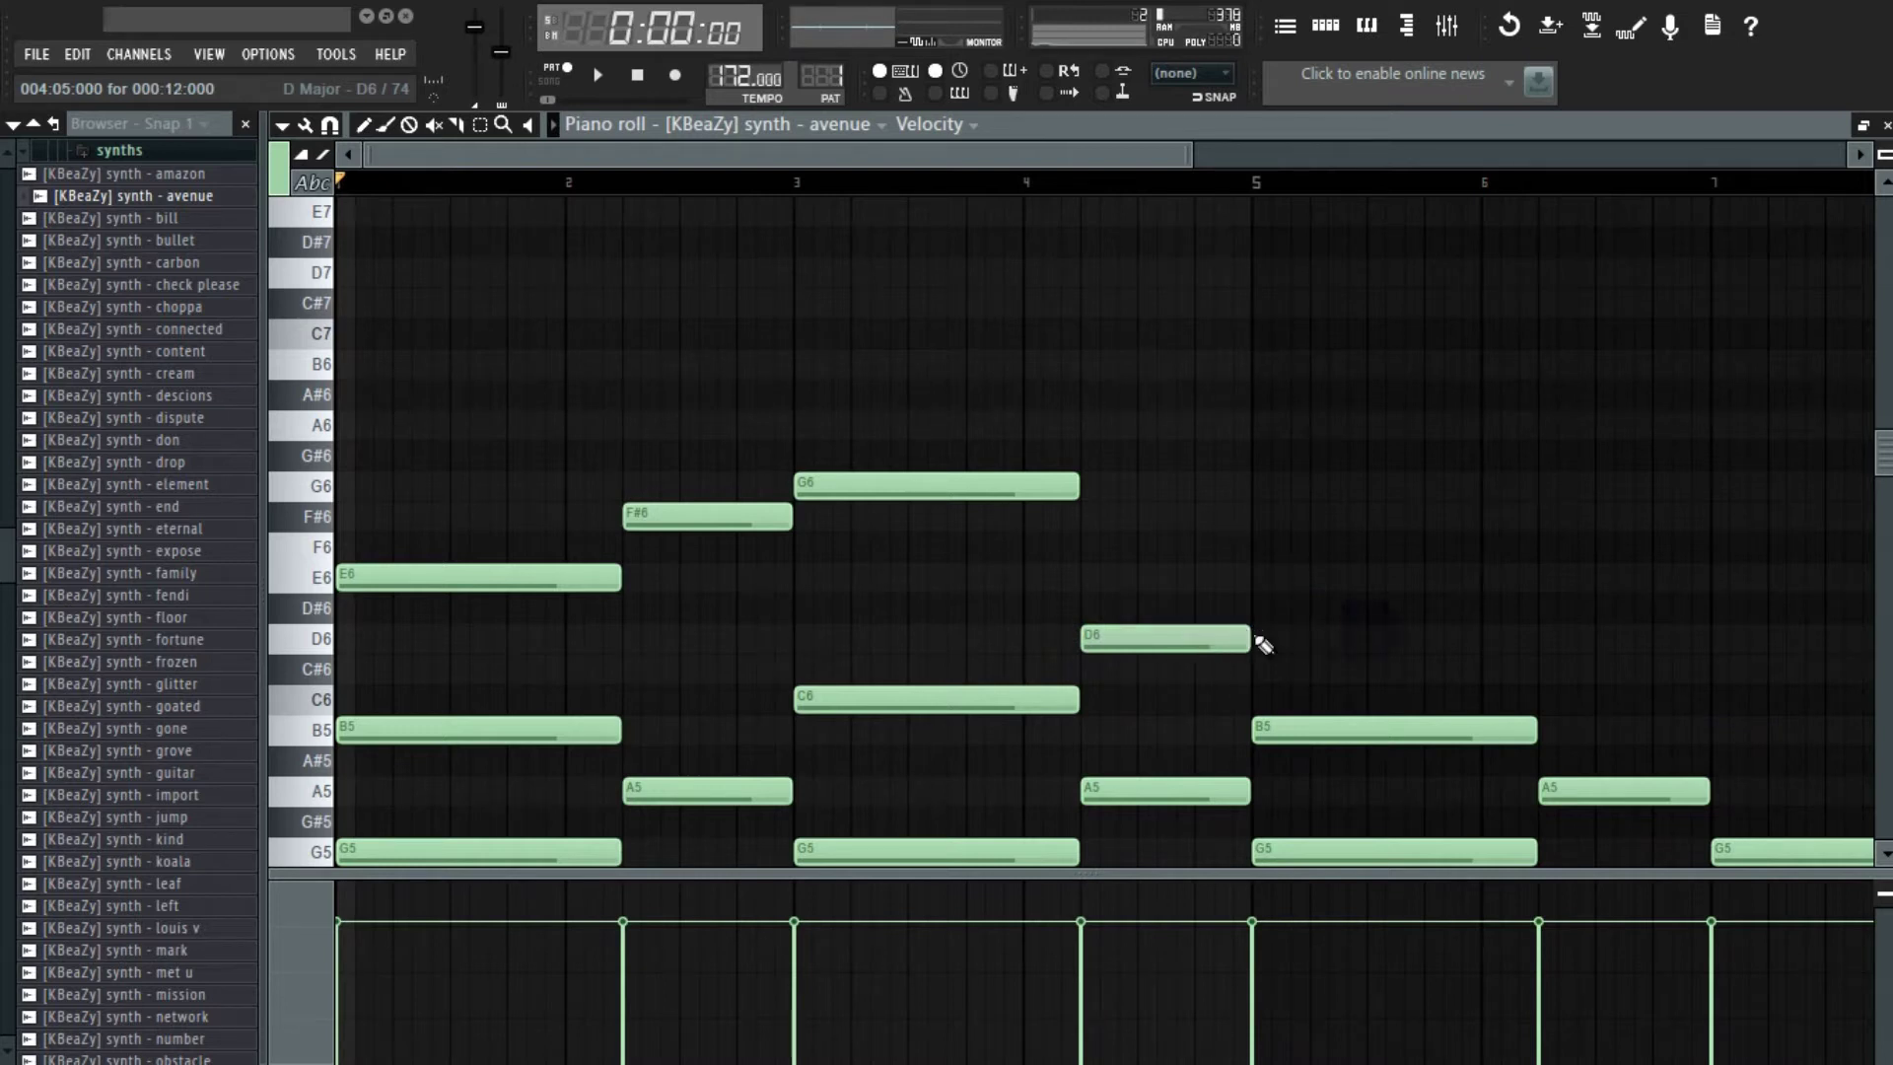
- Duplicate the five added upper notes from bars 1–4 into bars 5–8
scroll(1263, 644, "down", 3)
left_click_drag(418, 445, 811, 704)
key("ctrl+b")
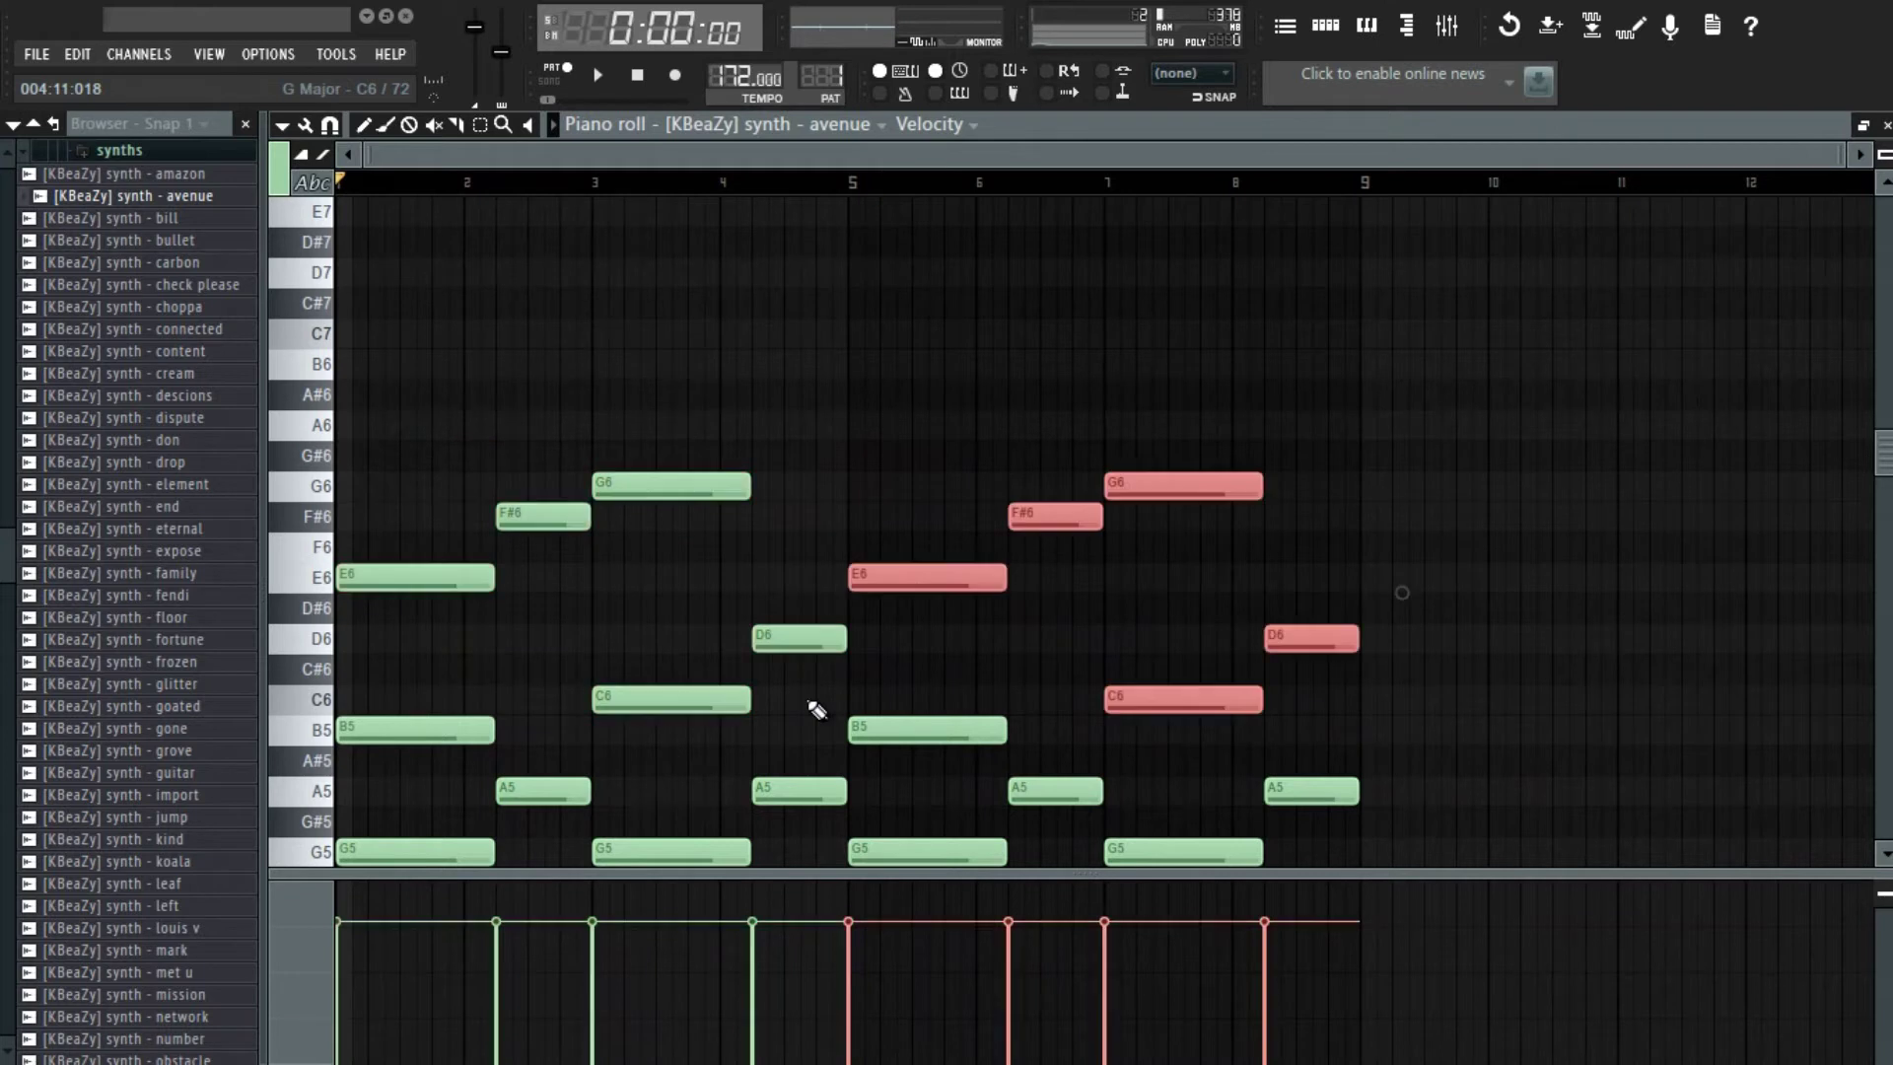
left_click(831, 507)
- Play back the Nexus and synth chord layers together and return to the channel rack
key("space")
scroll(831, 504, "down", 3)
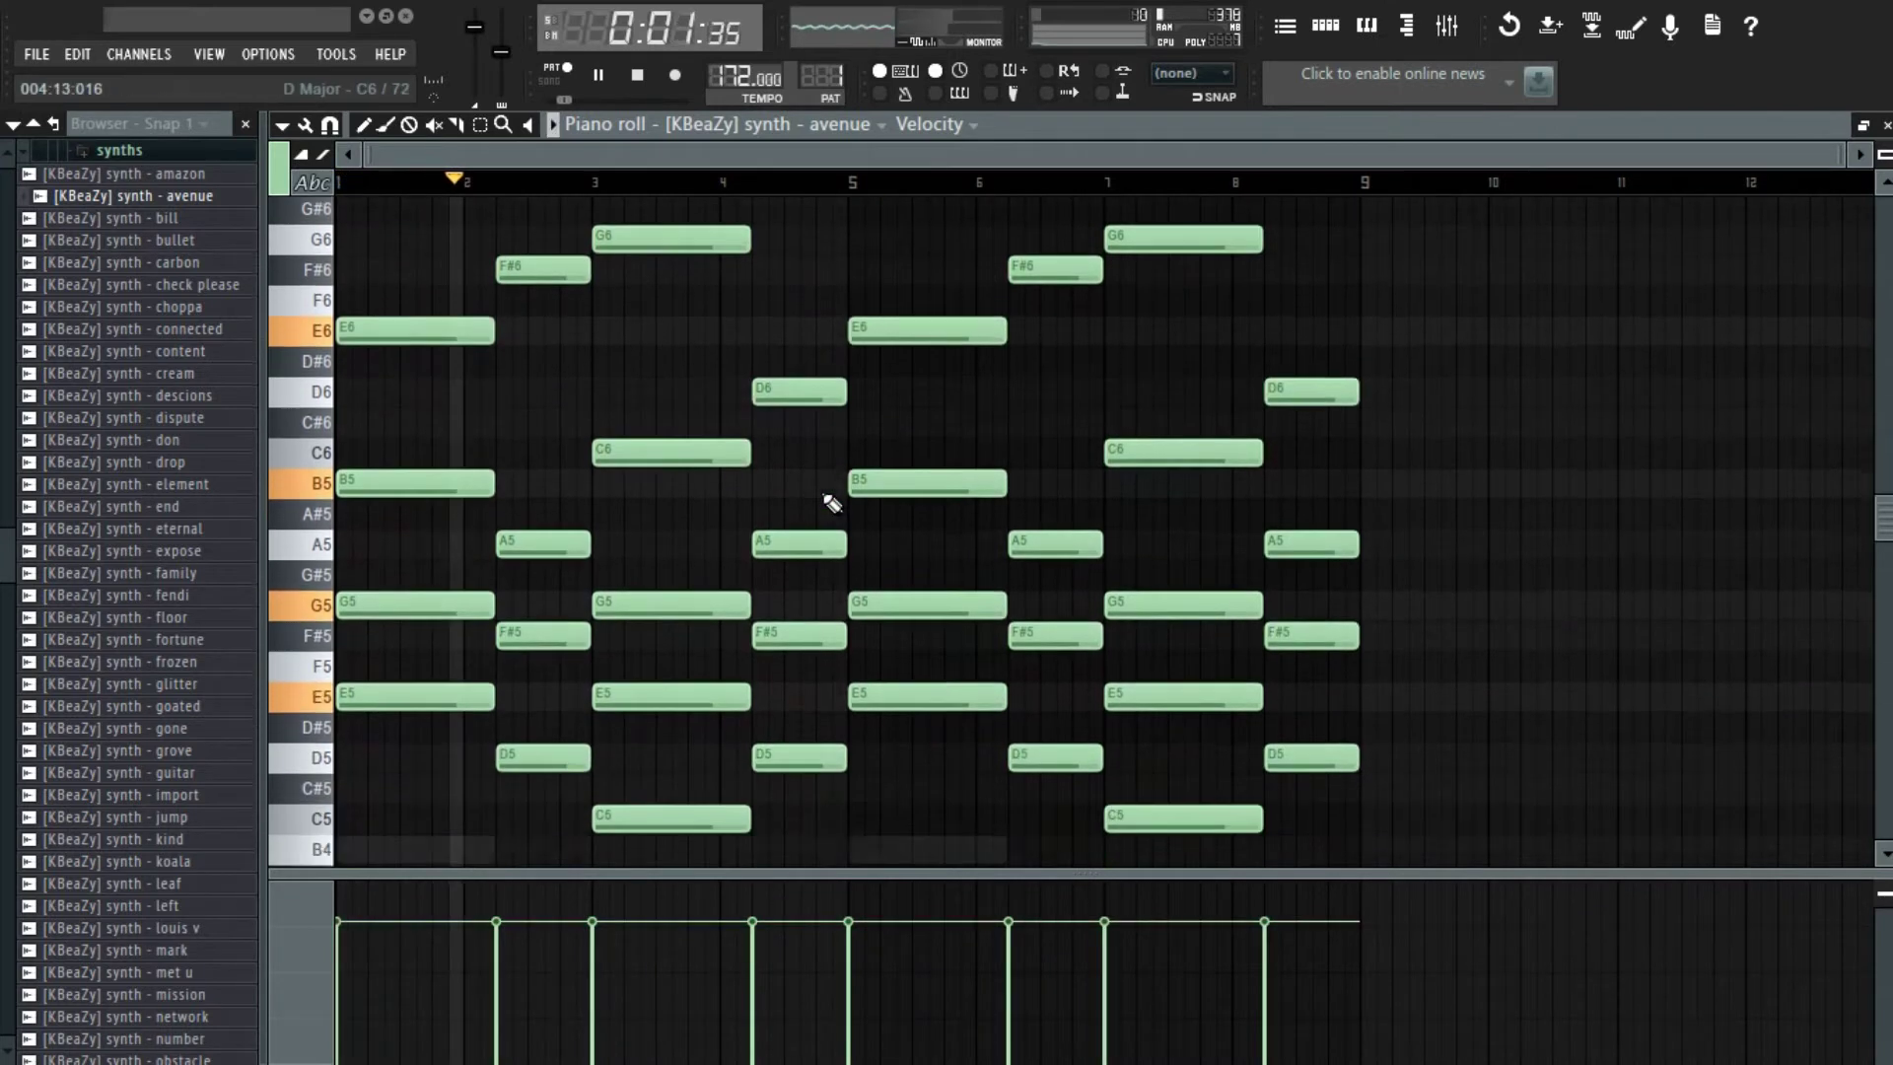
scroll(832, 504, "down", 3)
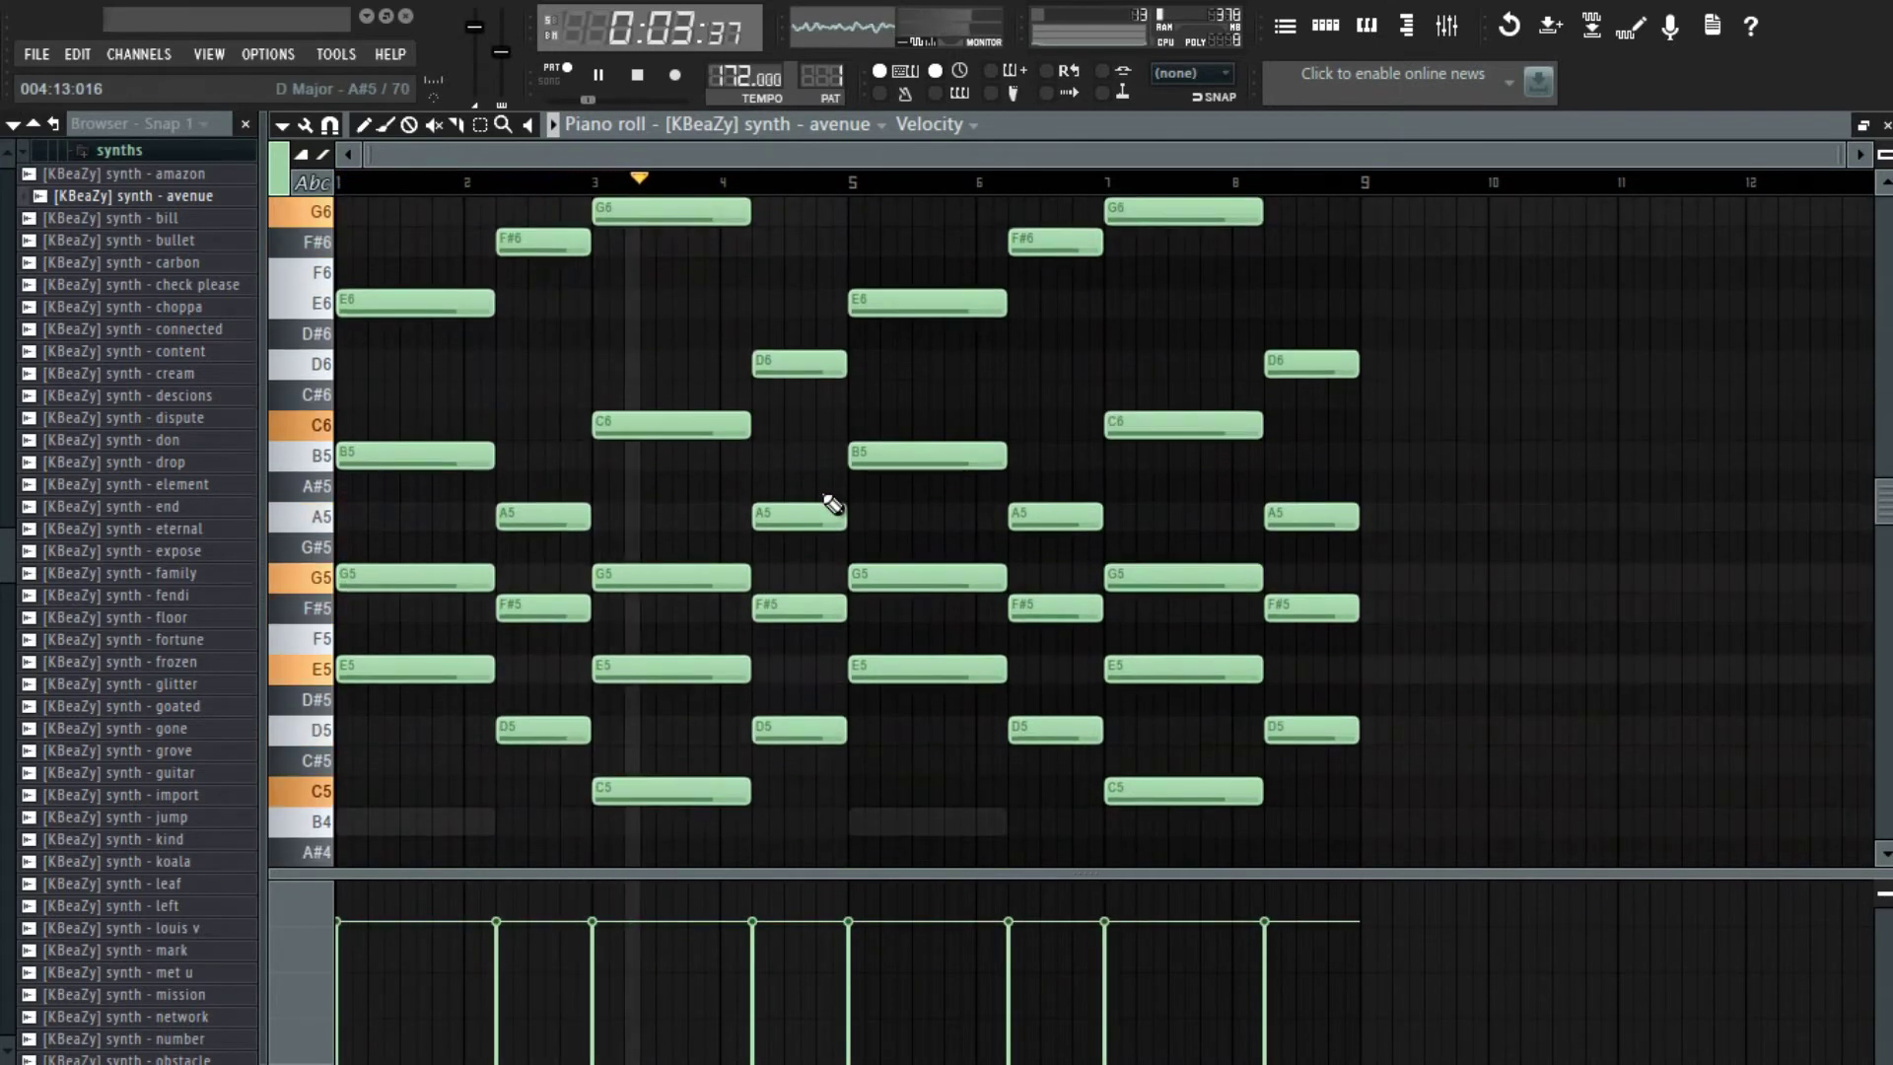
scroll(831, 505, "down", 3)
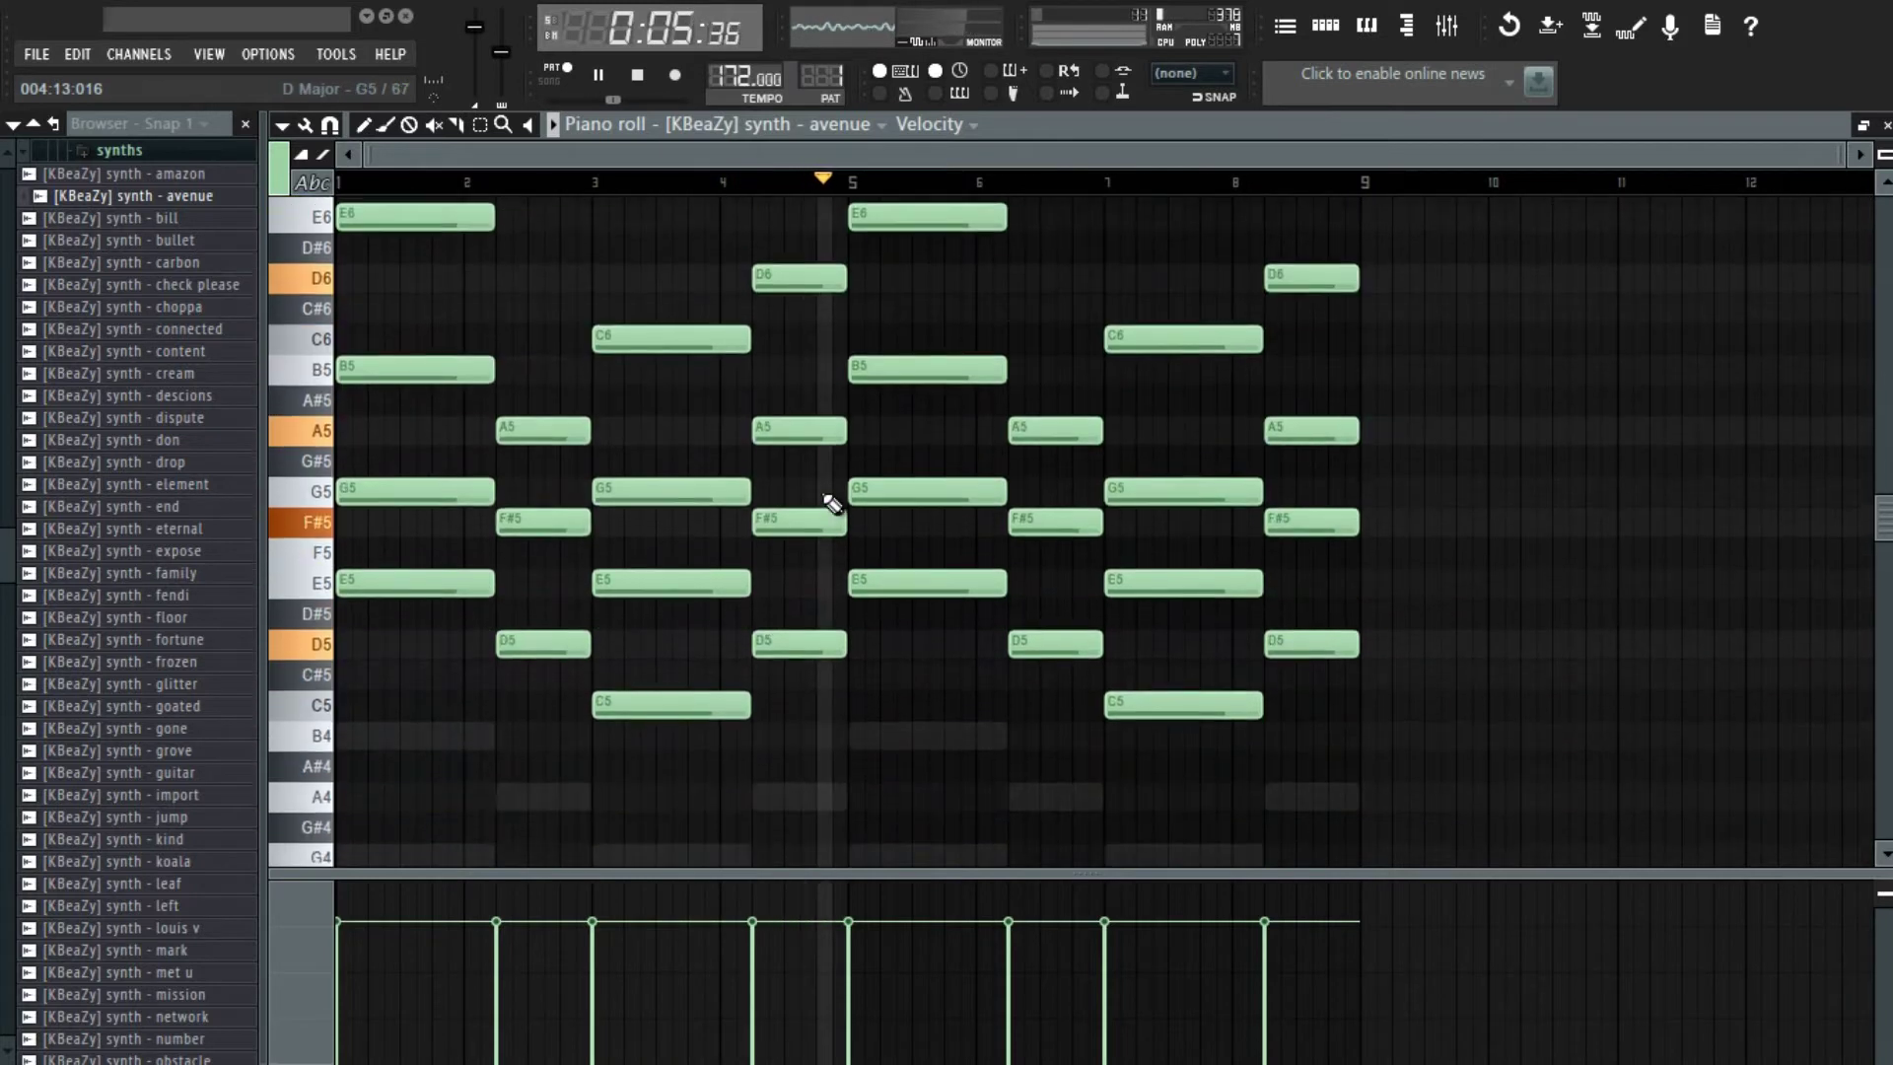
key("F7")
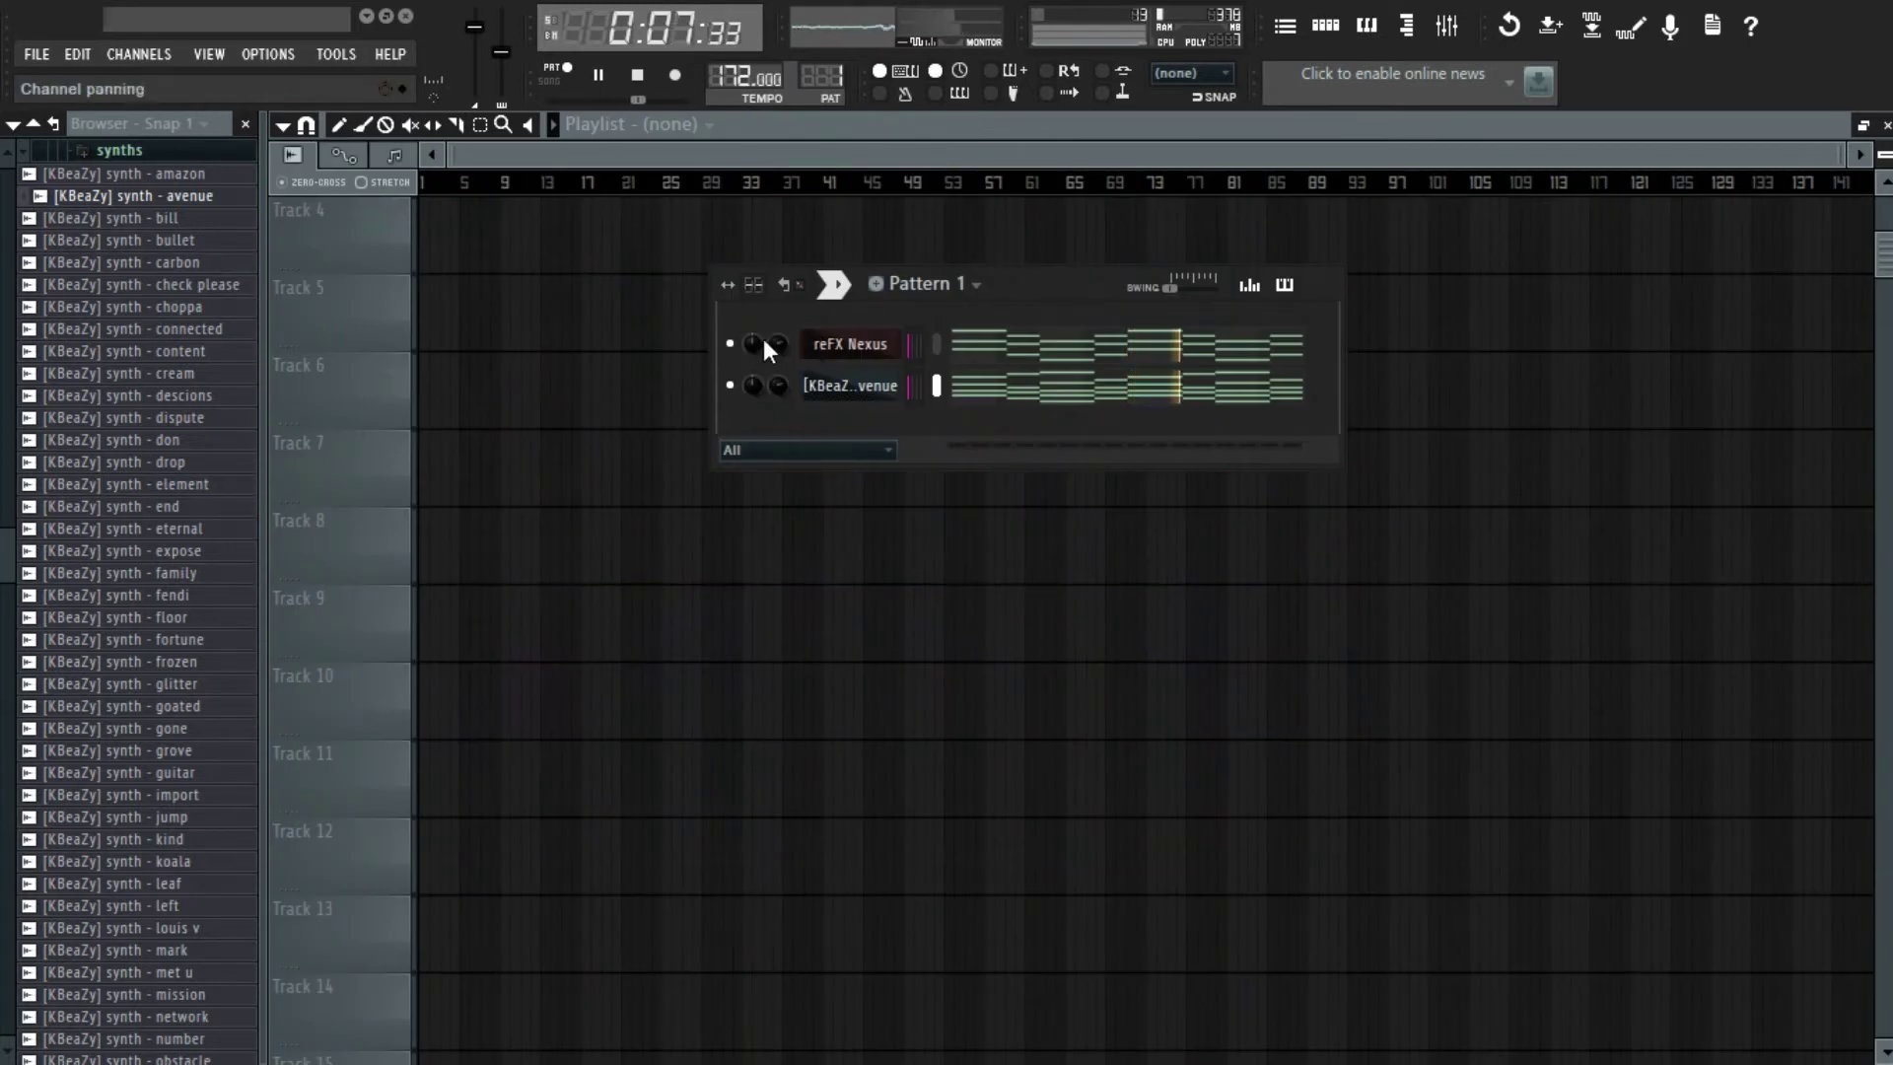
key("space")
- Randomize the levels of all reFX Nexus chord notes, with the randomizer's Pattern section disabled
left_click(999, 350)
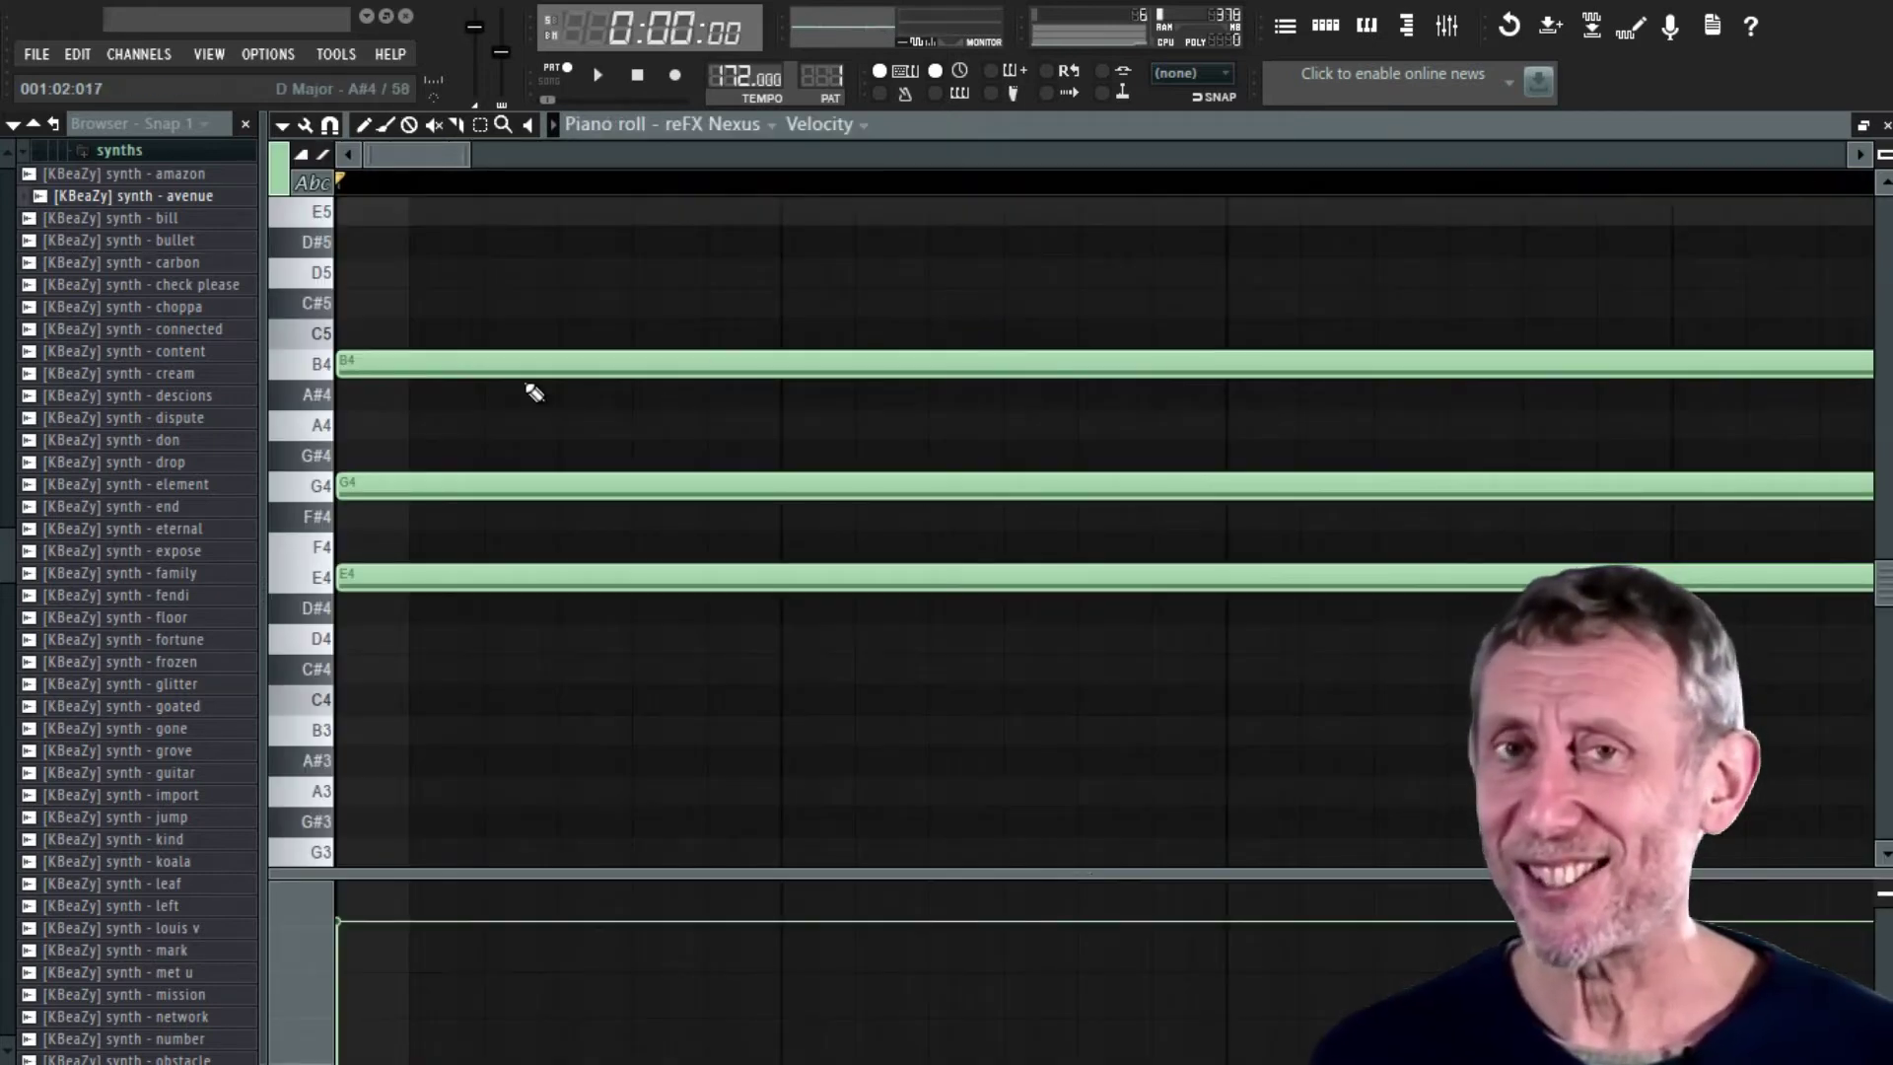
scroll(524, 397, "down", 5)
key("ctrl+a")
scroll(500, 409, "down", 5)
left_click(744, 335)
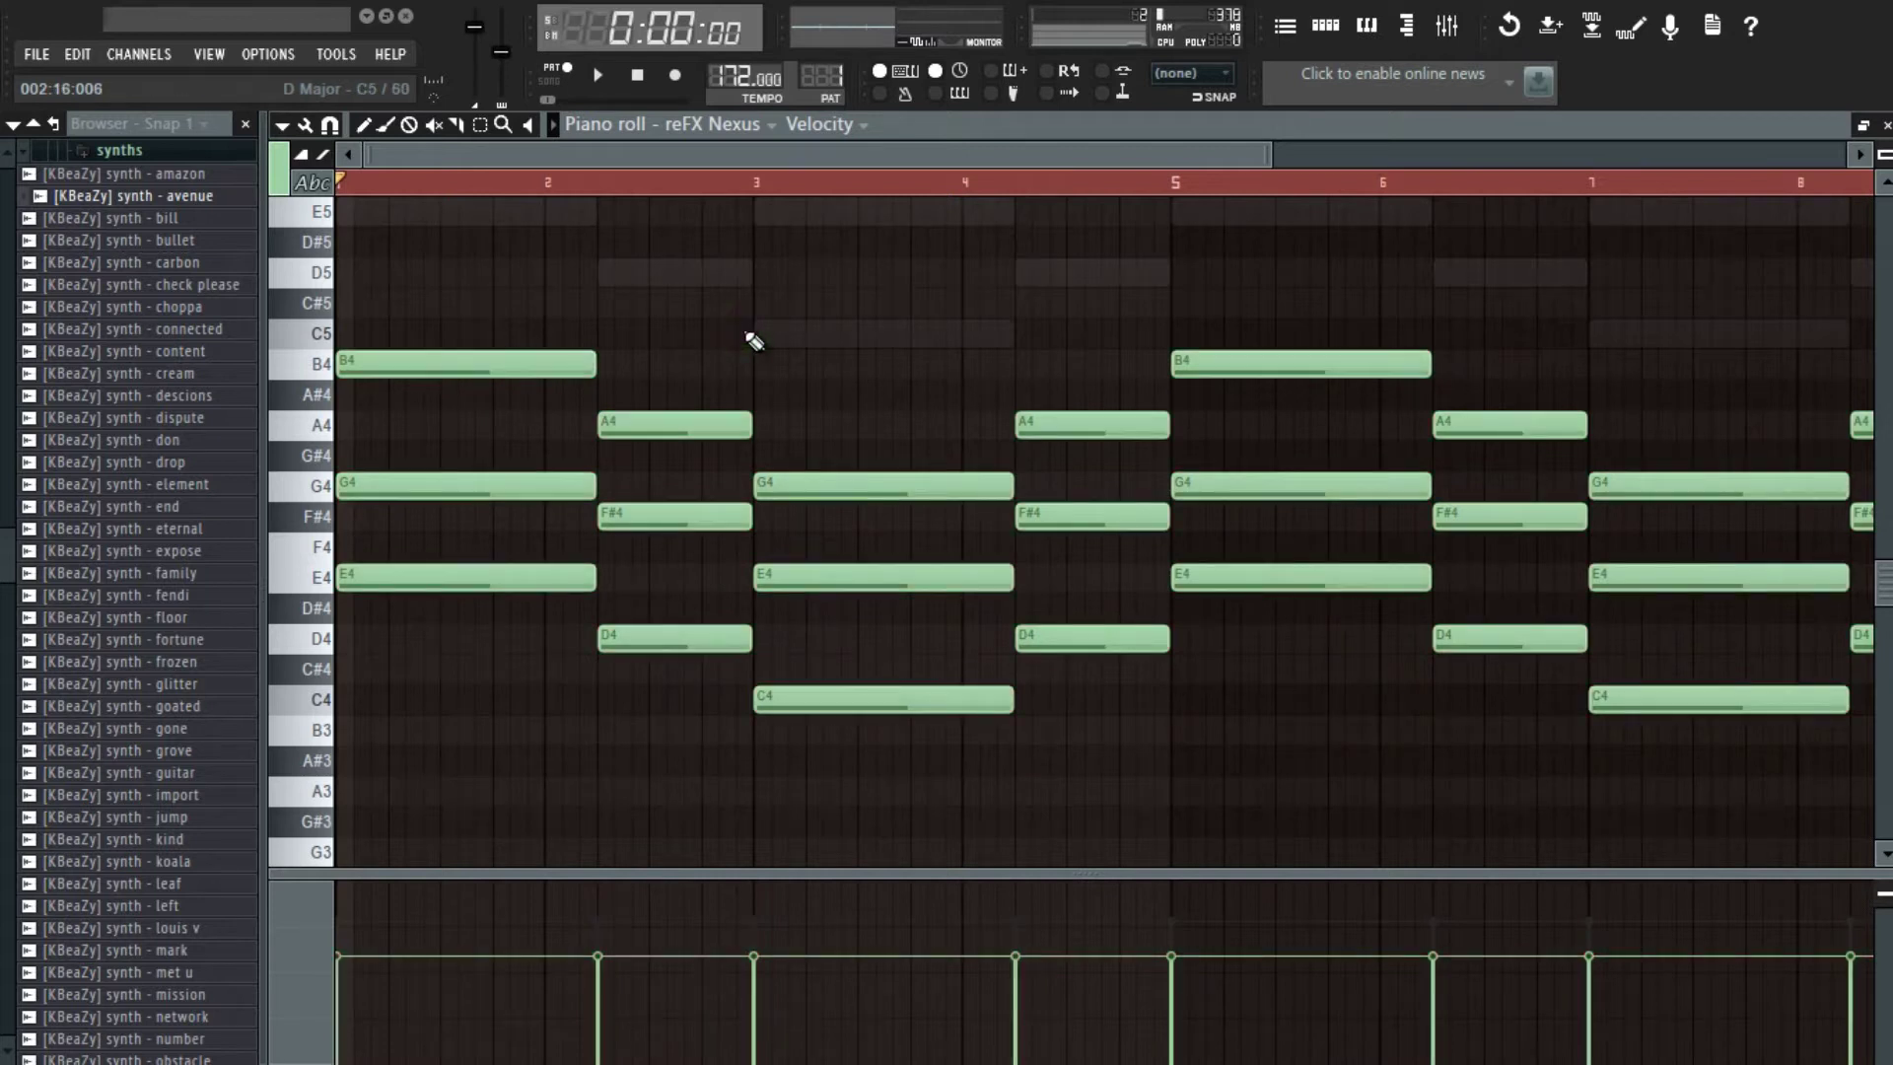
key("alt+r")
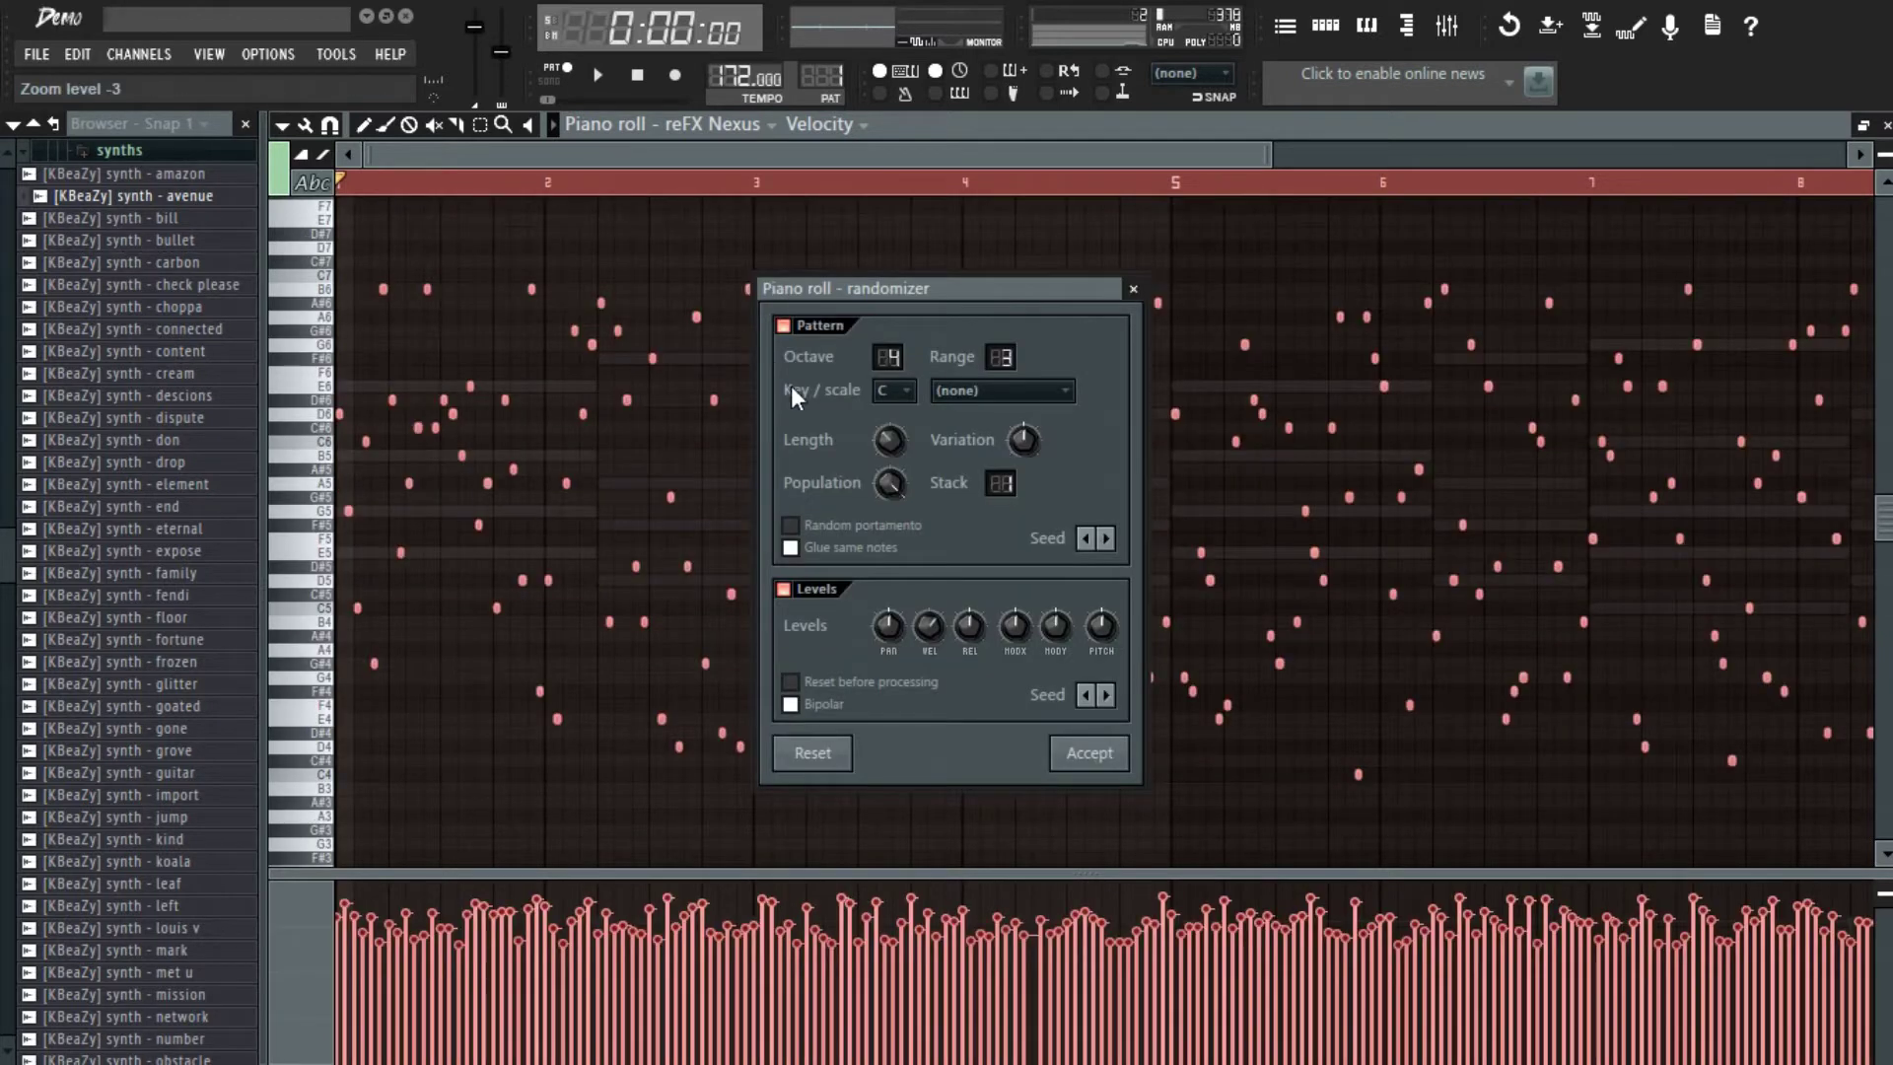
left_click(798, 330)
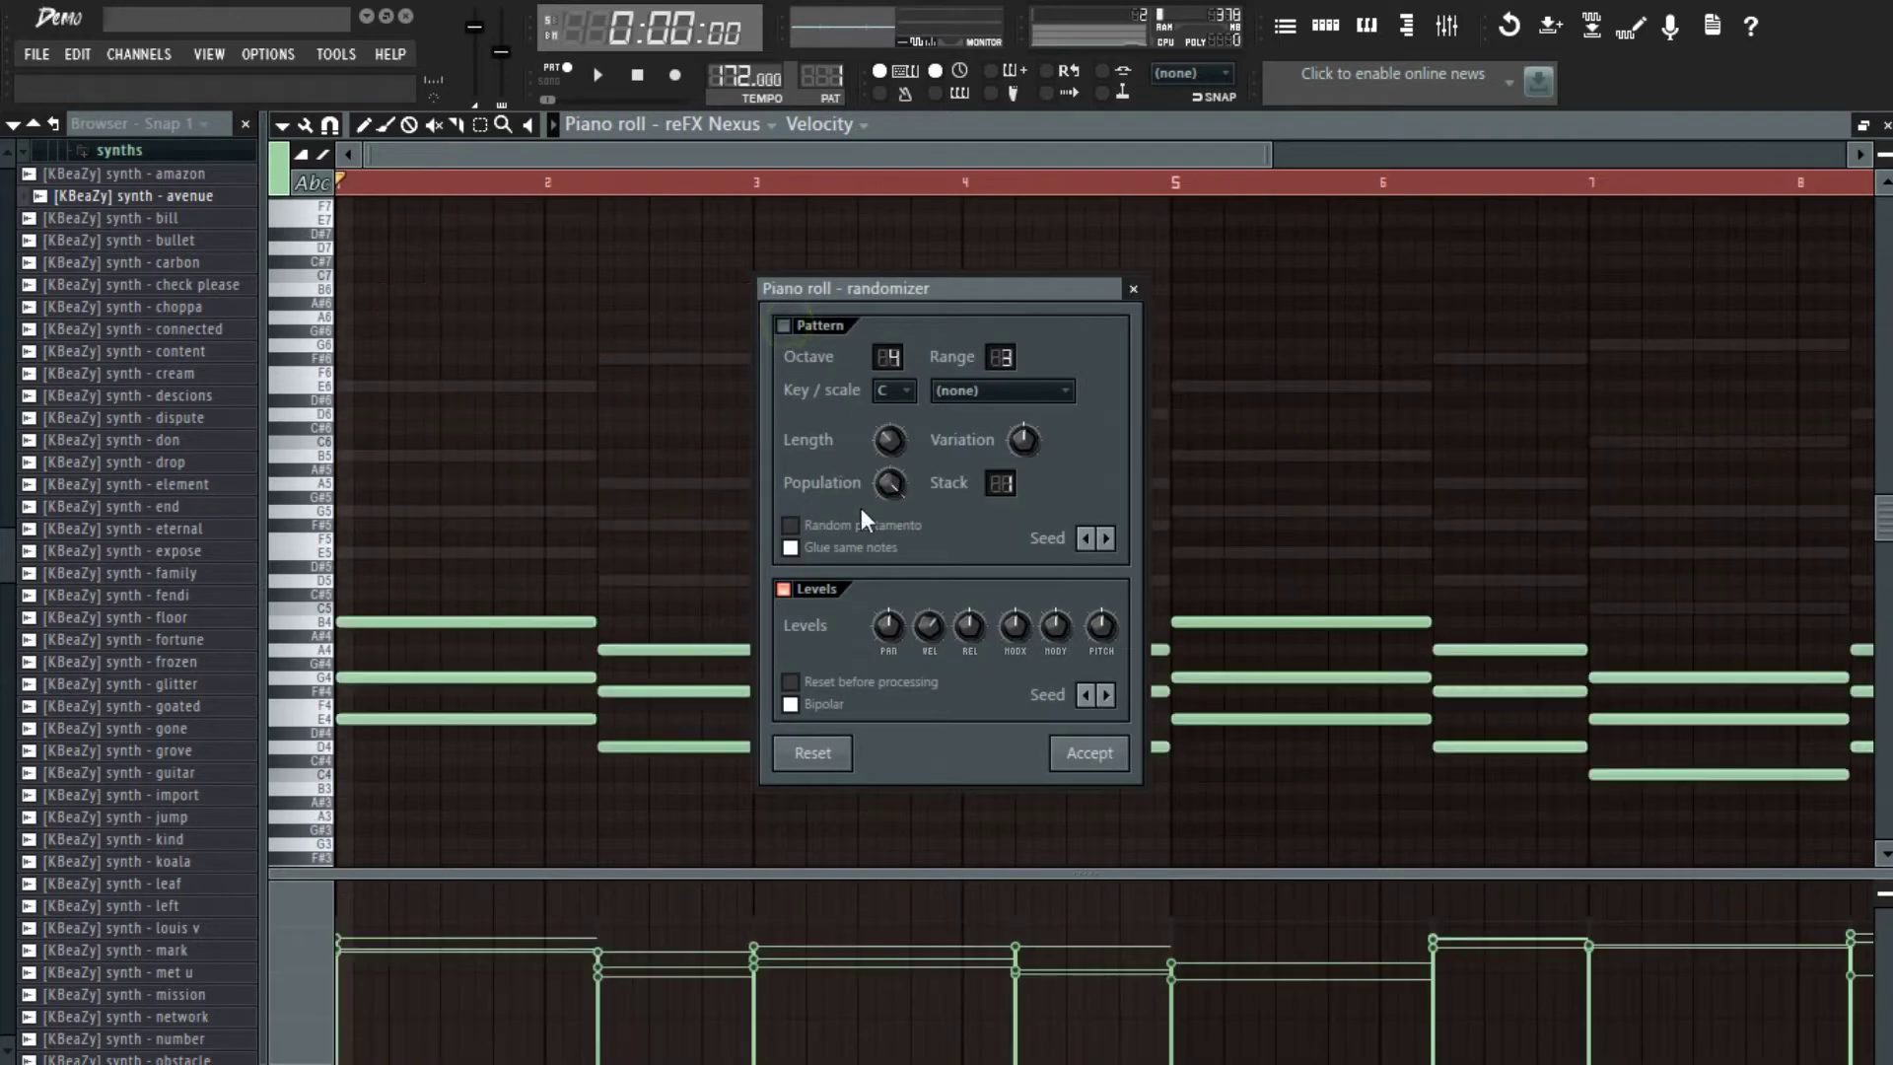
left_click(1112, 754)
scroll(820, 473, "down", 2)
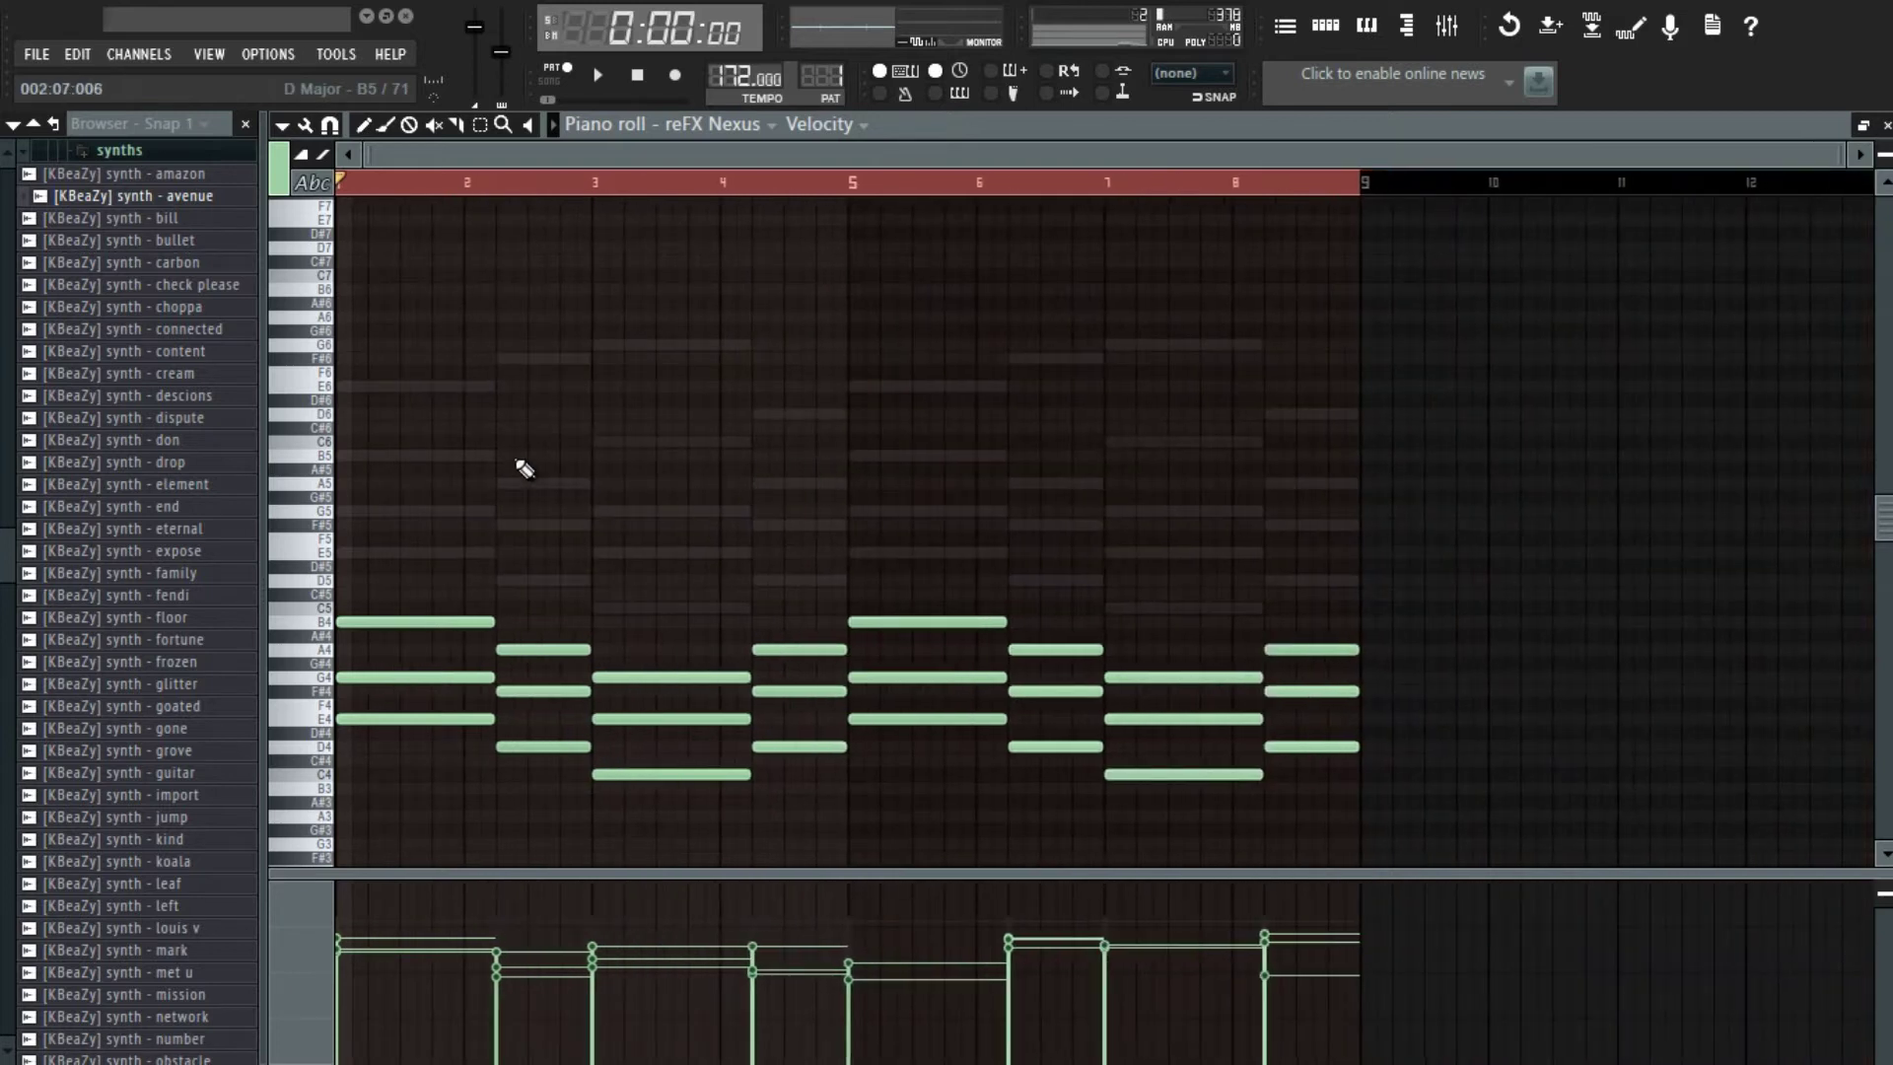
- Strum the Nexus chords with the strumizer's current settings and audition them briefly
key("alt+s")
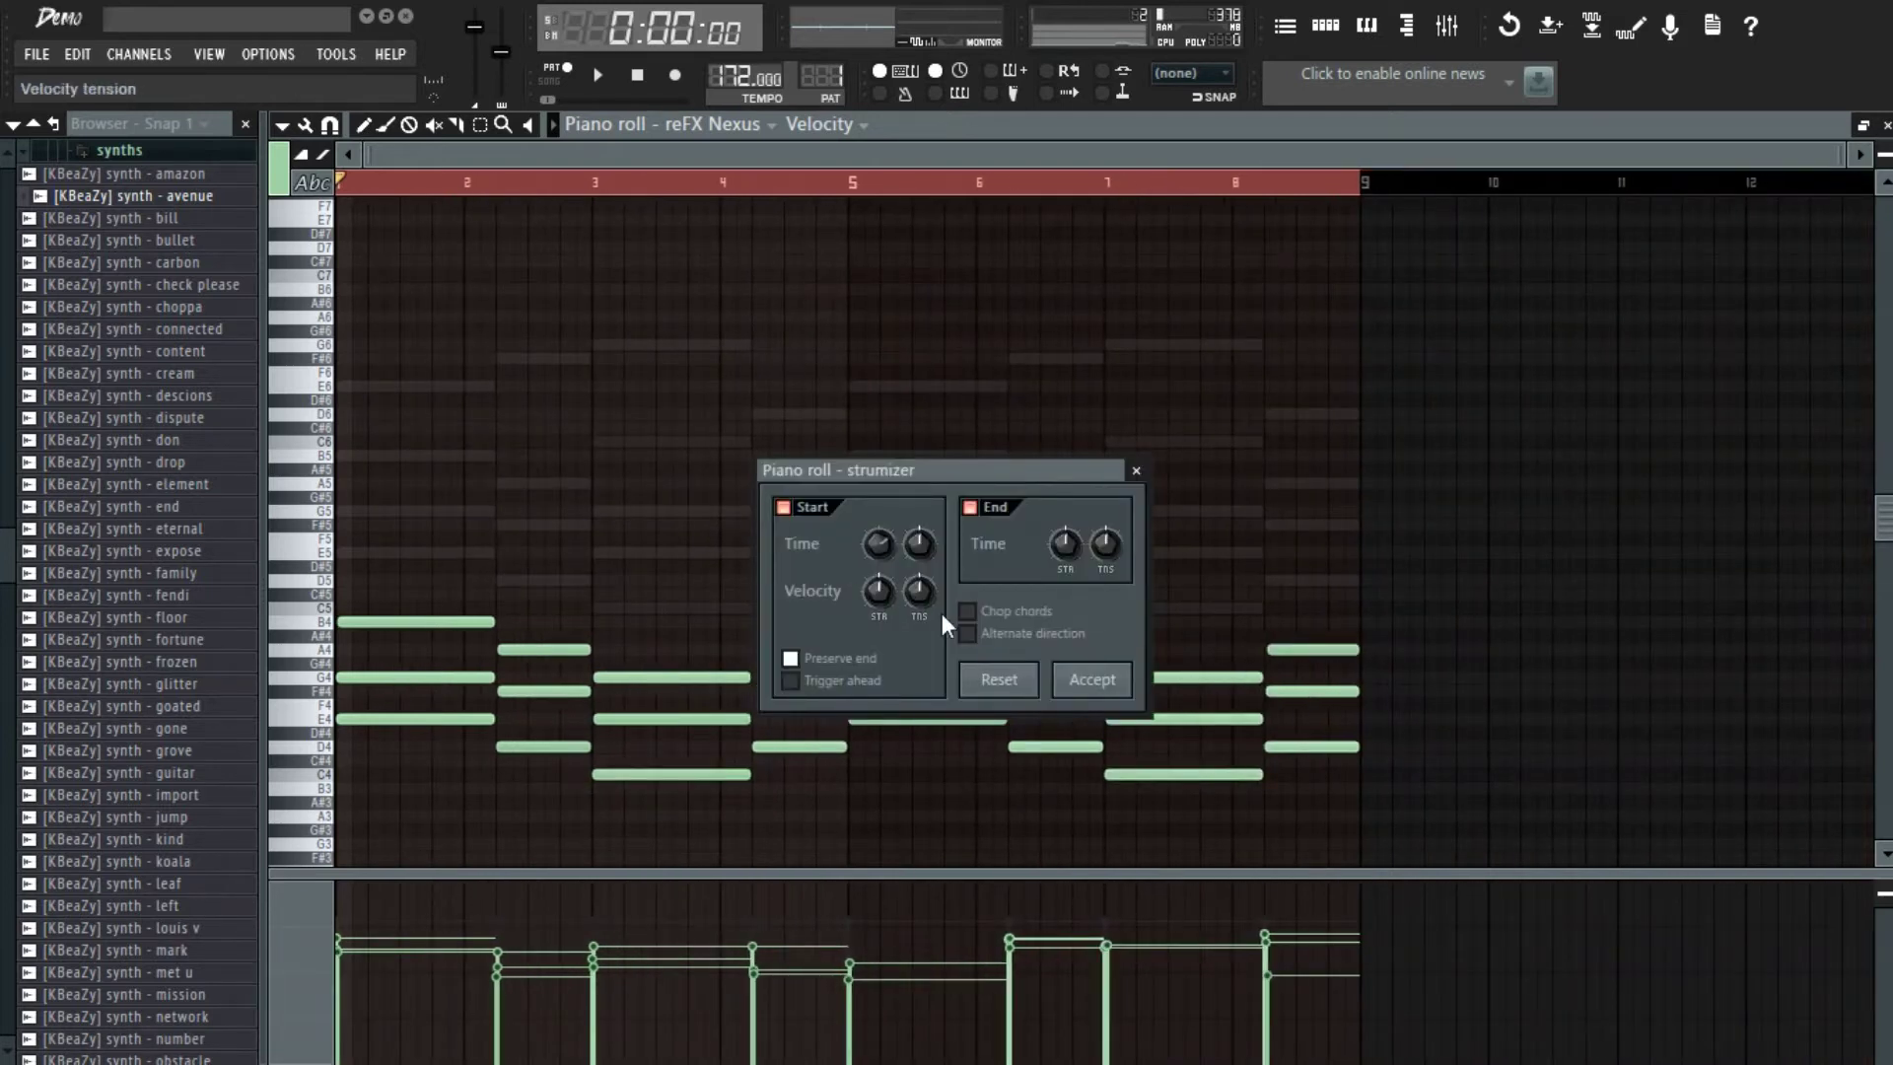
left_click(1089, 695)
key("space")
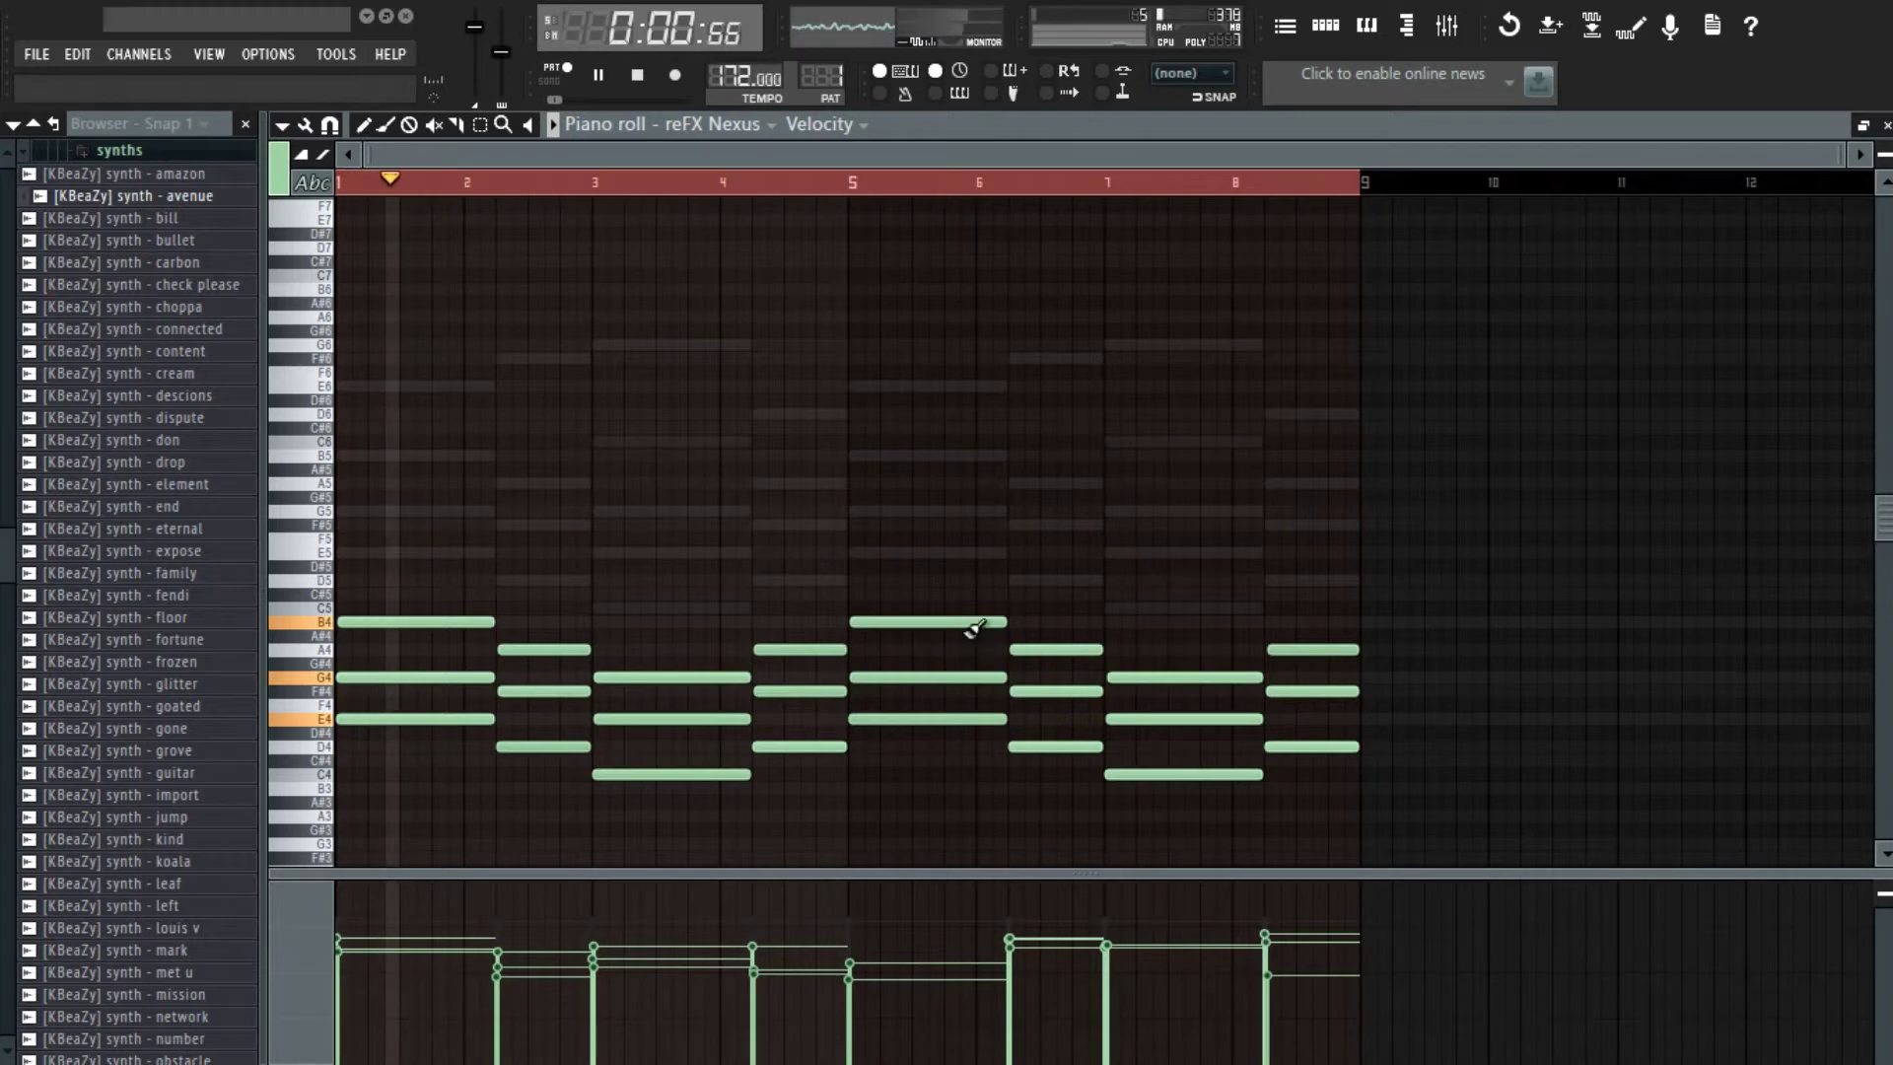
key("F7")
key("space")
- Strum the synth - avenue chords with the strumizer's current settings and play back both layers
left_click(1016, 390)
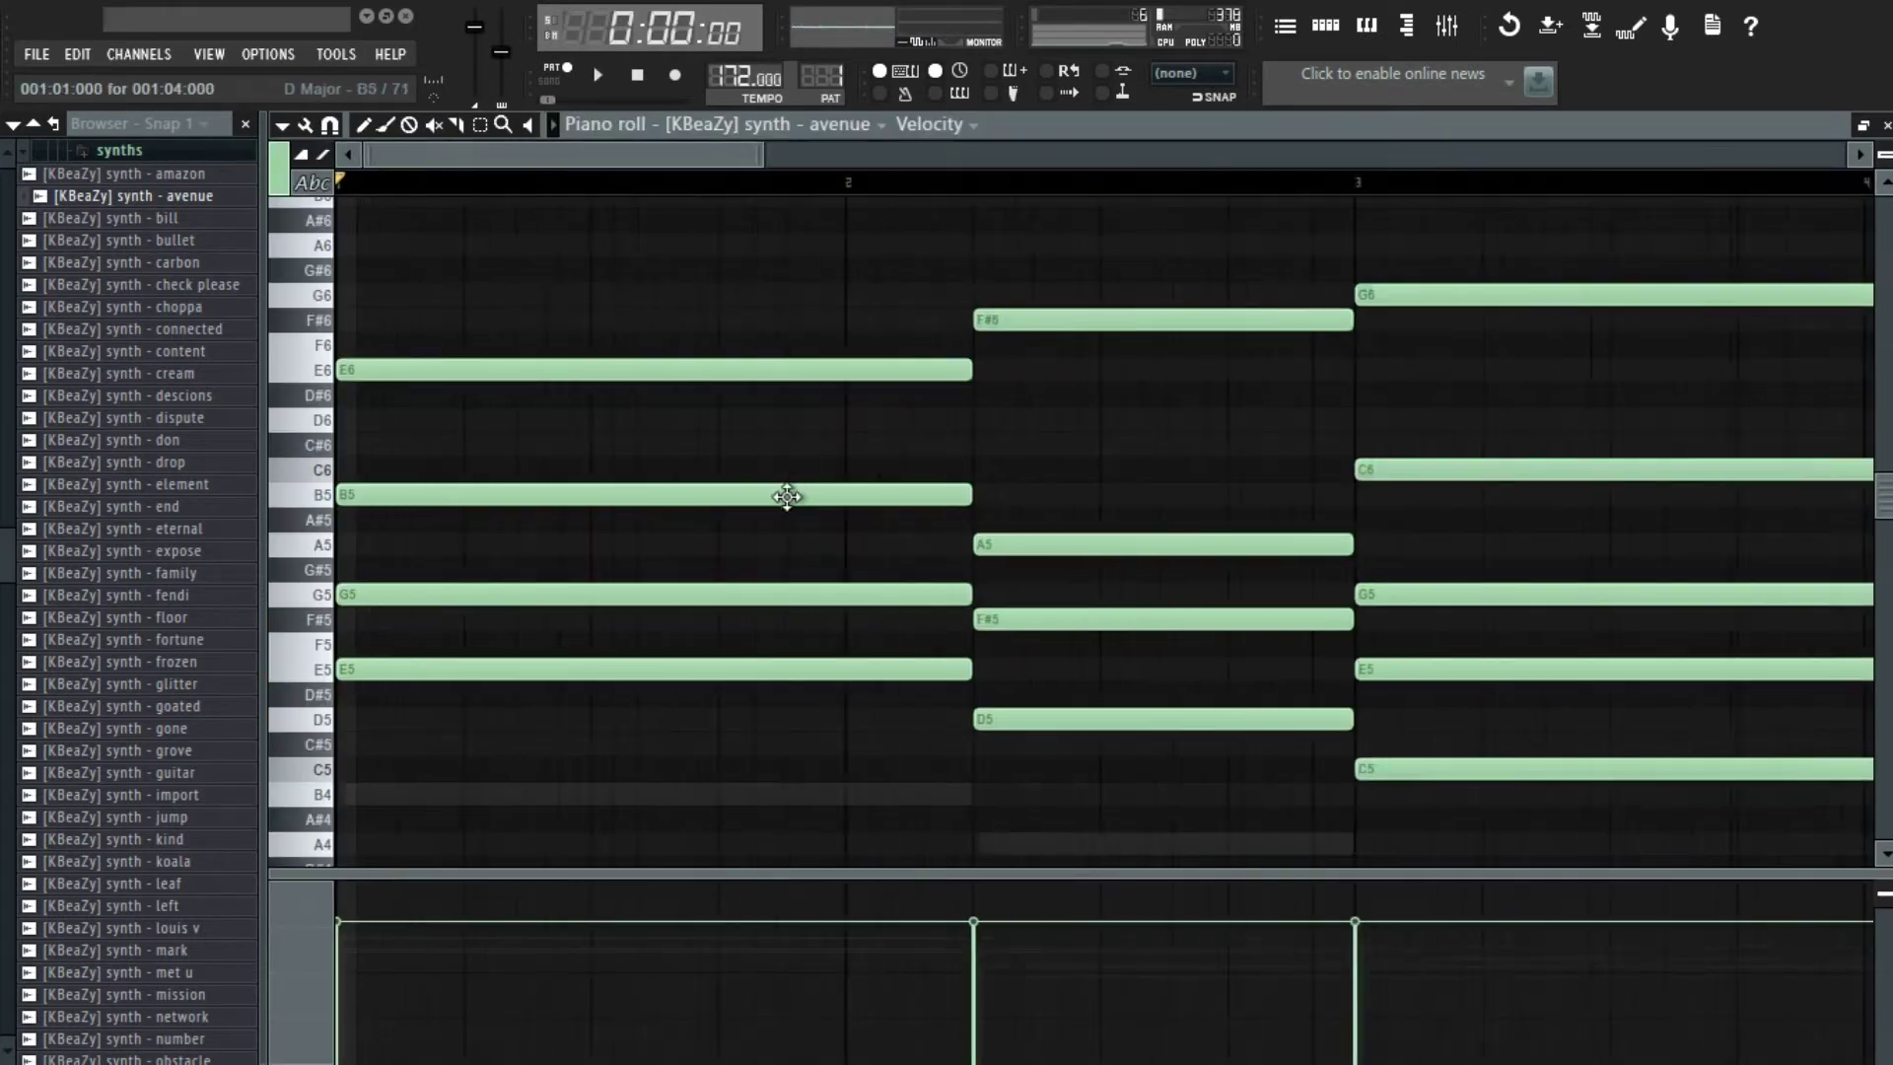
key("alt+s")
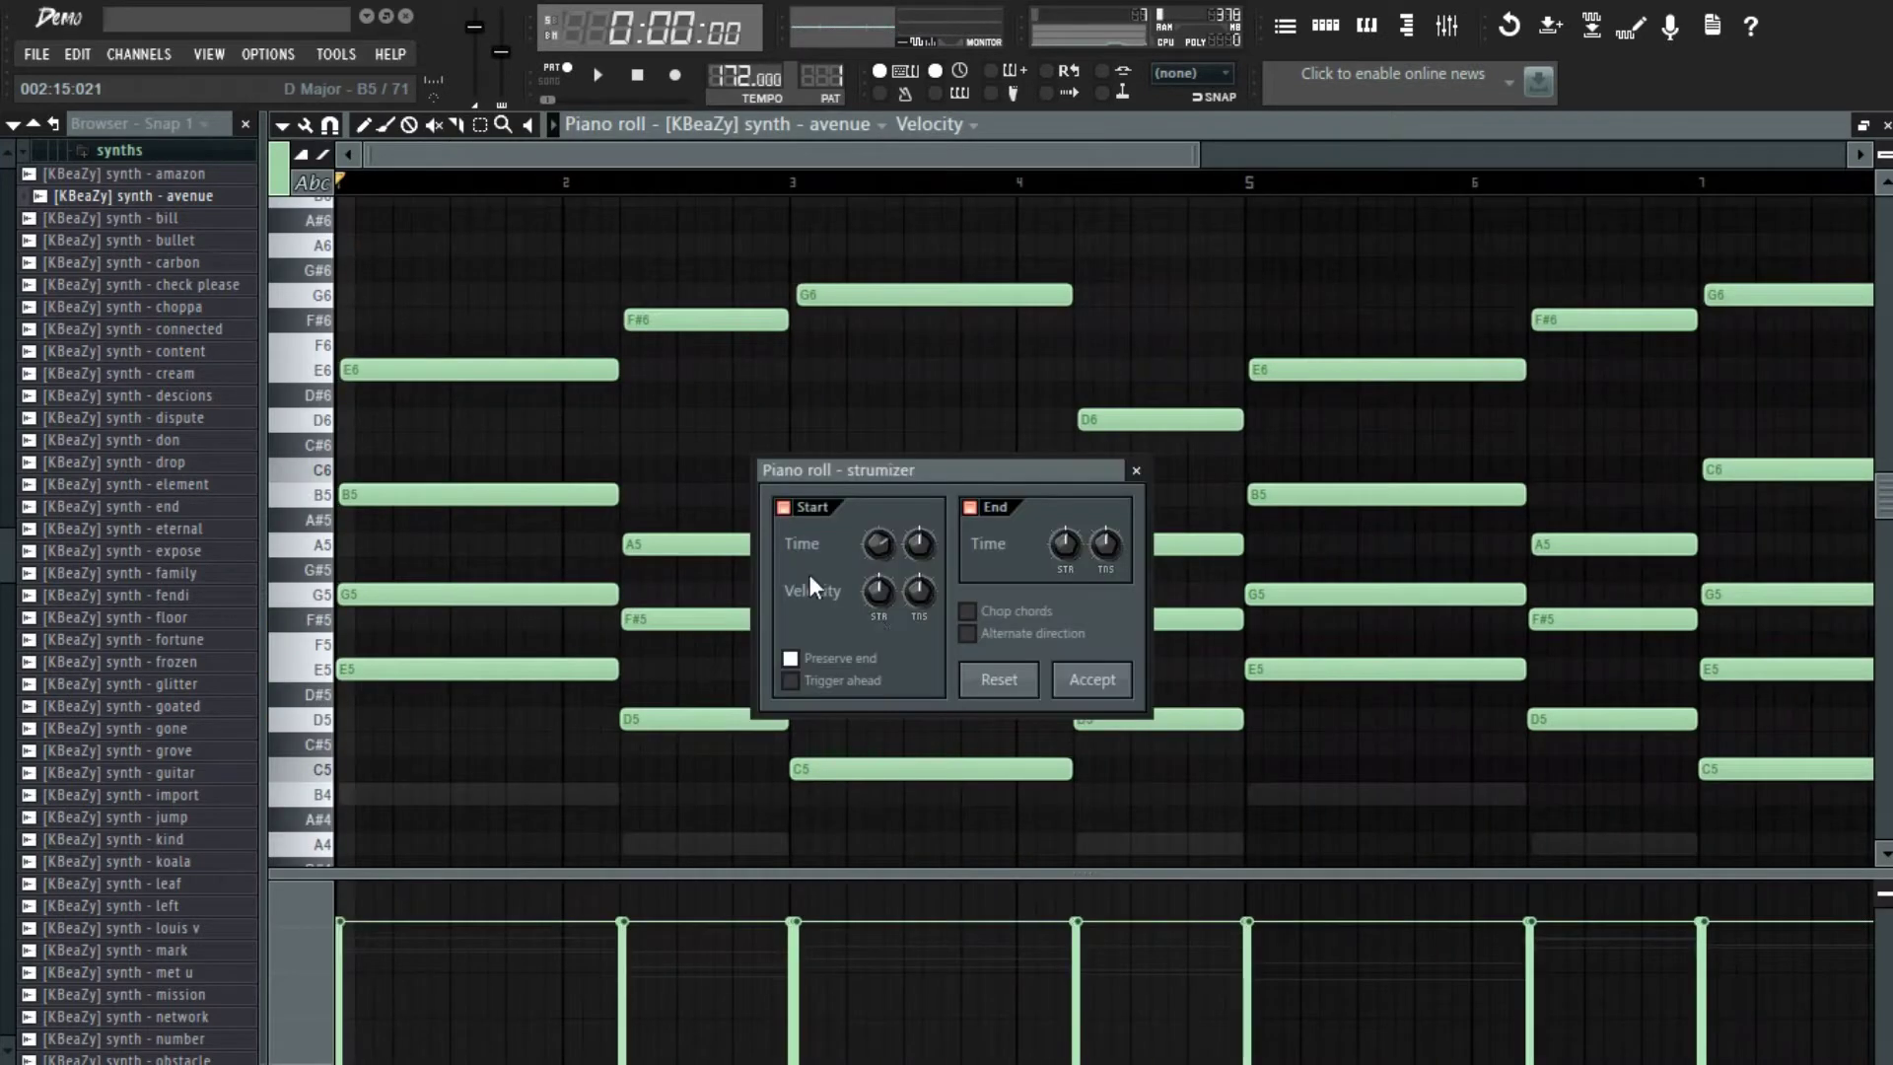
left_click(1093, 690)
key("space")
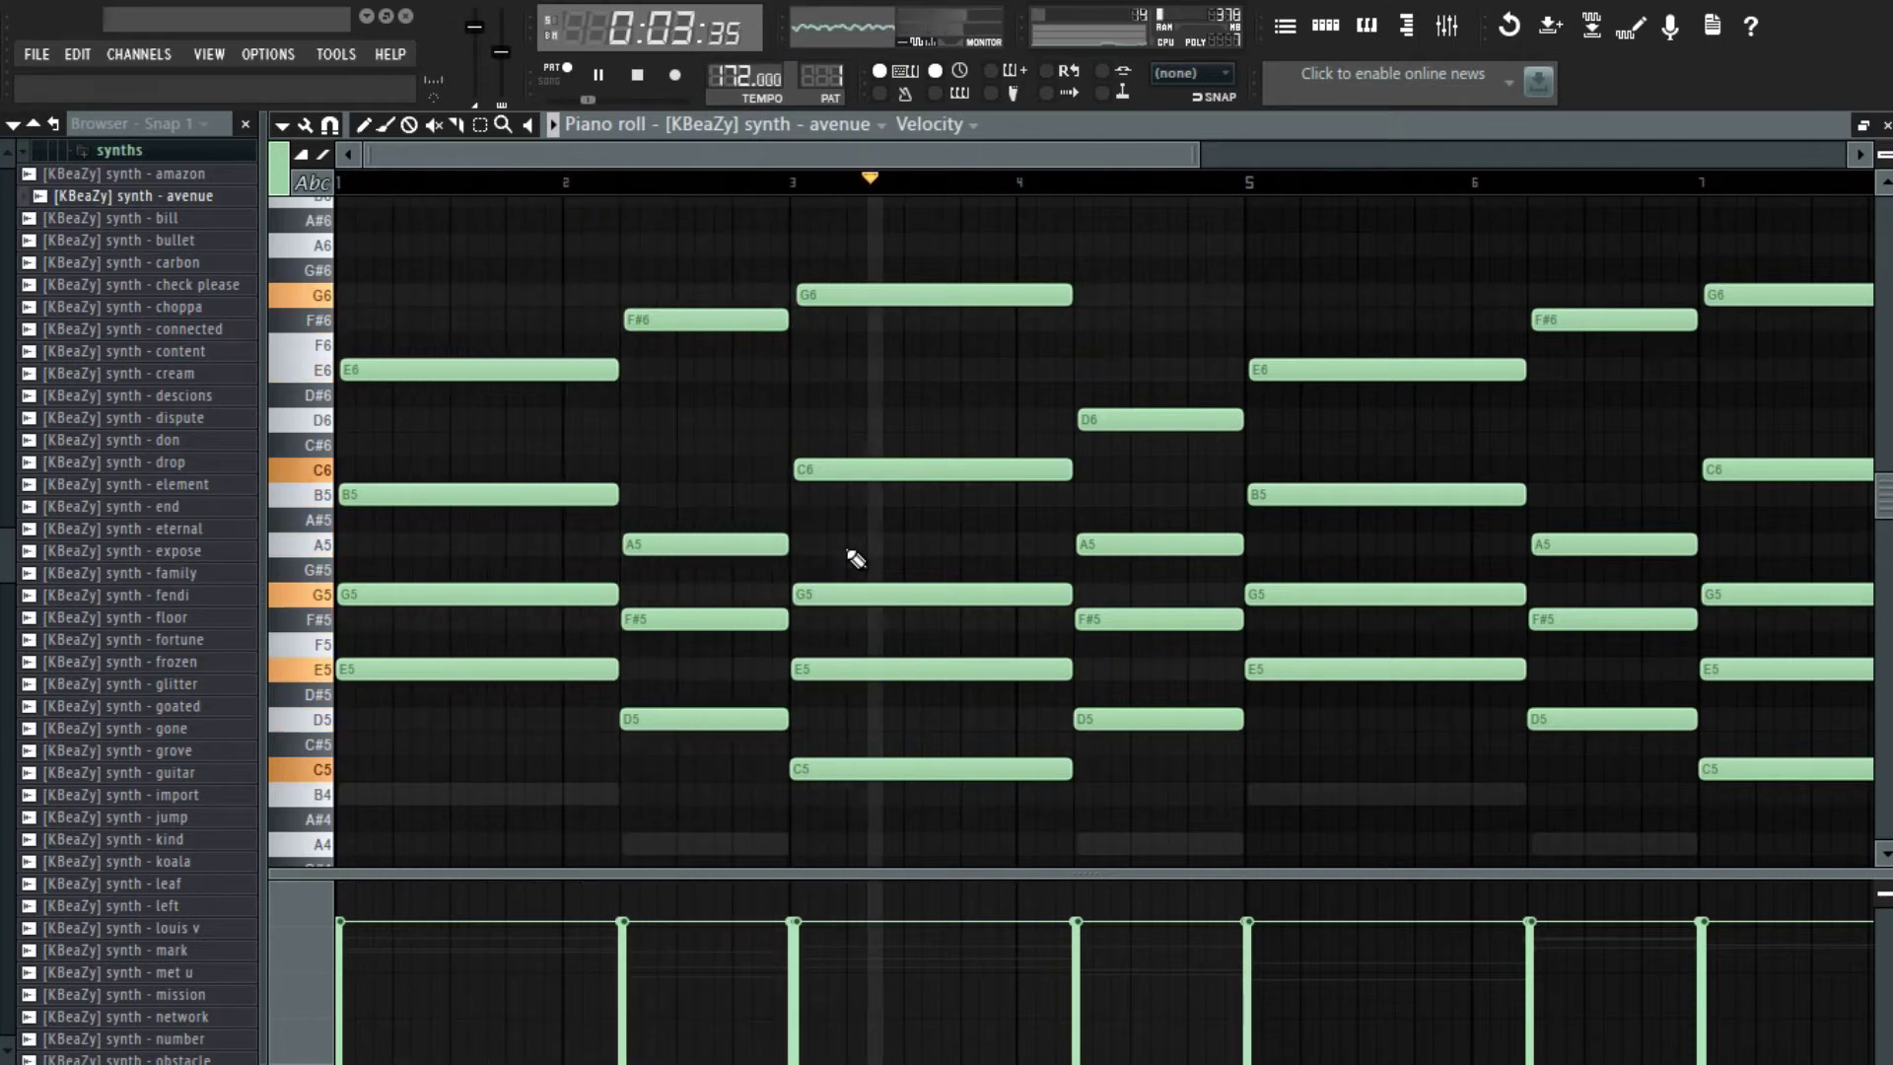
key("F7")
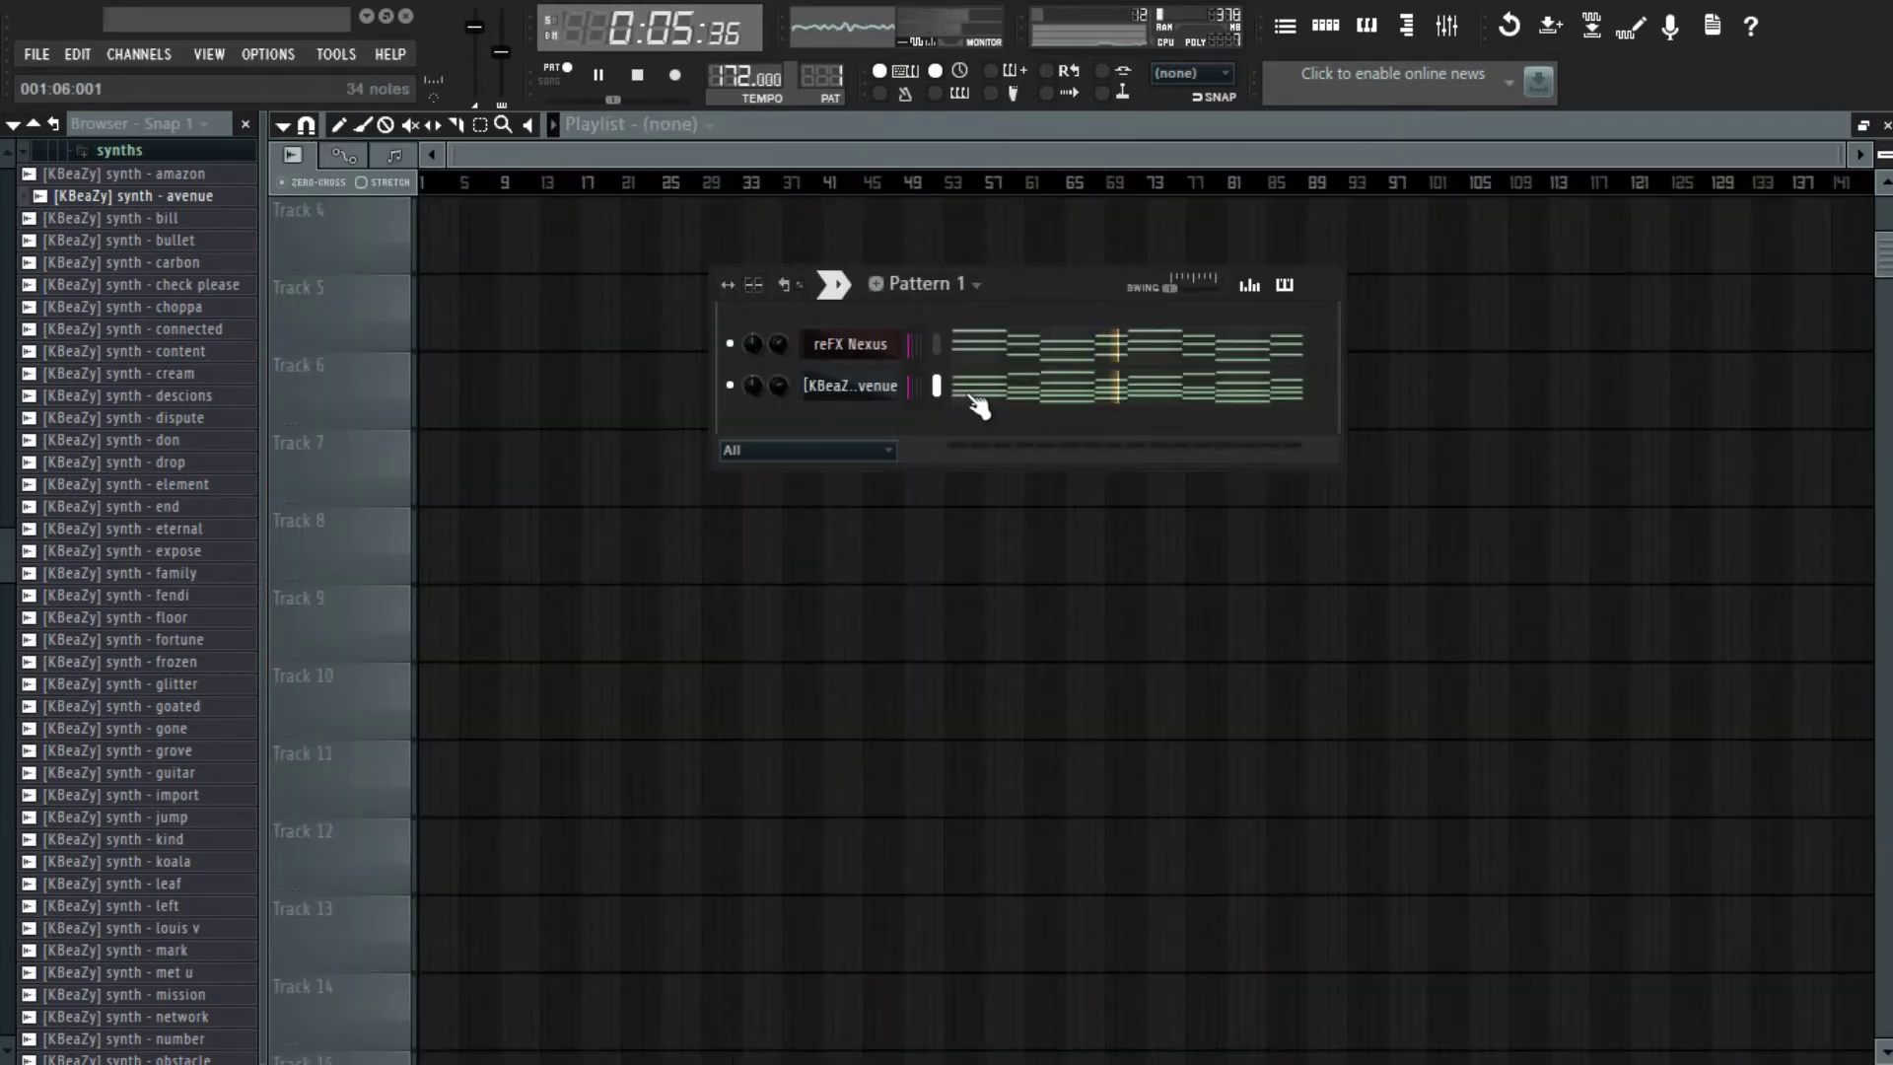
key("space")
- Clone the reFX Nexus channel and close its plugin and channel settings windows
right_click(858, 345)
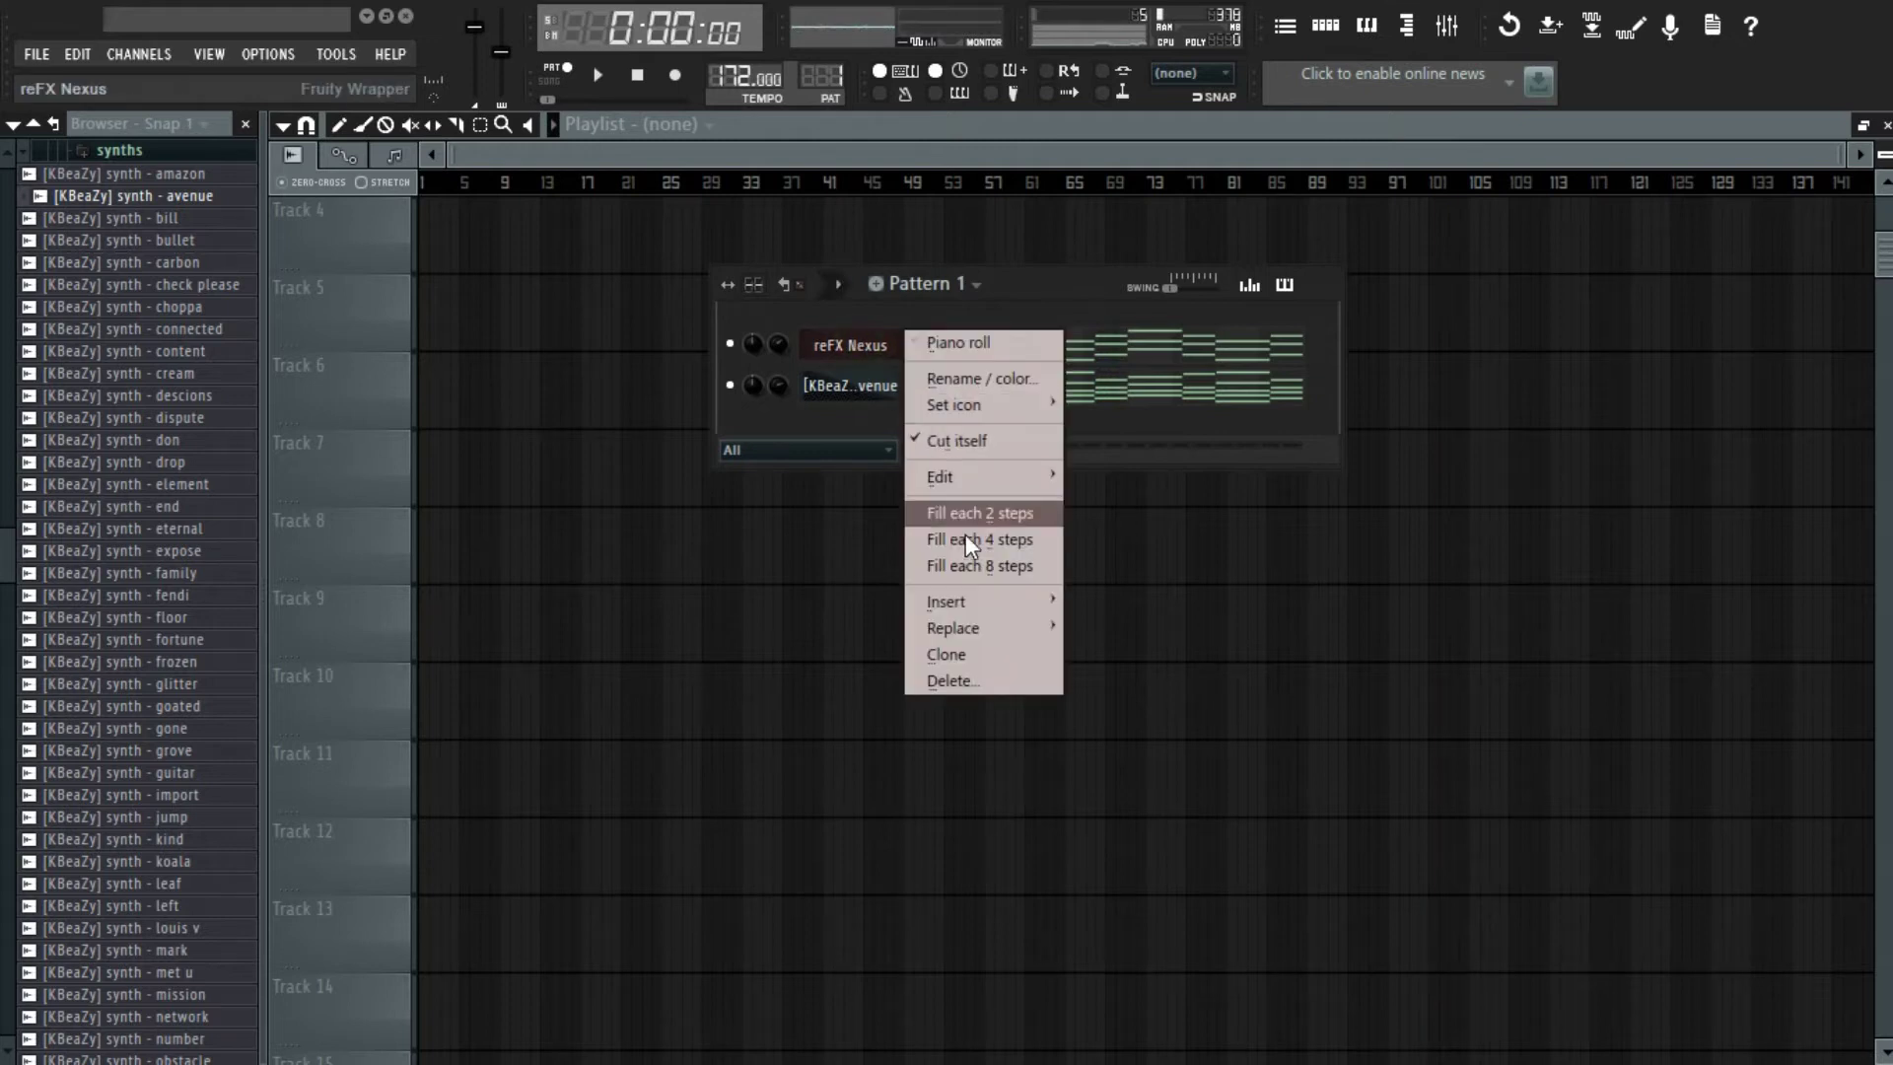
left_click(996, 653)
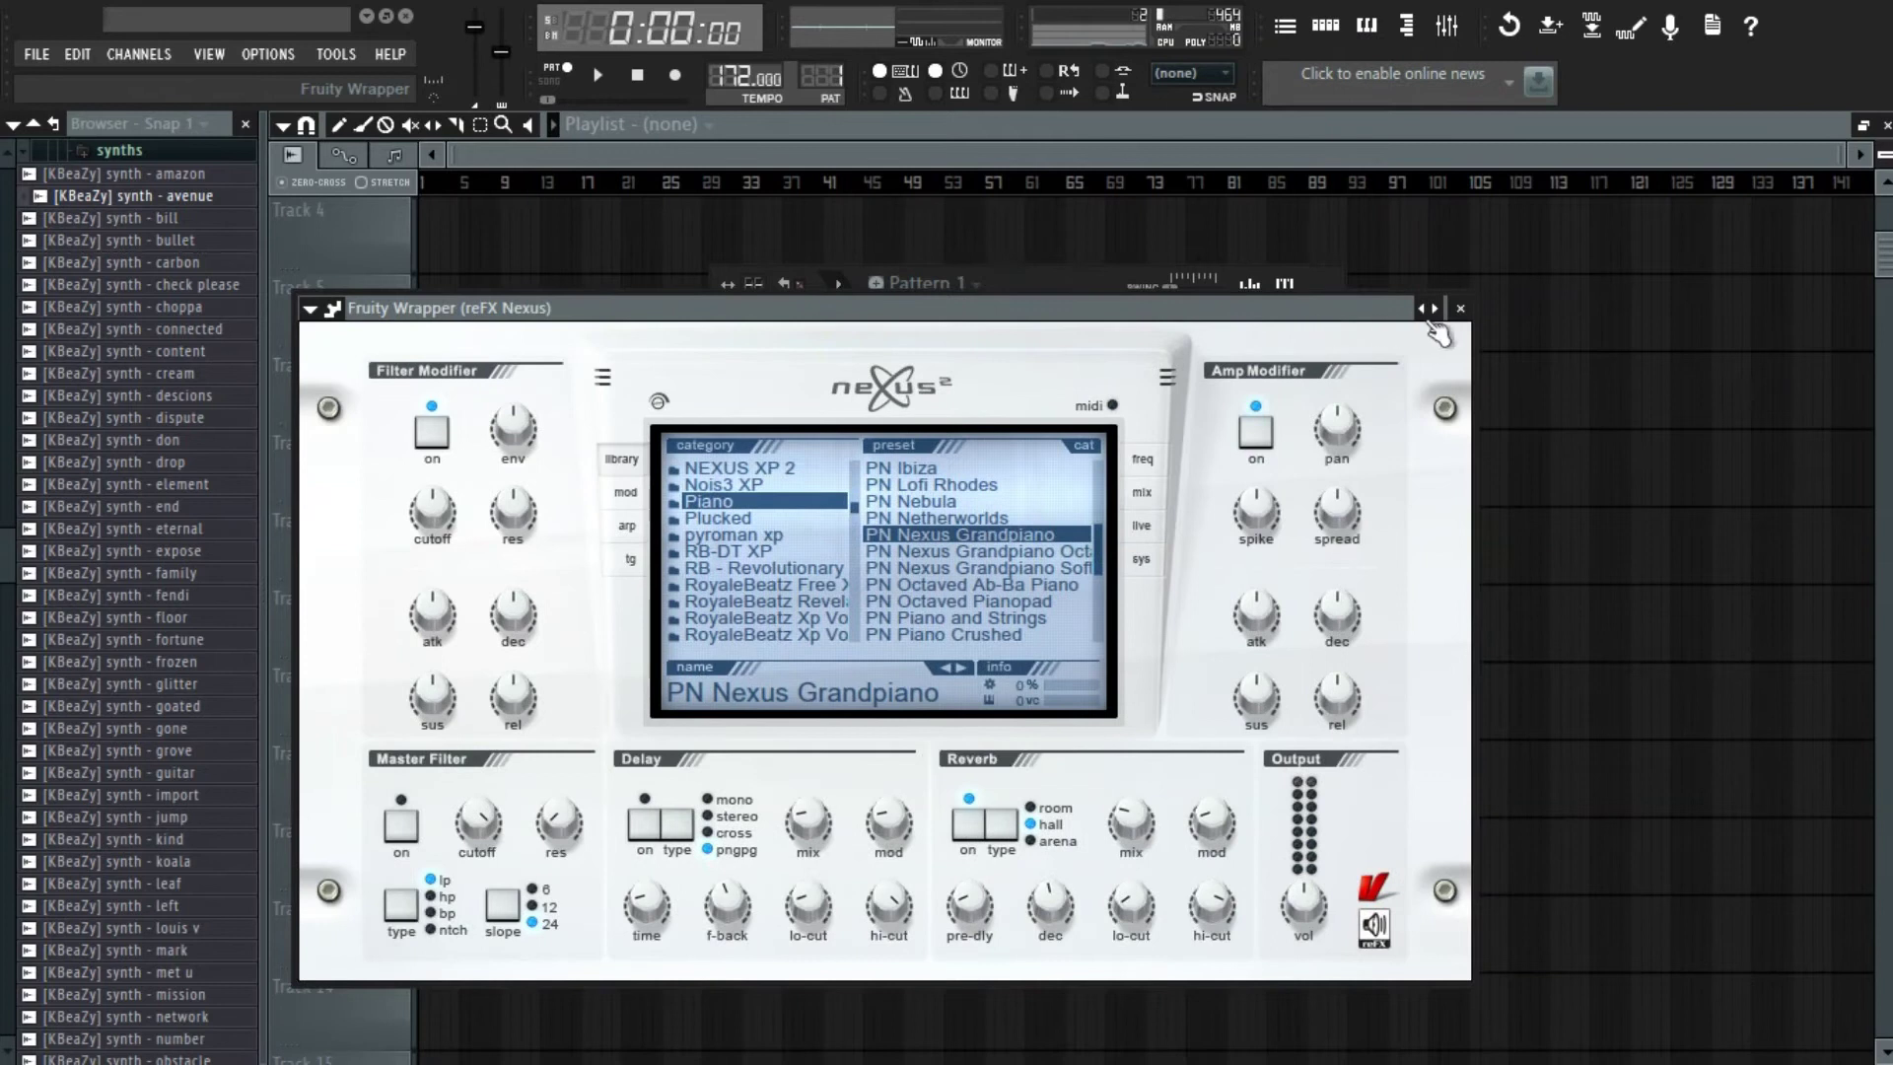
left_click(1460, 308)
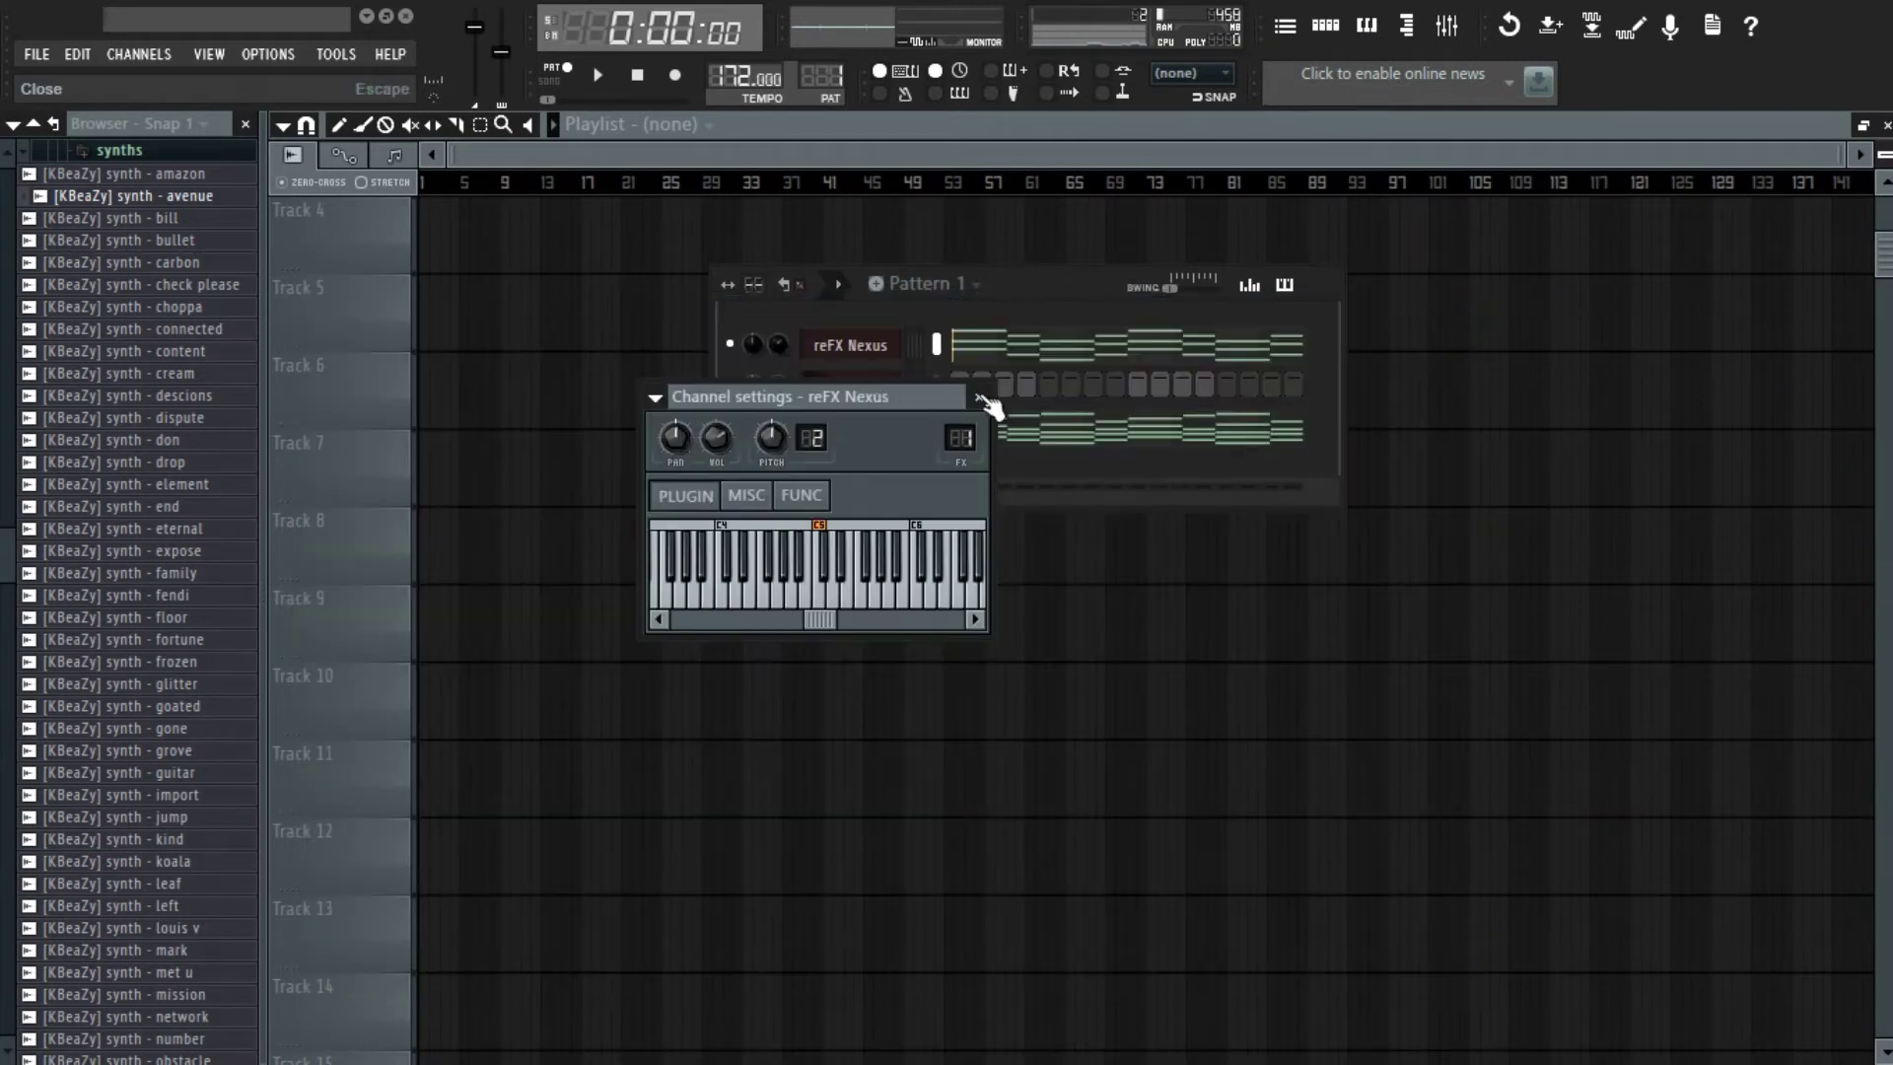
left_click(980, 398)
- Place a B5 note at the start of bar 1 in the cloned Nexus channel's piano roll and shorten it to two steps
right_click(841, 387)
left_click(1018, 386)
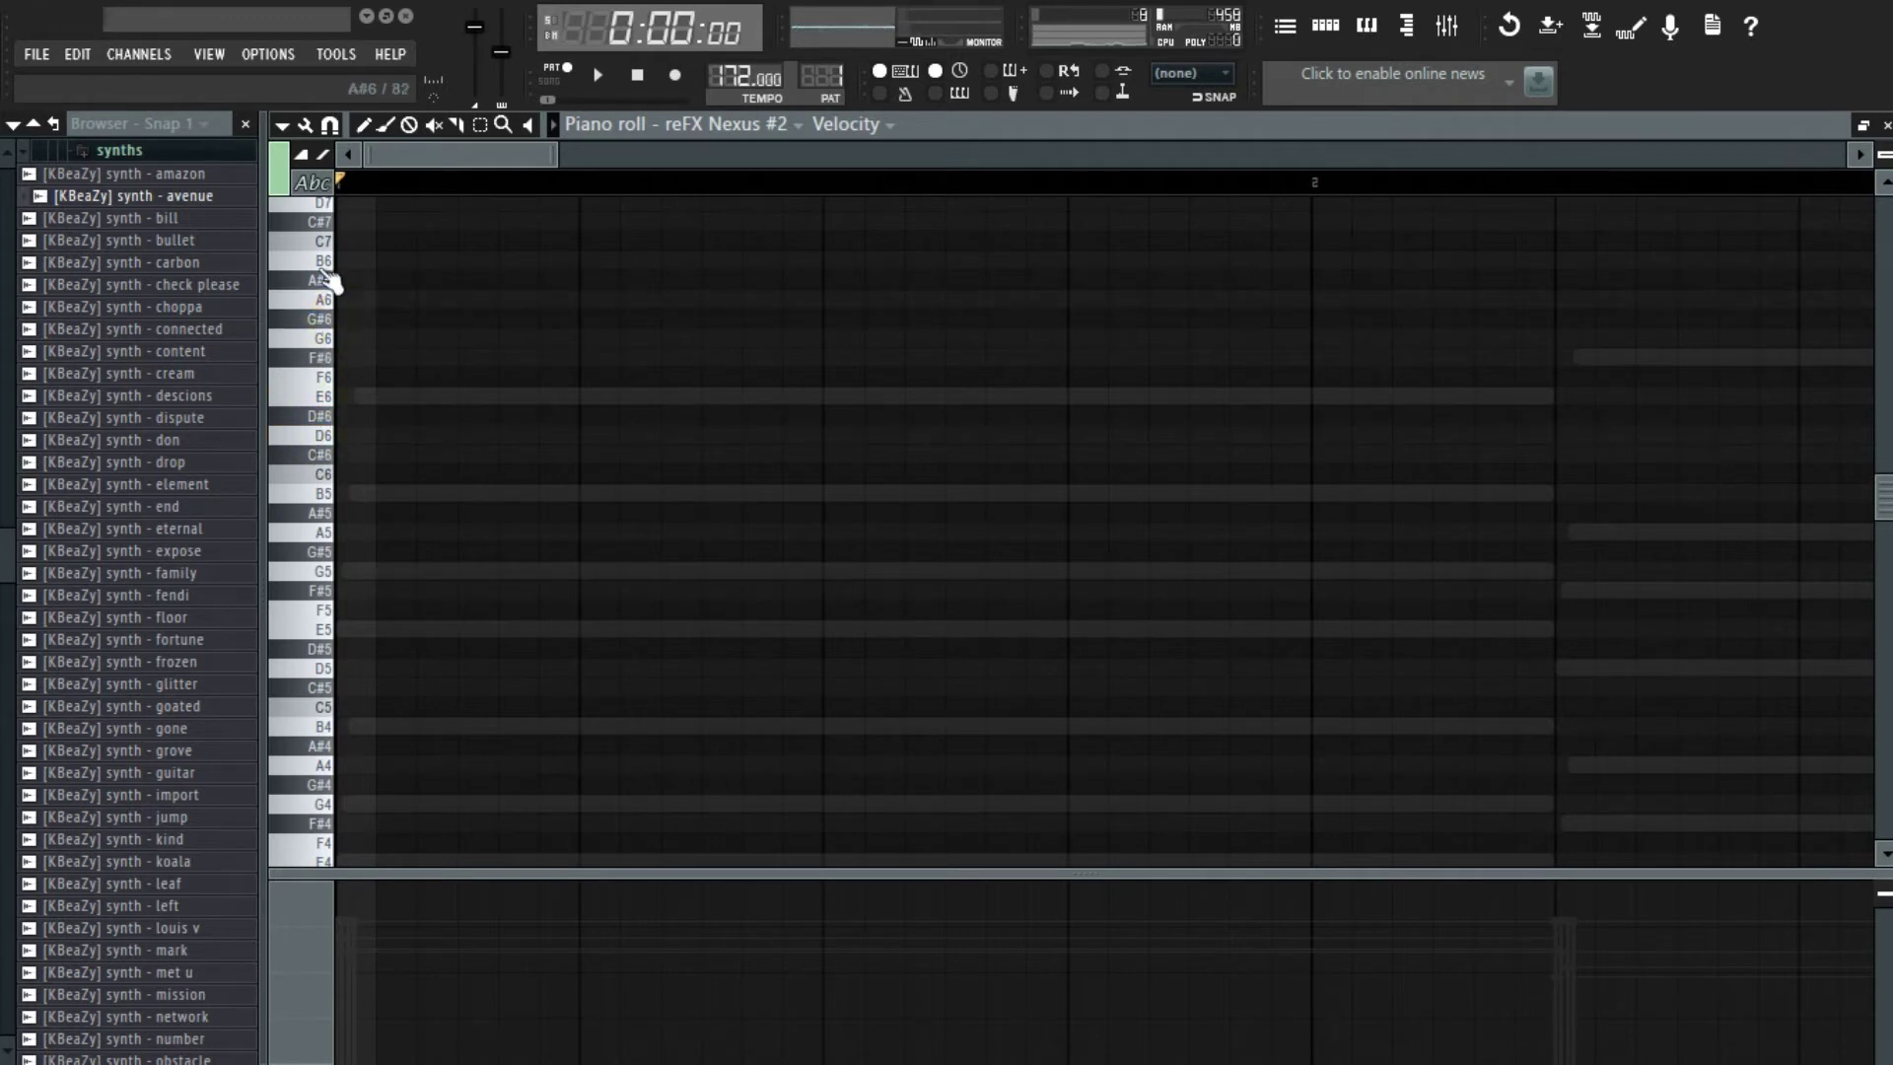
left_click(341, 492)
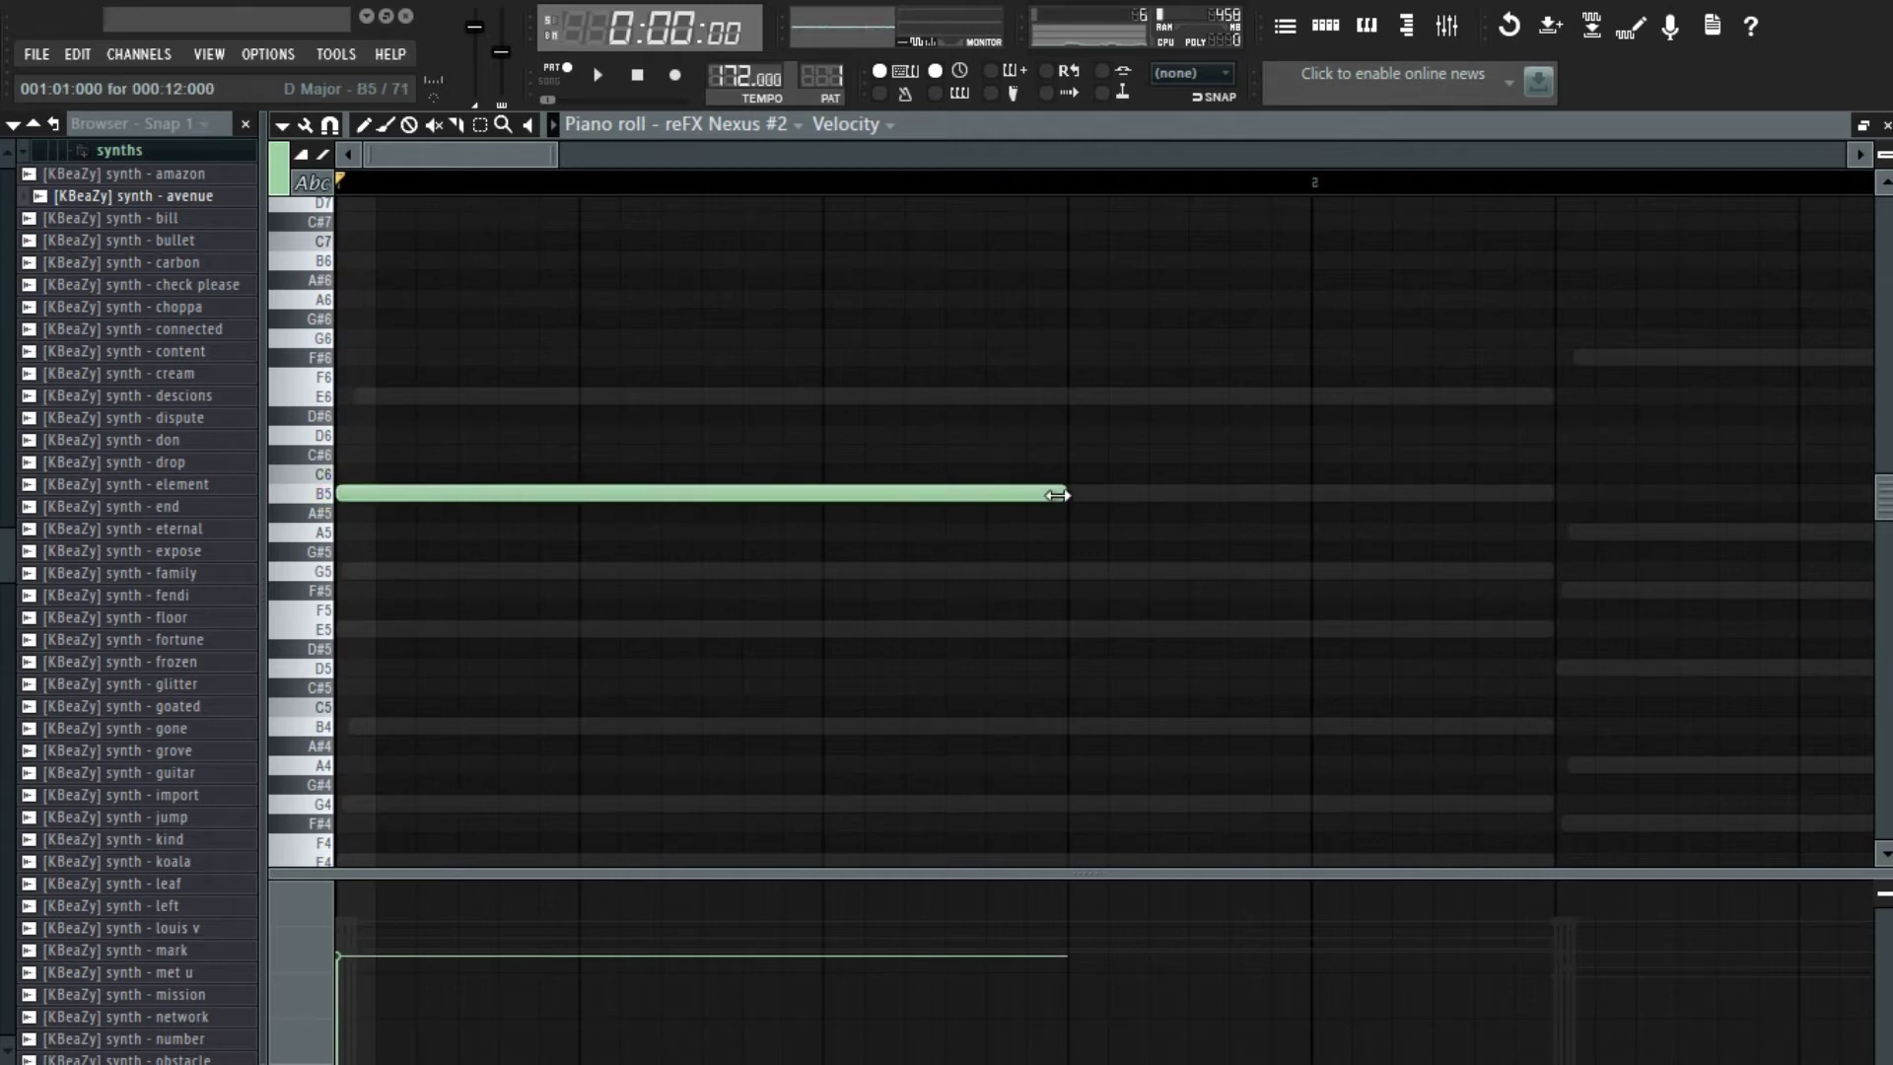
left_click_drag(923, 501, 372, 501)
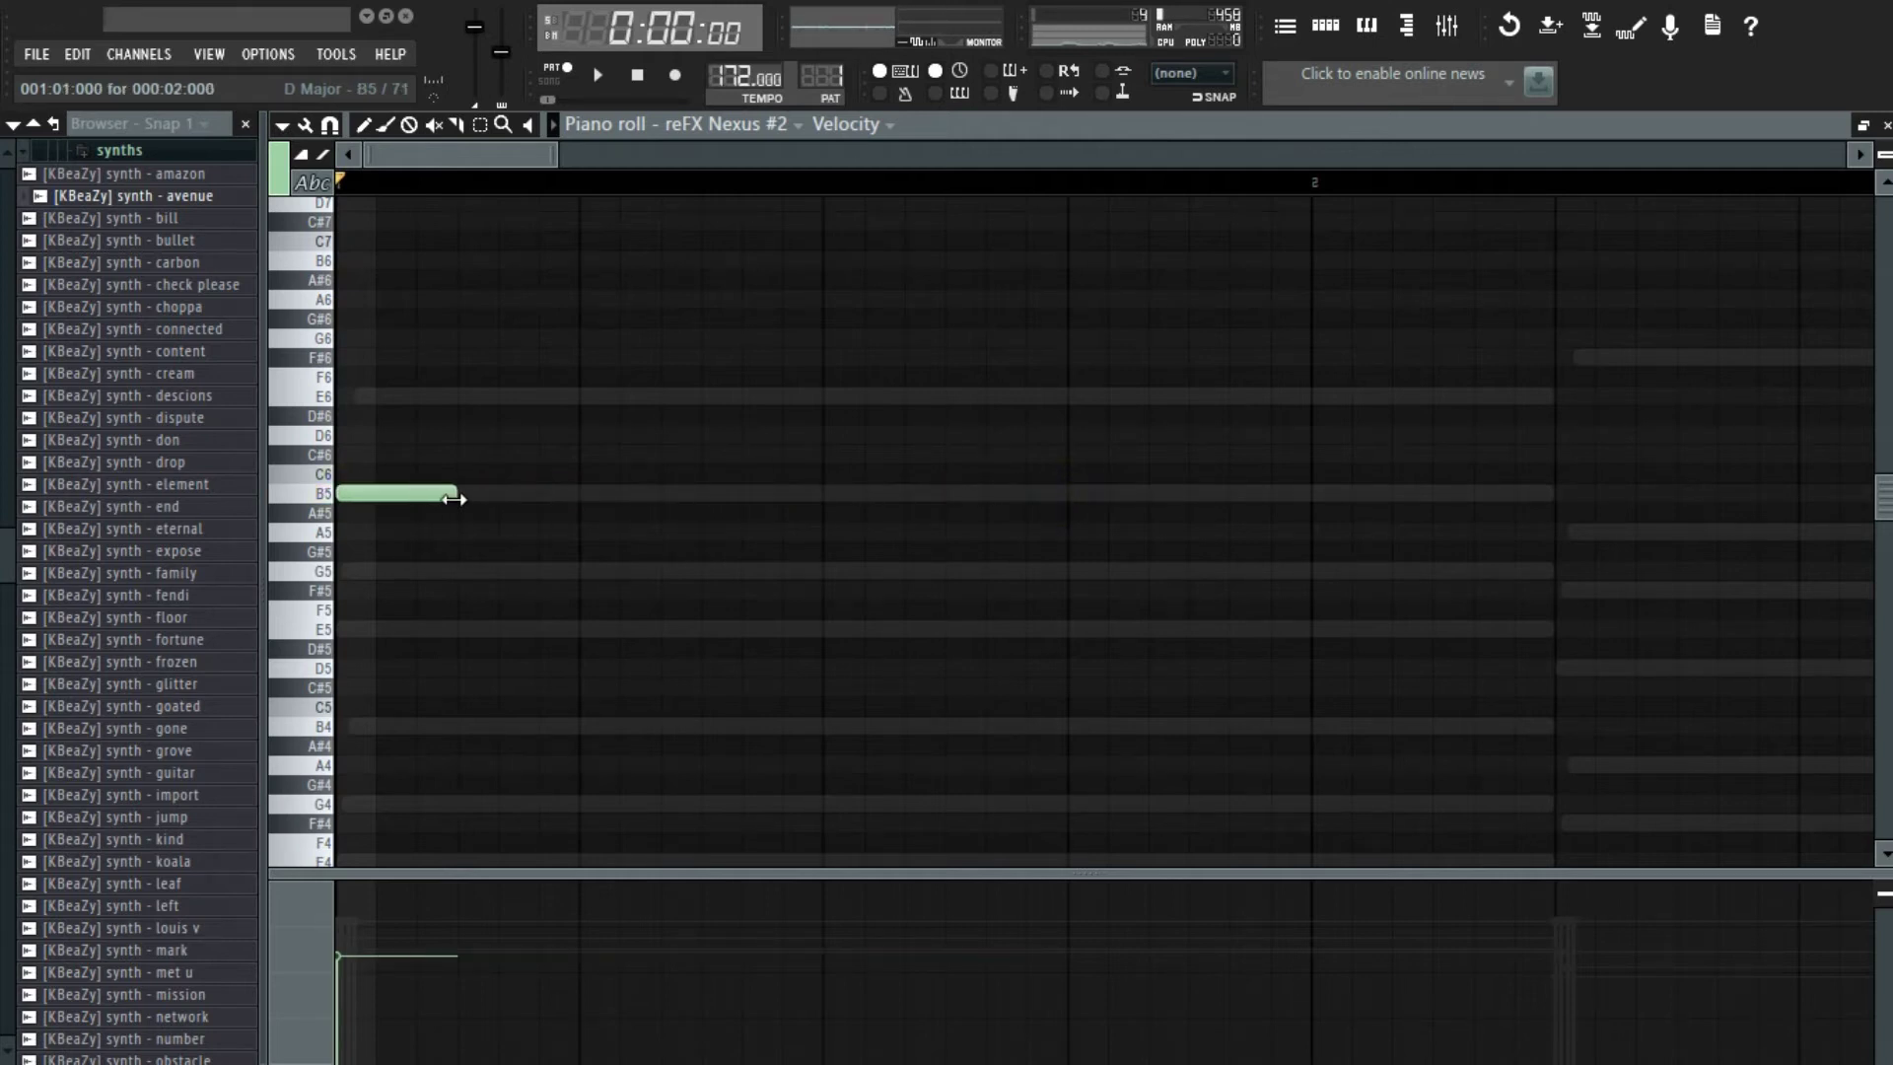
- Change the piano roll's snap setting, then lengthen the B5 note to one beat while auditioning it against the chords
scroll(459, 505, "down", 4, "ctrl")
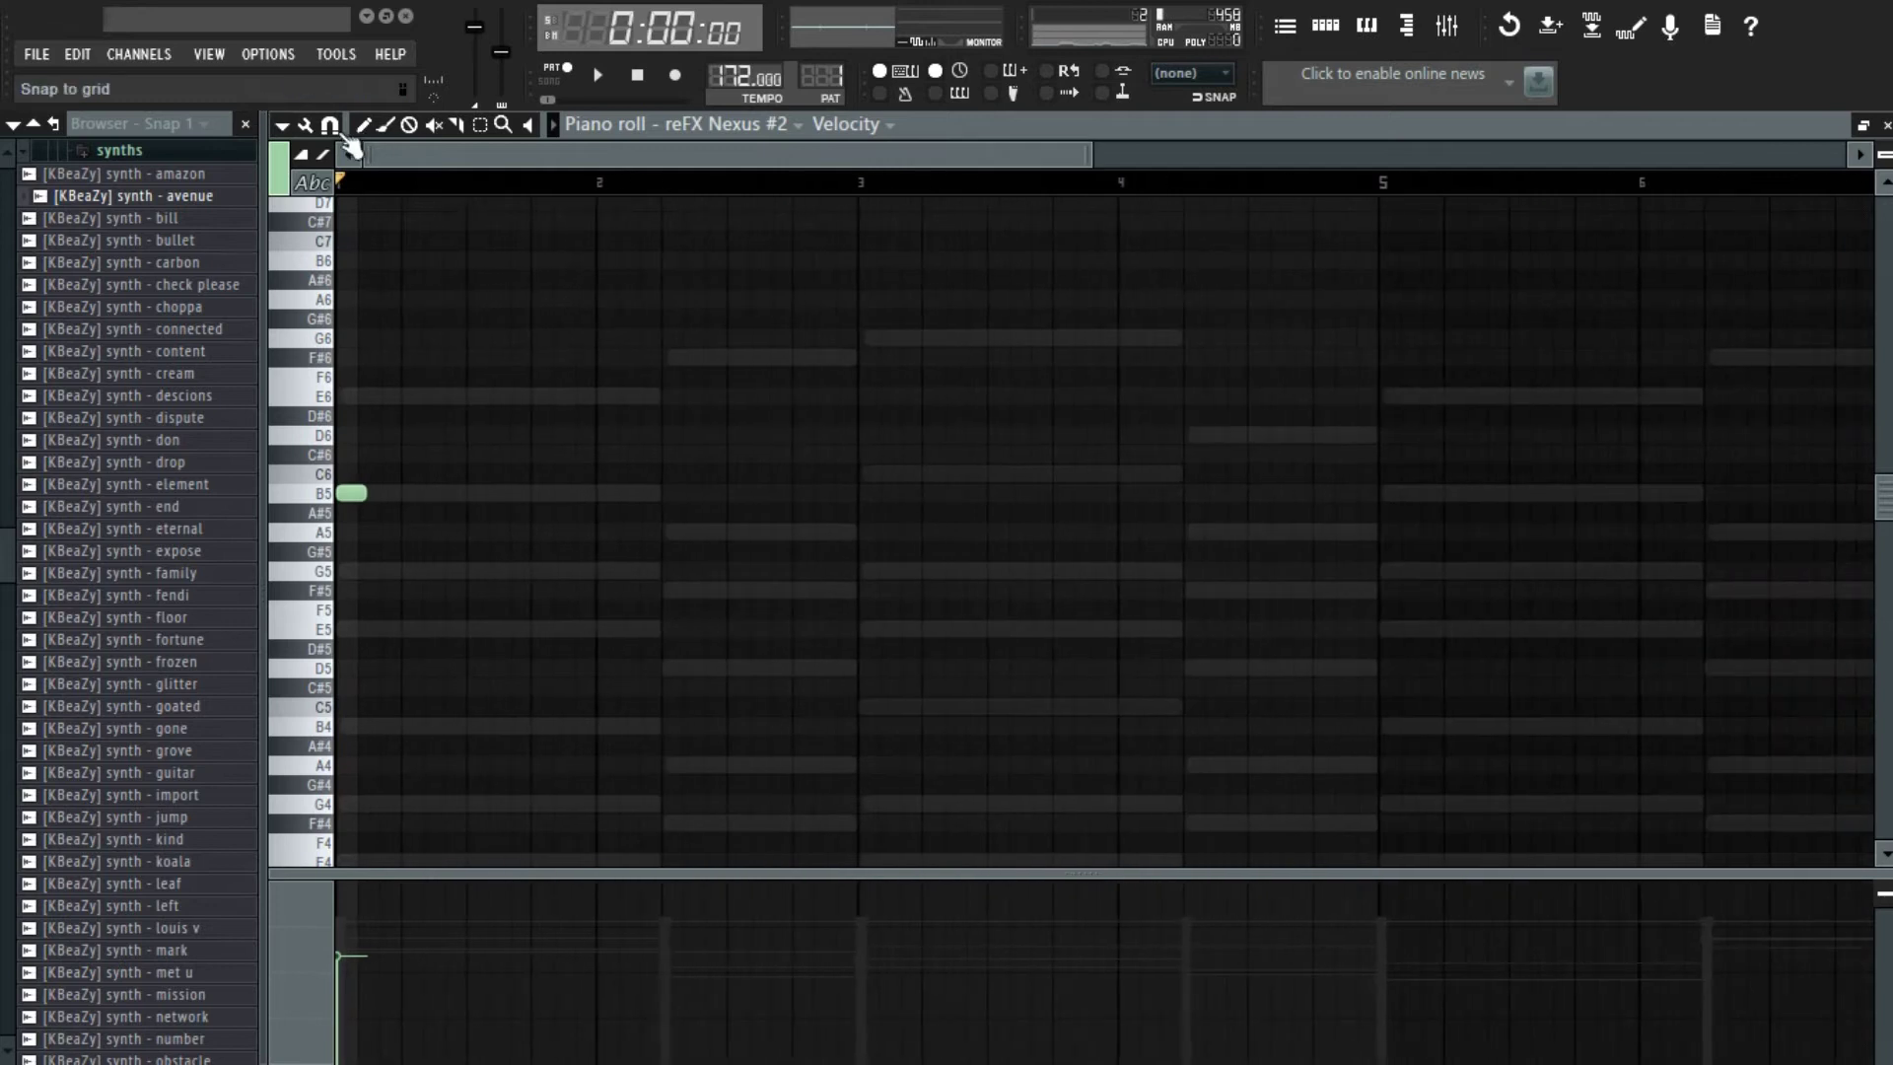
left_click(333, 127)
left_click(353, 157)
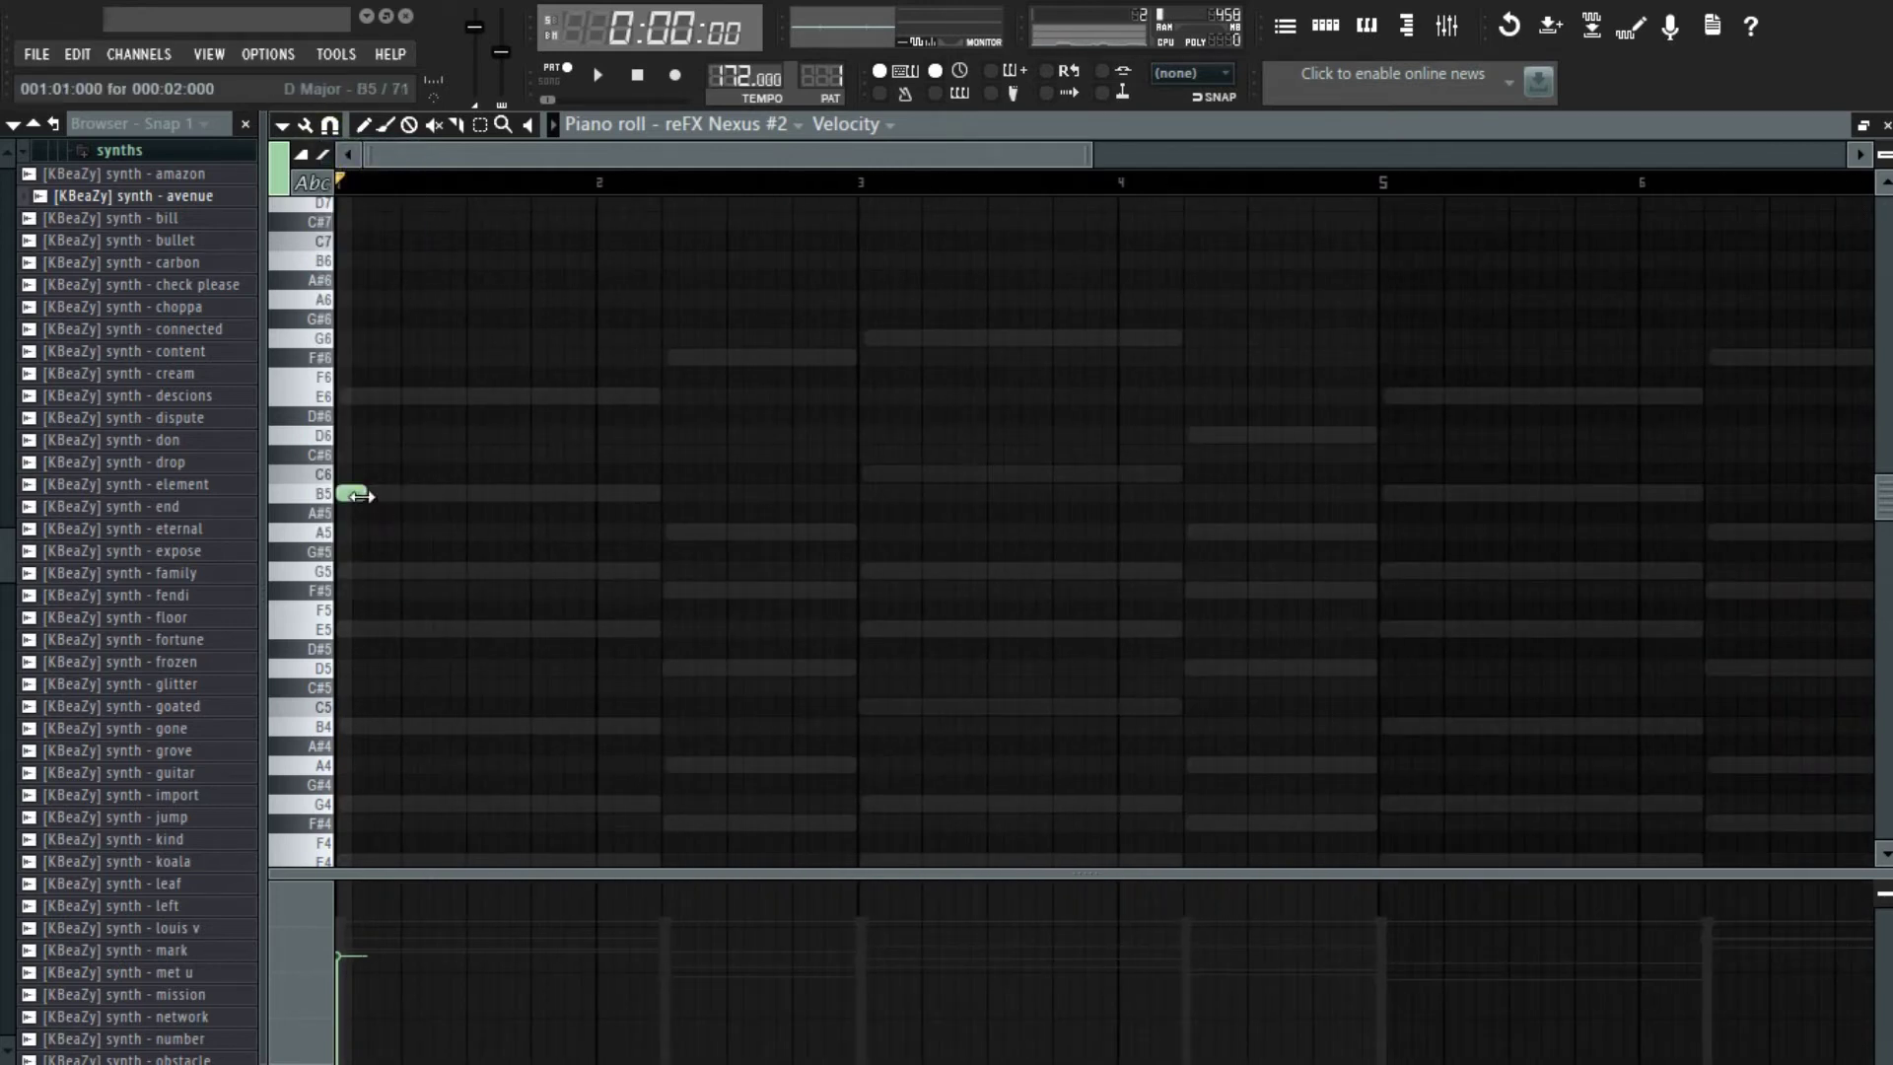
key("space")
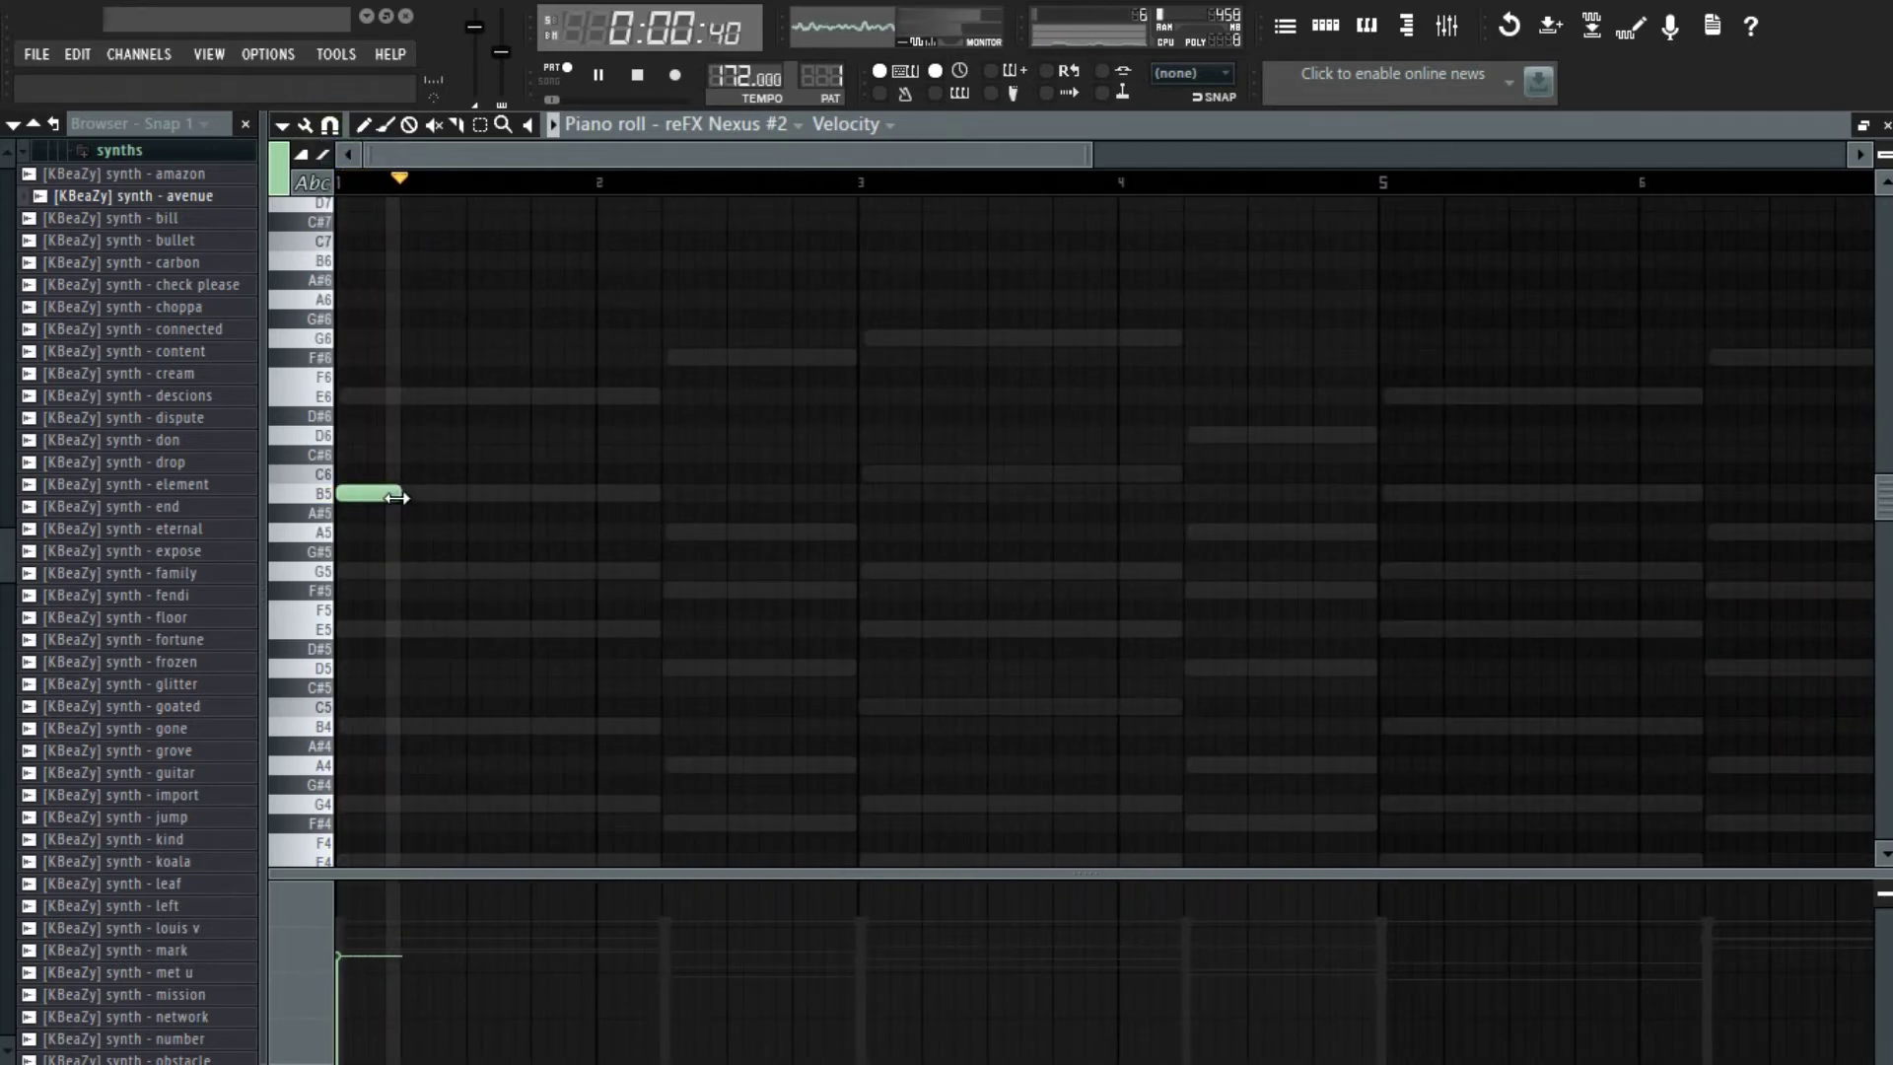
scroll(407, 508, "down", 3, "ctrl")
key("space")
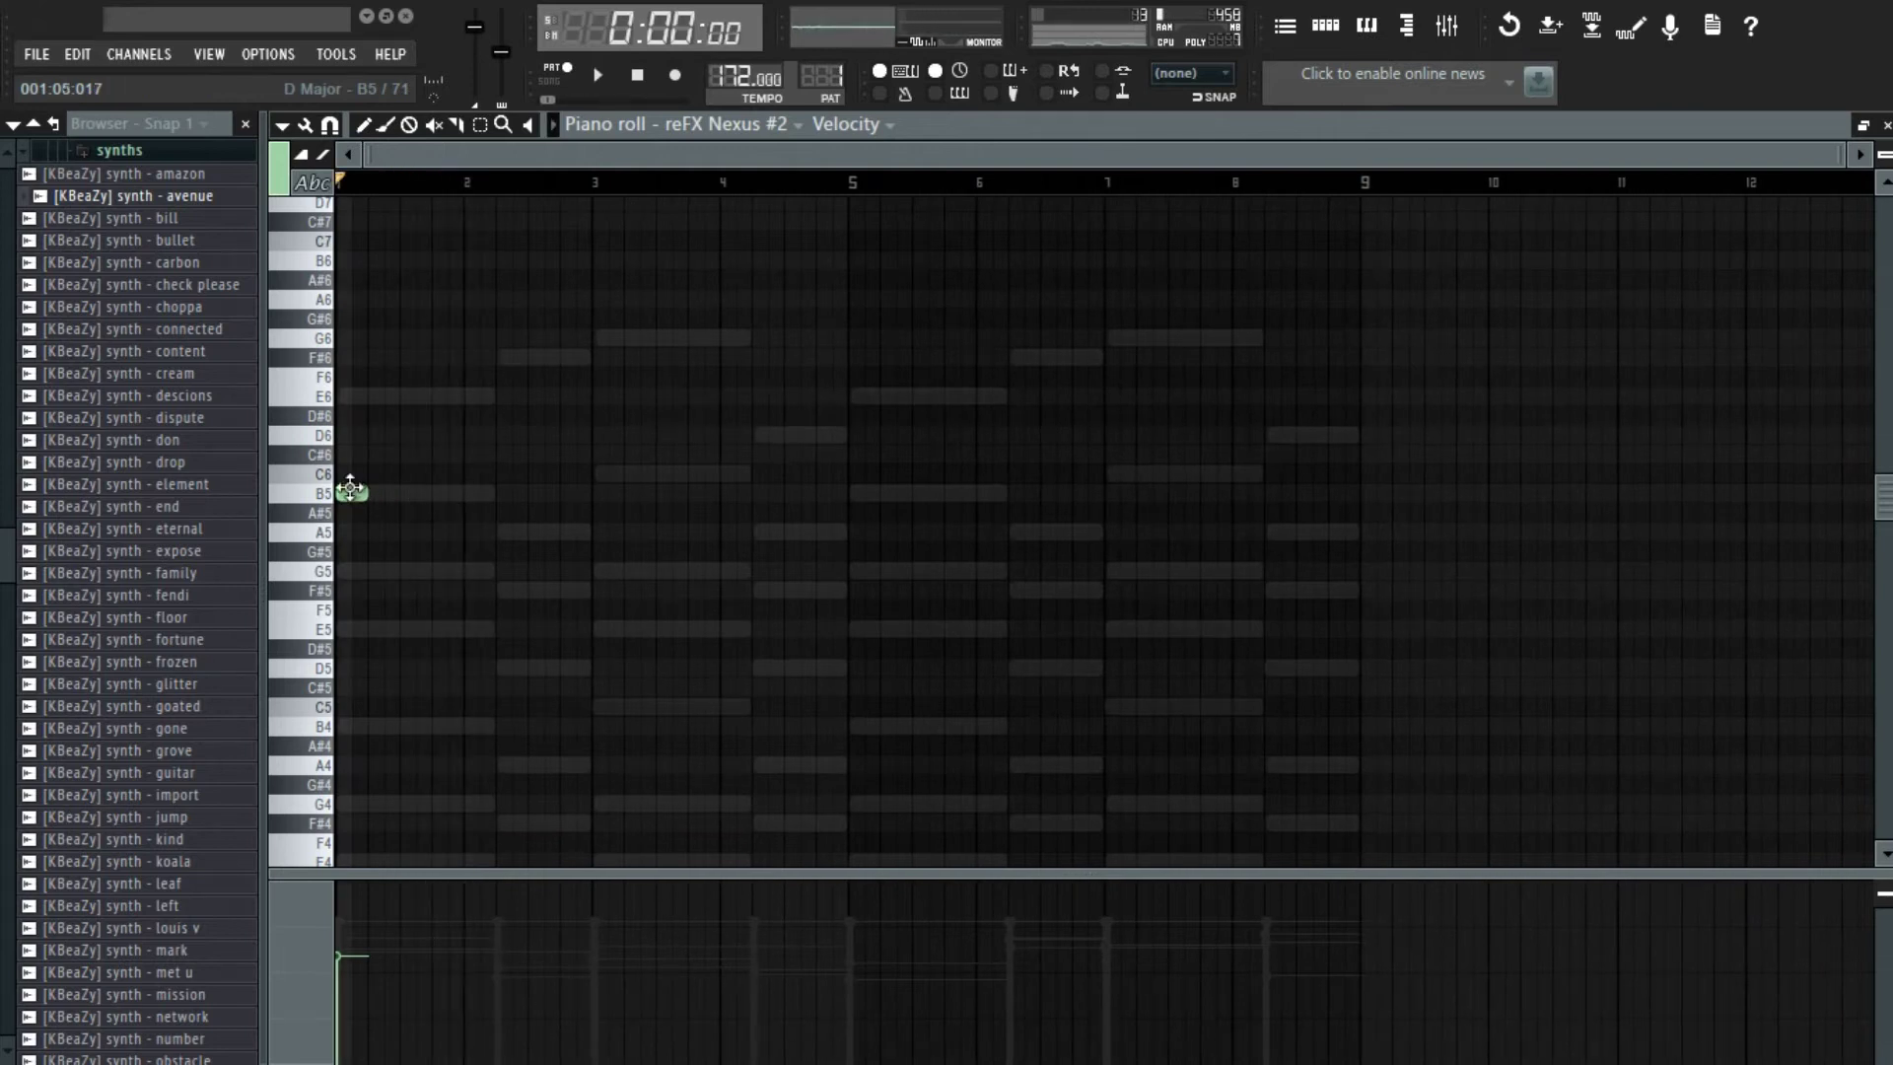
- Add a one-beat A5 note in the middle of bar 1 and audition it
left_click(385, 532)
key("space")
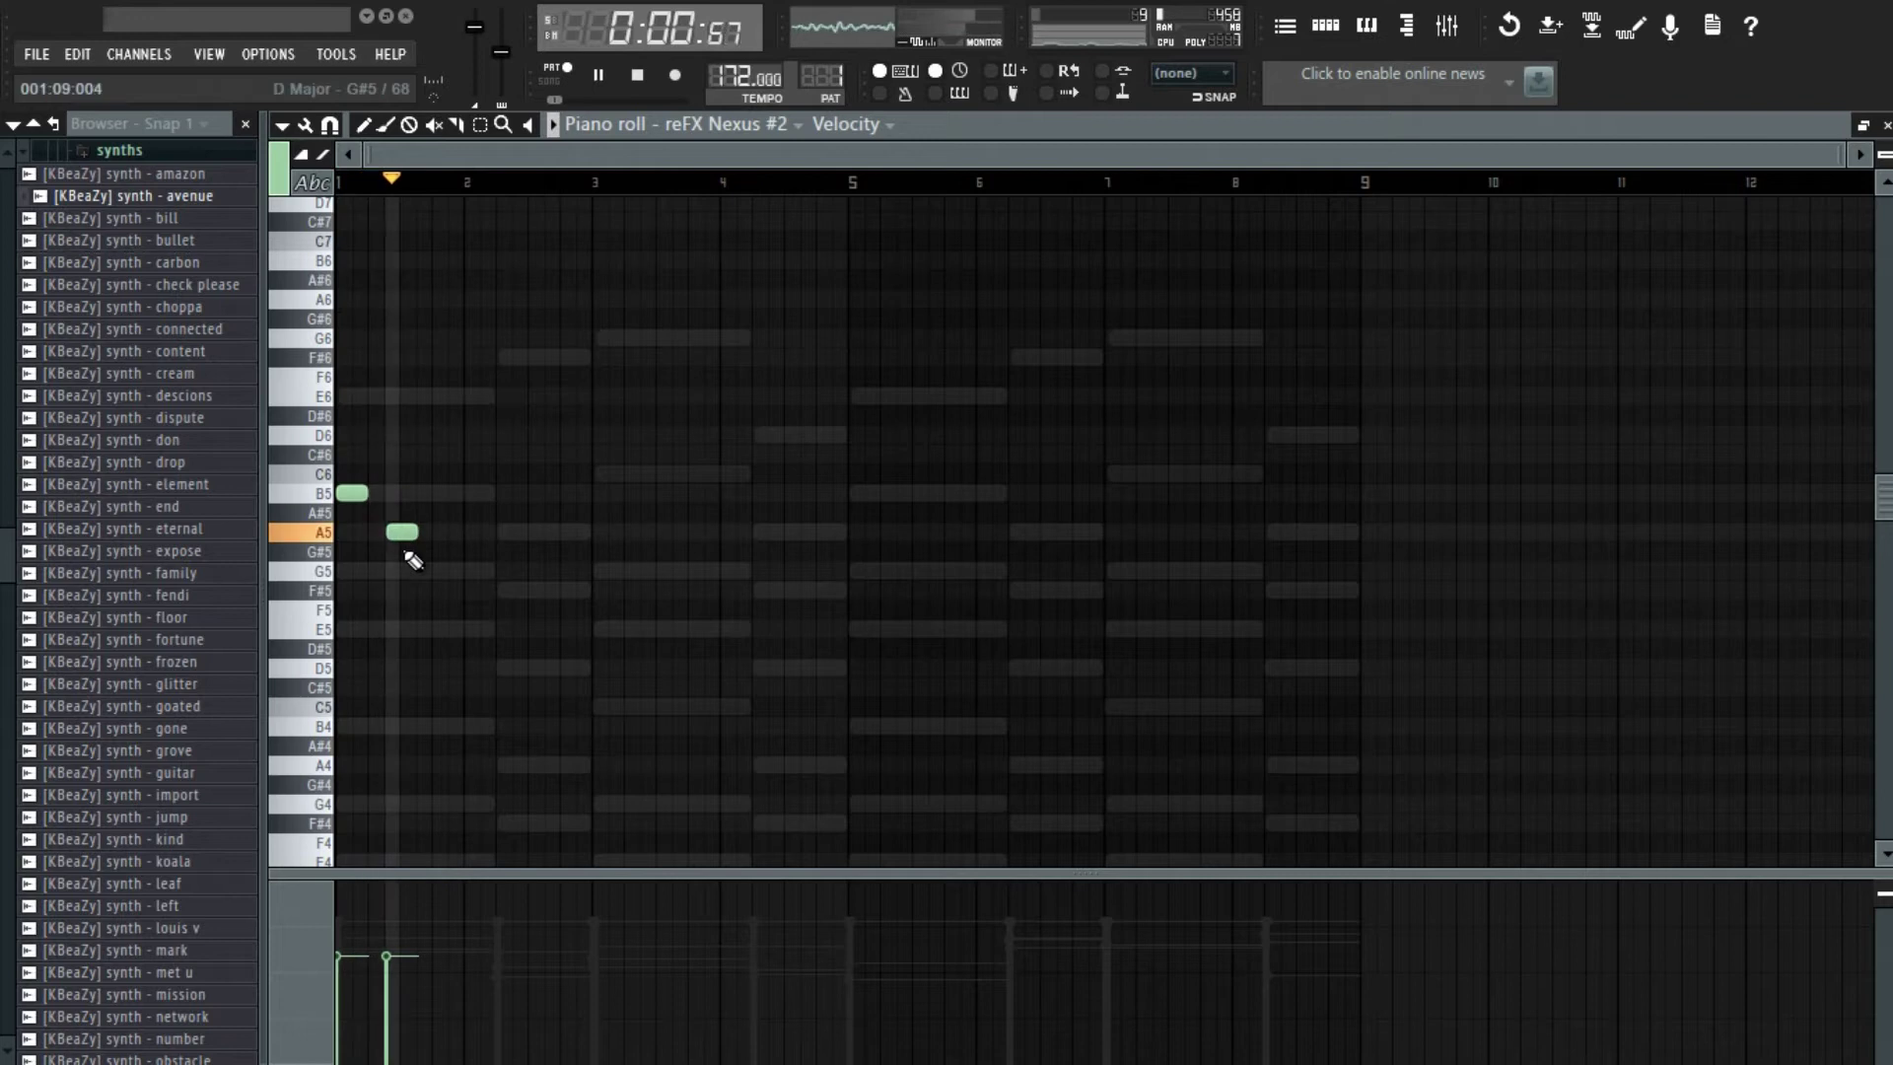
key("space")
- Try two one-beat G5 notes in bar 2 with Line snap, audition them and delete both
left_click(459, 570)
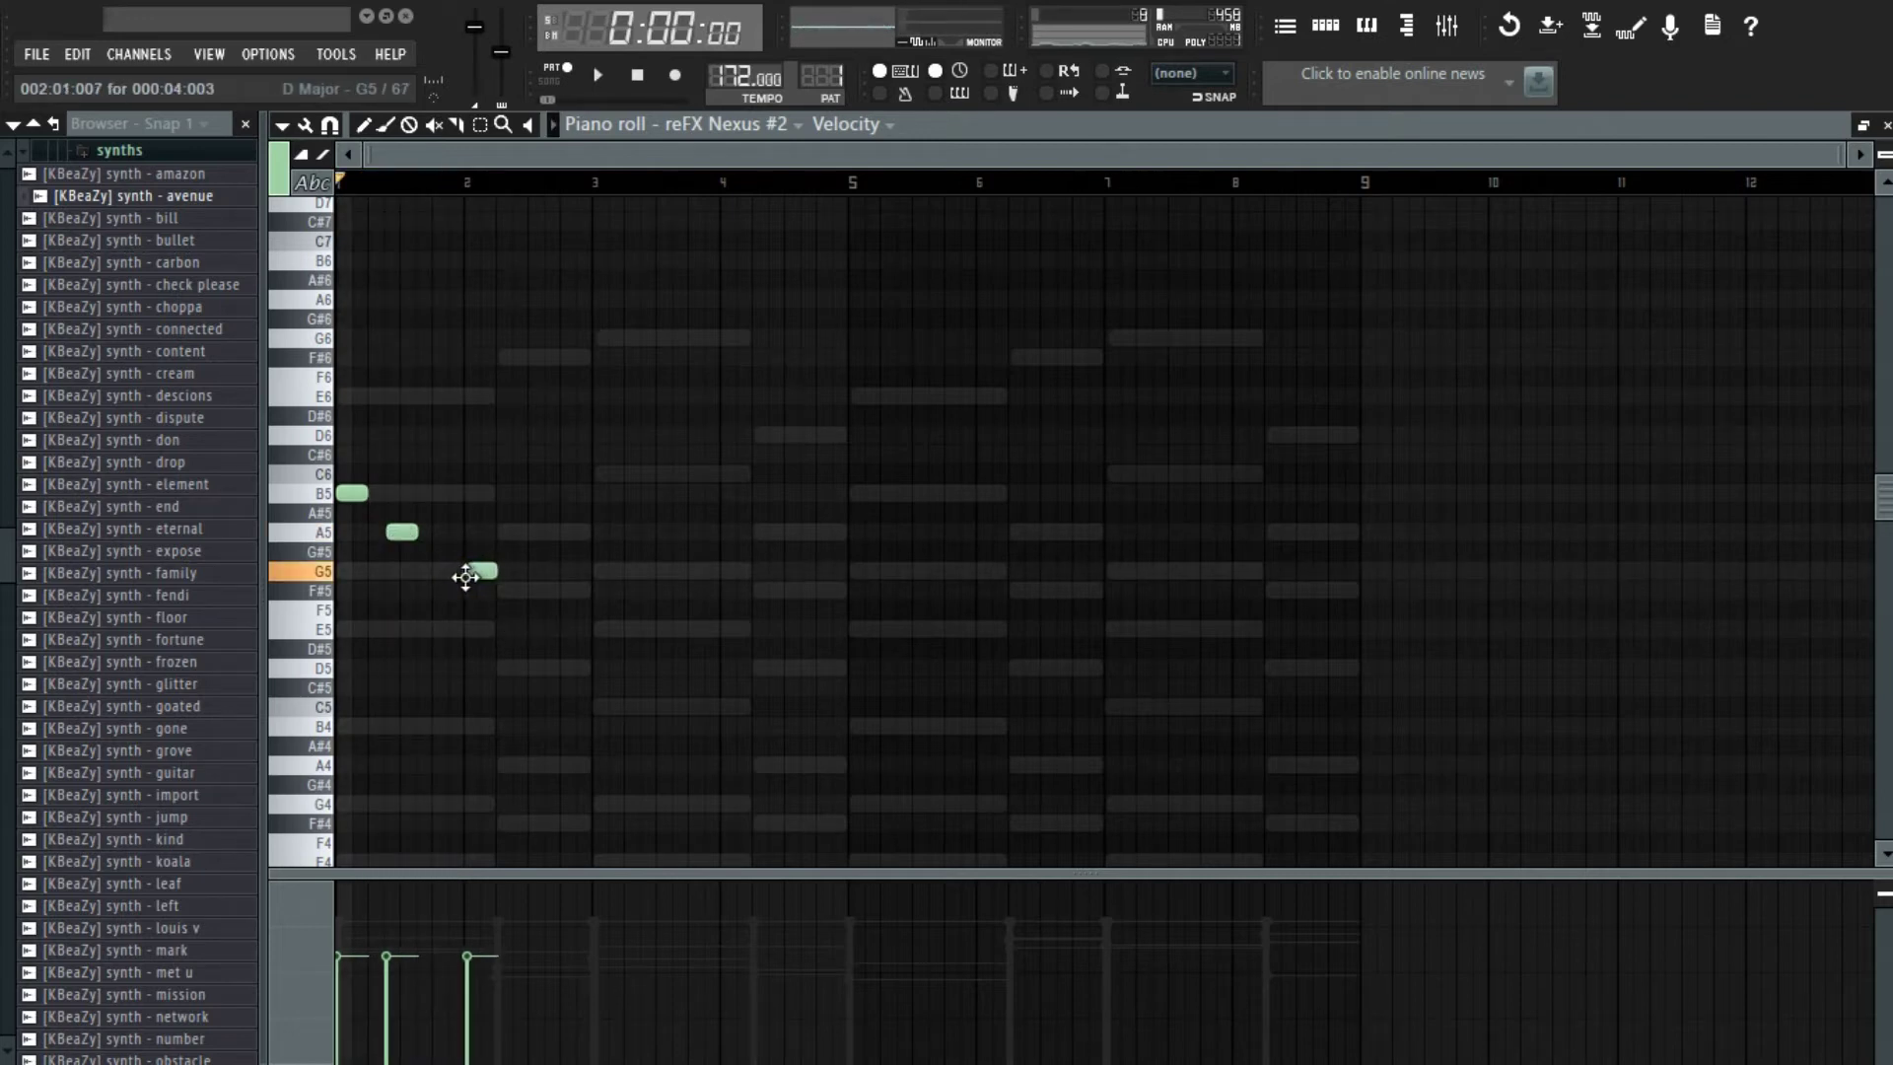
left_click(466, 572)
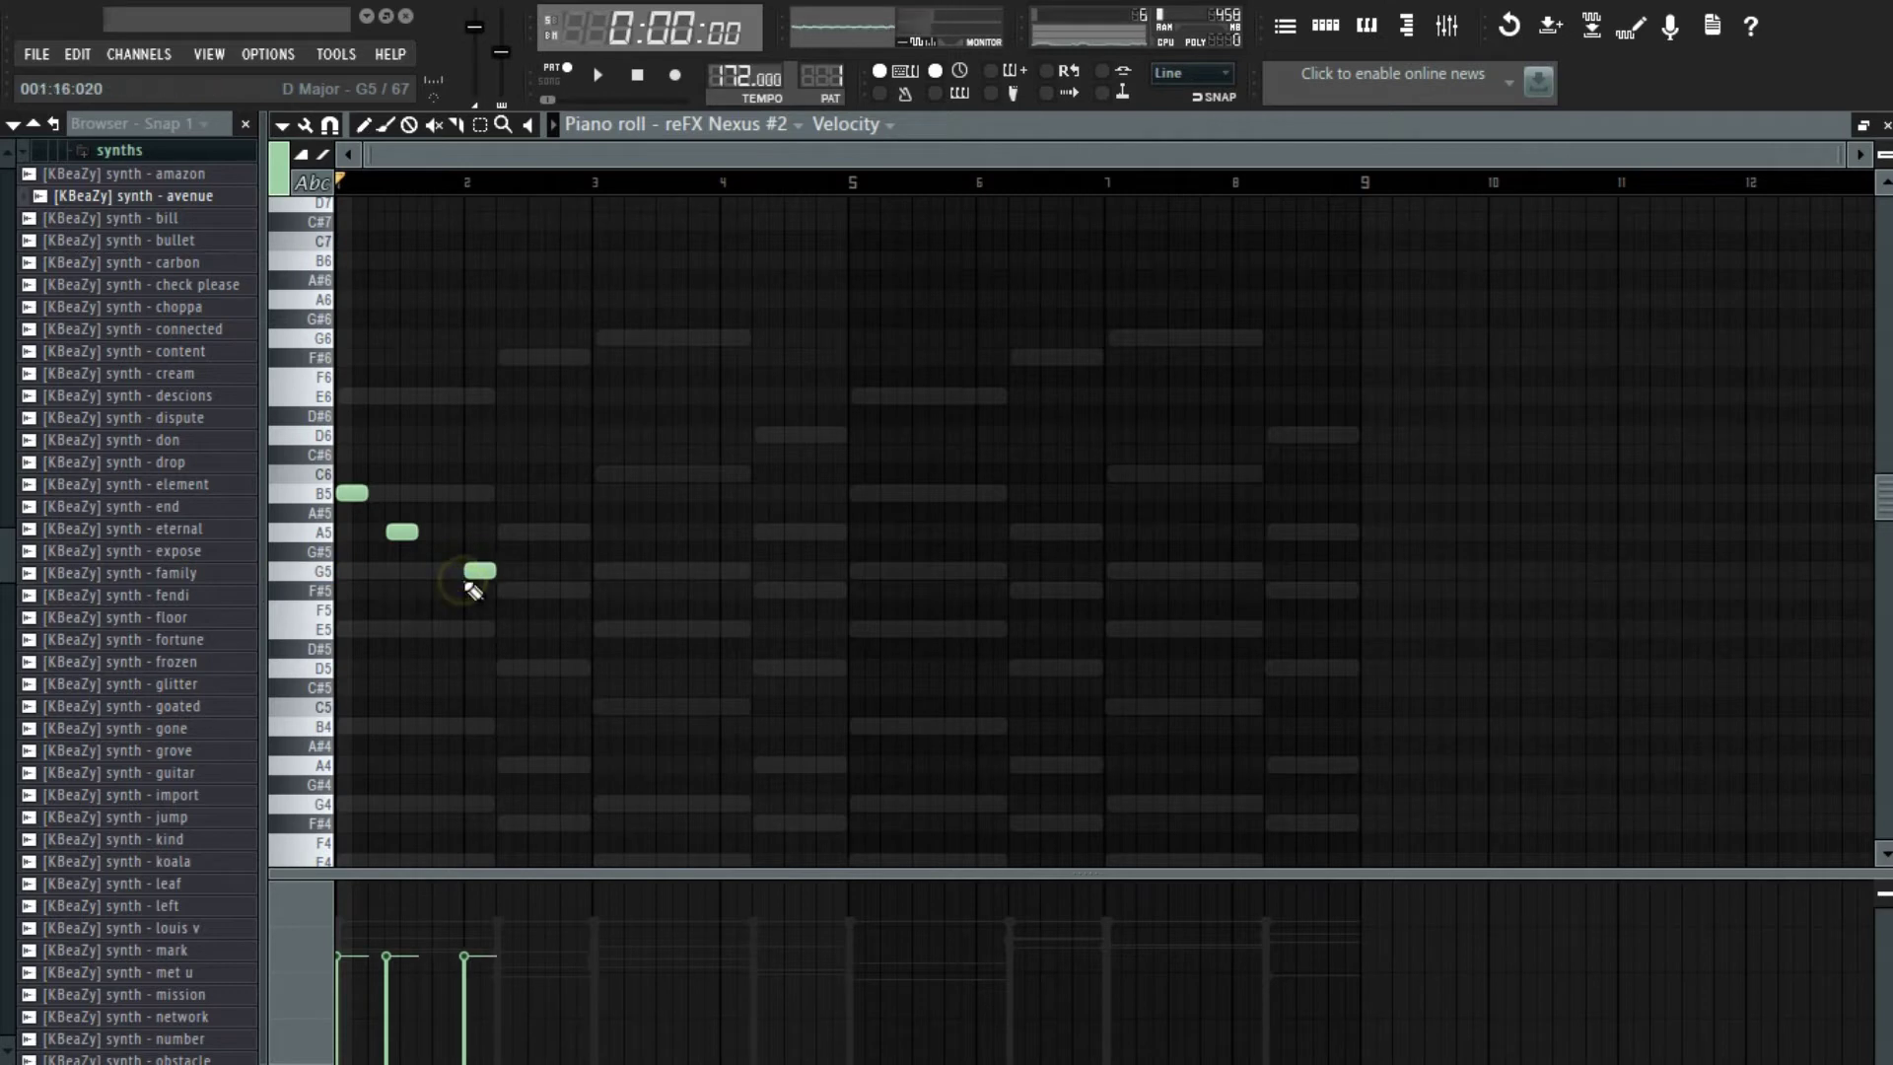
key("space")
left_click(505, 550)
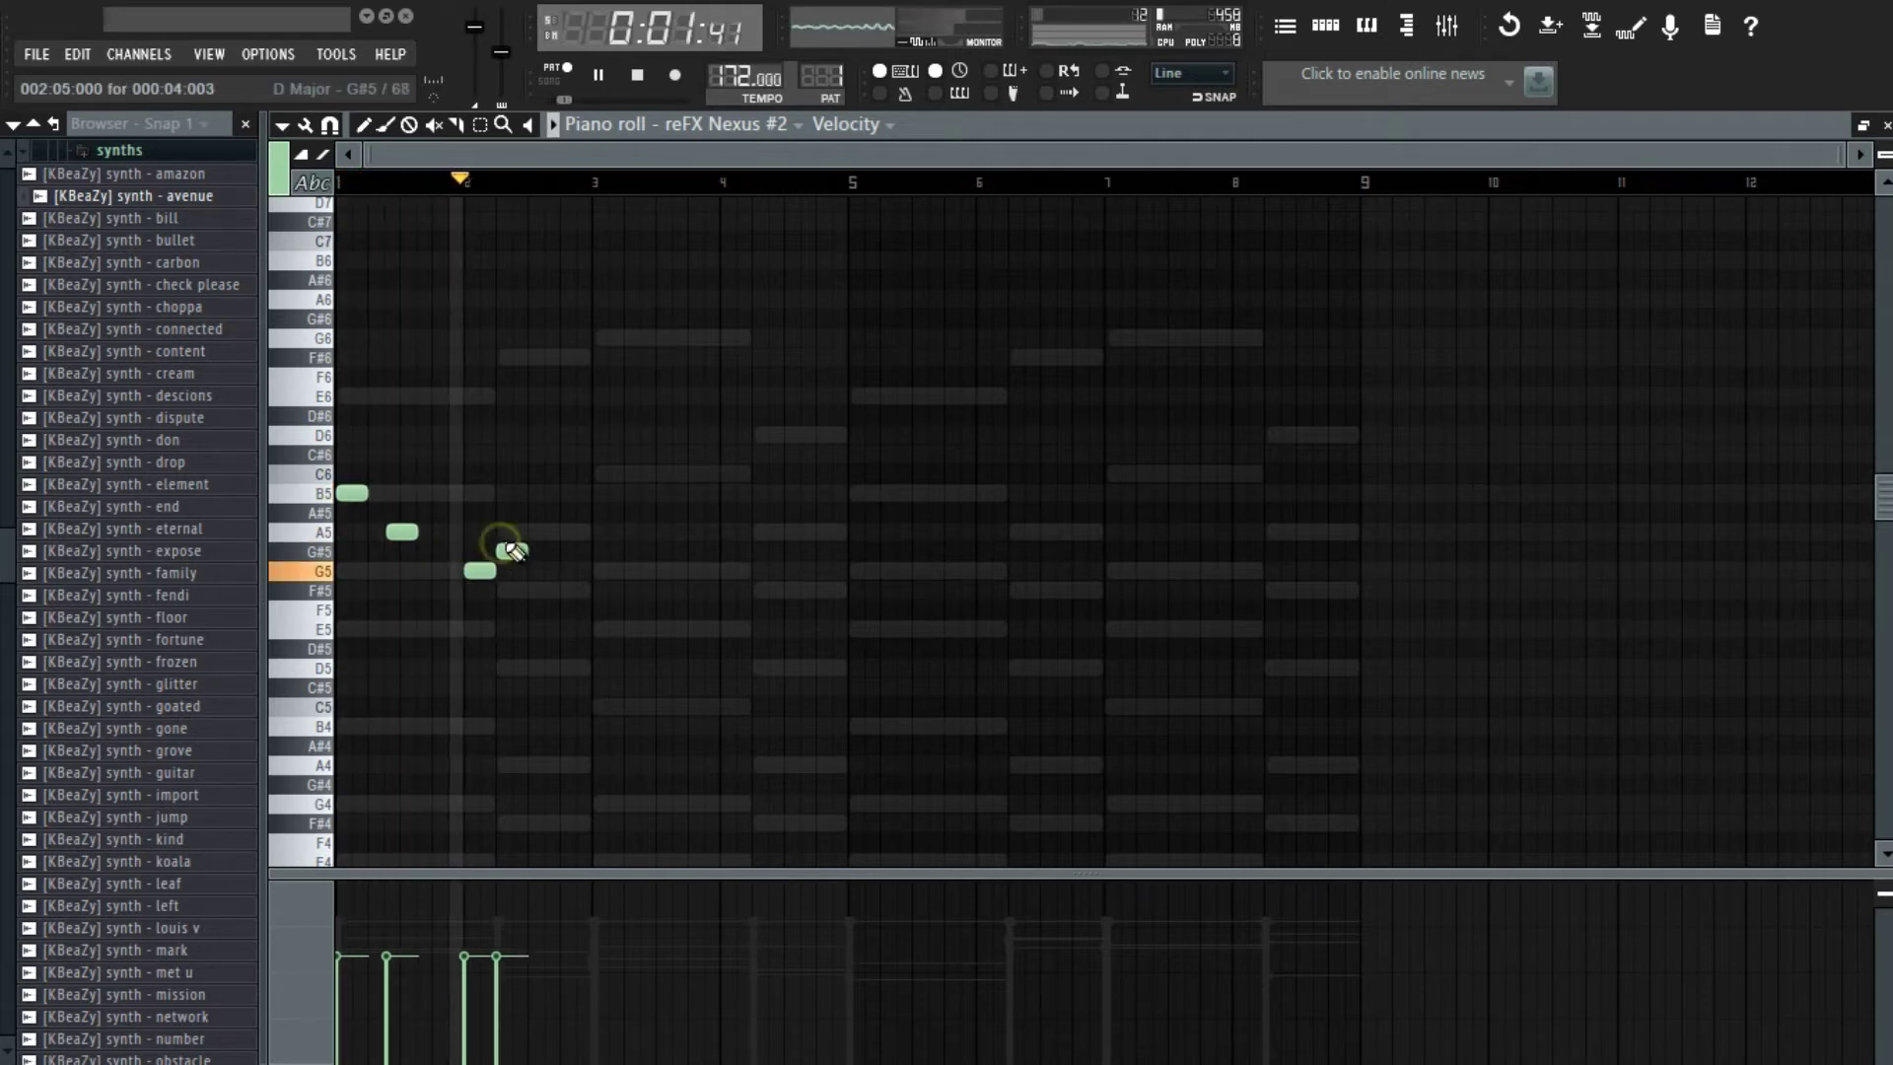
left_click_drag(507, 549, 524, 569)
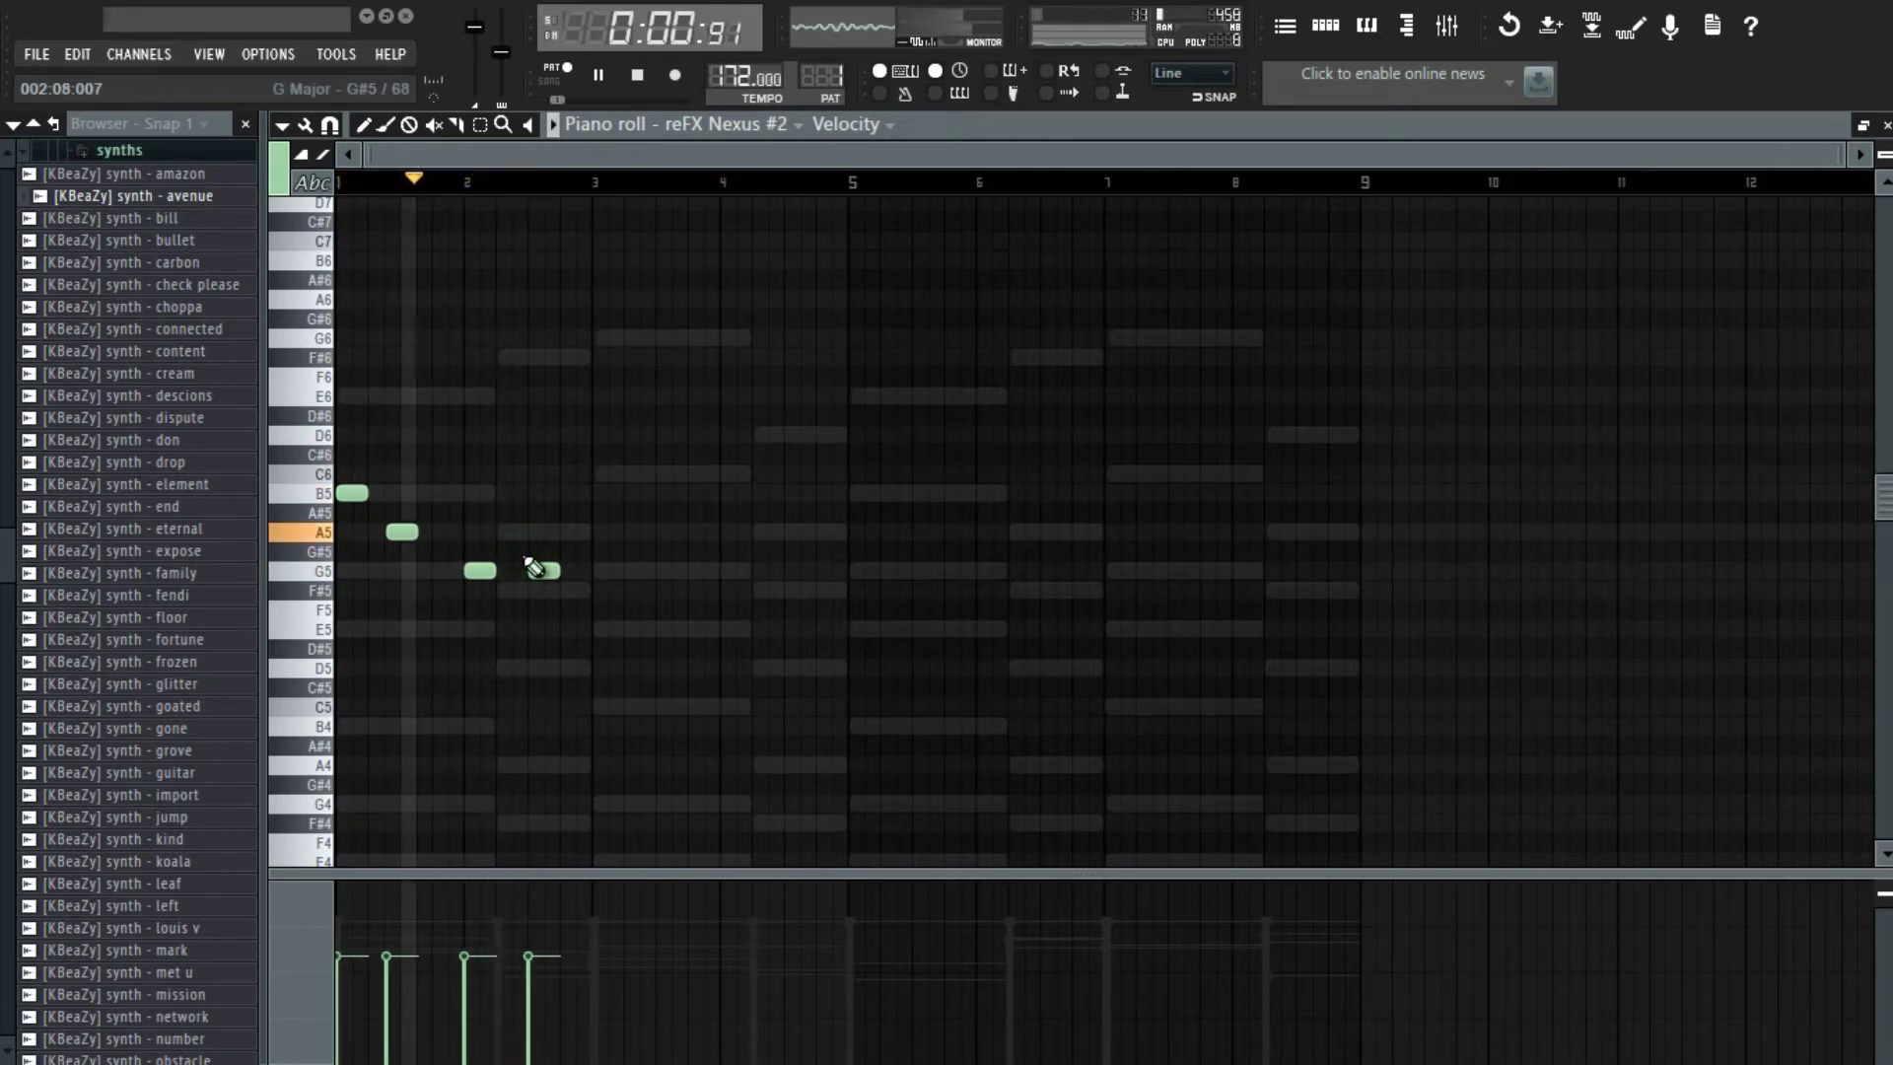
right_click(485, 570)
right_click(537, 572)
key("space")
- Fill bar 2 with consecutive one-beat F#5, G5, F#5 and E5 notes and play the phrase back
left_click(478, 590)
left_click(505, 570)
left_click(533, 589)
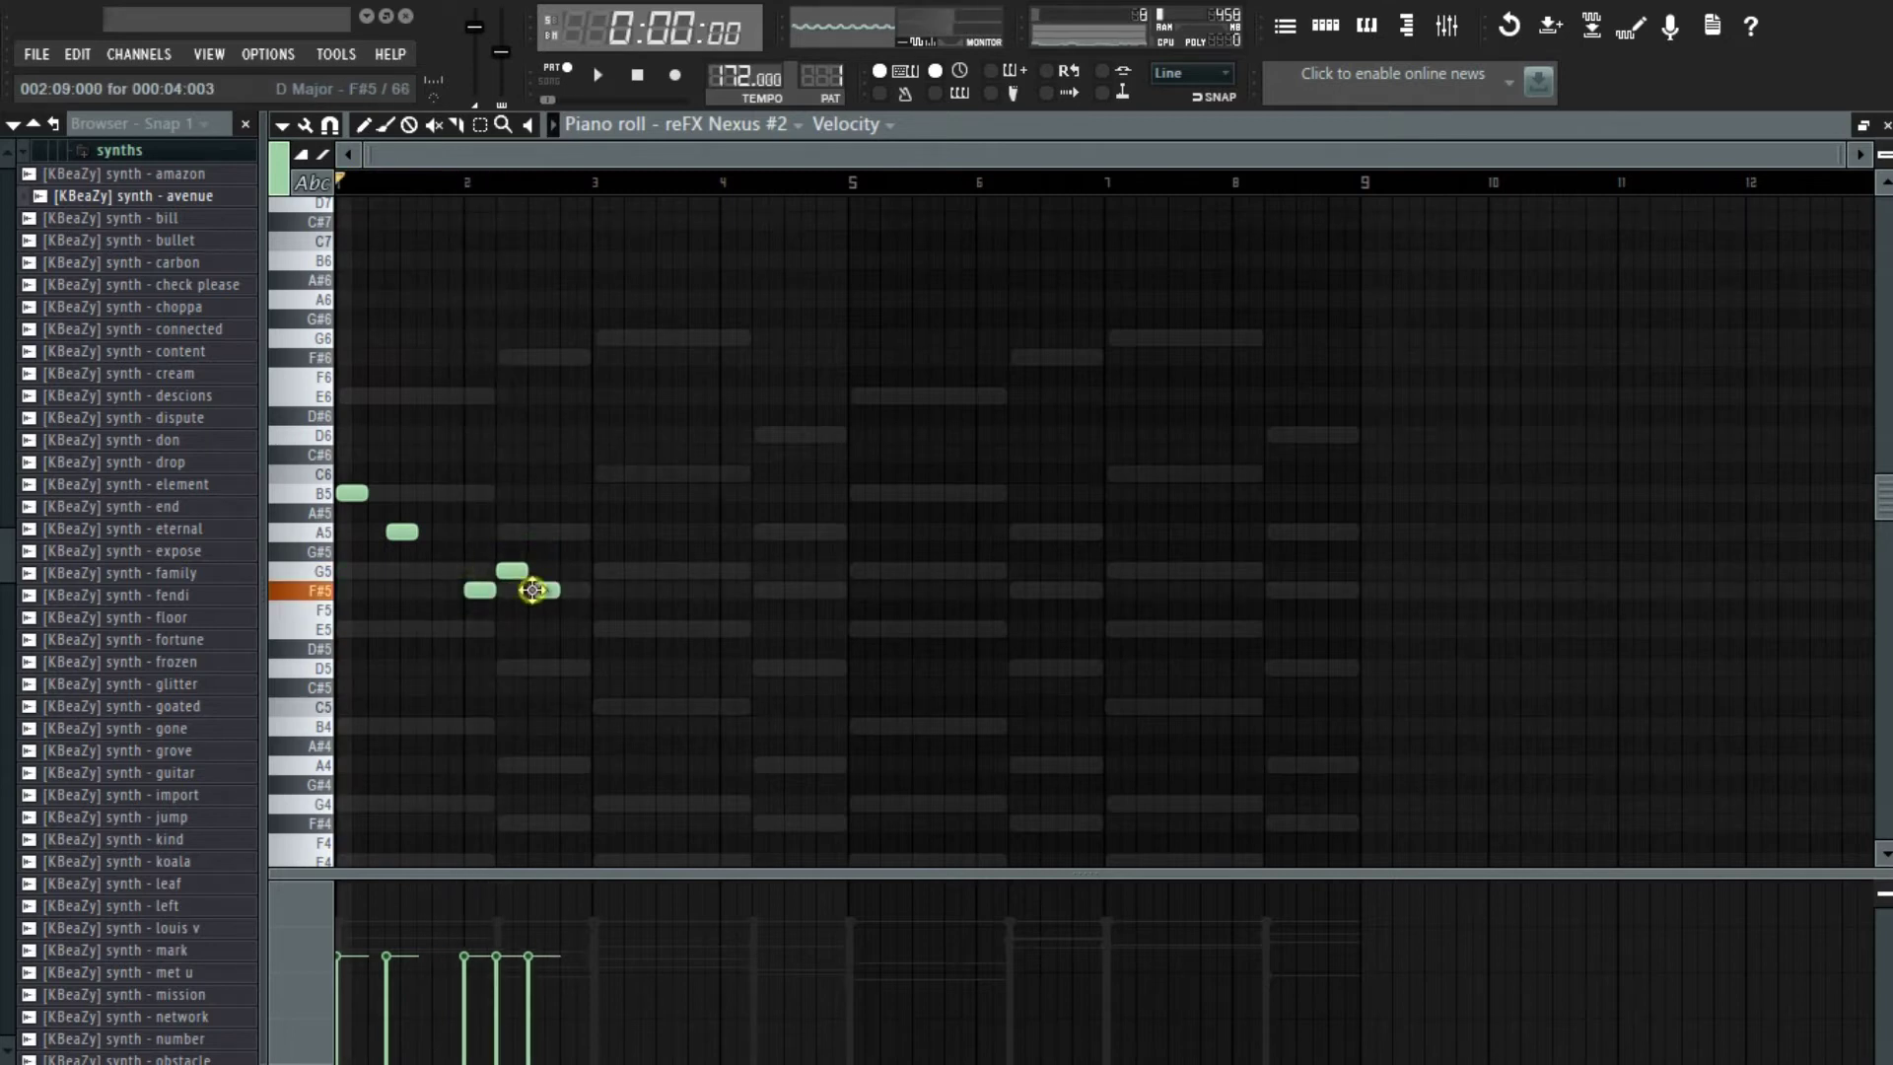
left_click(566, 631)
key("space")
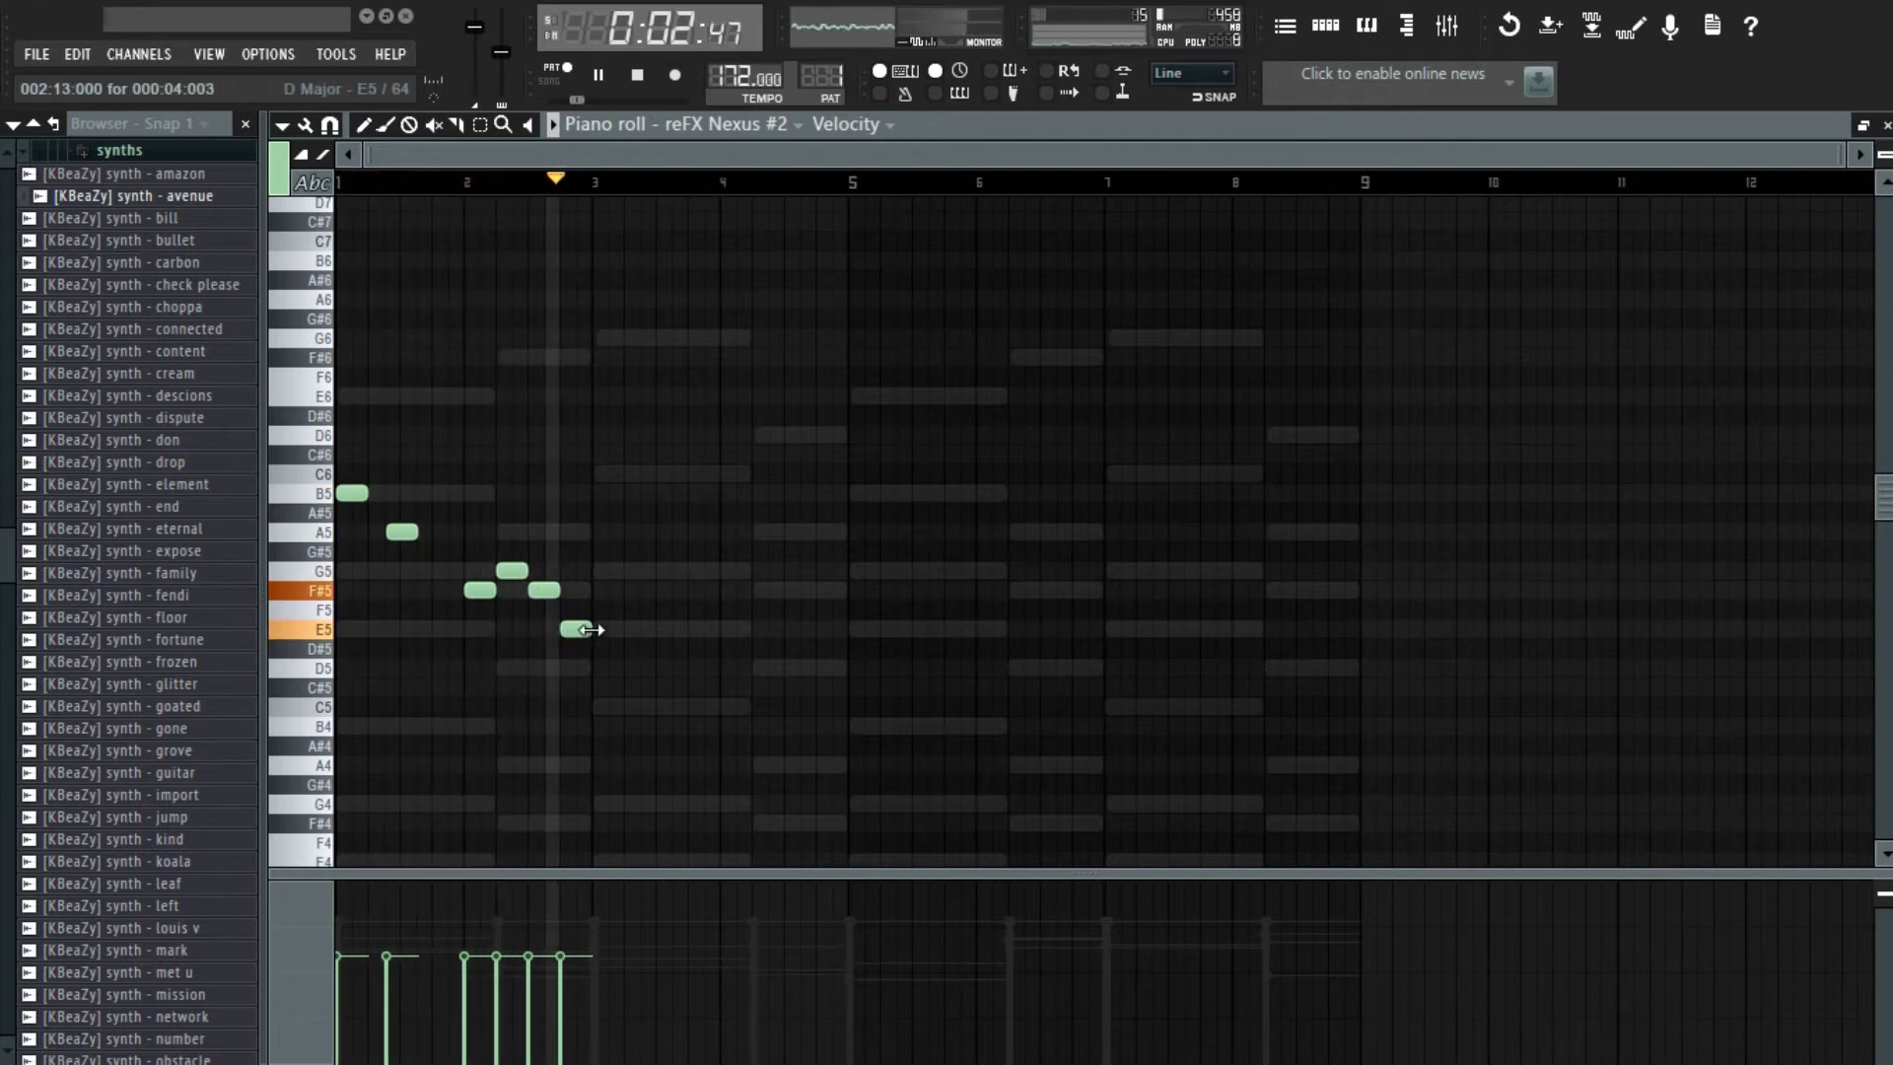
key("space")
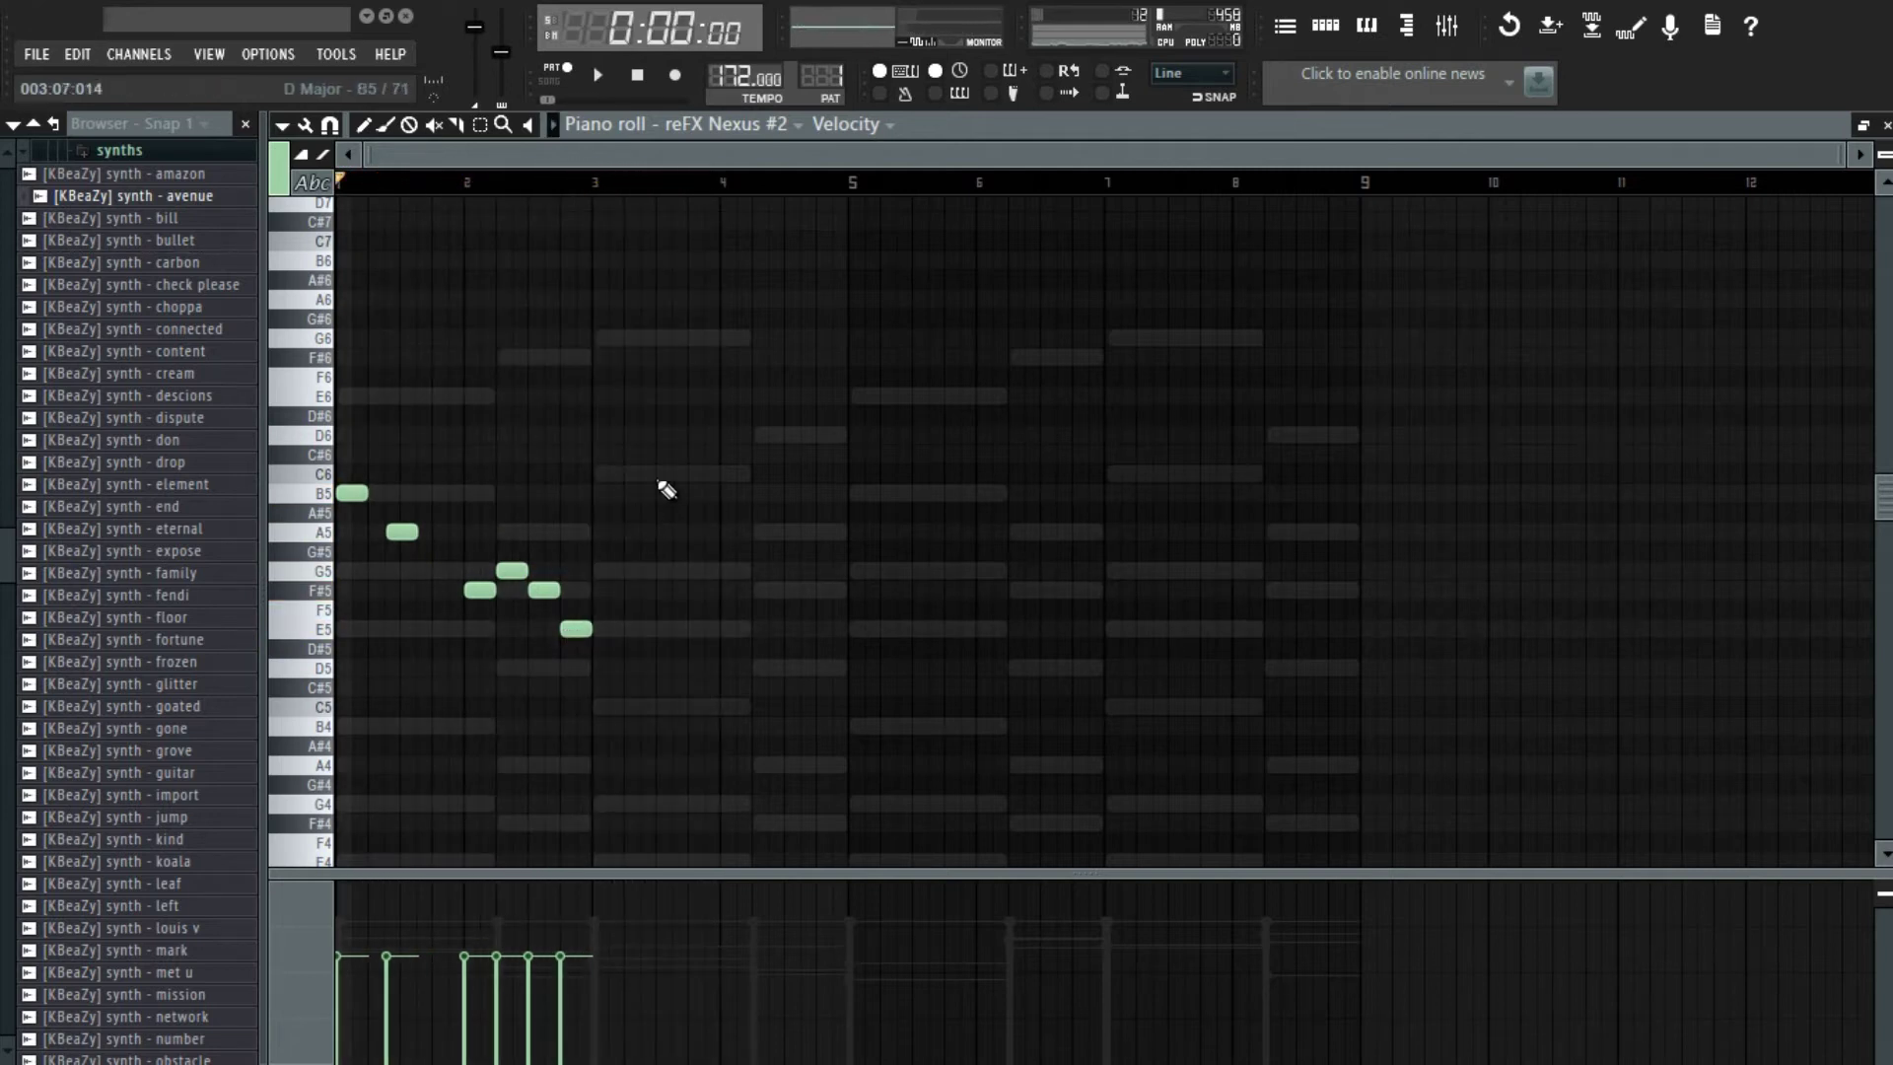
- Place a one-beat B5 note in the middle of bar 3 and audition it with the phrase
left_click(658, 474)
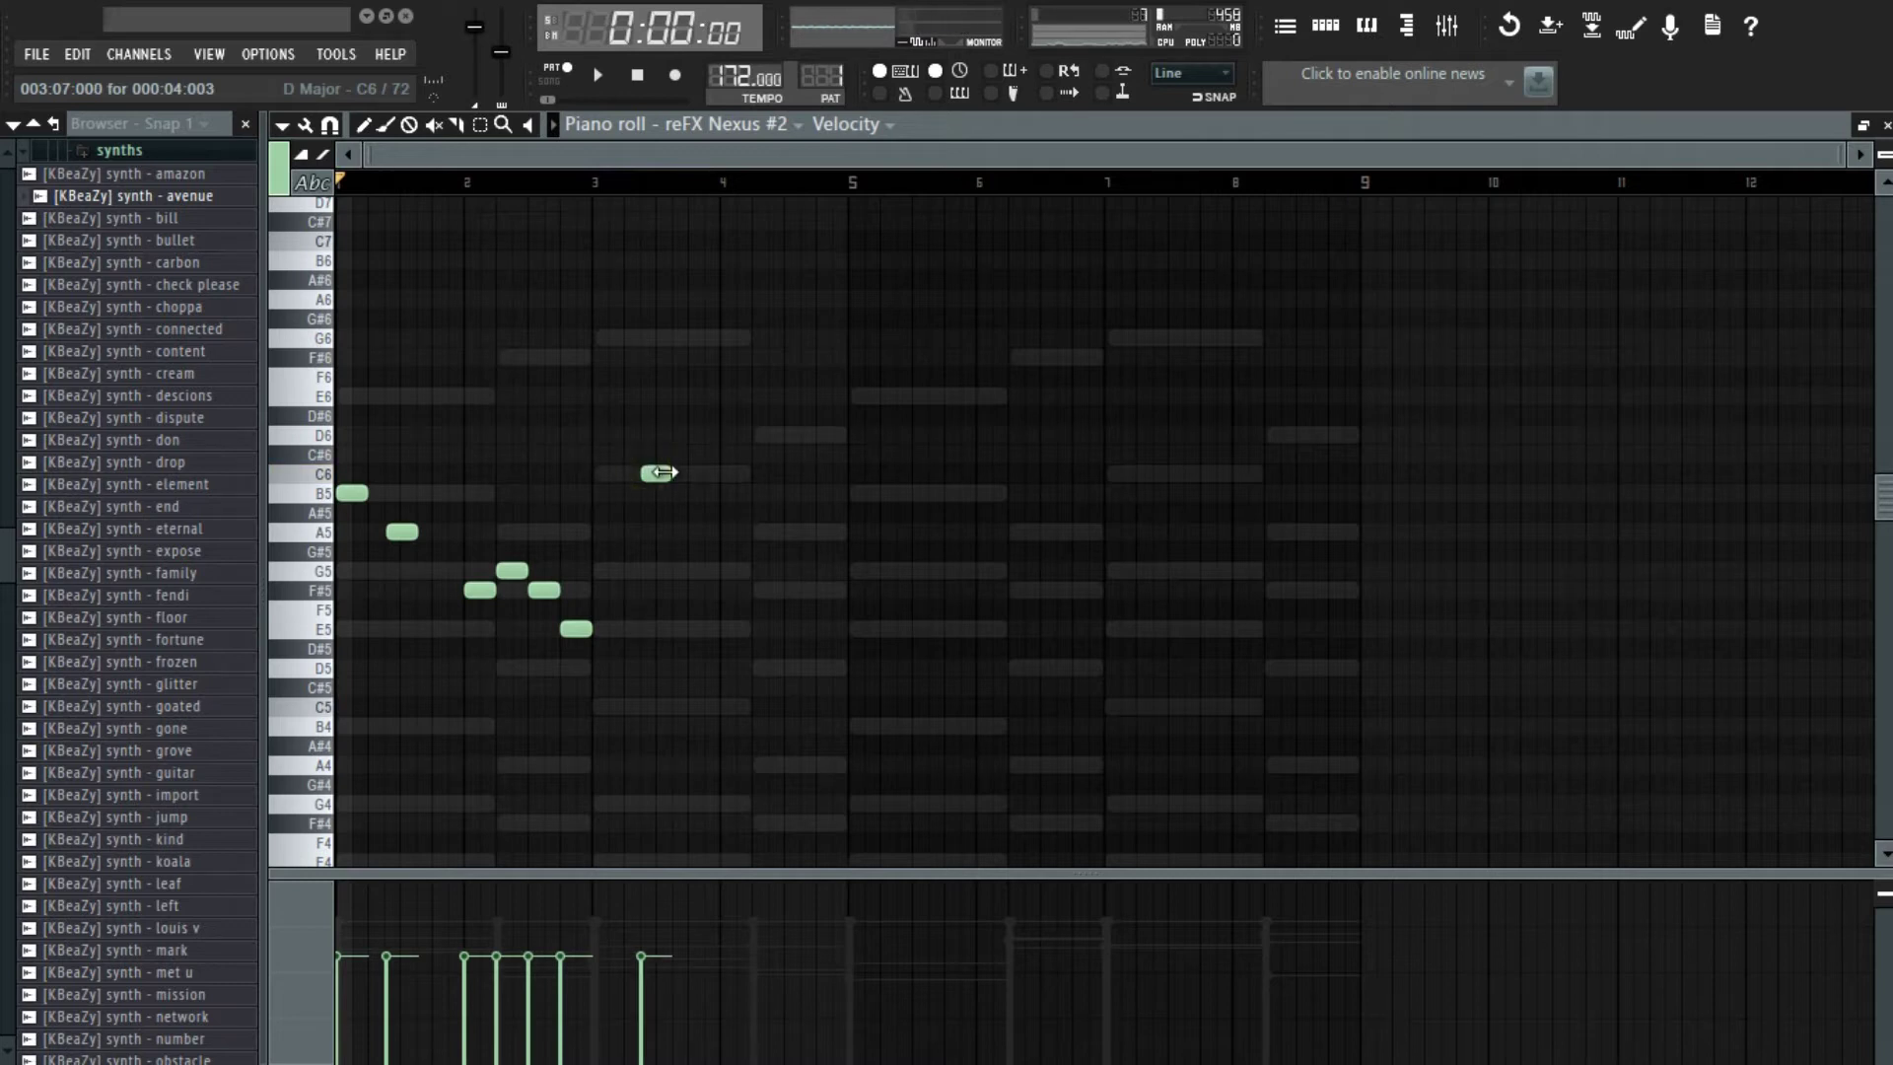
left_click(656, 494)
key("space")
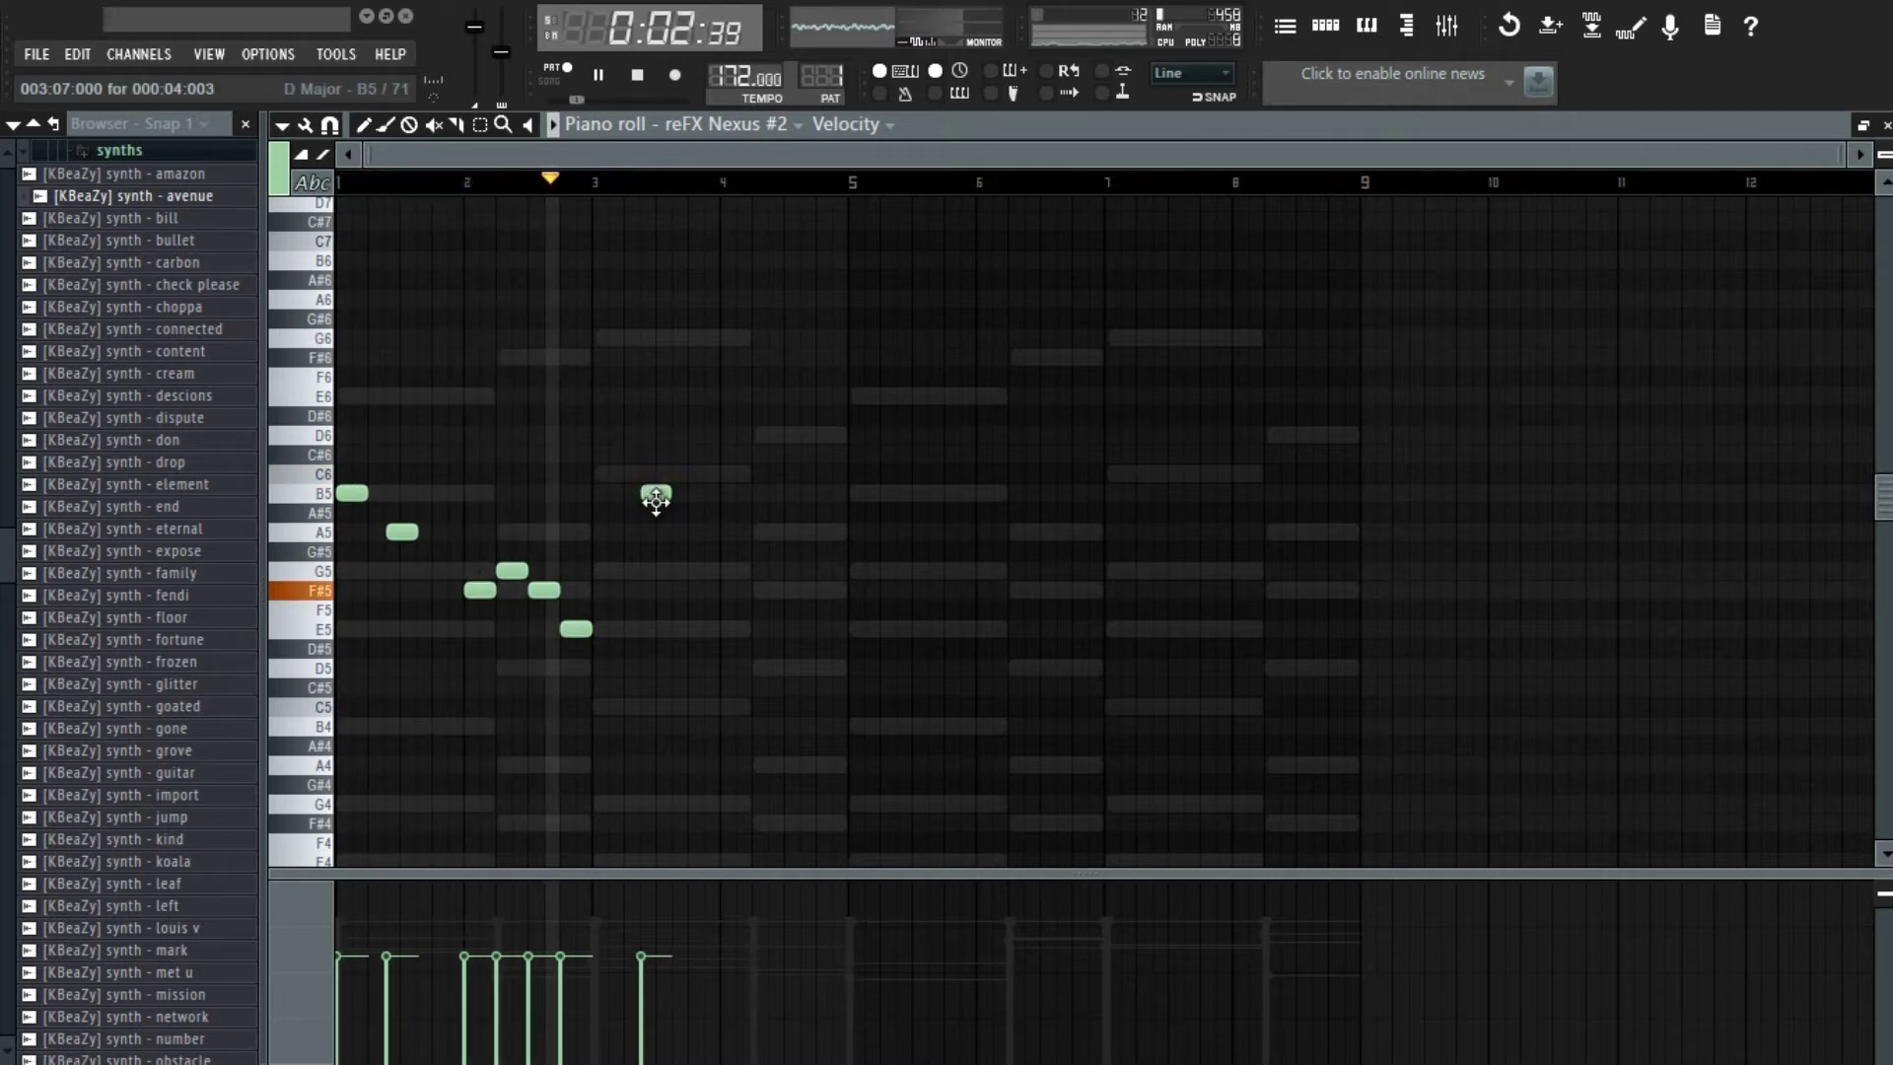
key("space")
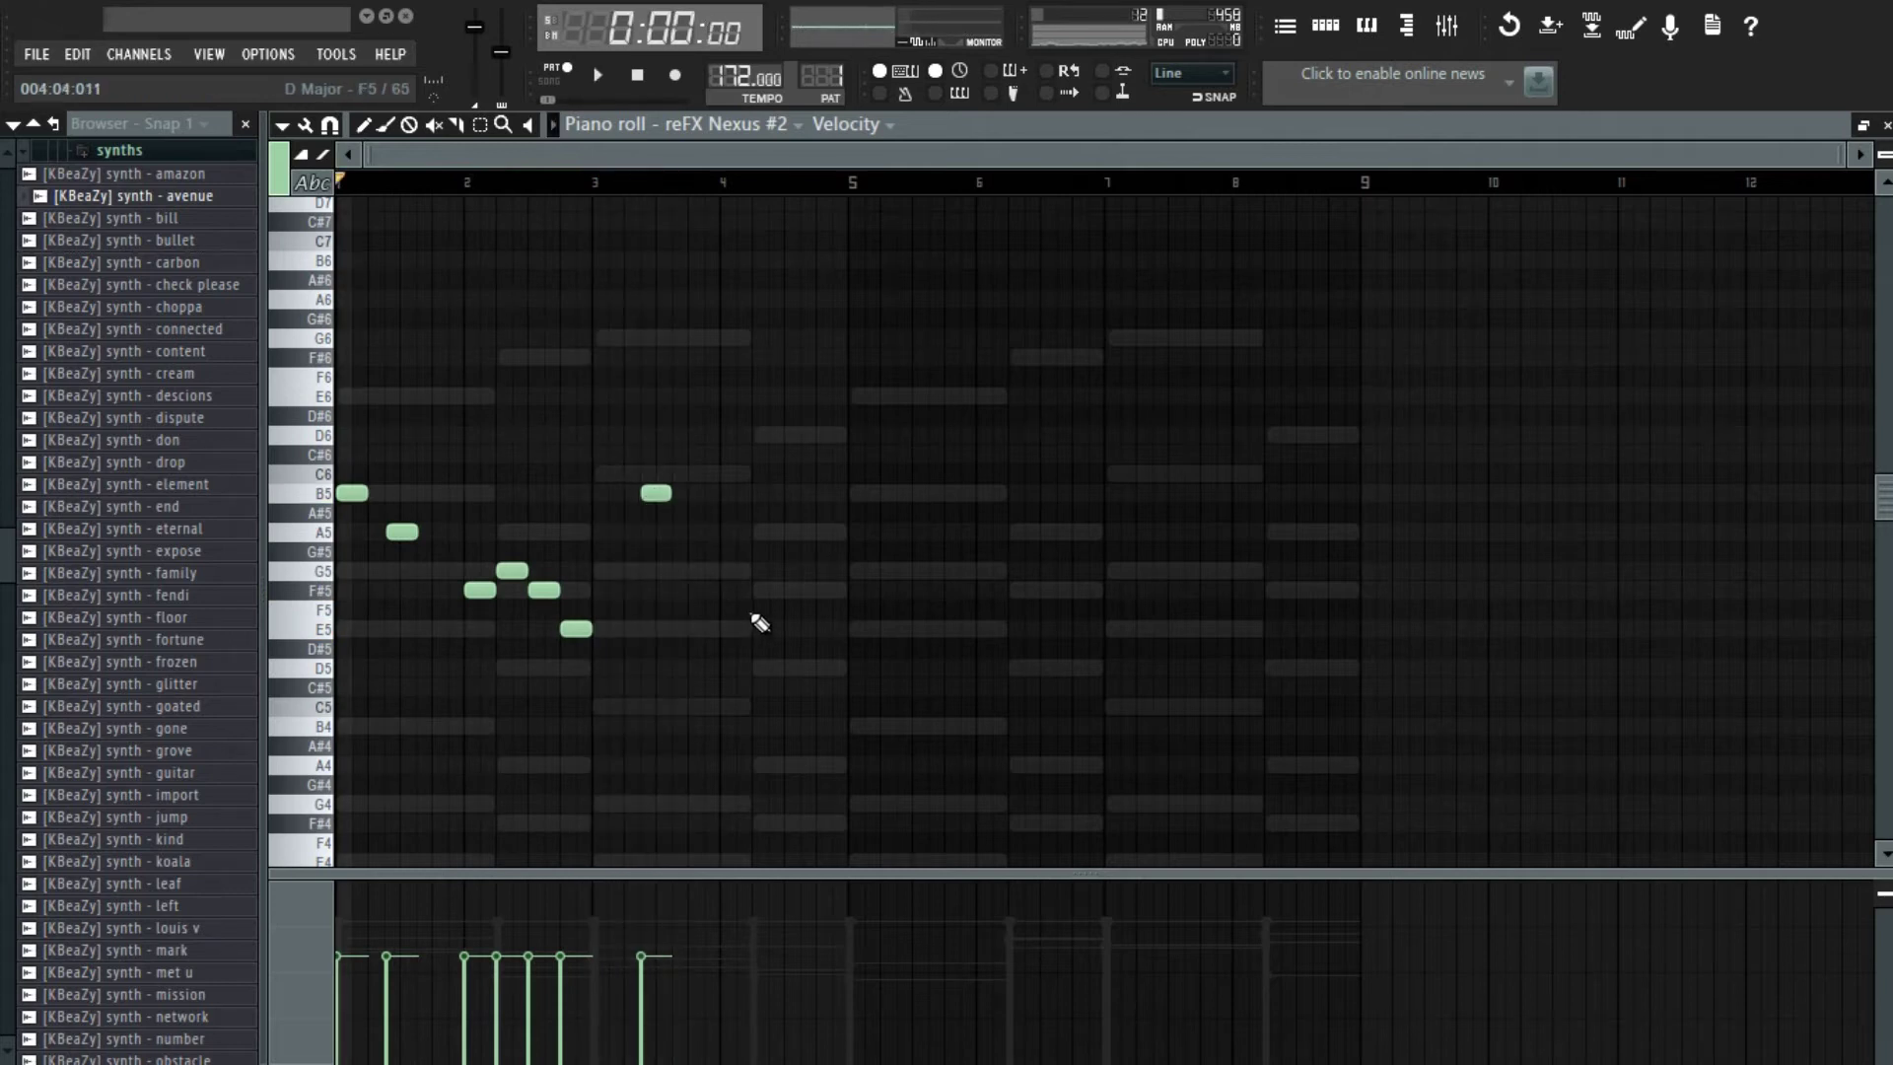
- Fill bar 4 with consecutive one-beat F#5, G5, E6 and B5 notes and play the melody back
left_click(736, 591)
left_click(761, 570)
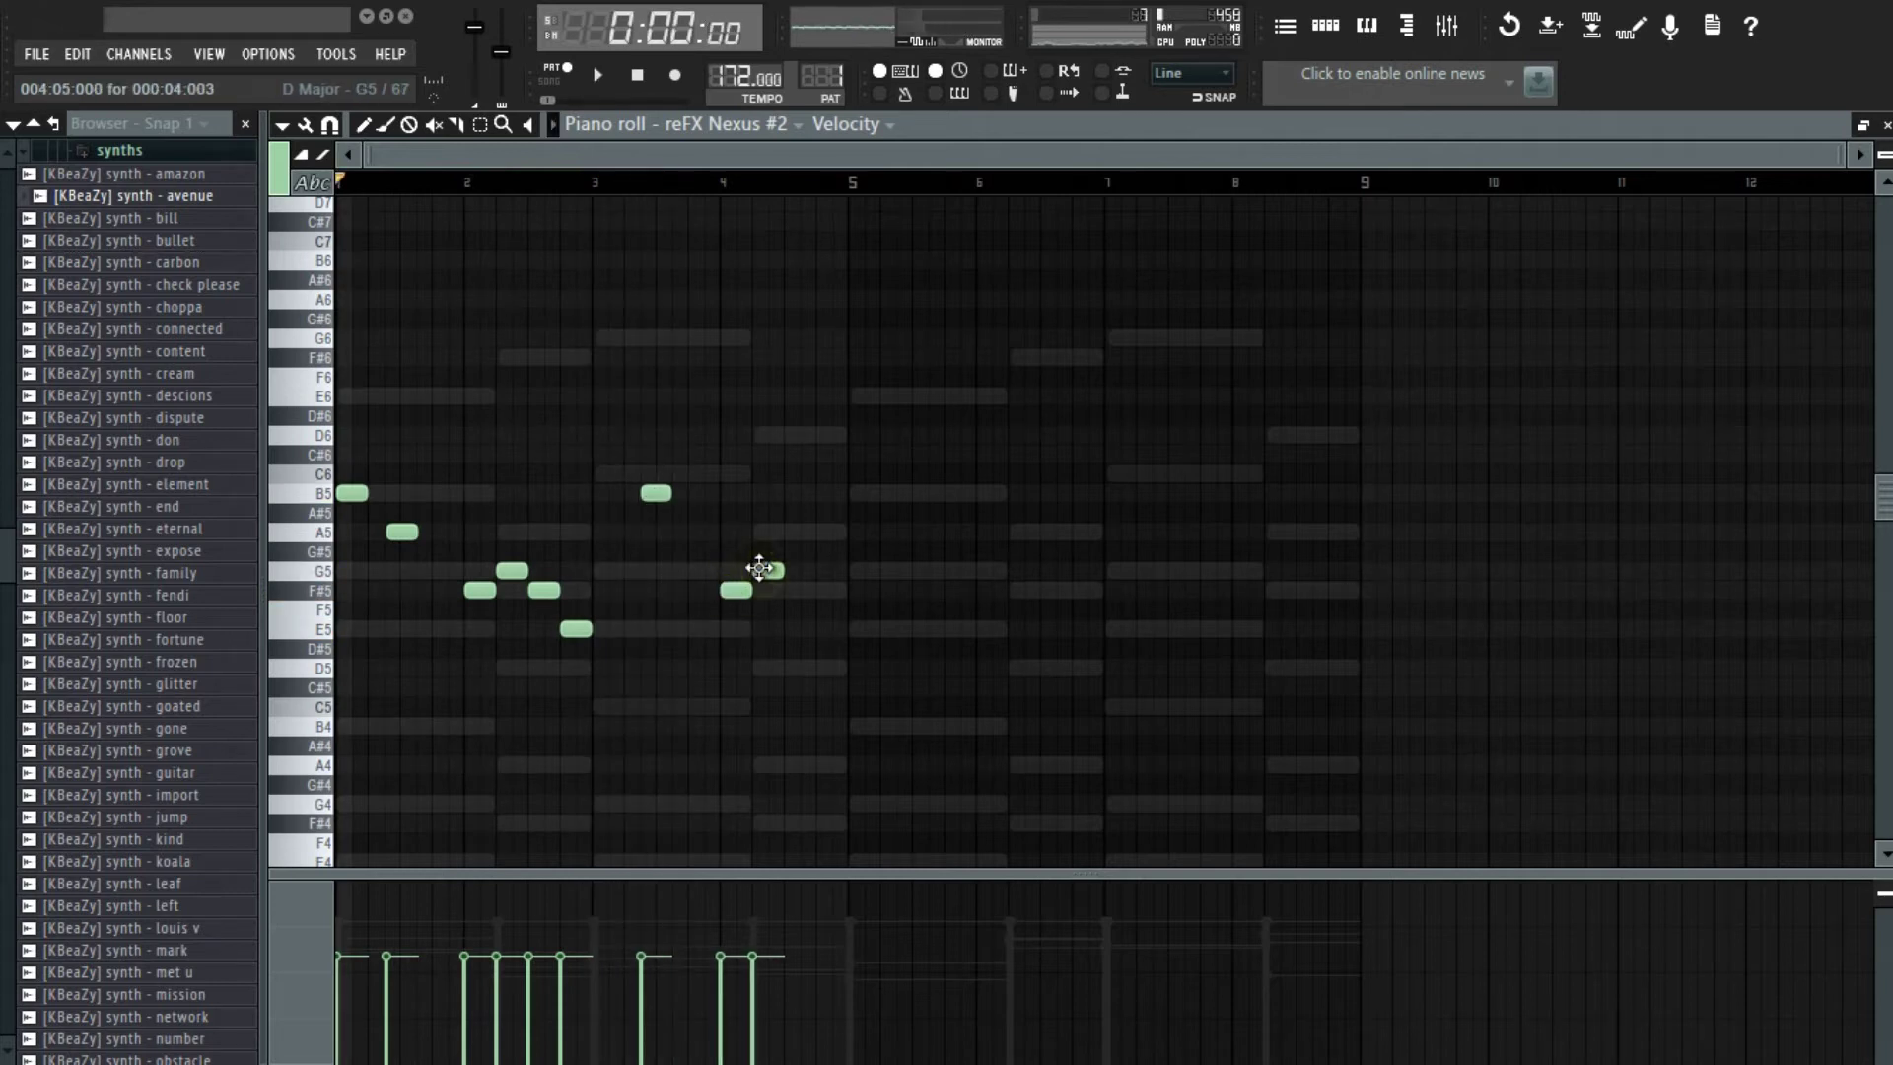
left_click(794, 433)
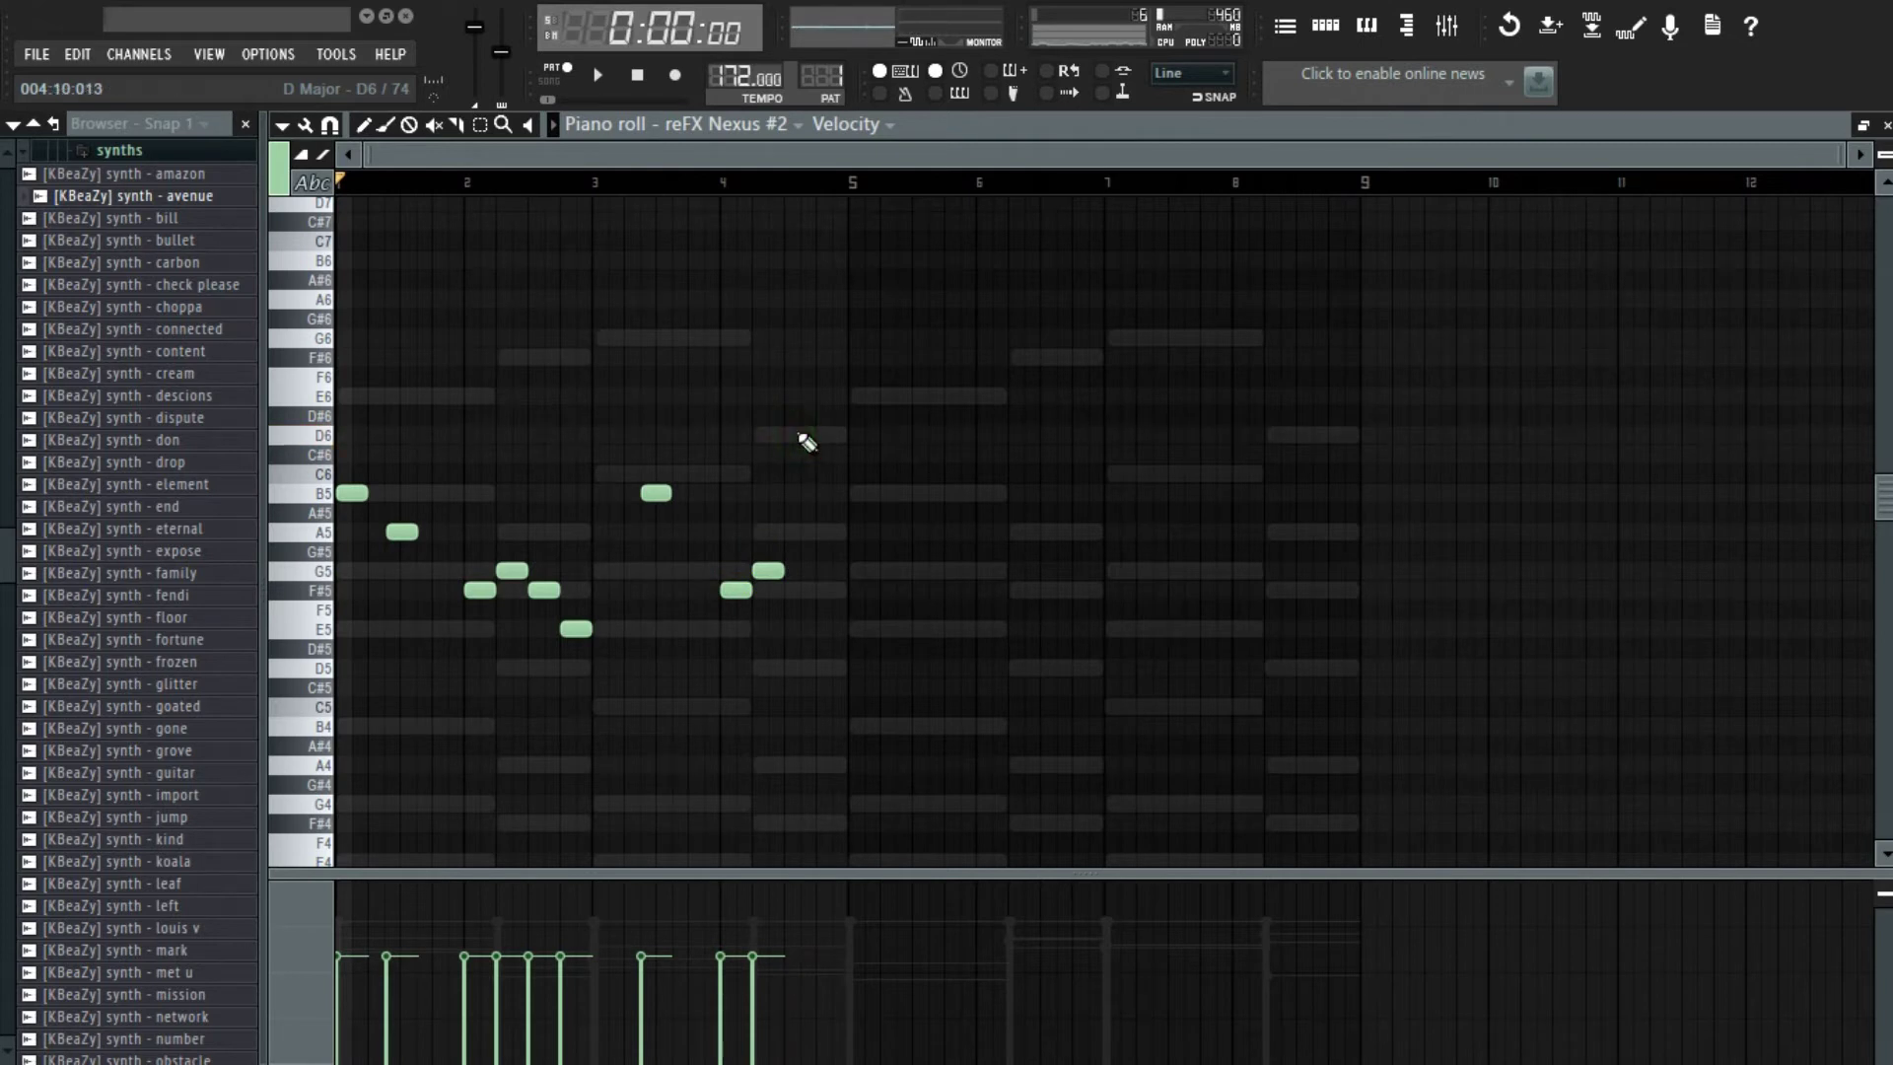
left_click(789, 396)
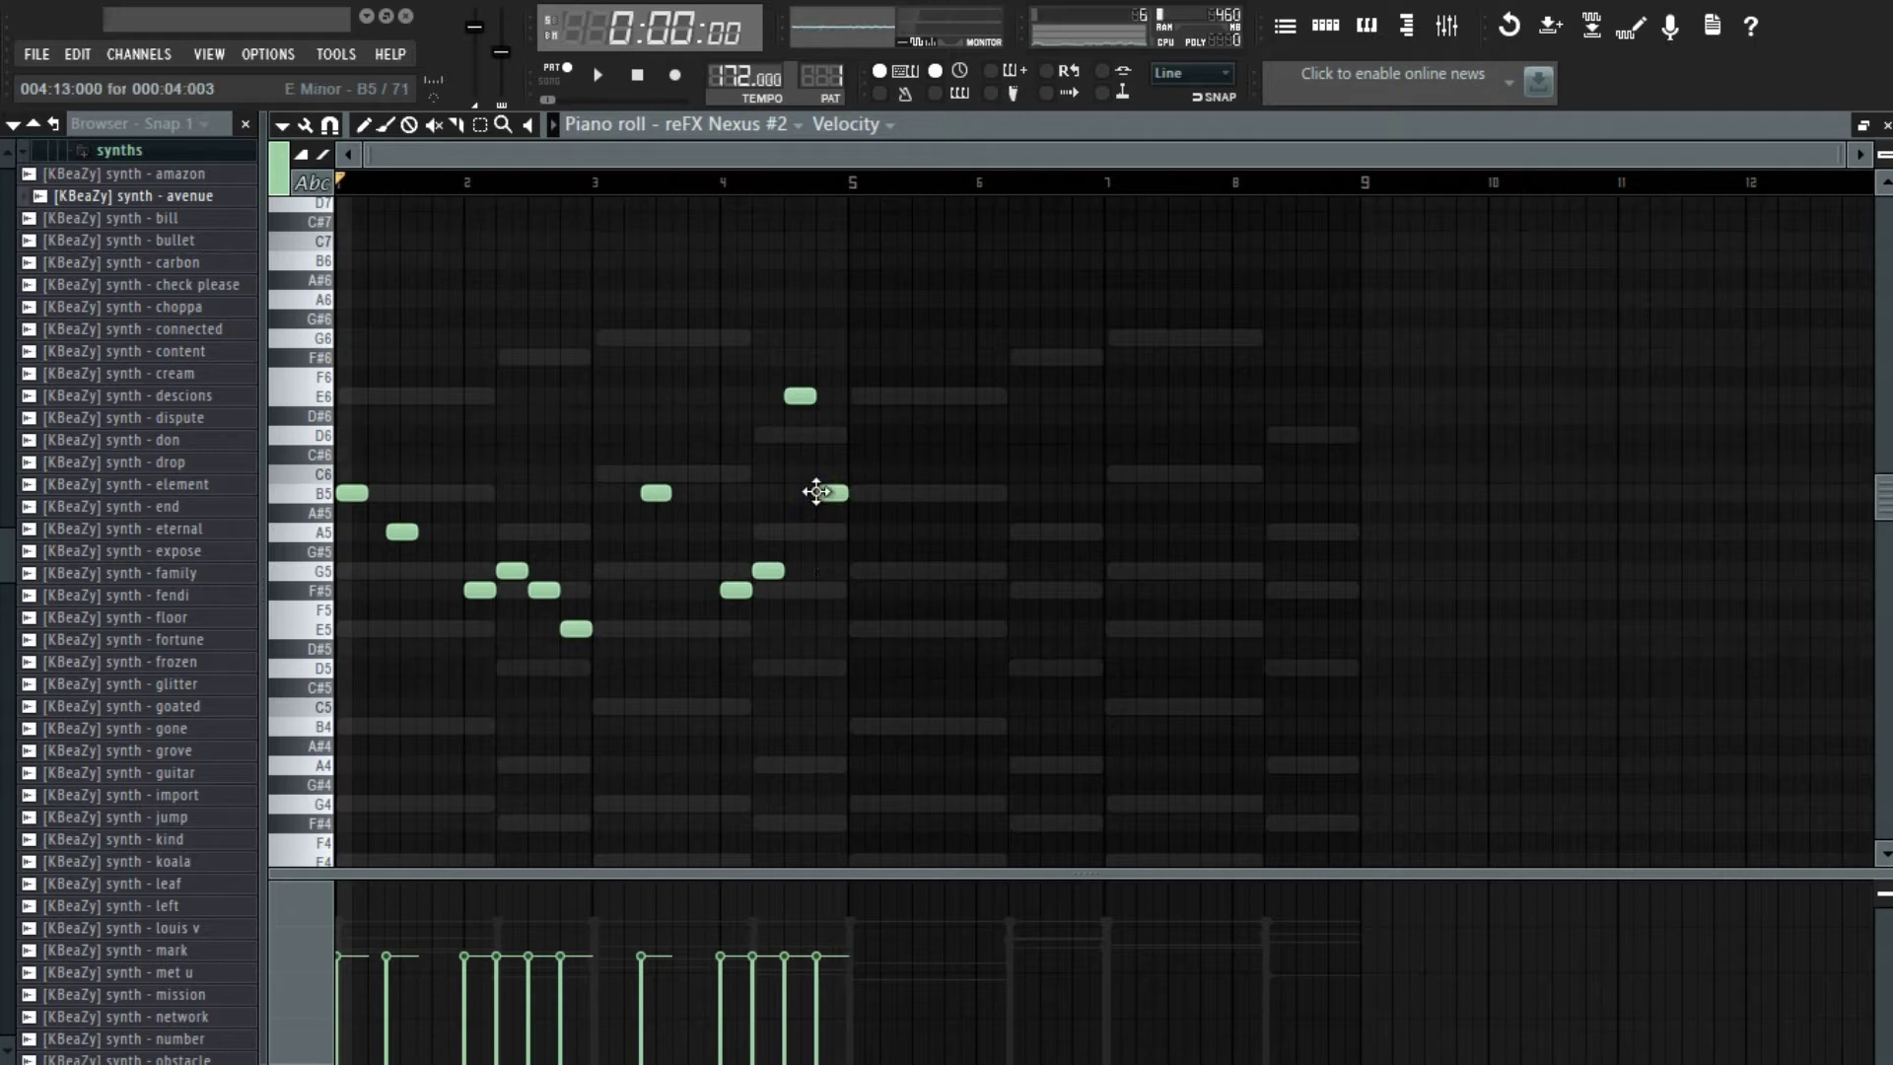
key("space")
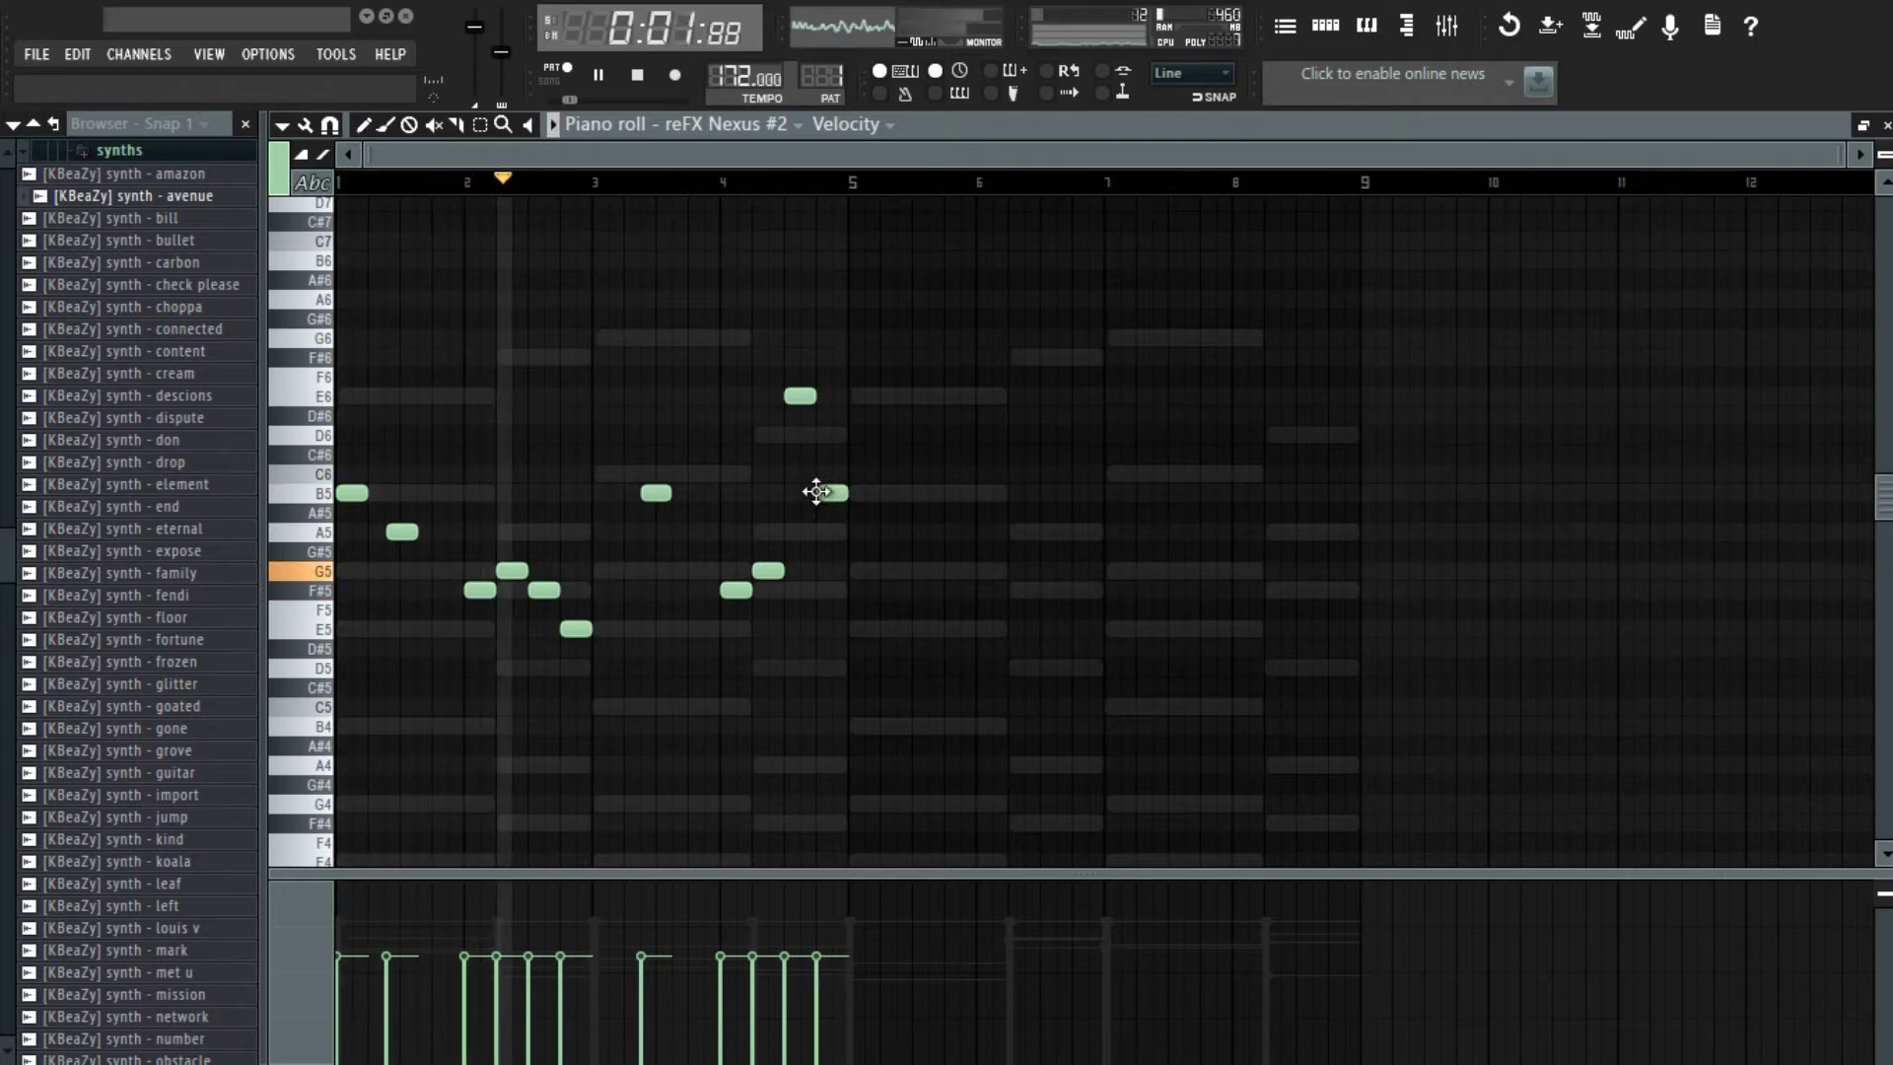
- Duplicate the four-bar lead melody into bars 5 to 8 while listening to it
key("ctrl+b")
left_click(861, 588)
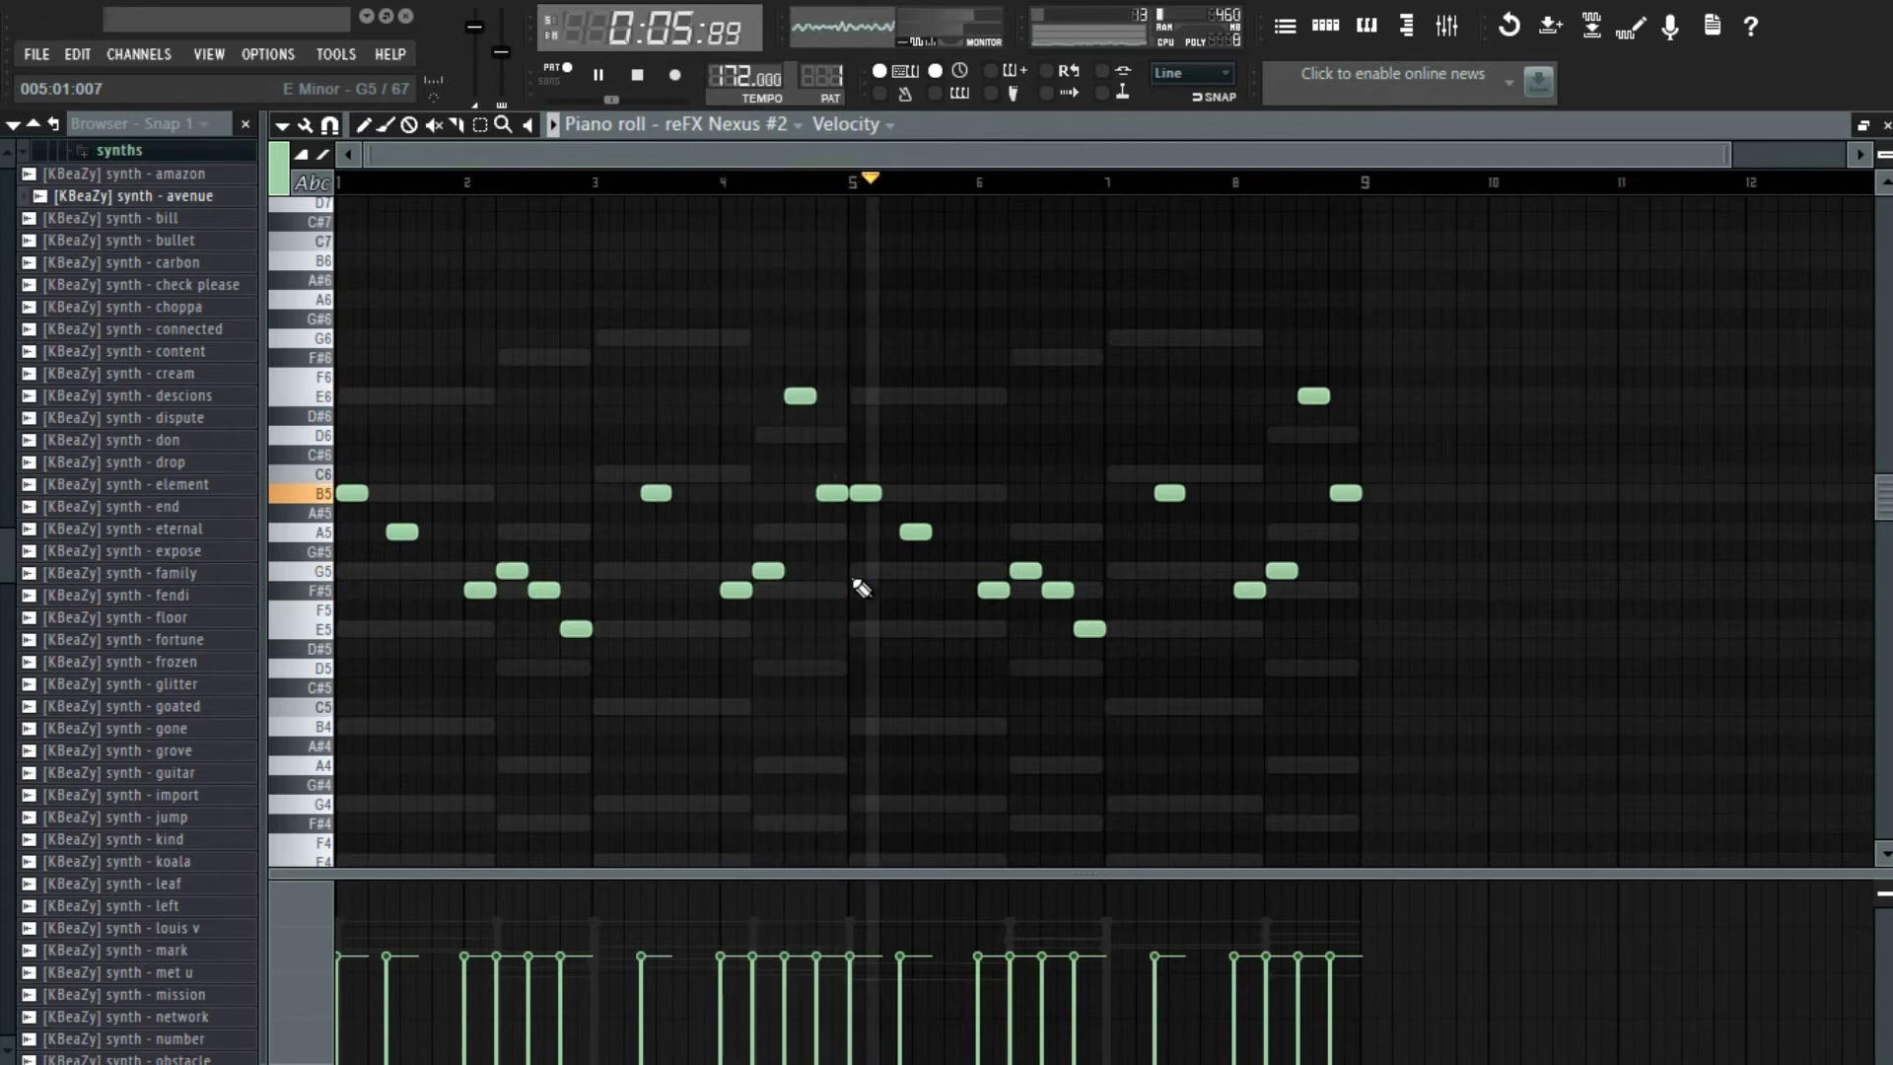
key("space")
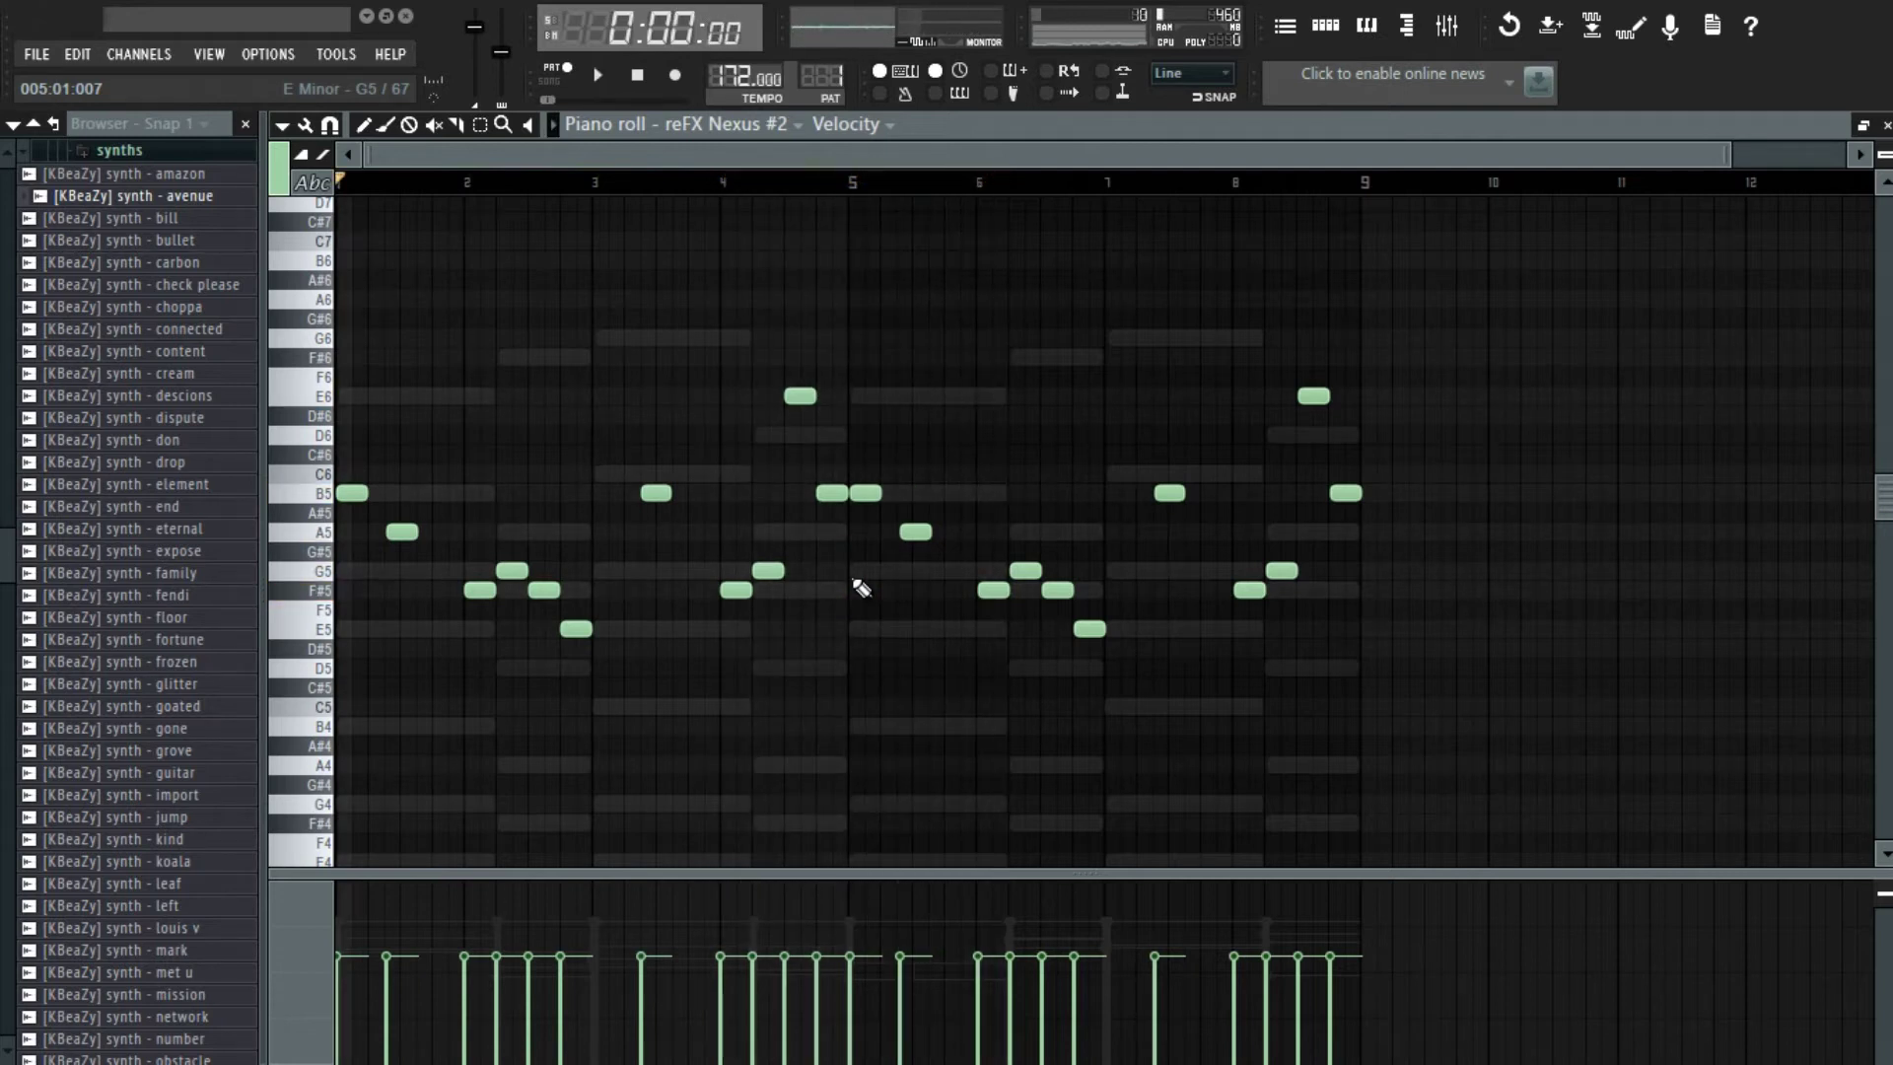
- Transpose the whole lead melody up one octave, raise the velocity of all its notes and audition it
scroll(861, 588, "up", 2)
key("space")
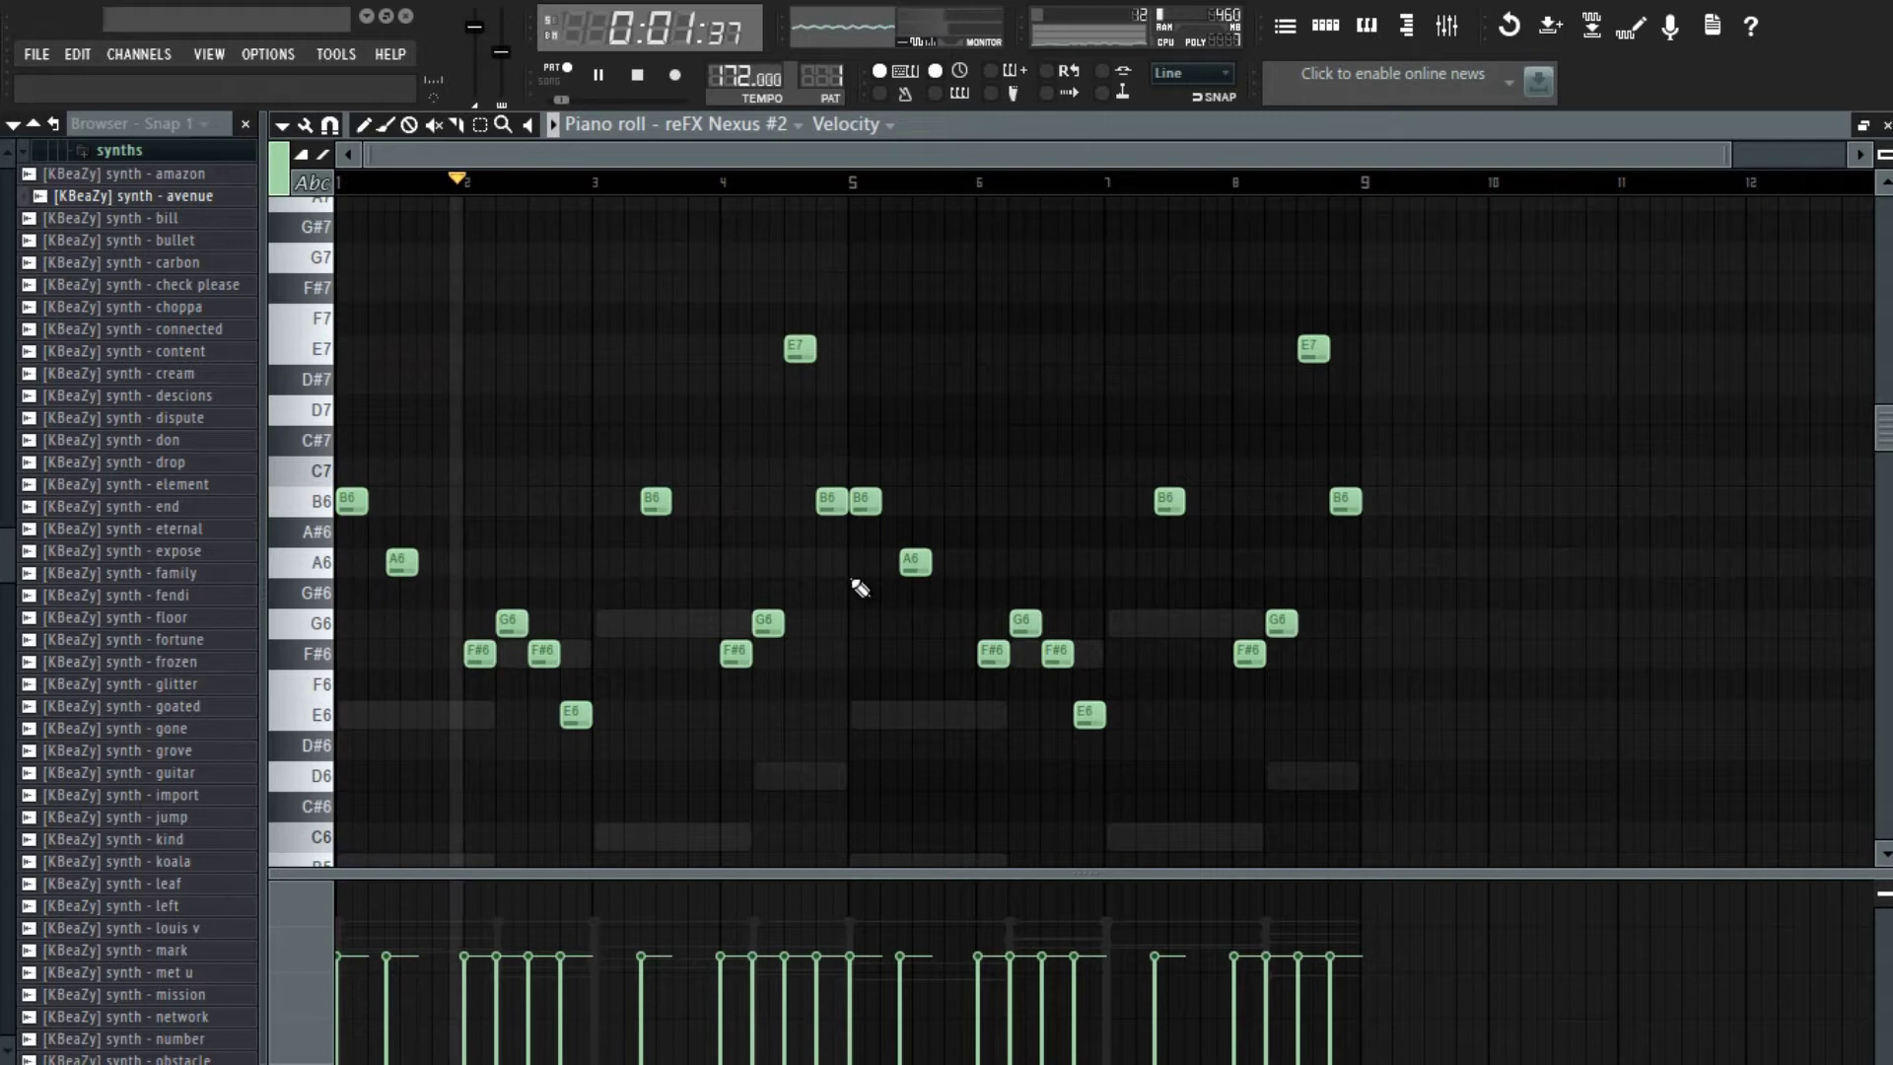
key("ctrl+a")
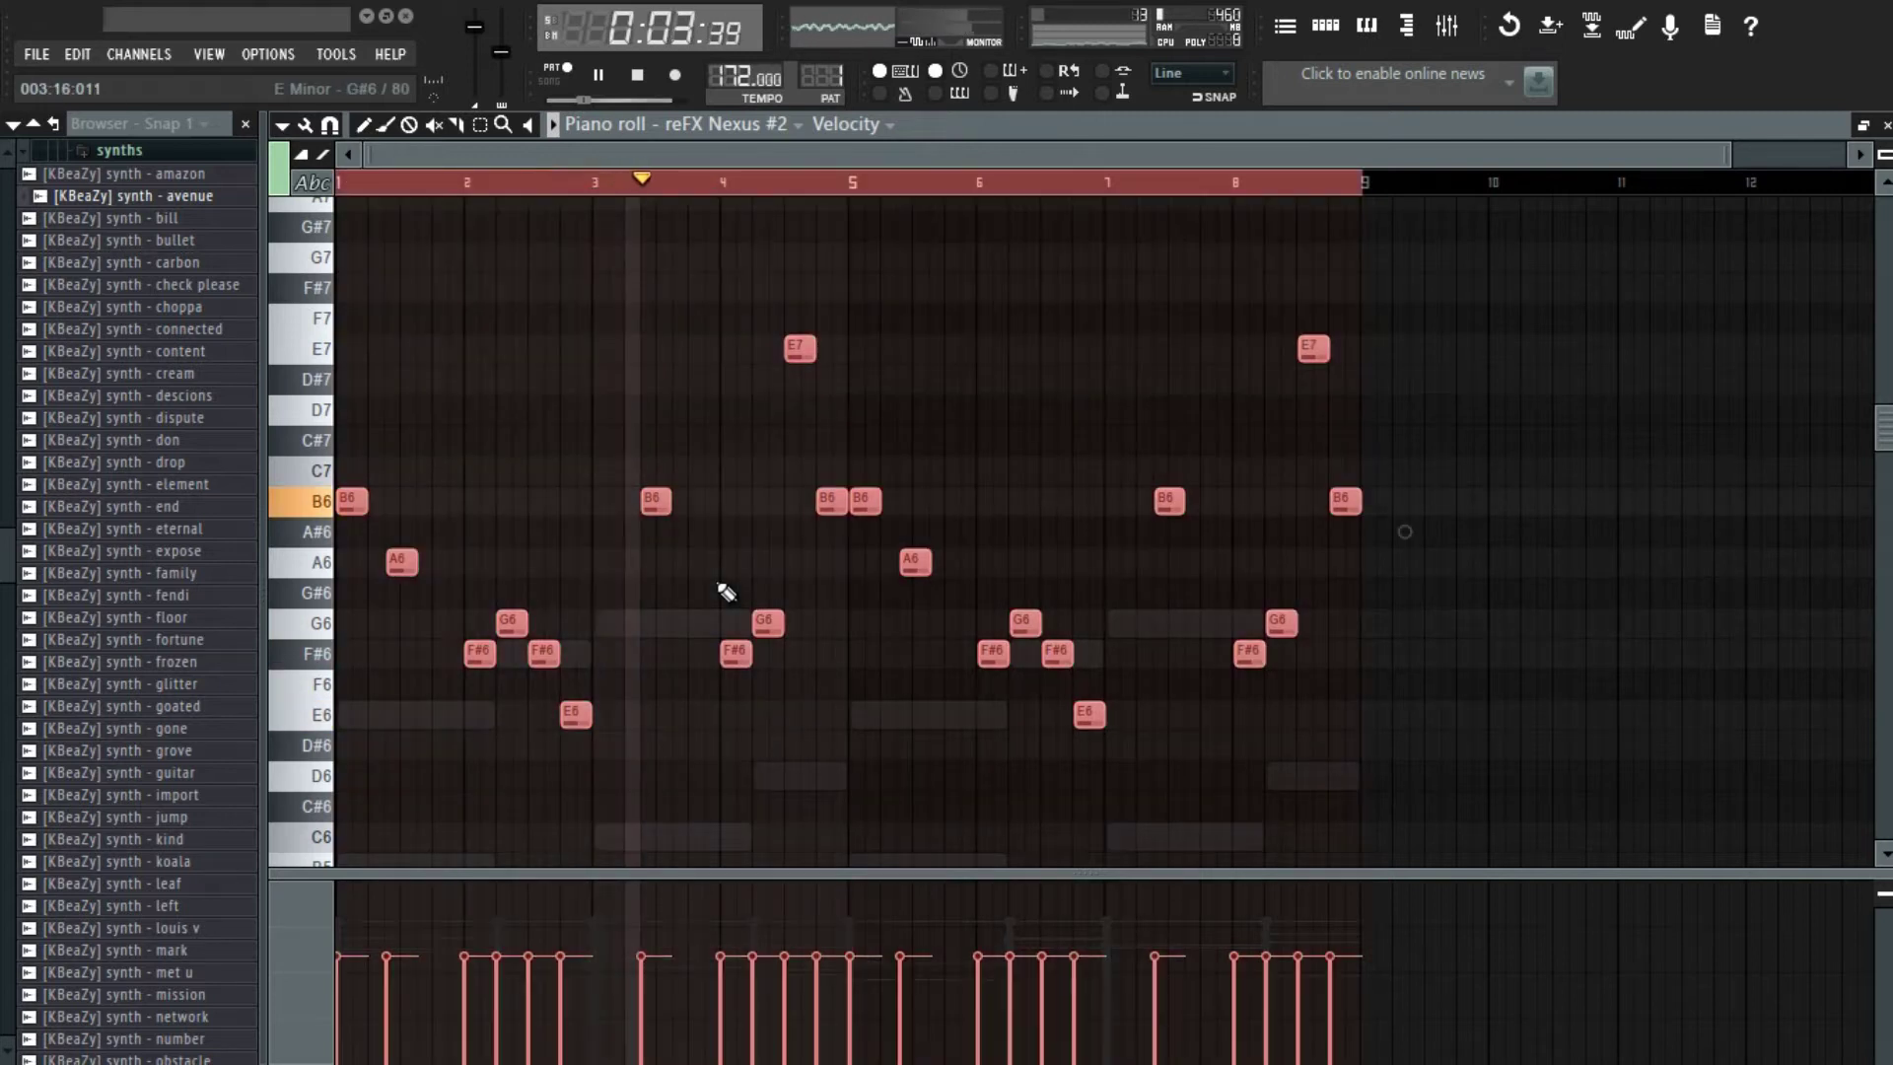
key("ctrl+d")
key("space")
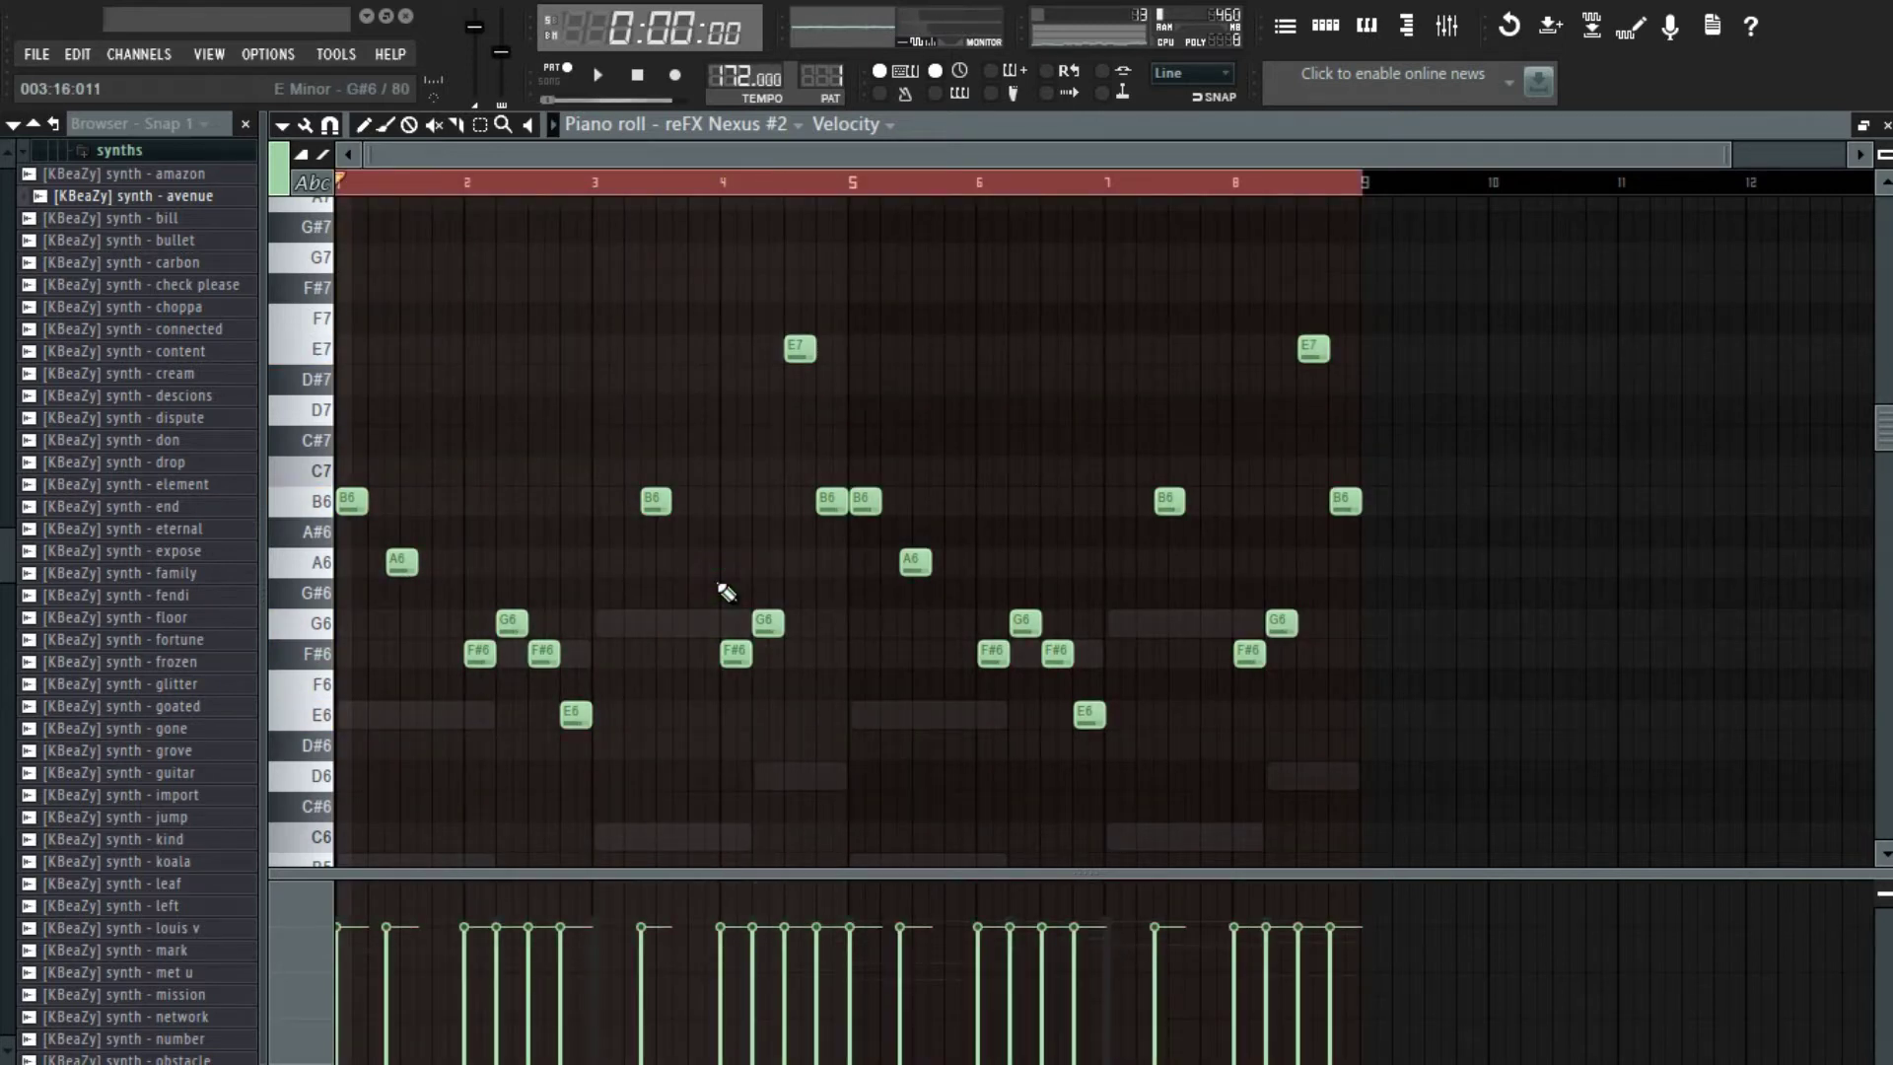
- Find the [KBeaZy] bell - straight one-shot in the bells folder and add it as a new channel
key("F7")
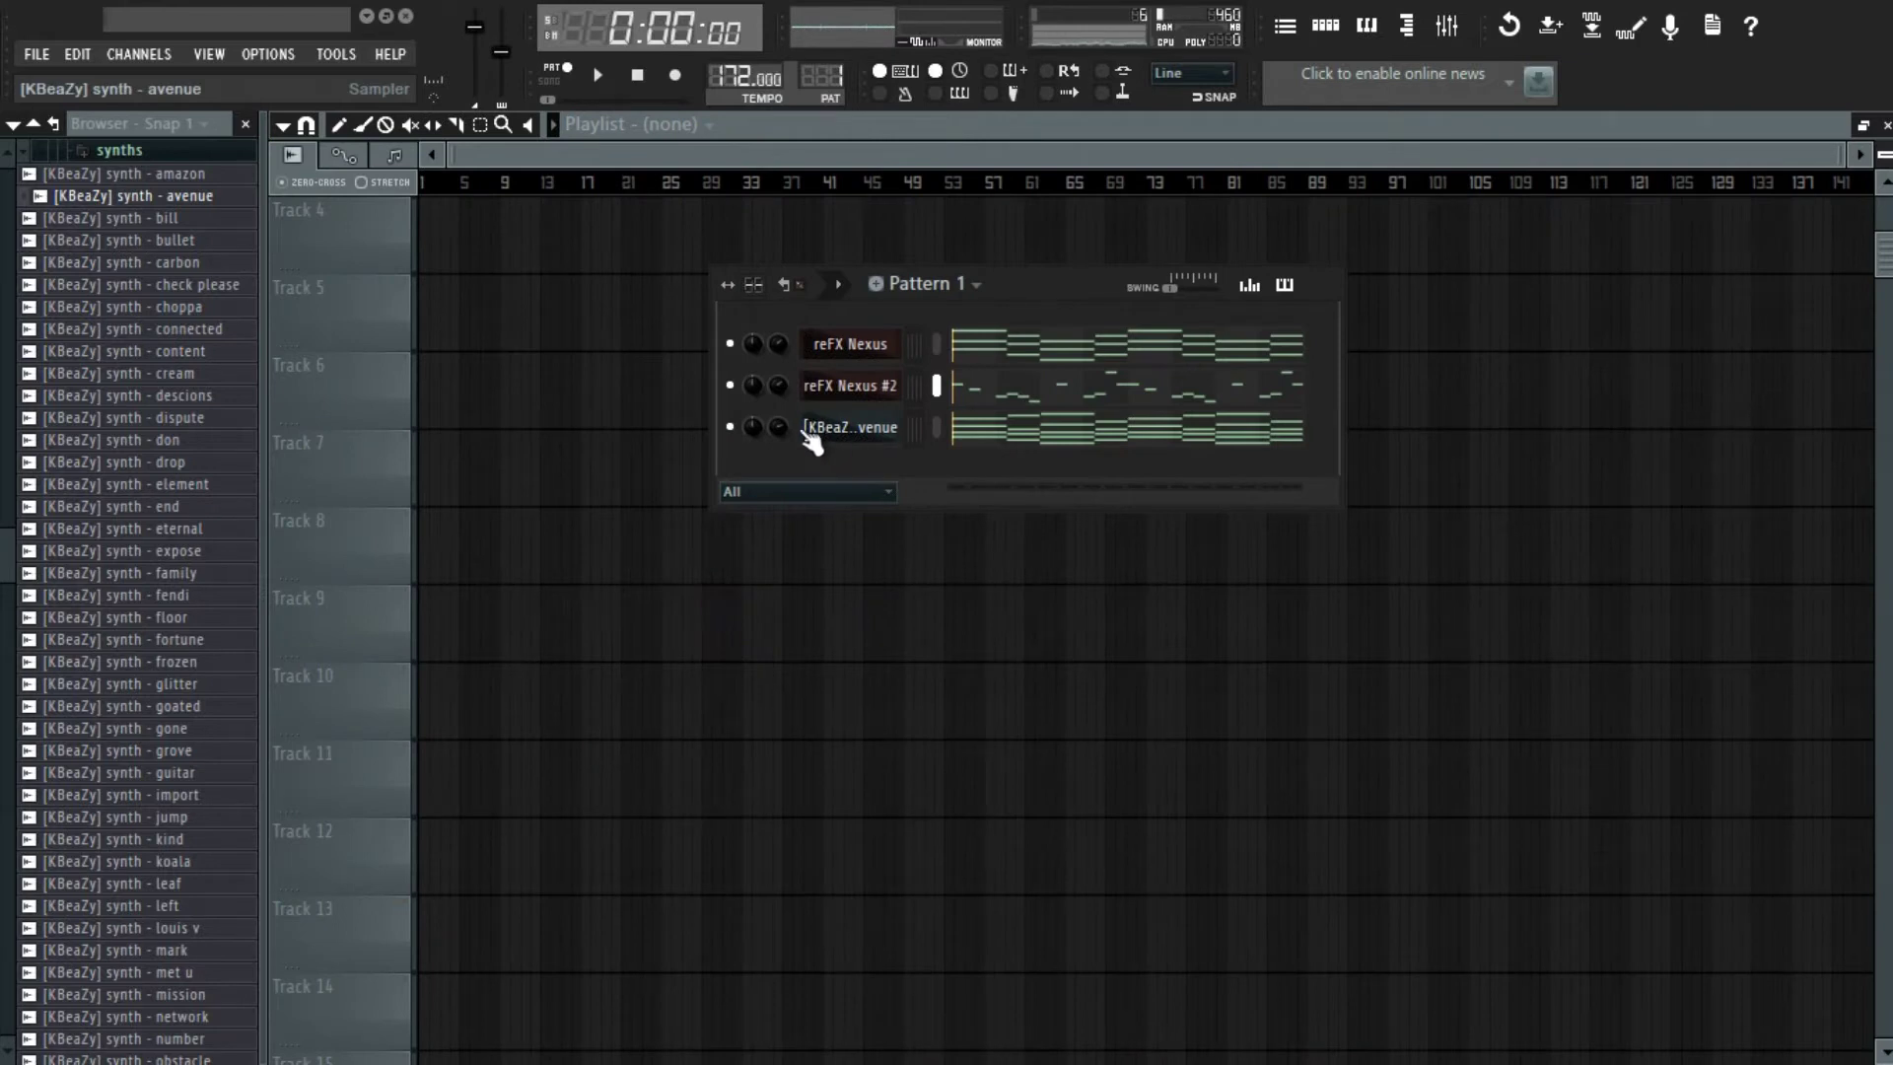
left_click(189, 154)
scroll(148, 286, "up", 2)
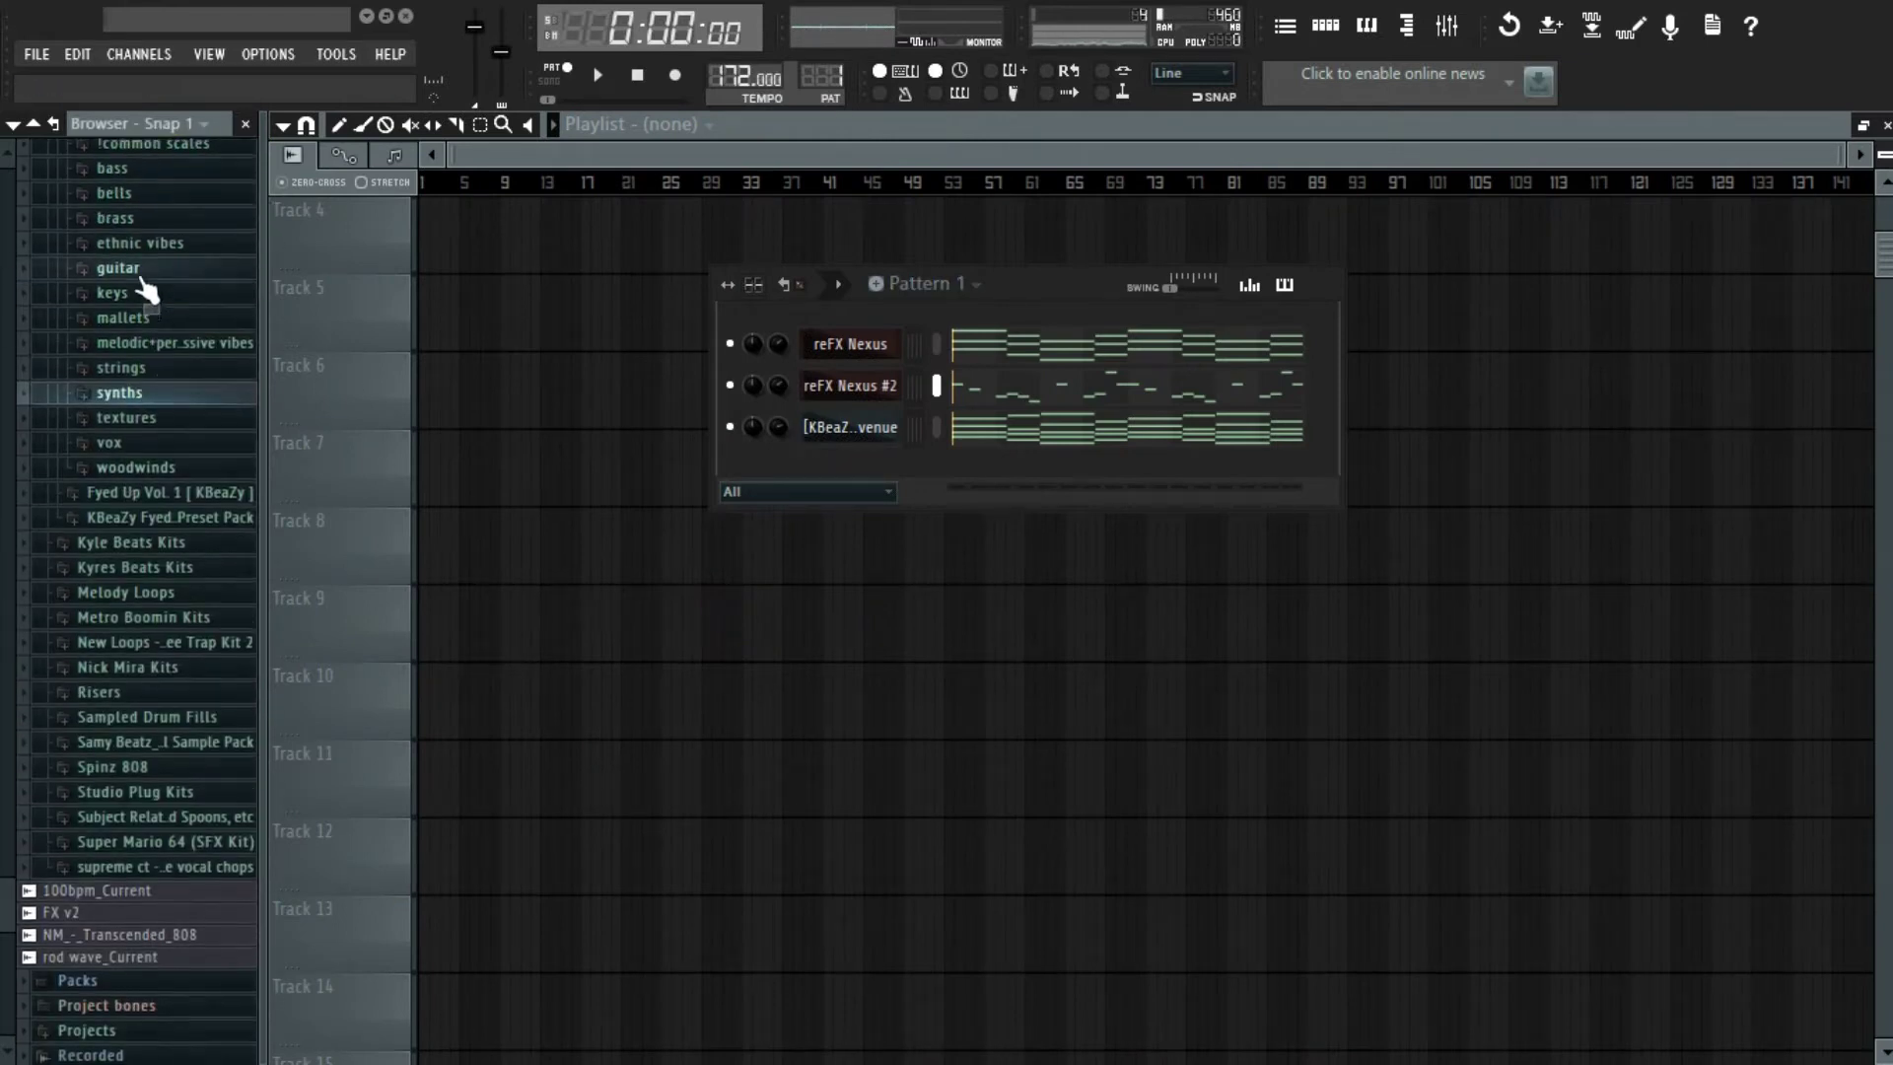
left_click(163, 200)
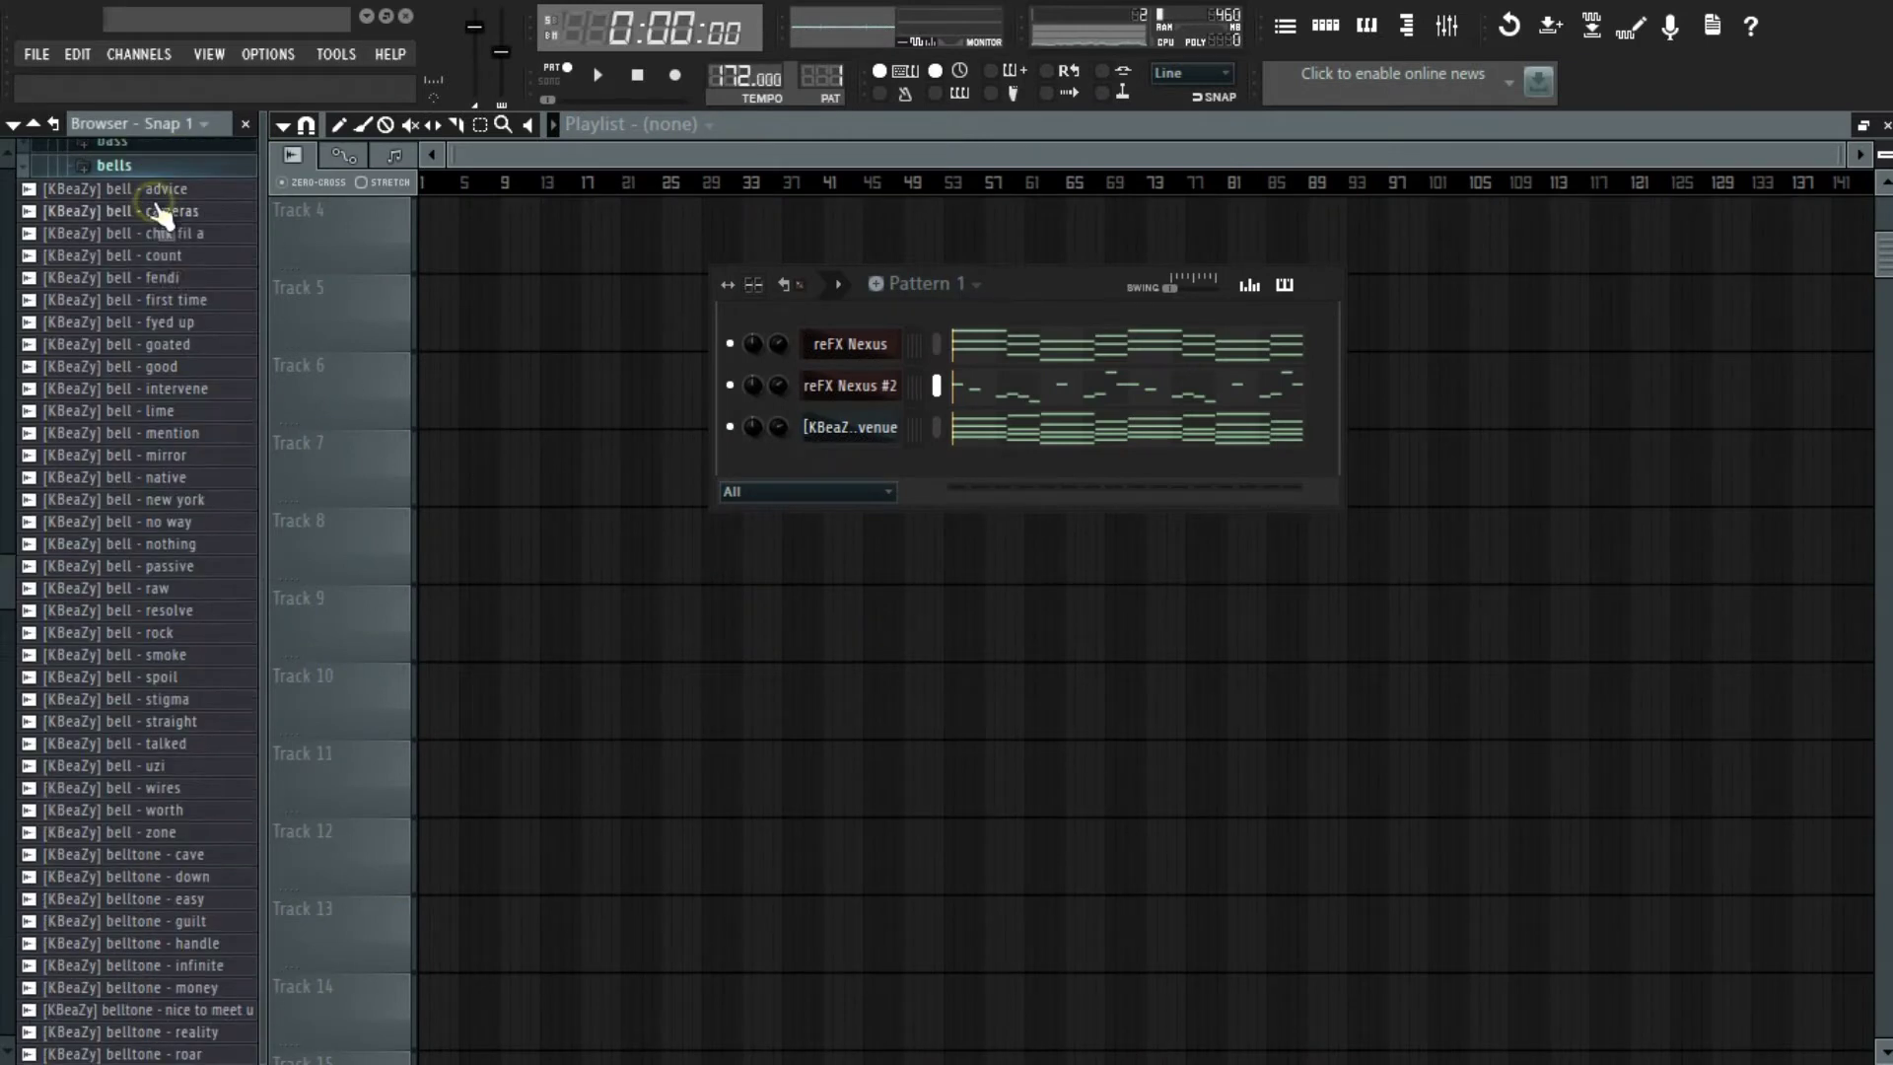
scroll(143, 453, "down", 1)
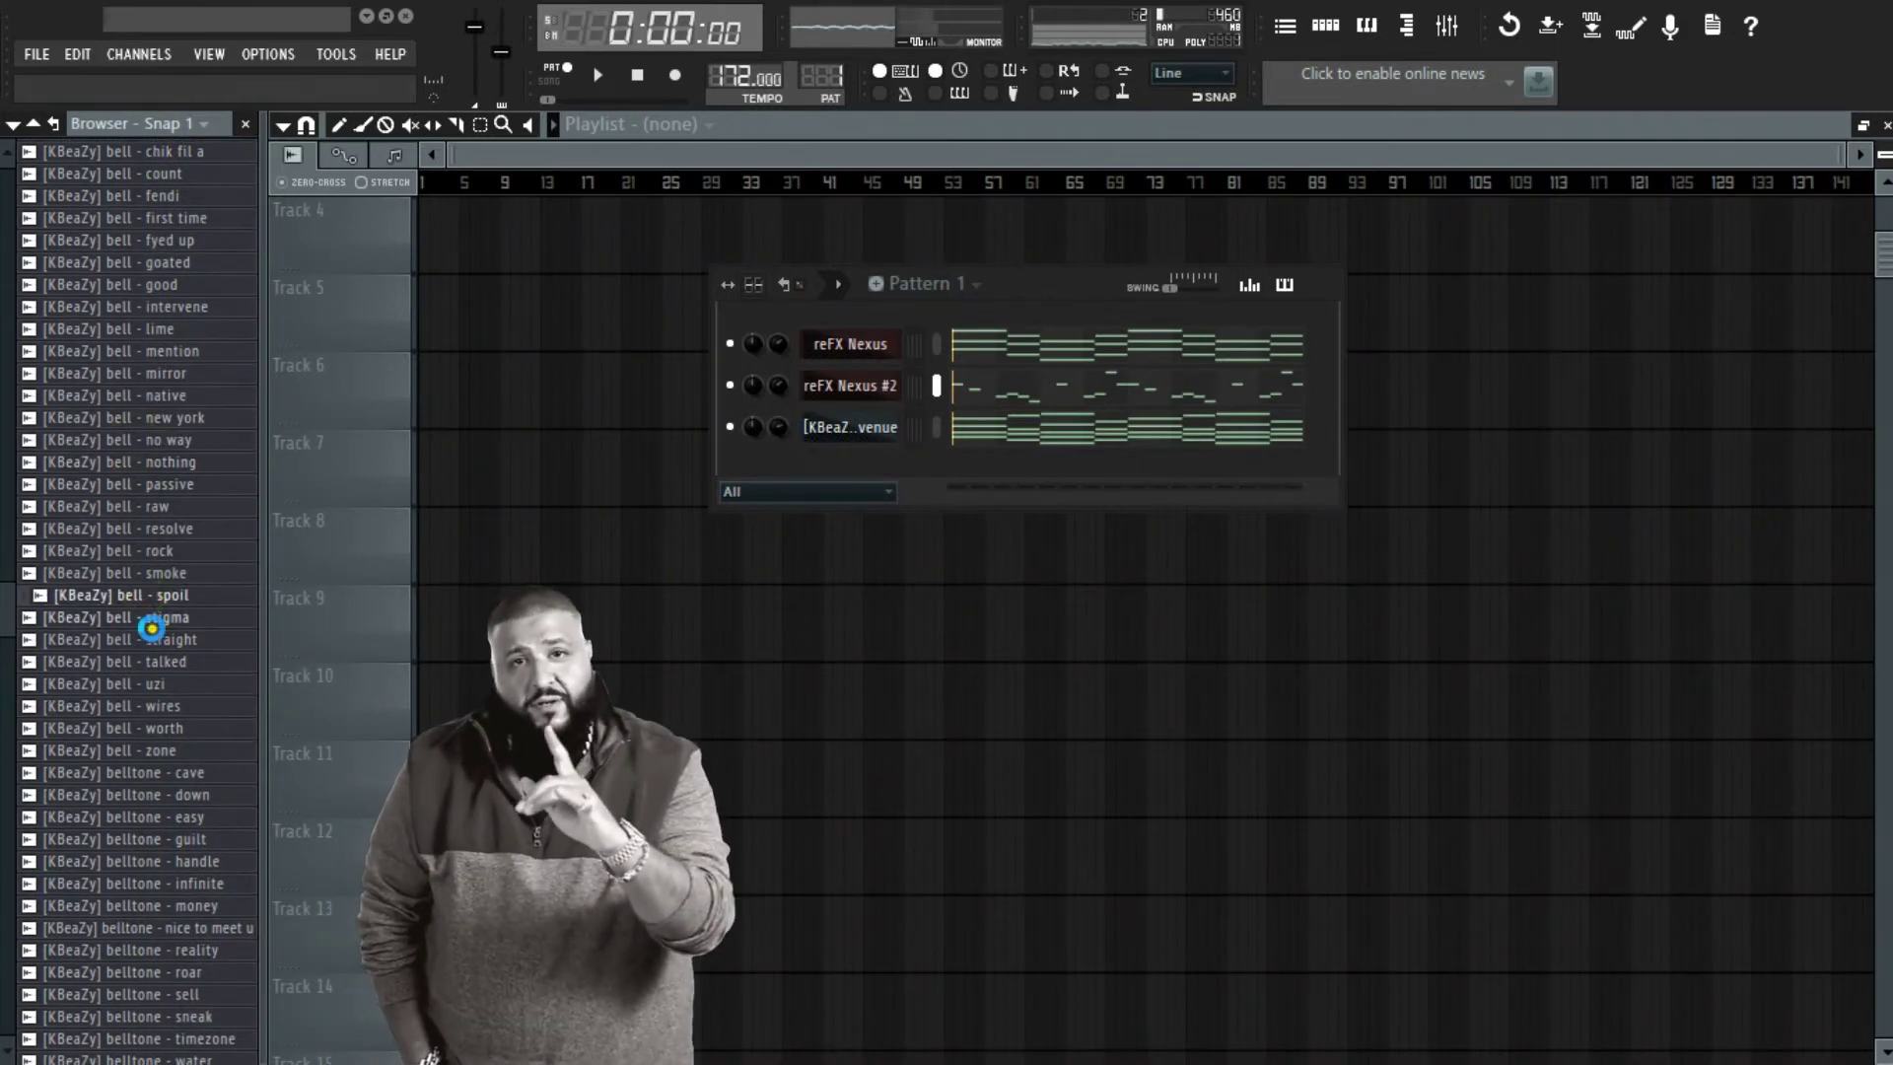
left_click(153, 640)
left_click_drag(161, 656, 861, 459)
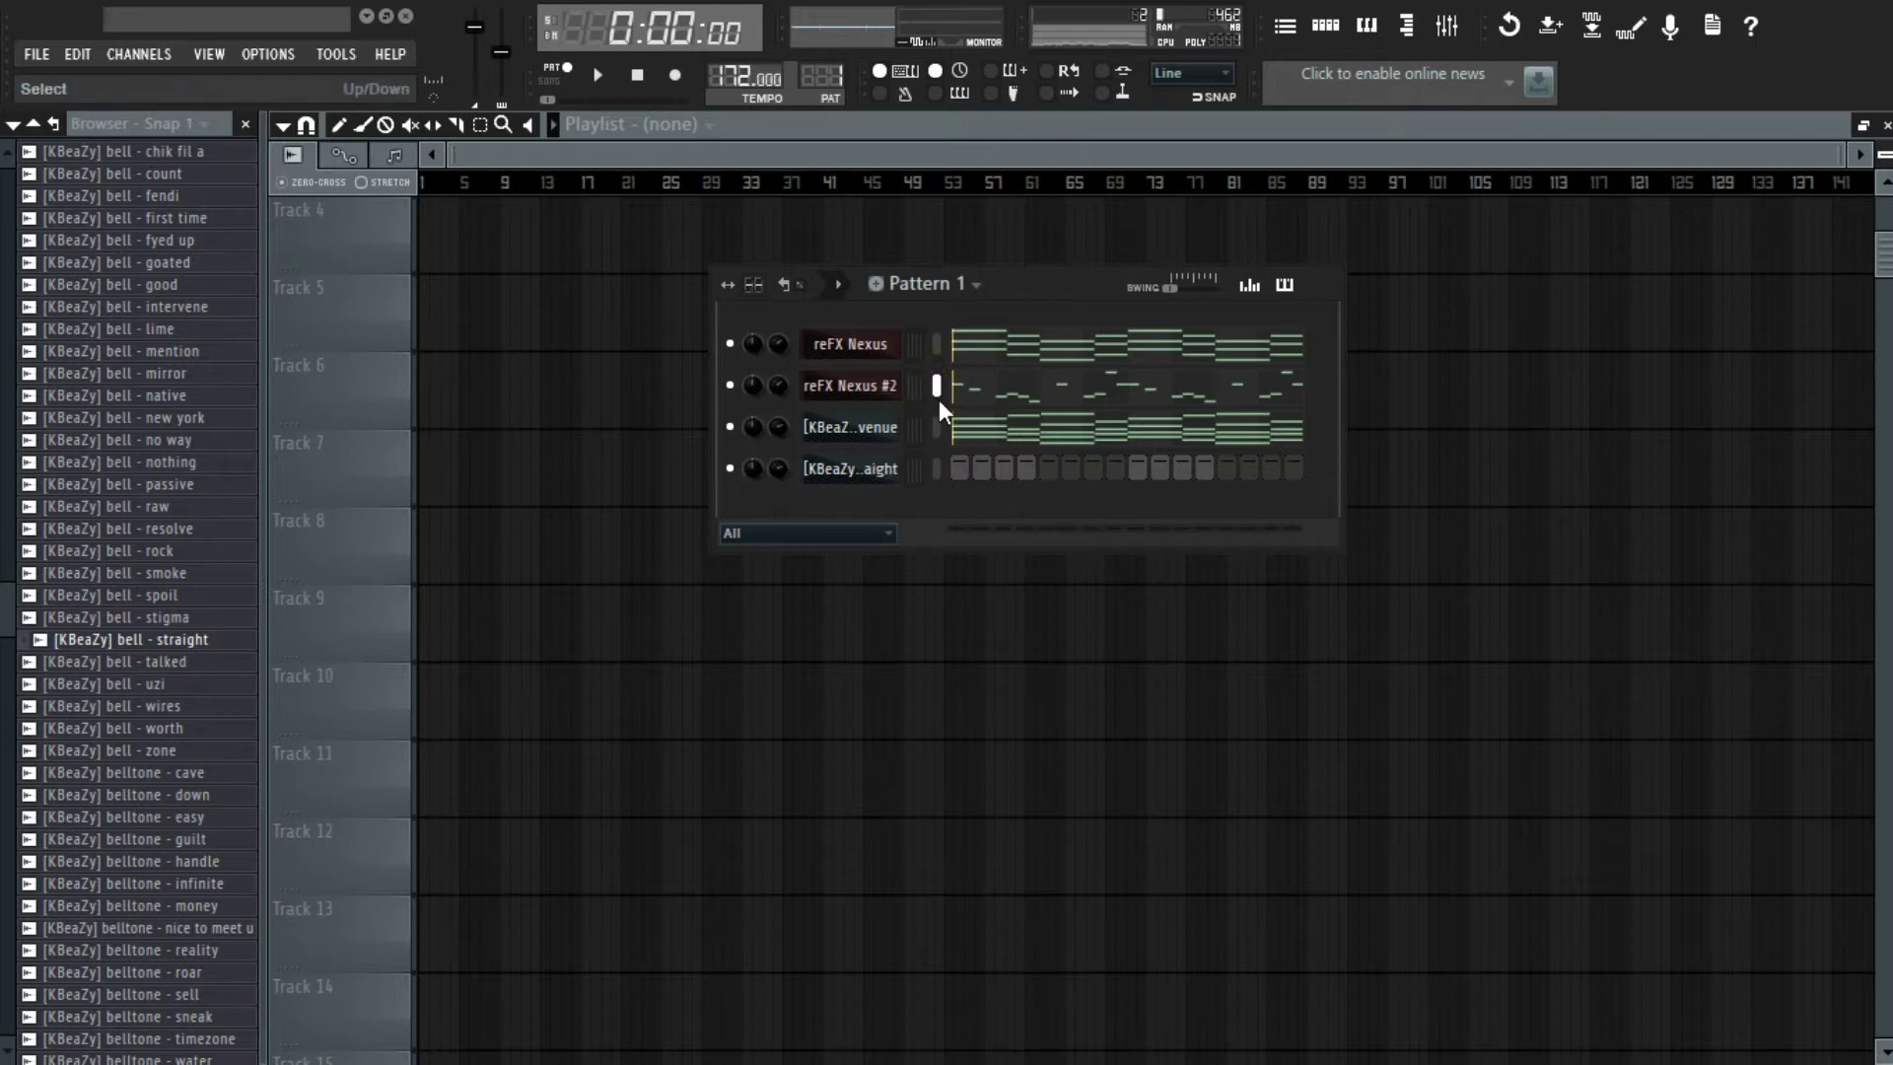
- Copy the lead melody into the bell - straight channel one octave lower and play it in the piano roll
key("space")
left_click(998, 475)
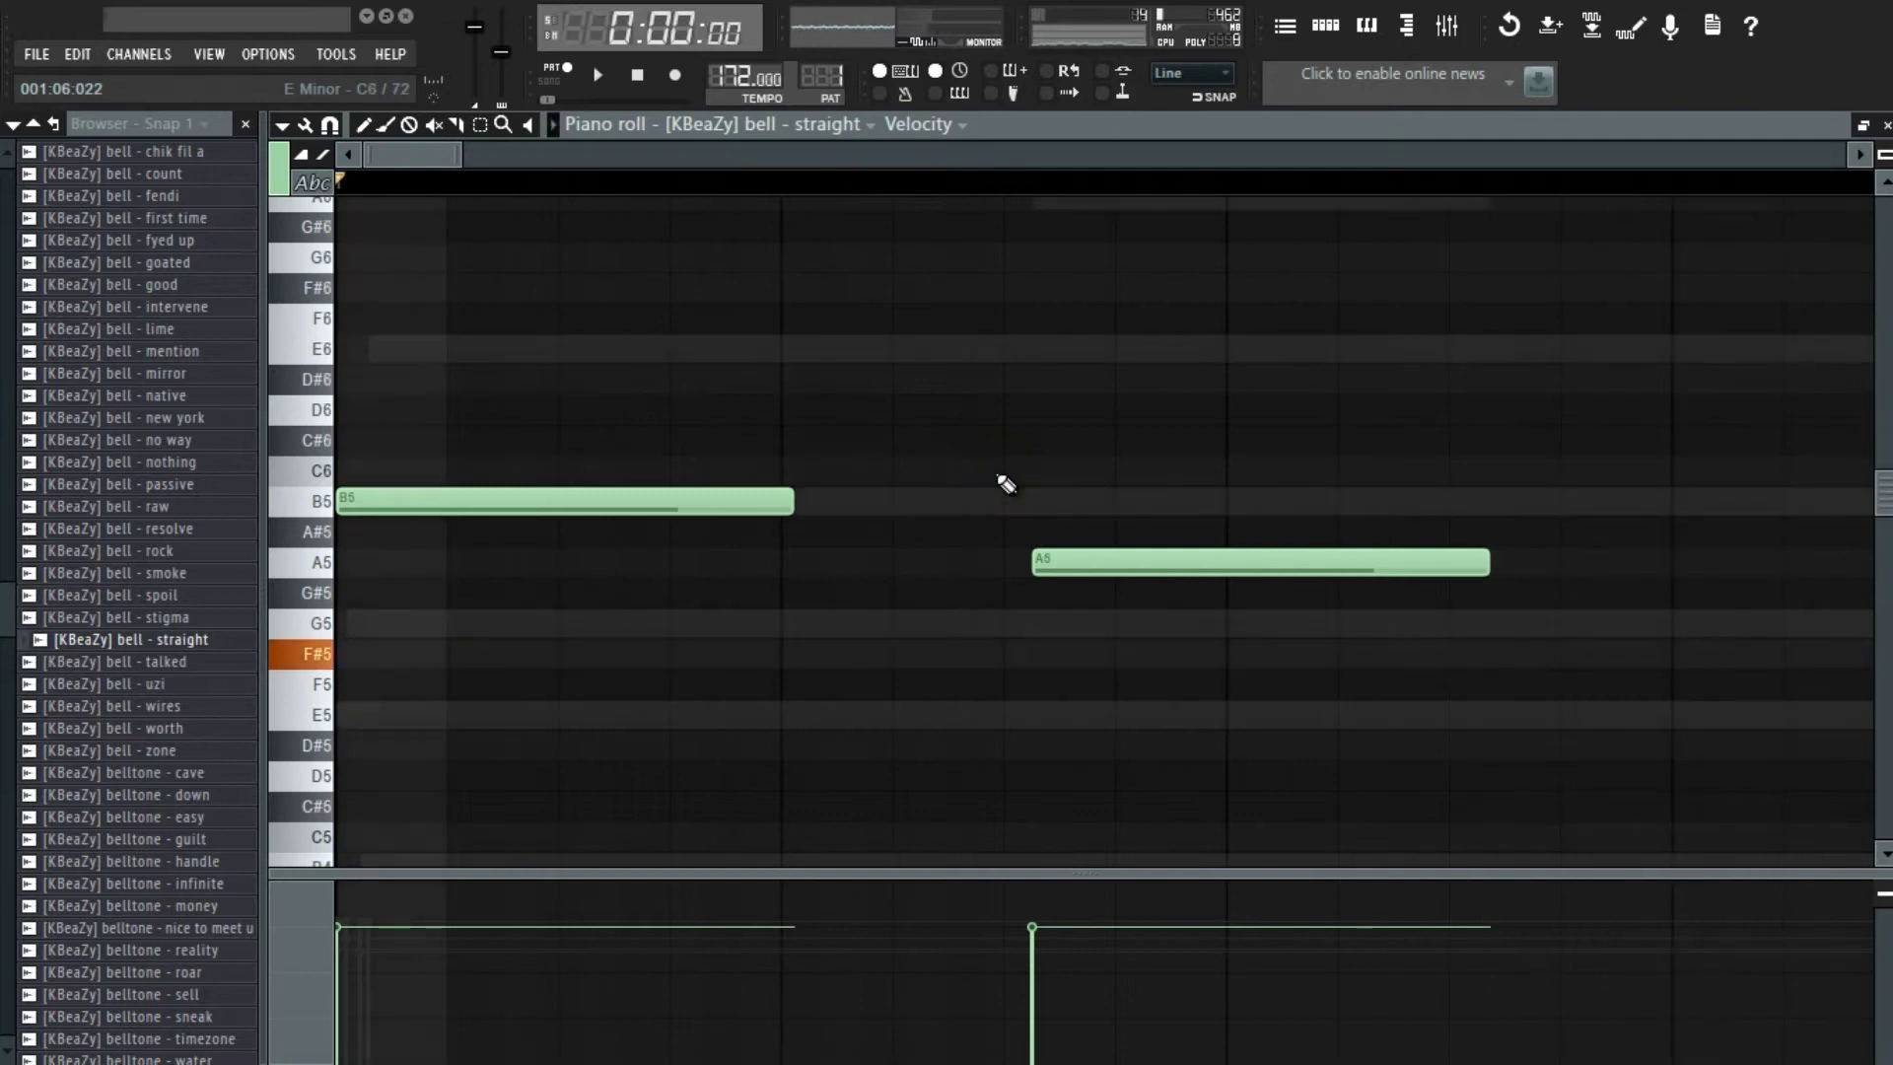
scroll(1001, 481, "down", 3)
scroll(1006, 485, "down", 1)
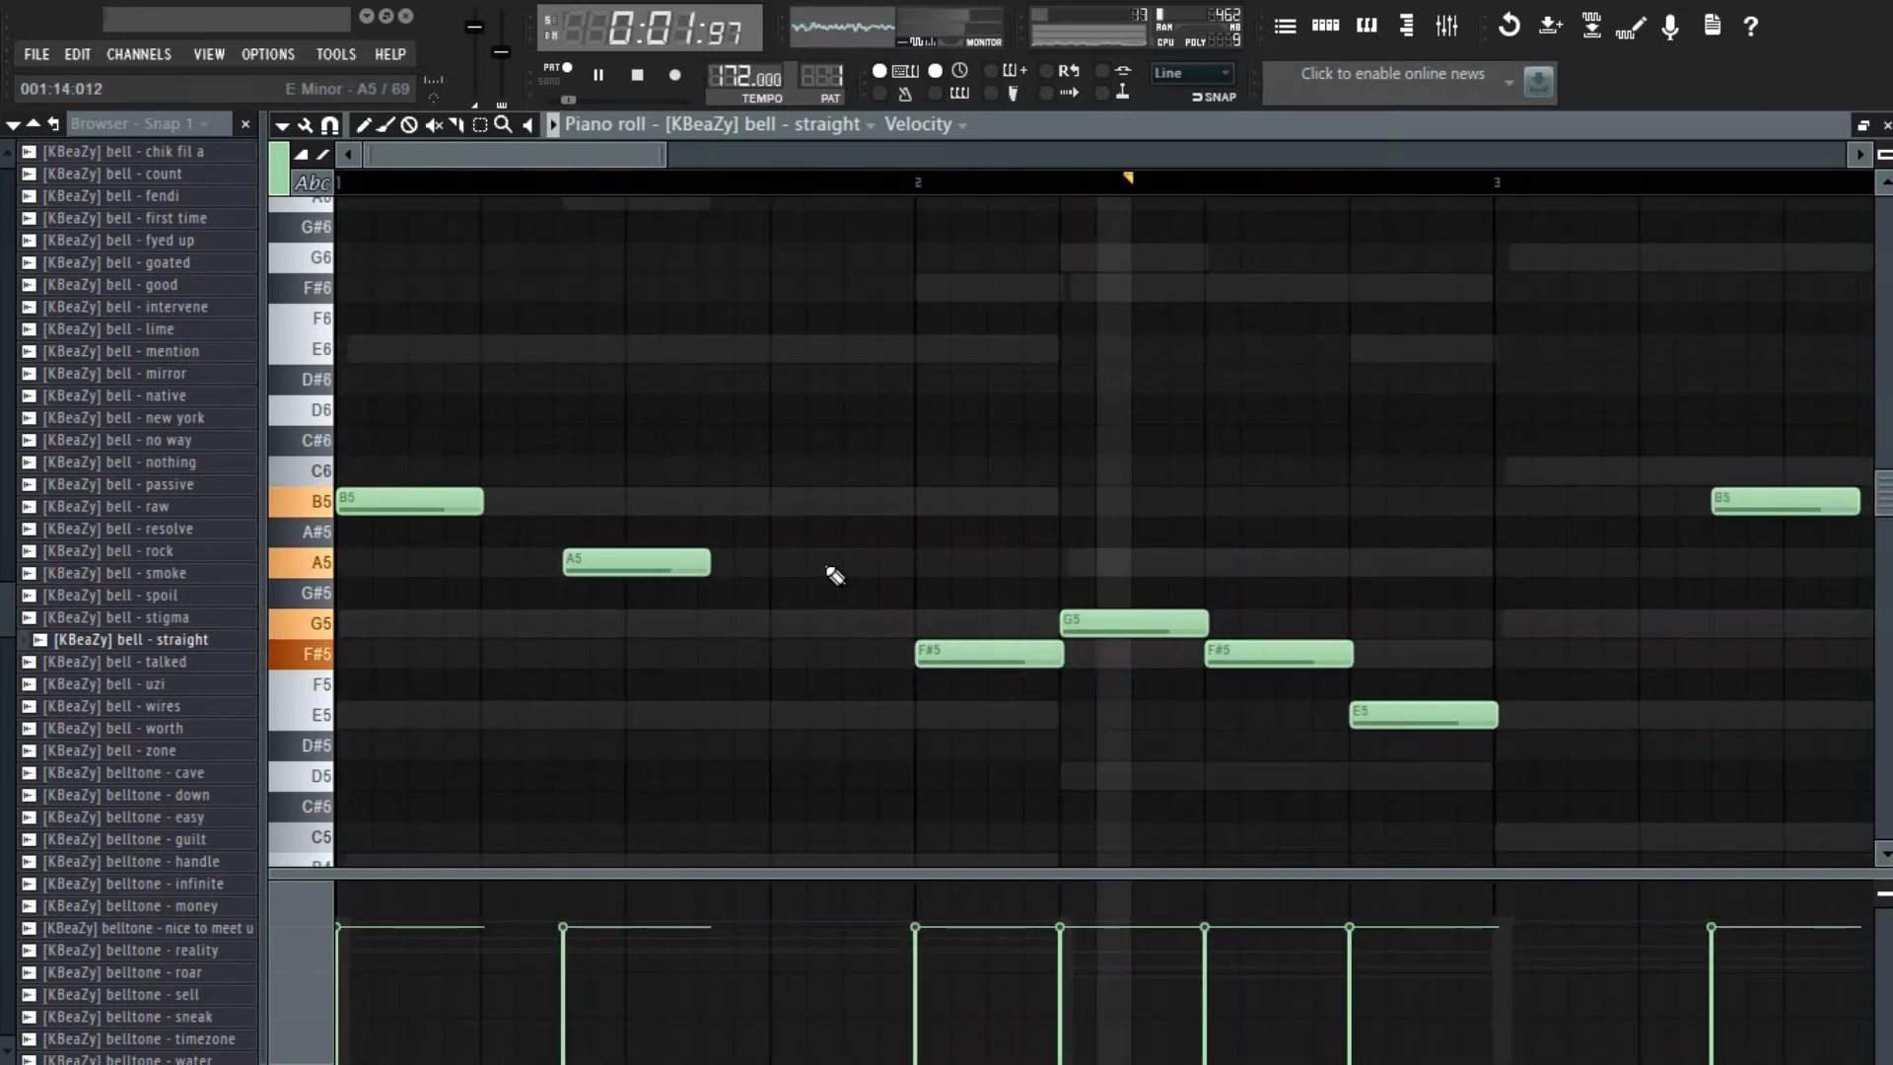
key("space")
- Replace the bell's B5 and A5 notes in bar 1 with G5 notes on the first and last beats, auditioning the change
scroll(591, 612, "down", 5)
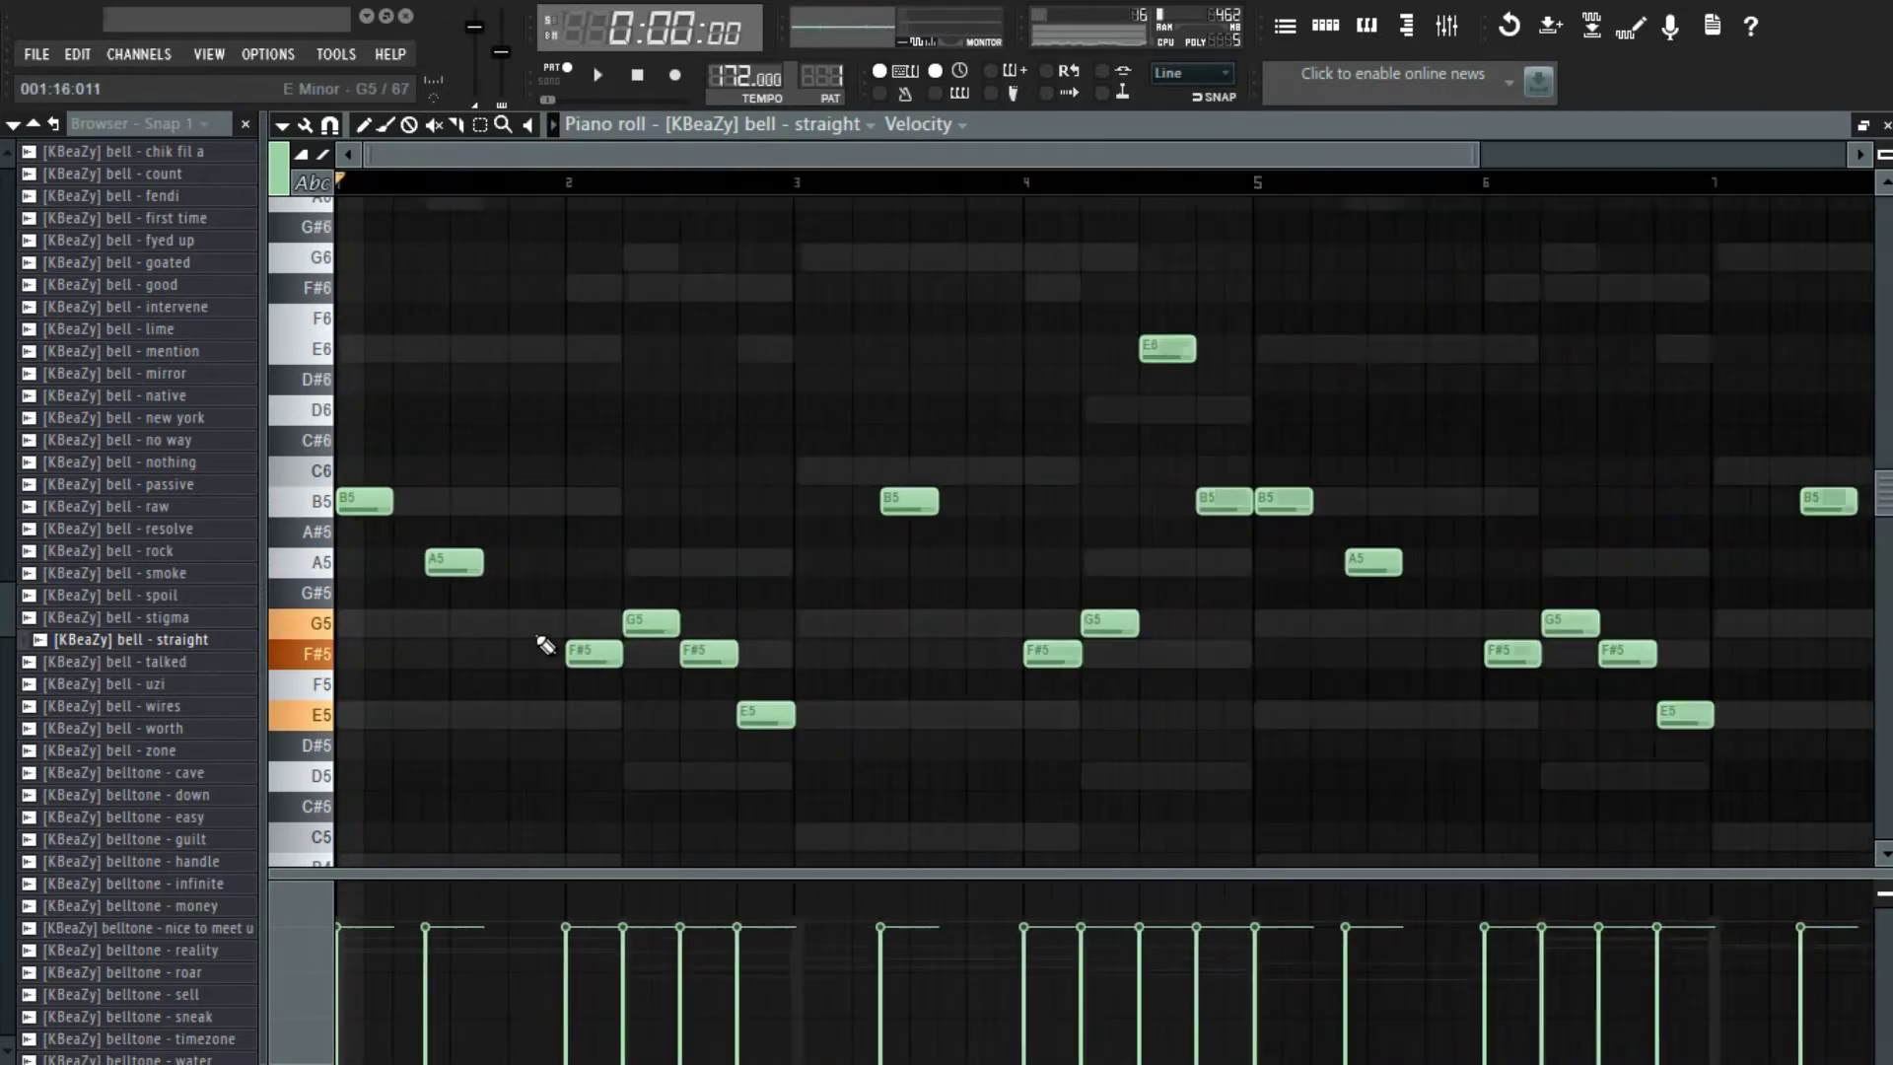
right_click(355, 501)
left_click(347, 623)
right_click(412, 562)
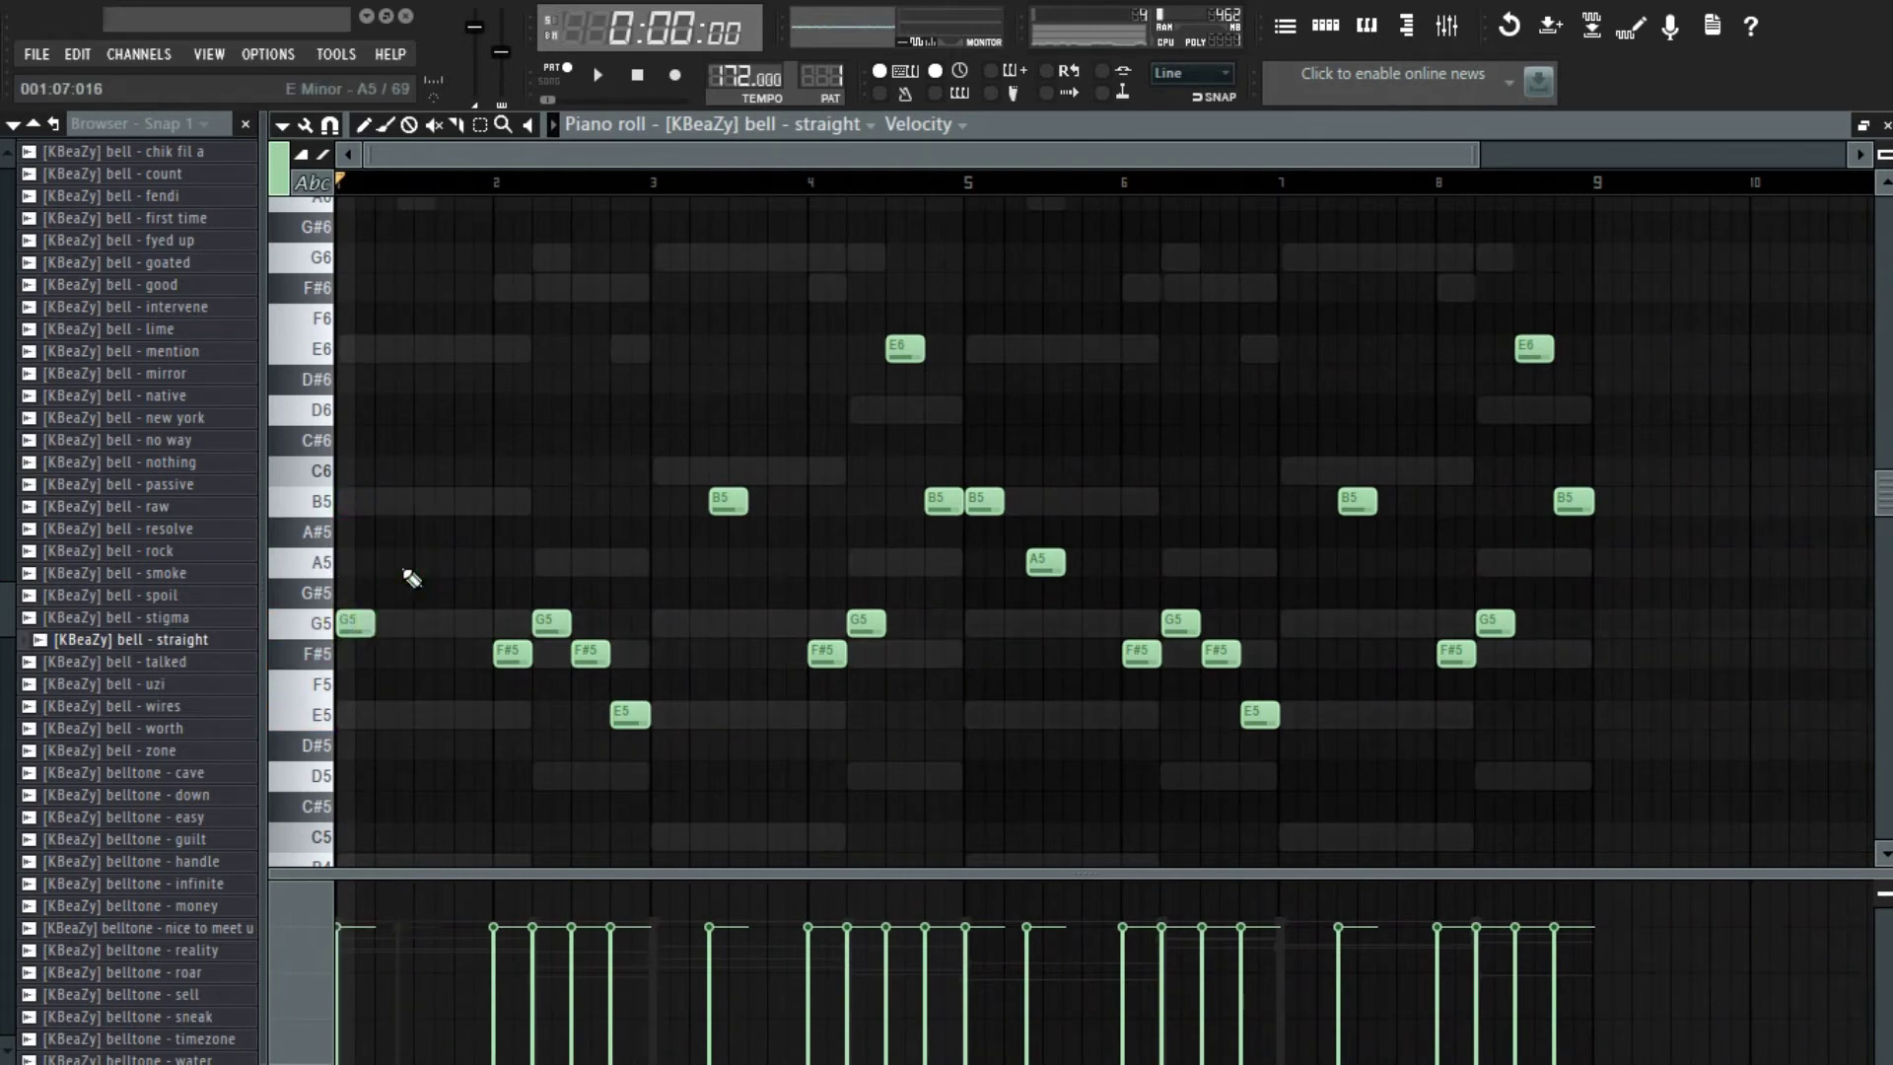
key("space")
key("space")
left_click(457, 623)
key("space")
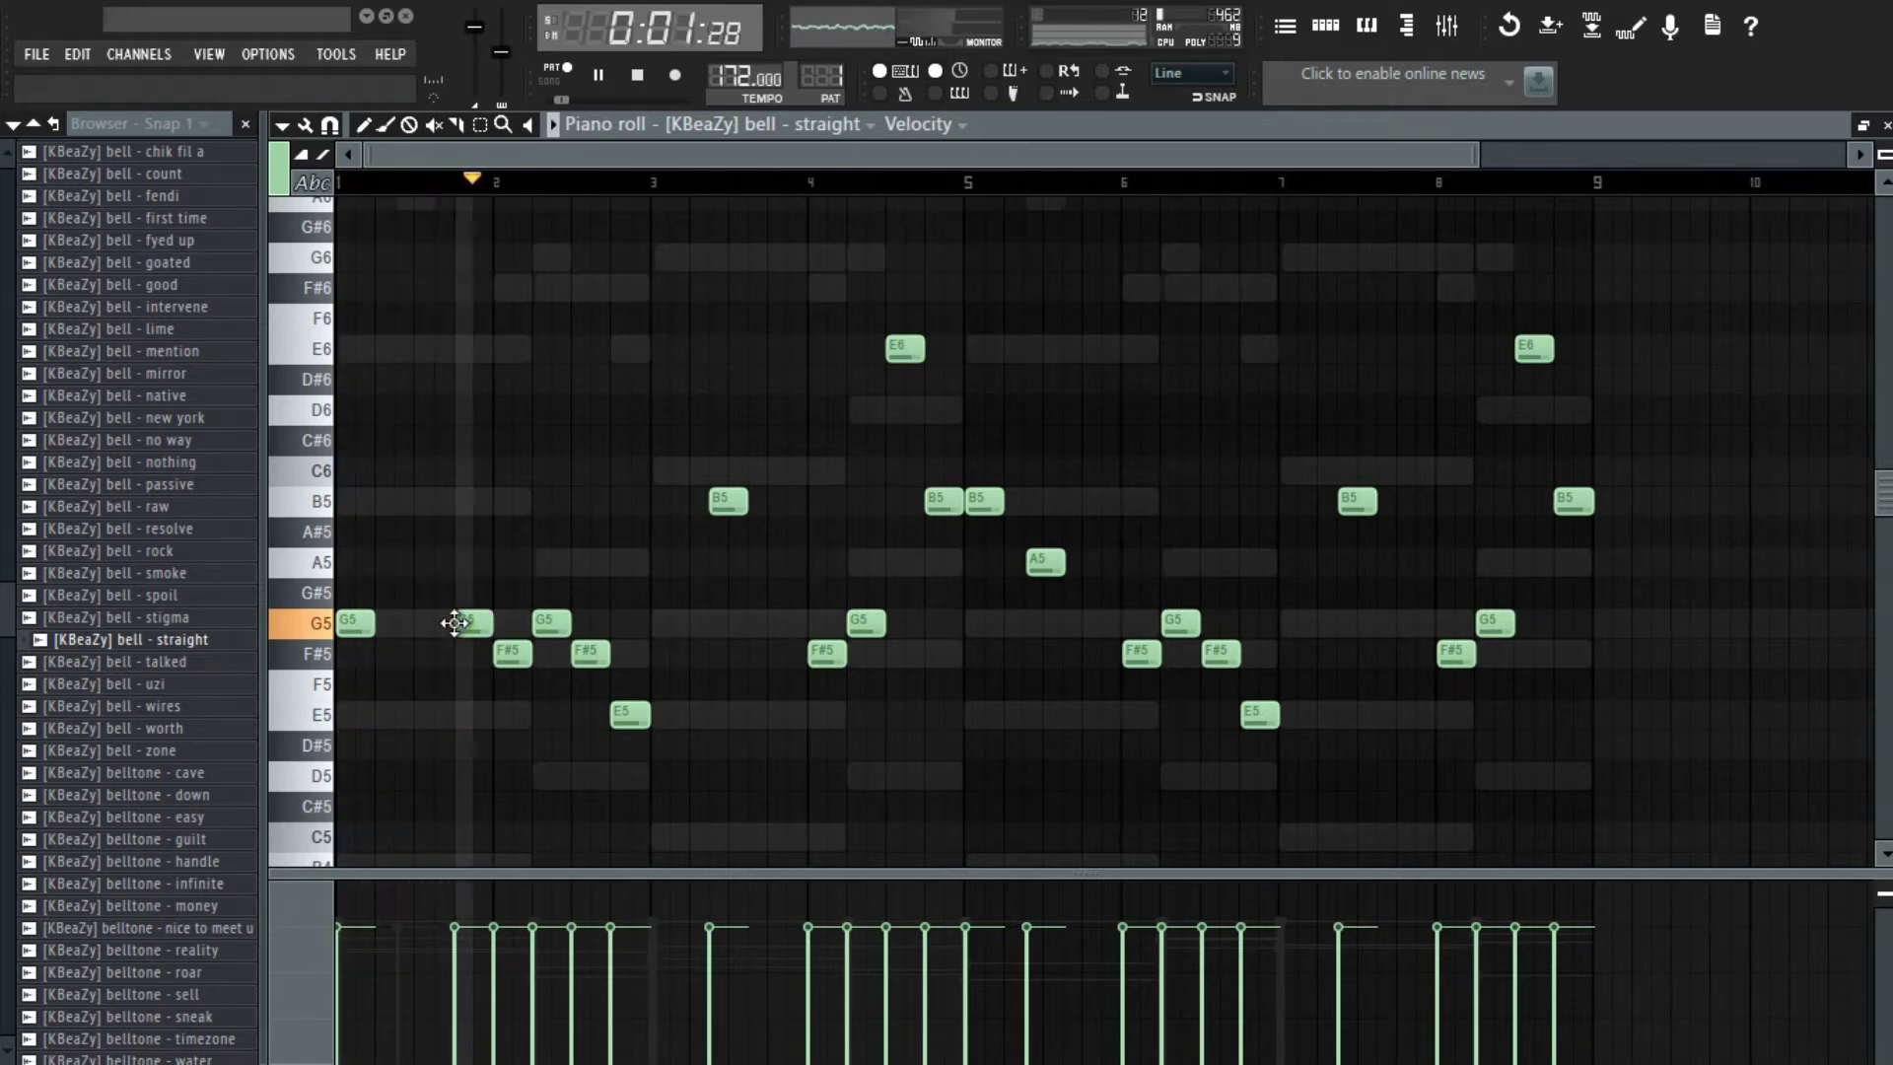
- Add a G5 bell note near the end of bar 3, delete that bar's B5 note and play it back
scroll(487, 643, "down", 2)
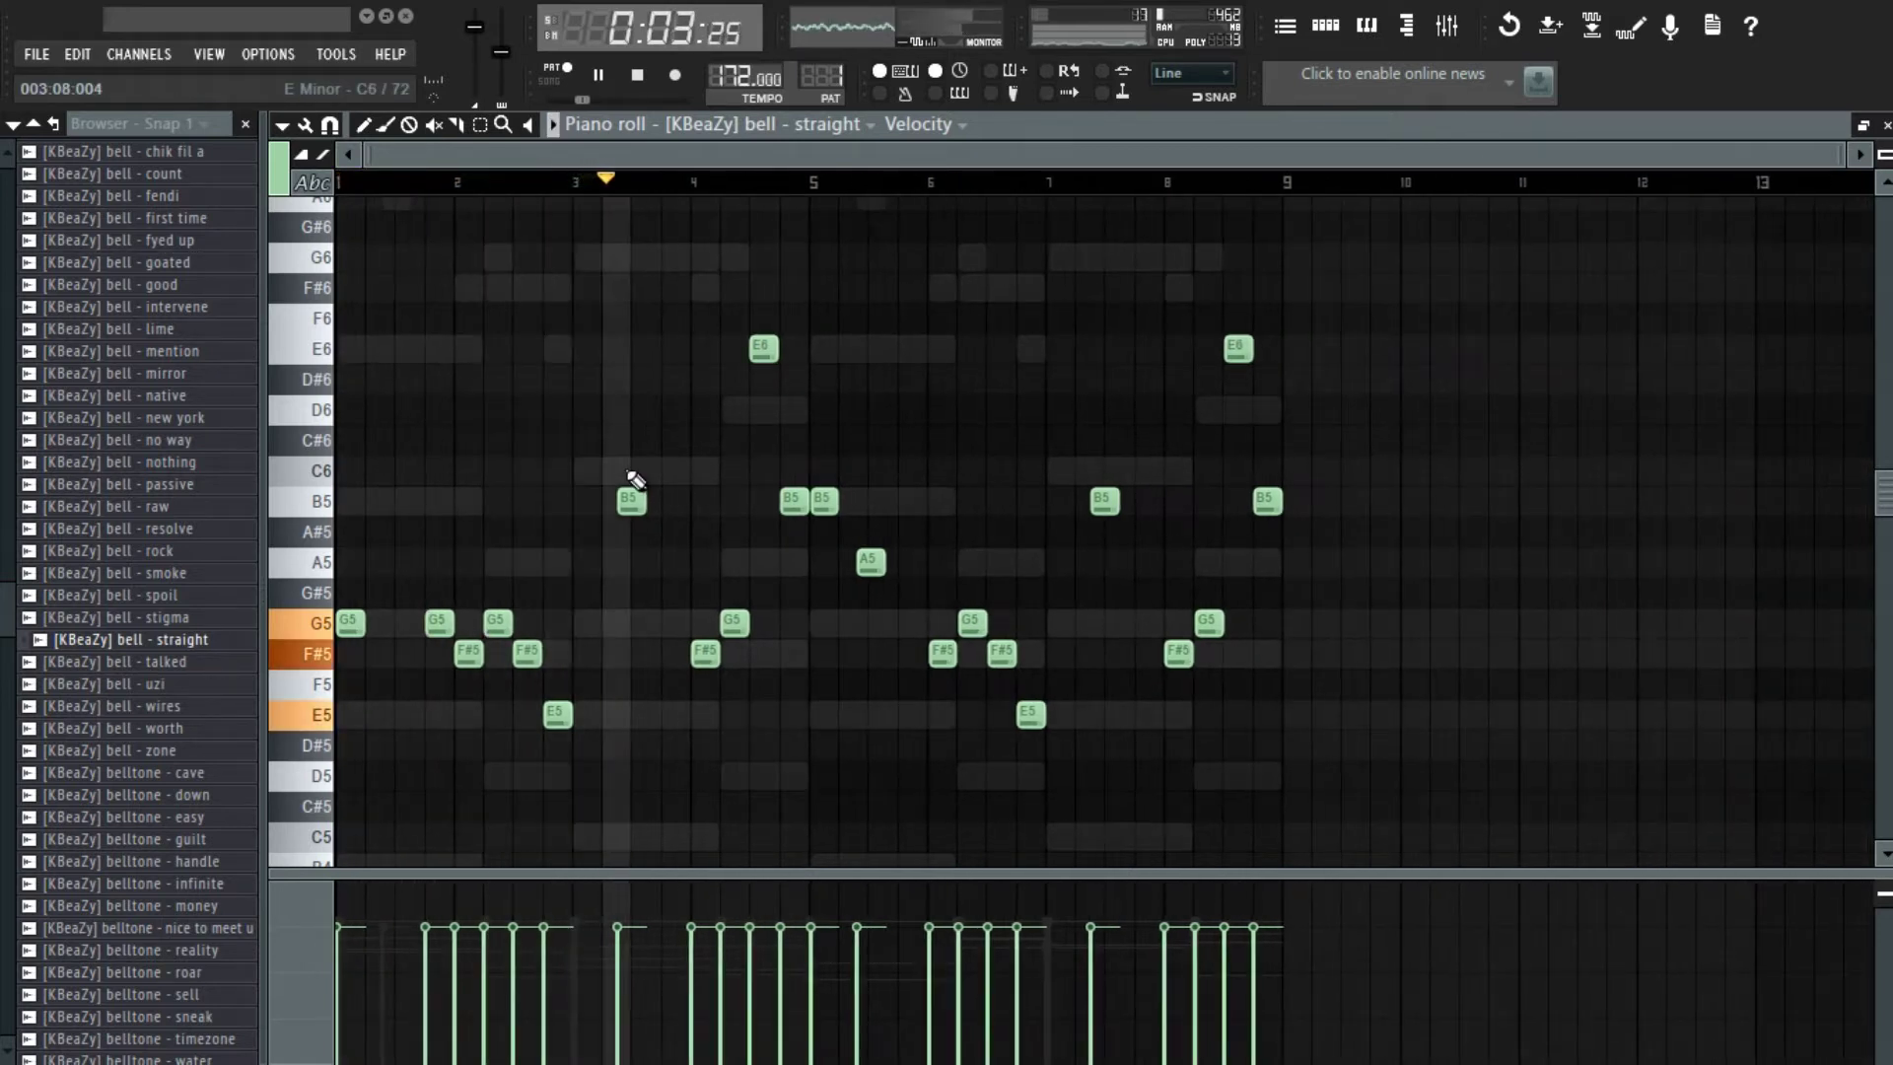
key("space")
left_click(671, 623)
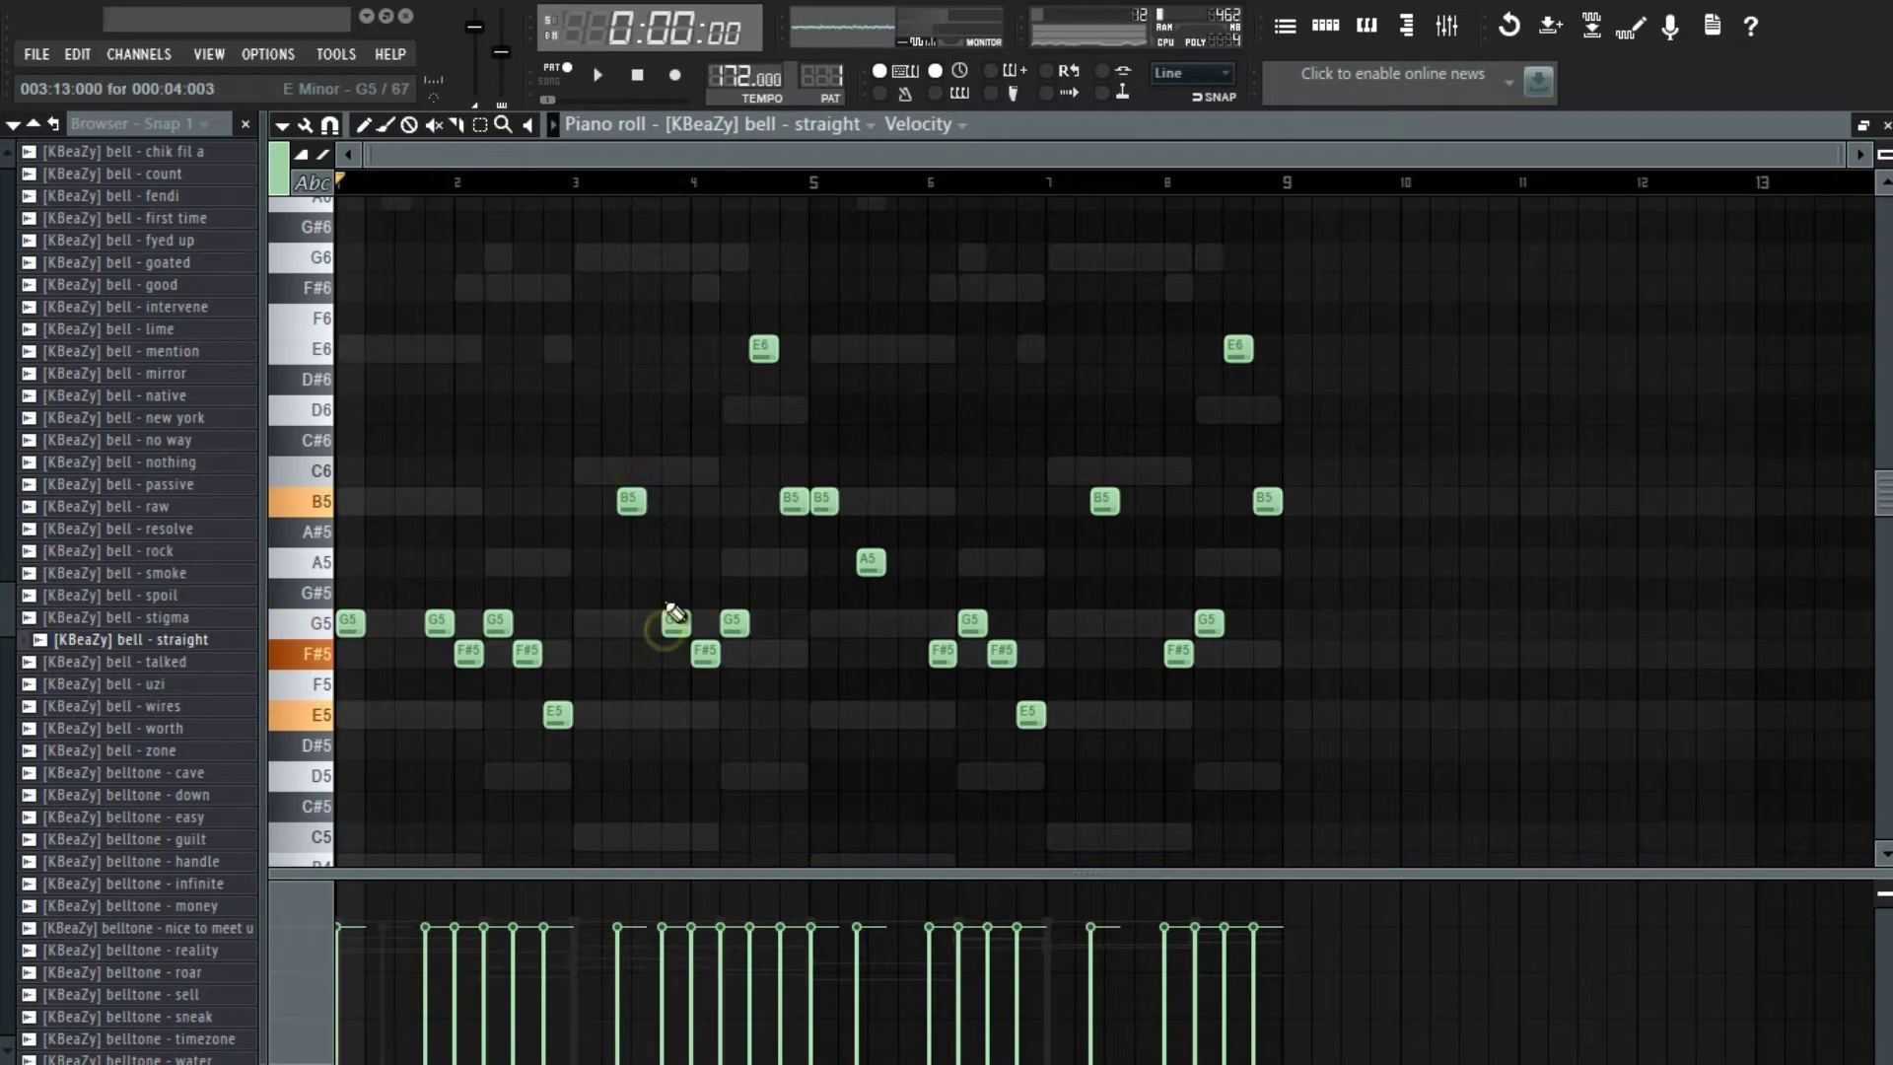
key("space")
right_click(636, 498)
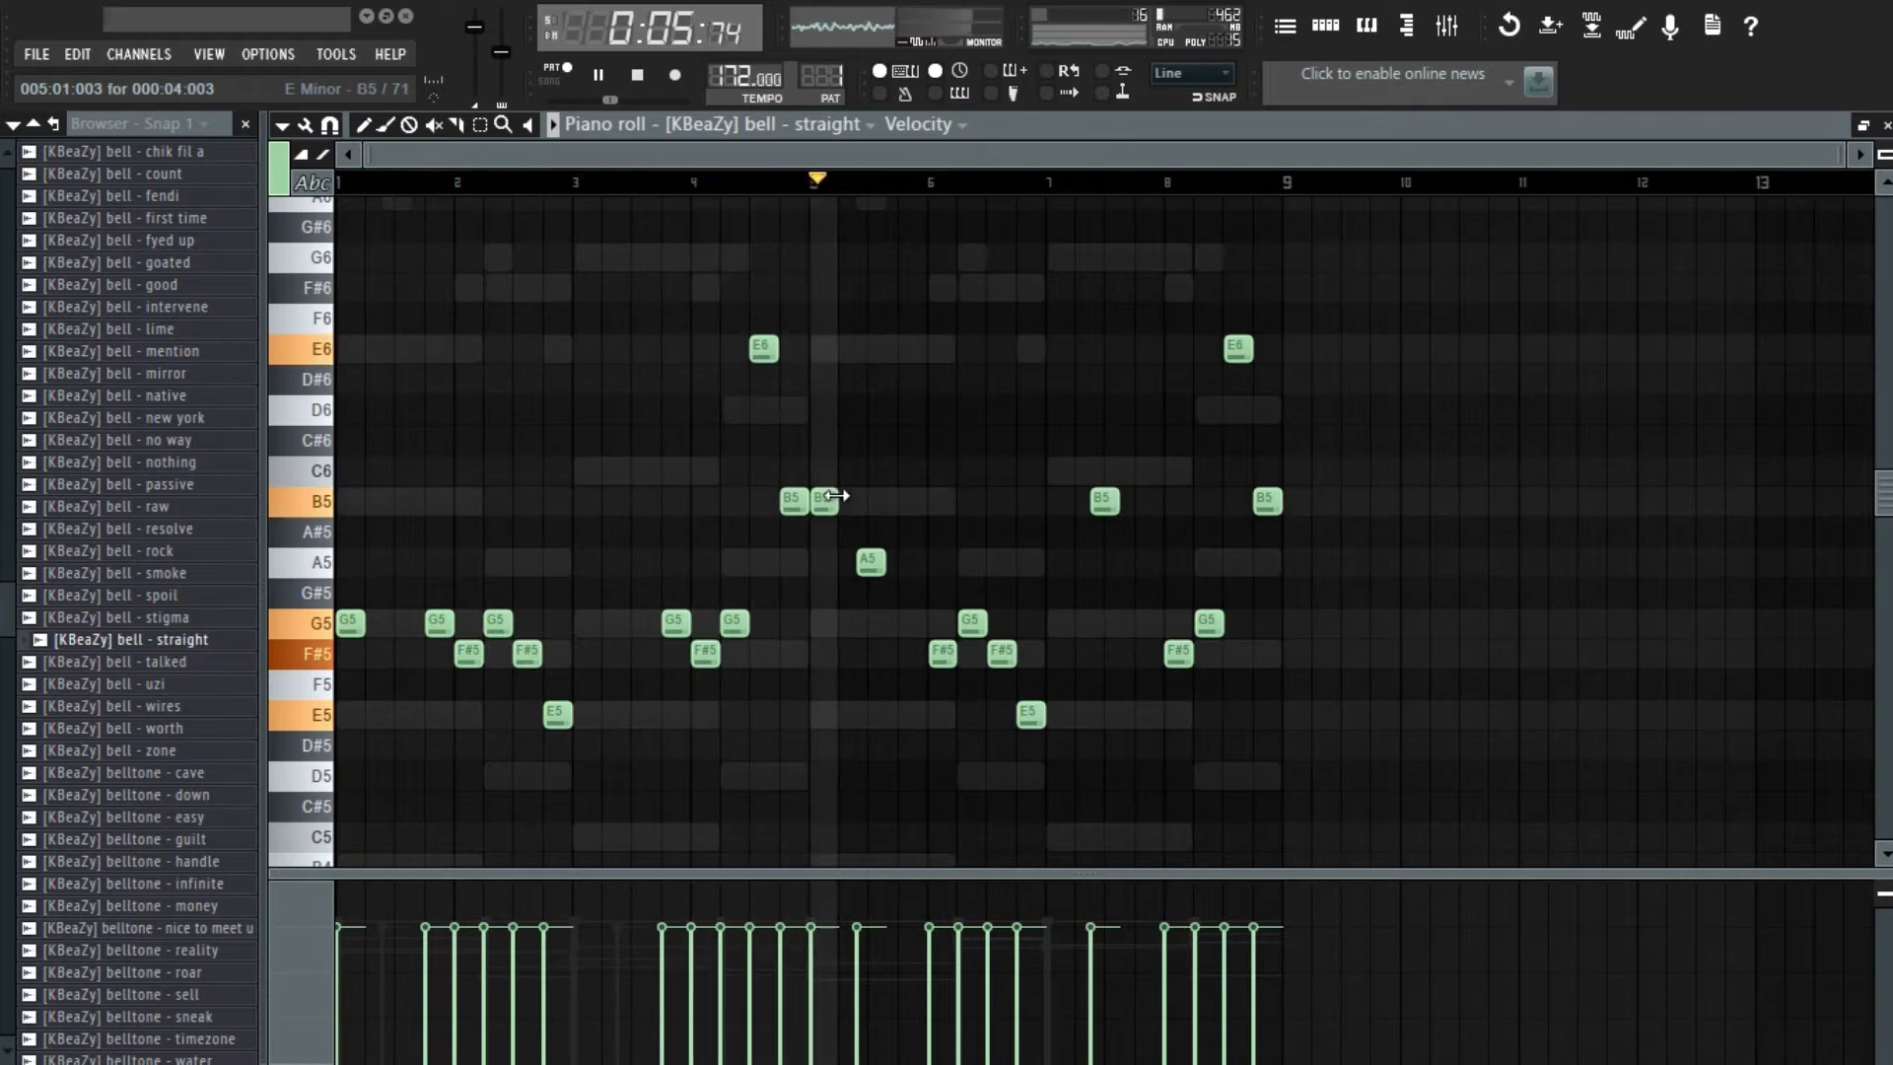
key("space")
- Replace the bell notes in bars 5 to 8 with a copy of bars 1 to 4 and return to the channel rack
left_click_drag(819, 340, 1334, 763)
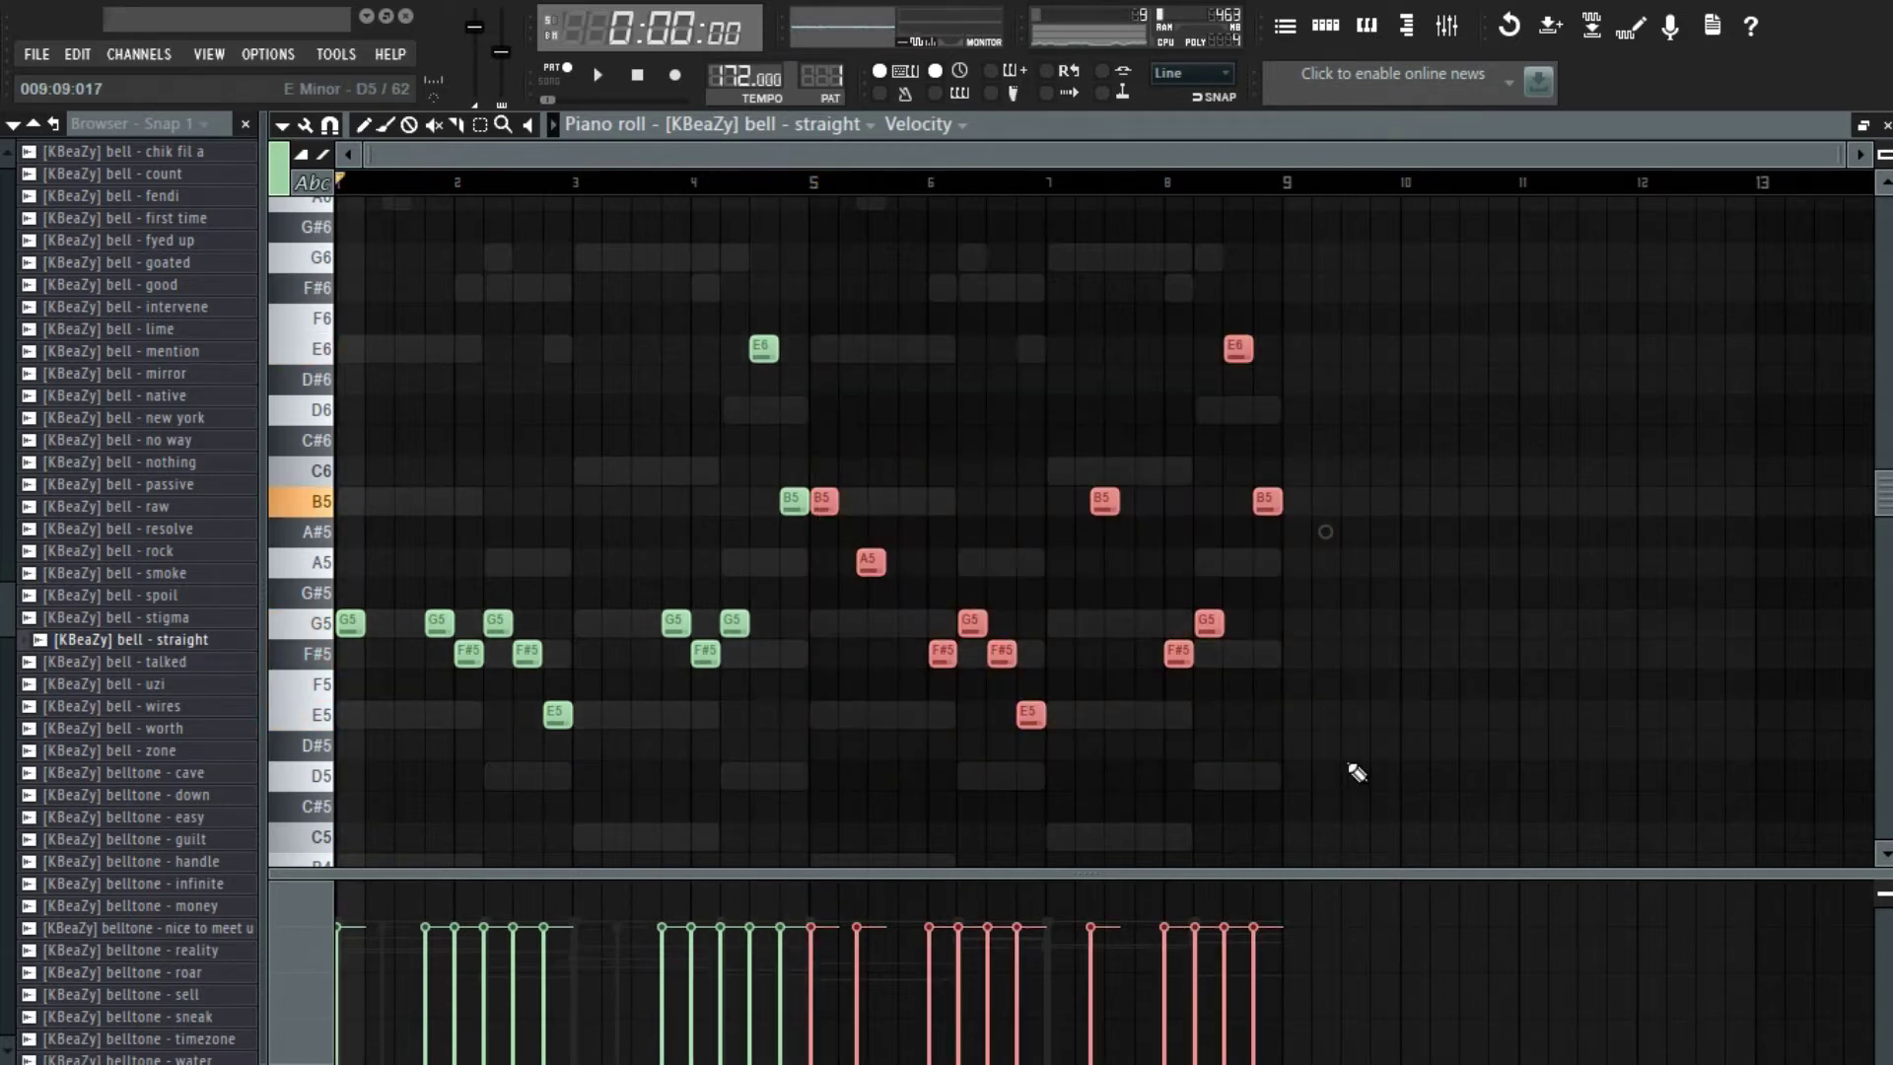
key("Delete")
key("ctrl+z")
left_click(1047, 505)
key("F7")
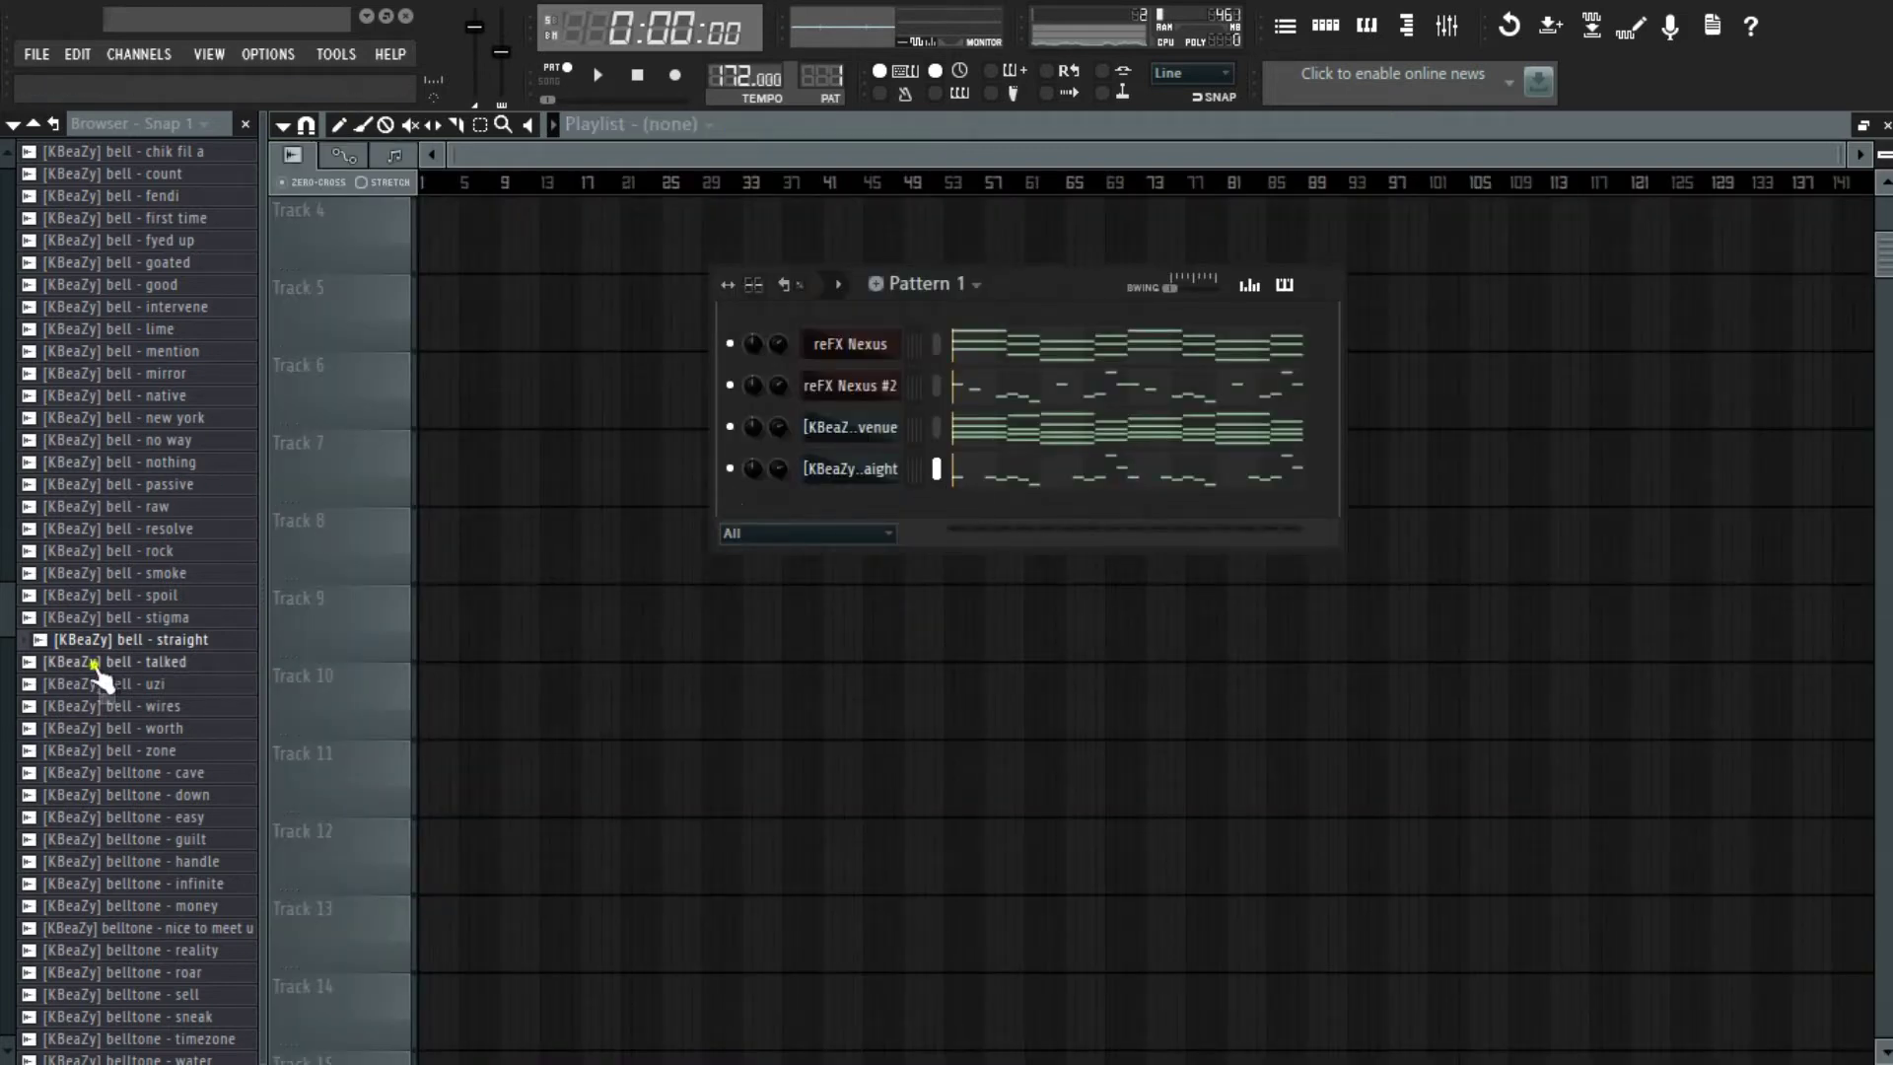
- Close the KBeazy Kits sample folder and open the Part II kit inside CashMoneyAP Drumkits
scroll(94, 671, "up", 10)
left_click(114, 549)
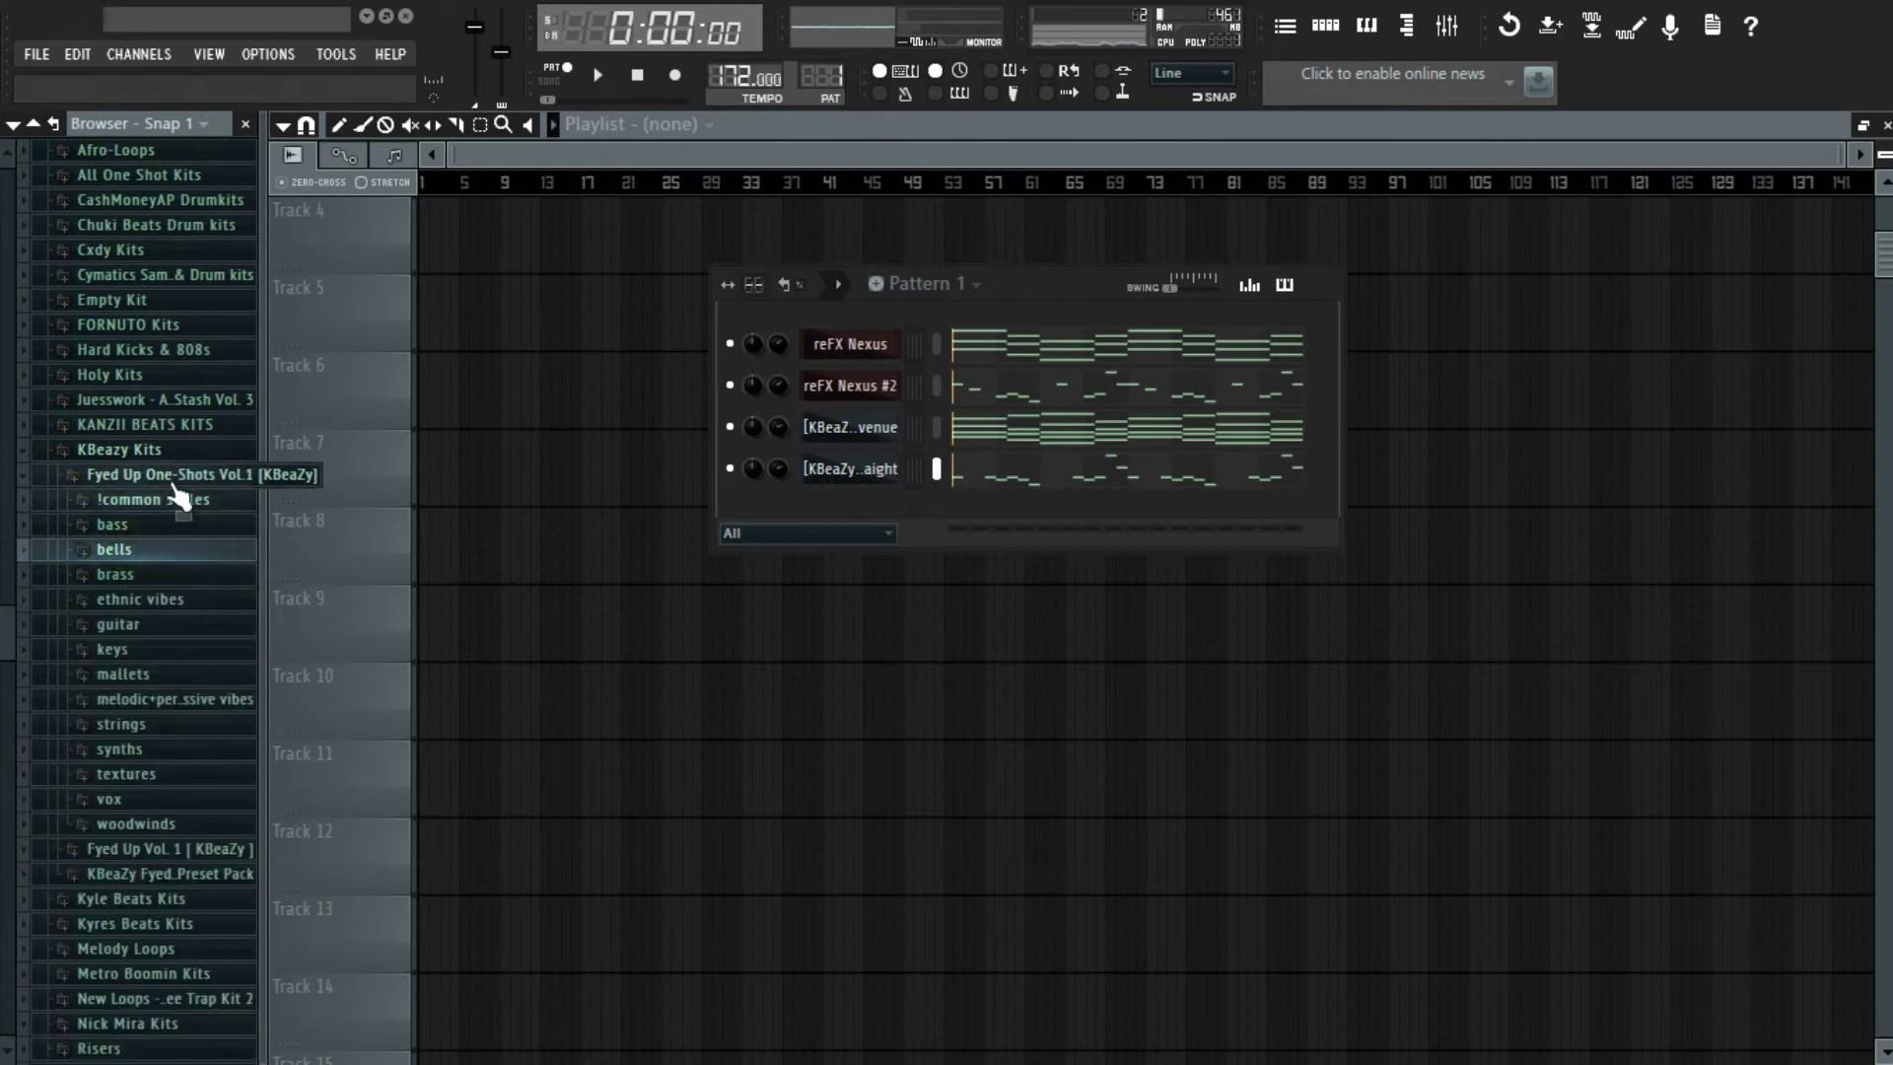
left_click(129, 450)
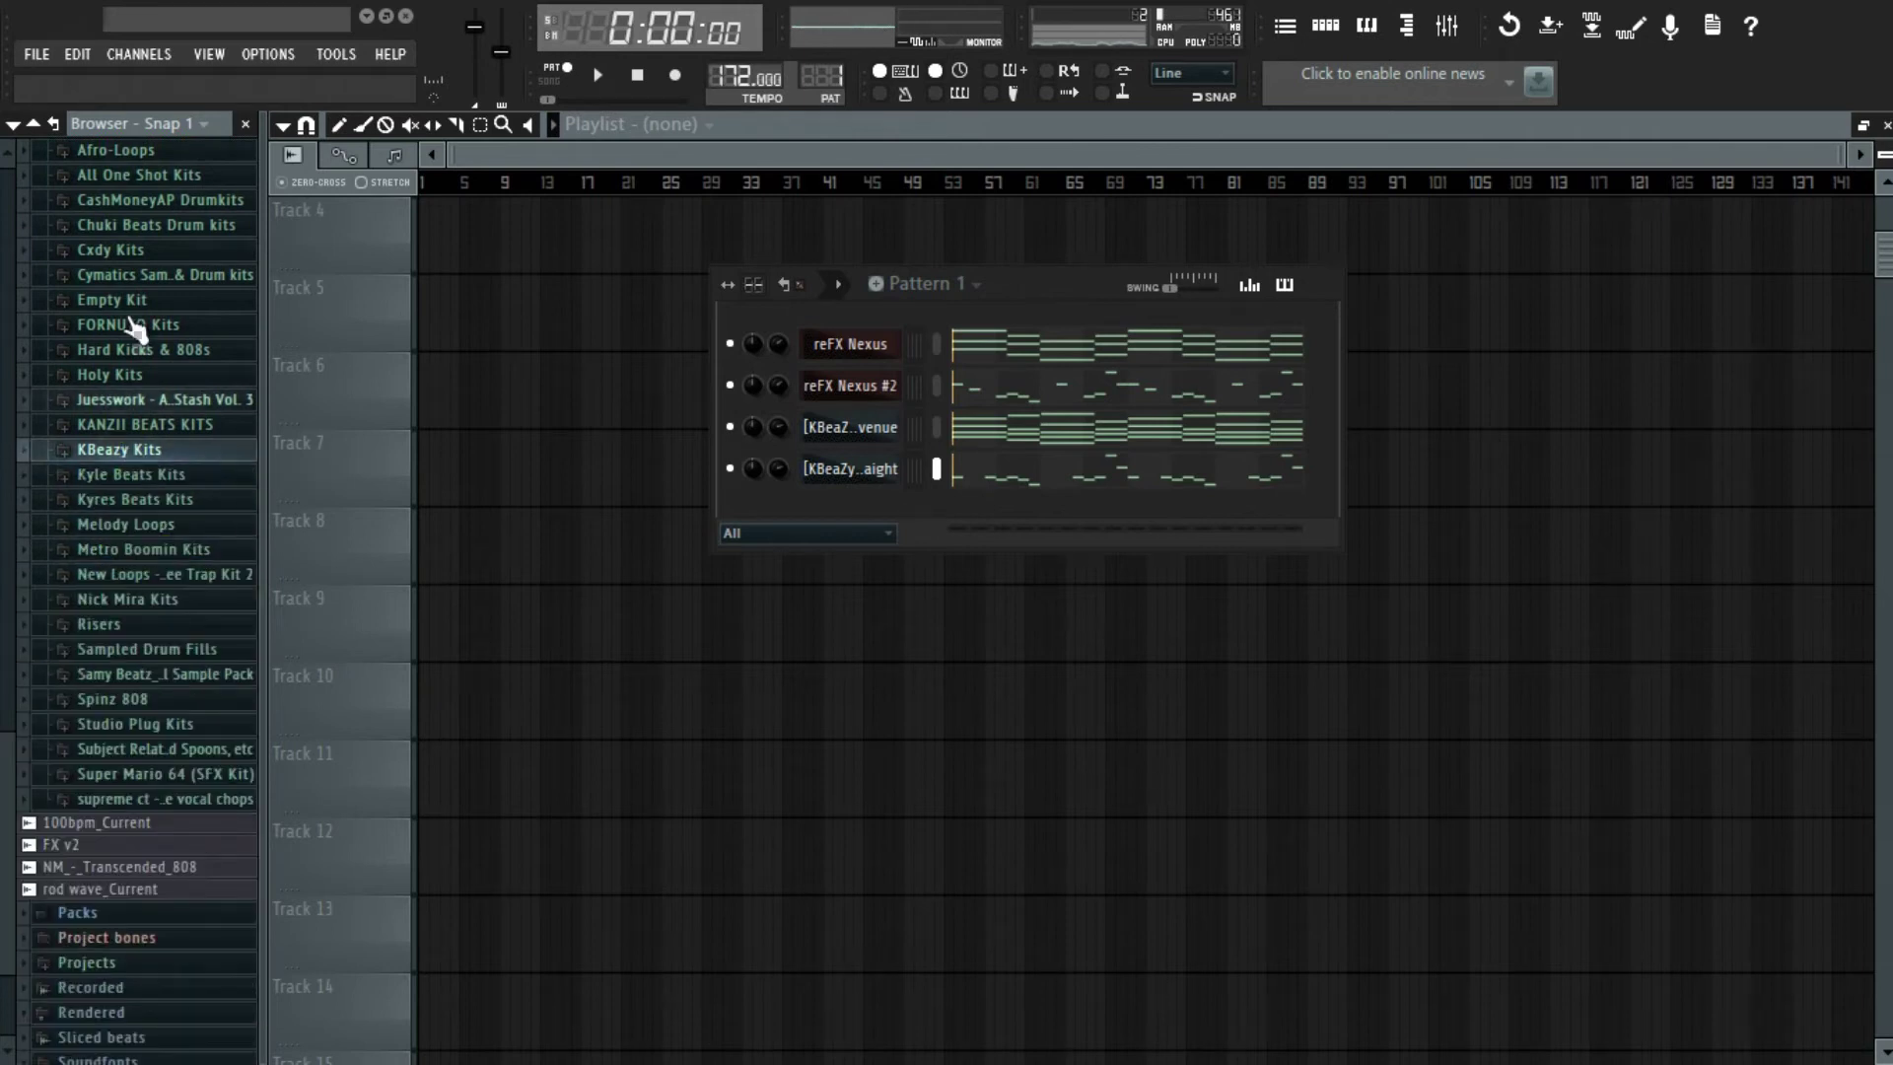
scroll(146, 325, "up", 3)
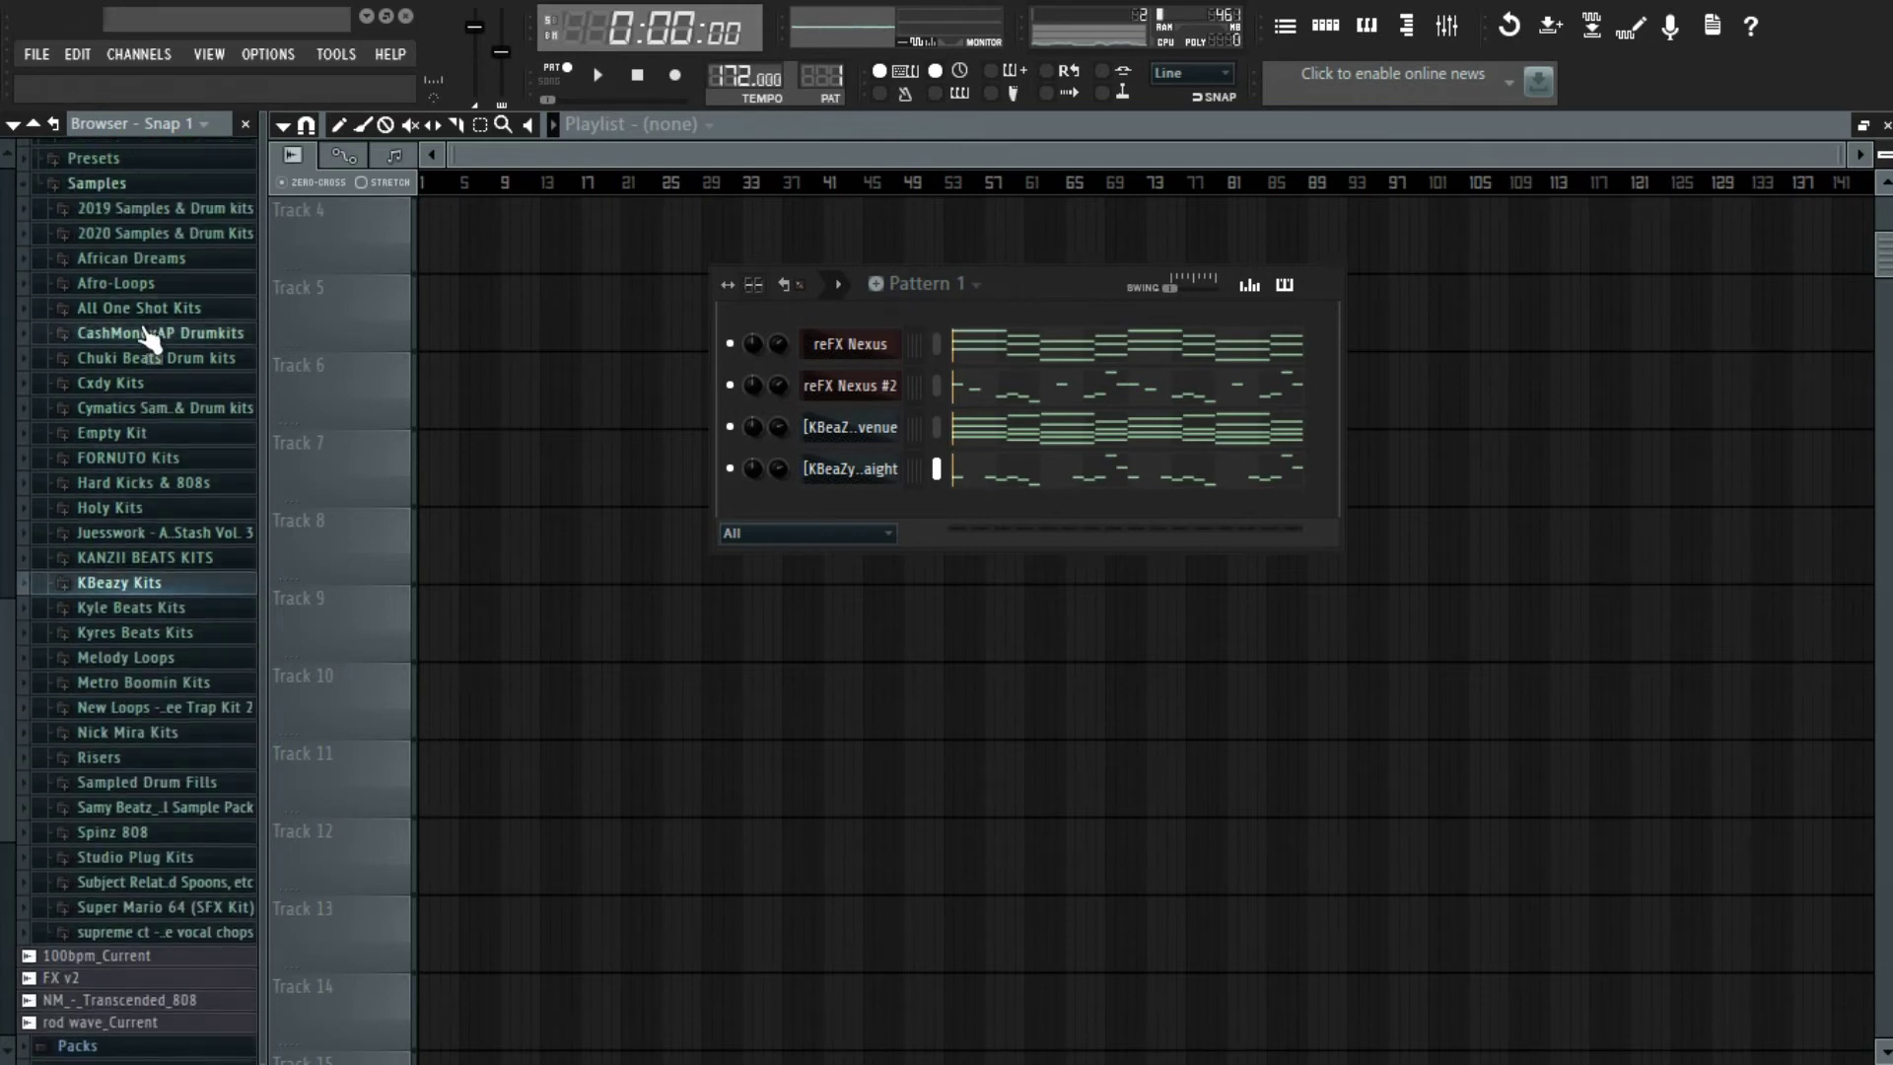
left_click(149, 333)
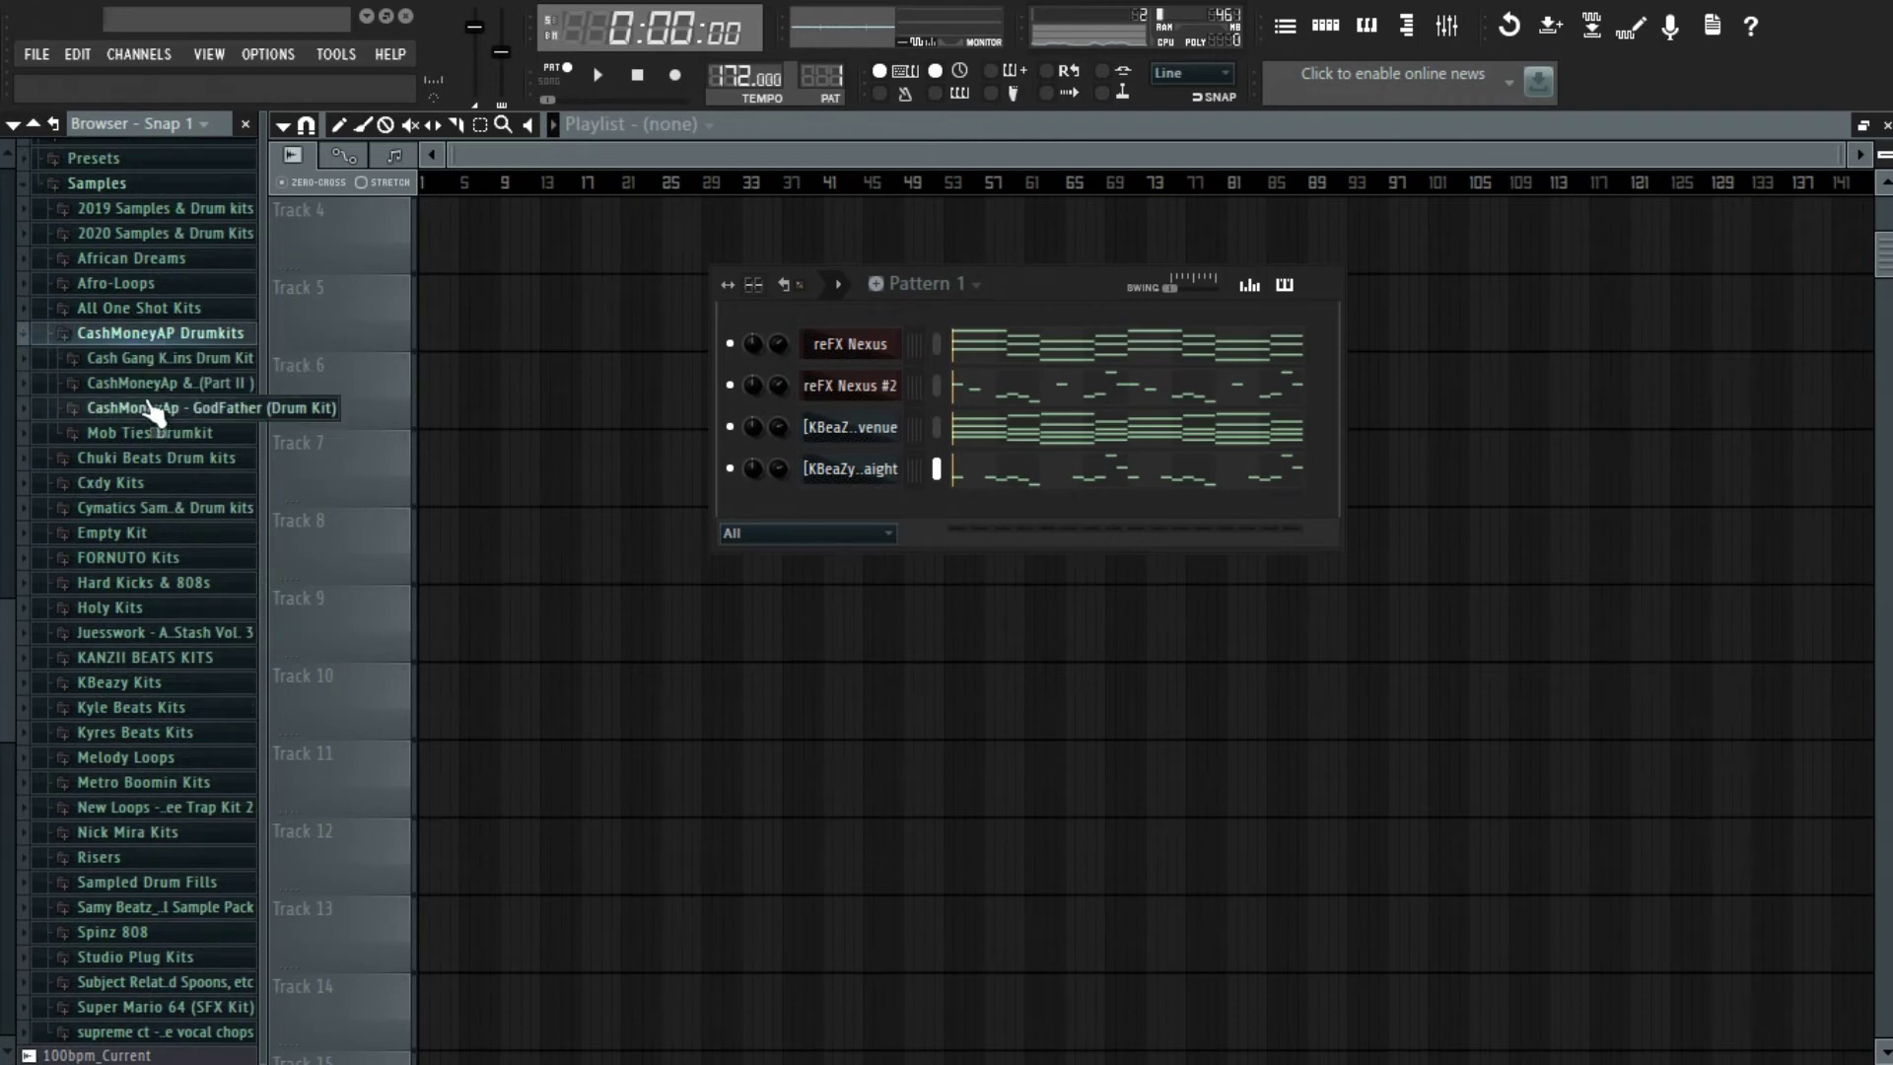
left_click(148, 384)
left_click(148, 383)
left_click(182, 408)
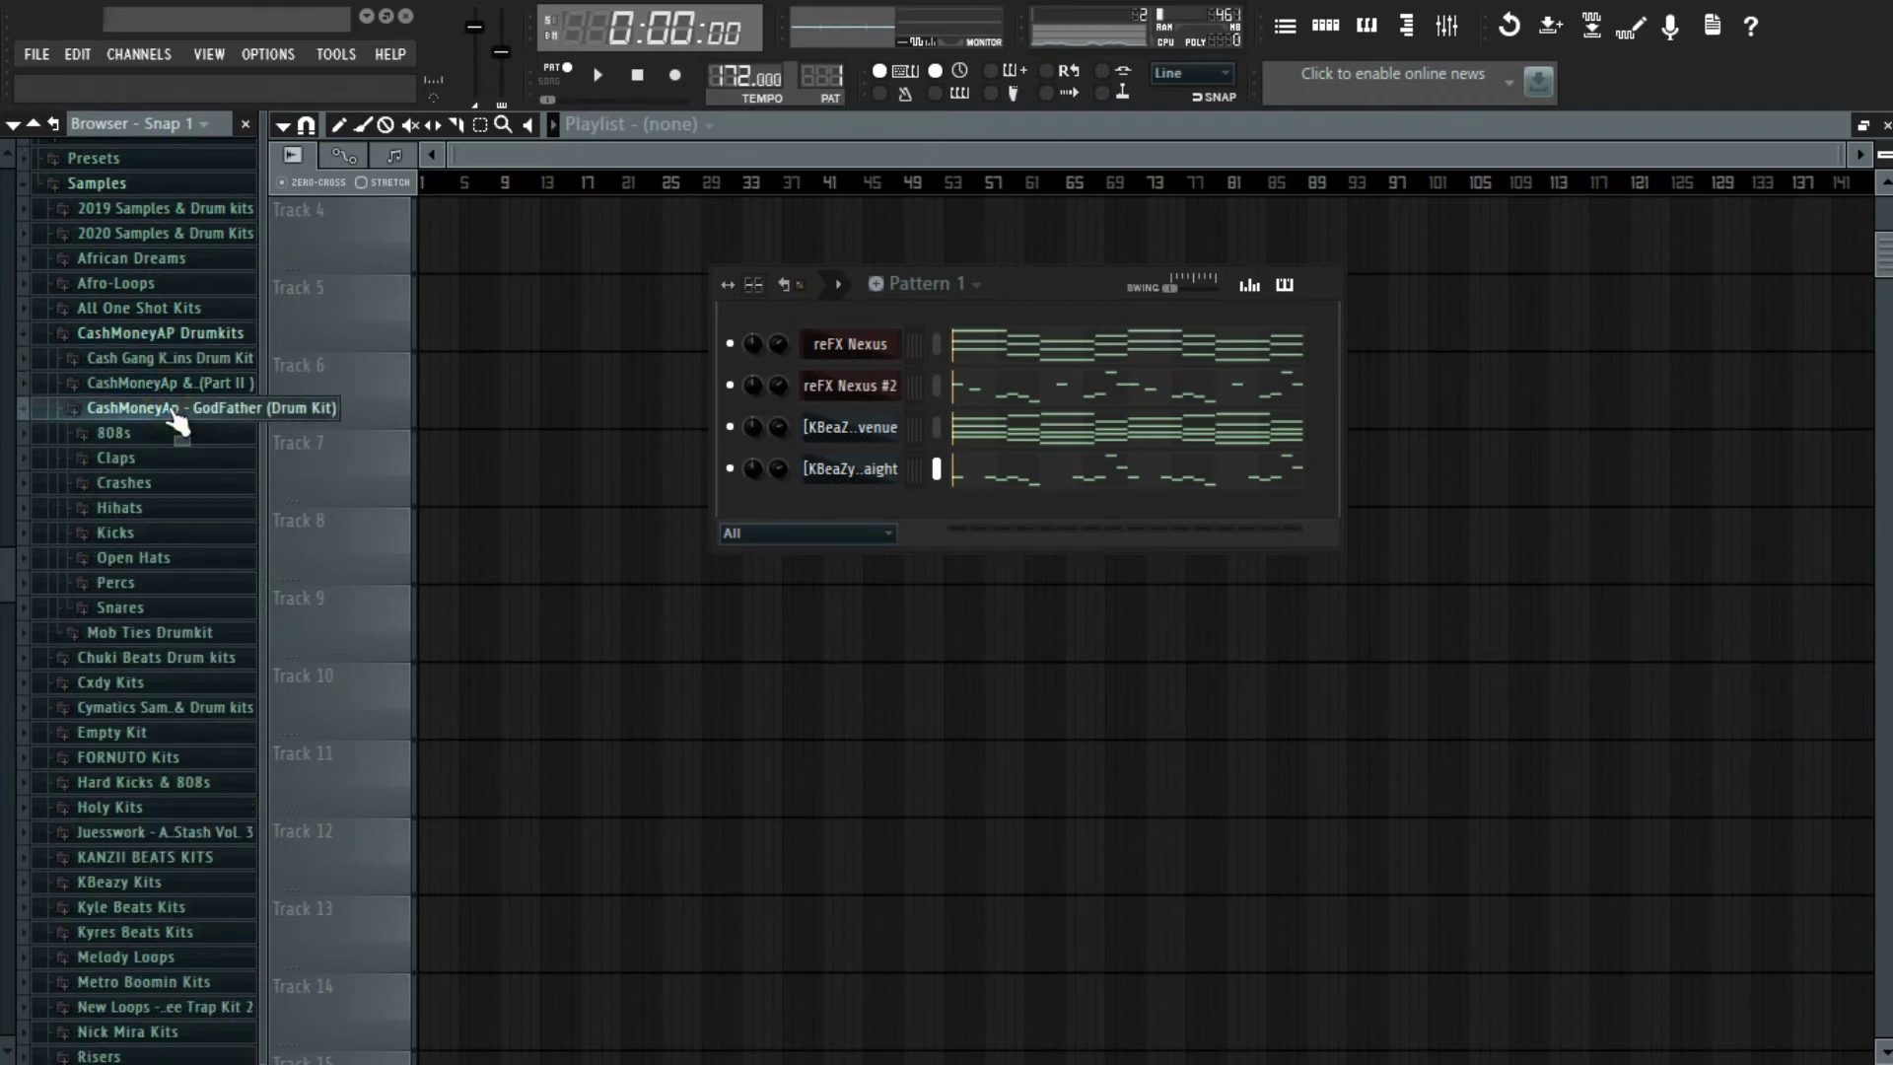
left_click(197, 407)
left_click(183, 384)
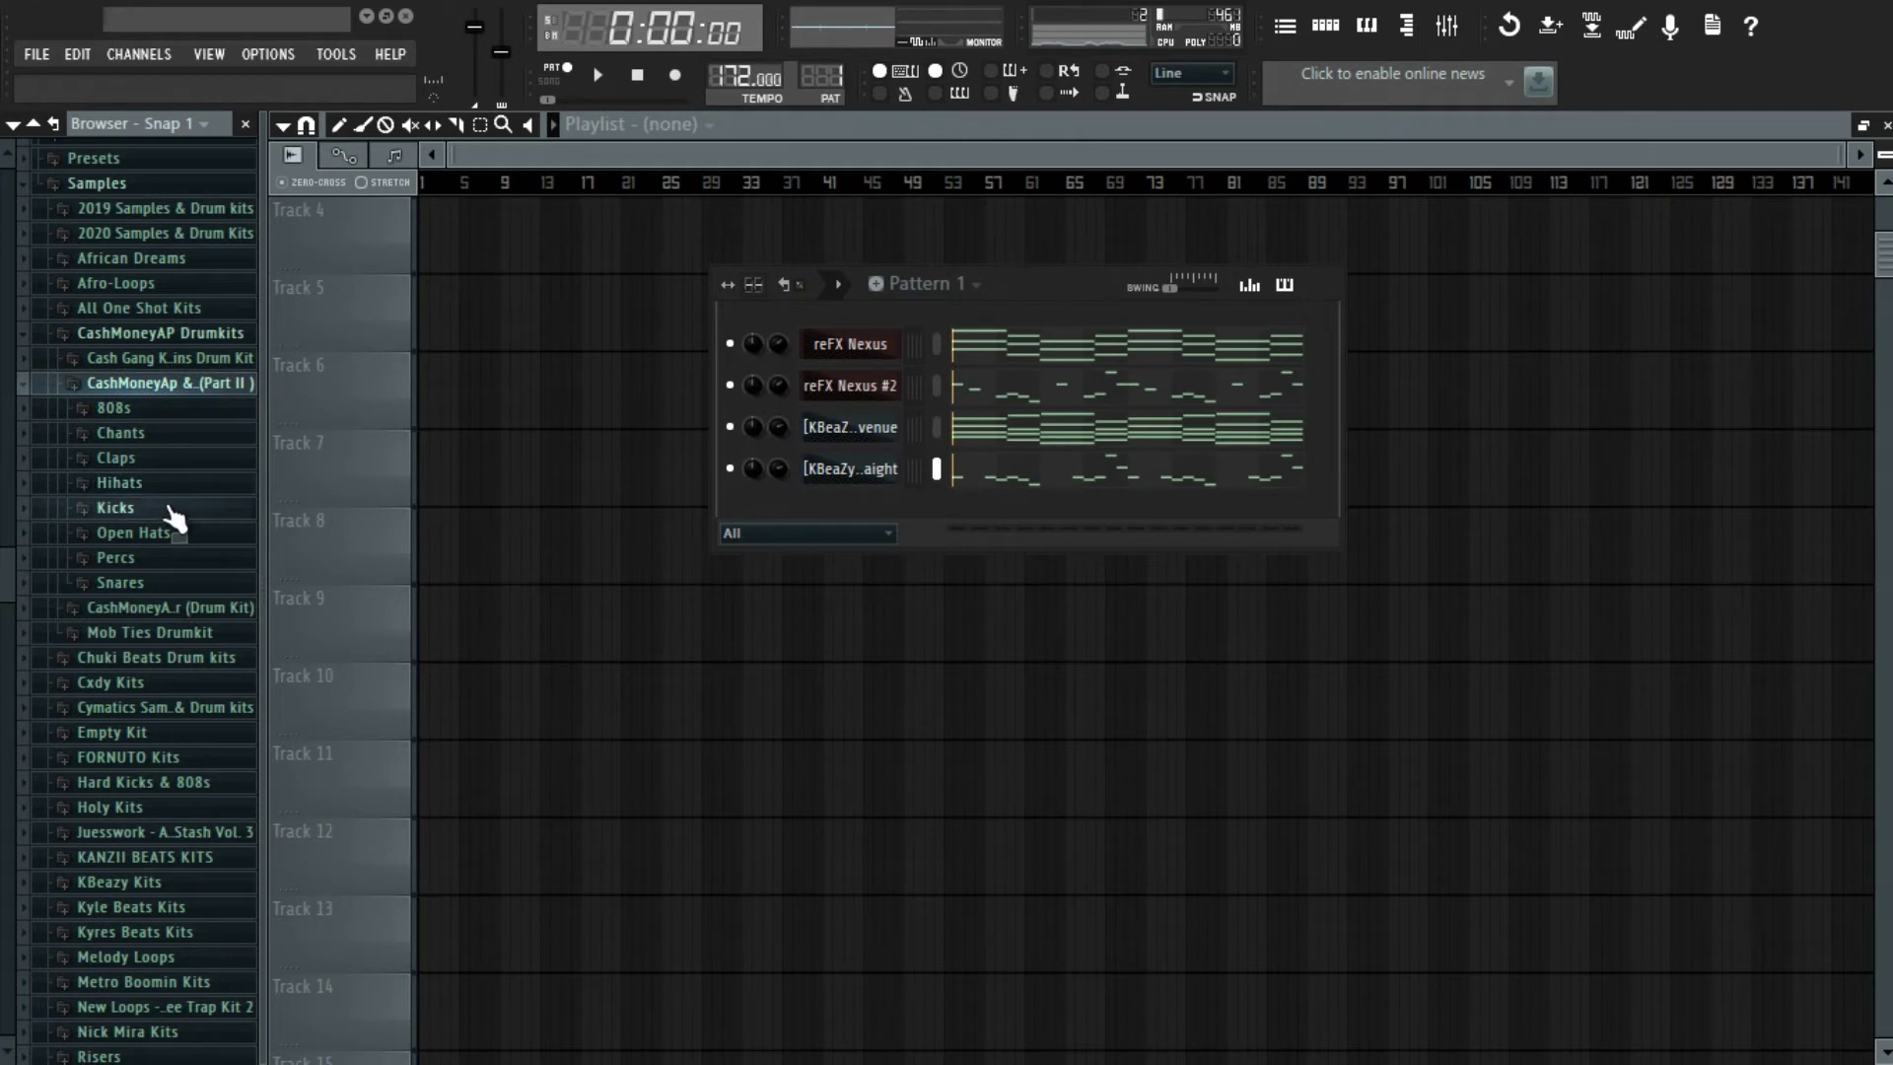
- Audition the kit's hi-hat samples, add [TECK] Hihats ( 5 ) as a new channel and close the Hihats folder
left_click(158, 482)
left_click(133, 543)
left_click(148, 655)
left_click(148, 676)
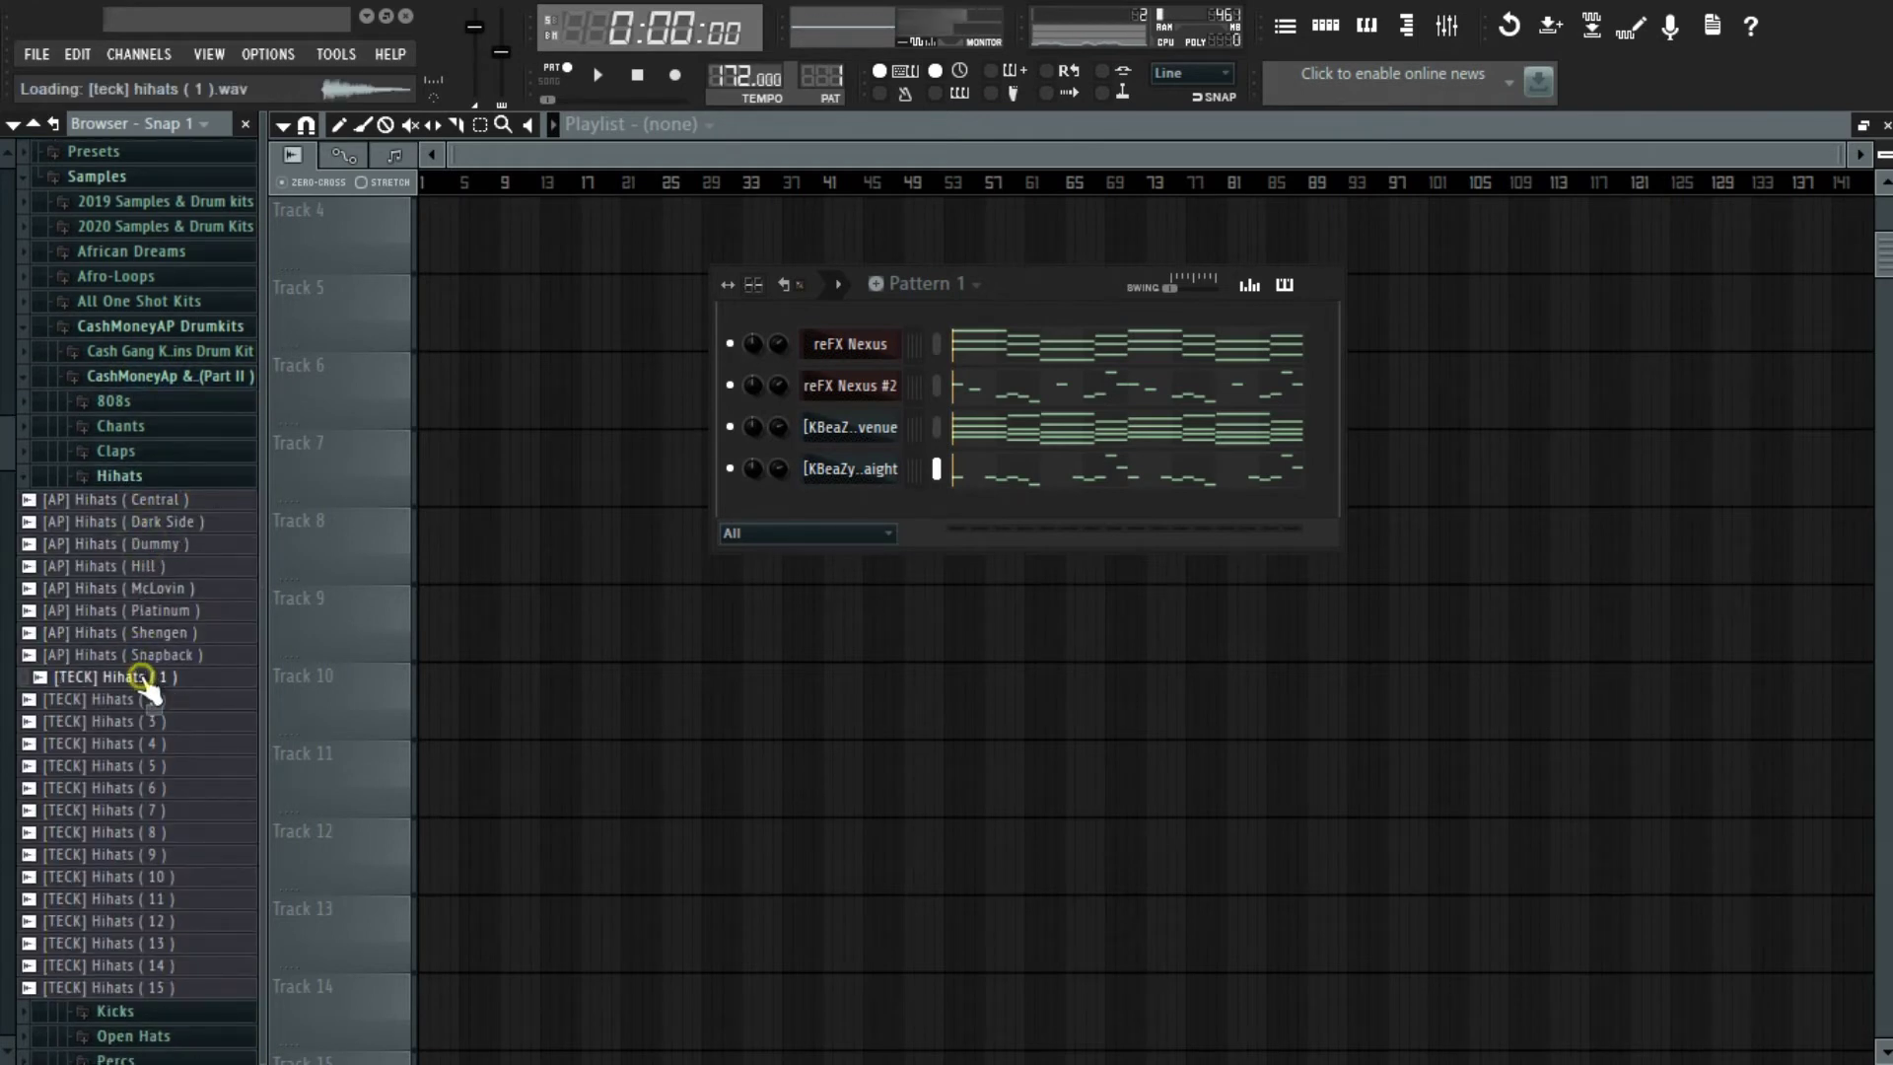
left_click(150, 744)
left_click(173, 767)
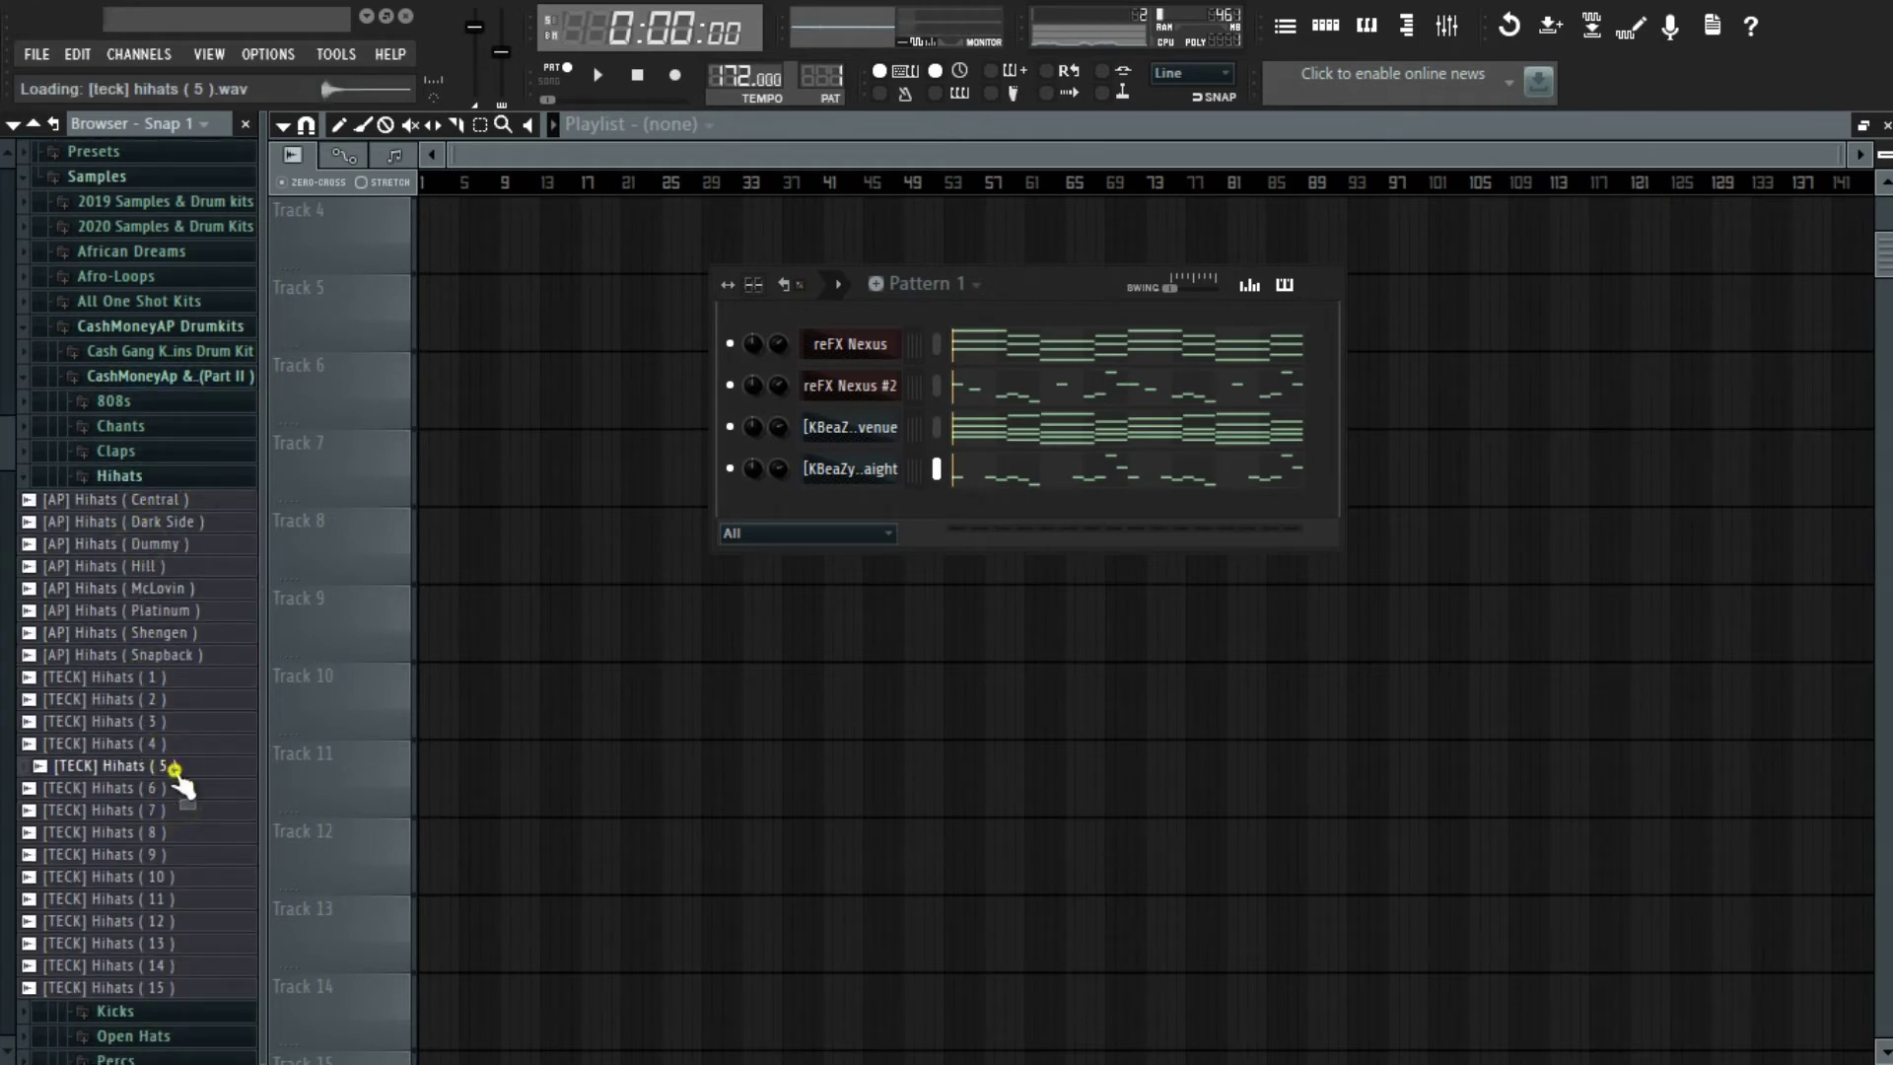
left_click_drag(212, 767, 837, 508)
left_click(119, 475)
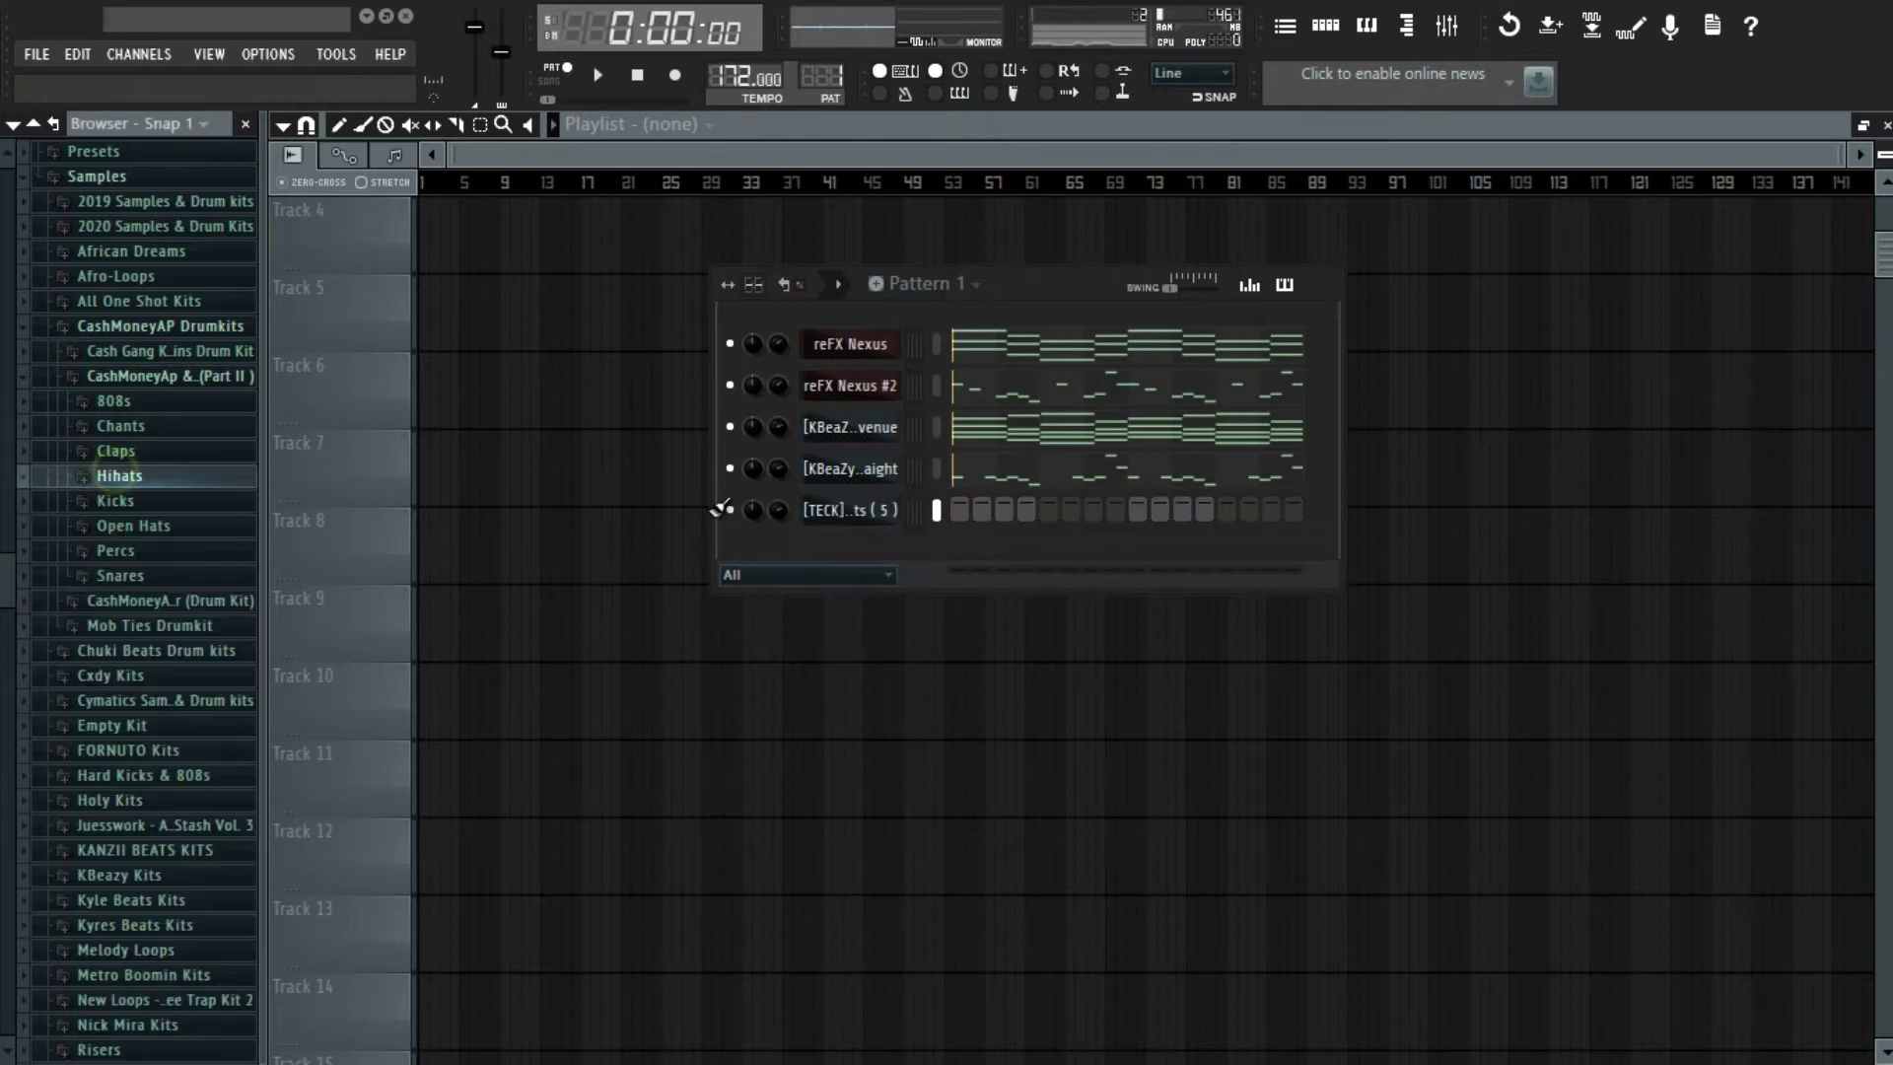
right_click(877, 515)
left_click(963, 511)
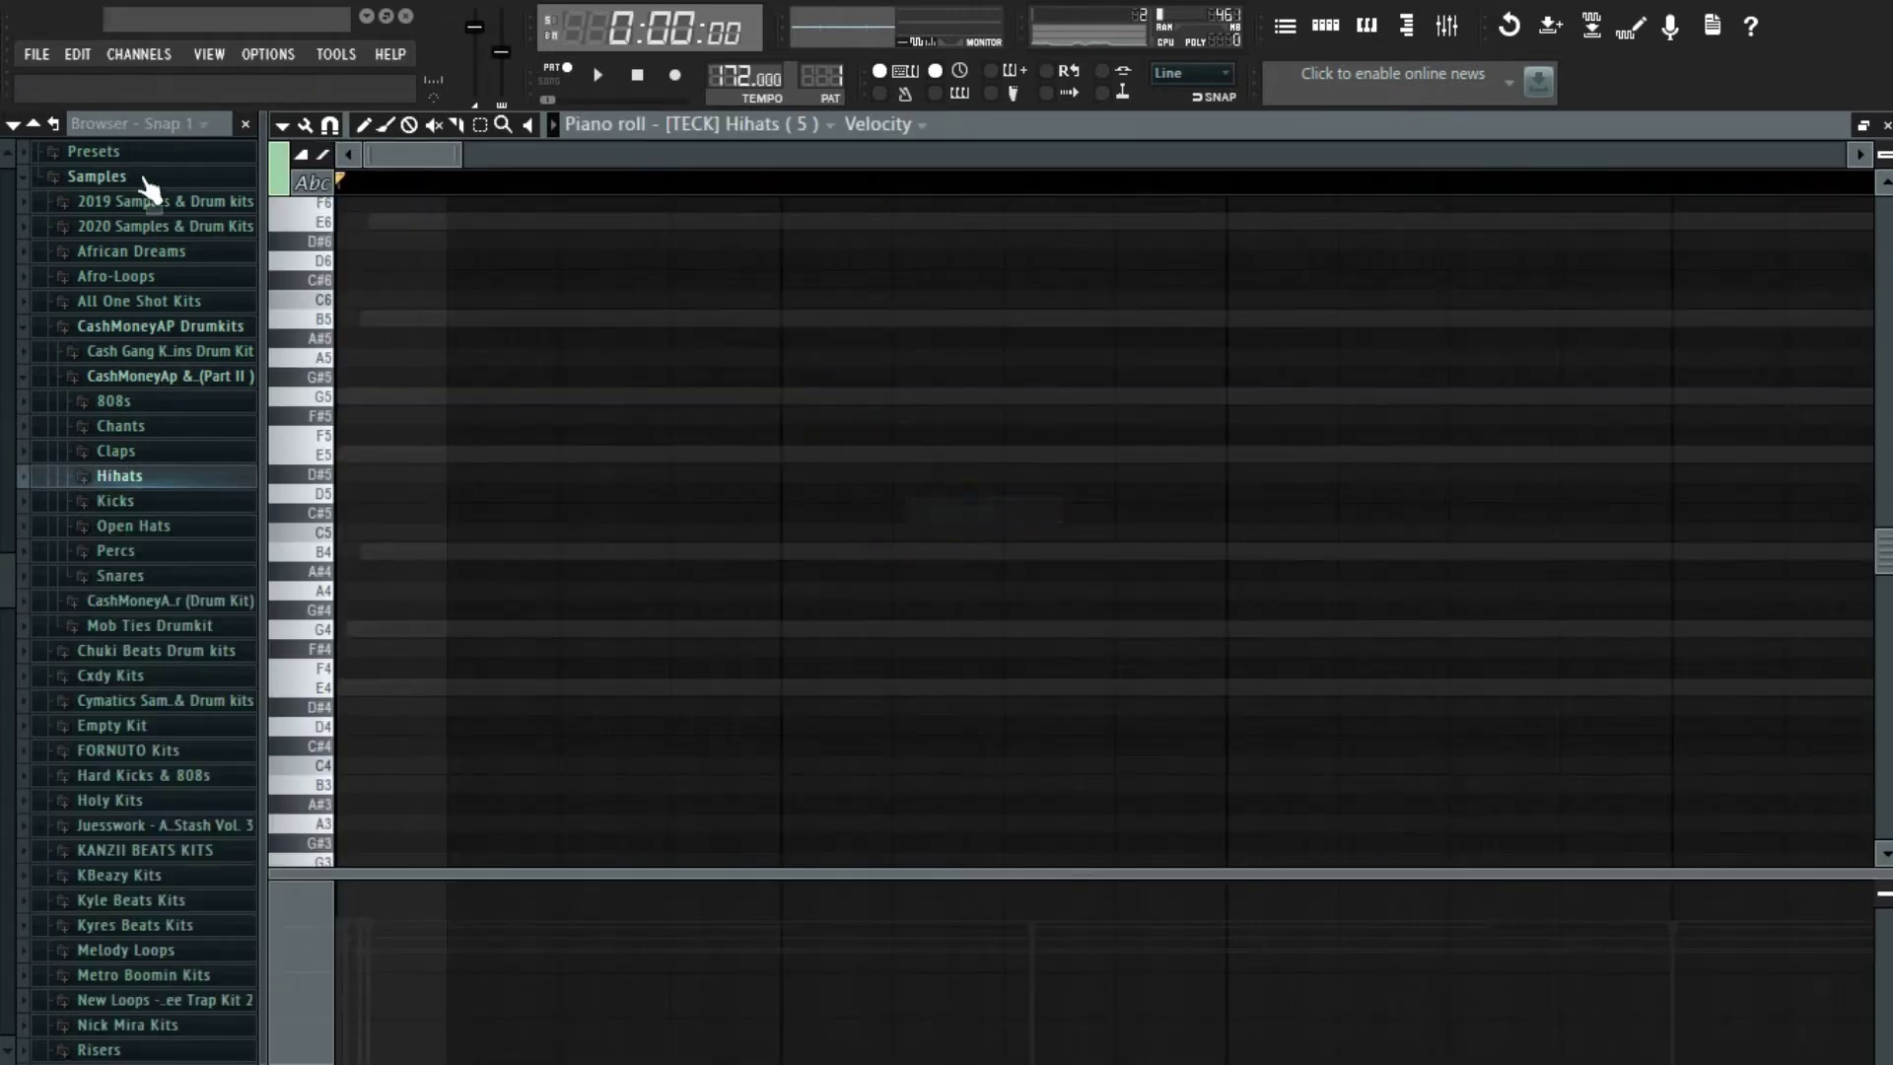
left_click(330, 126)
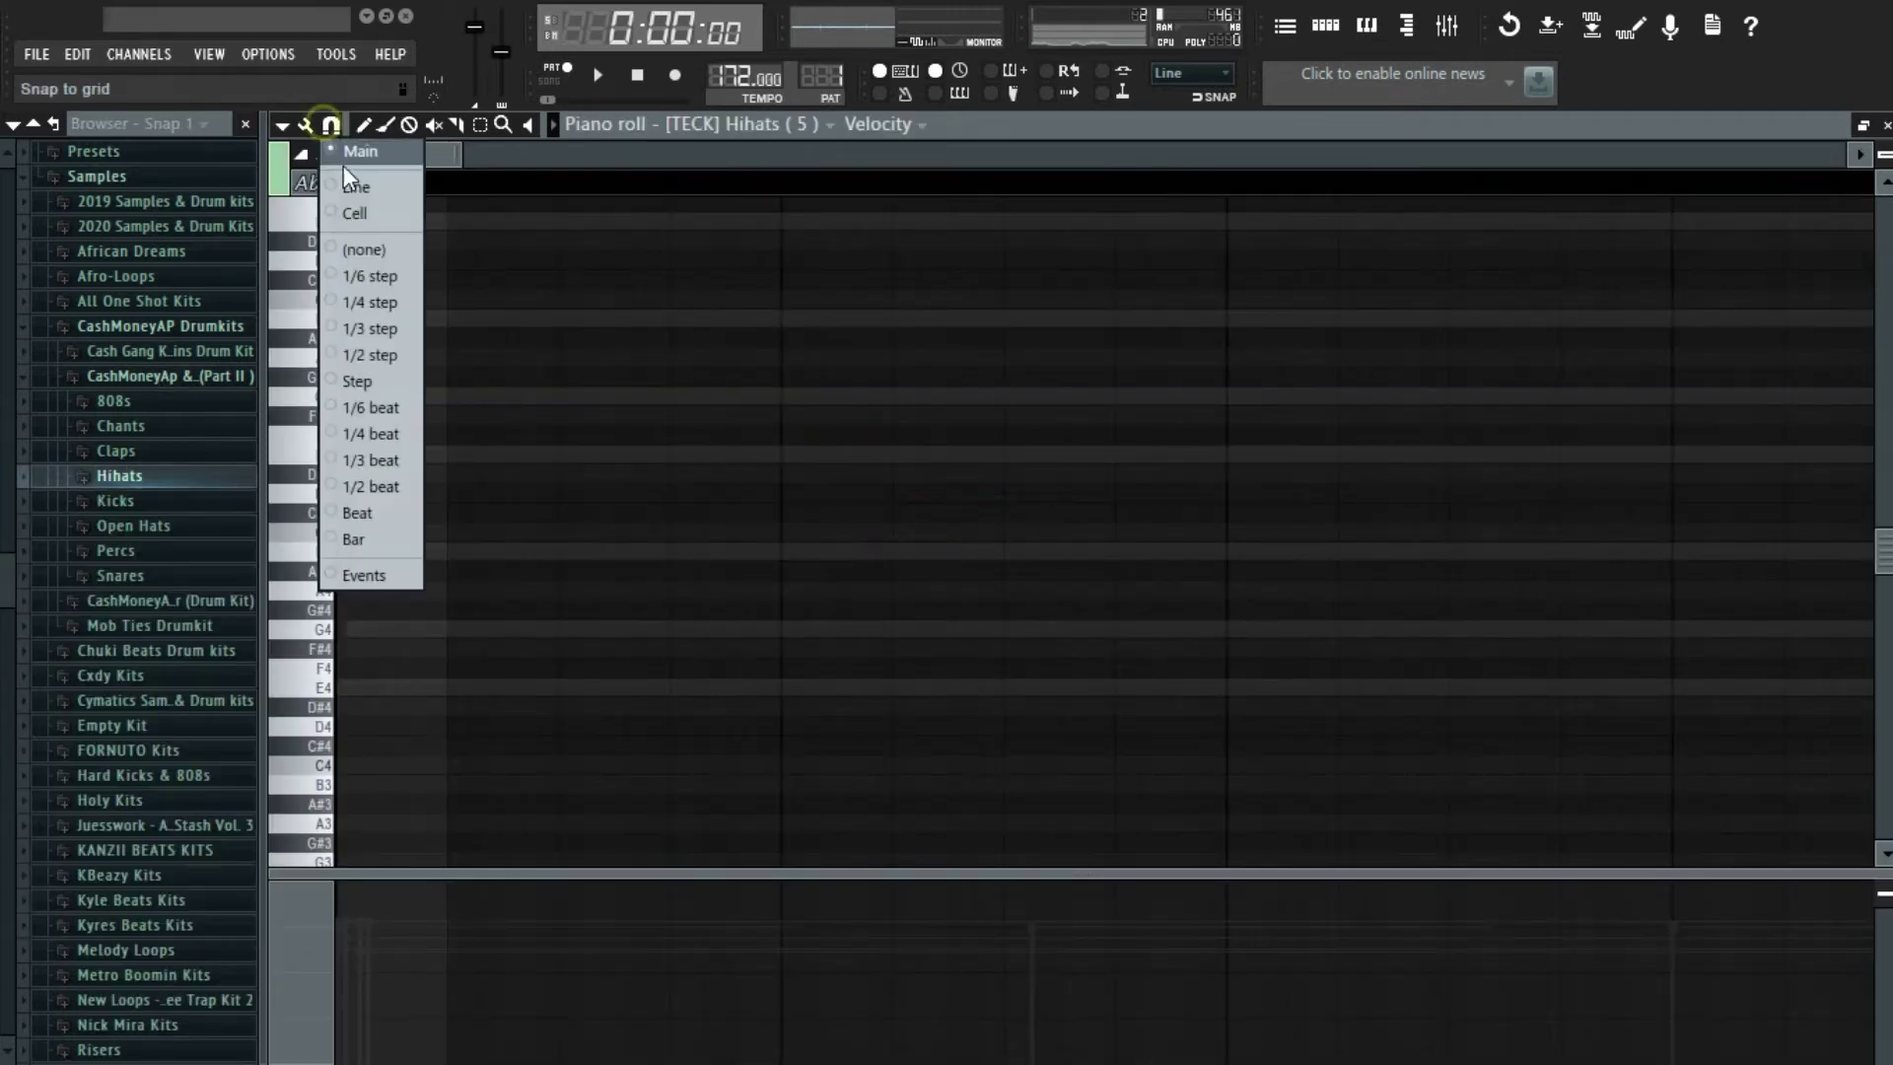
left_click(1321, 18)
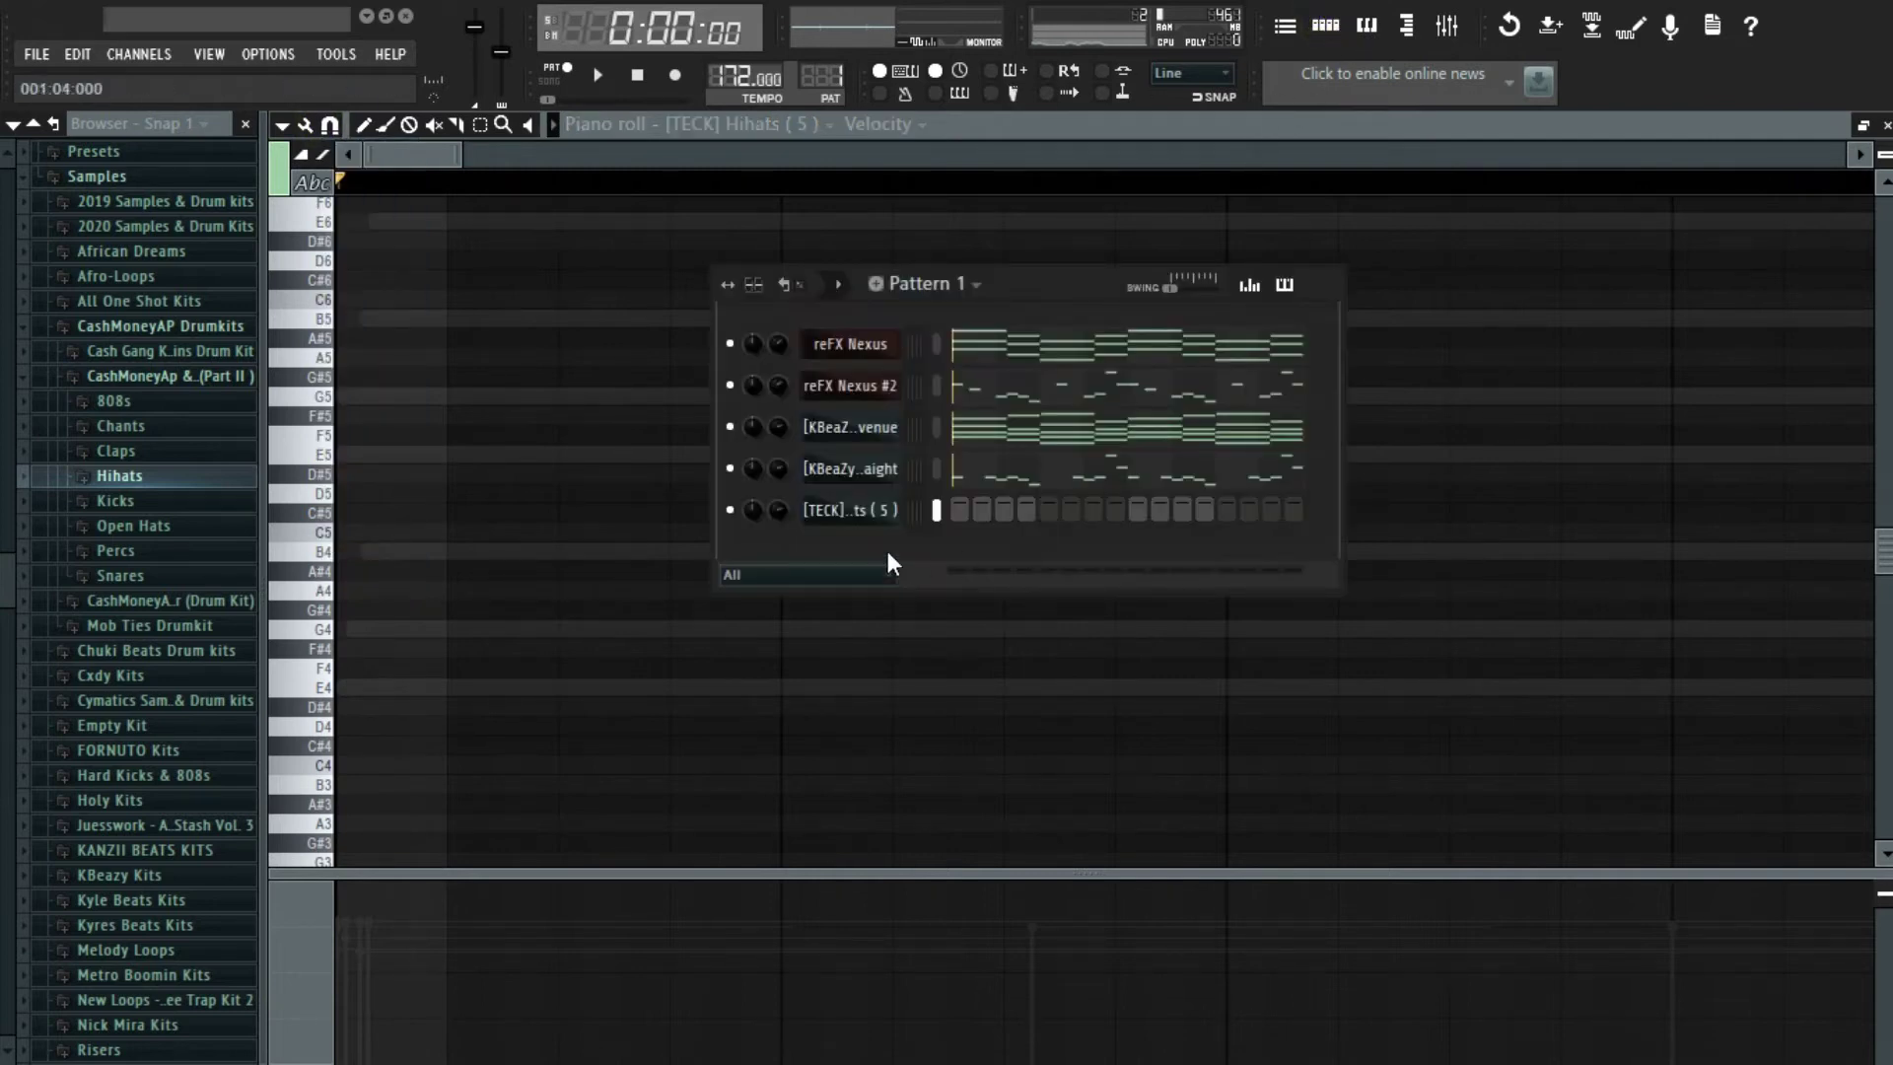
- Fill the [TECK] Hihats ( 5 ) channel on every second step and convert its steps to piano roll notes
right_click(864, 515)
left_click(984, 702)
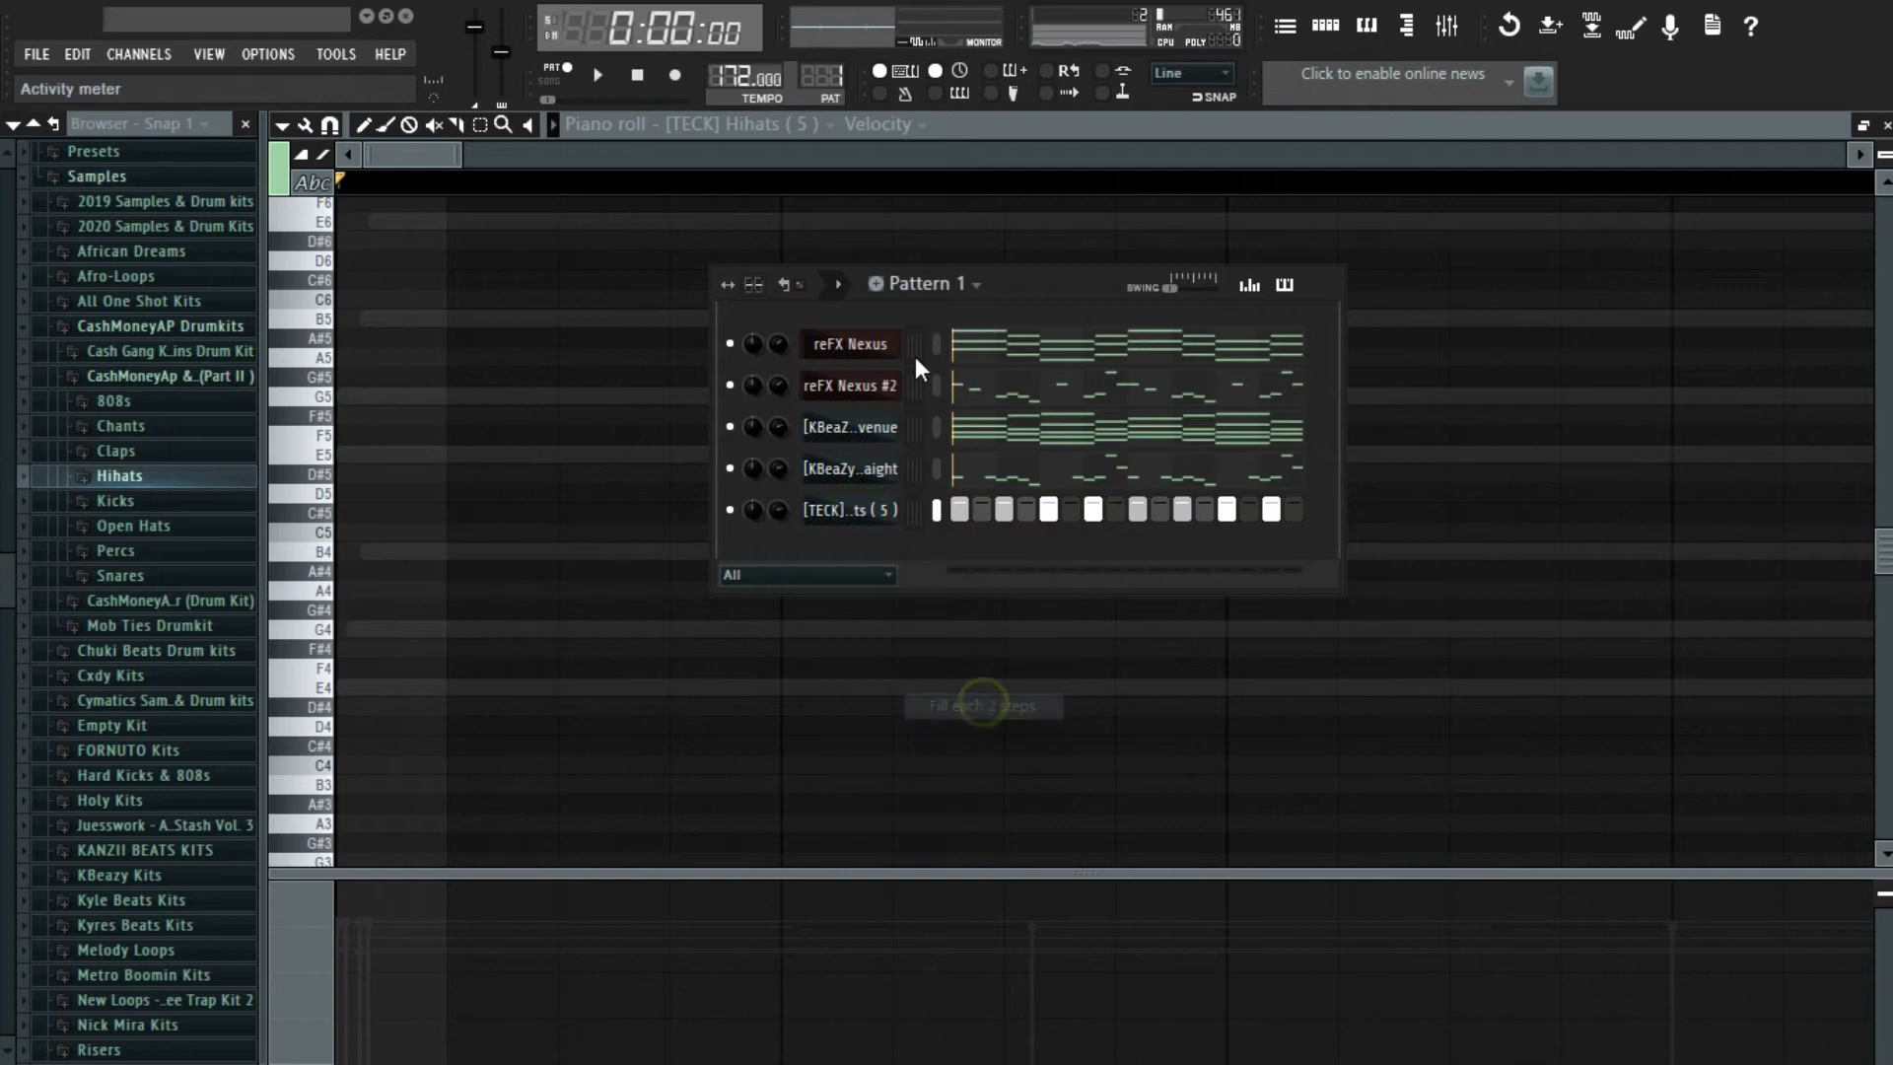
right_click(945, 512)
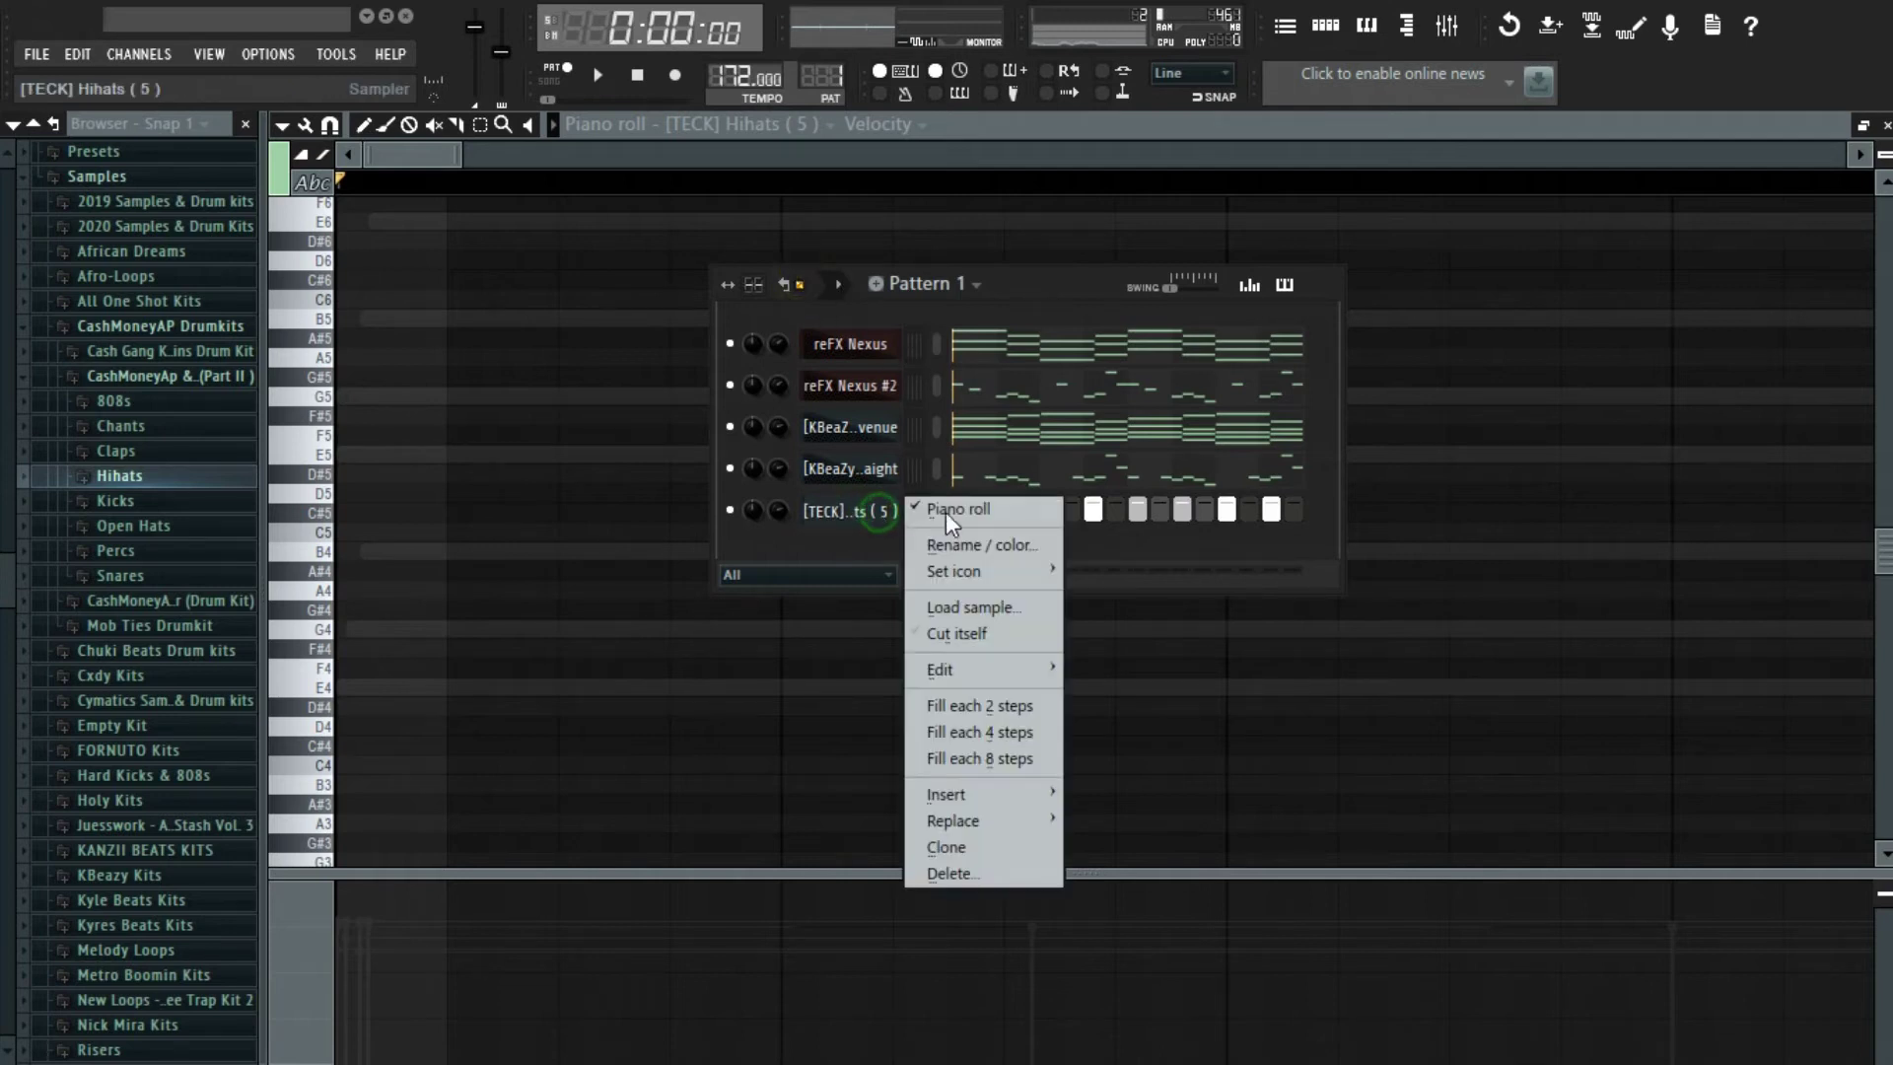
left_click(966, 511)
right_click(884, 509)
left_click(942, 509)
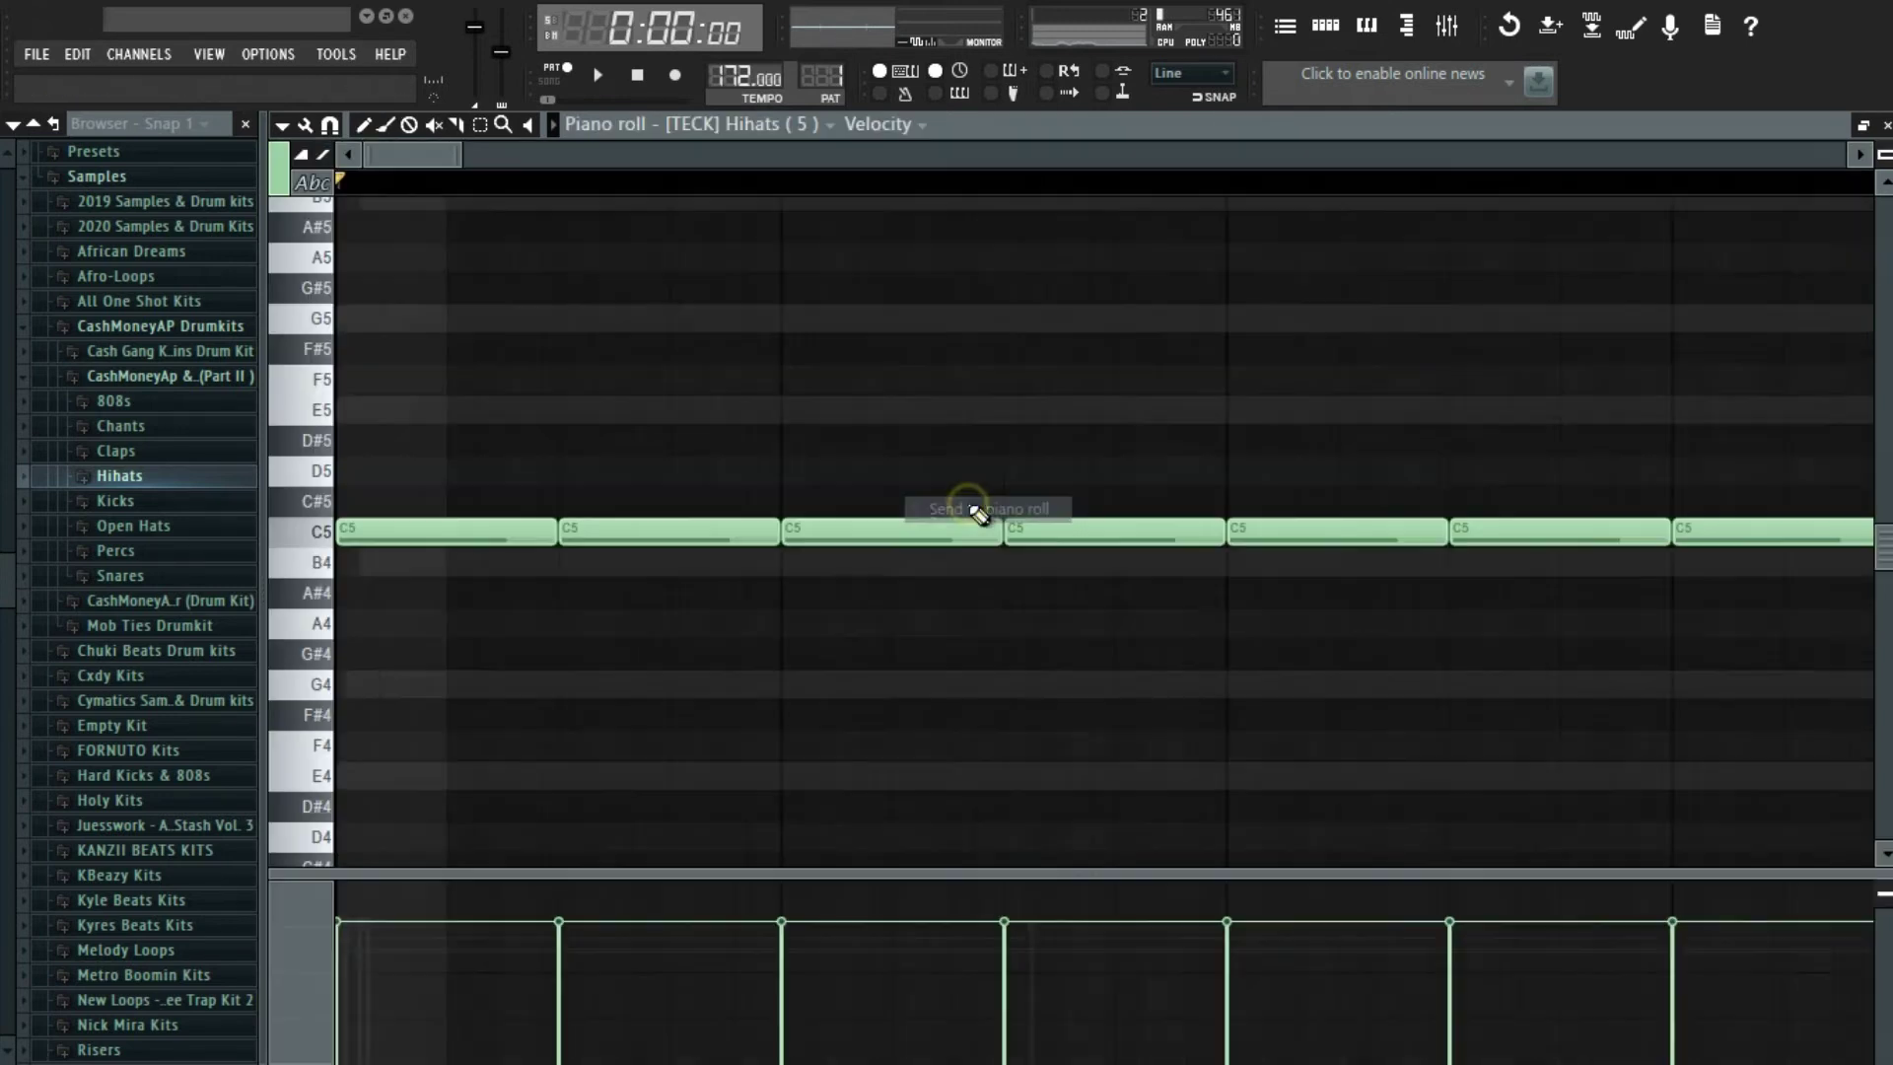
- Play the hi-hats, shorten the first C5 note to 1/6 beat and add two more 1/6-beat C5 notes right after it
scroll(973, 507, "down", 6)
scroll(792, 218, "up", 4)
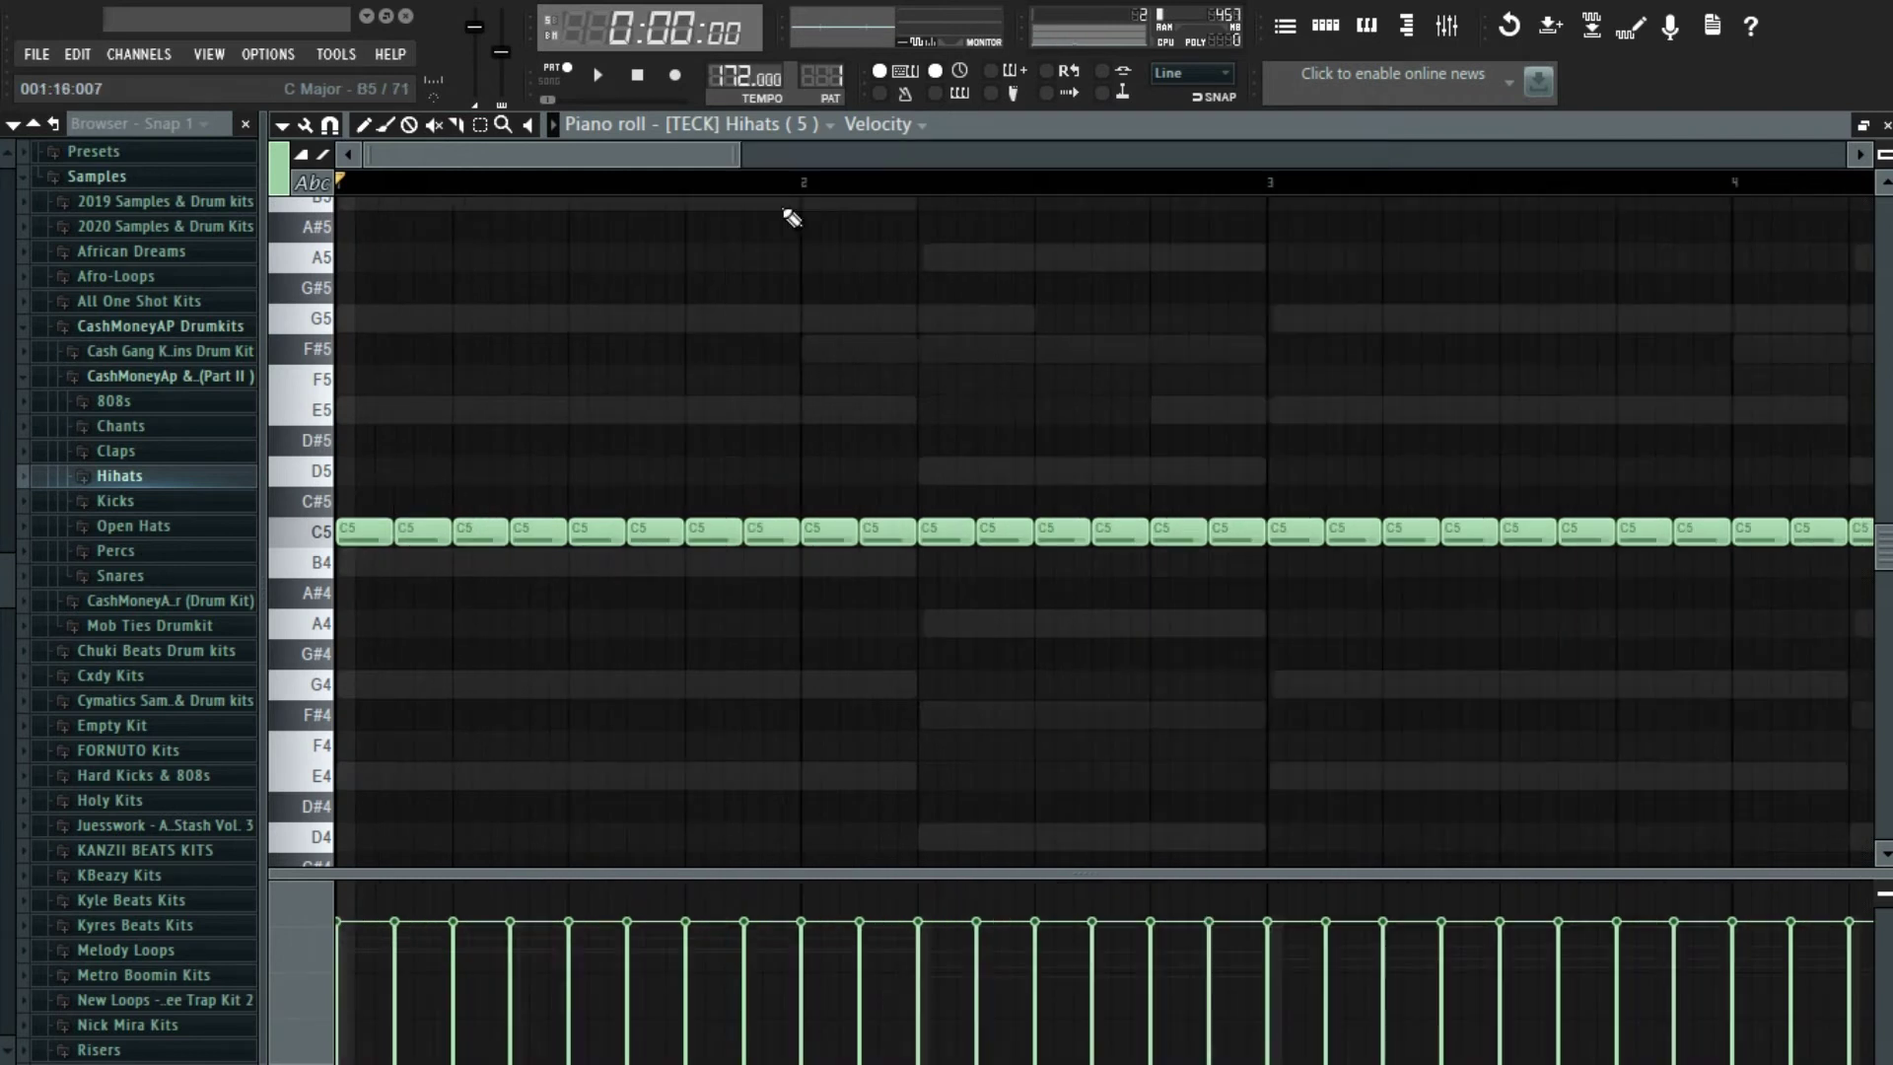
key("space")
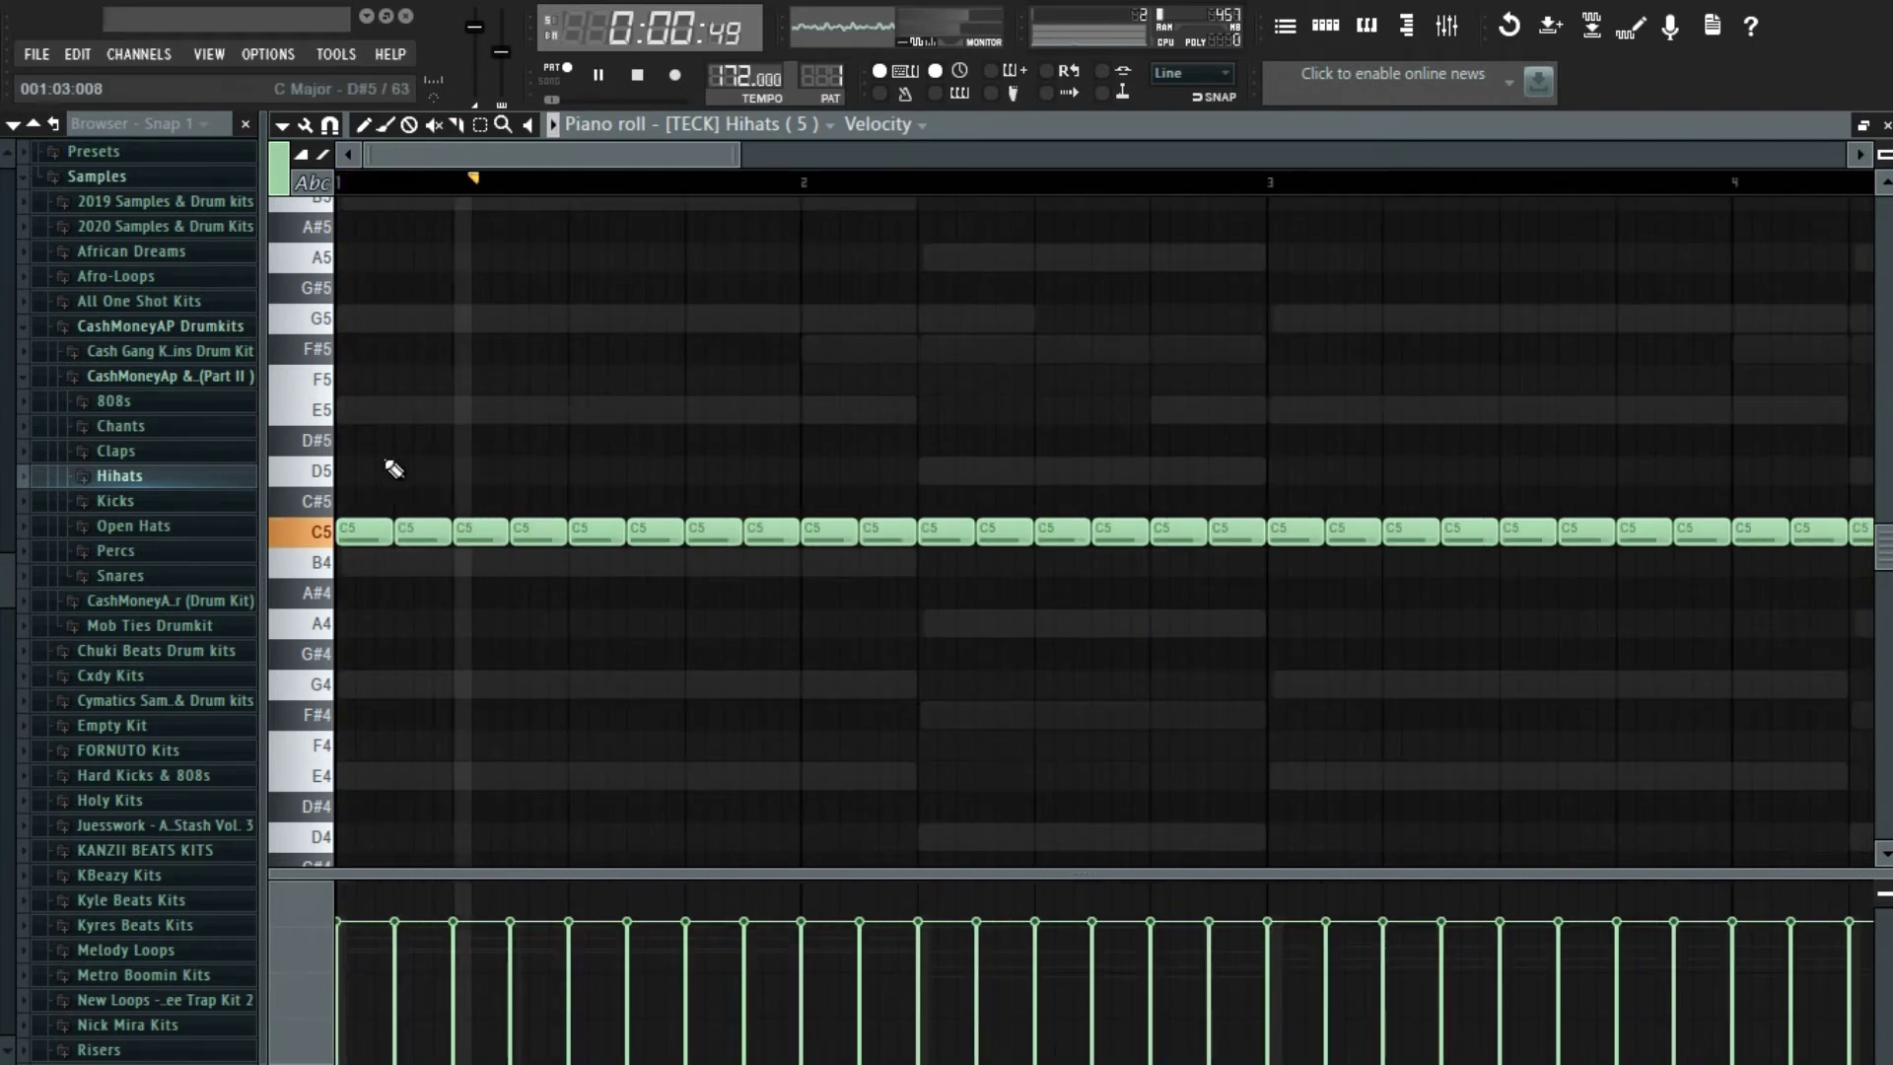
scroll(388, 469, "up", 2)
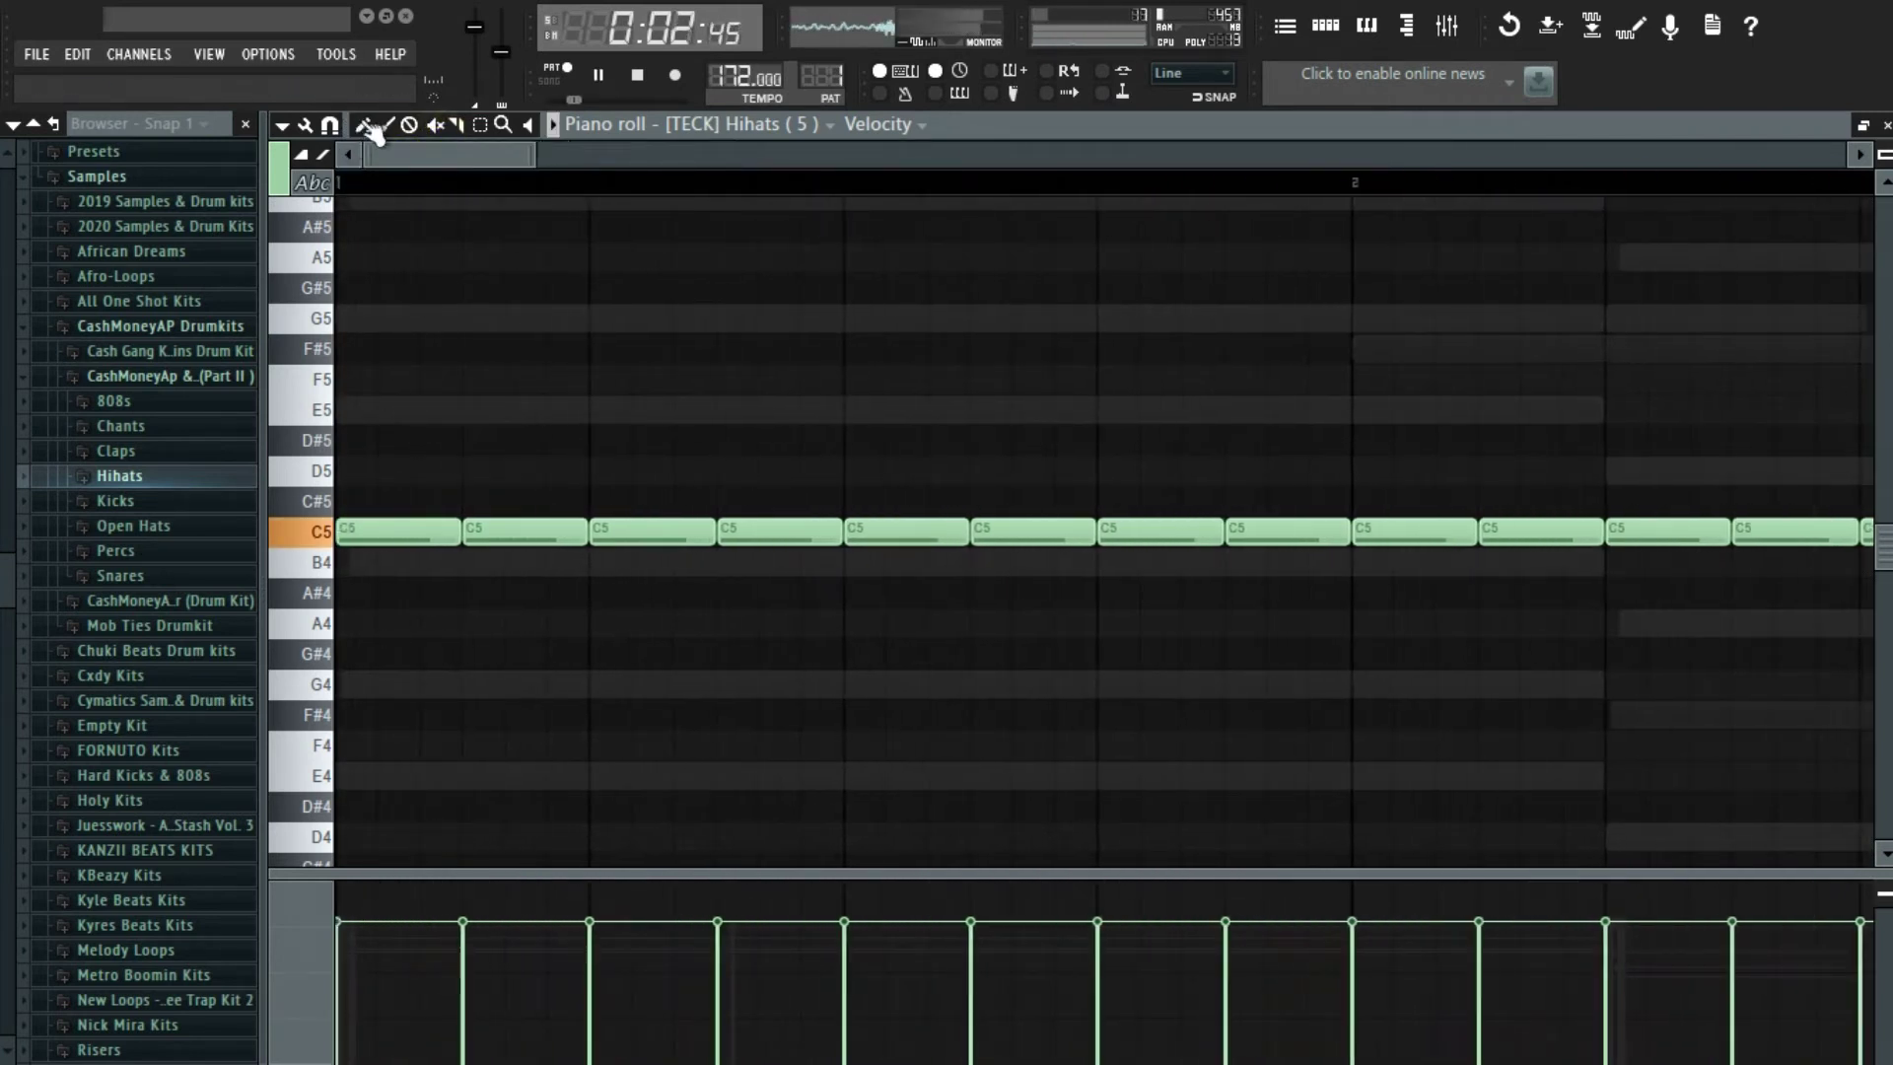
scroll(724, 527, "up", 3)
key("space")
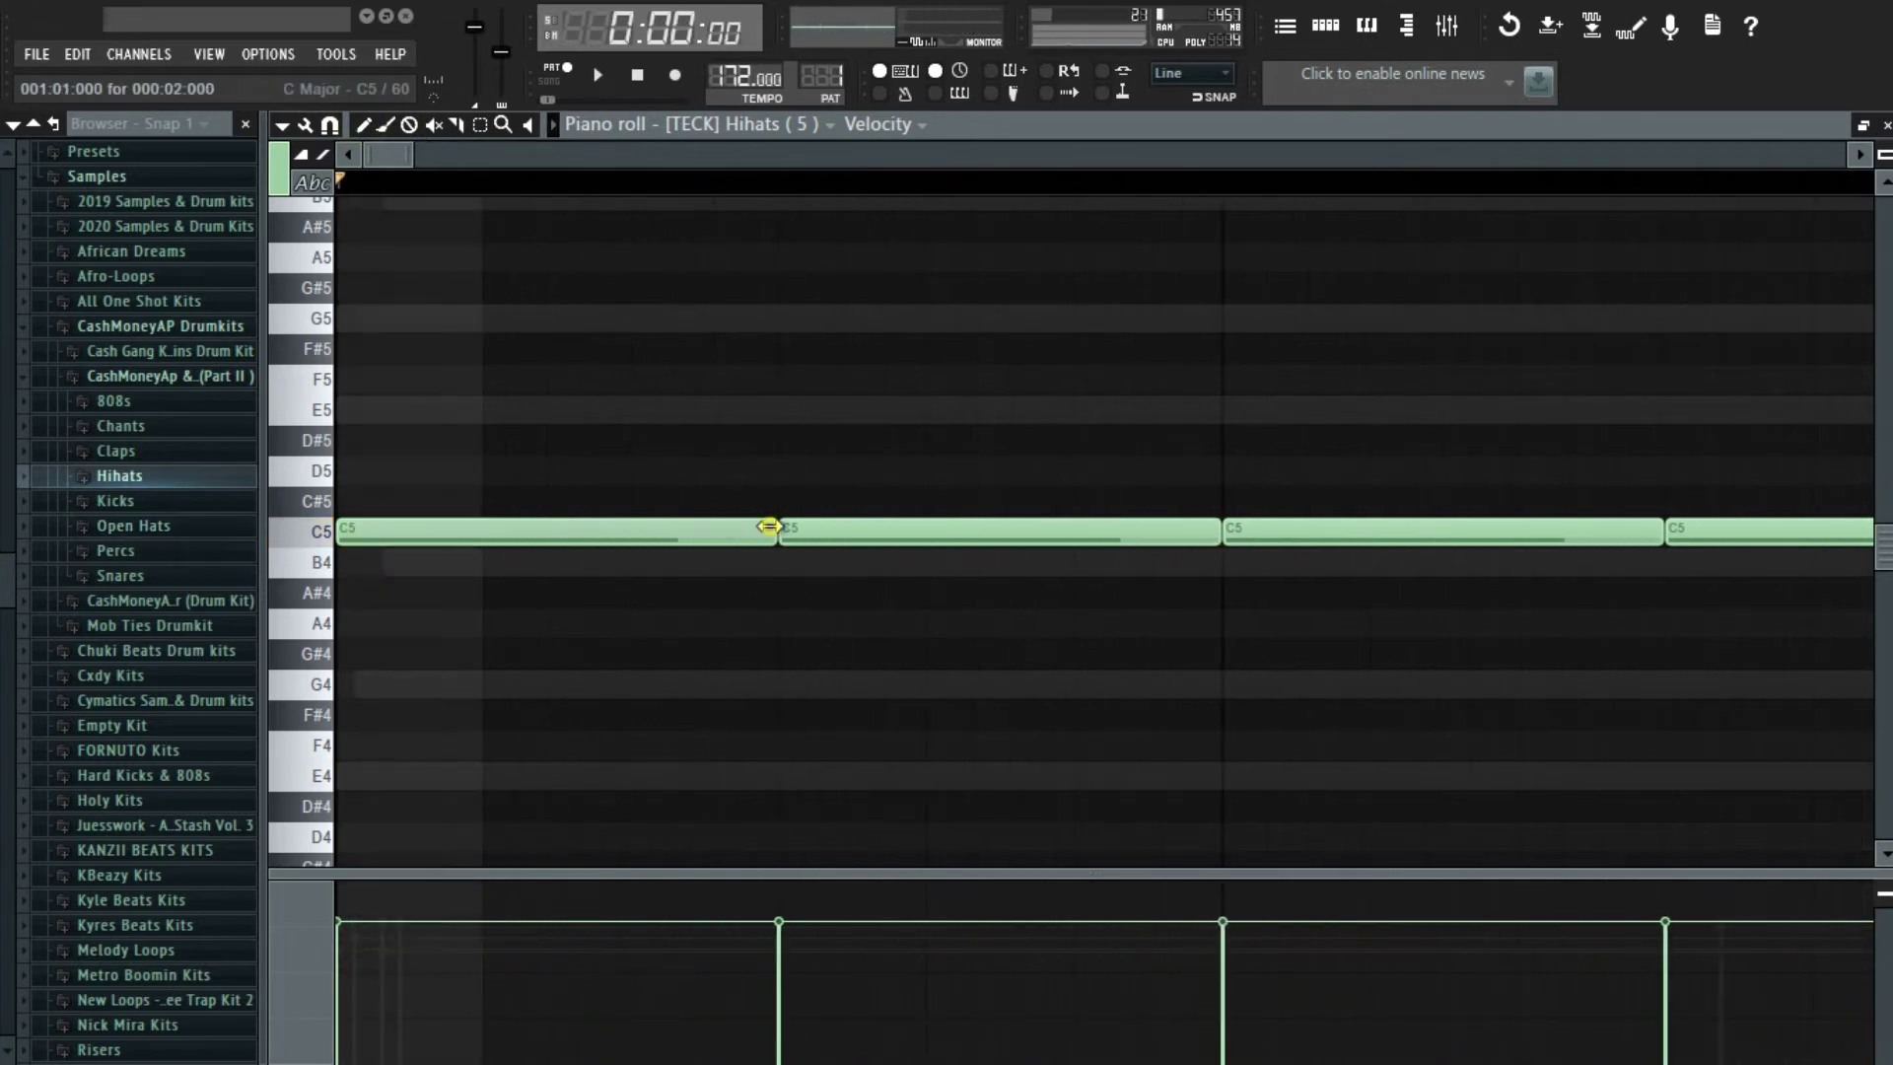
left_click_drag(769, 526, 362, 504)
left_click(511, 539)
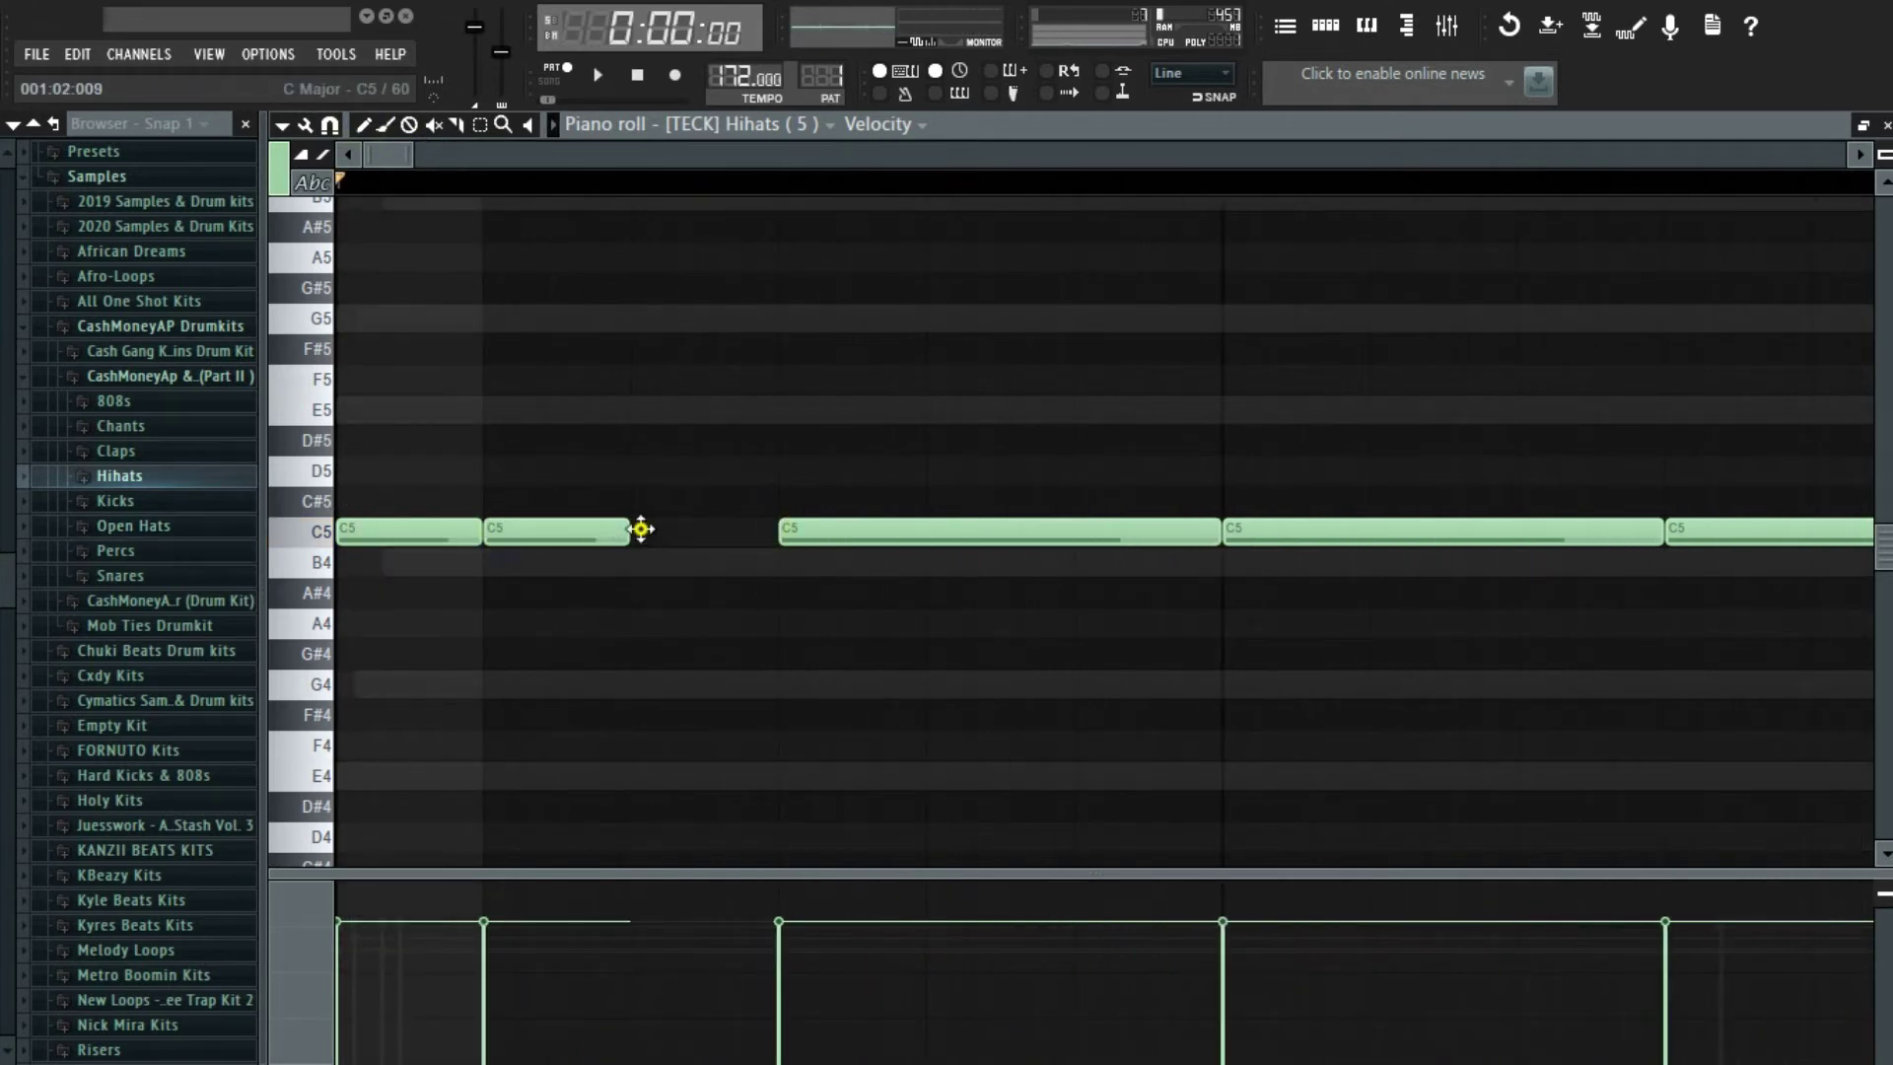
left_click(641, 529)
- Lower the hi-hat note following the opening C5 triplet to F#4 and play the pattern
scroll(641, 528, "down", 2)
left_click_drag(616, 536, 622, 808)
scroll(634, 807, "down", 3)
scroll(487, 804, "down", 3)
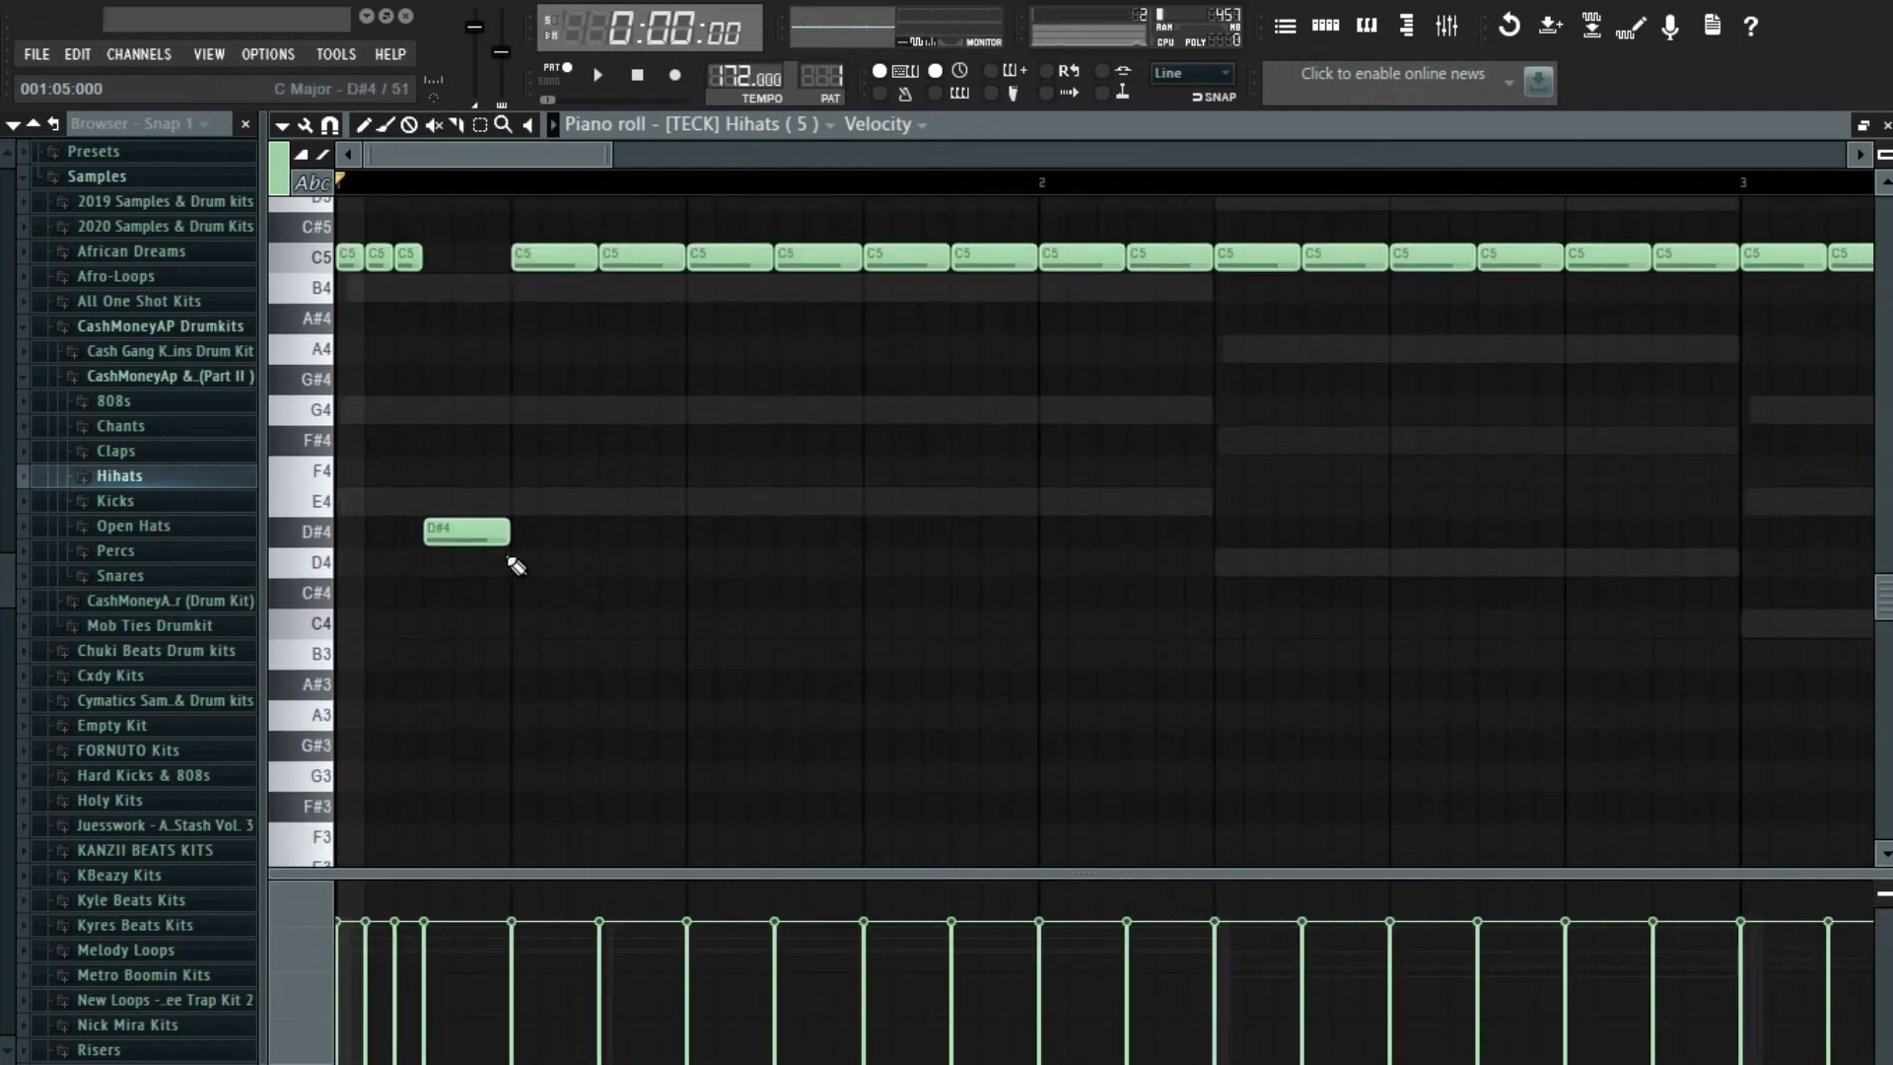
left_click_drag(452, 545, 461, 440)
scroll(421, 301, "down", 3)
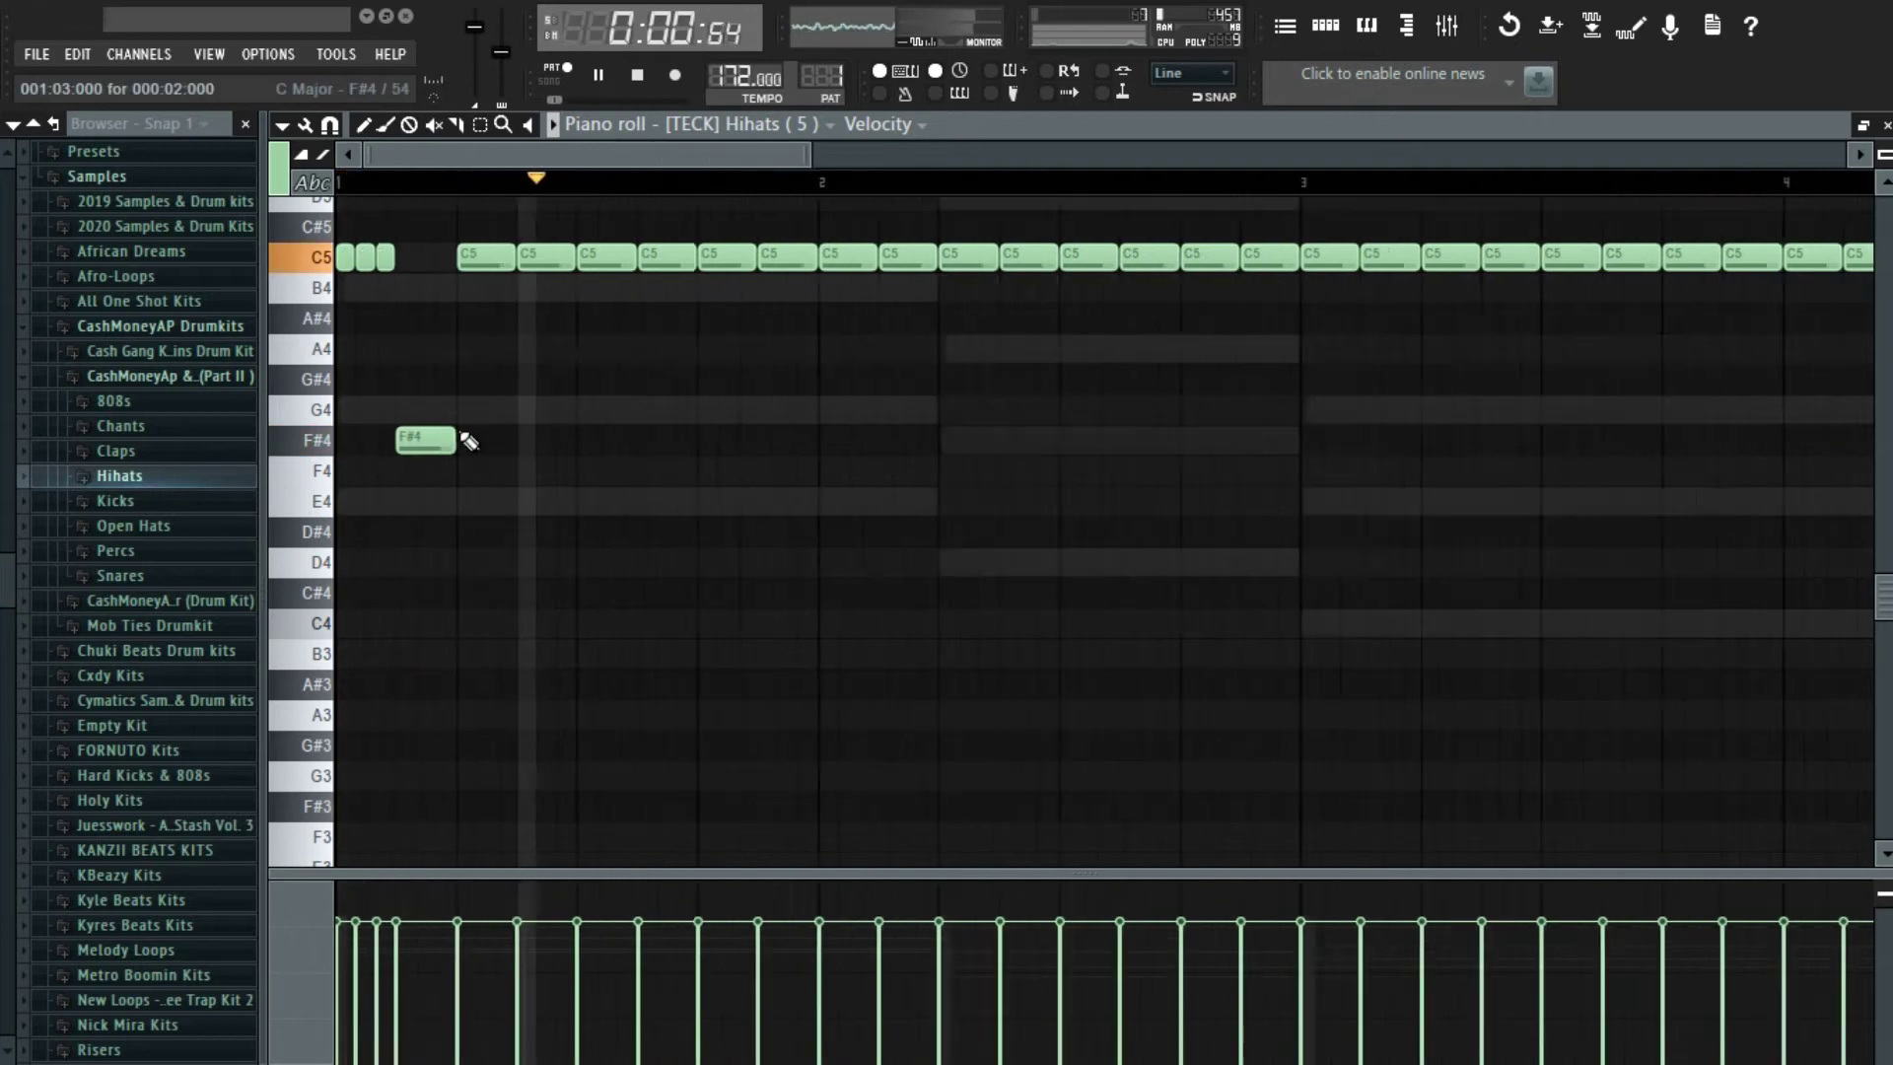
key("space")
scroll(646, 305, "up", 3)
key("space")
- Shorten the last two C5 hi-hats of bar 1 to 1/6 beat and add four consecutive 1/6-beat A4 notes from beat 4
scroll(646, 306, "up", 3)
scroll(650, 374, "down", 1)
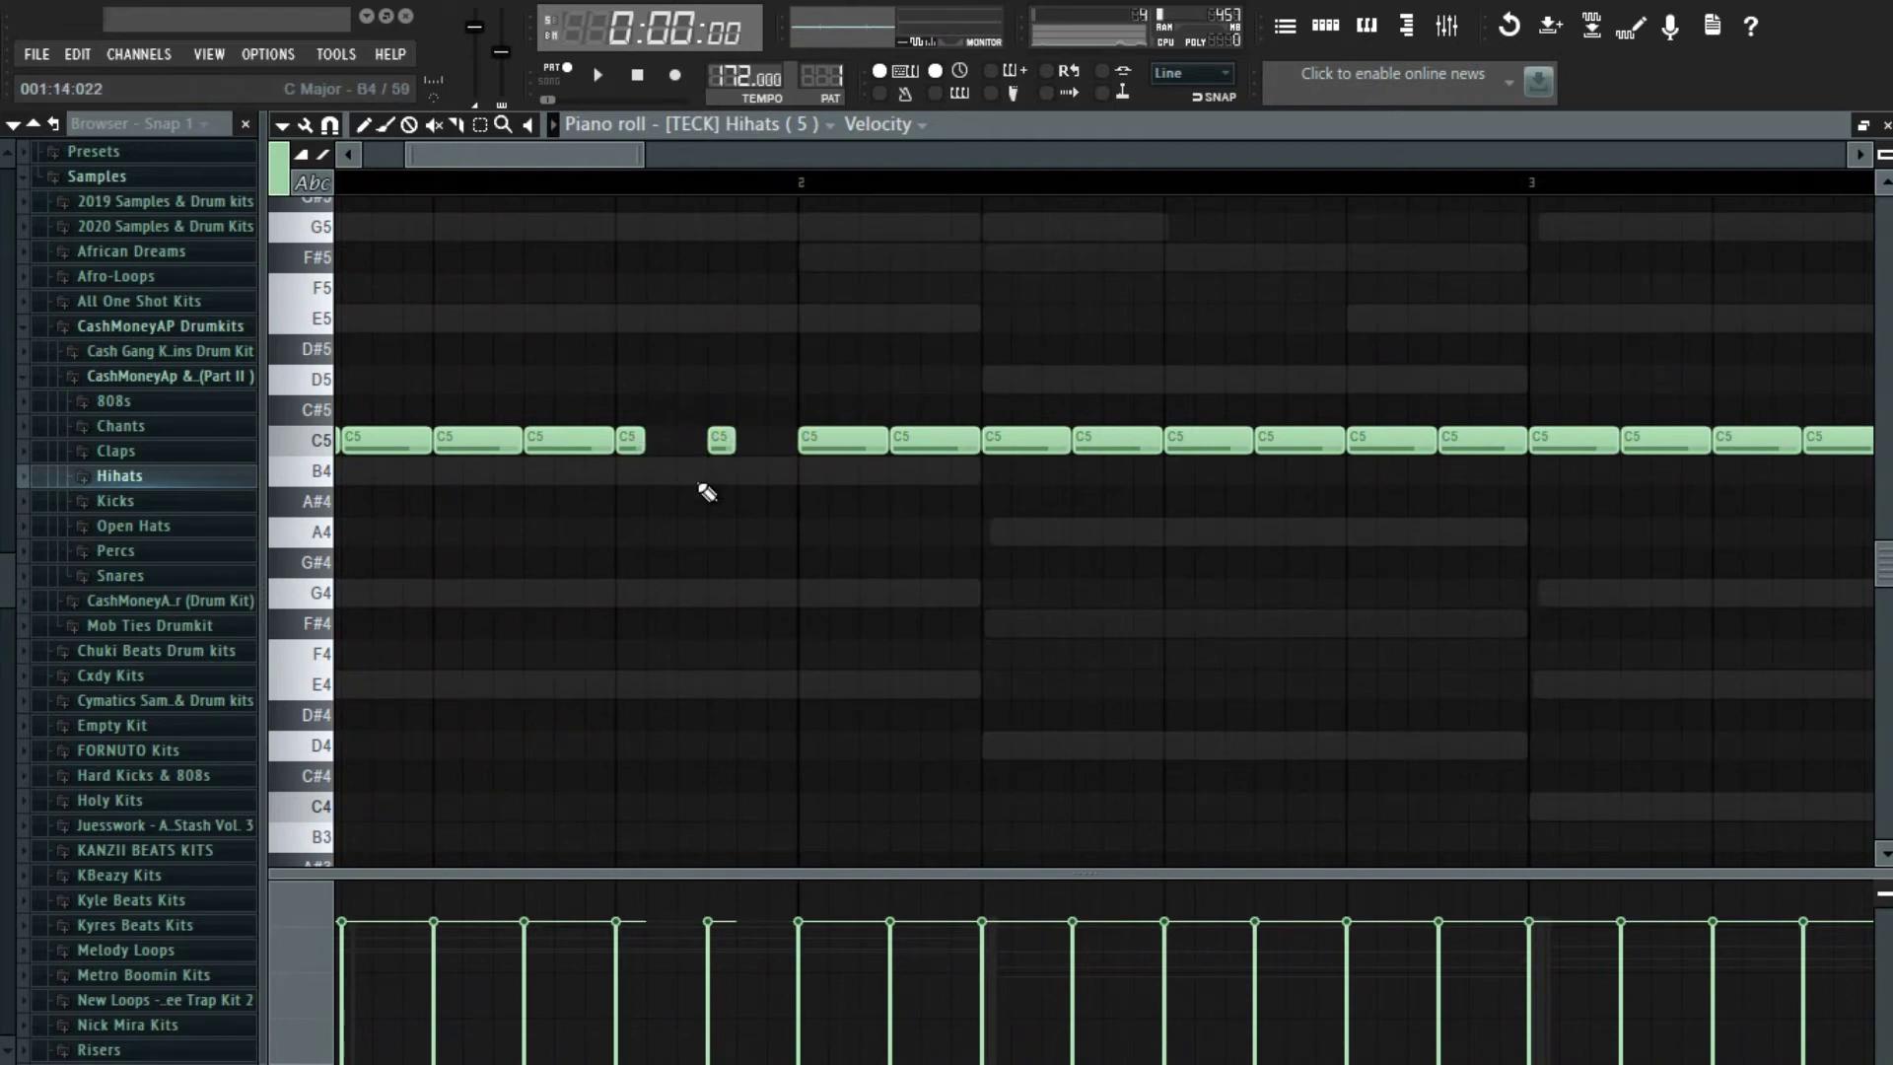
scroll(615, 574, "up", 2)
left_click(642, 538)
left_click(695, 537)
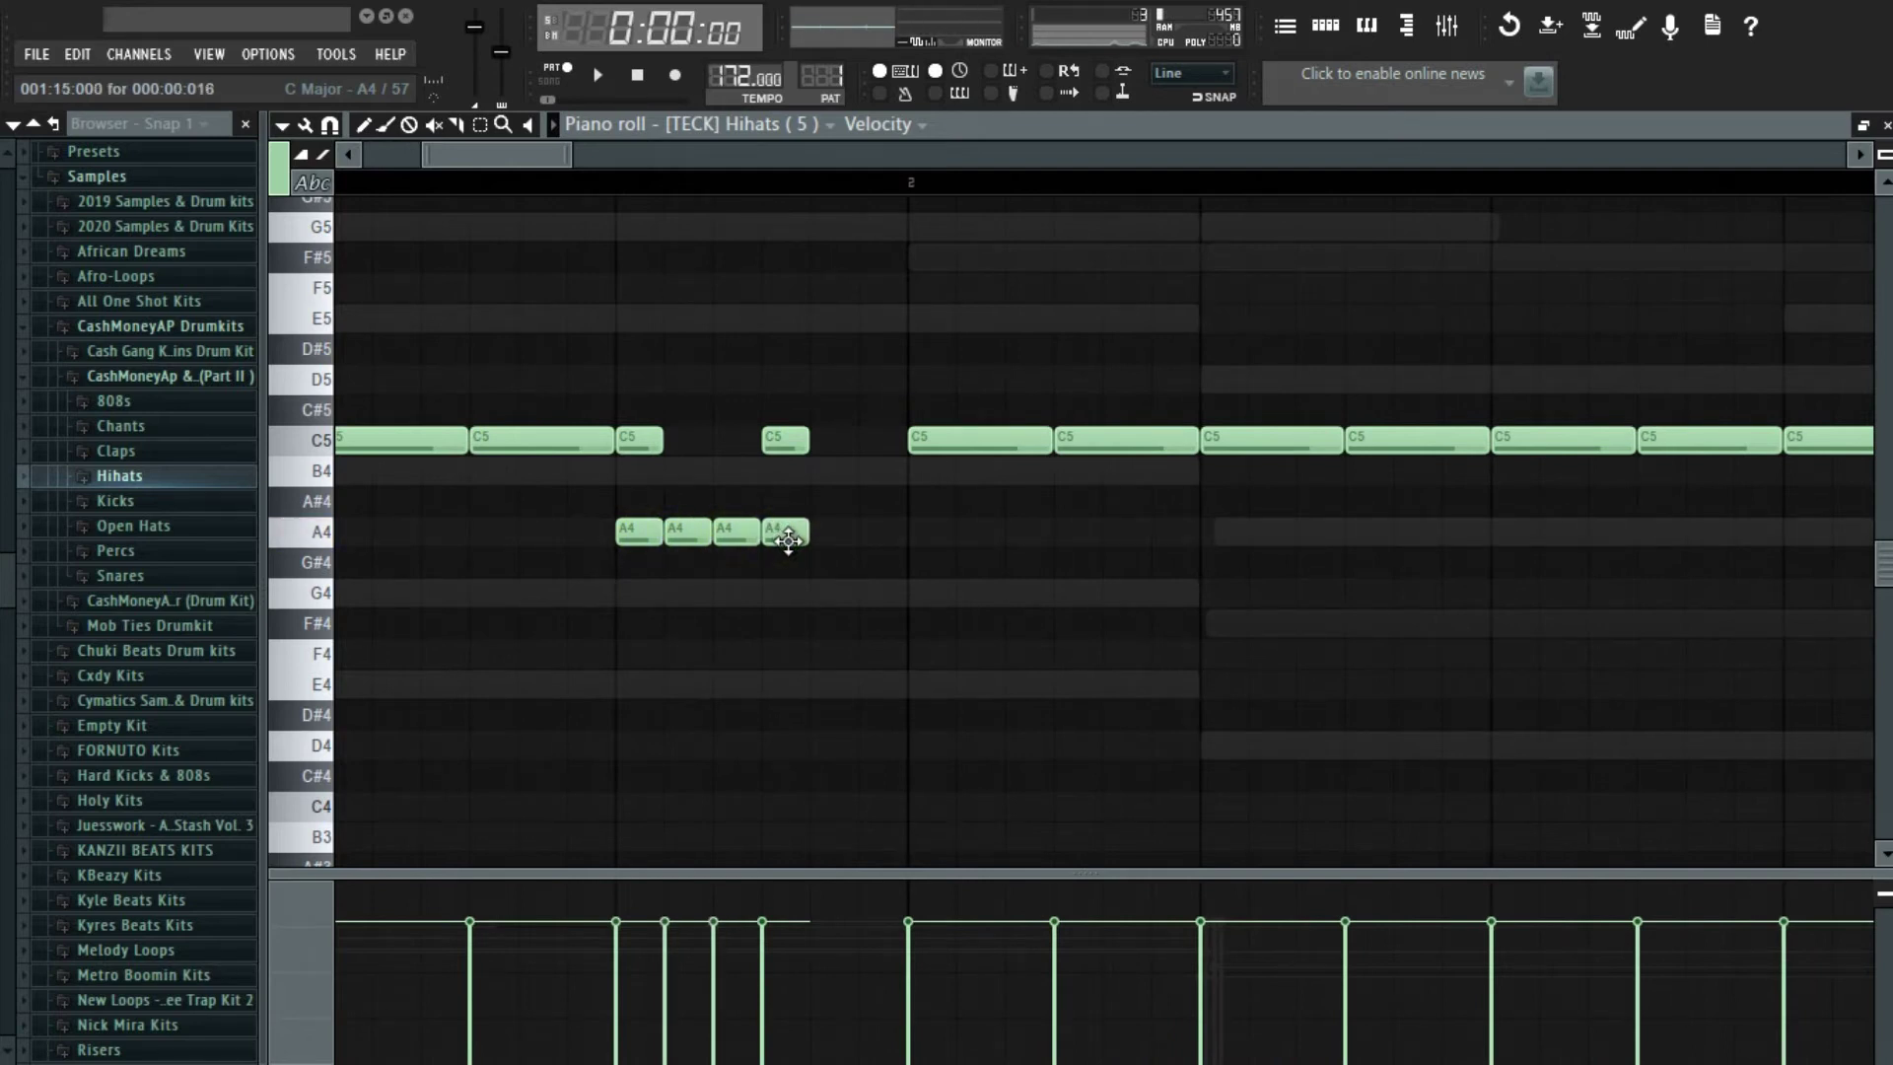
- Add four consecutive 1/6-beat G4 hi-hats from the last half beat of bar 1 into bar 2 and play the pattern
scroll(792, 544, "down", 2)
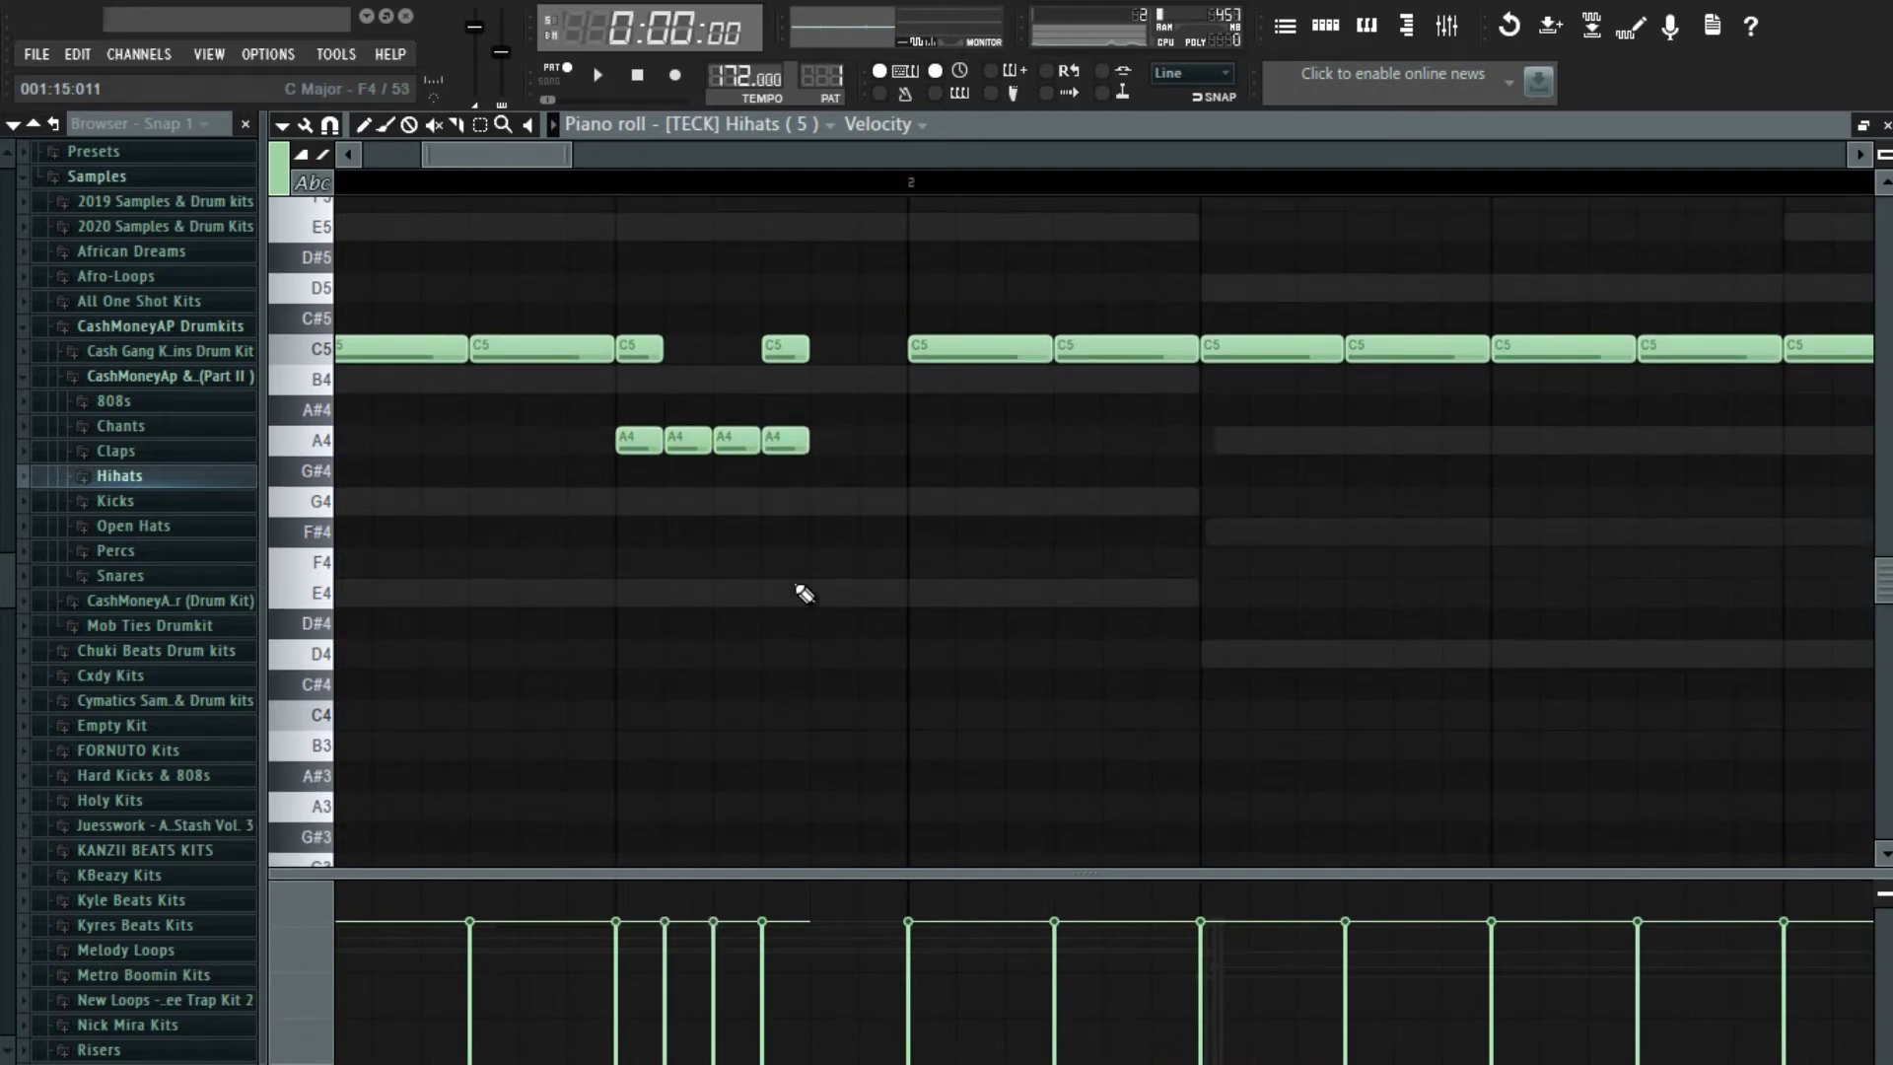
left_click(776, 562)
left_click(829, 562)
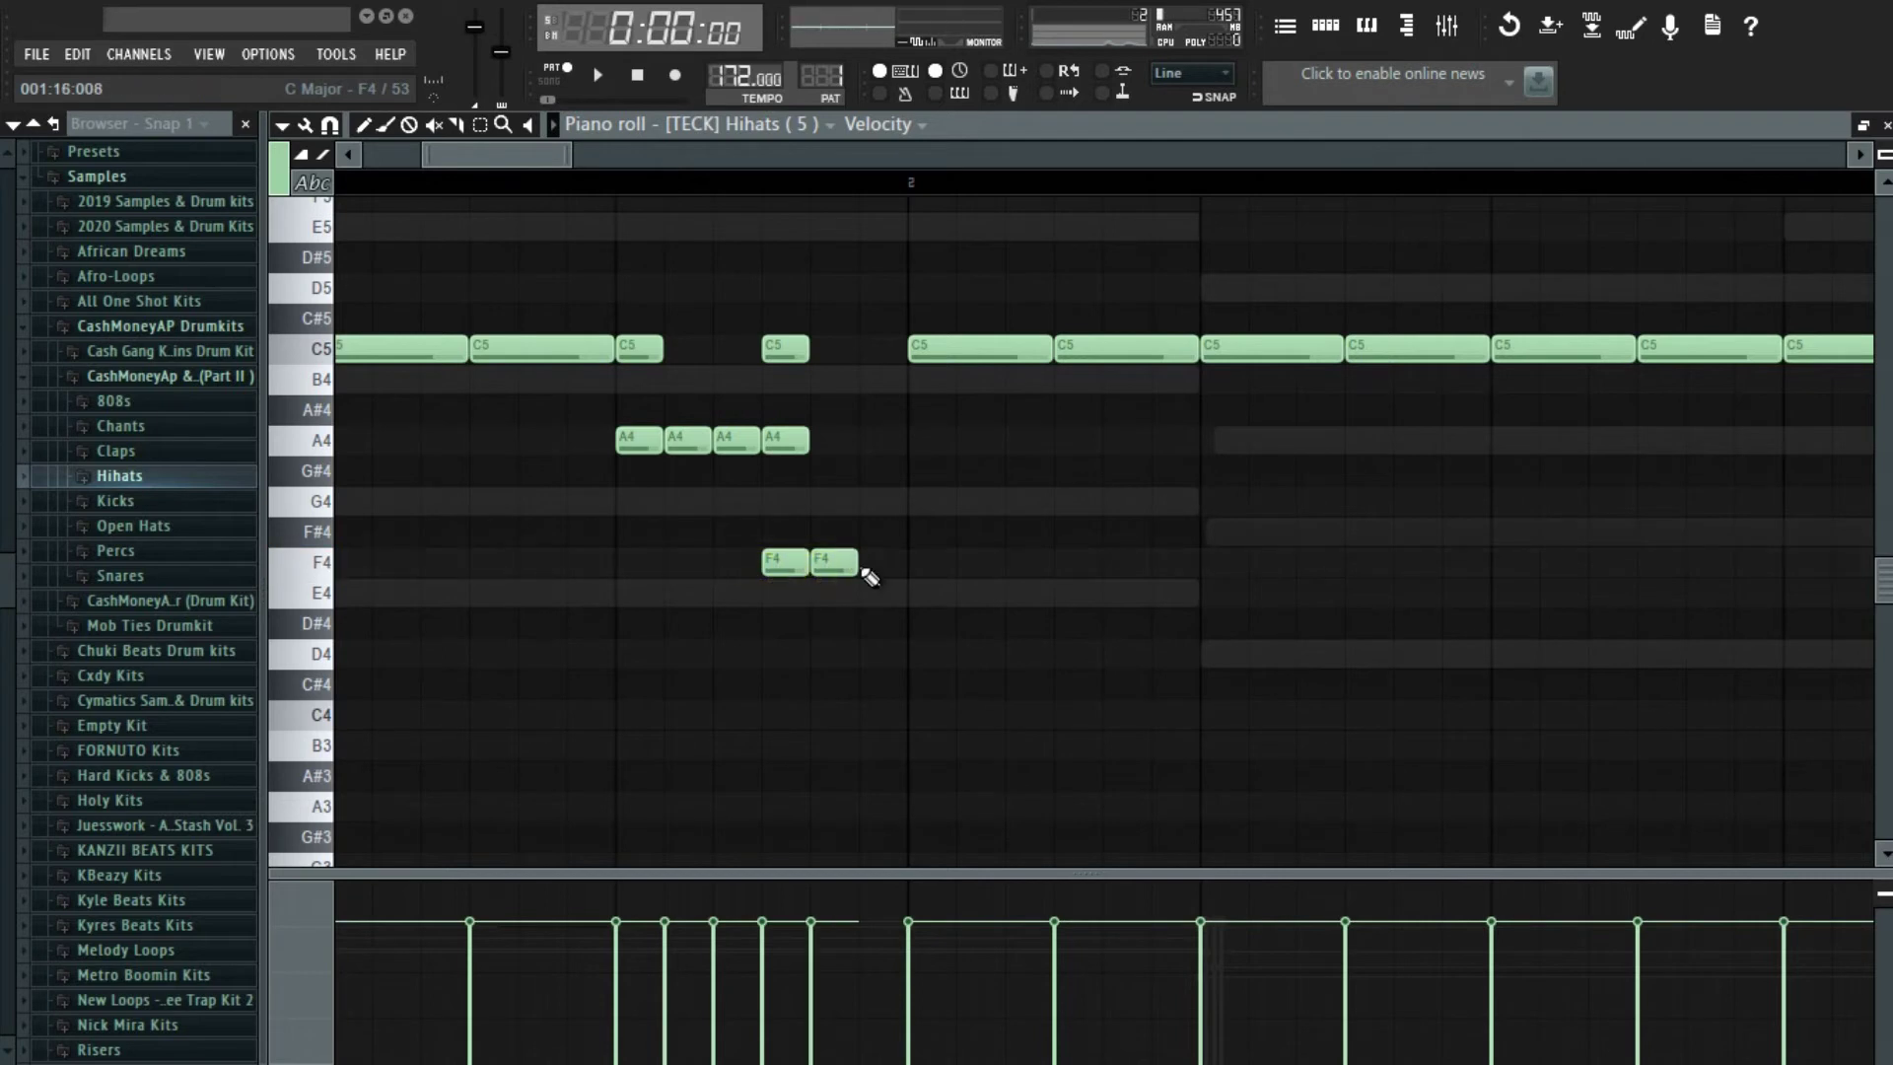
left_click(868, 562)
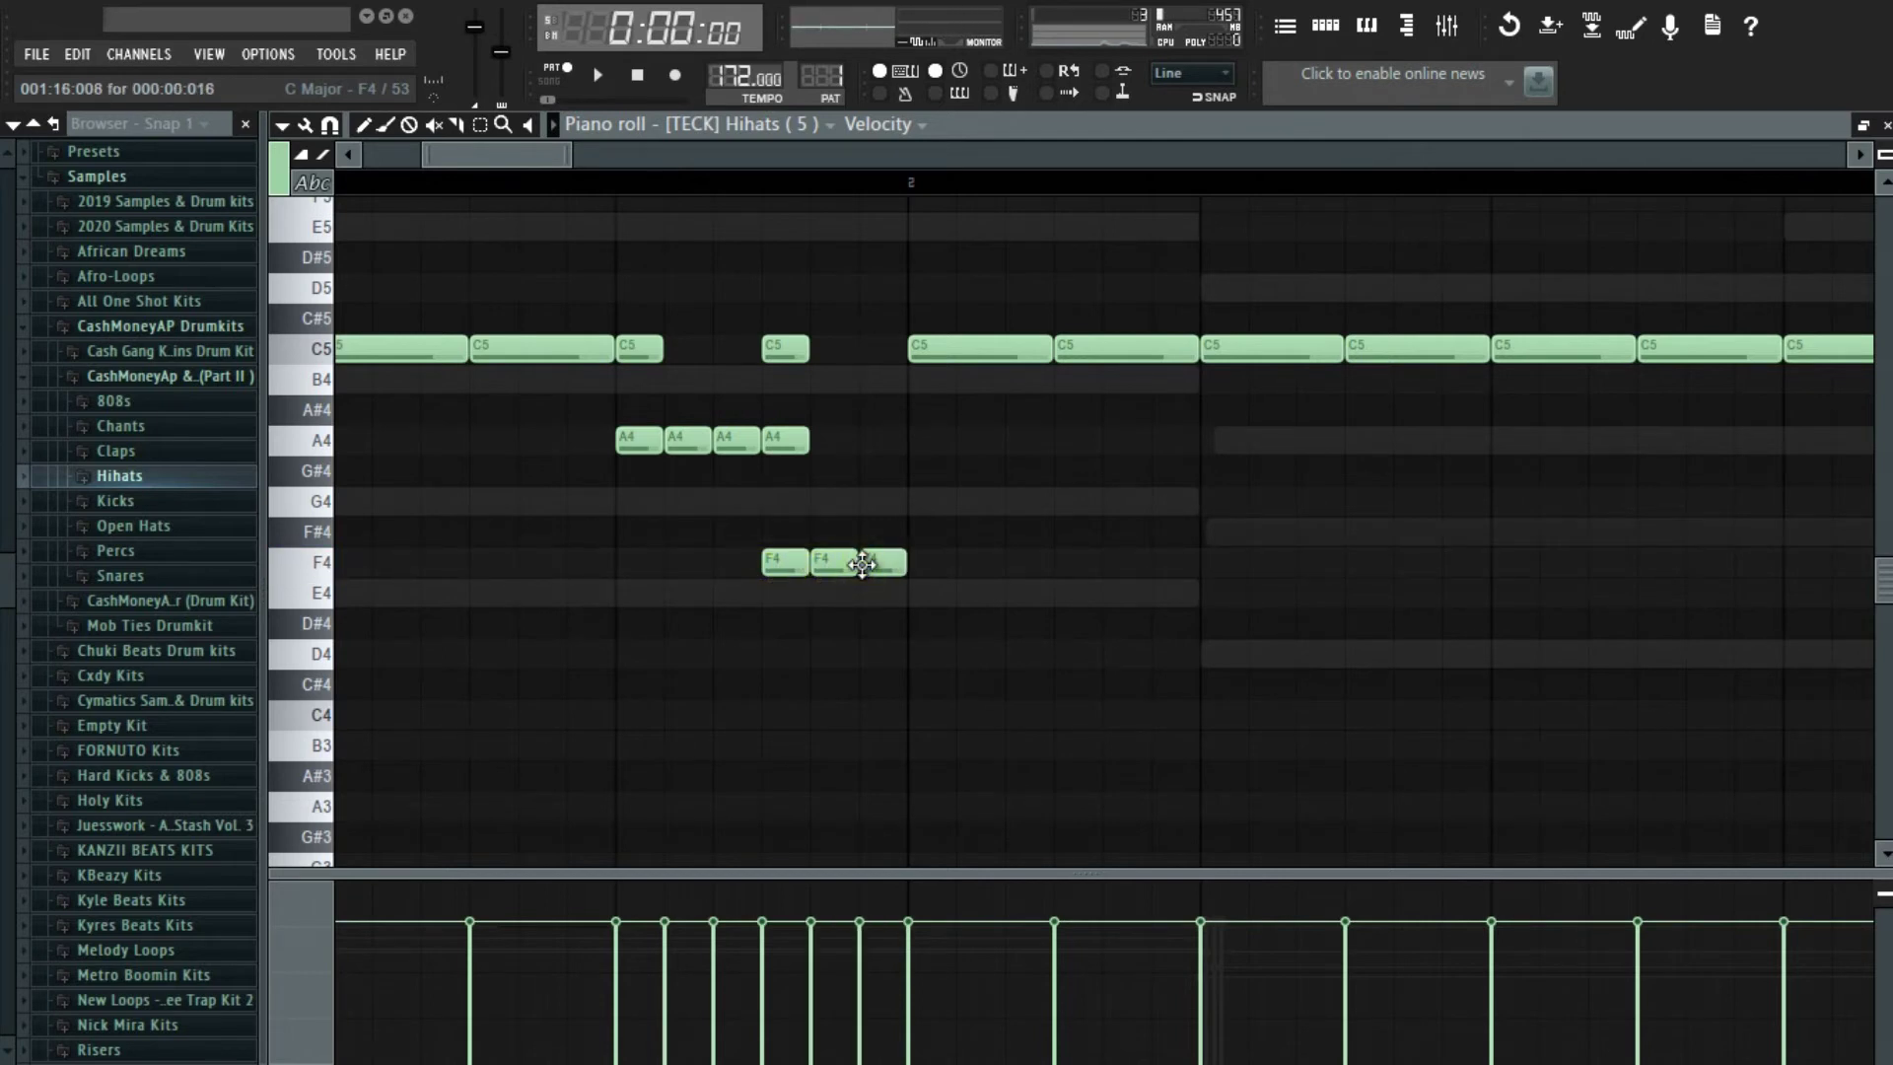
left_click_drag(925, 577, 765, 494)
right_click(801, 577)
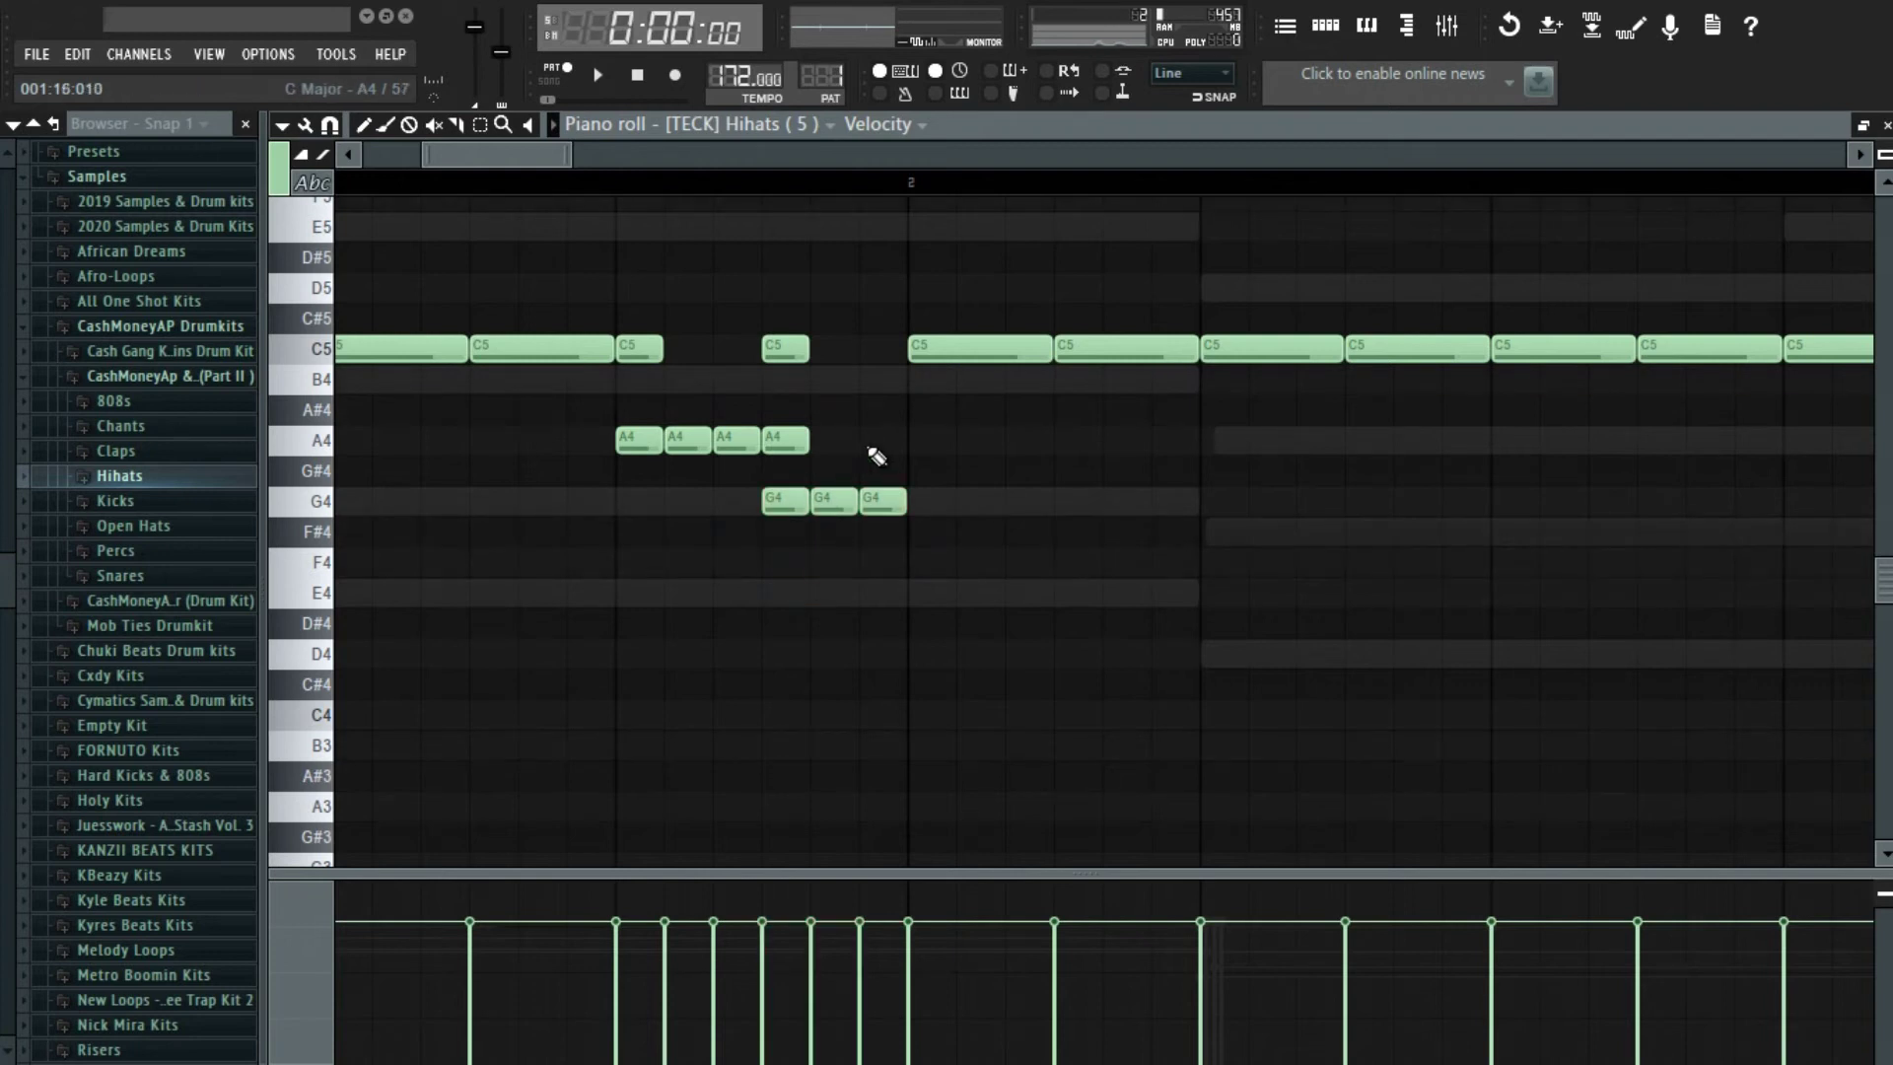
left_click(921, 502)
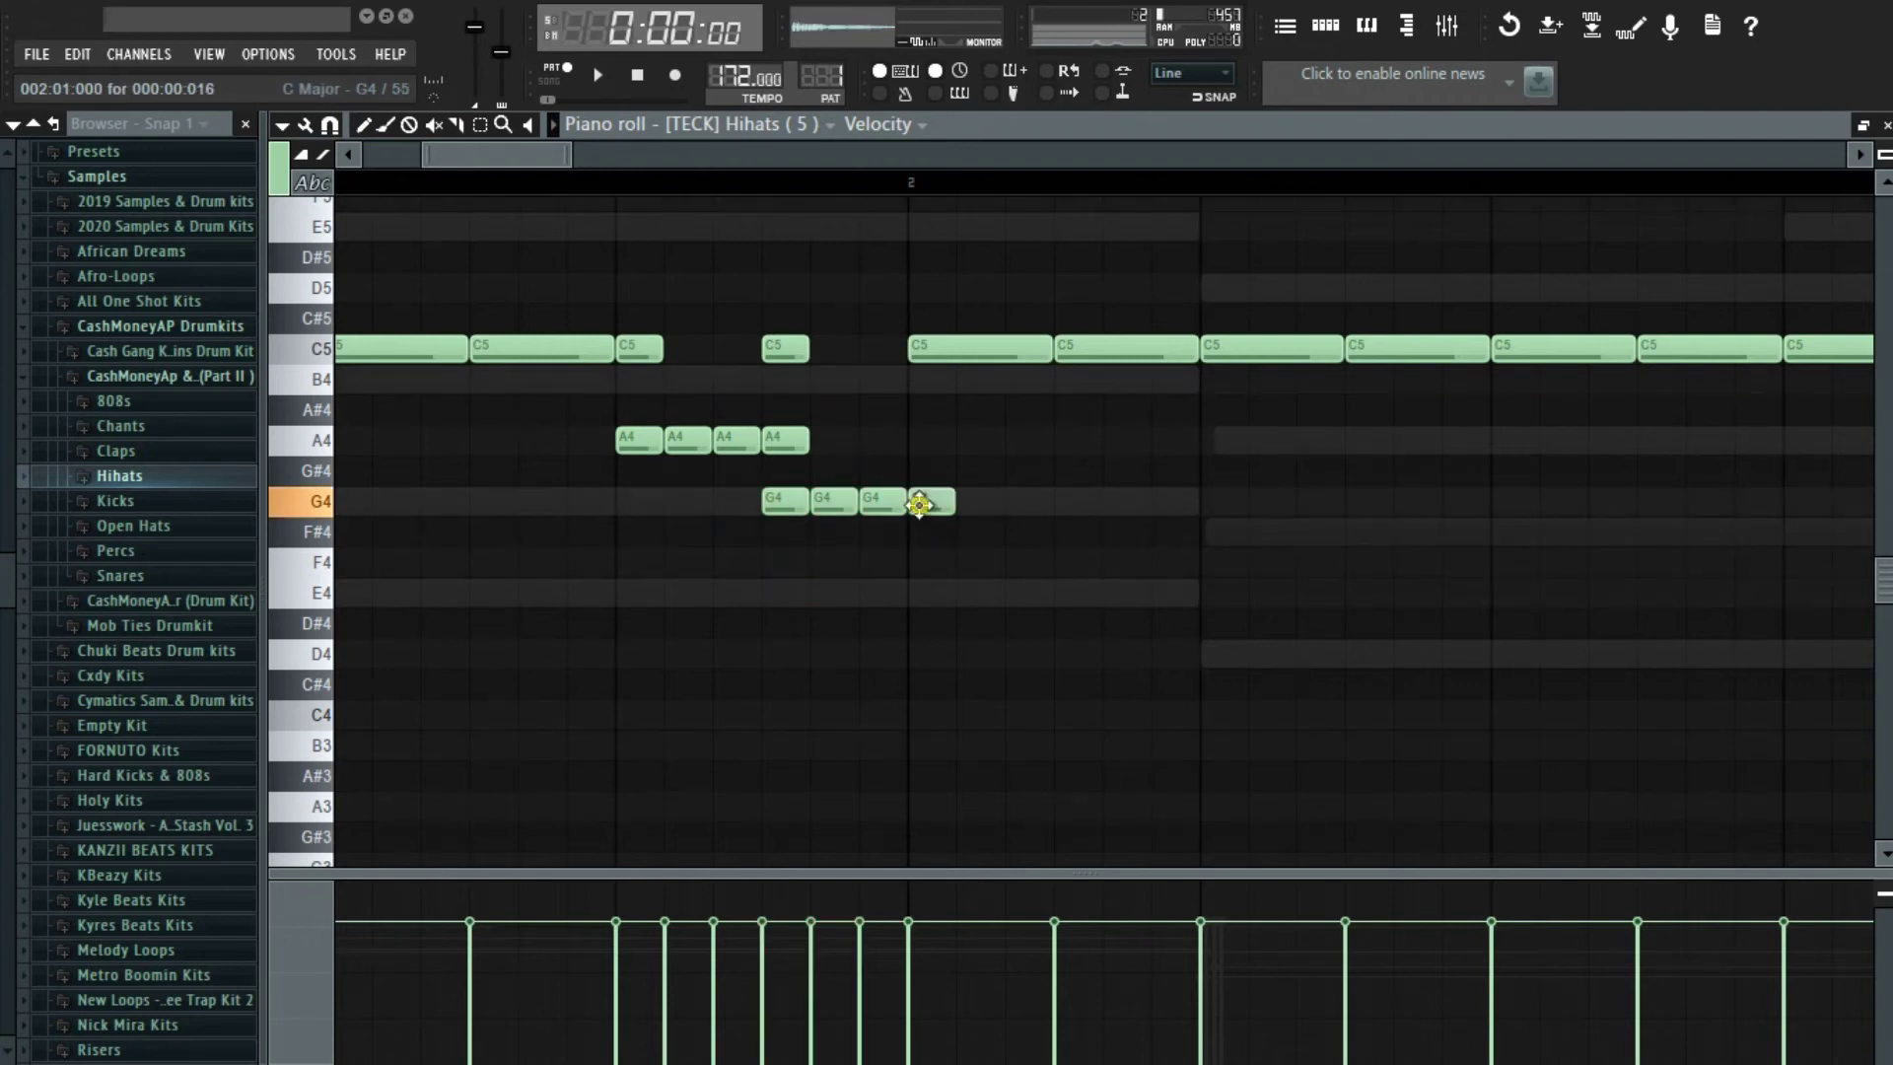
scroll(999, 513, "down", 6)
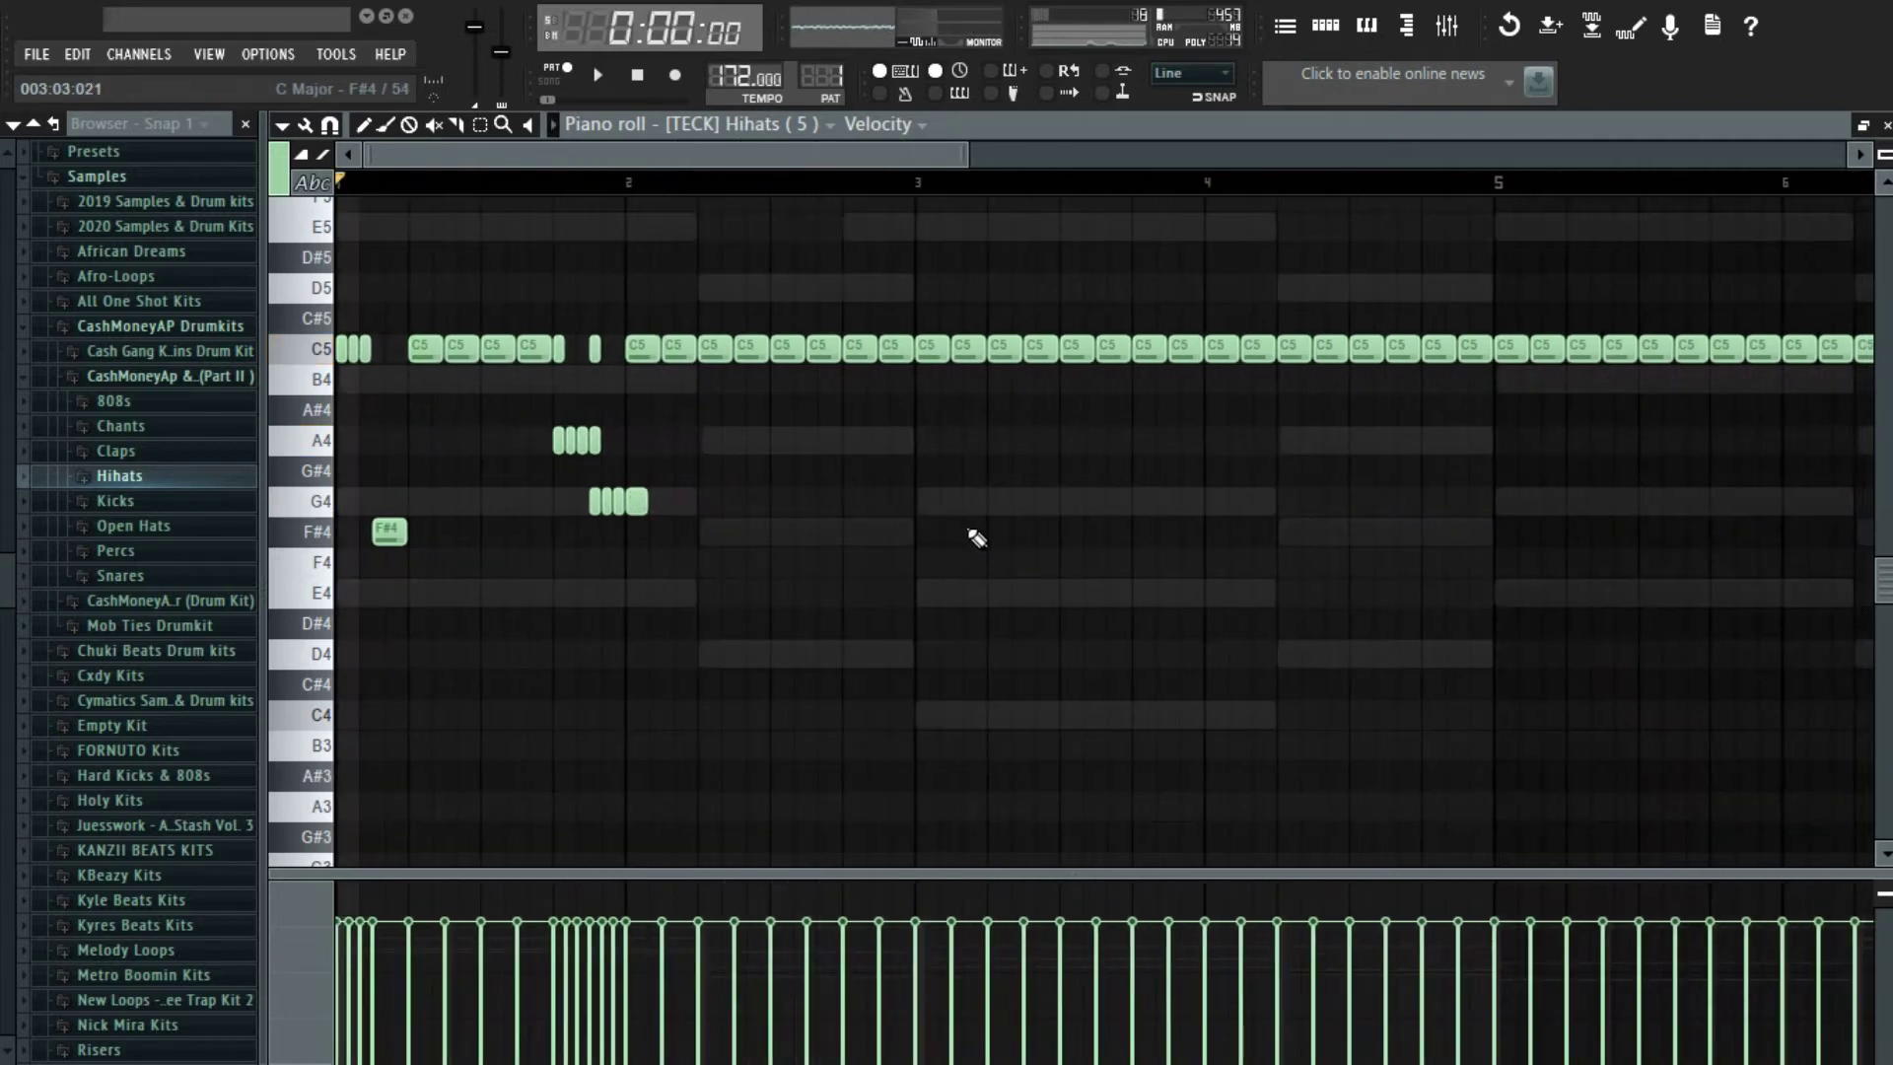
scroll(947, 438, "down", 2)
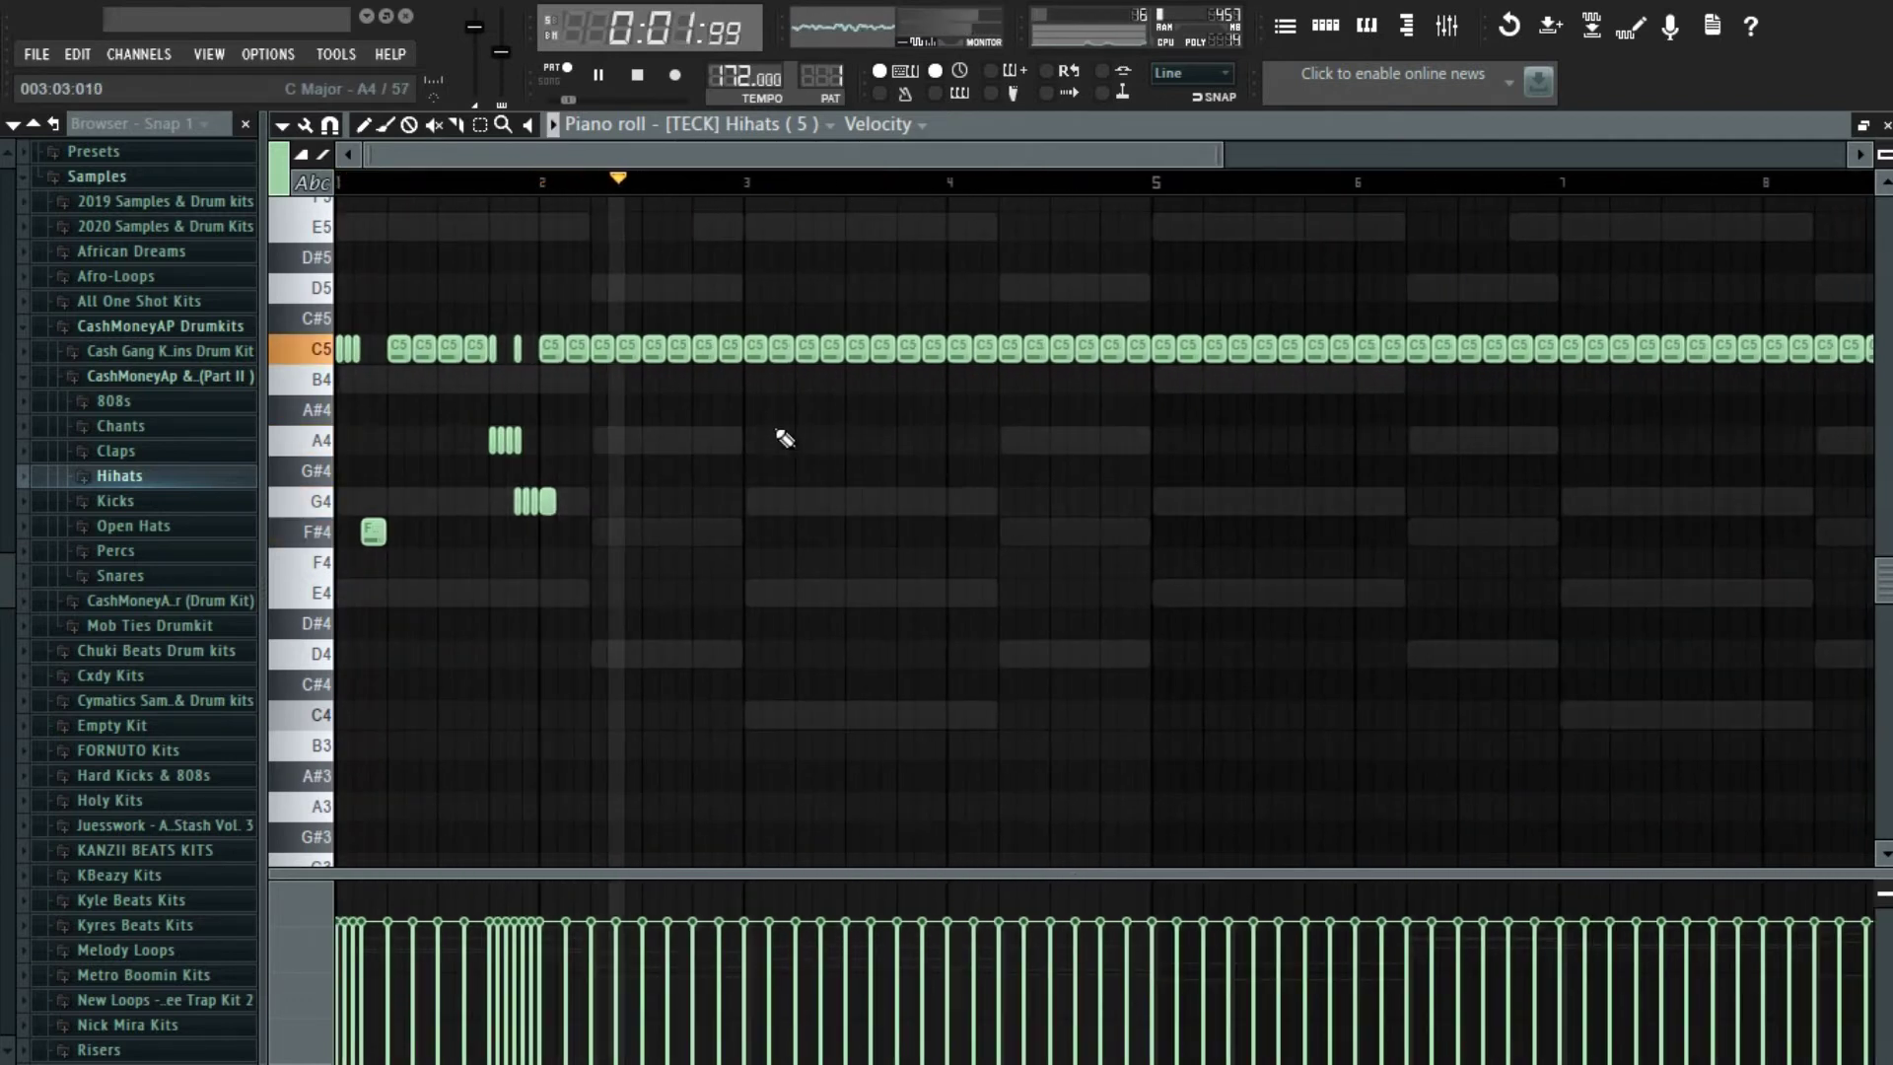
key("space")
- Replace the hi-hat notes in bars 3 and 4 with a duplicate of bars 1 and 2
scroll(739, 378, "down", 2)
scroll(739, 377, "down", 1)
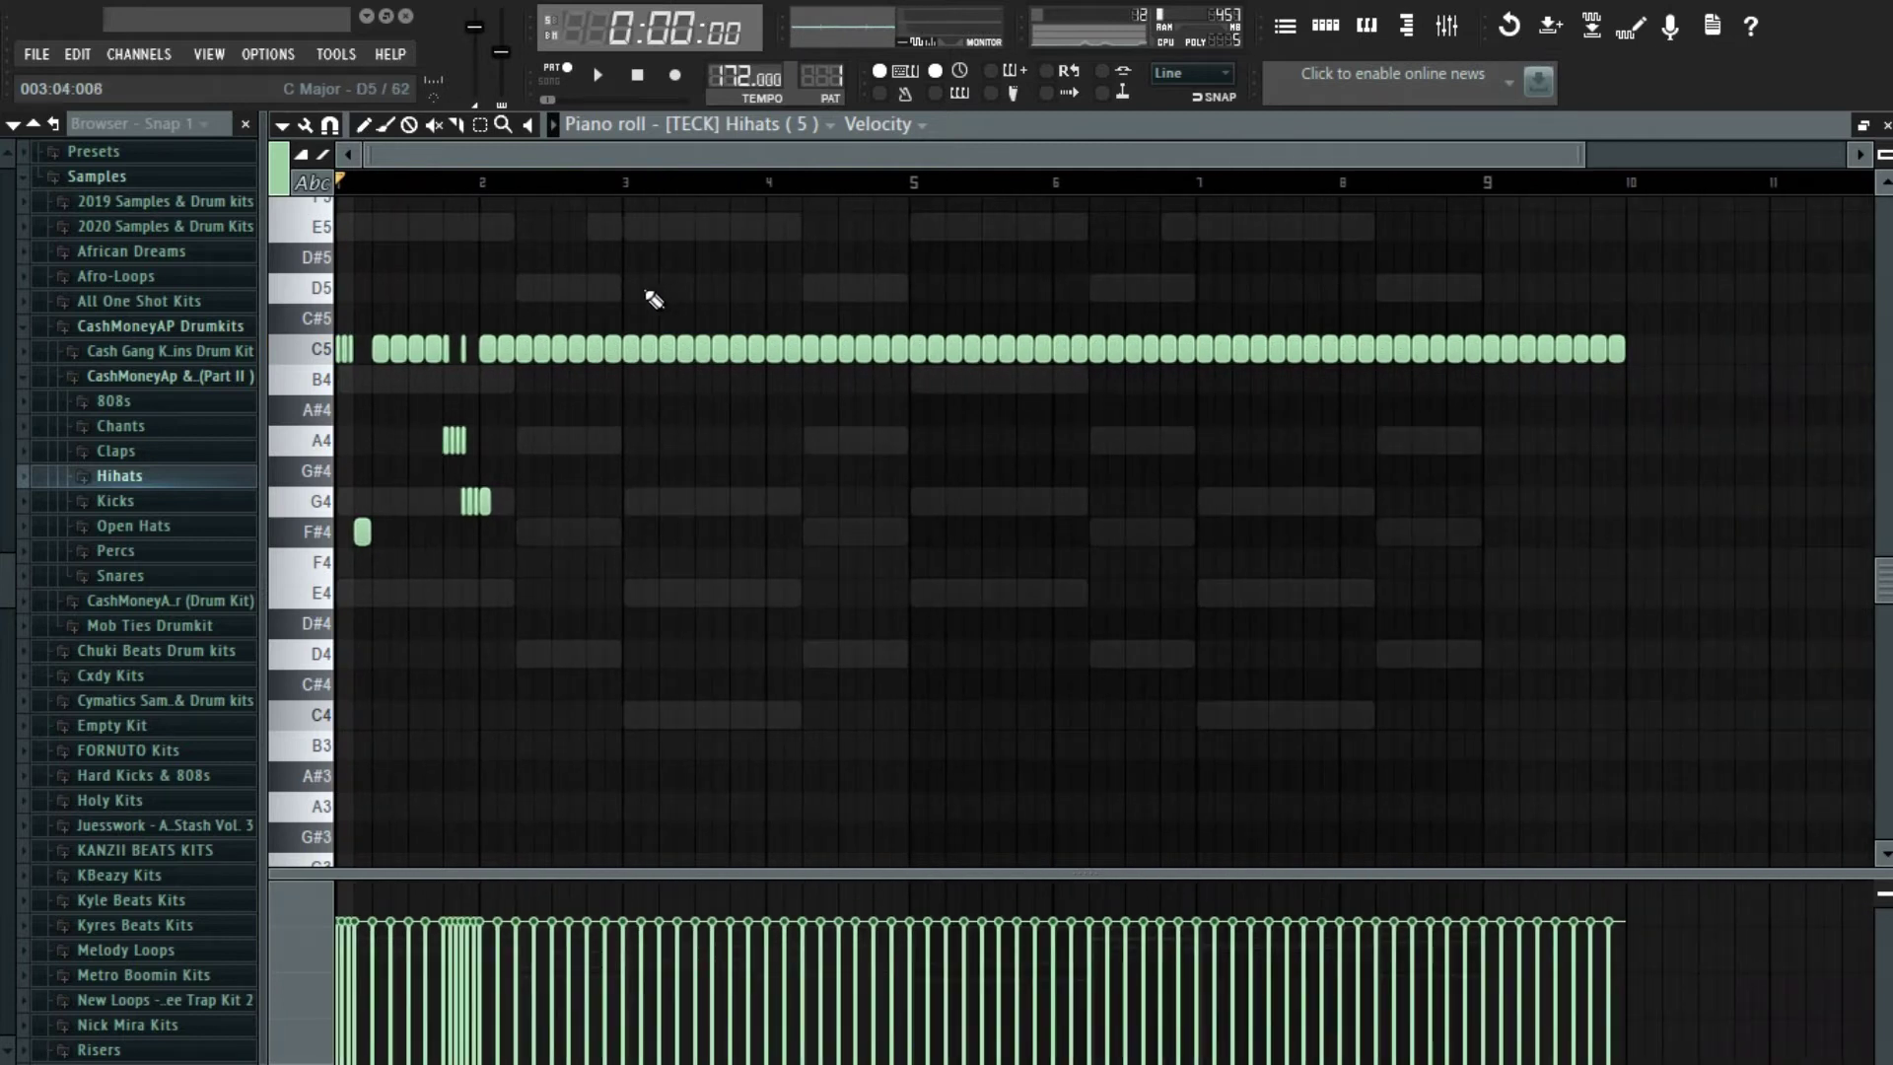
left_click_drag(628, 307, 887, 441)
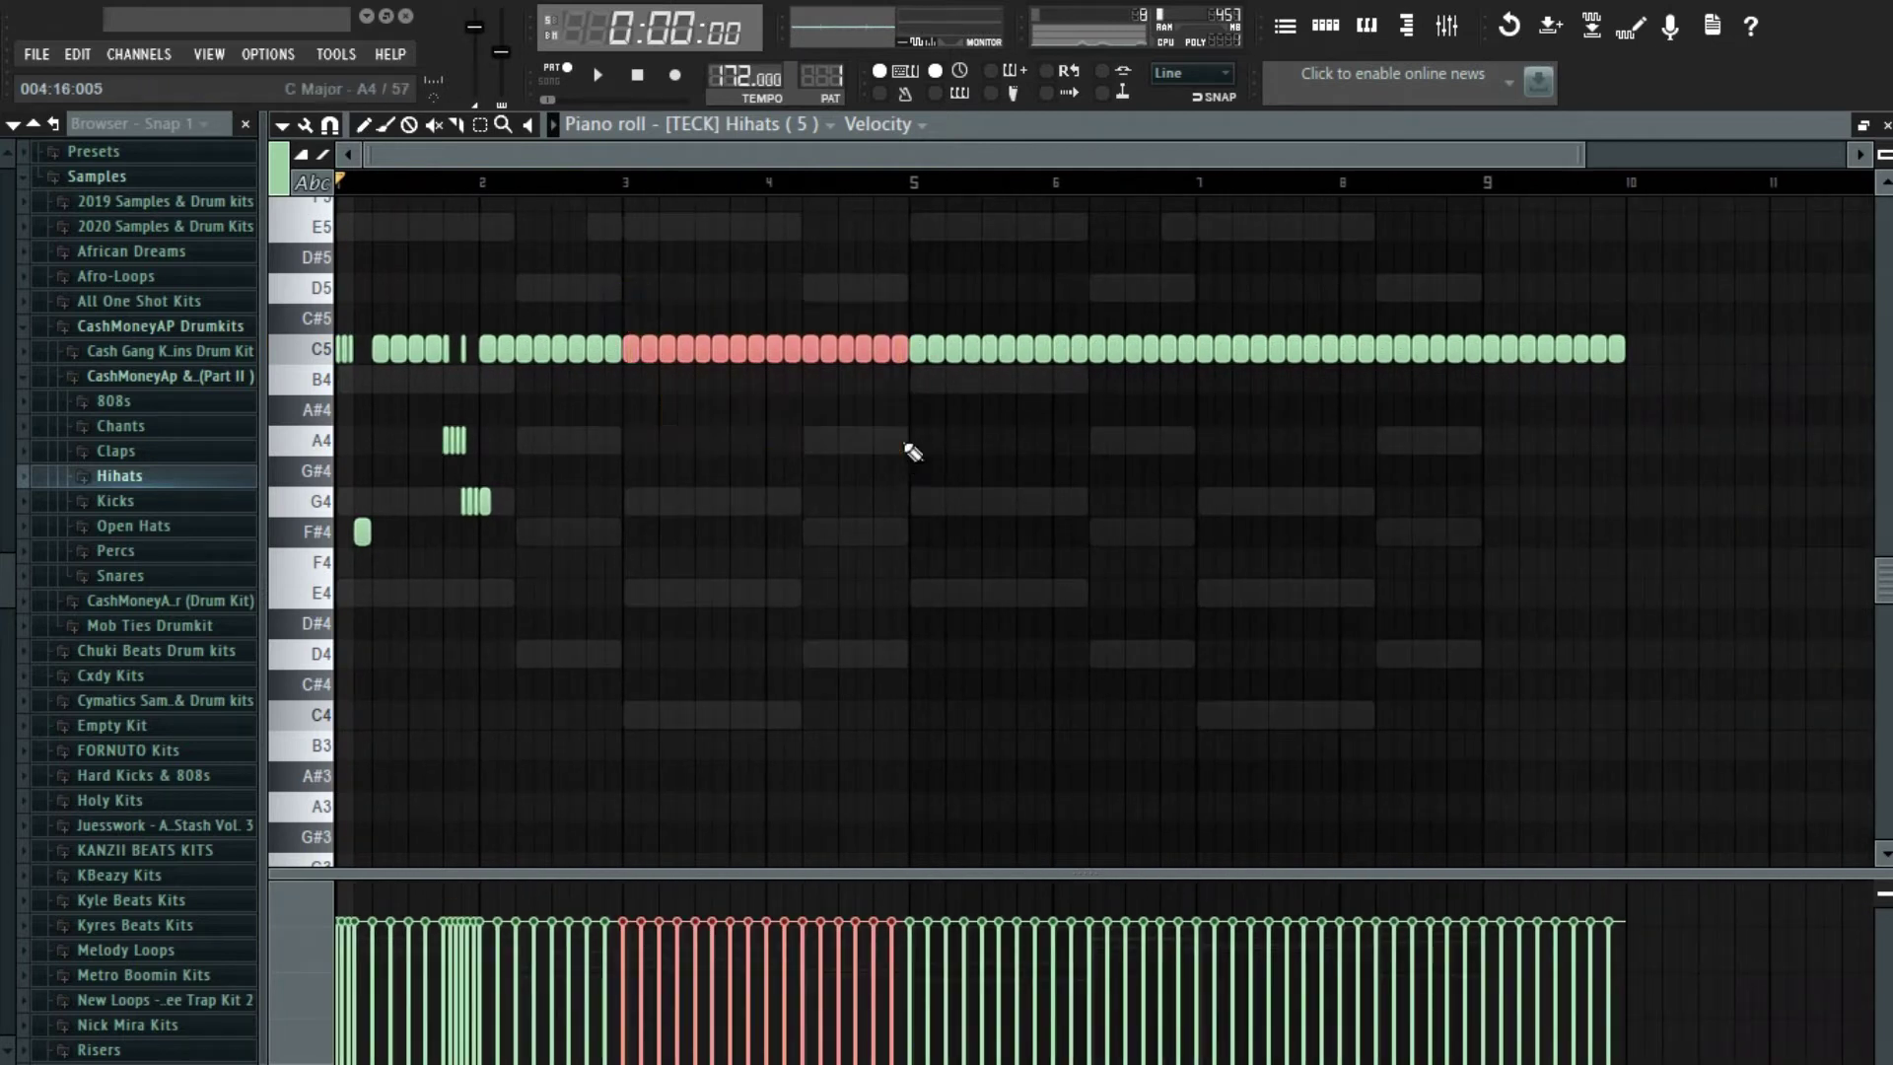
key("Delete")
left_click_drag(627, 280, 250, 660)
key("ctrl+b")
left_click(604, 641)
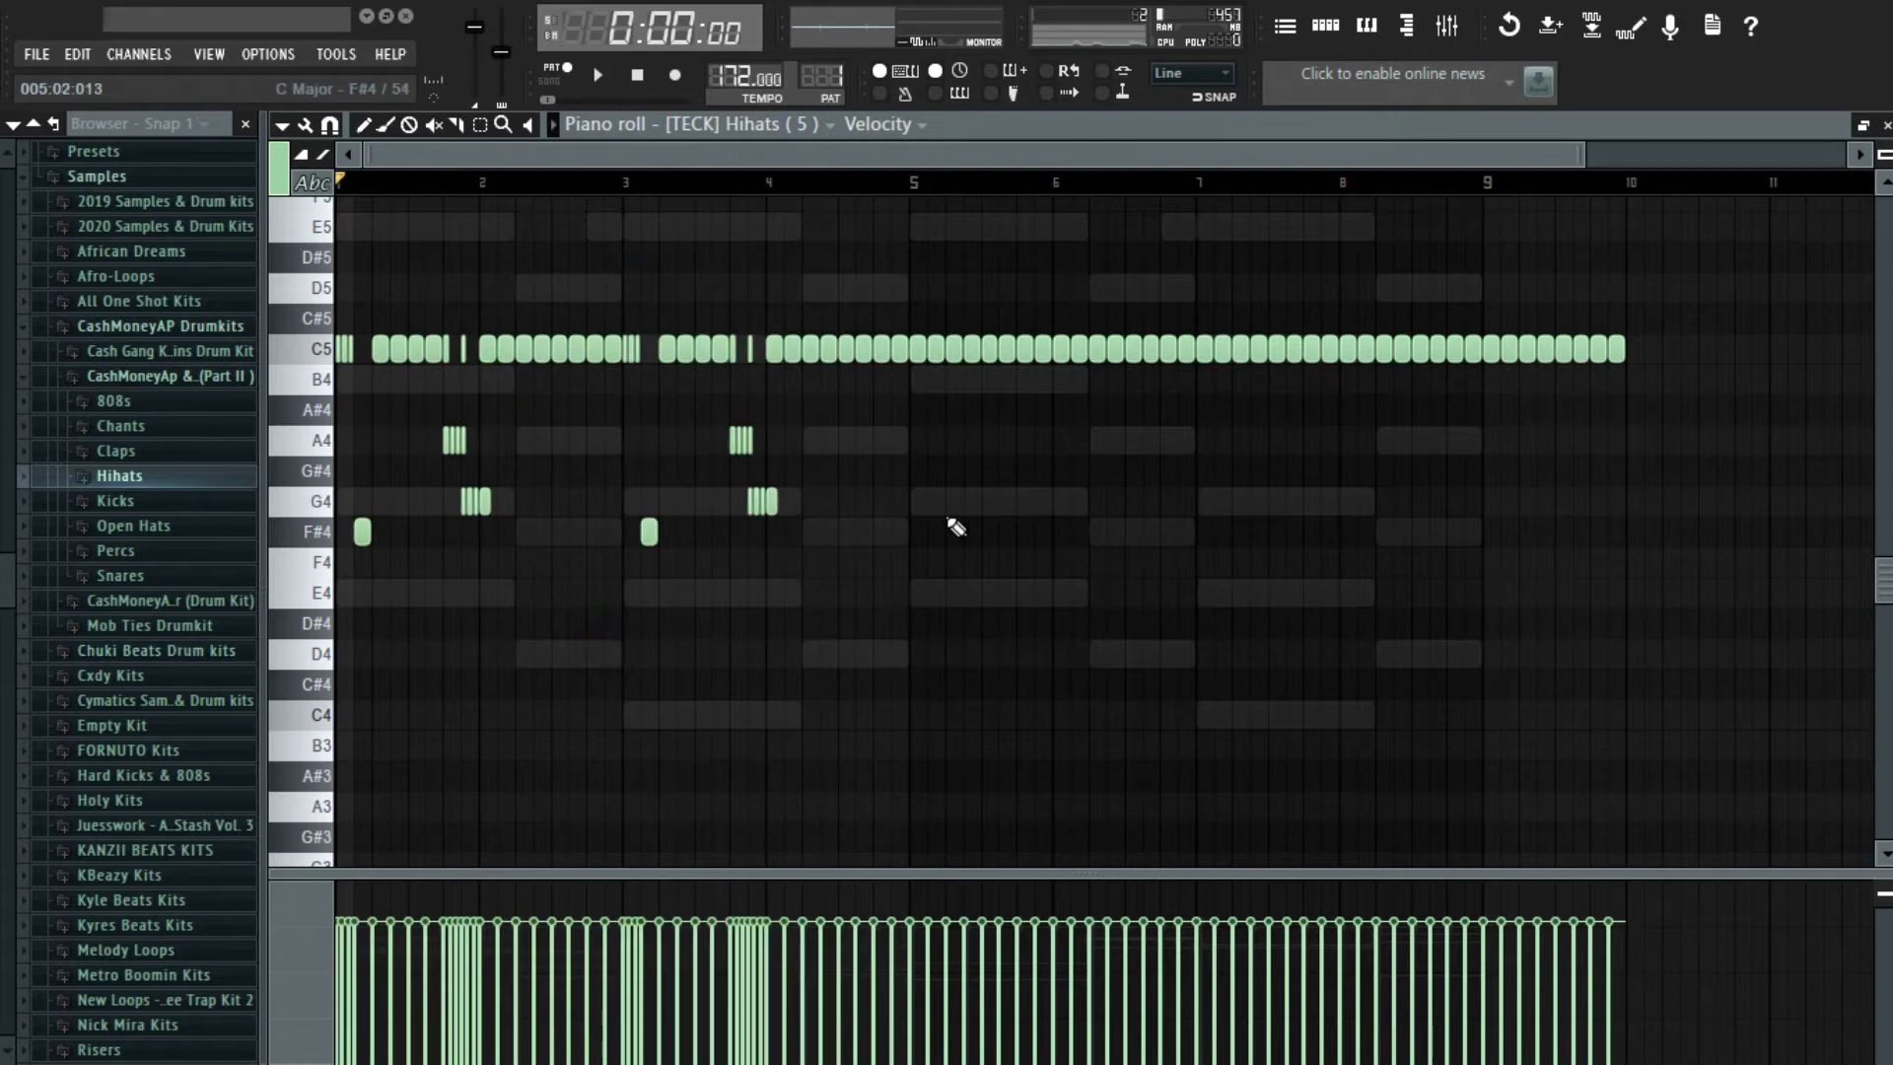
- Turn the last two C5 hi-hats of bar 4 into a triplet of three 1/3-beat notes
scroll(1037, 468, "up", 6)
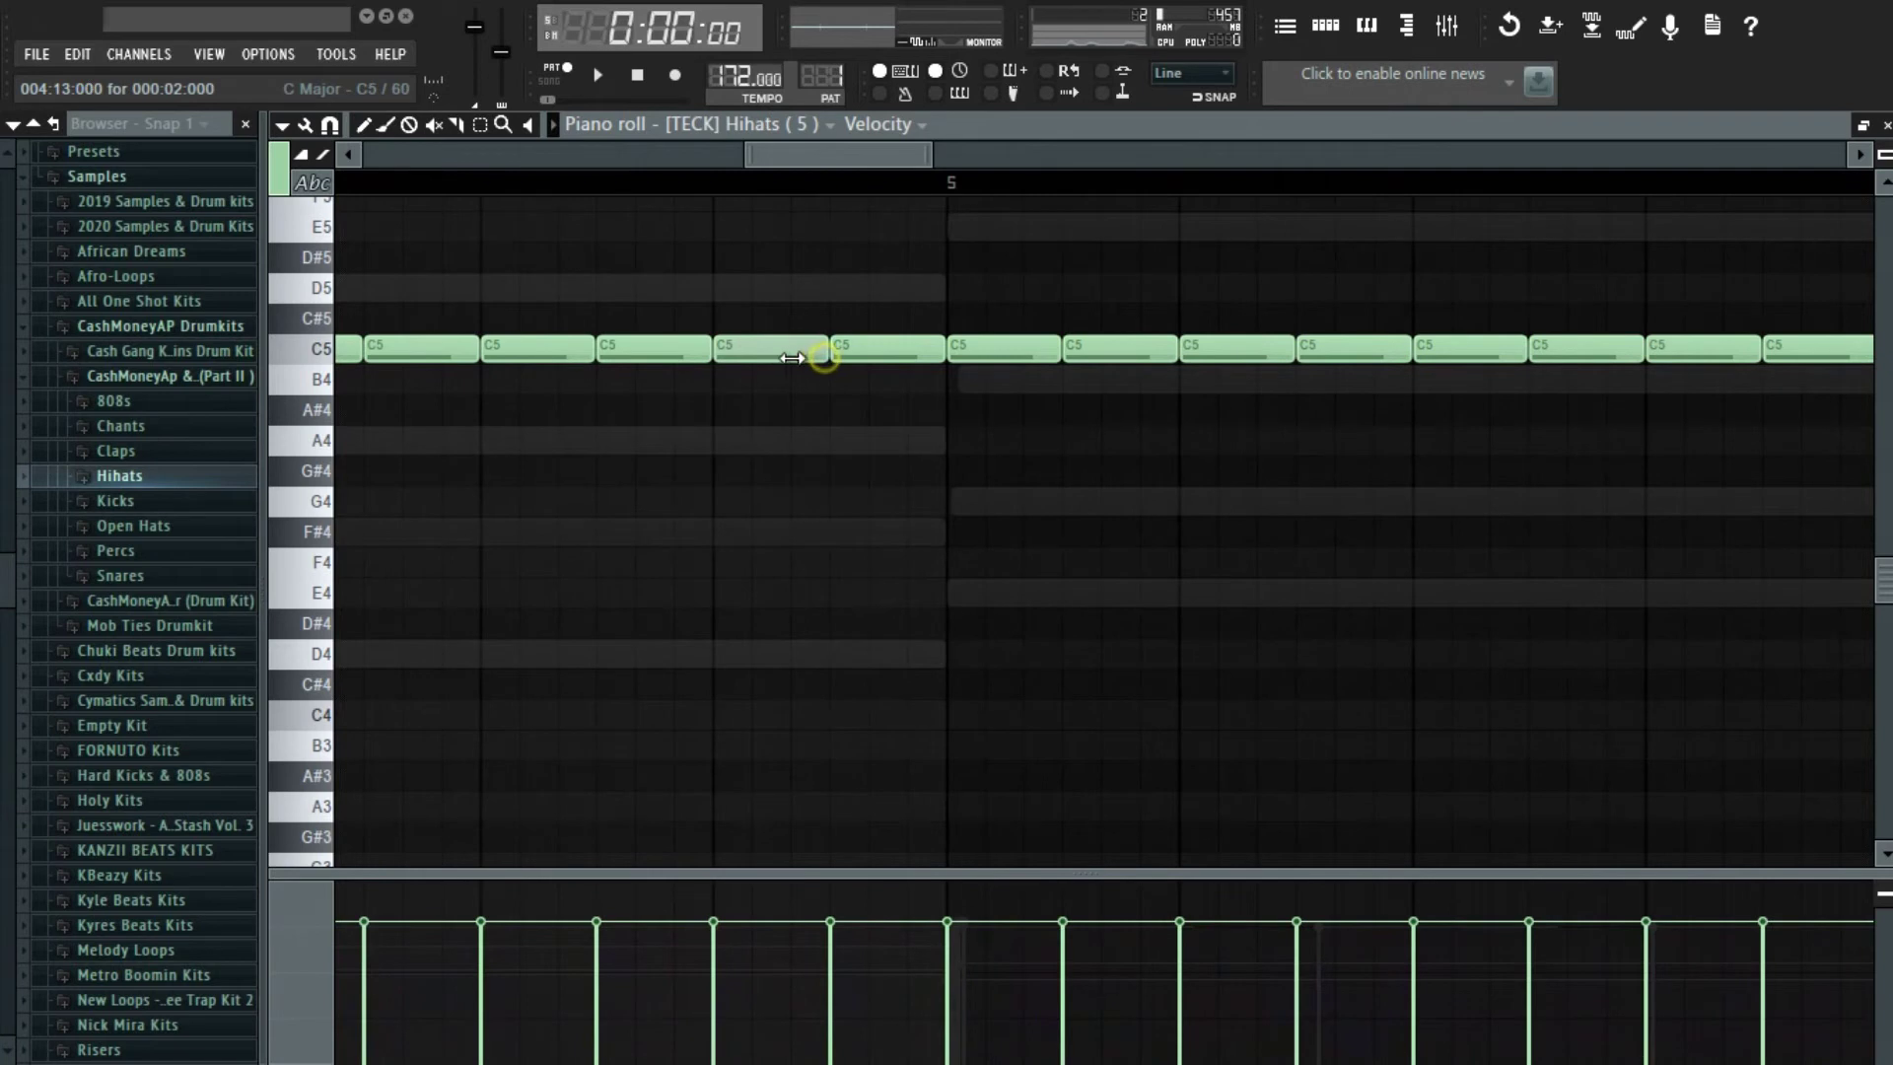
left_click_drag(862, 362, 823, 361)
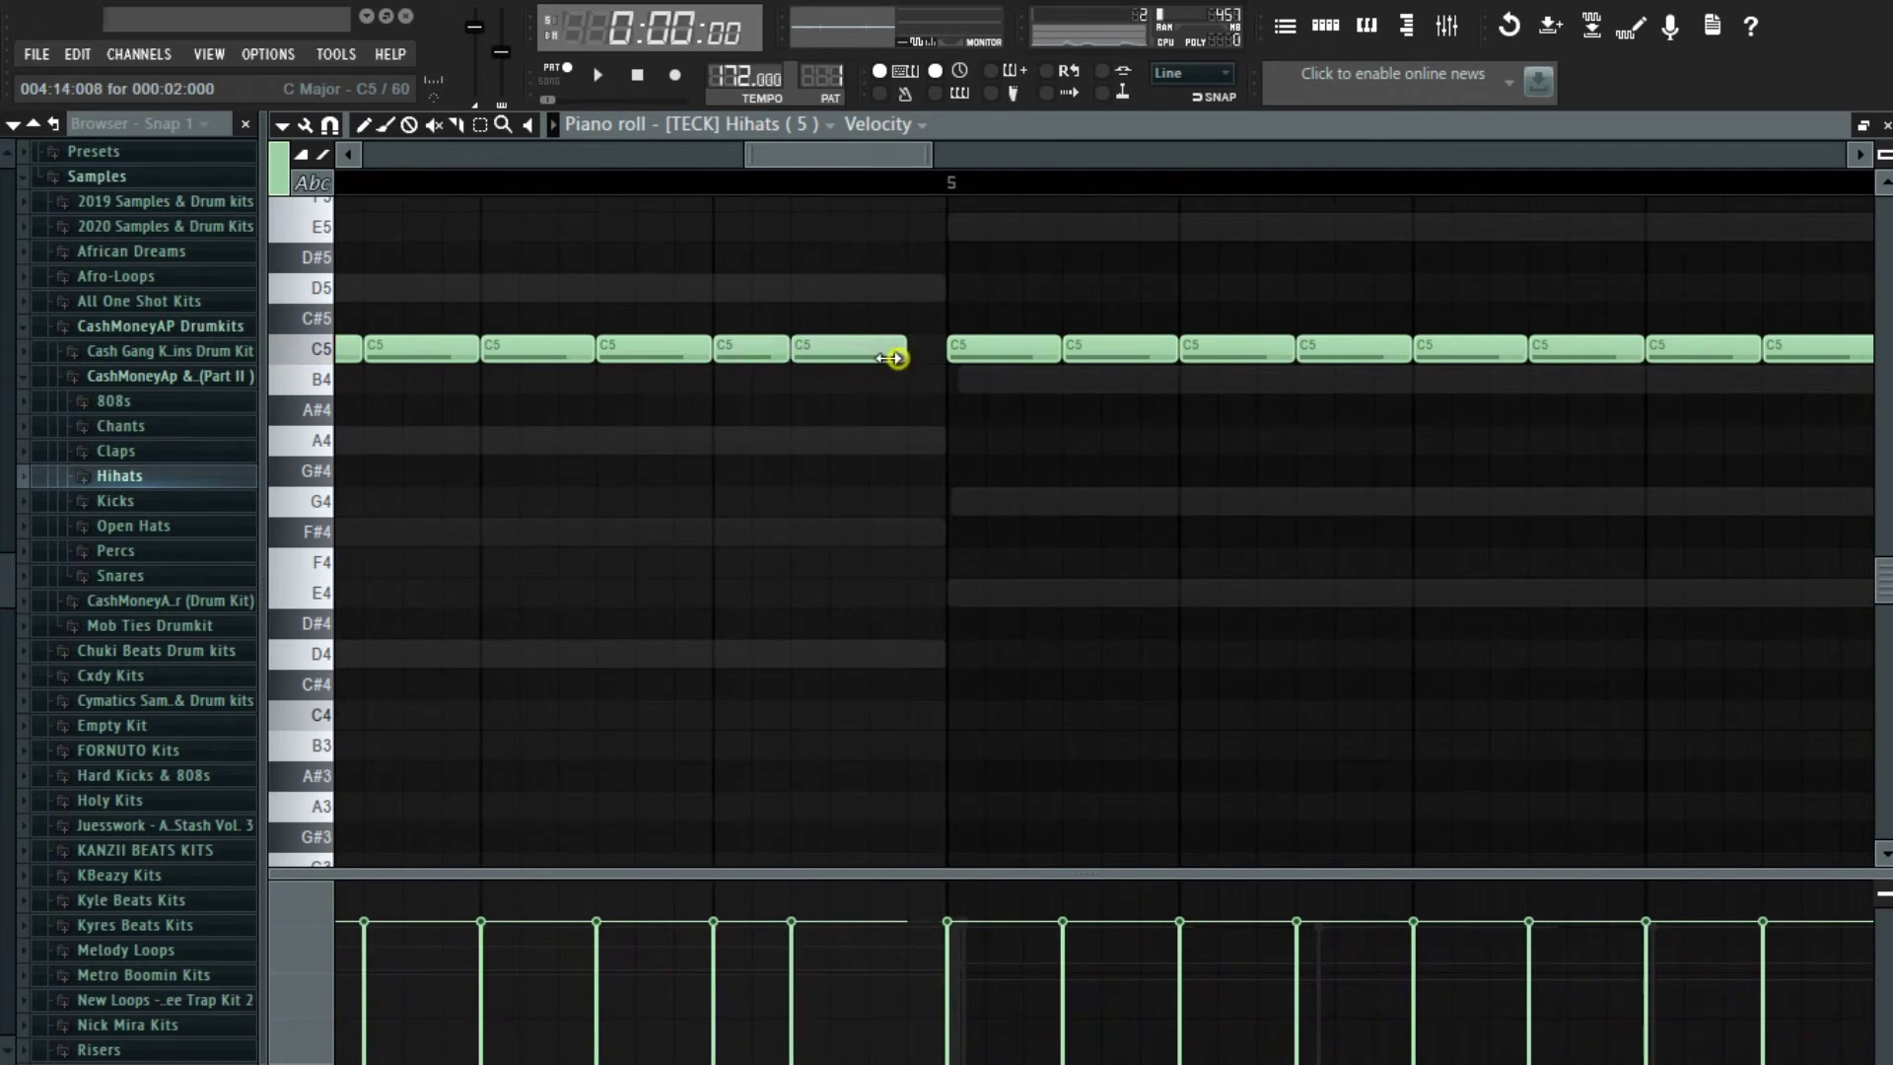
left_click(863, 359)
scroll(873, 357, "down", 5)
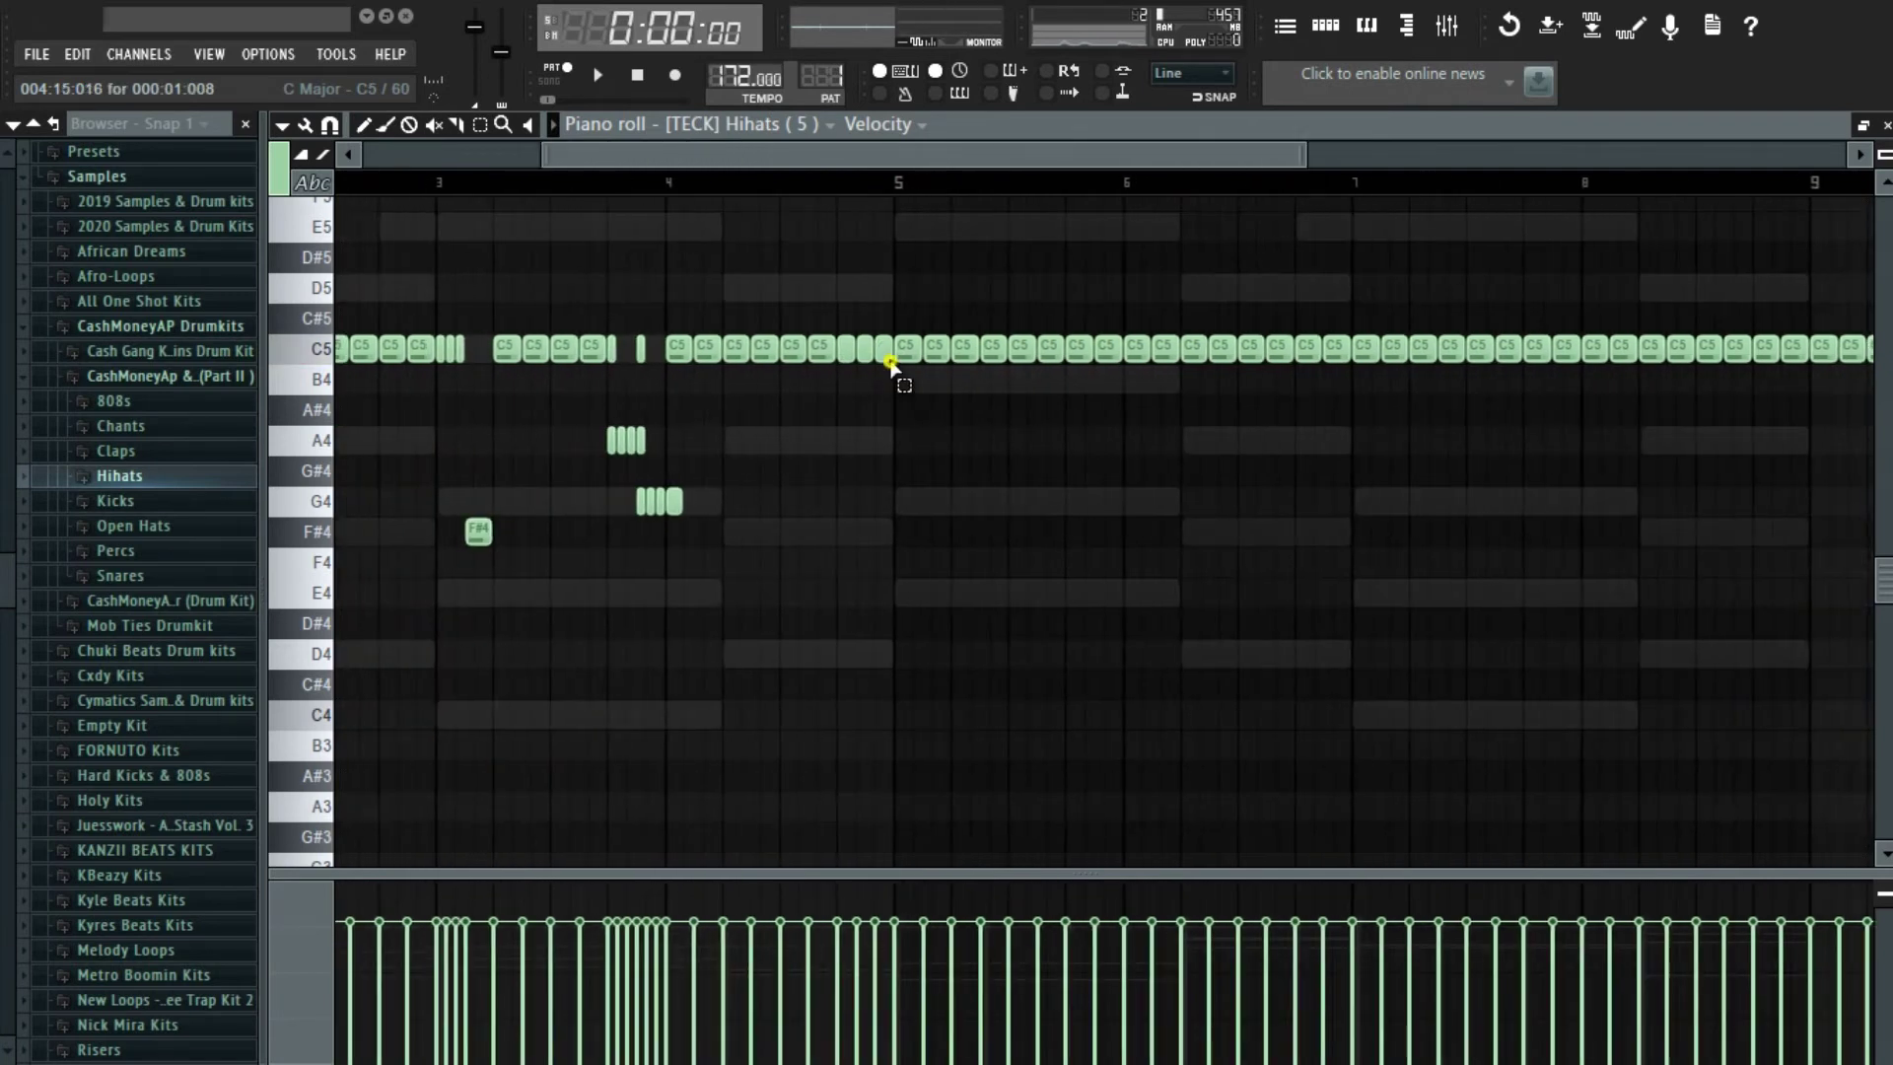
- Raise the hi-hat triplet at the end of bar 4 to C#5 and play the pattern
left_click_drag(853, 350, 858, 284)
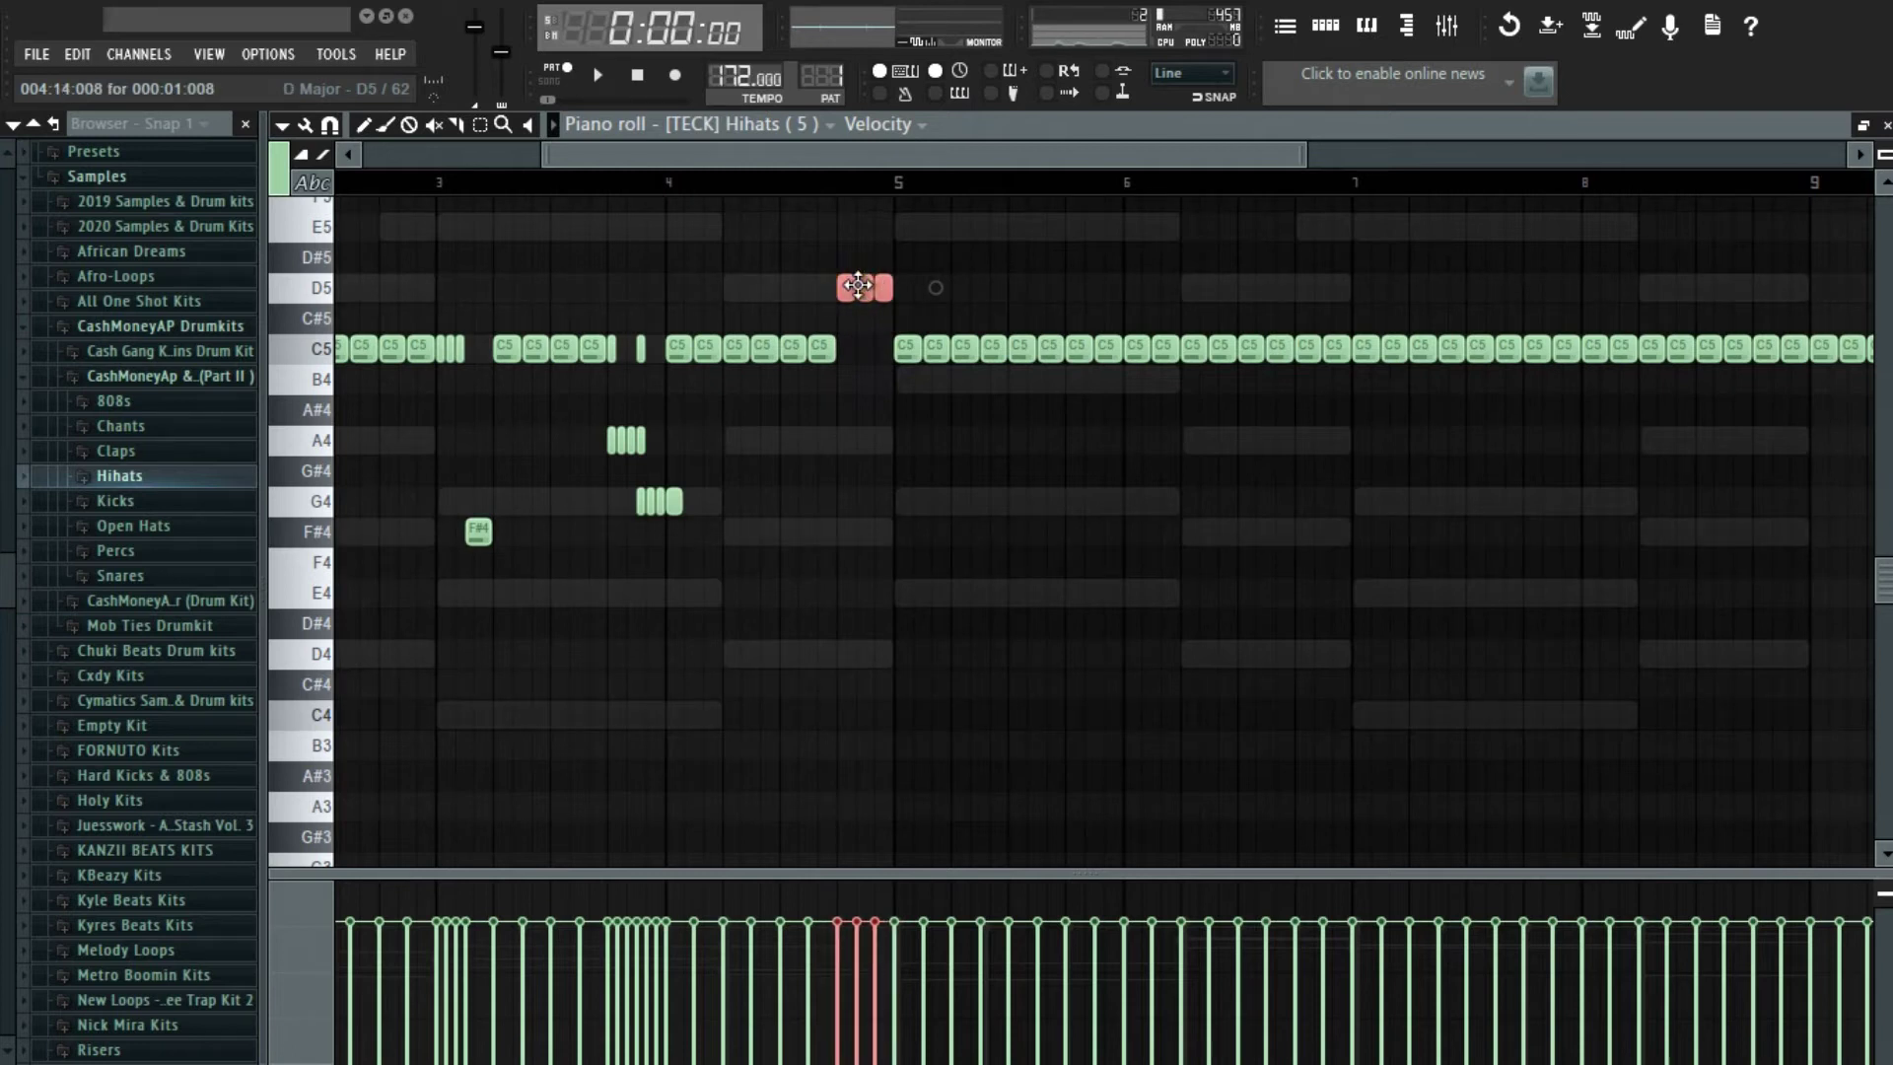
left_click_drag(861, 313, 863, 318)
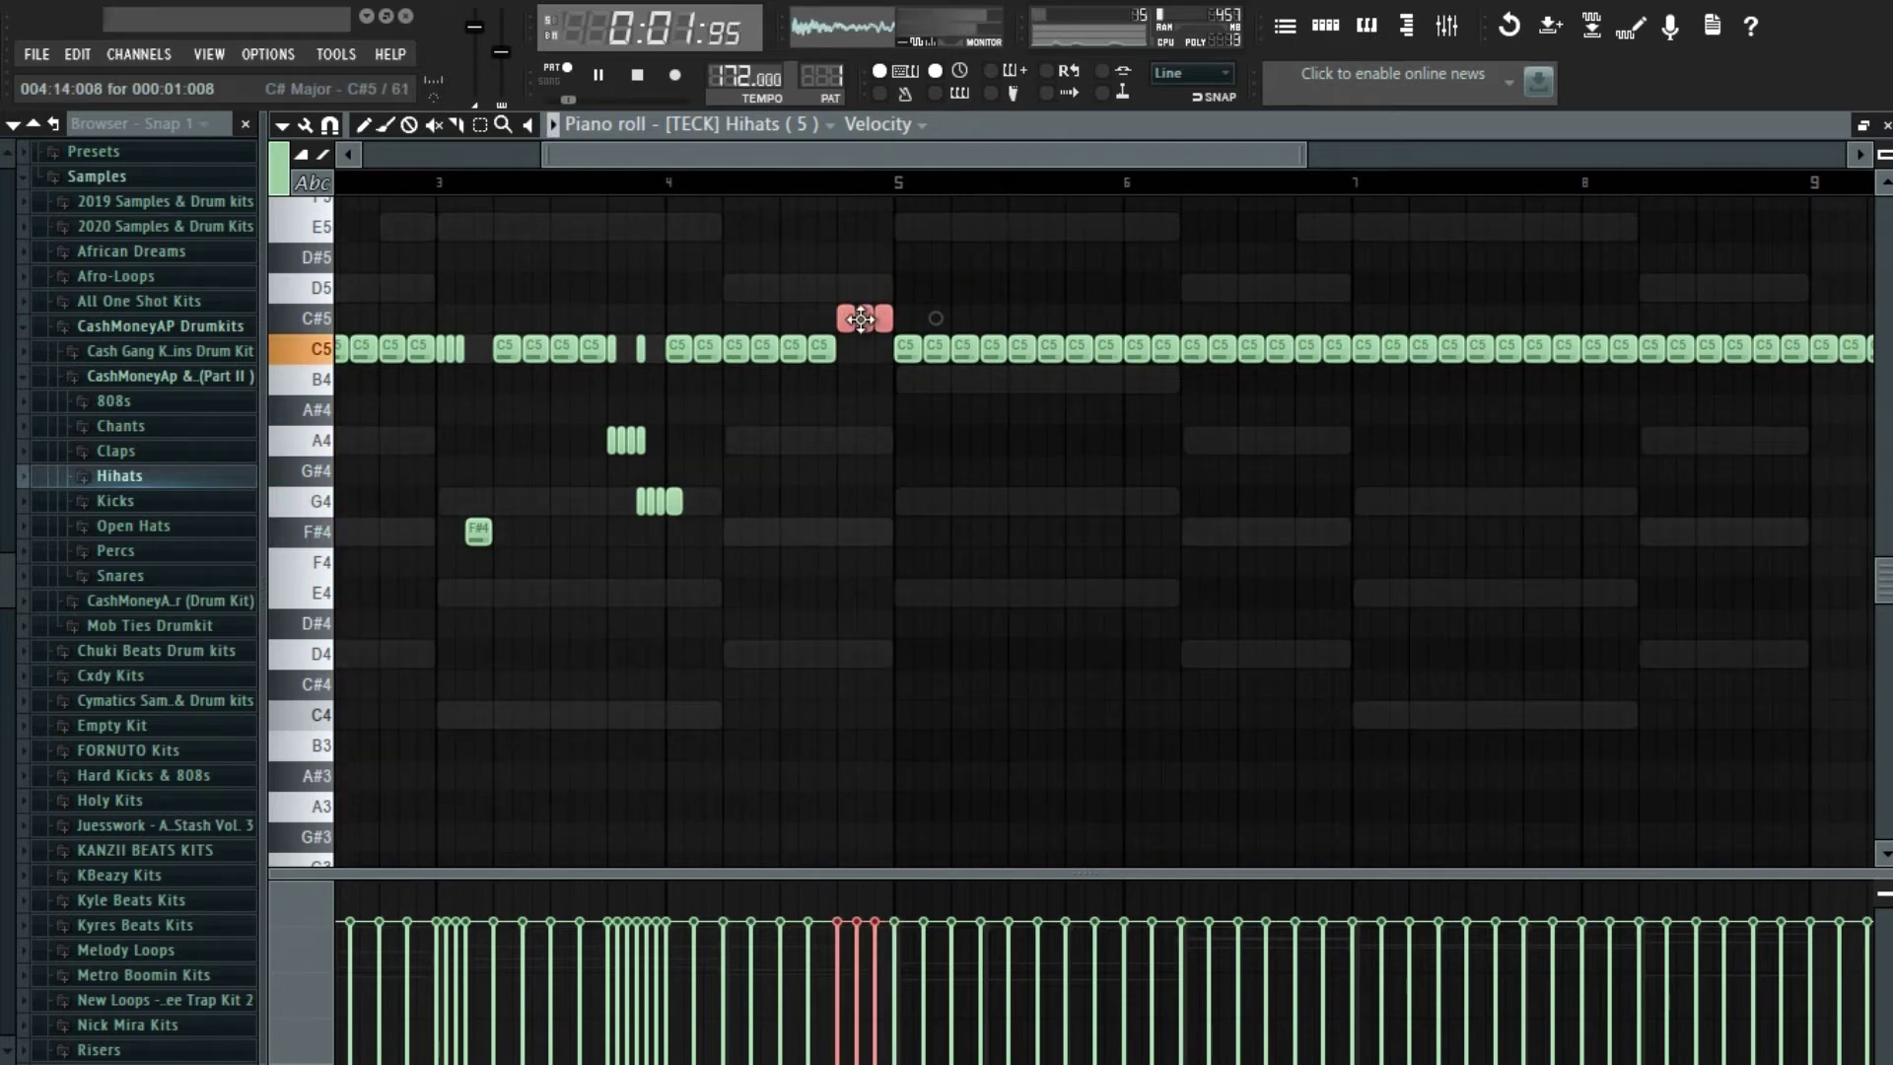
scroll(863, 449, "down", 5)
left_click(778, 541)
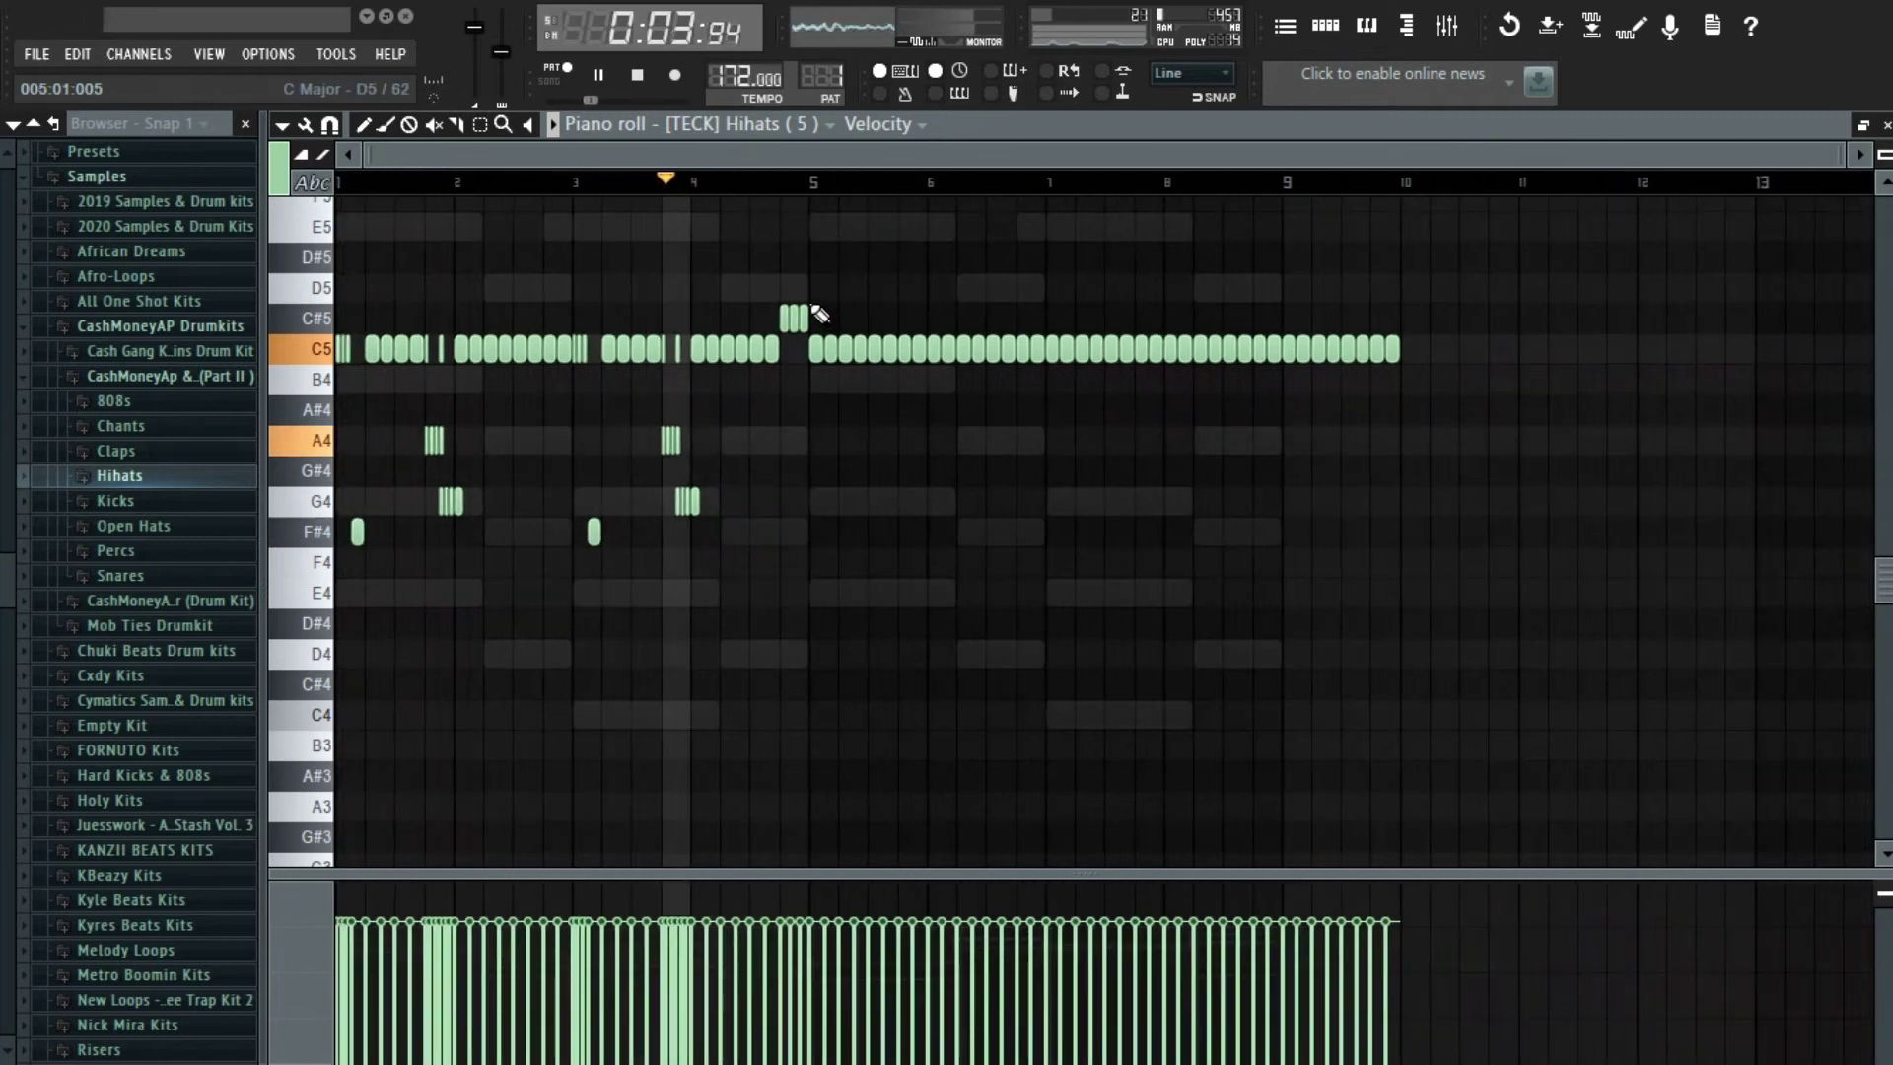
- Replace the hi-hats from bar 5 onward with a duplicate of bars 1 to 4
left_click_drag(815, 275, 1428, 410)
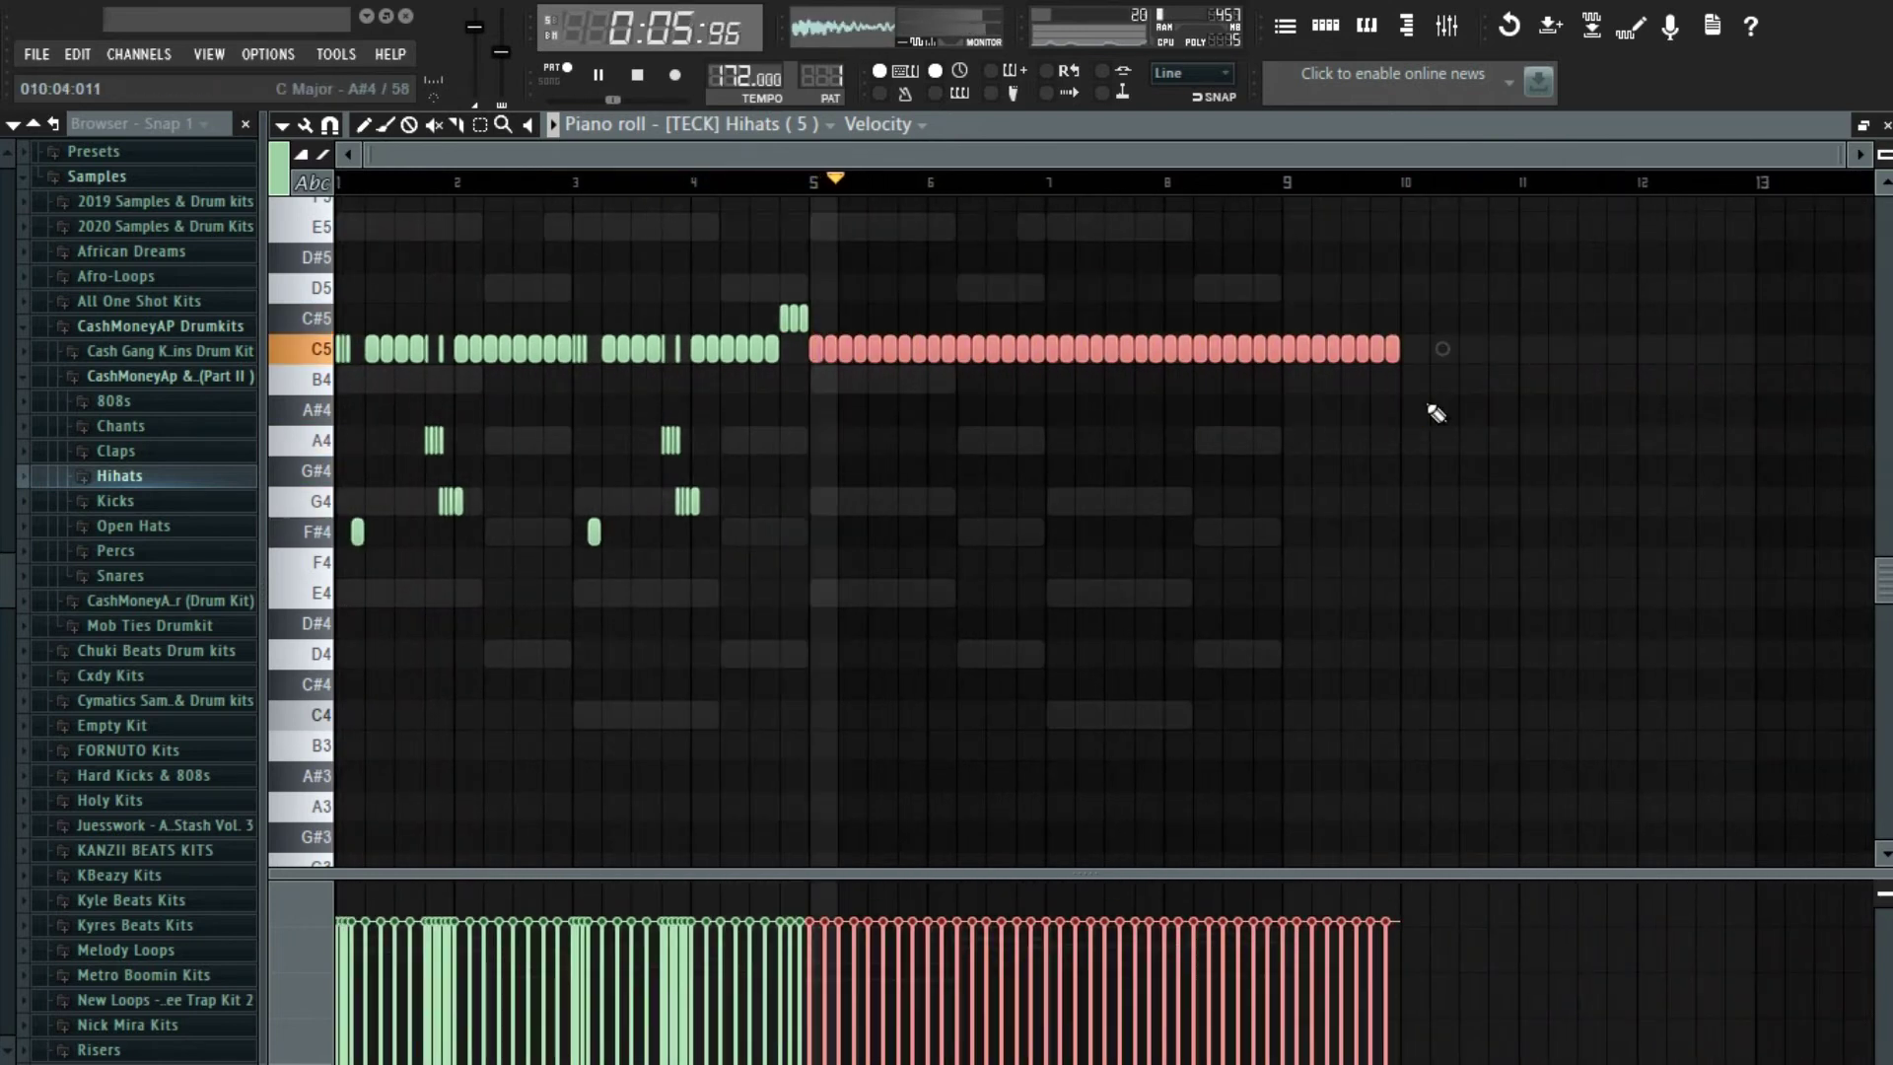
key("Delete")
key("ctrl+b")
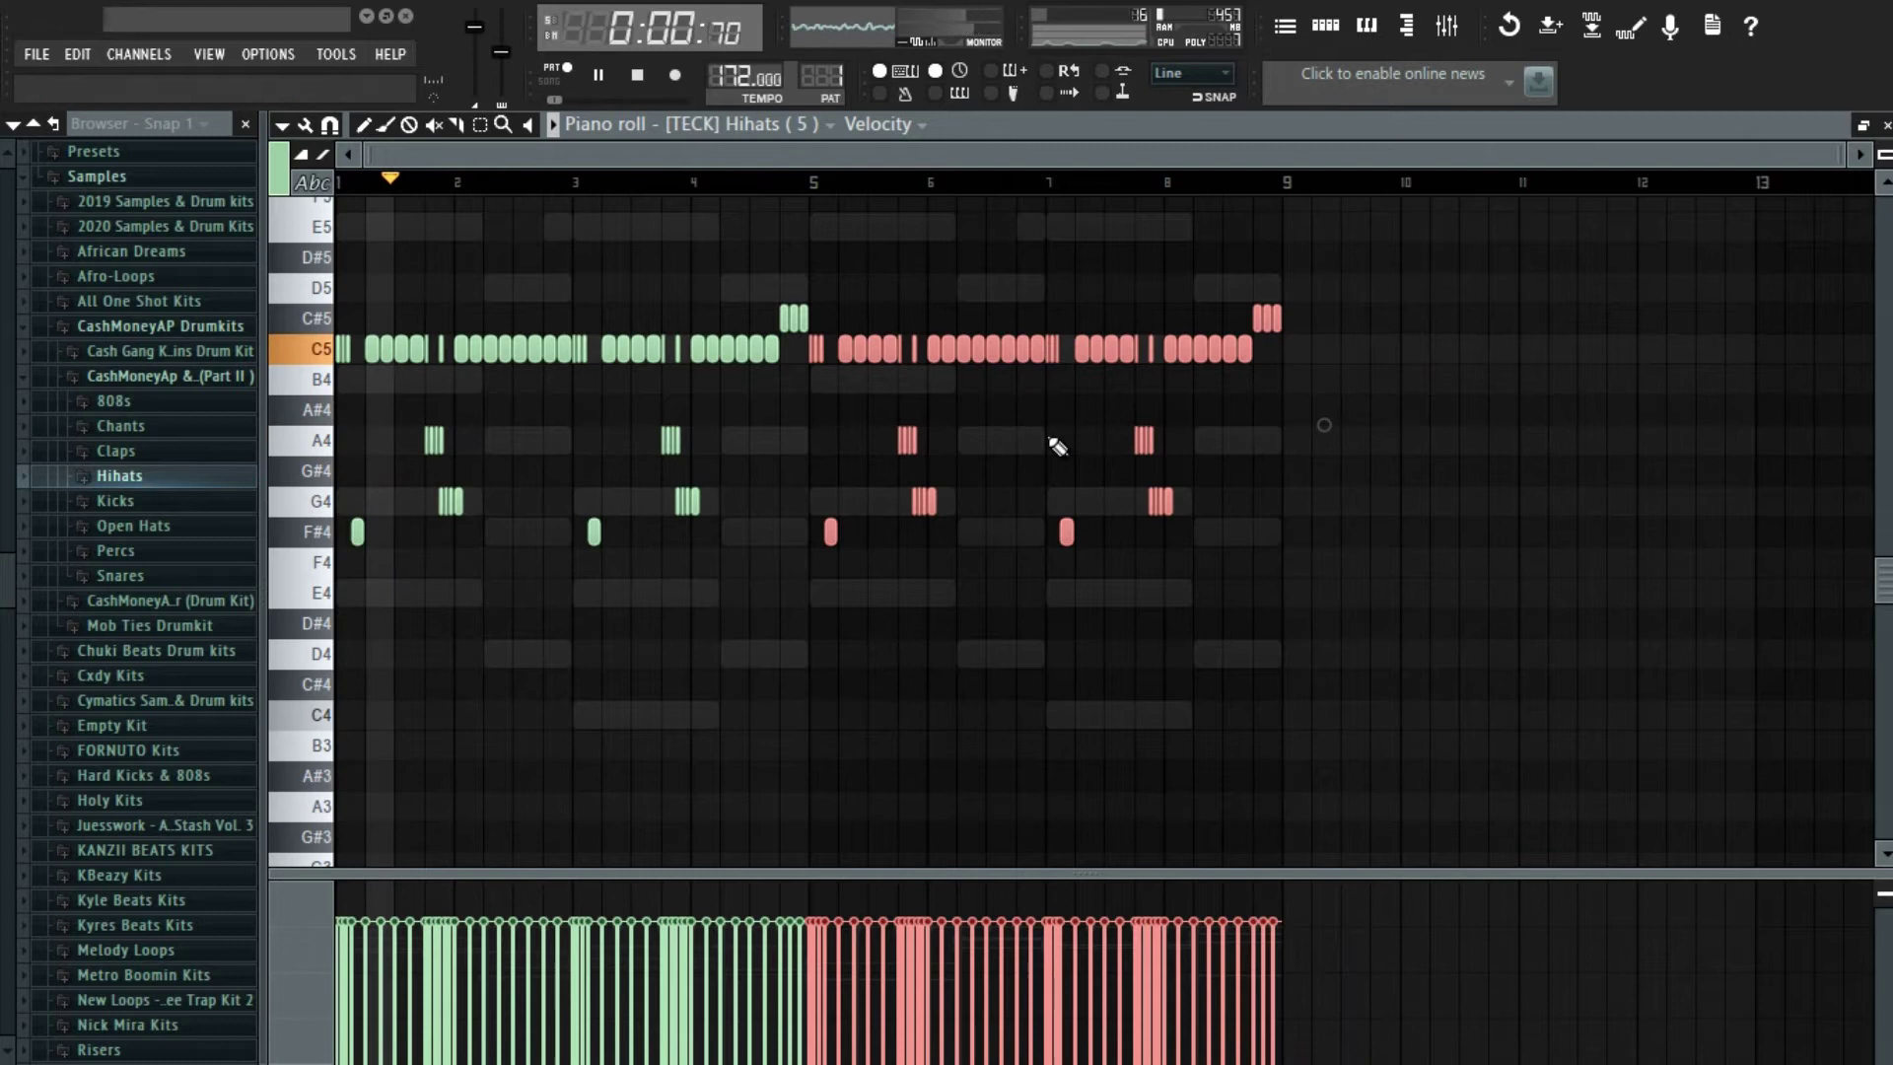
left_click(762, 592)
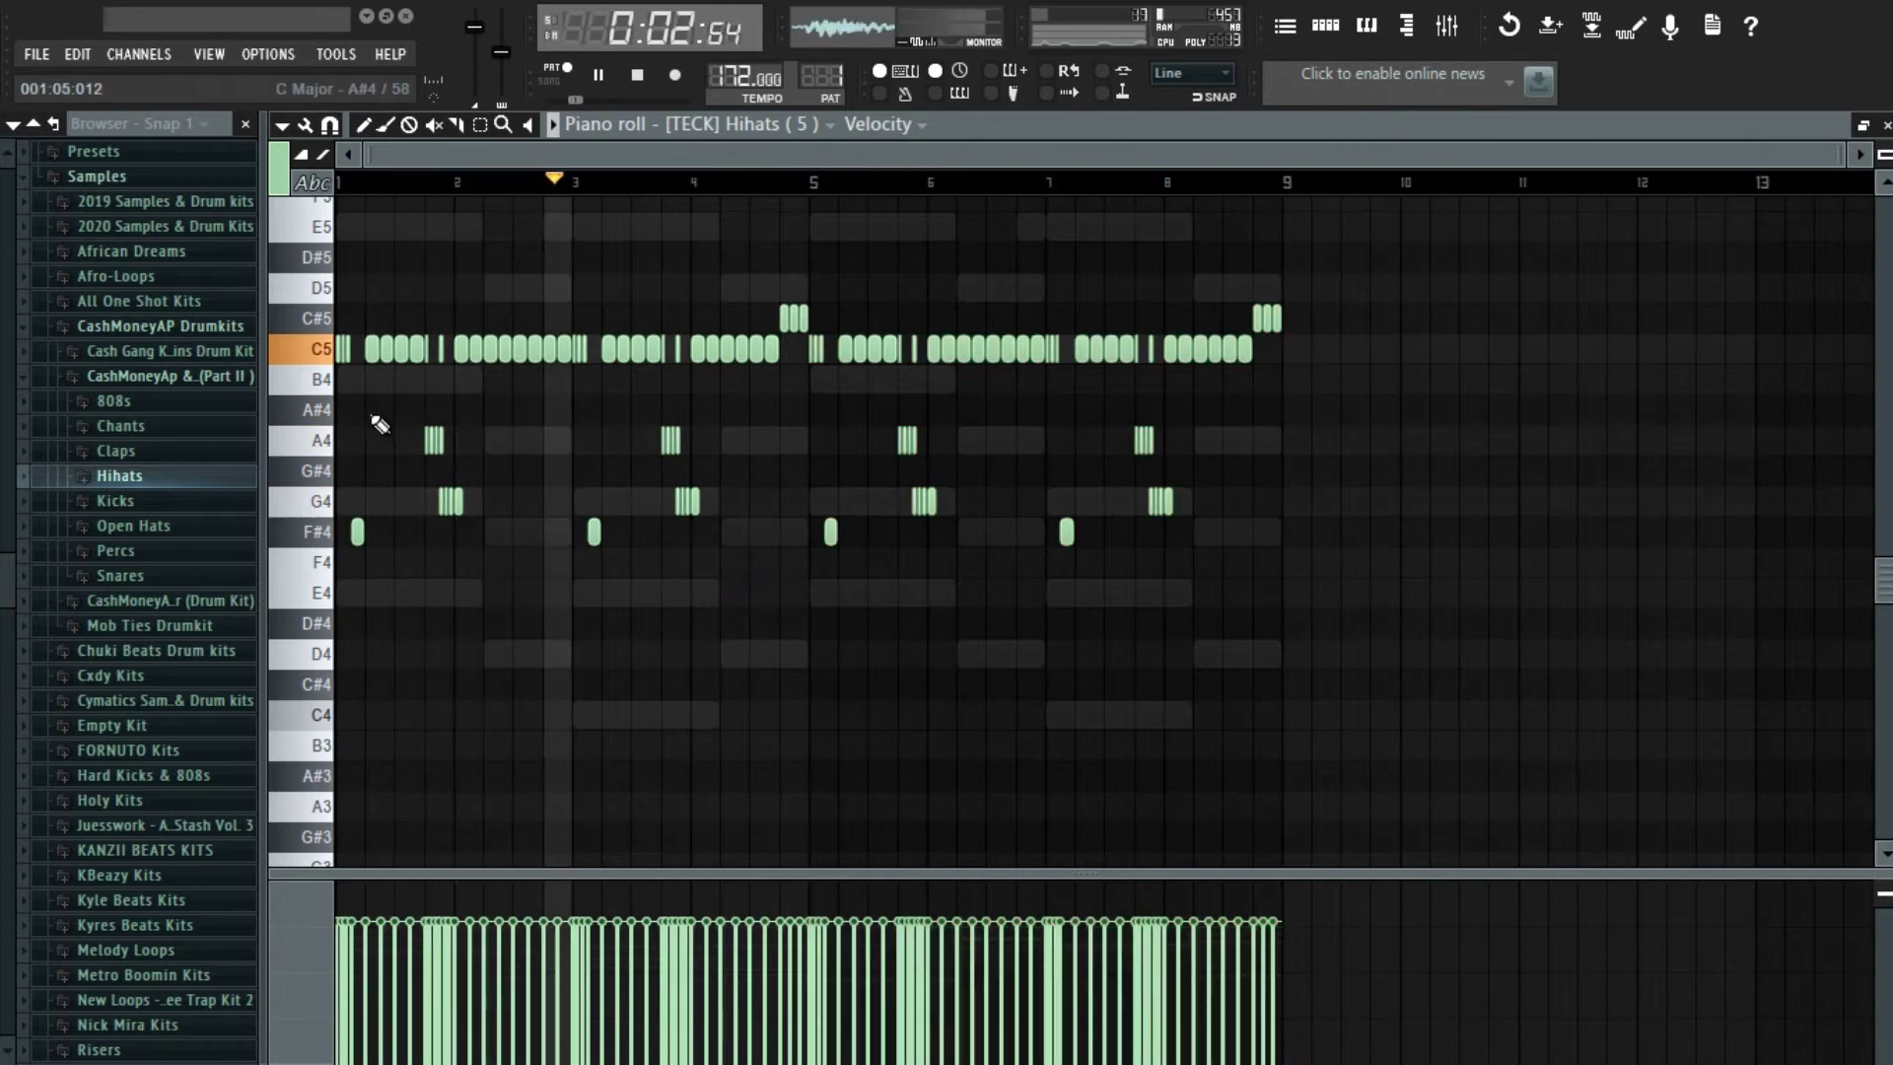
- Lower the velocity of all A4, G4 and F#4 hi-hats across the eight bars, then stop playback
left_click_drag(344, 399, 1247, 624)
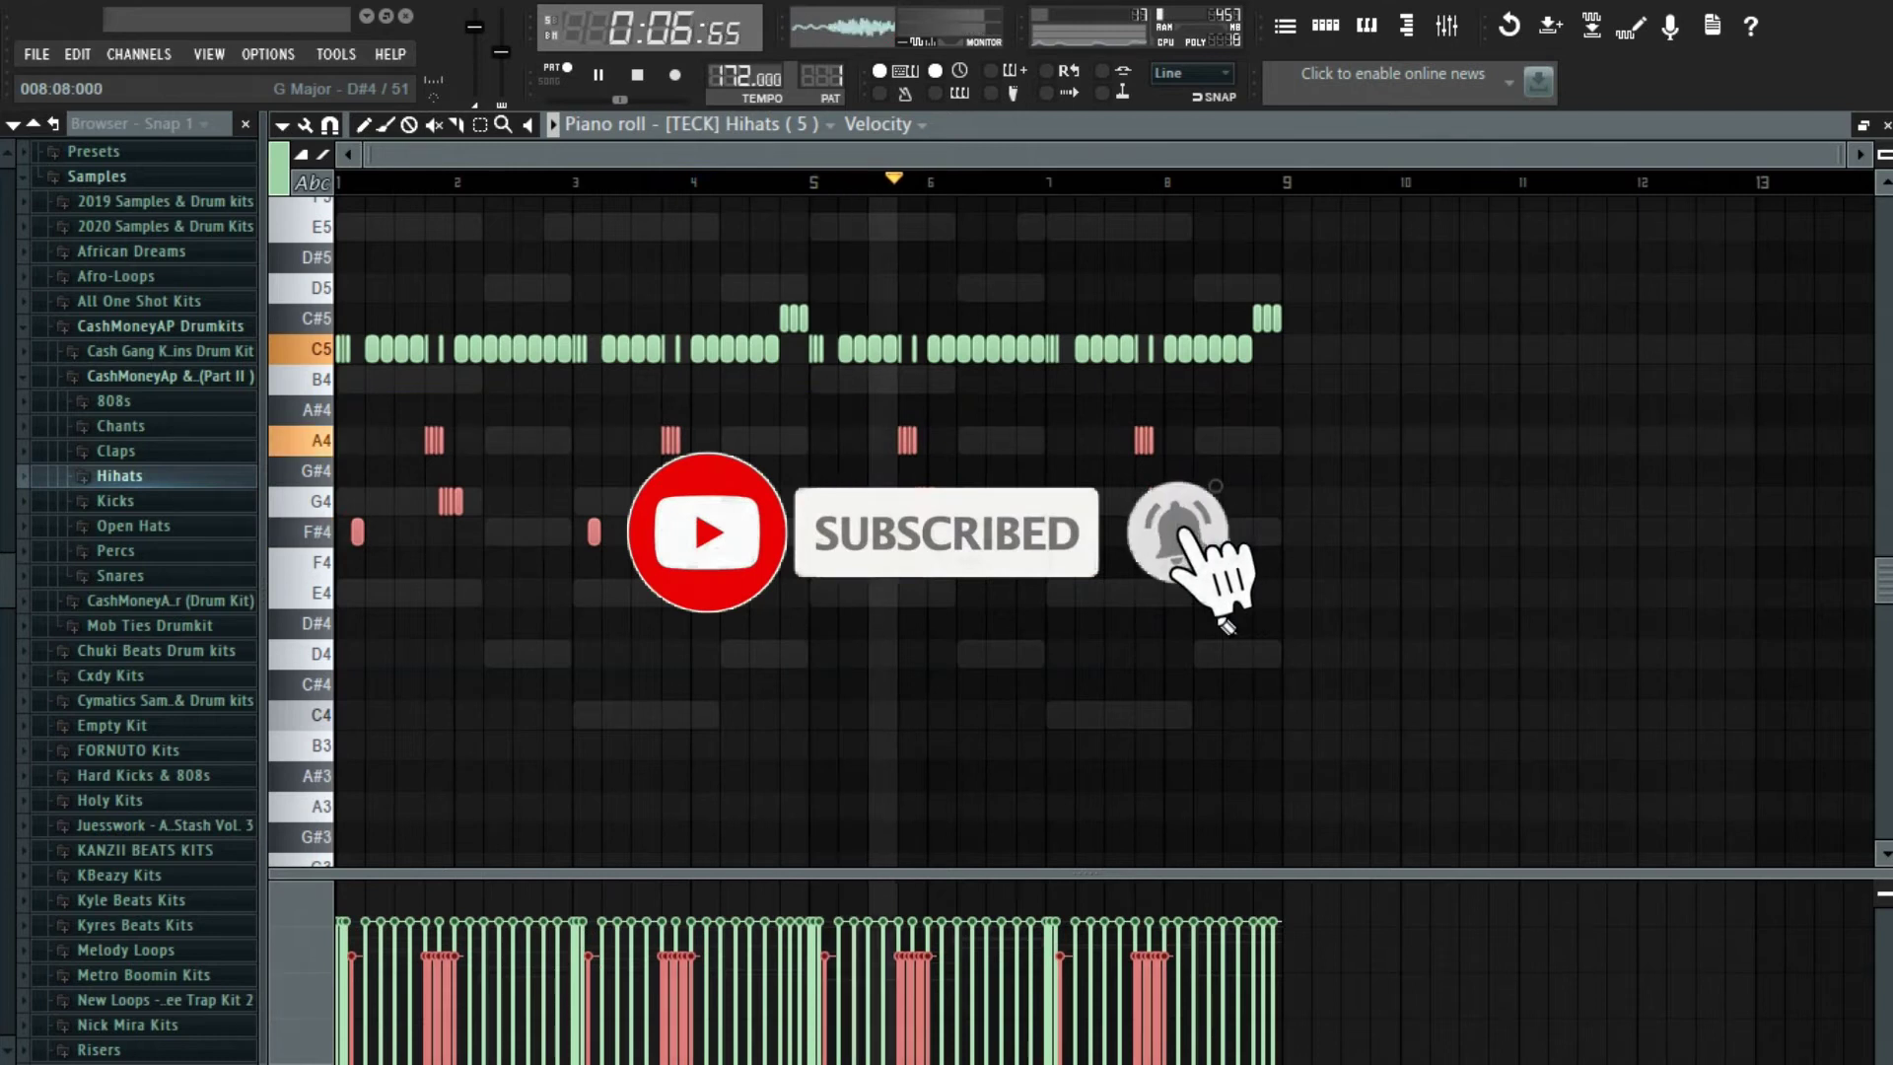
left_click(1227, 624)
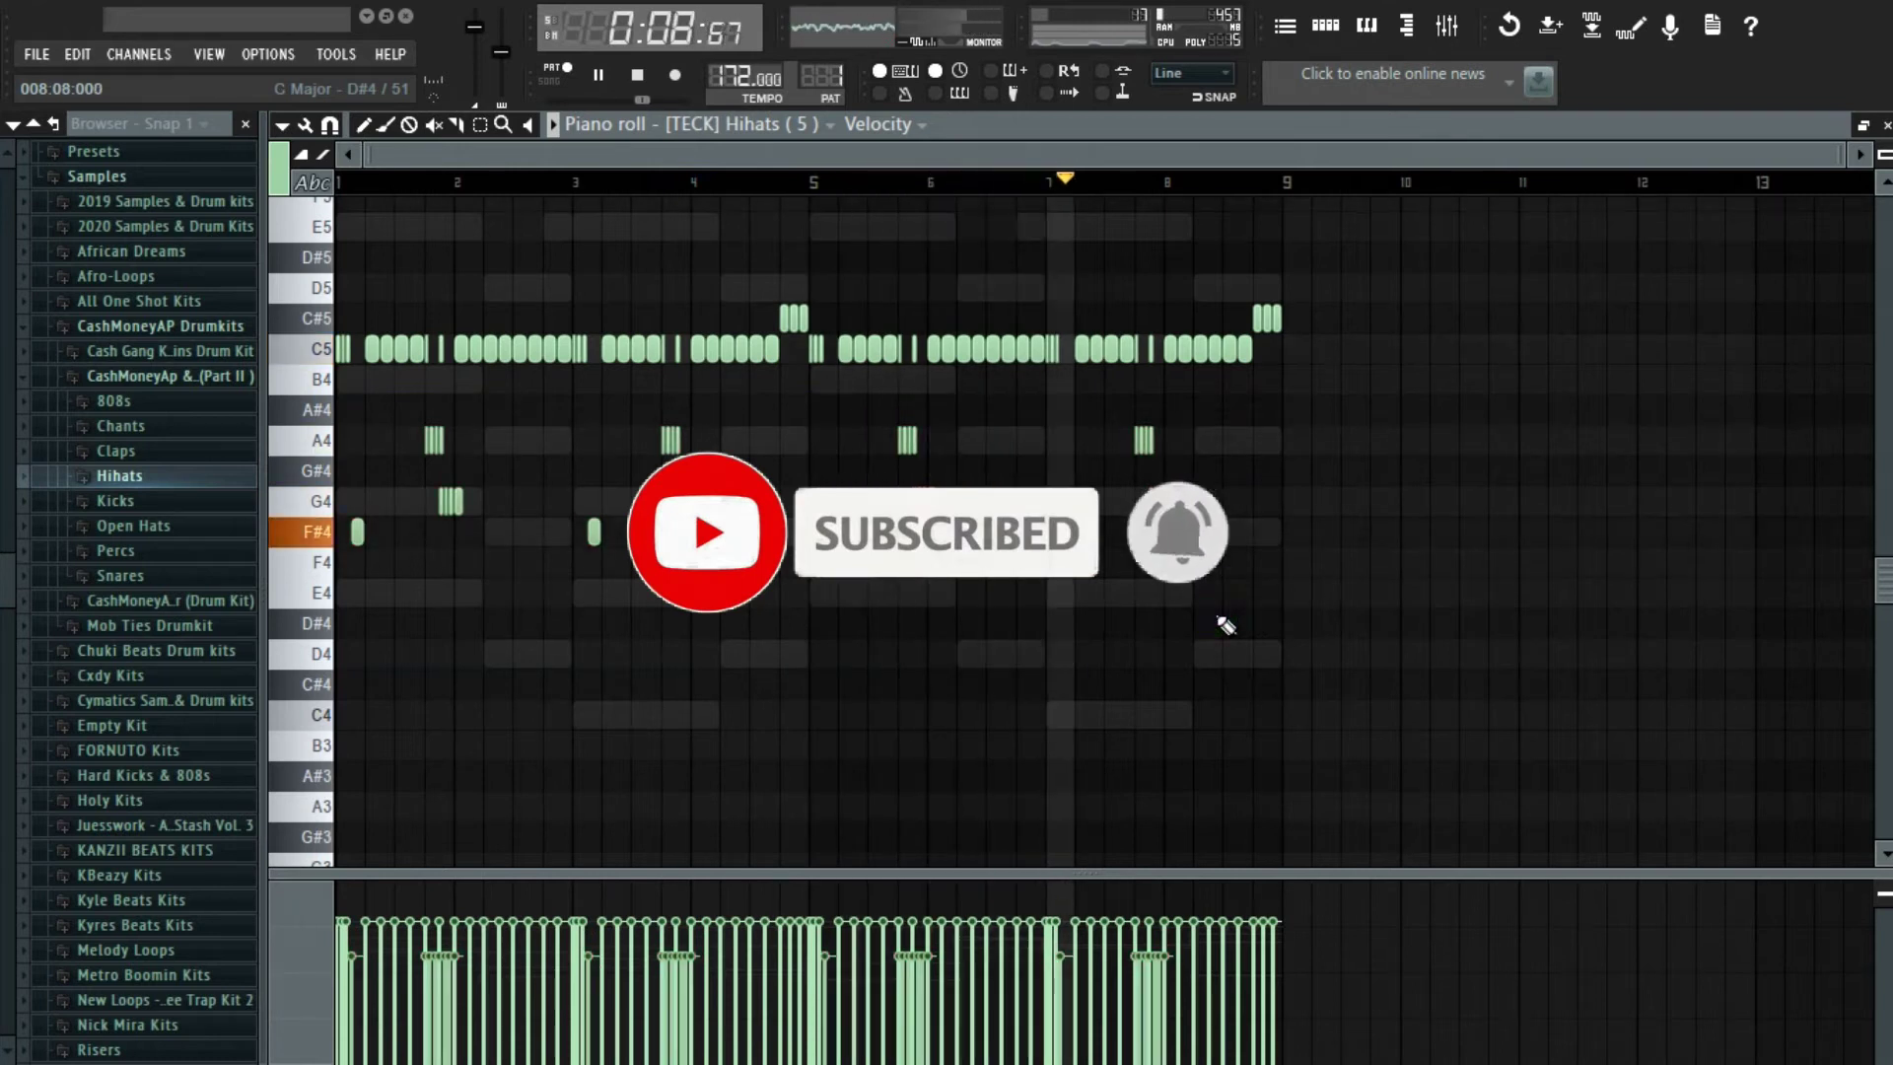
key("F5")
key("space")
- Add the [TECK] Clap ( Clout ) sample as a new channel and place a clap on step 9
left_click(183, 457)
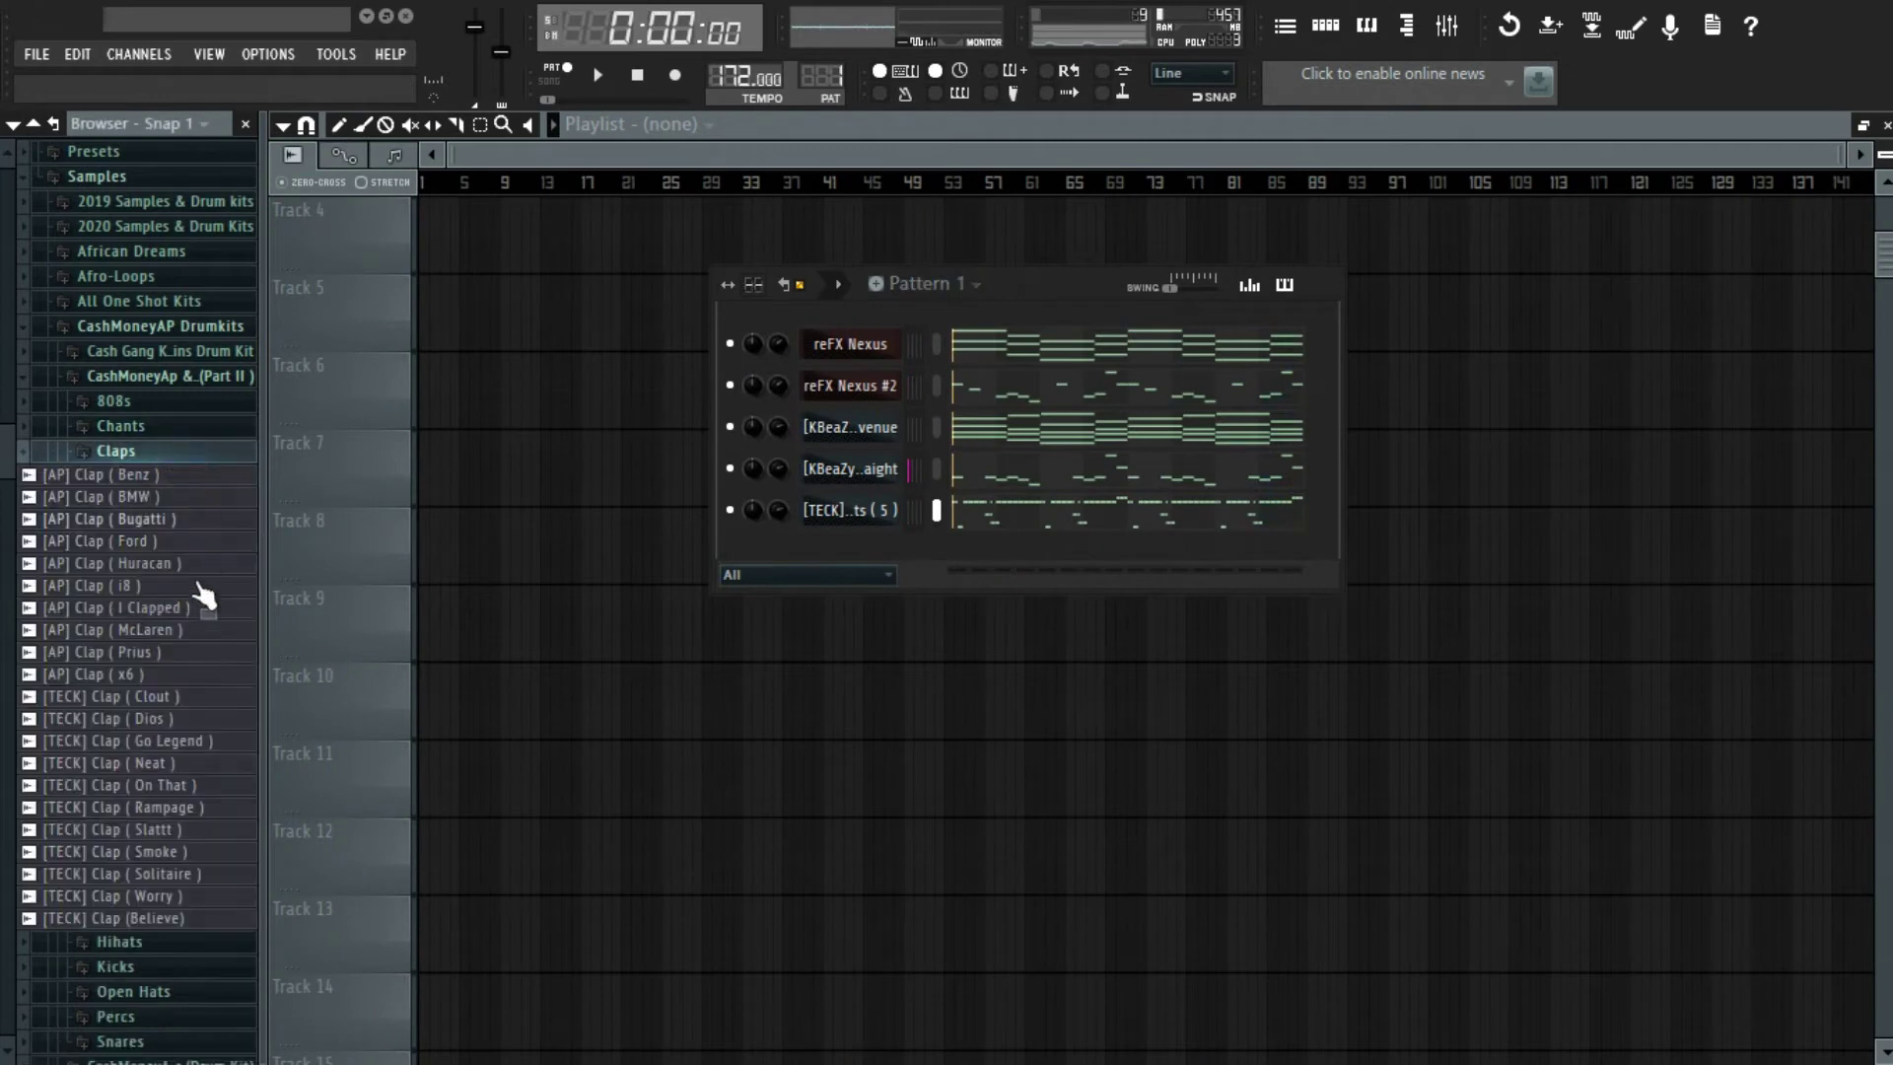
left_click(177, 737)
left_click(195, 702)
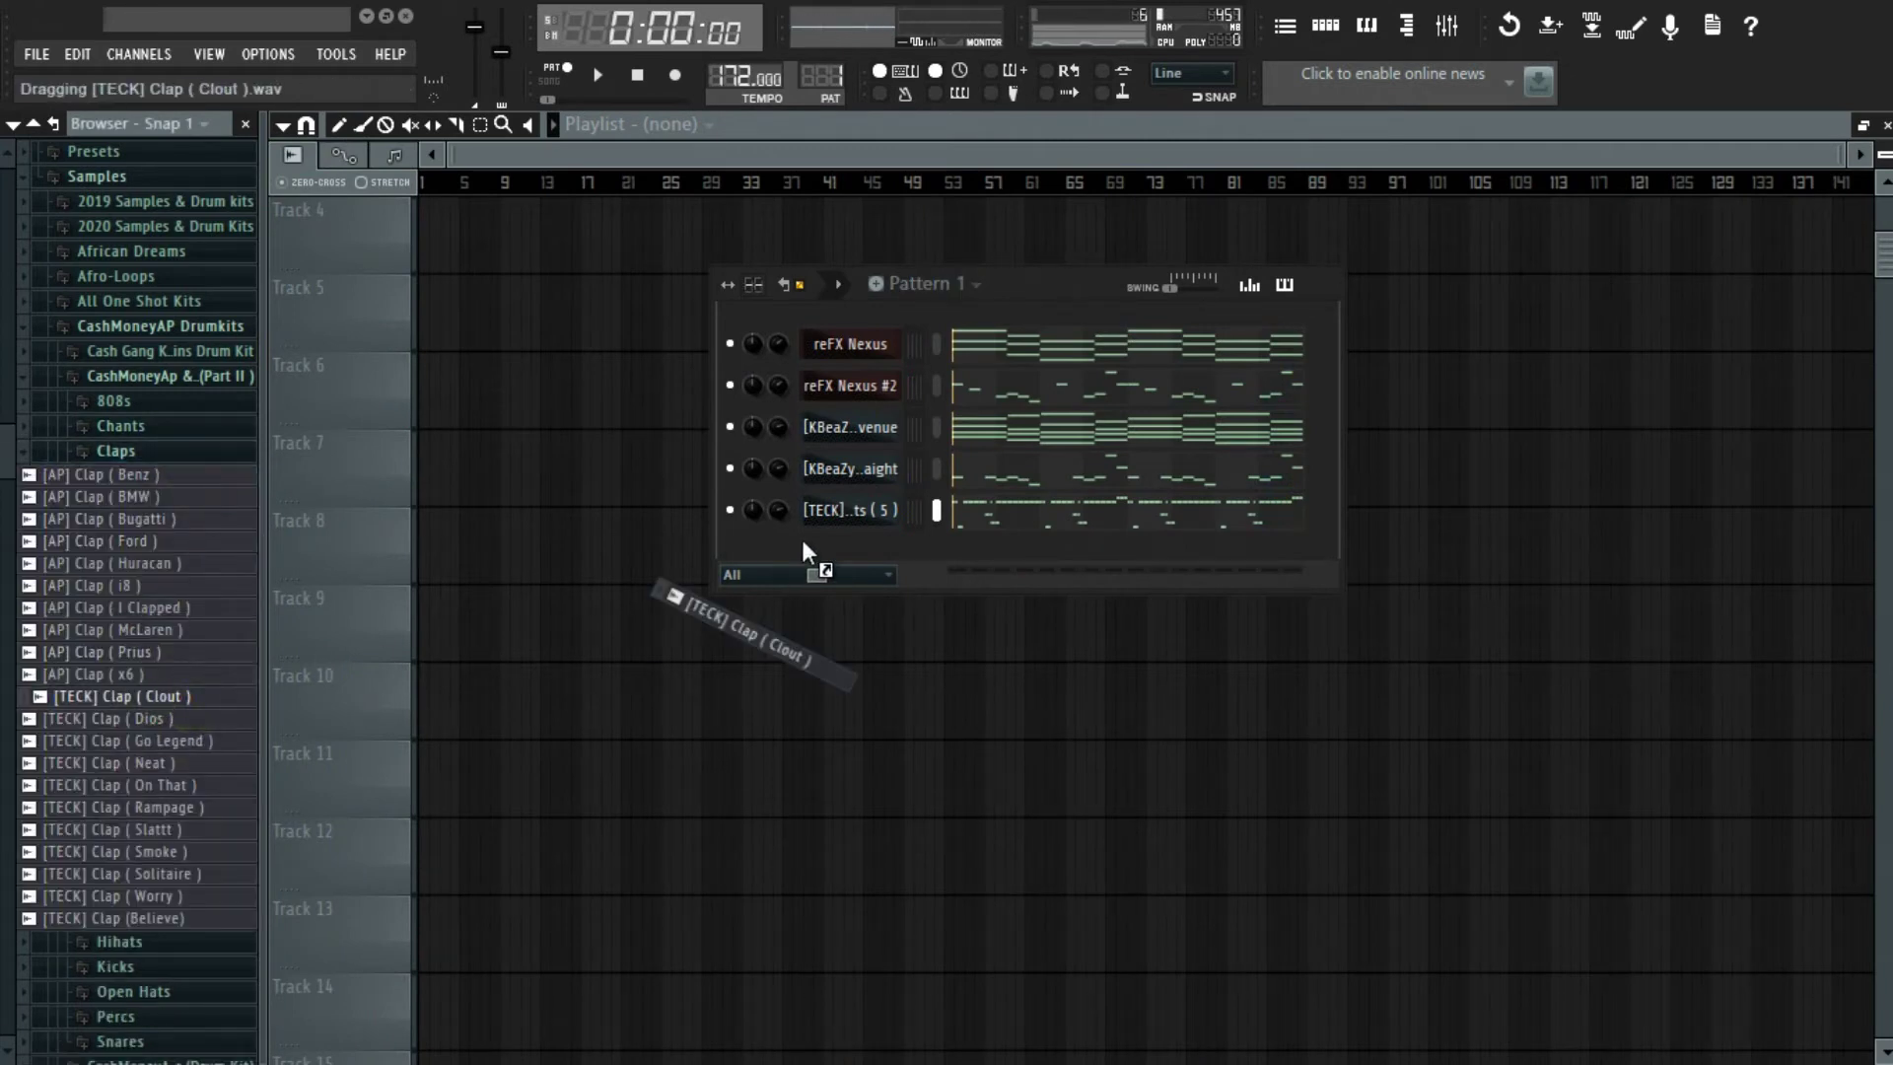
left_click_drag(802, 540, 802, 544)
left_click(1136, 551)
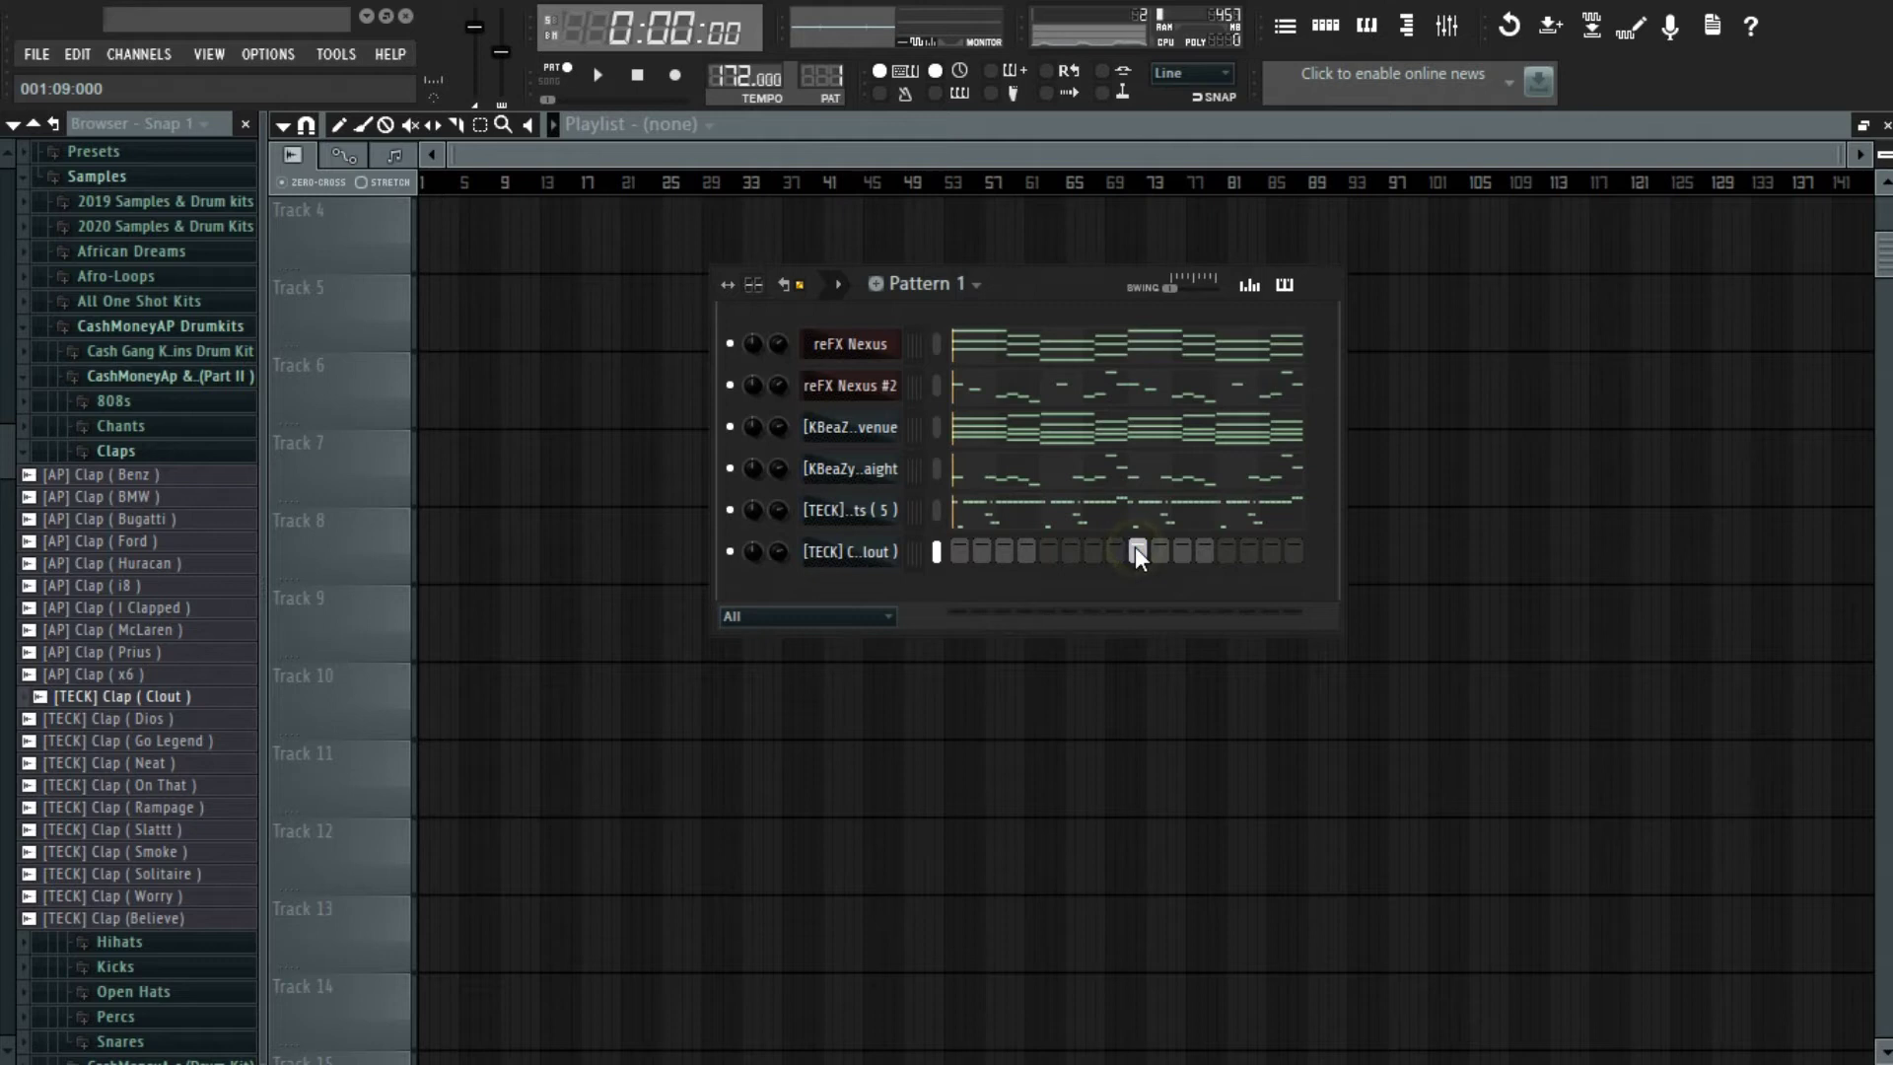
key("space")
- Preview the CashMoneyAP snare samples and add [AP] Snare ( Macan ) as a new channel
left_click(138, 450)
left_click(175, 578)
left_click(179, 645)
left_click(195, 625)
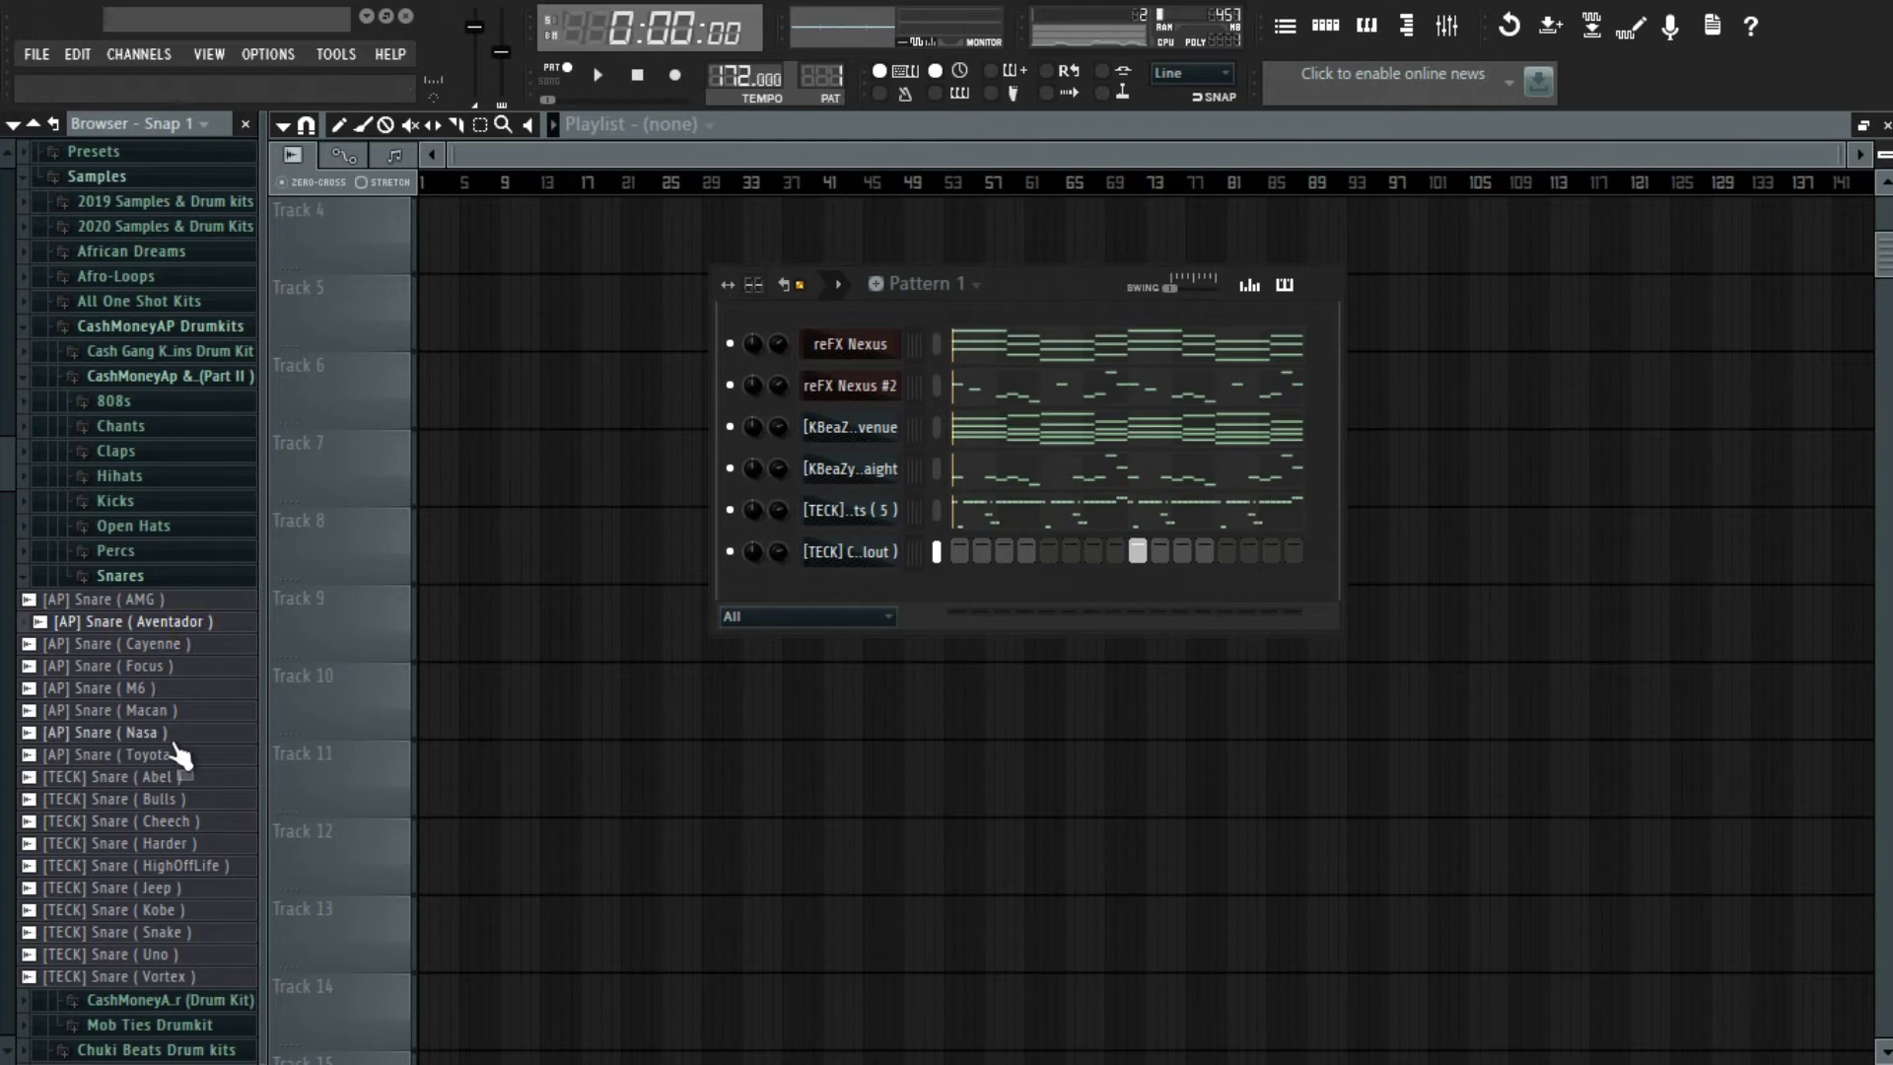
left_click_drag(189, 711, 858, 597)
- Preview the CashMoneyAP percussion samples and add [AP] Perc ( Visual ) as a new channel
left_click(60, 575)
left_click(114, 550)
left_click(148, 598)
left_click(150, 663)
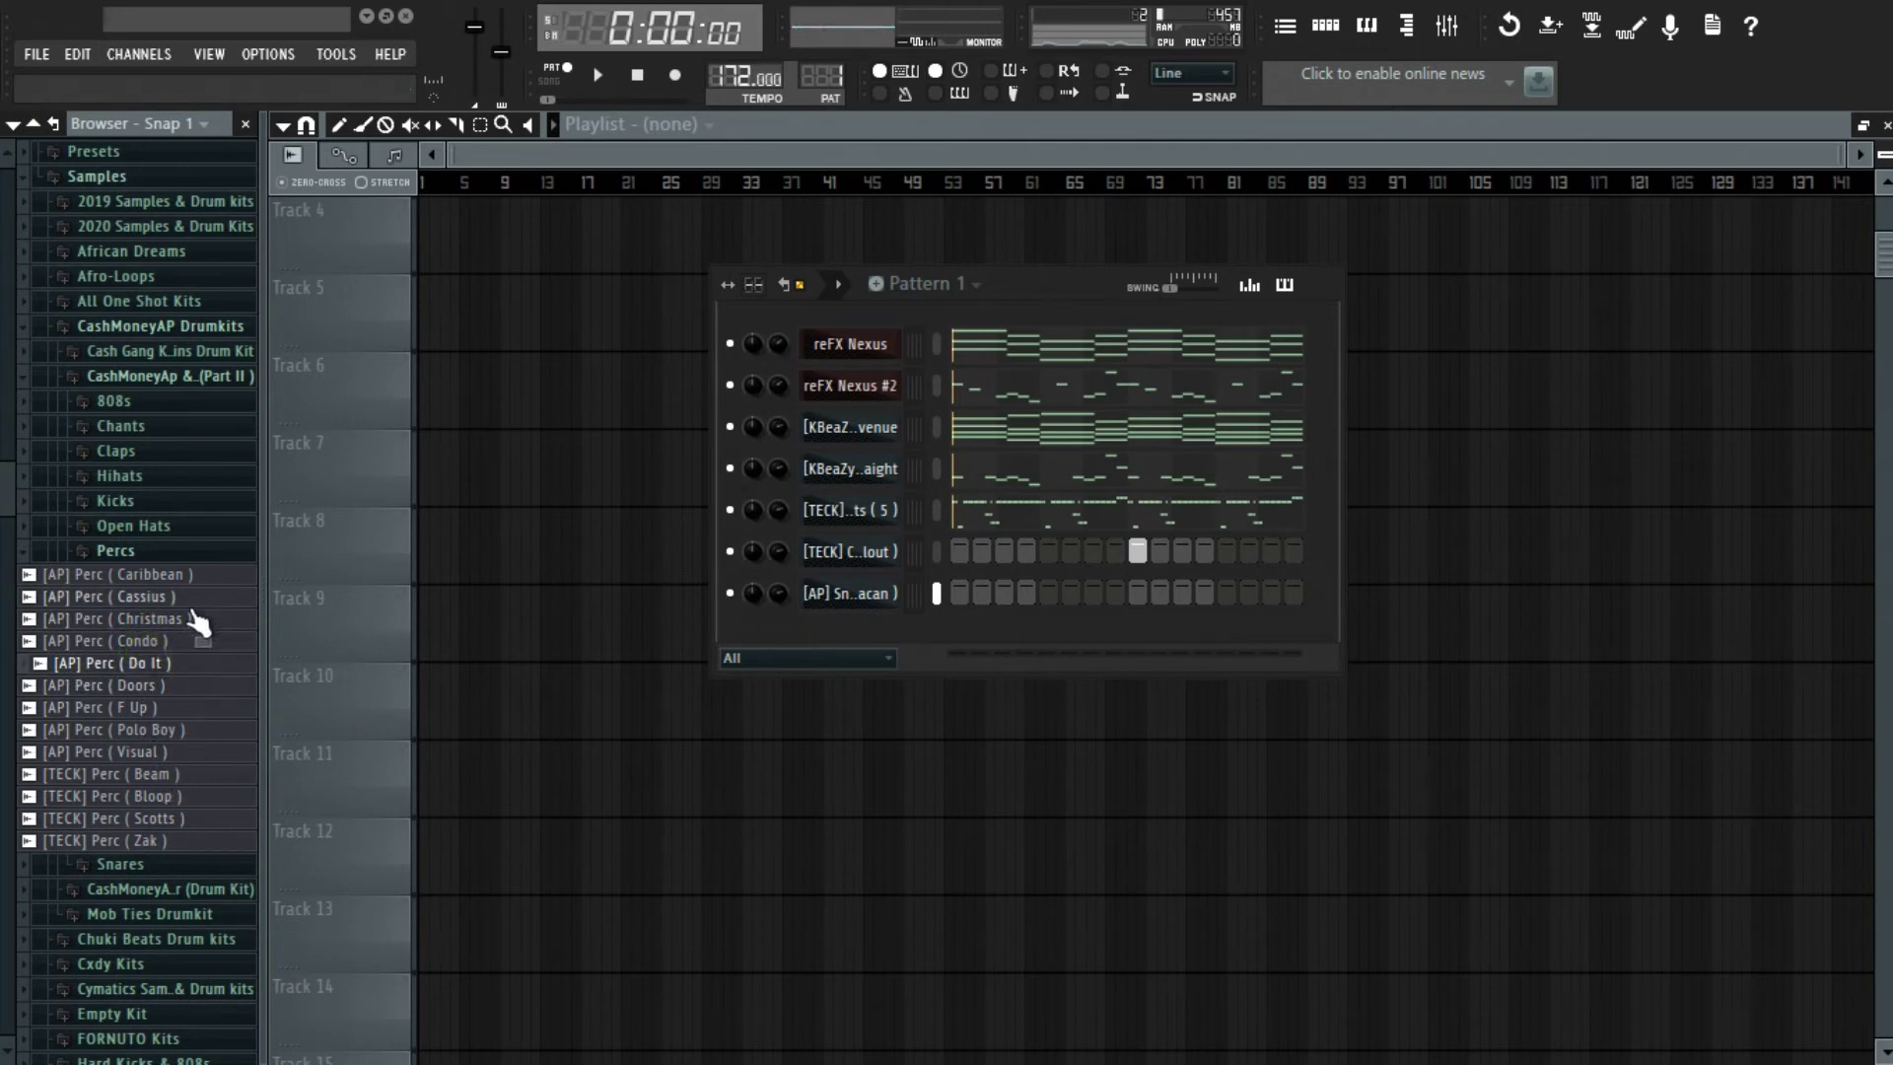
left_click(148, 752)
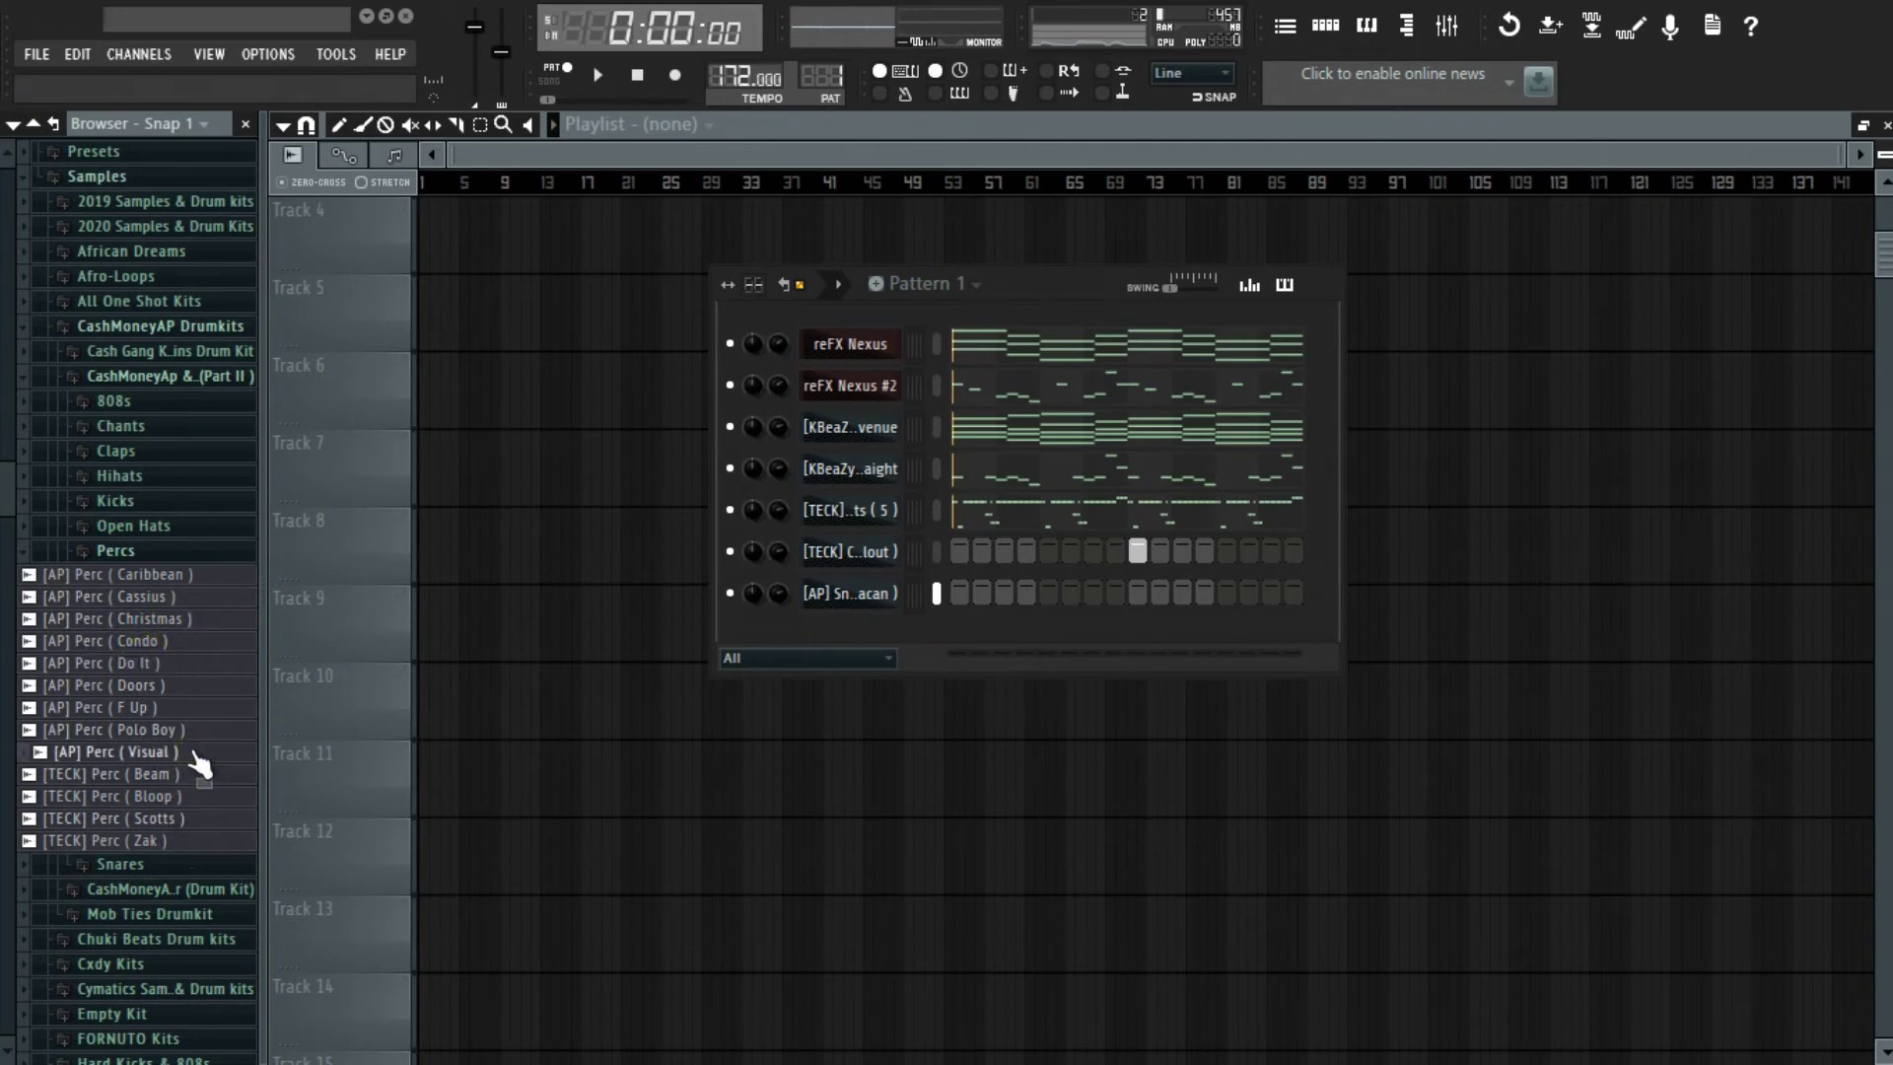
left_click_drag(833, 653, 875, 579)
- Open the [AP] Perc ( Visual ) channel in the piano roll
right_click(887, 590)
left_click(981, 594)
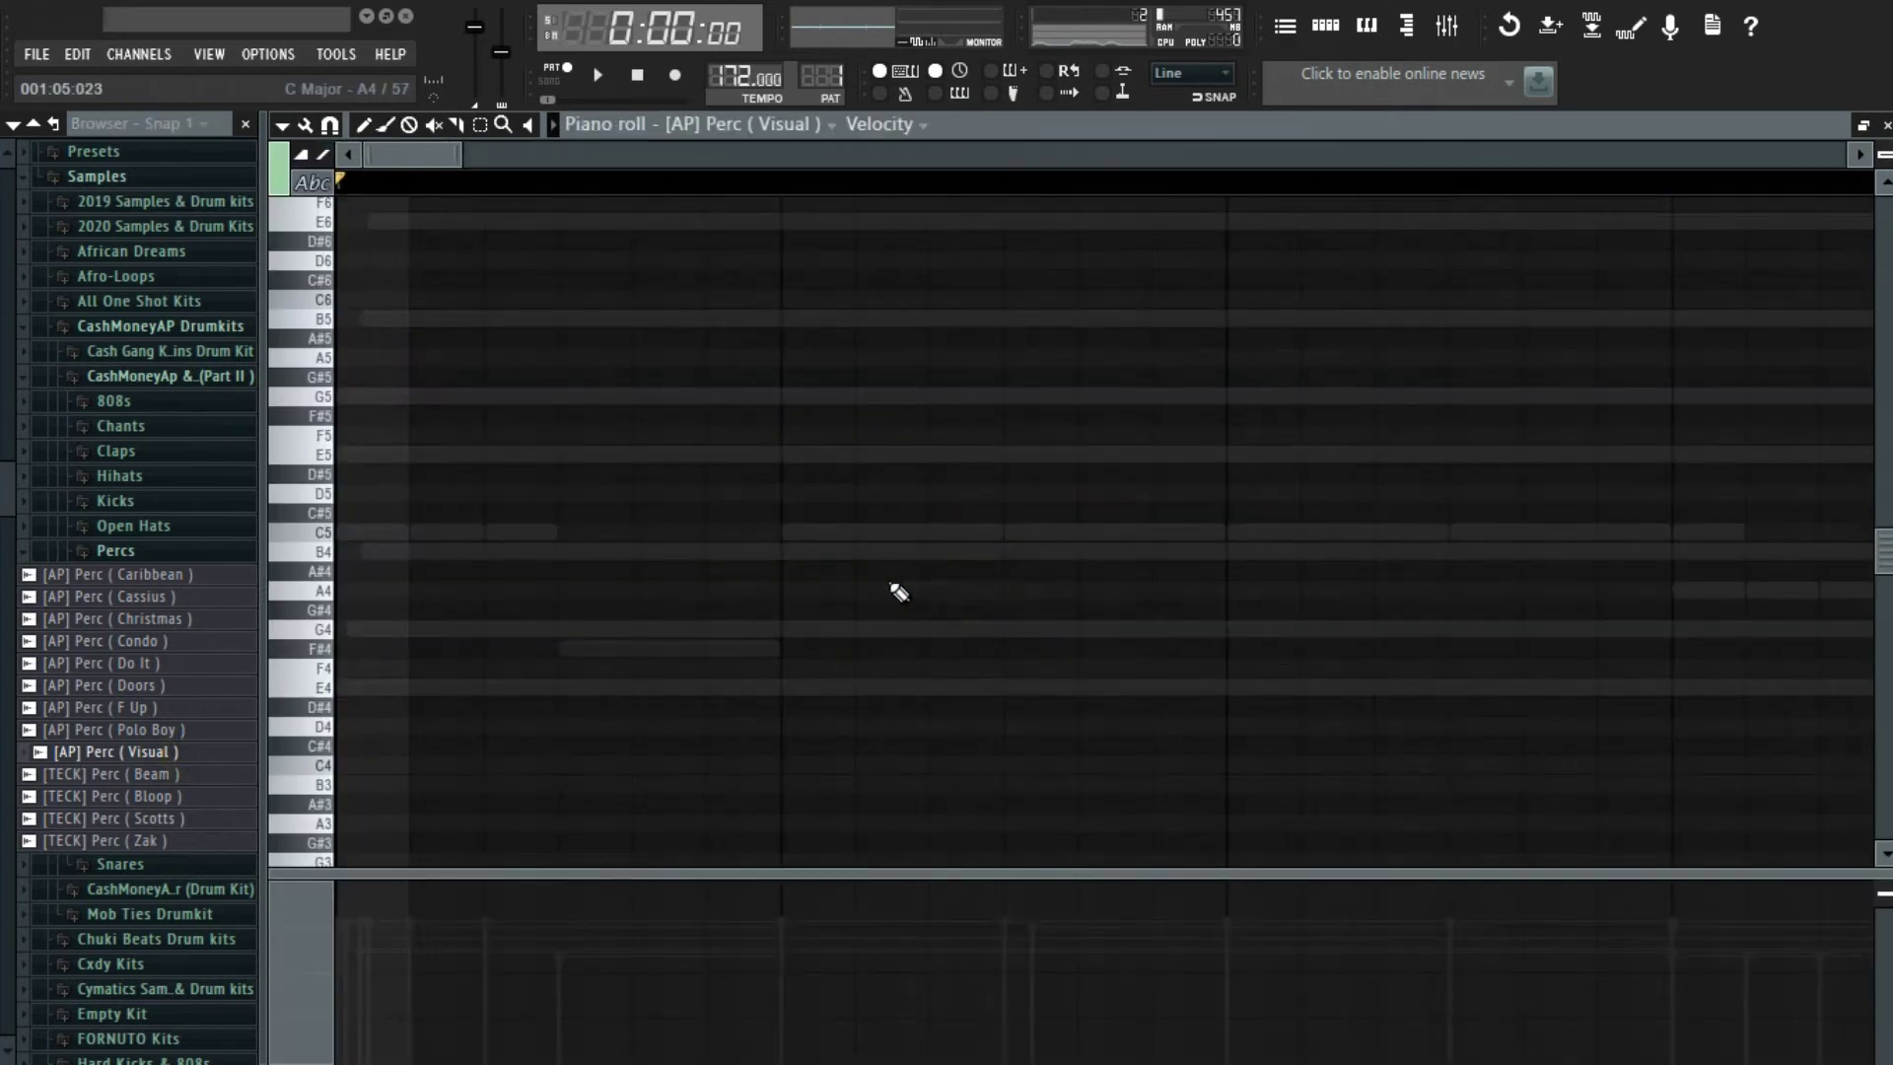
scroll(789, 594, "down", 3)
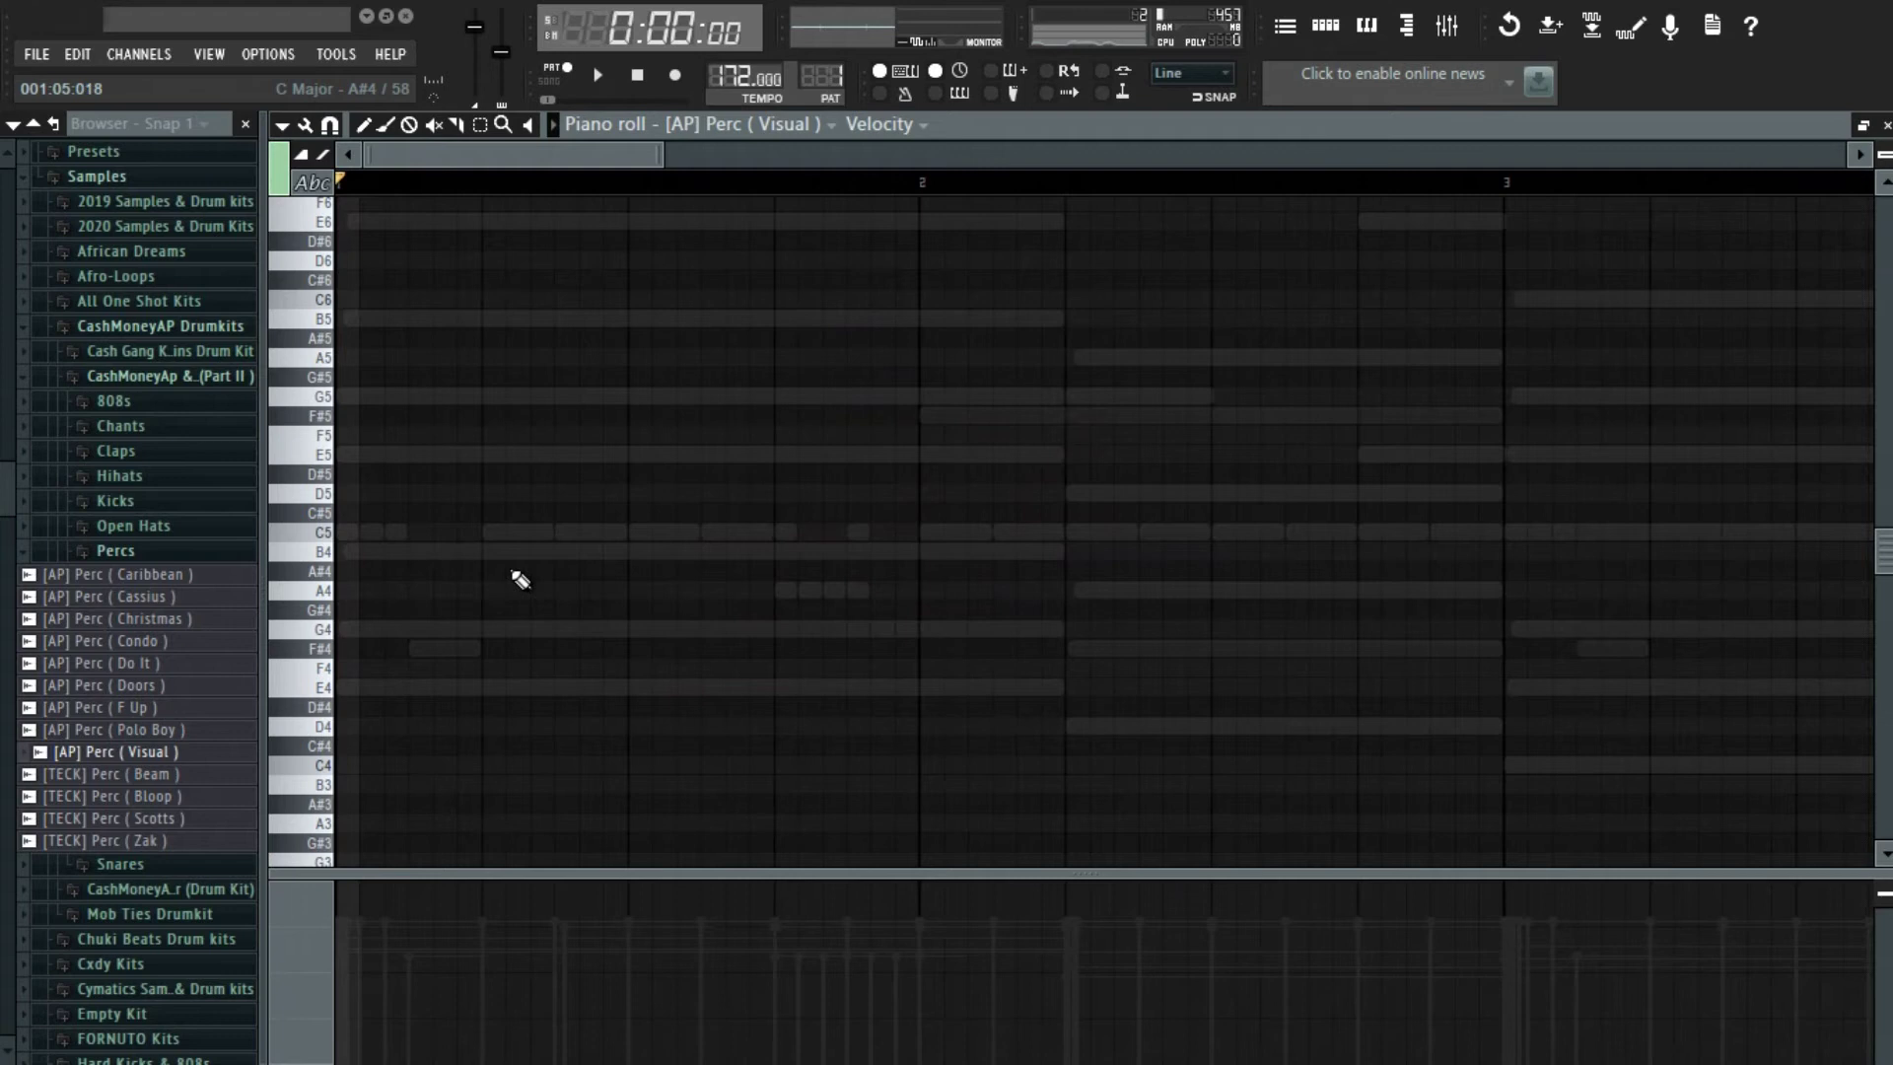
right_click(430, 537)
left_click(330, 121)
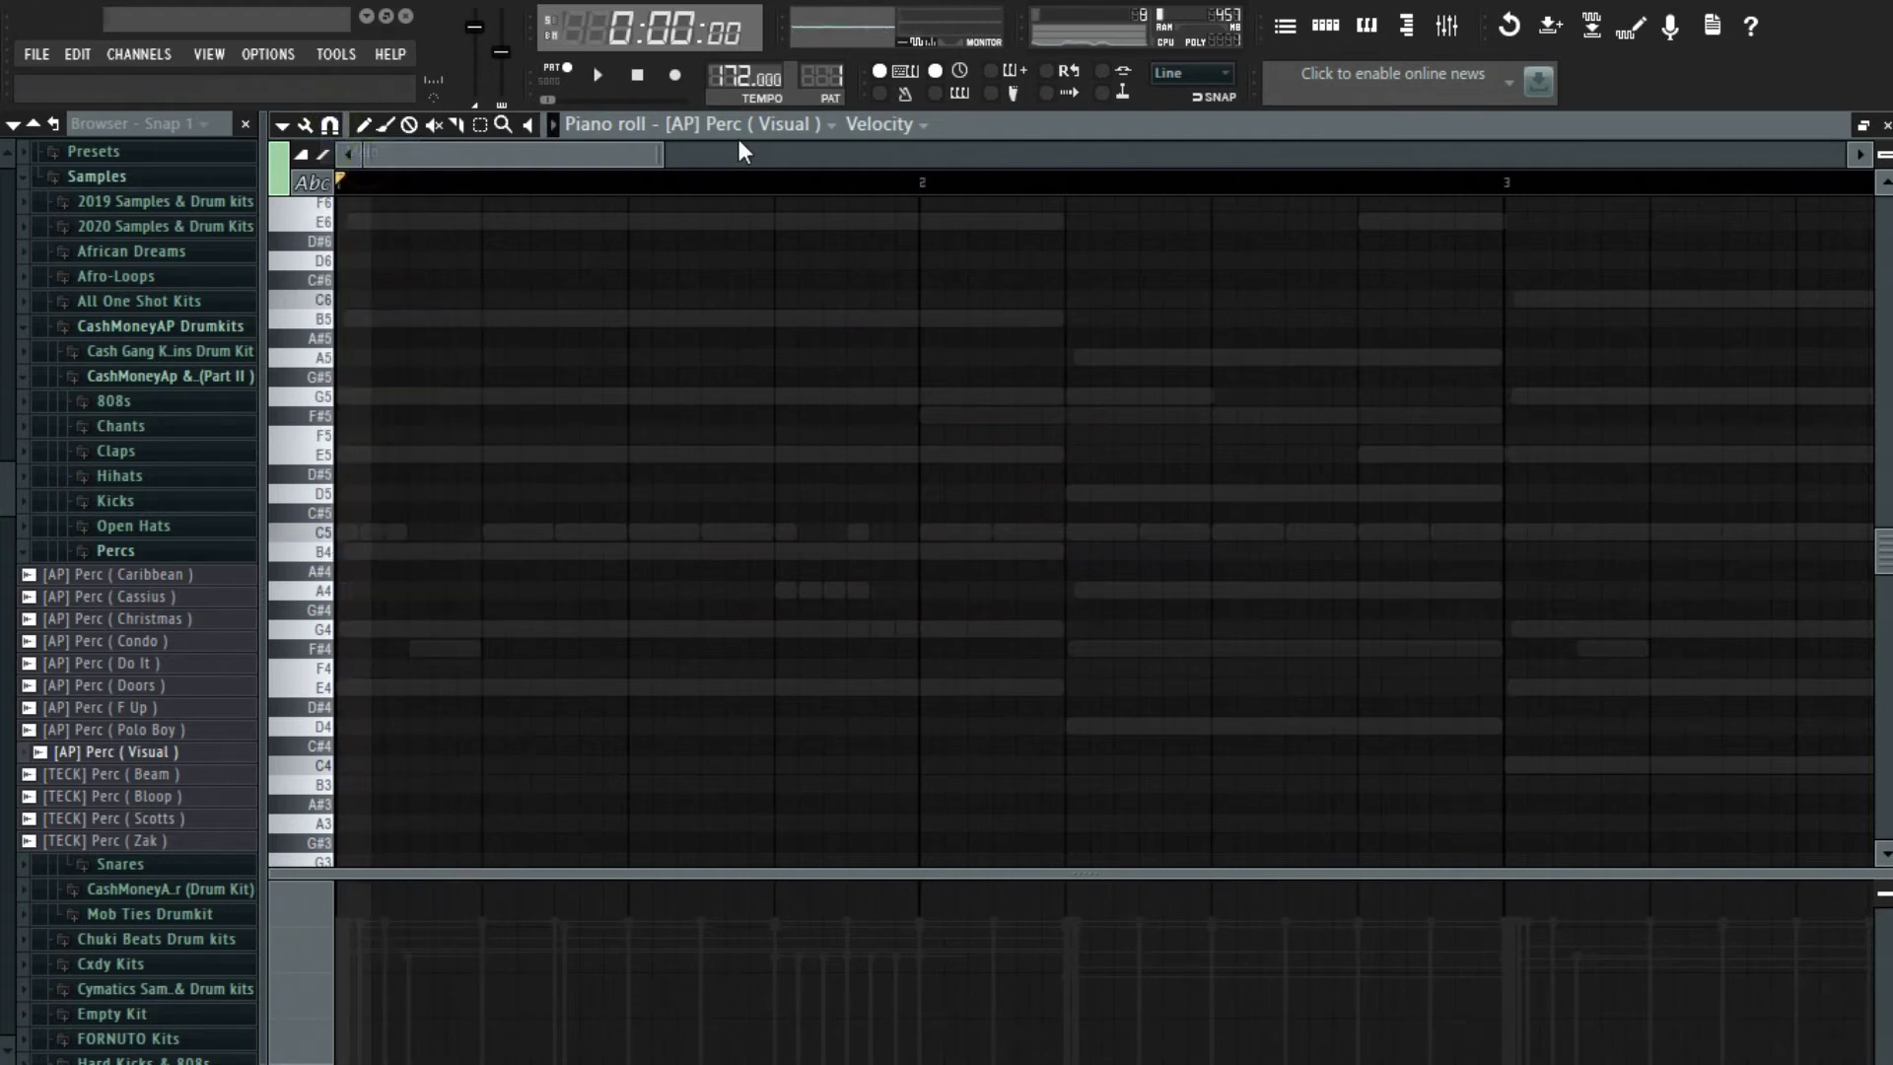
scroll(740, 153, "right", 2)
scroll(760, 155, "right", 3)
scroll(575, 155, "left", 5)
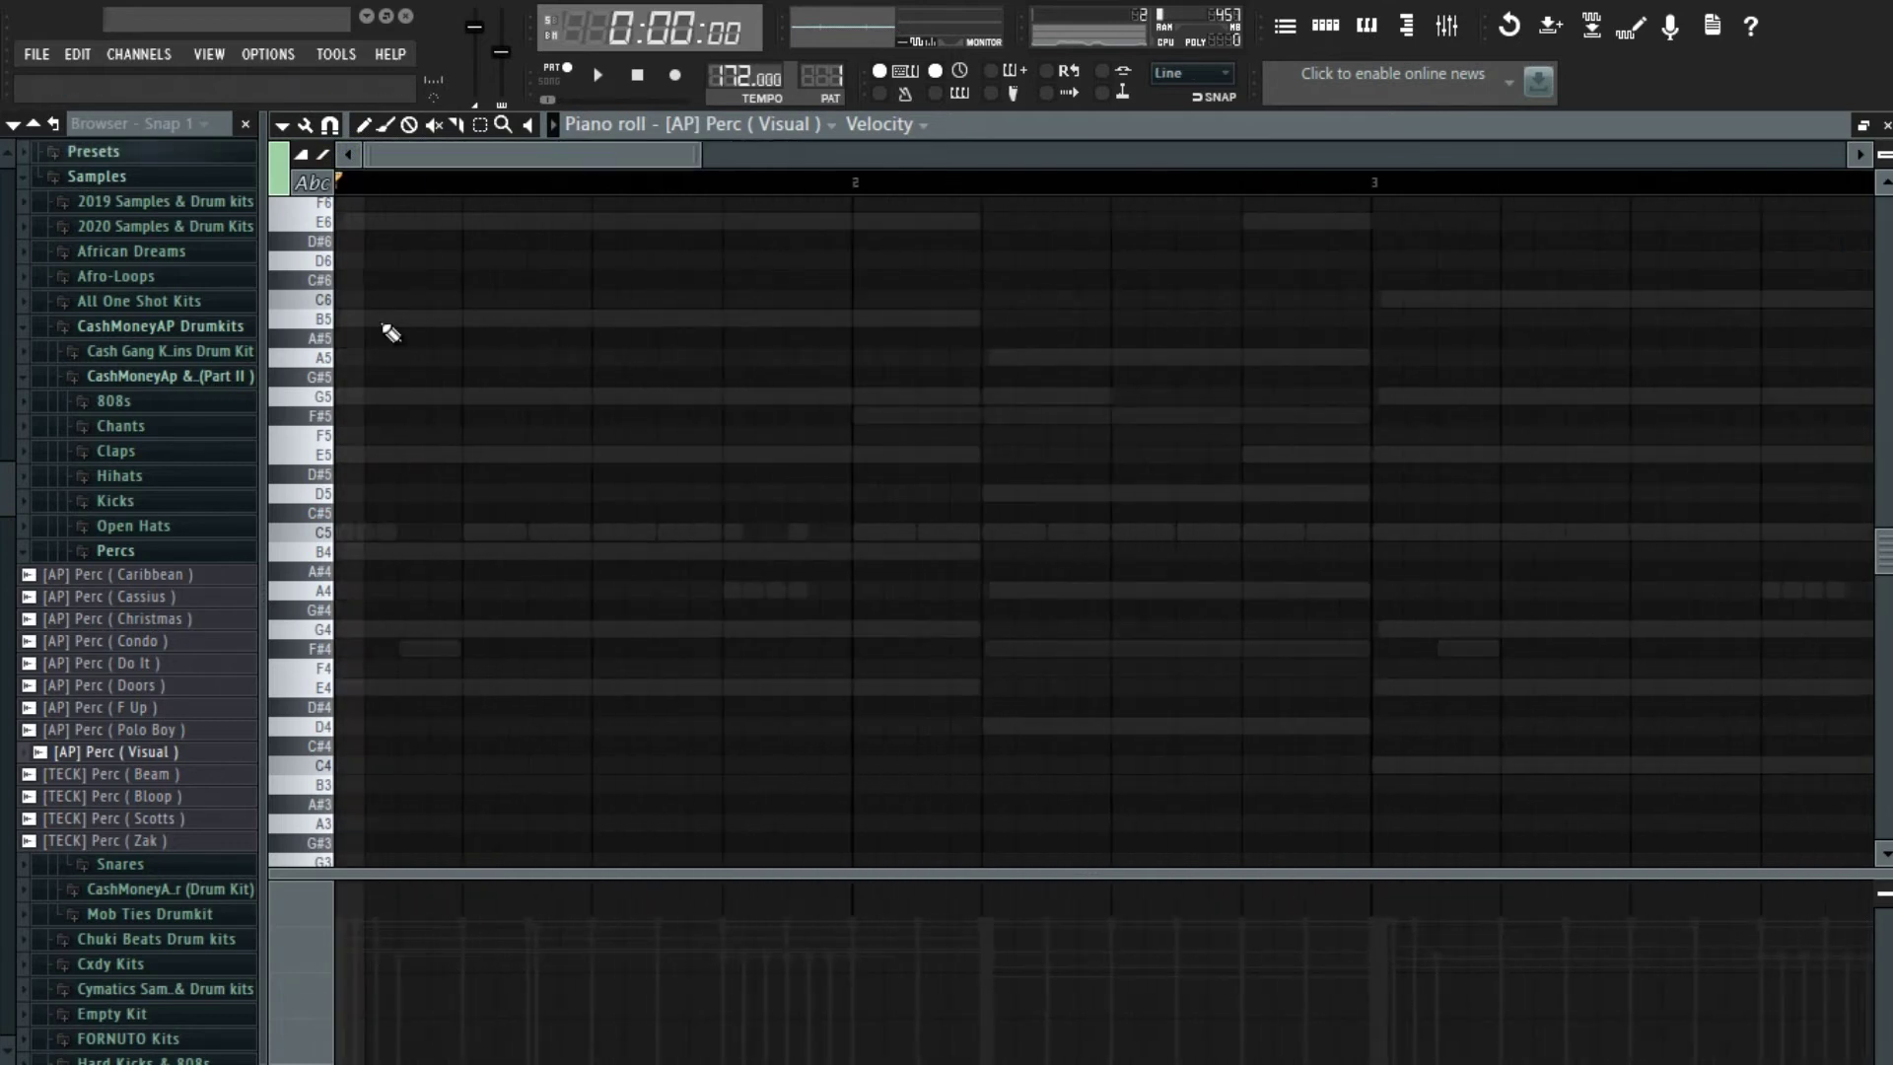
scroll(392, 333, "down", 2)
- Add a C5 percussion note on the third step of bar 1 and play the pattern
key("space")
key("space")
key("space")
key("space")
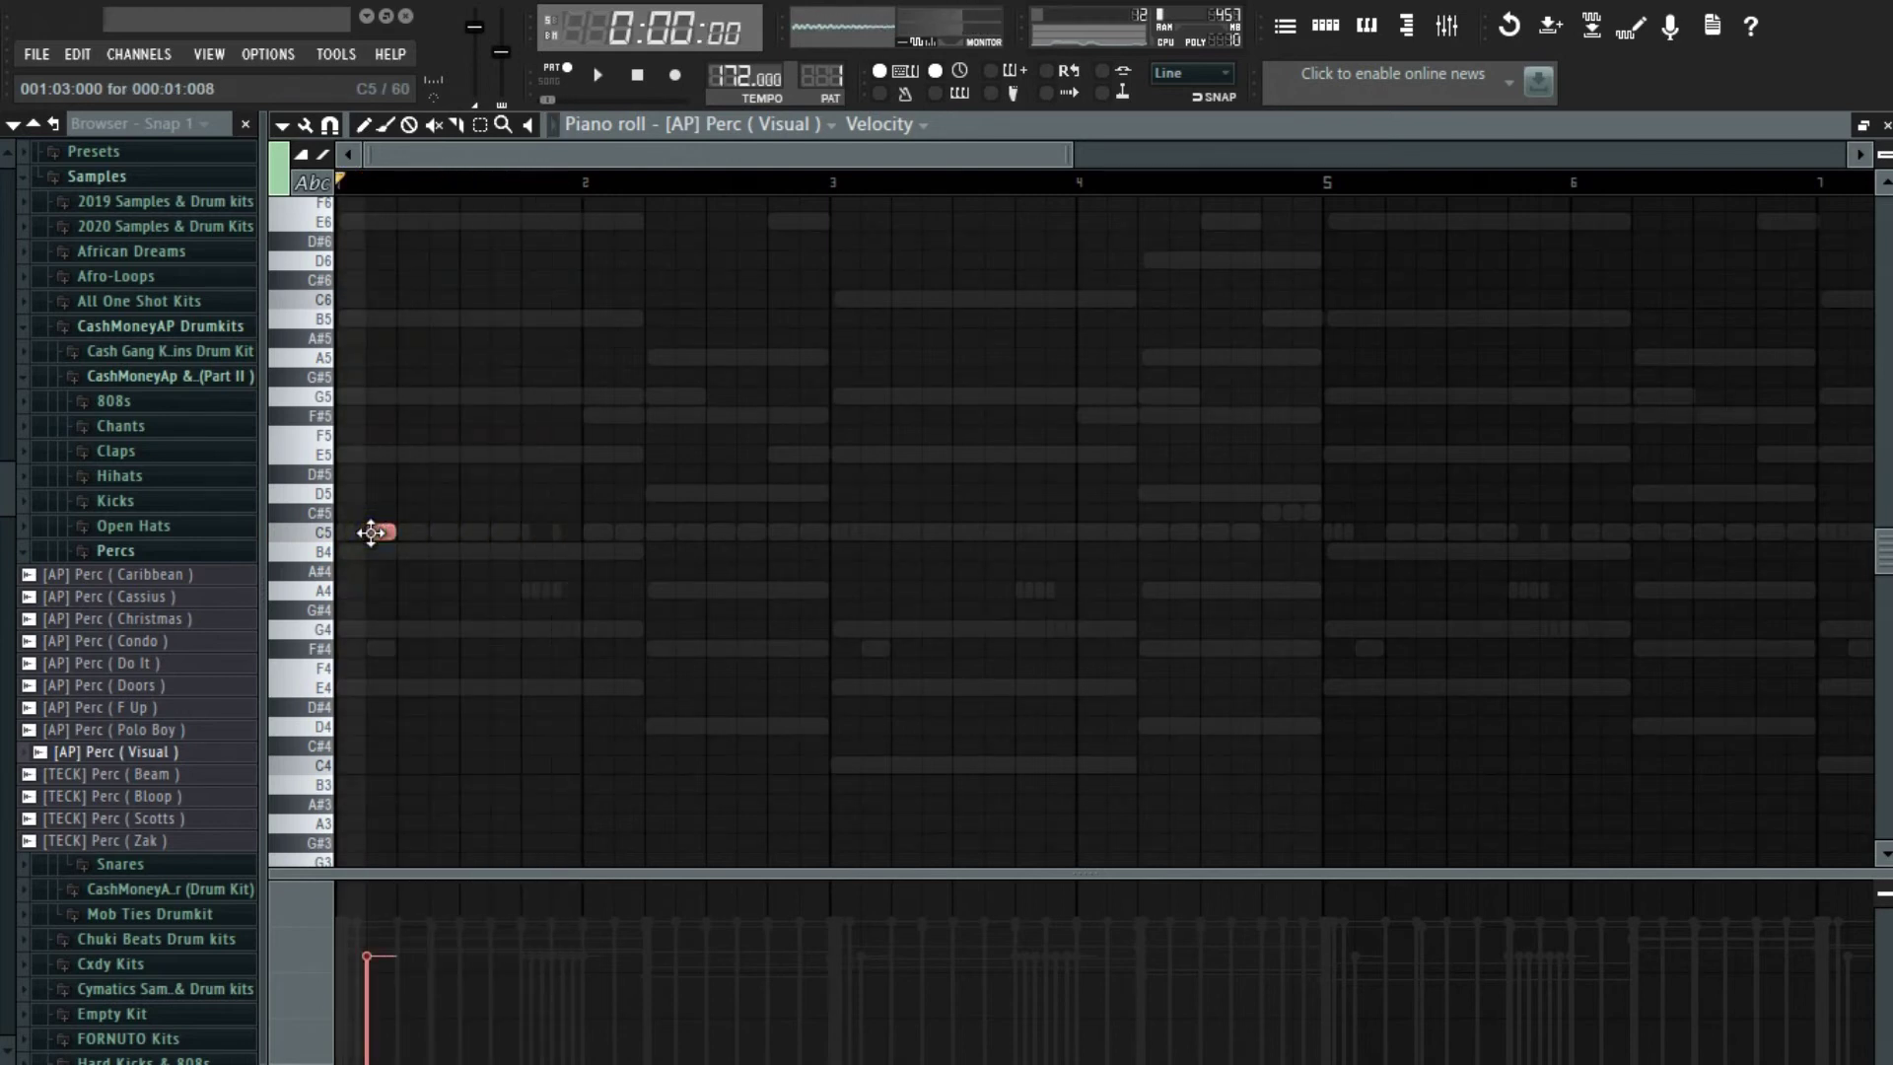
left_click(521, 545)
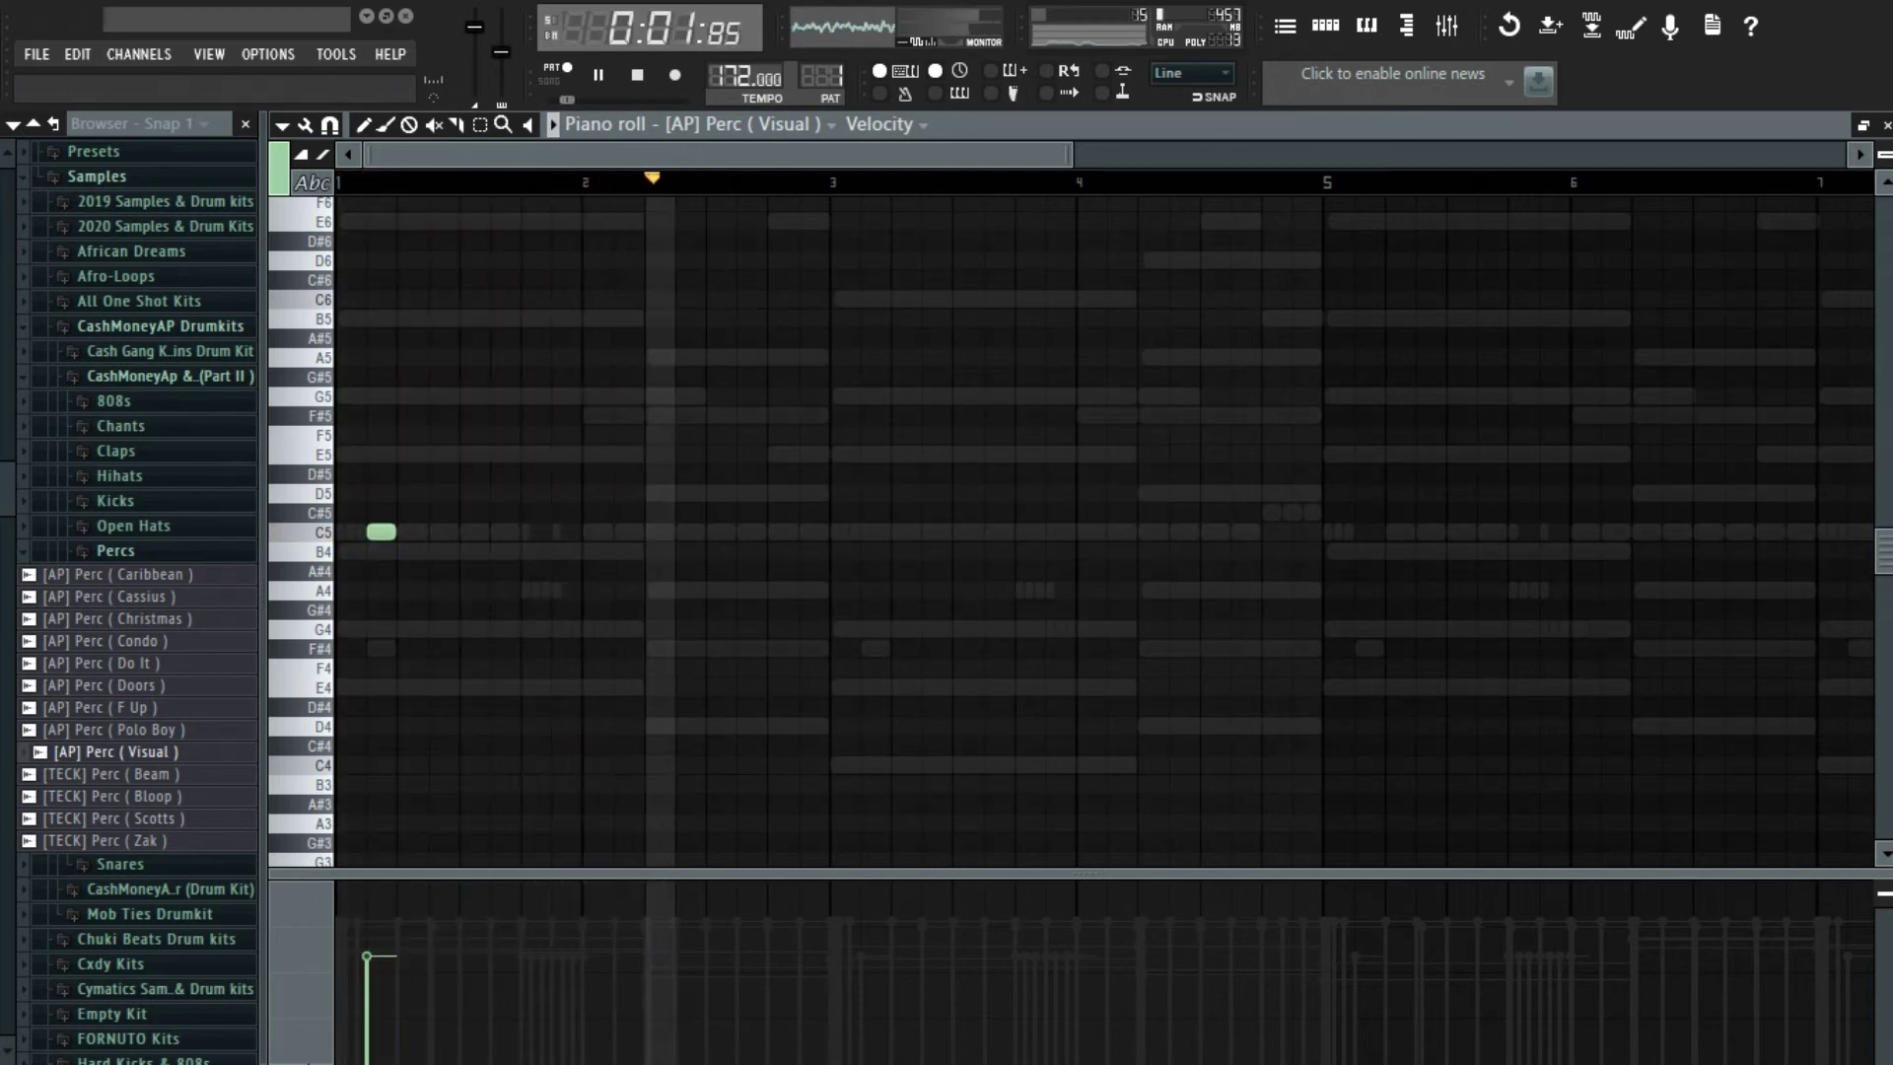
key("space")
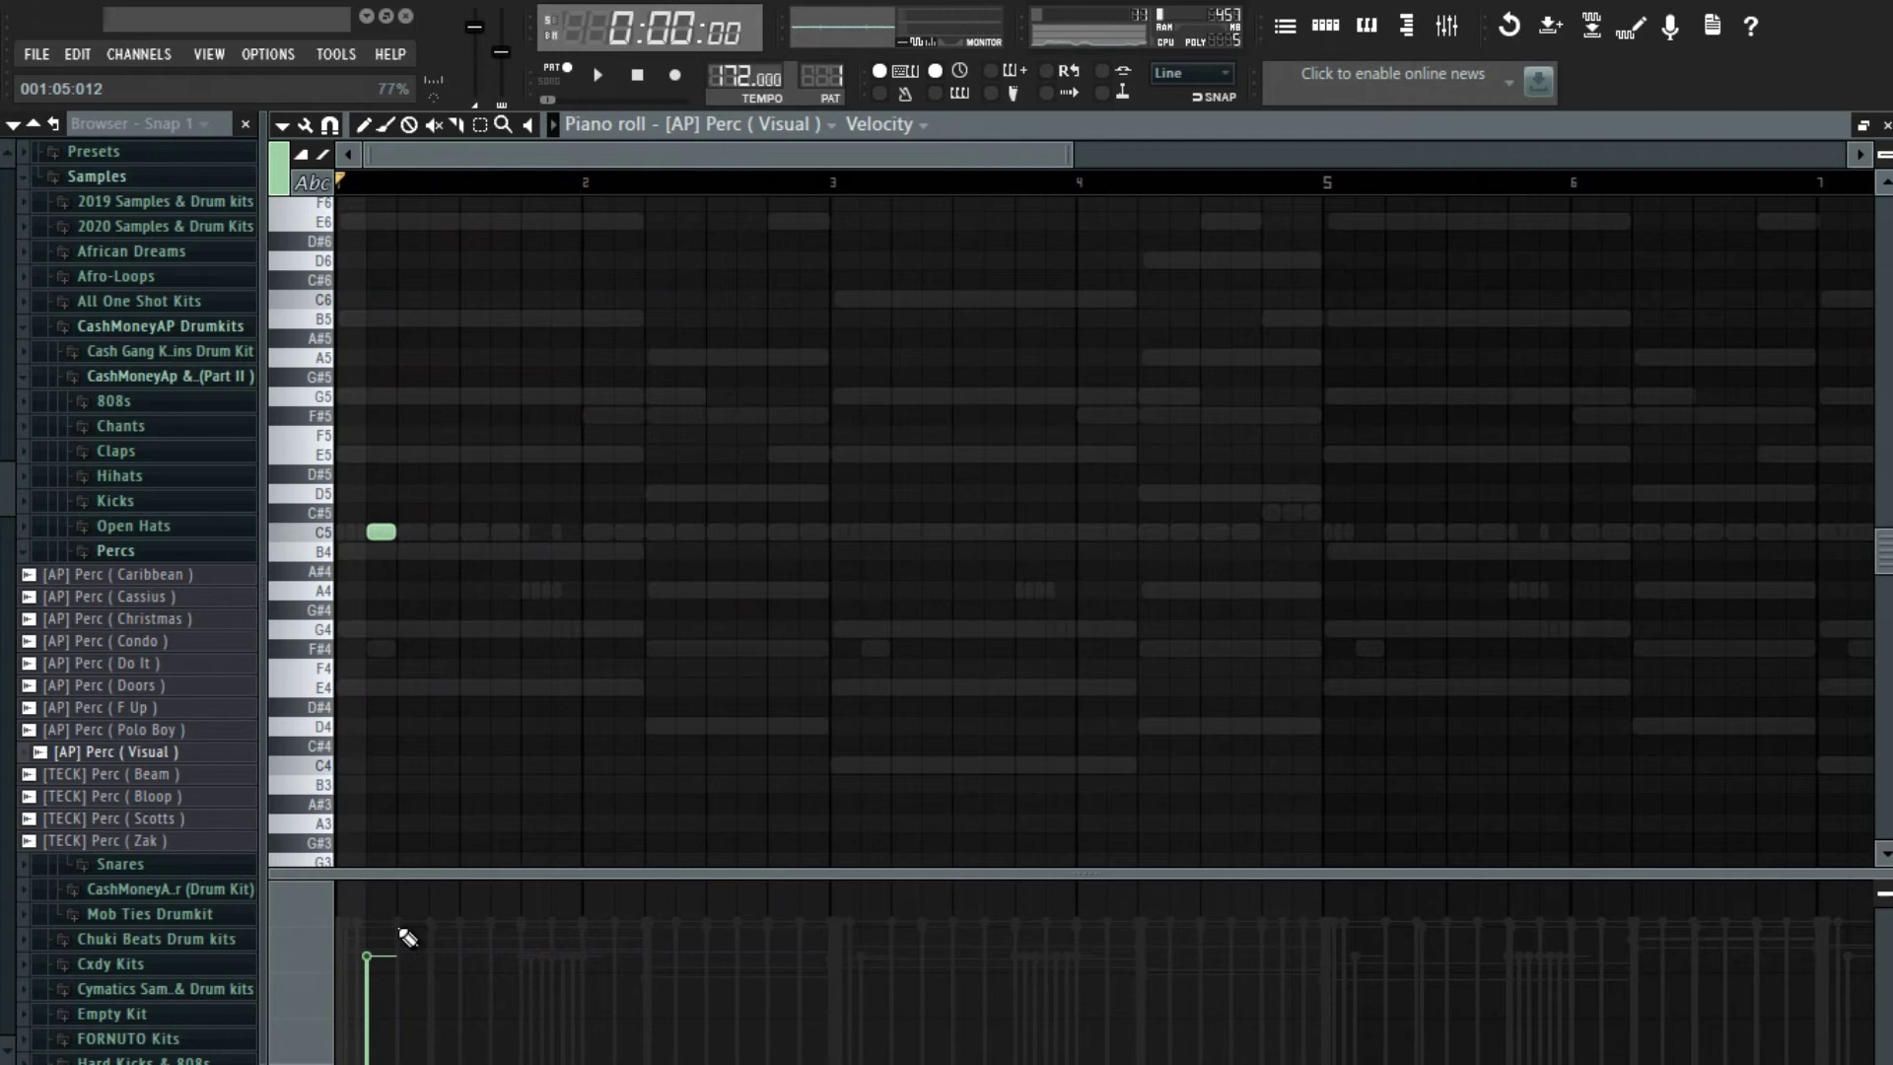
- Raise the bar 1 percussion note's velocity and add a half-beat C5 note on the third step of bar 3
key("space")
scroll(541, 562, "down", 3)
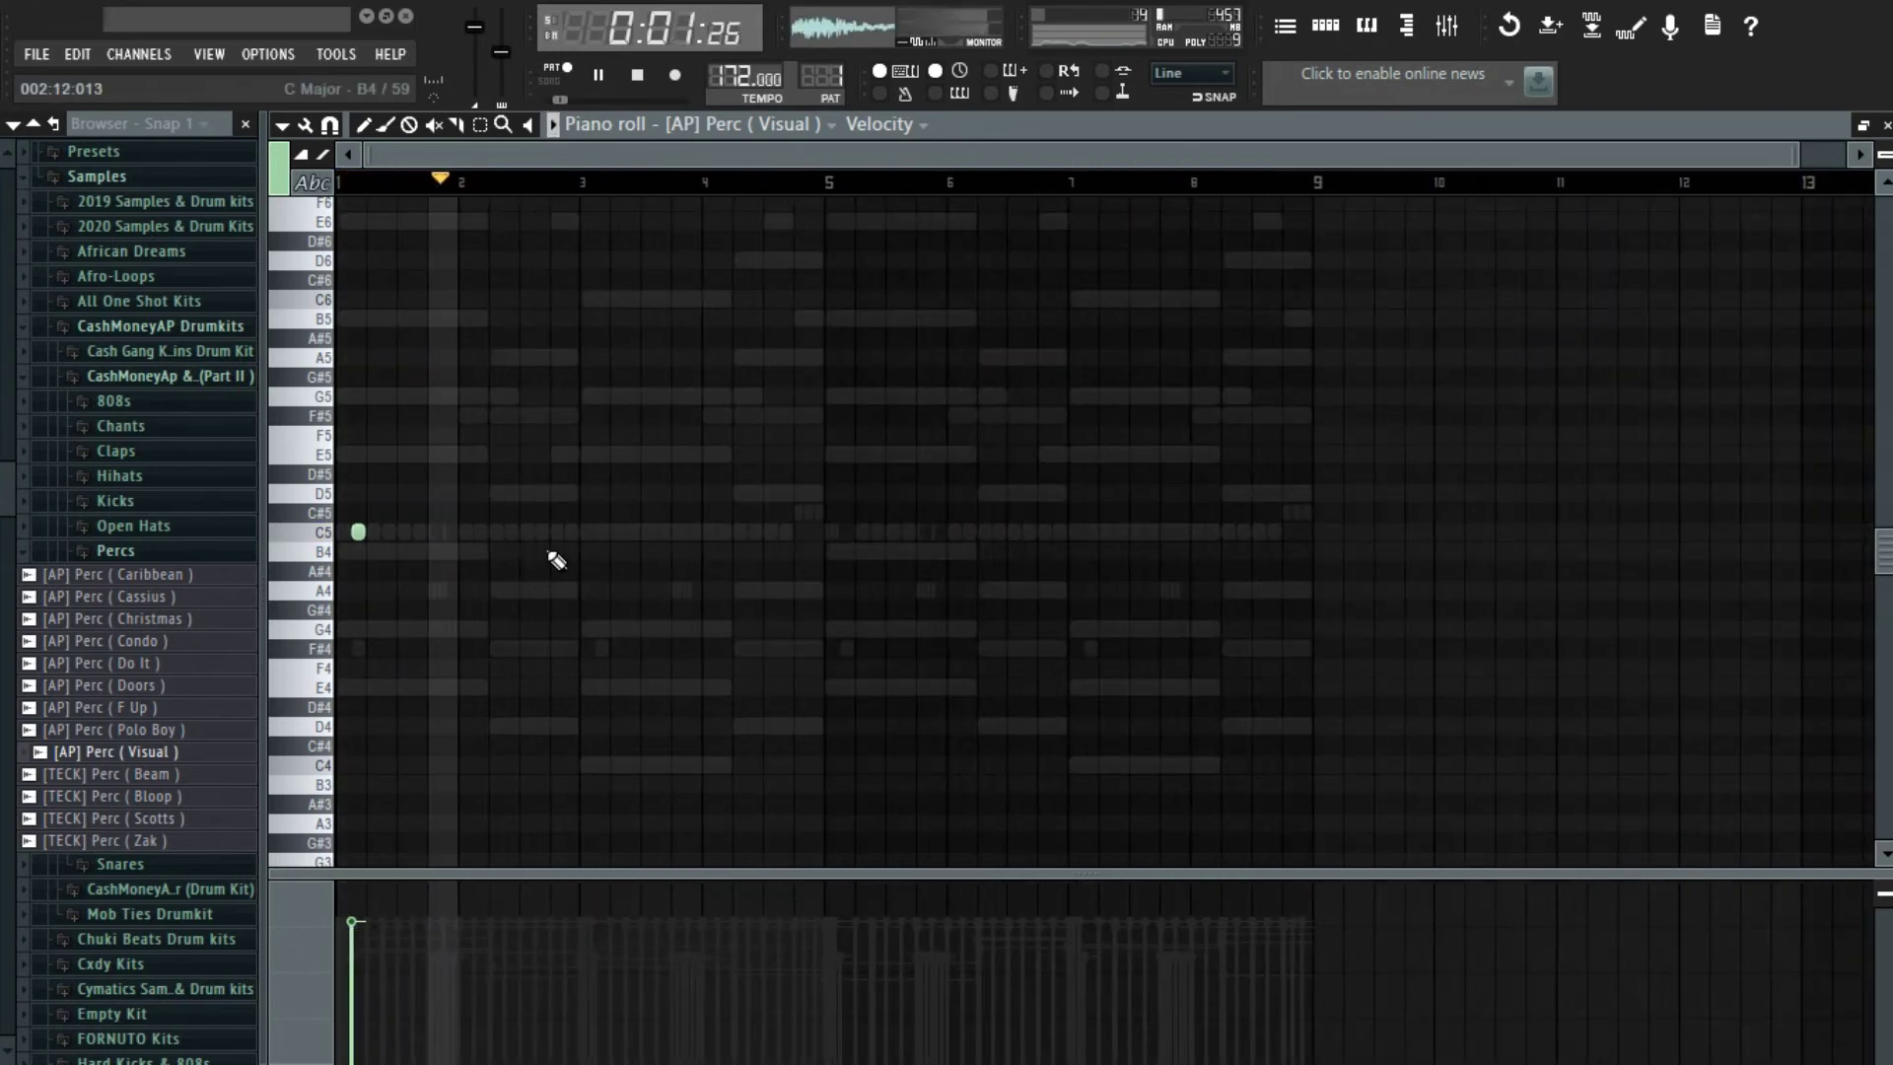
scroll(582, 538, "up", 3)
left_click(617, 531)
key("space")
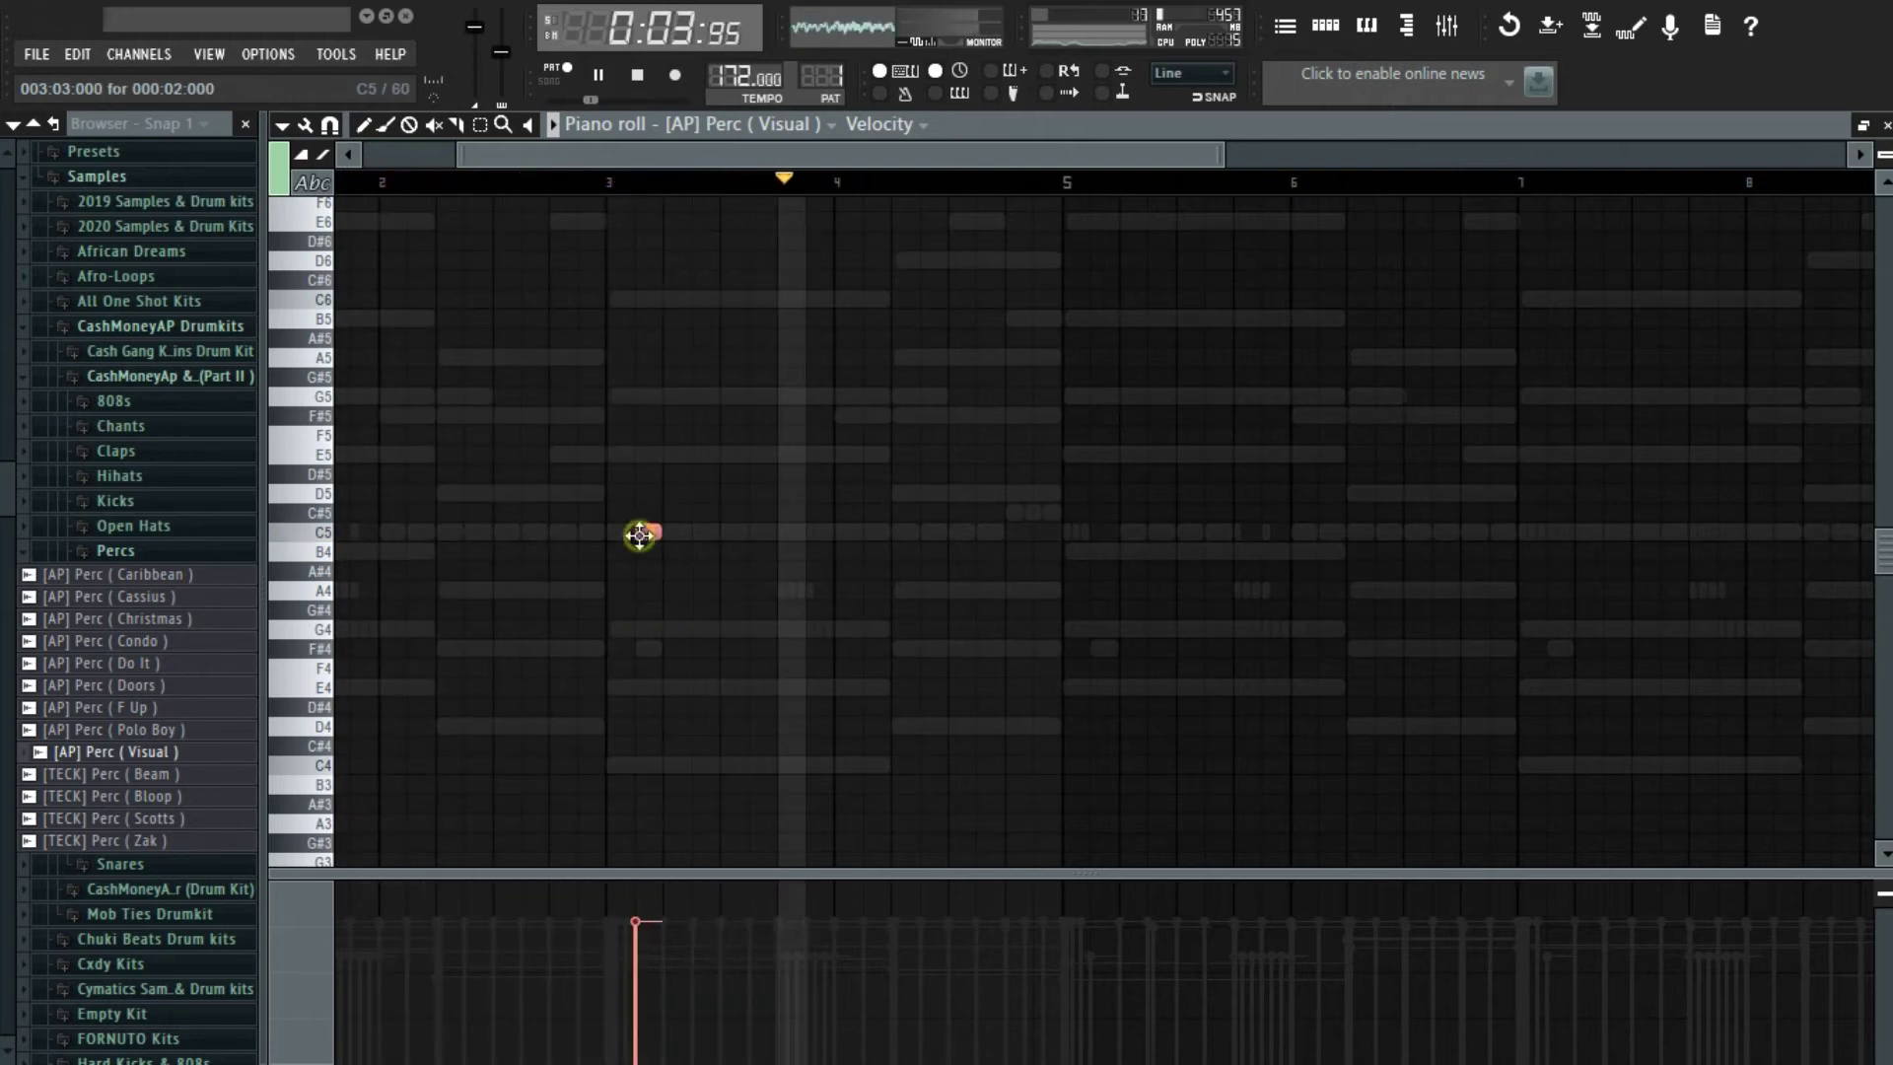
- Duplicate the percussion notes of bars 1 to 4 into bars 5 to 8 and play the pattern
scroll(641, 533, "down", 3)
key("space")
left_click_drag(825, 185, 393, 185)
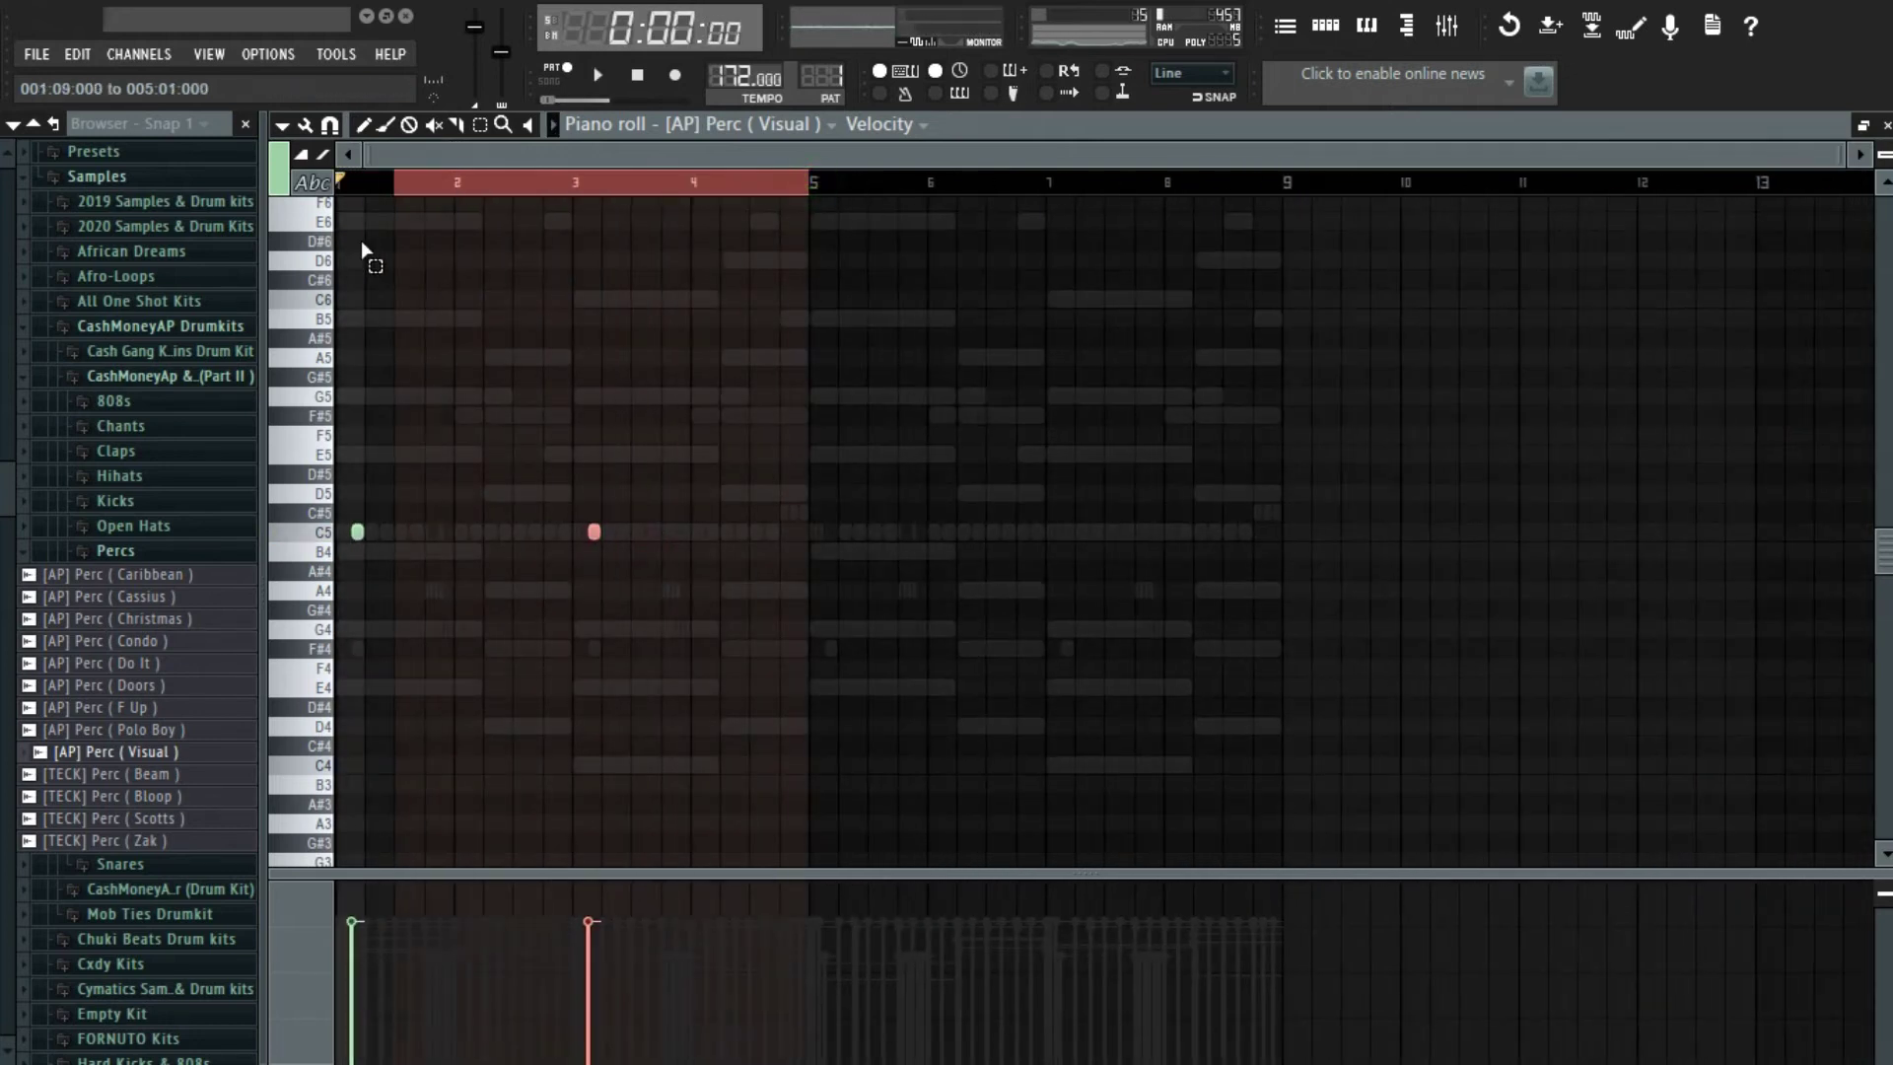
key("ctrl+b")
key("space")
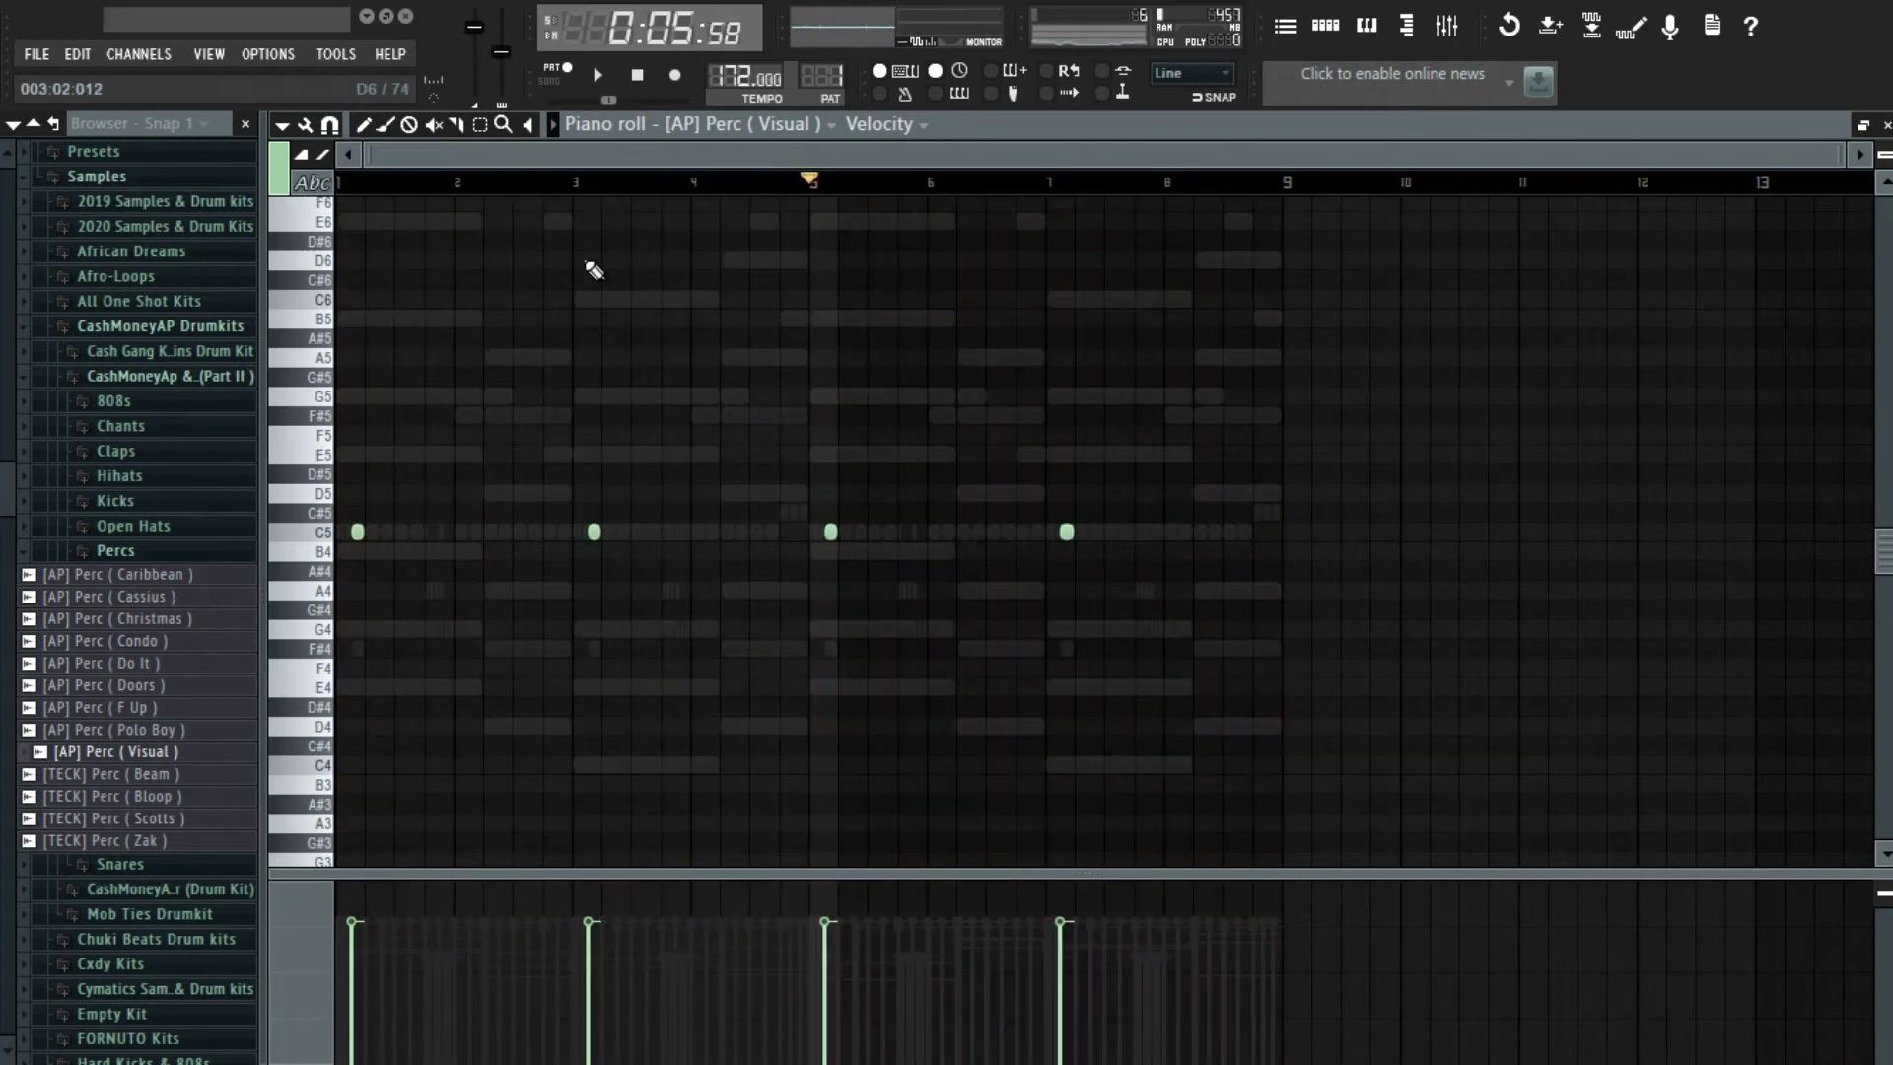
- Open the [AP] Snare ( Macan ) channel in the piano roll and return playback to the start
key("F7")
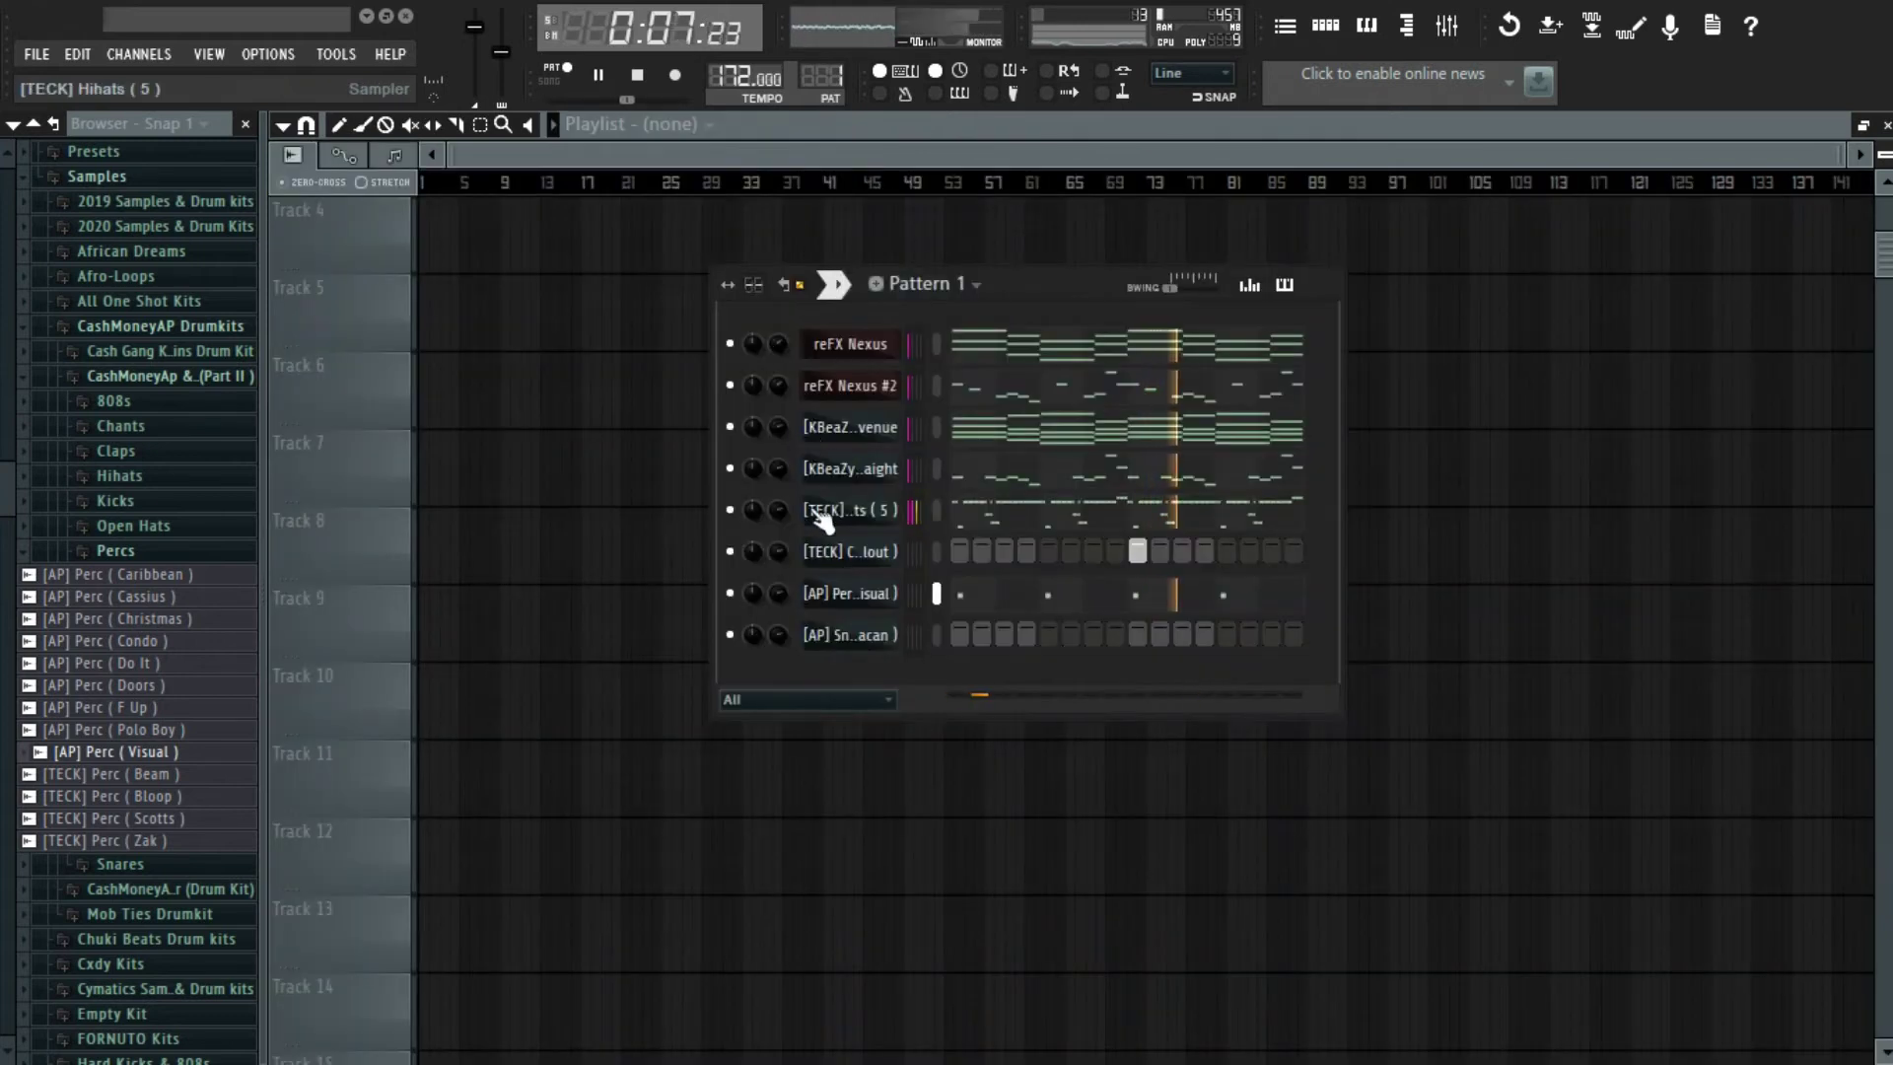
right_click(870, 636)
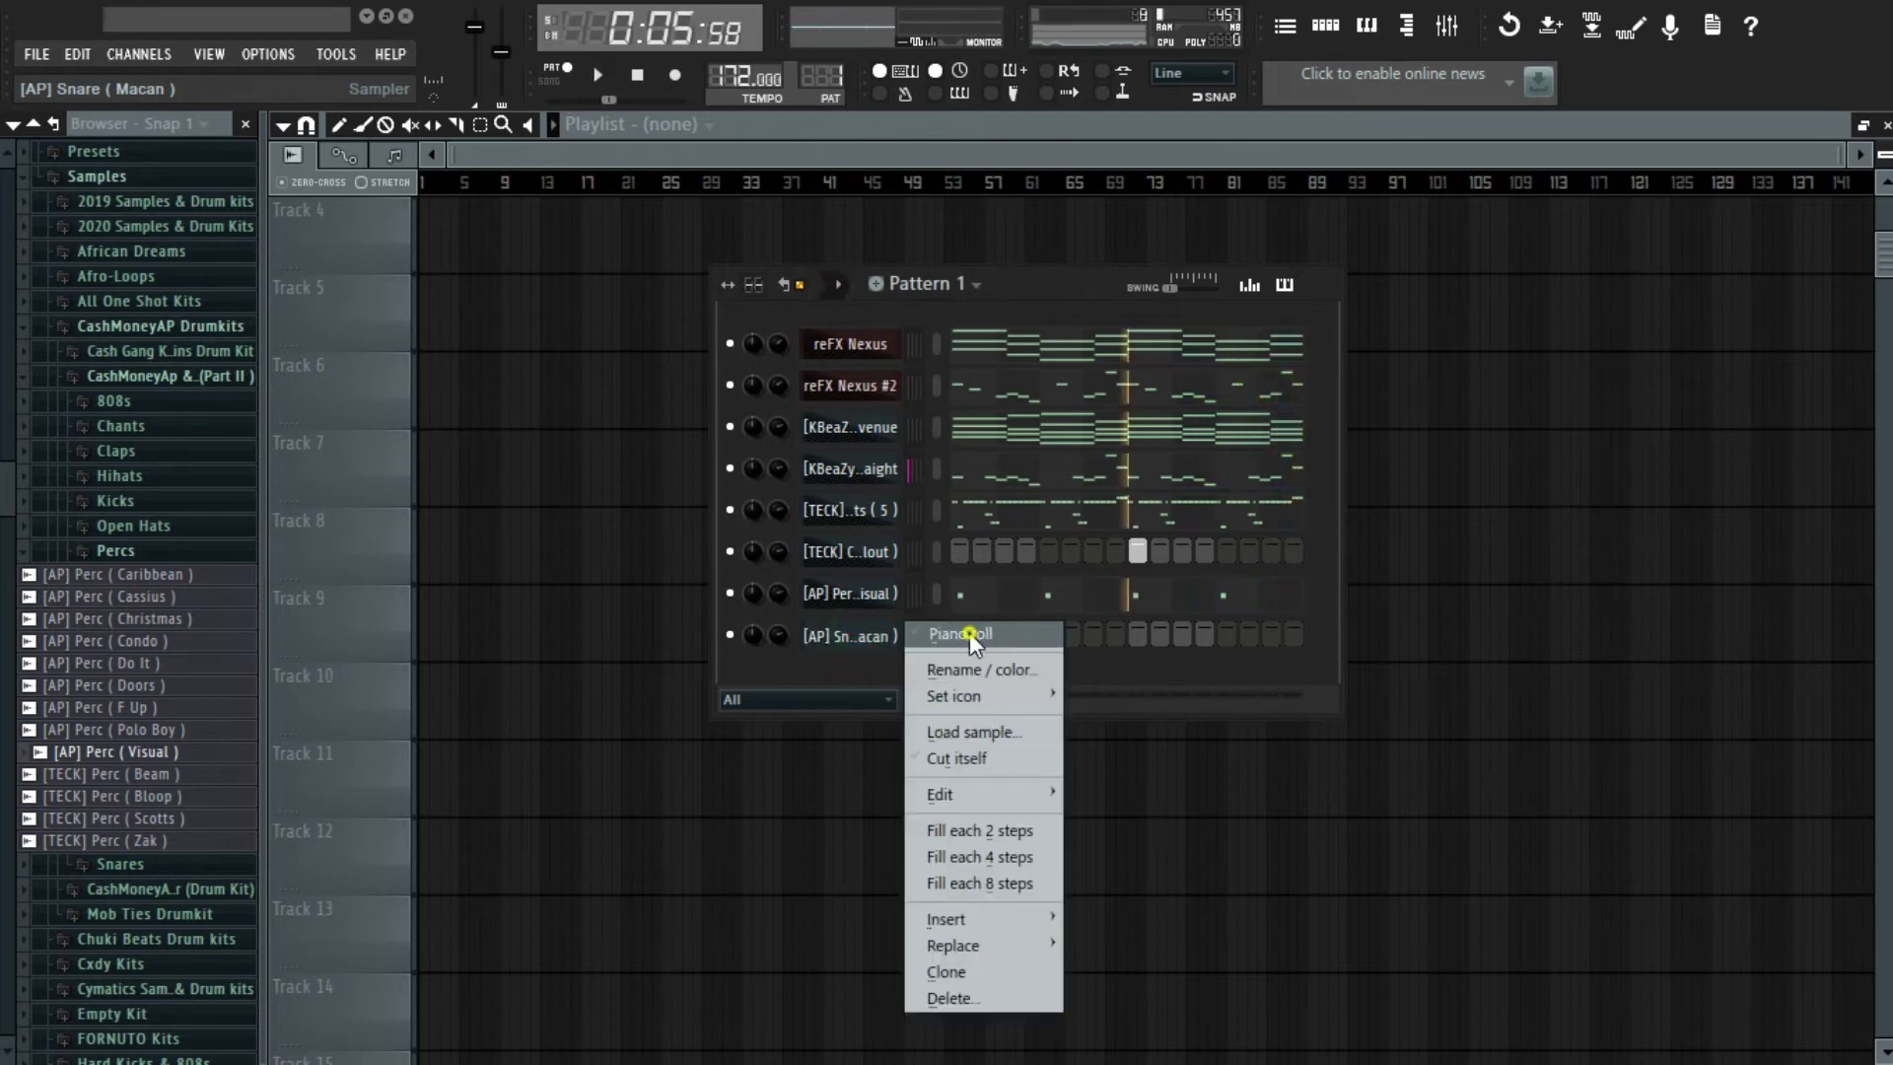
left_click(968, 631)
scroll(528, 262, "down", 5)
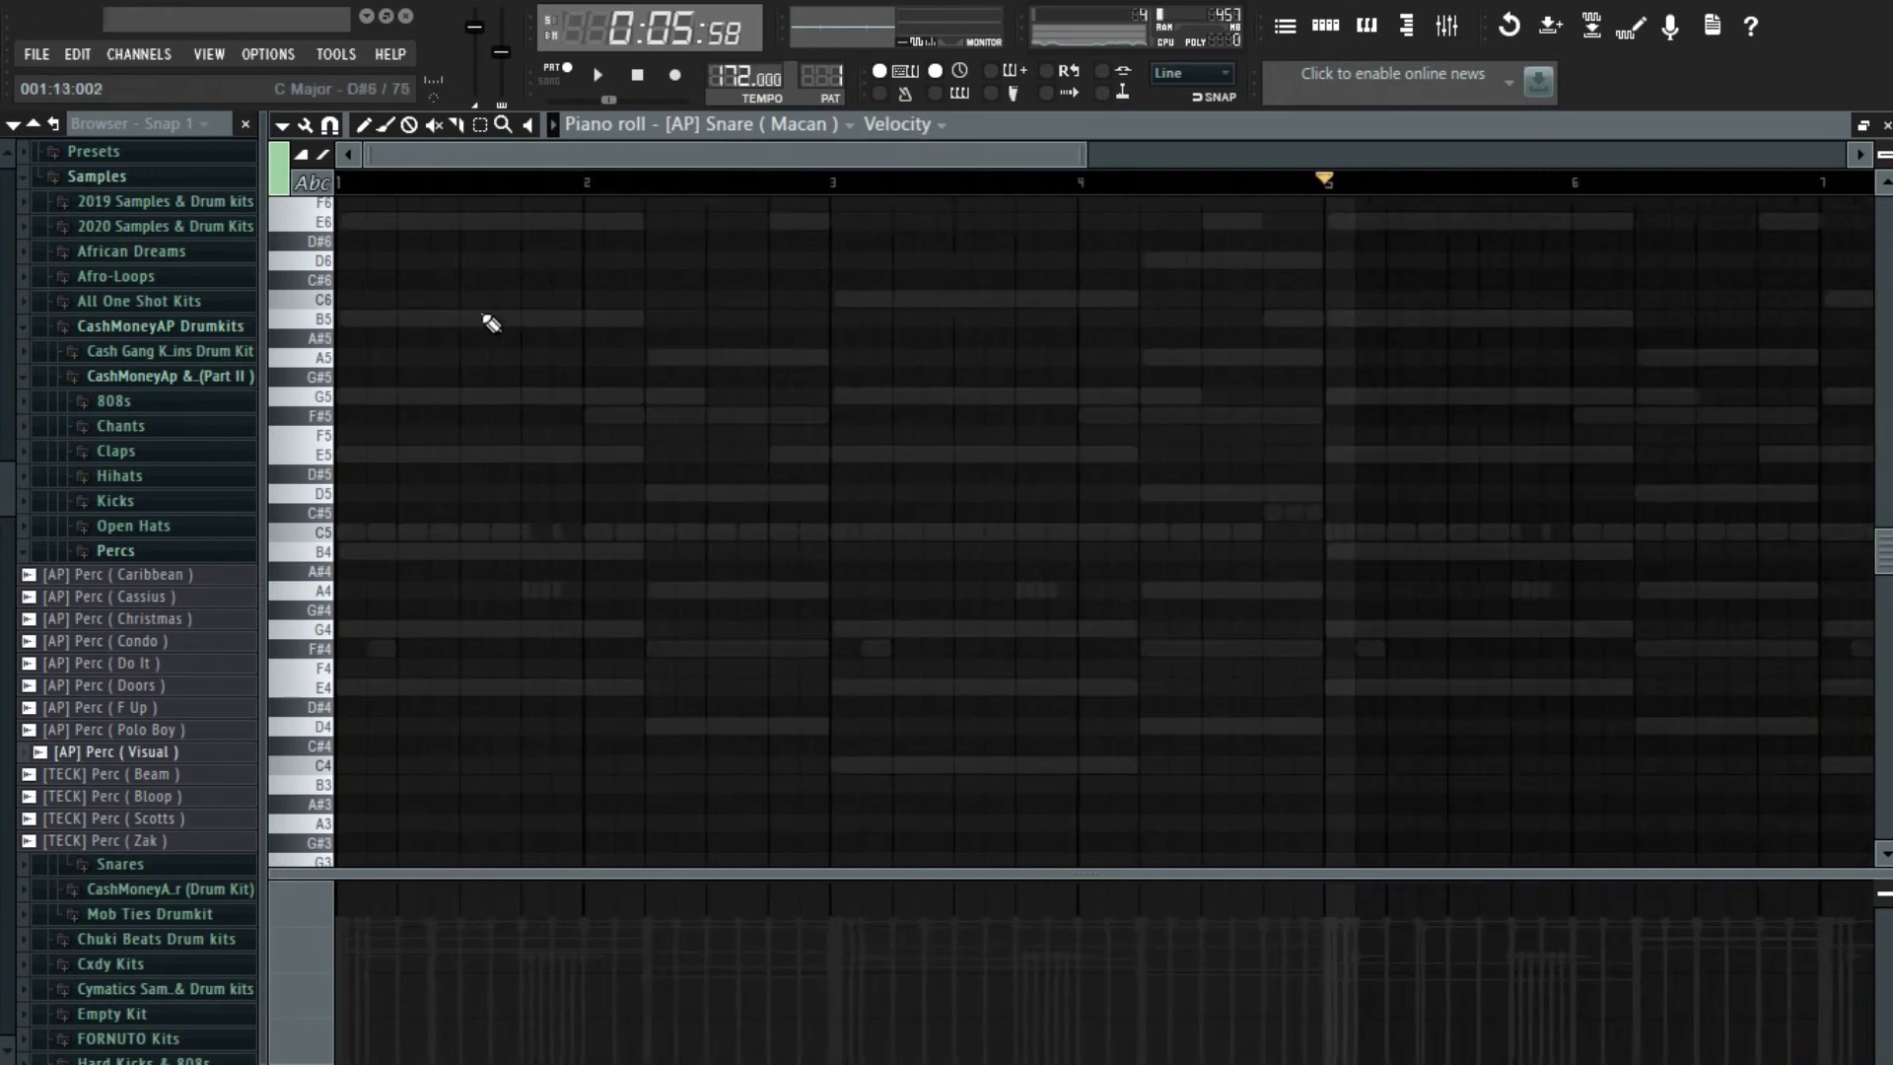
scroll(402, 554, "down", 3)
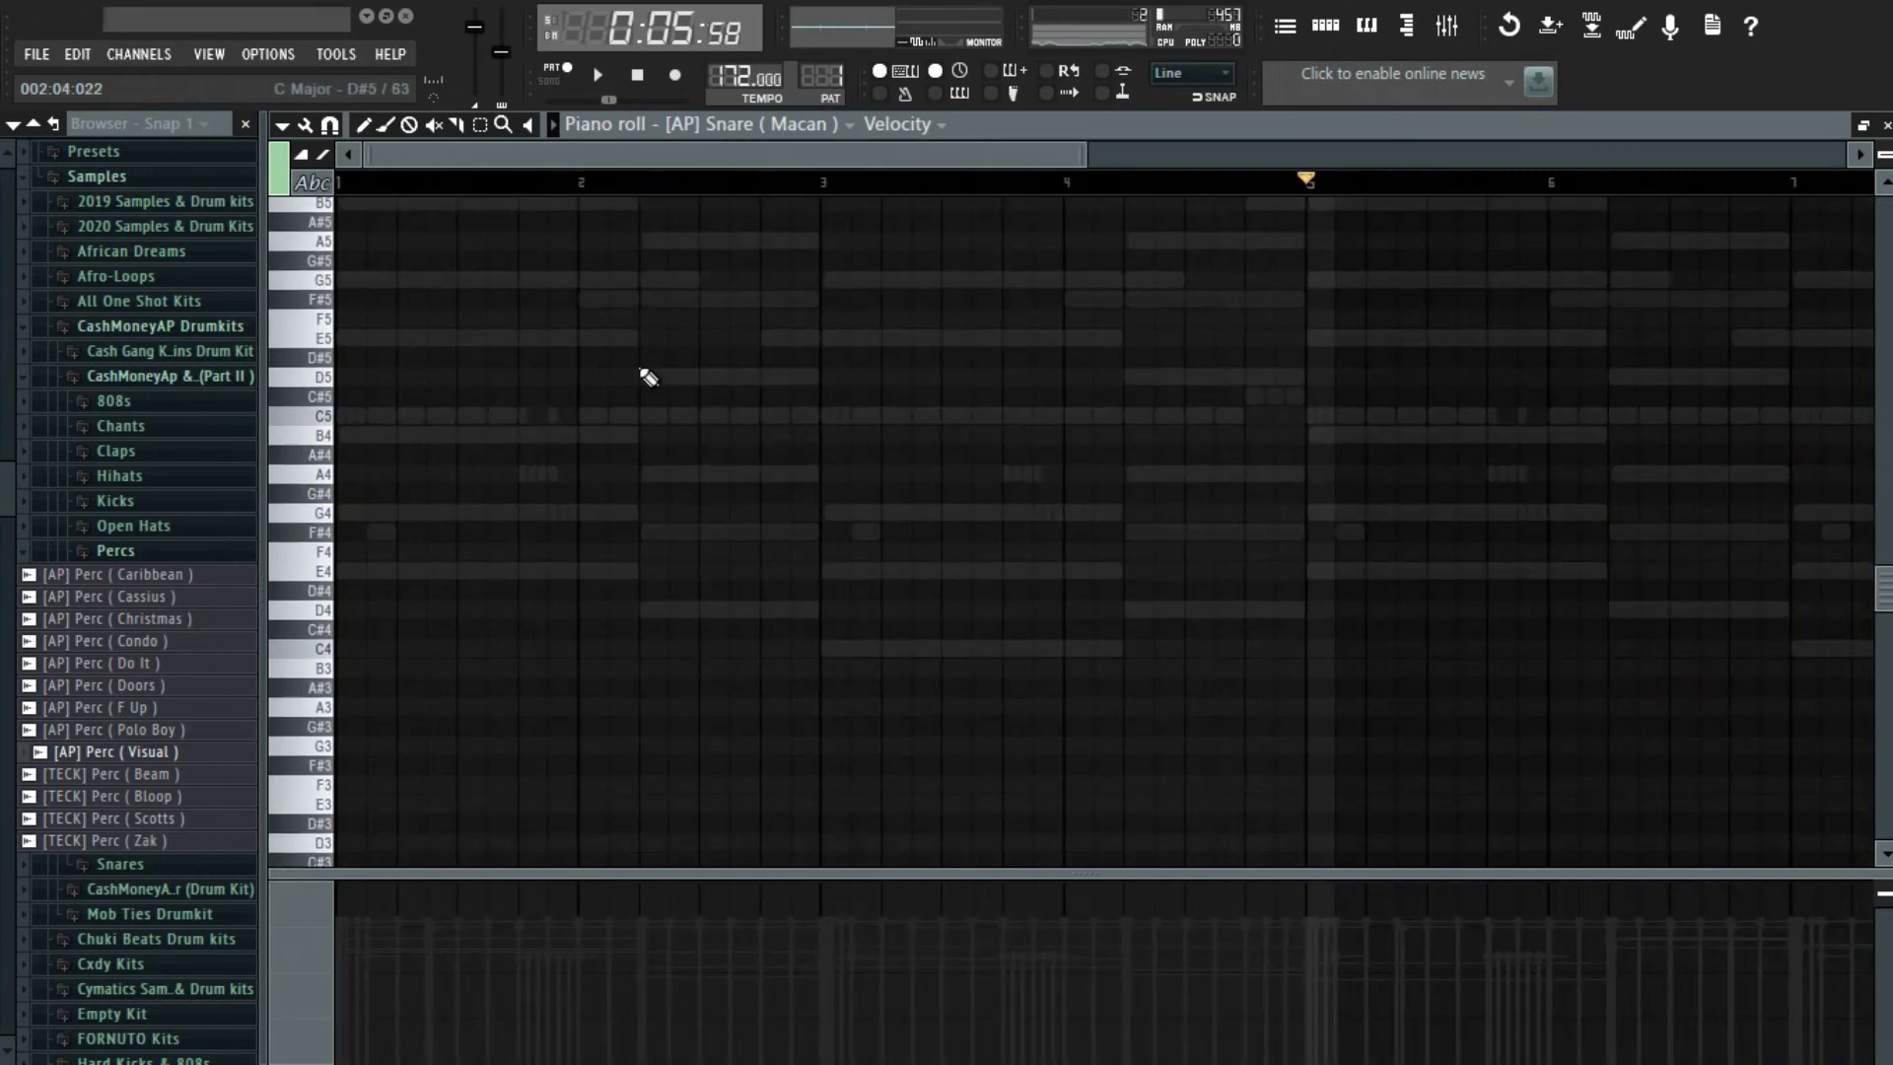
left_click(643, 76)
- Add half-beat C5 snares on step 15 of bar 1 and steps 3 and 15 of bar 2, playing the pattern
key("space")
key("space")
left_click(554, 414)
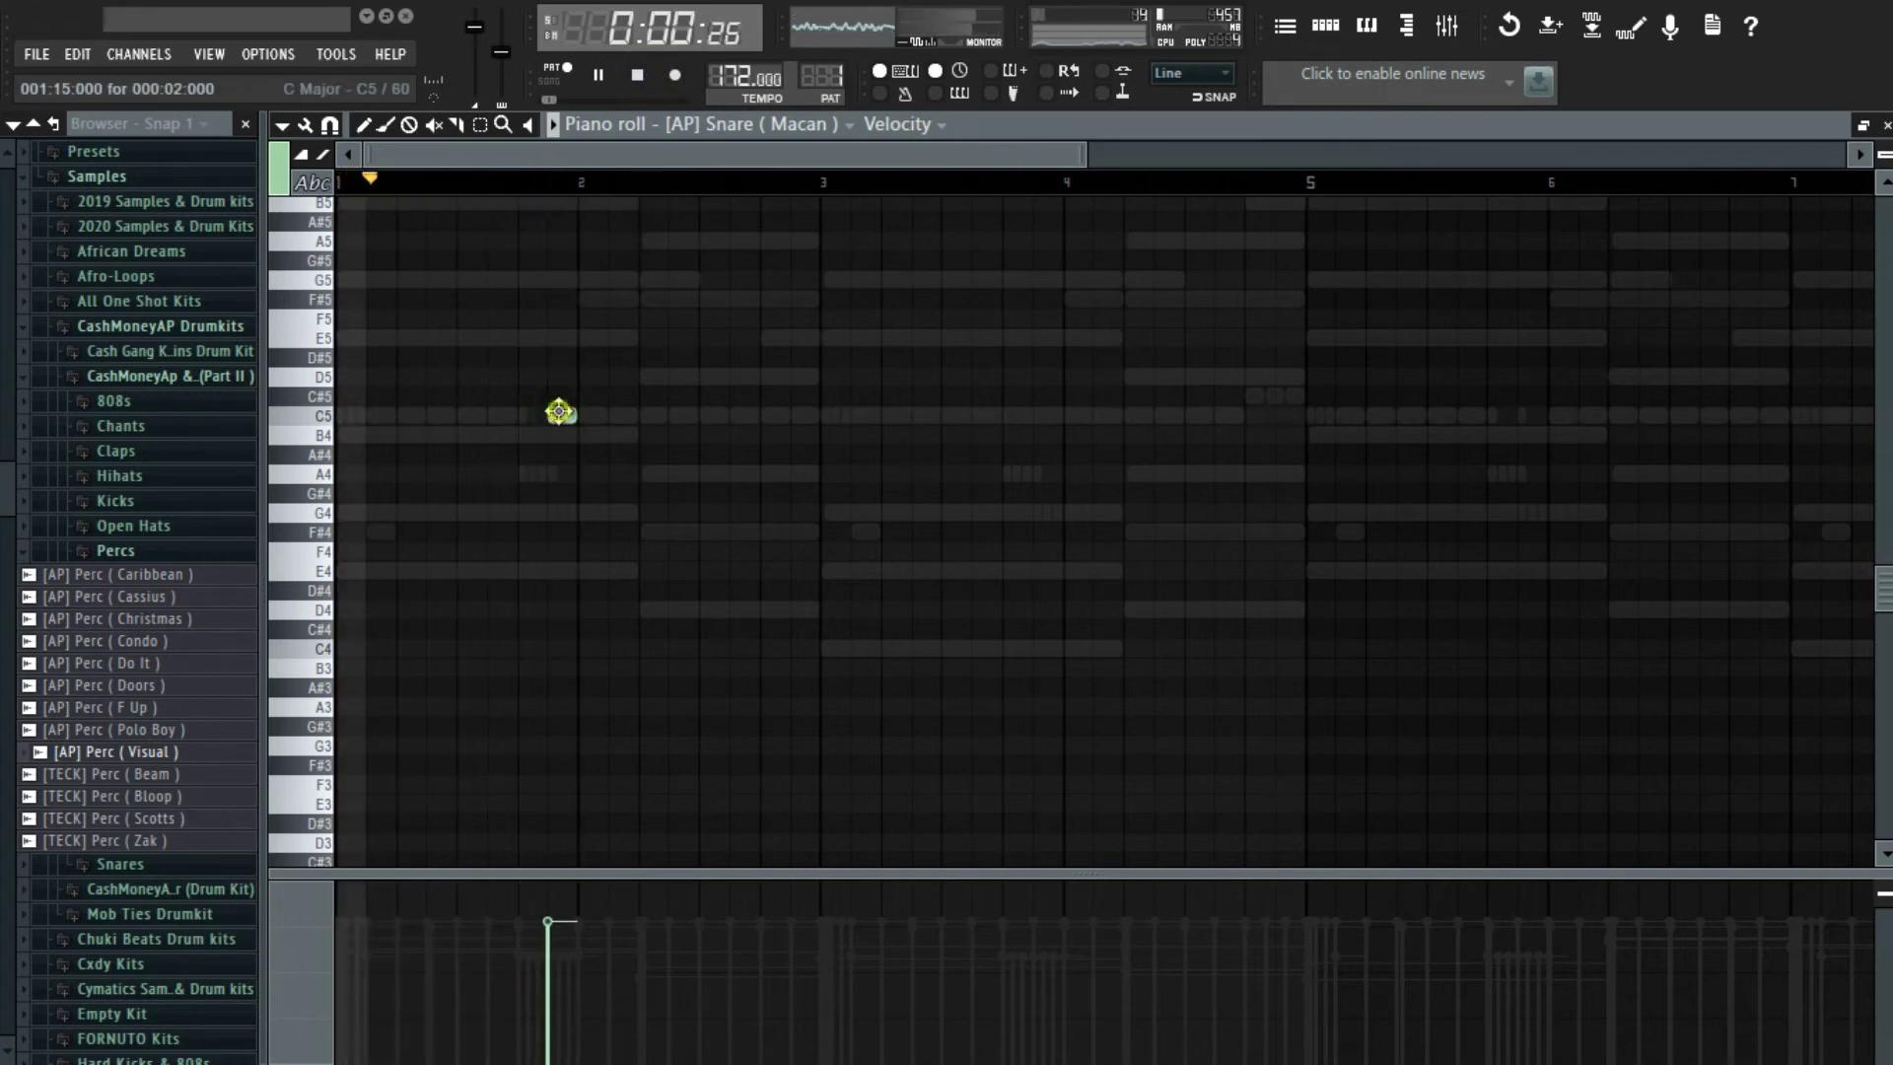
left_click(616, 415)
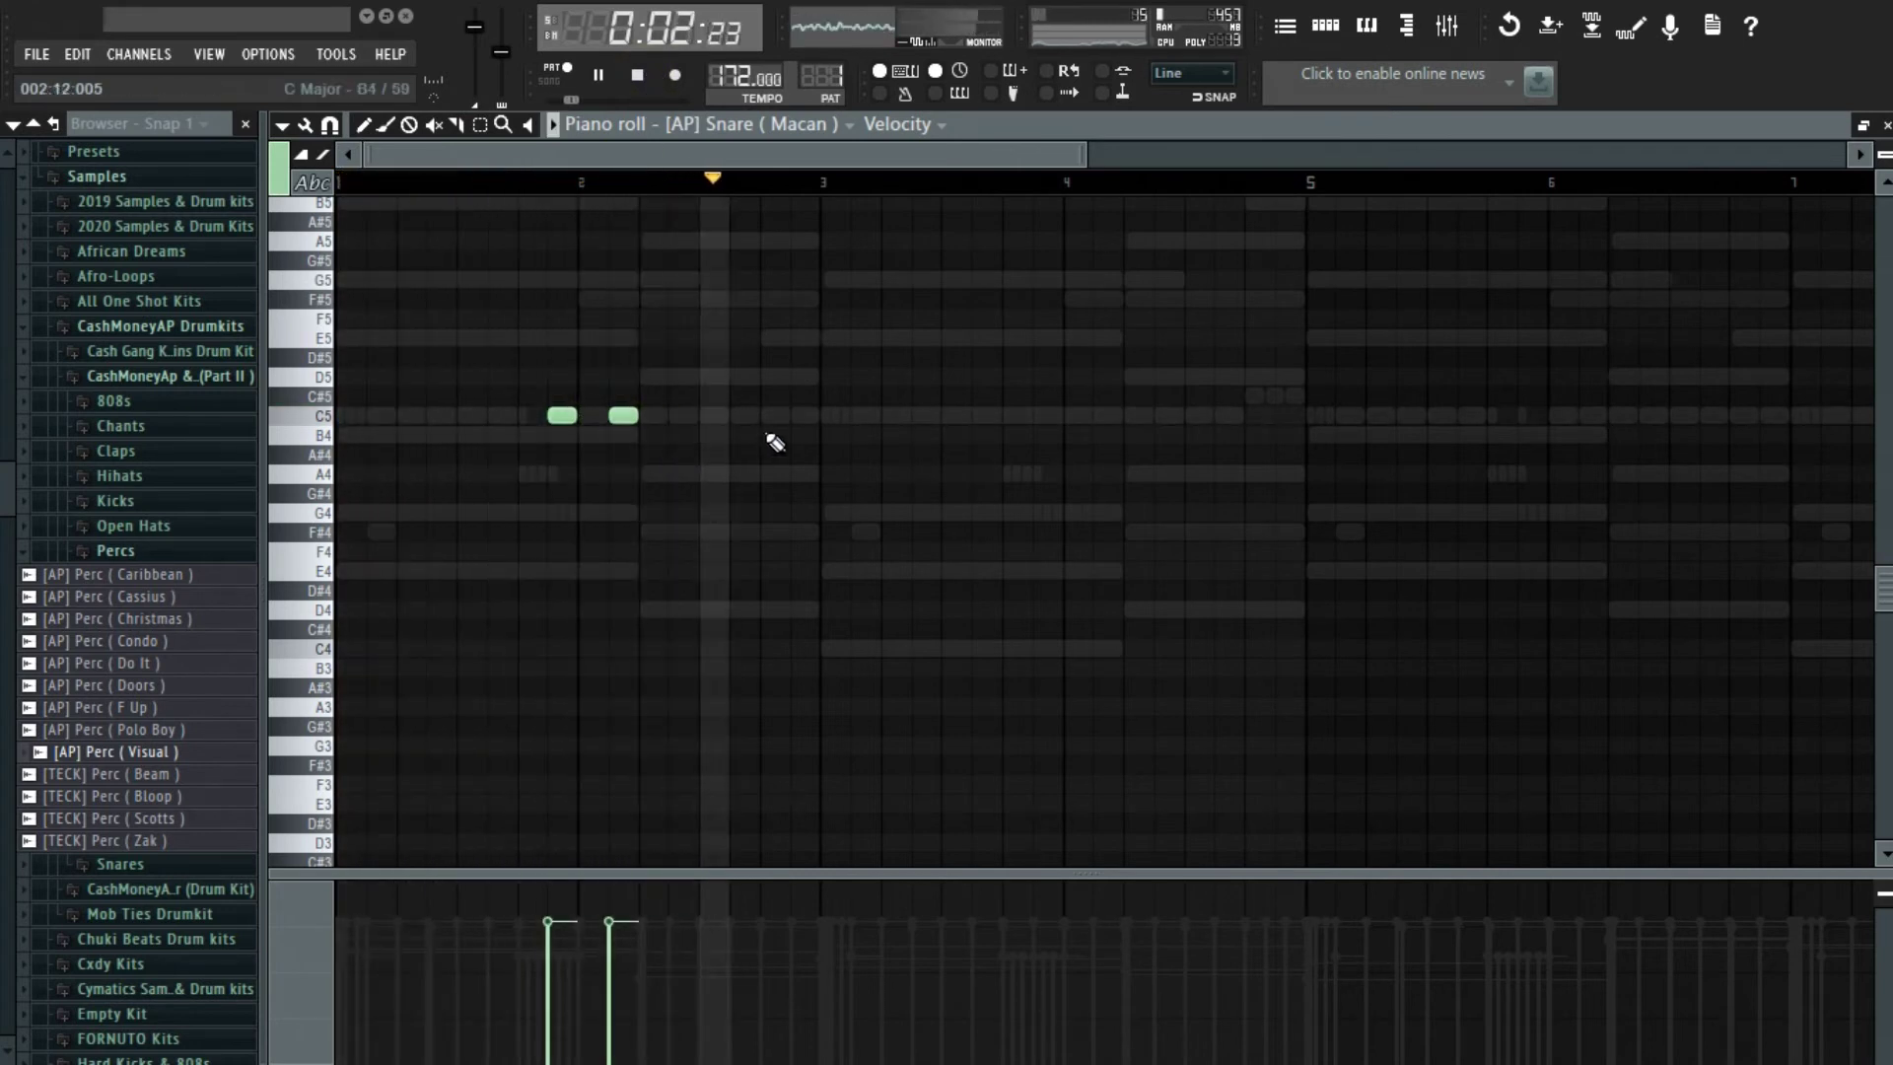
left_click(803, 415)
key("space")
key("space")
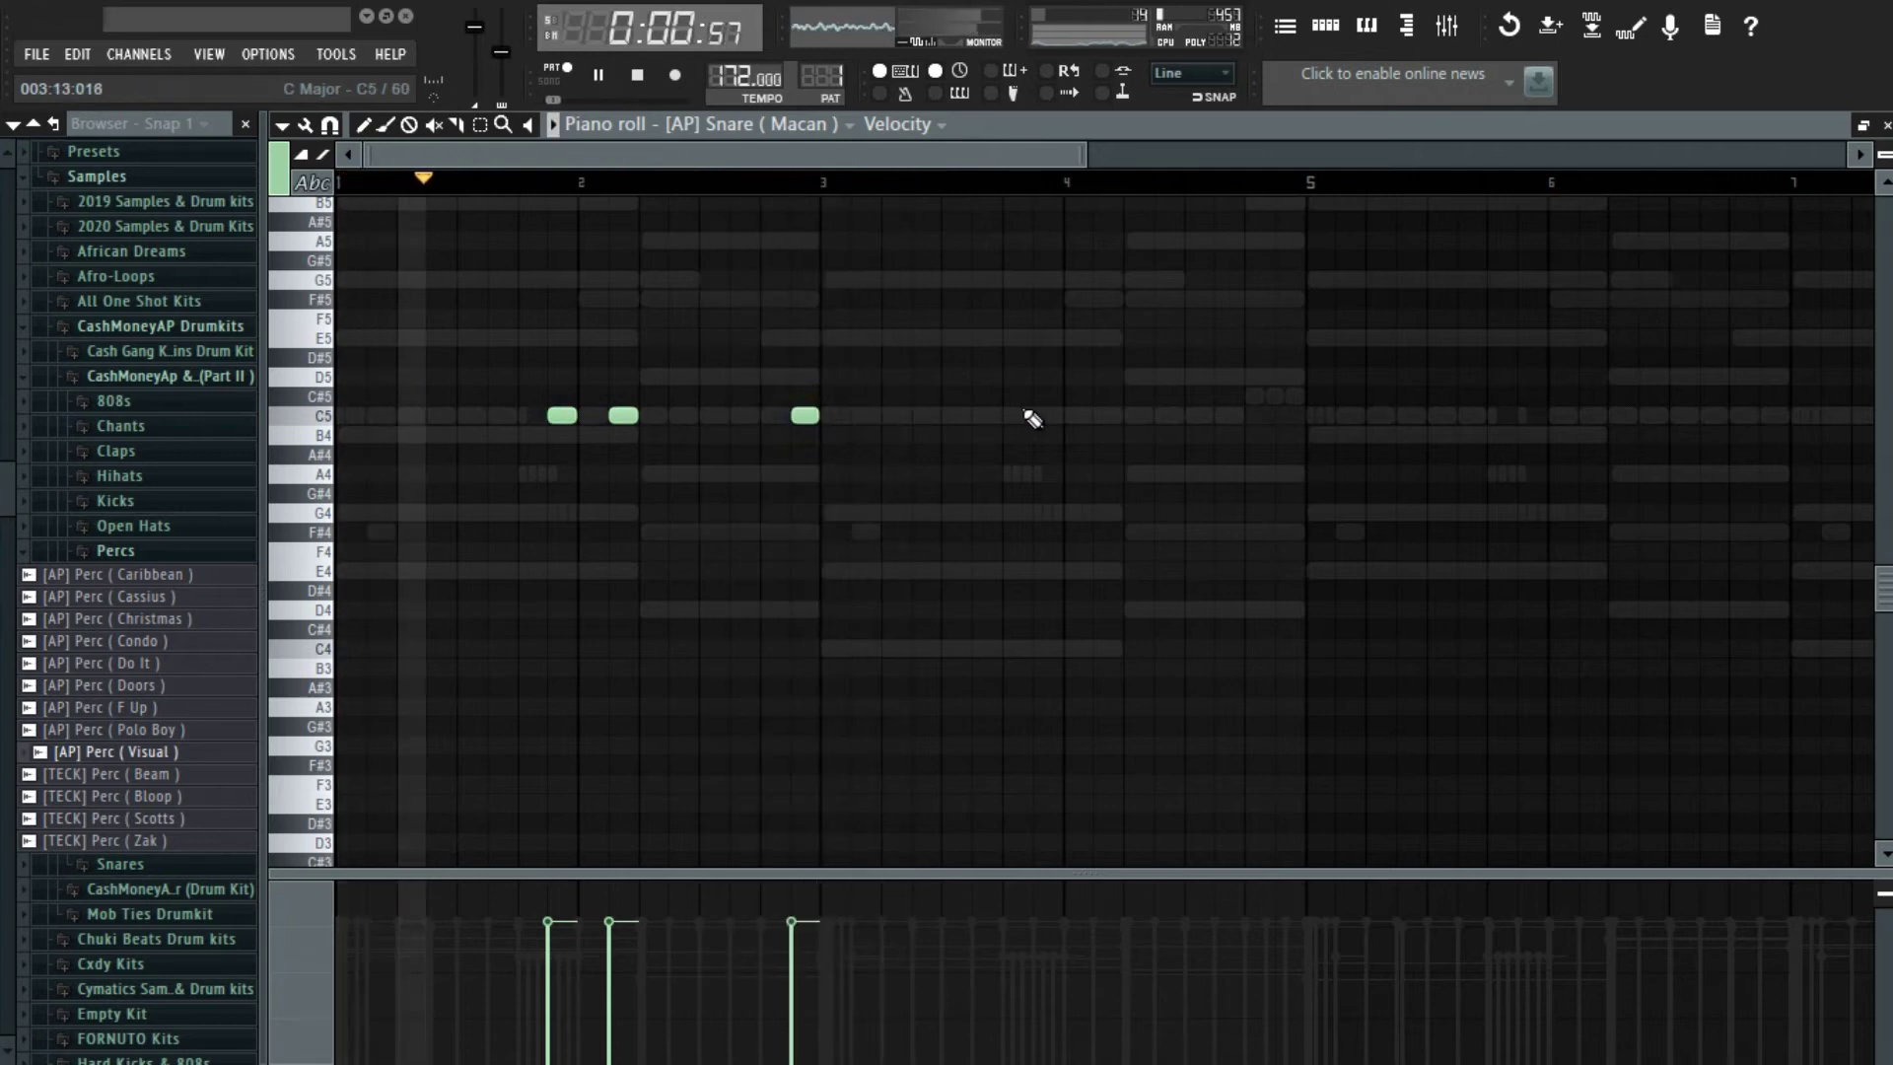
- Add a C5 snare on step 3 of bar 4 and duplicate the snare notes of bars 1 to 4 into bars 5 to 8
left_click(1094, 415)
scroll(1097, 231, "down", 3)
left_click_drag(908, 186, 293, 234)
key("ctrl+b")
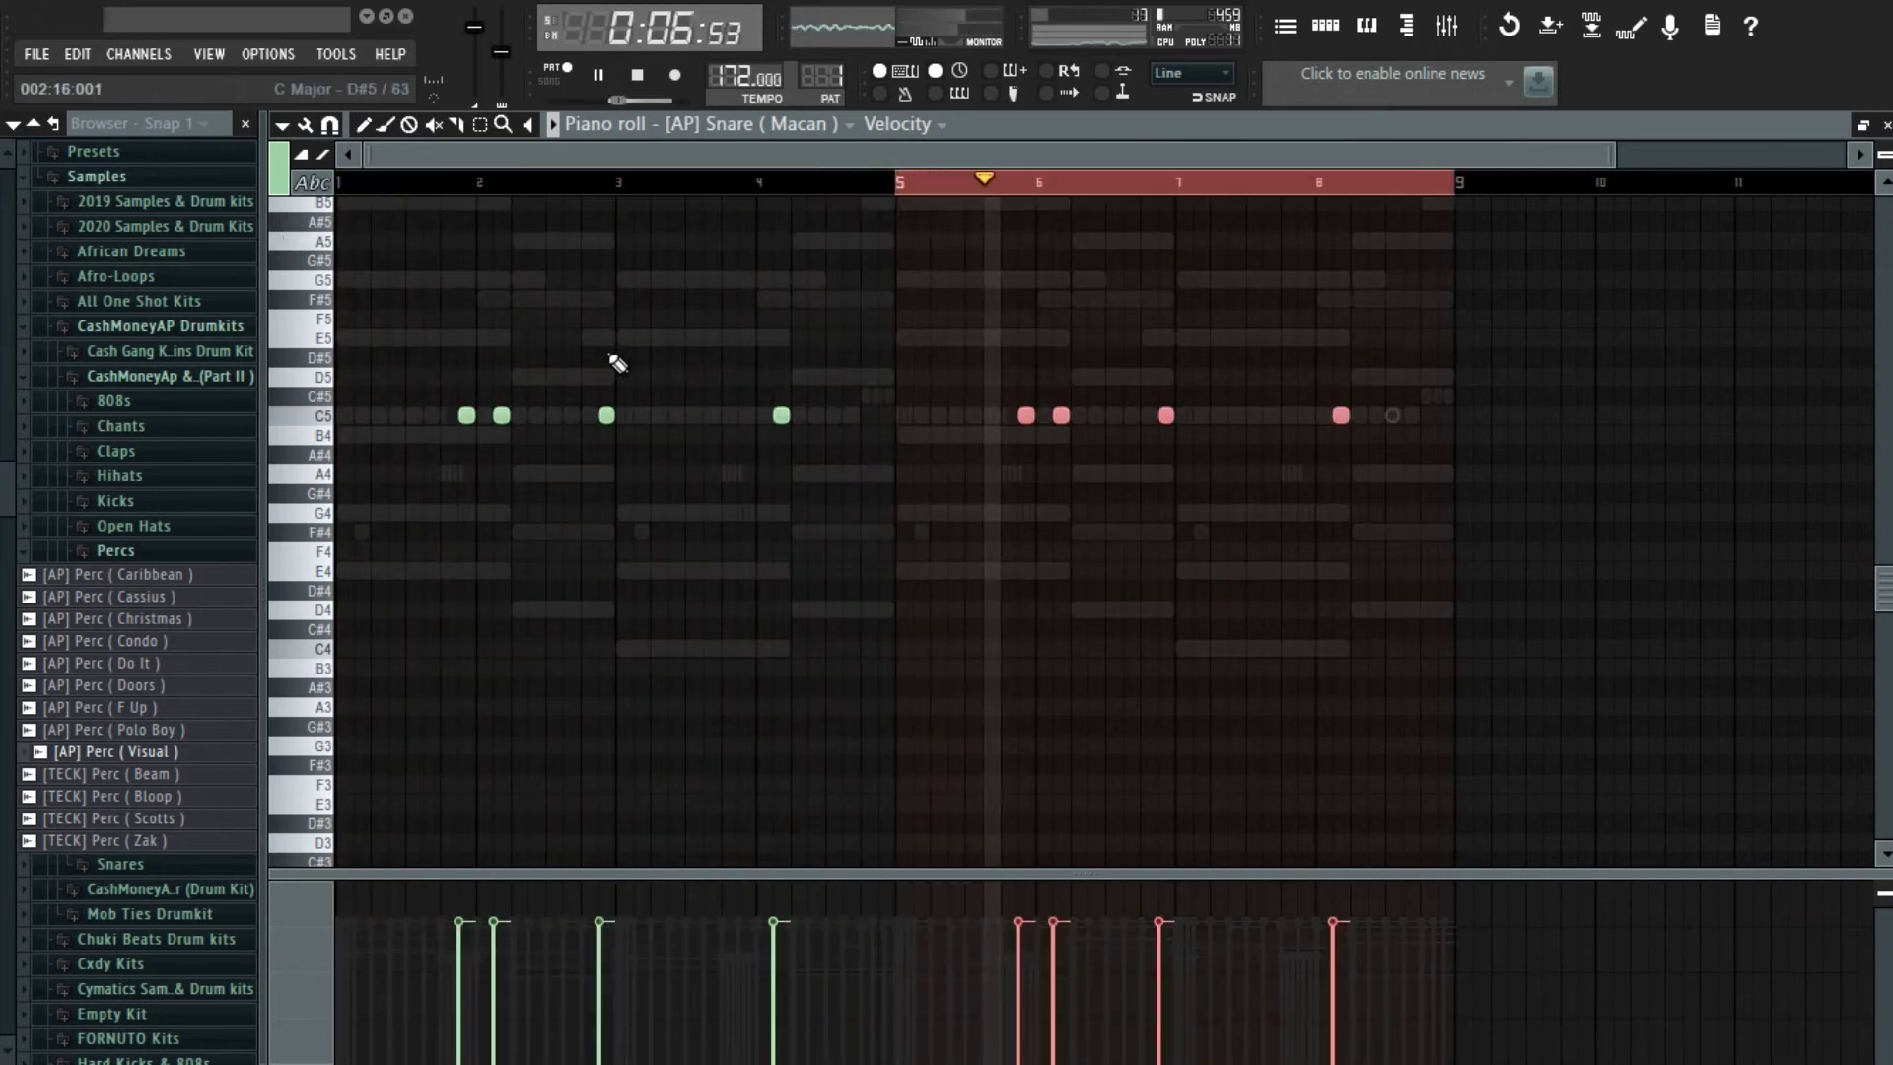
key("ctrl+d")
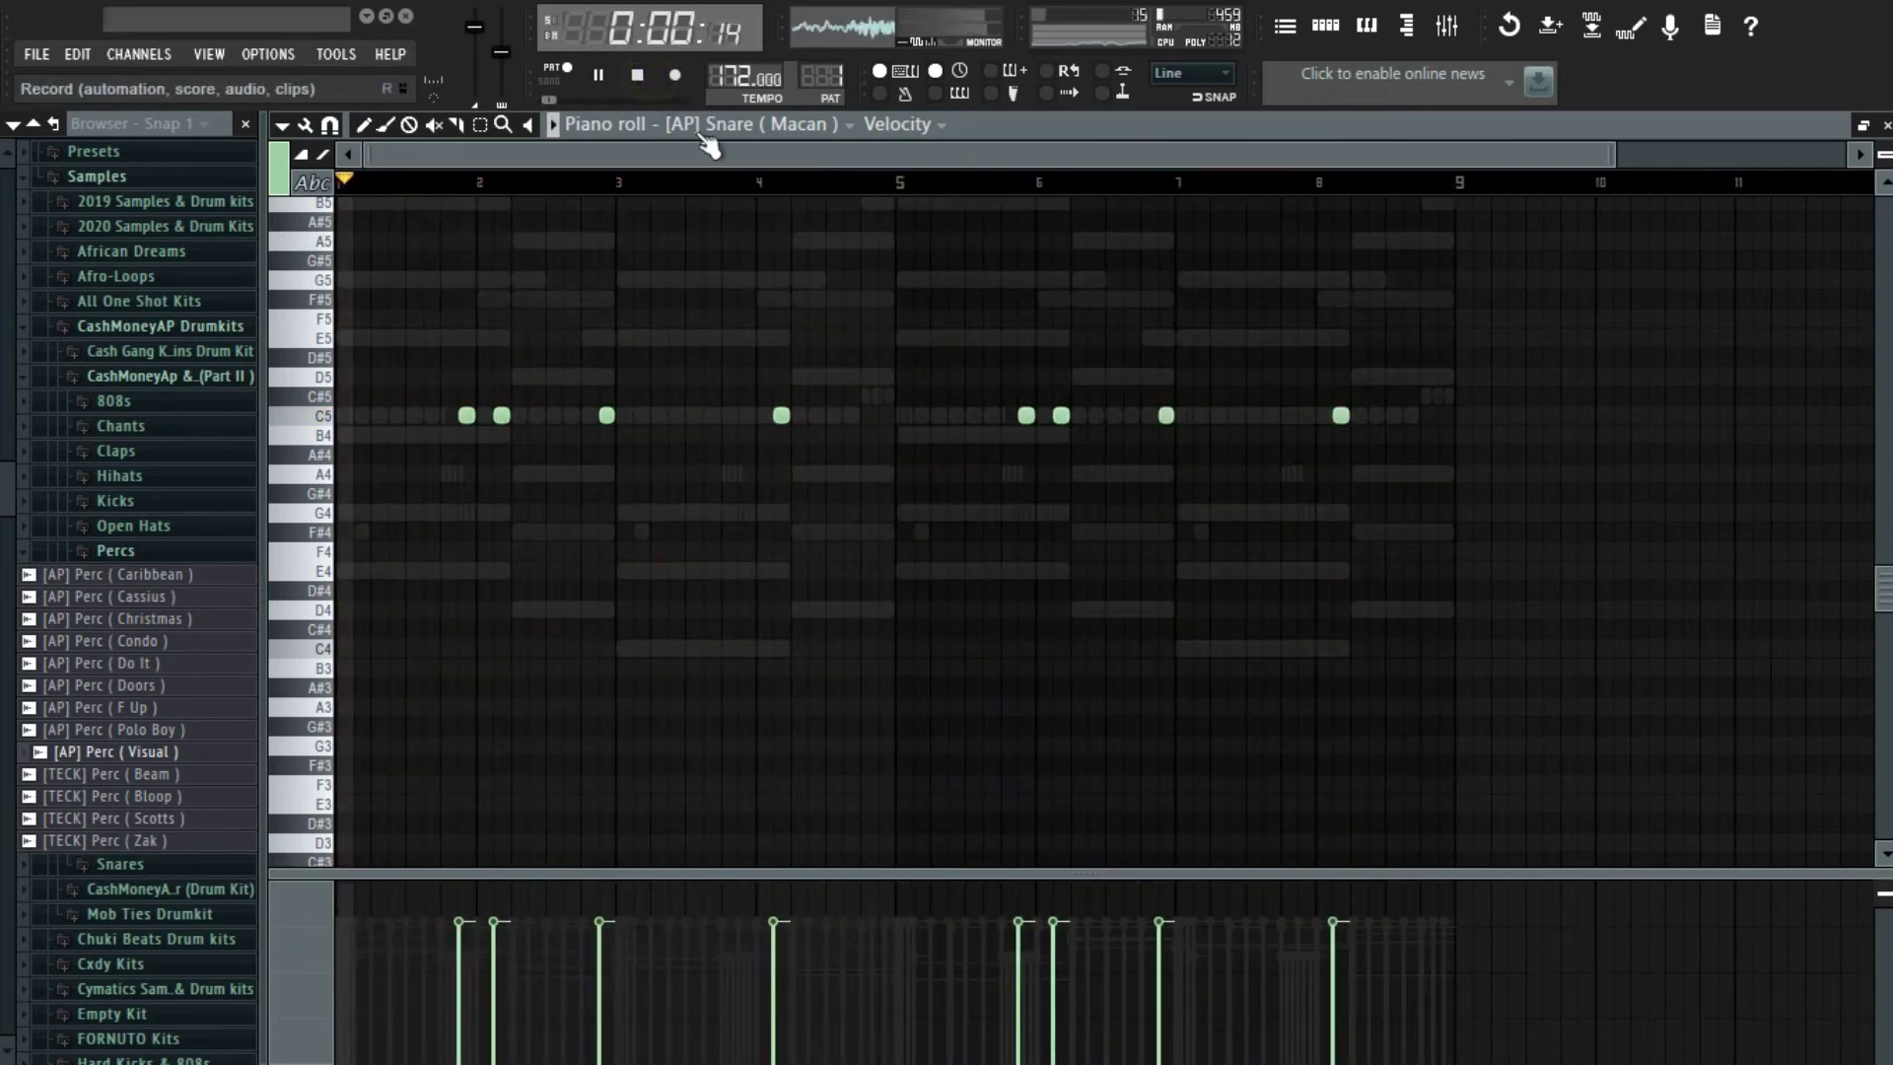
- Play the pattern while checking the [AP] Perc ( Visual ) notes and where the [KBeaZy] synth - avenue chords end near bar 9
key("F7")
left_click(1121, 584)
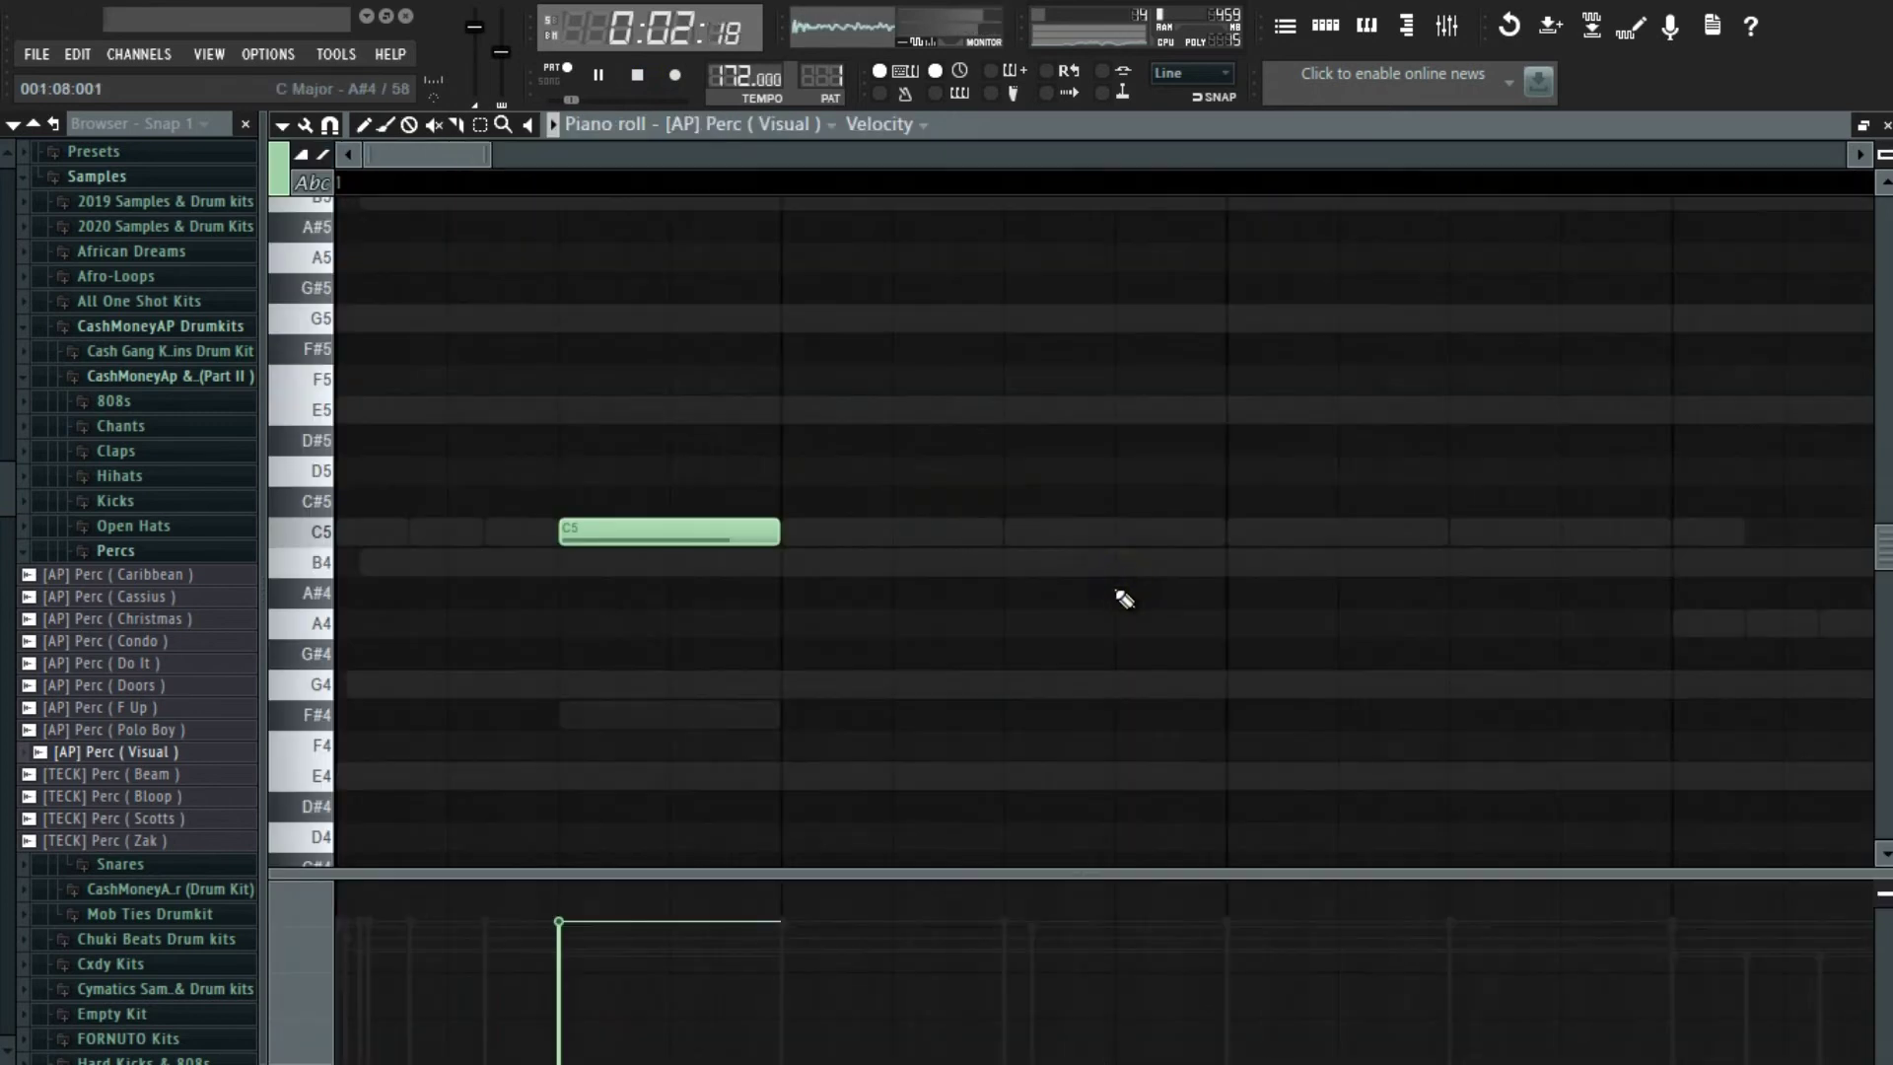
scroll(1085, 592, "down", 6)
scroll(1085, 592, "down", 1)
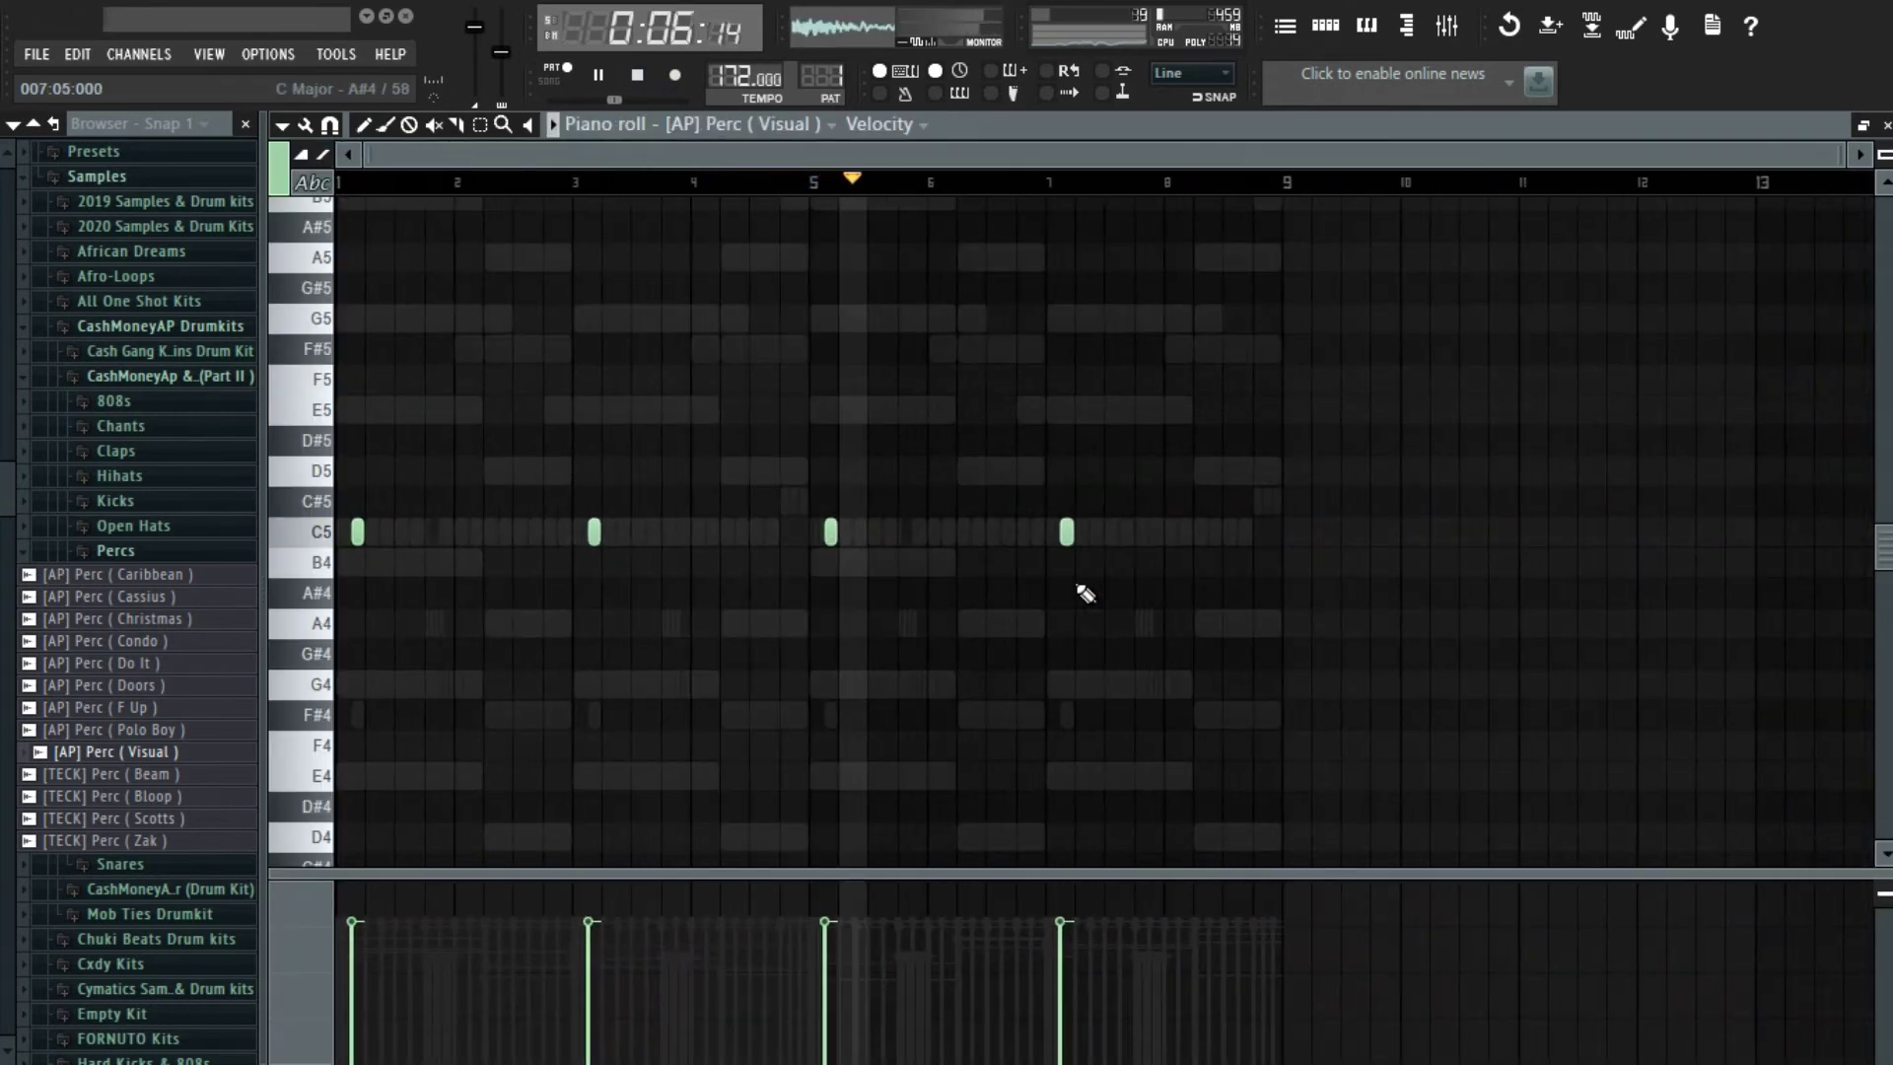
key("F7")
left_click(1150, 447)
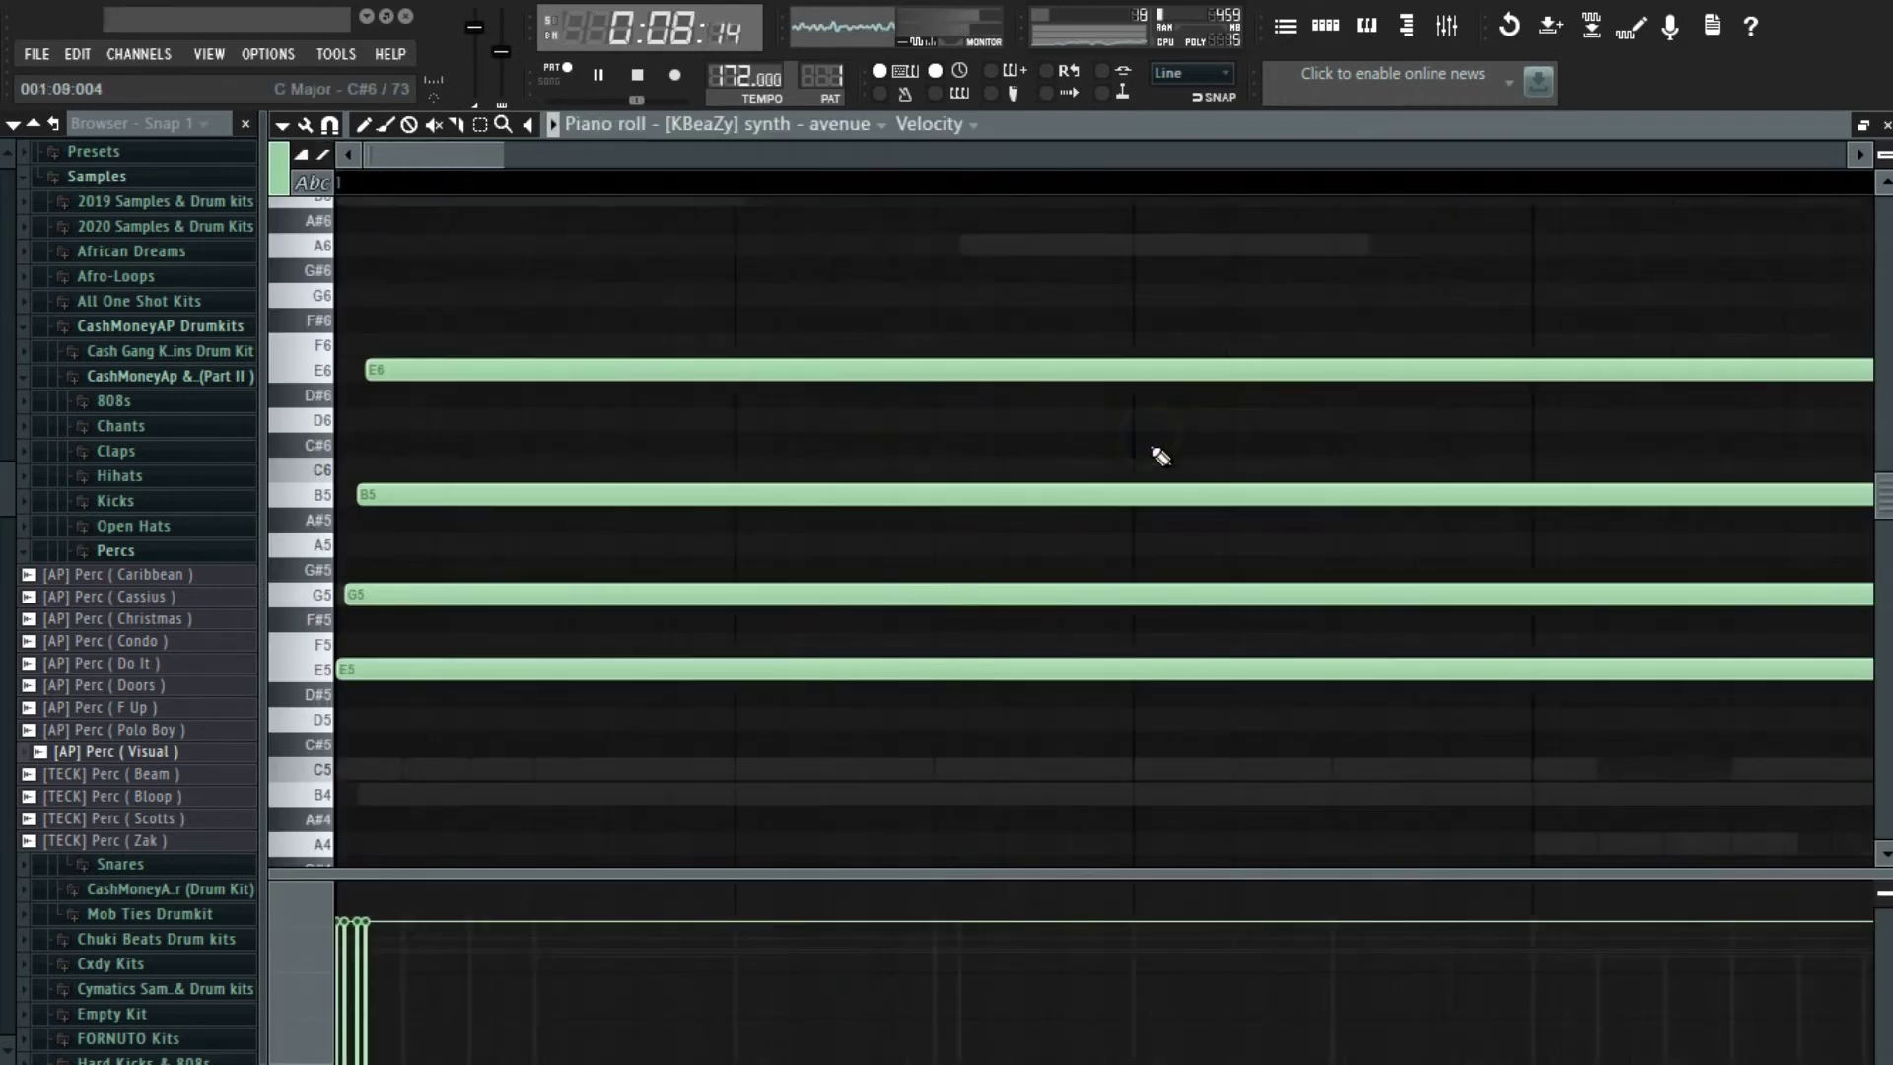
scroll(1144, 464, "down", 8)
scroll(1331, 453, "up", 8)
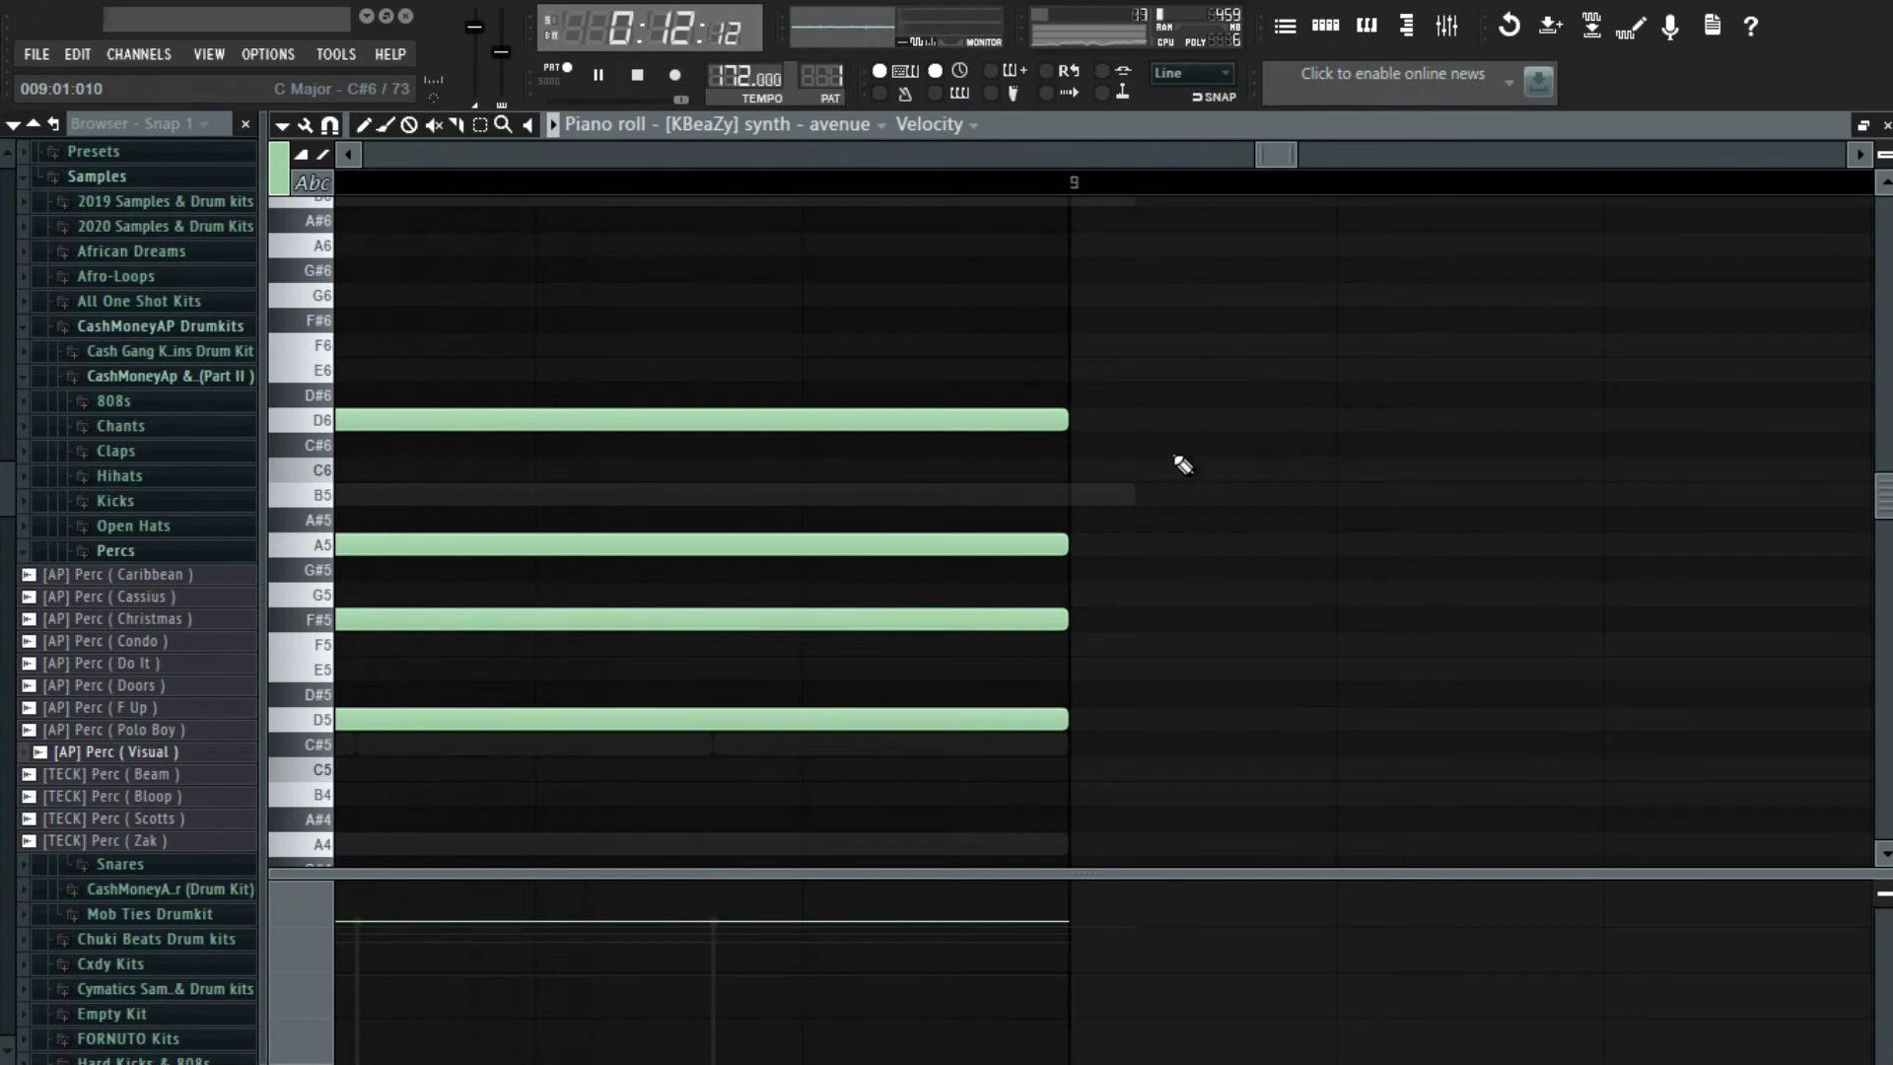
key("F7")
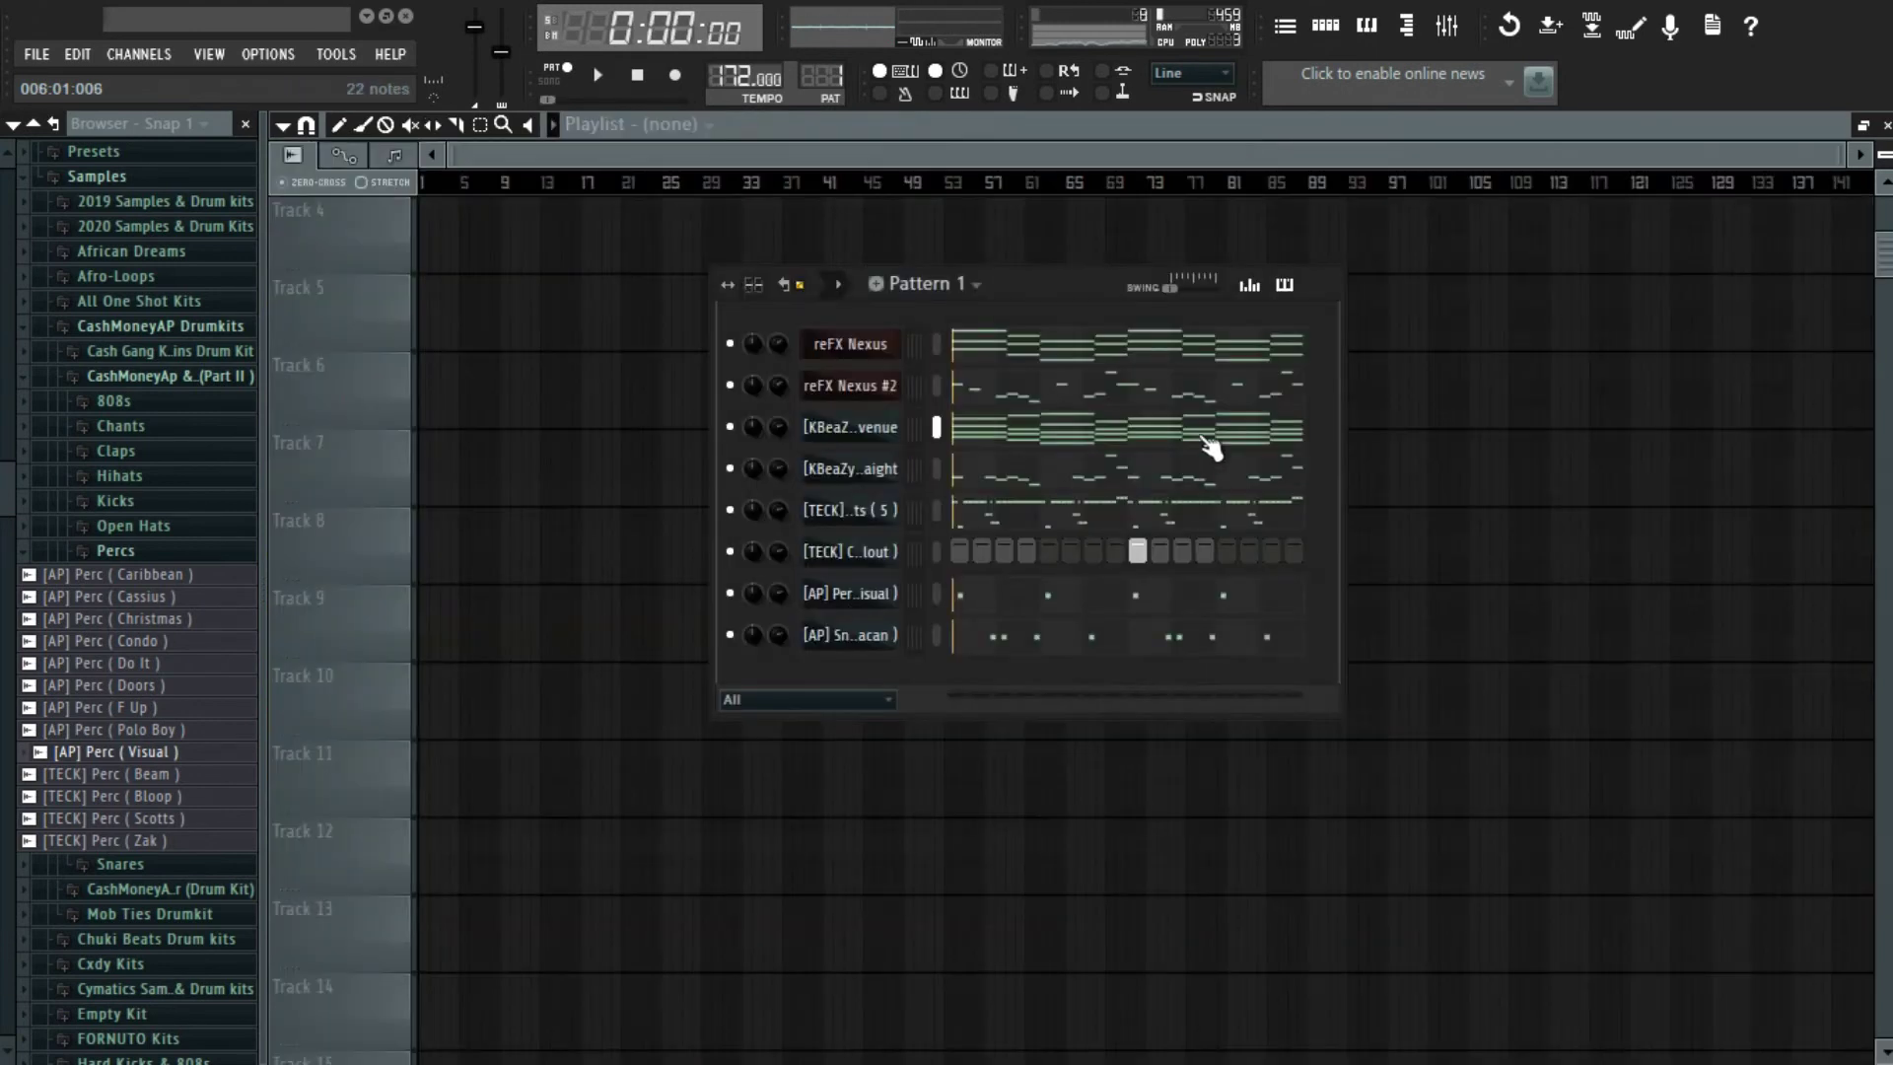
- Open the reFX Nexus chords in the piano roll and slice the final chord off at the start of bar 9
left_click(1224, 354)
scroll(1230, 389, "down", 6)
scroll(1295, 405, "up", 6)
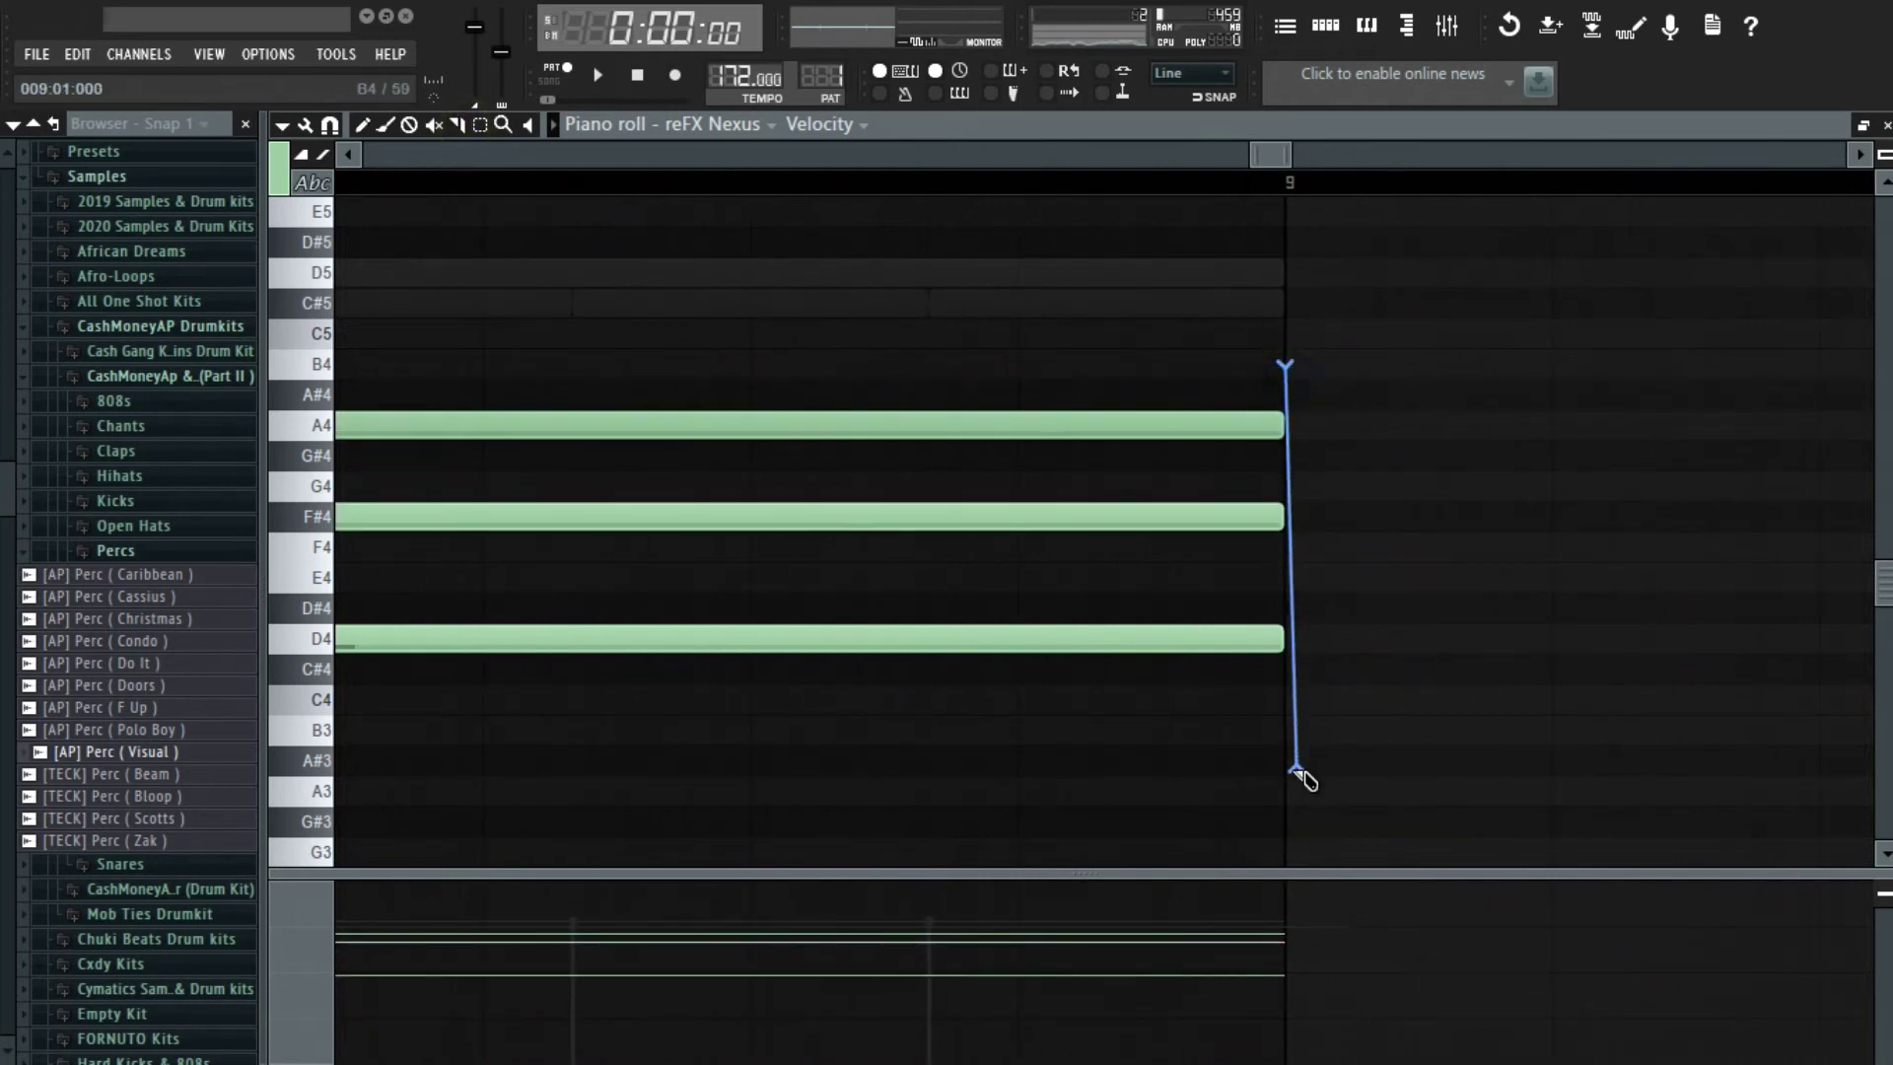
key("F7")
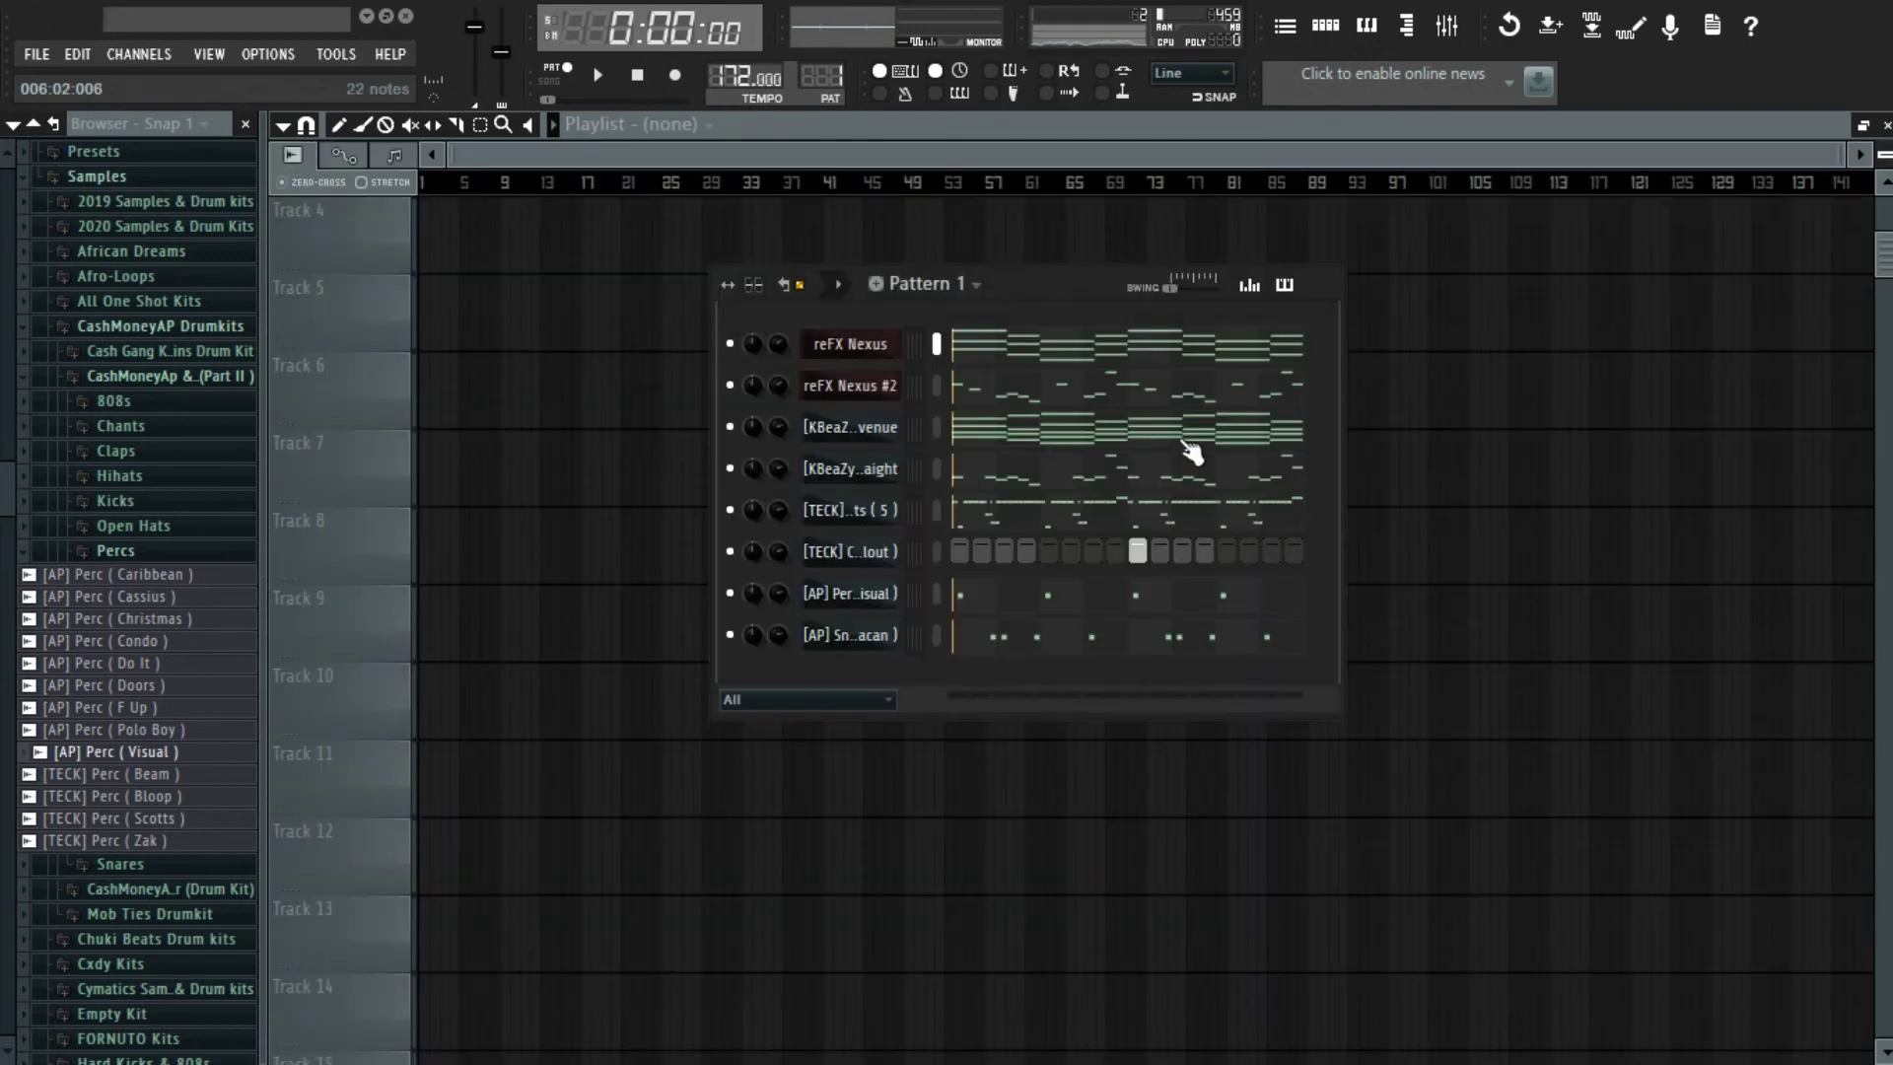
- Trim the last B6 note of reFX Nexus #2 to the start of bar 9 and inspect the adjoining B6 notes around bar 5 during playback
left_click(1232, 404)
scroll(1234, 390, "down", 6)
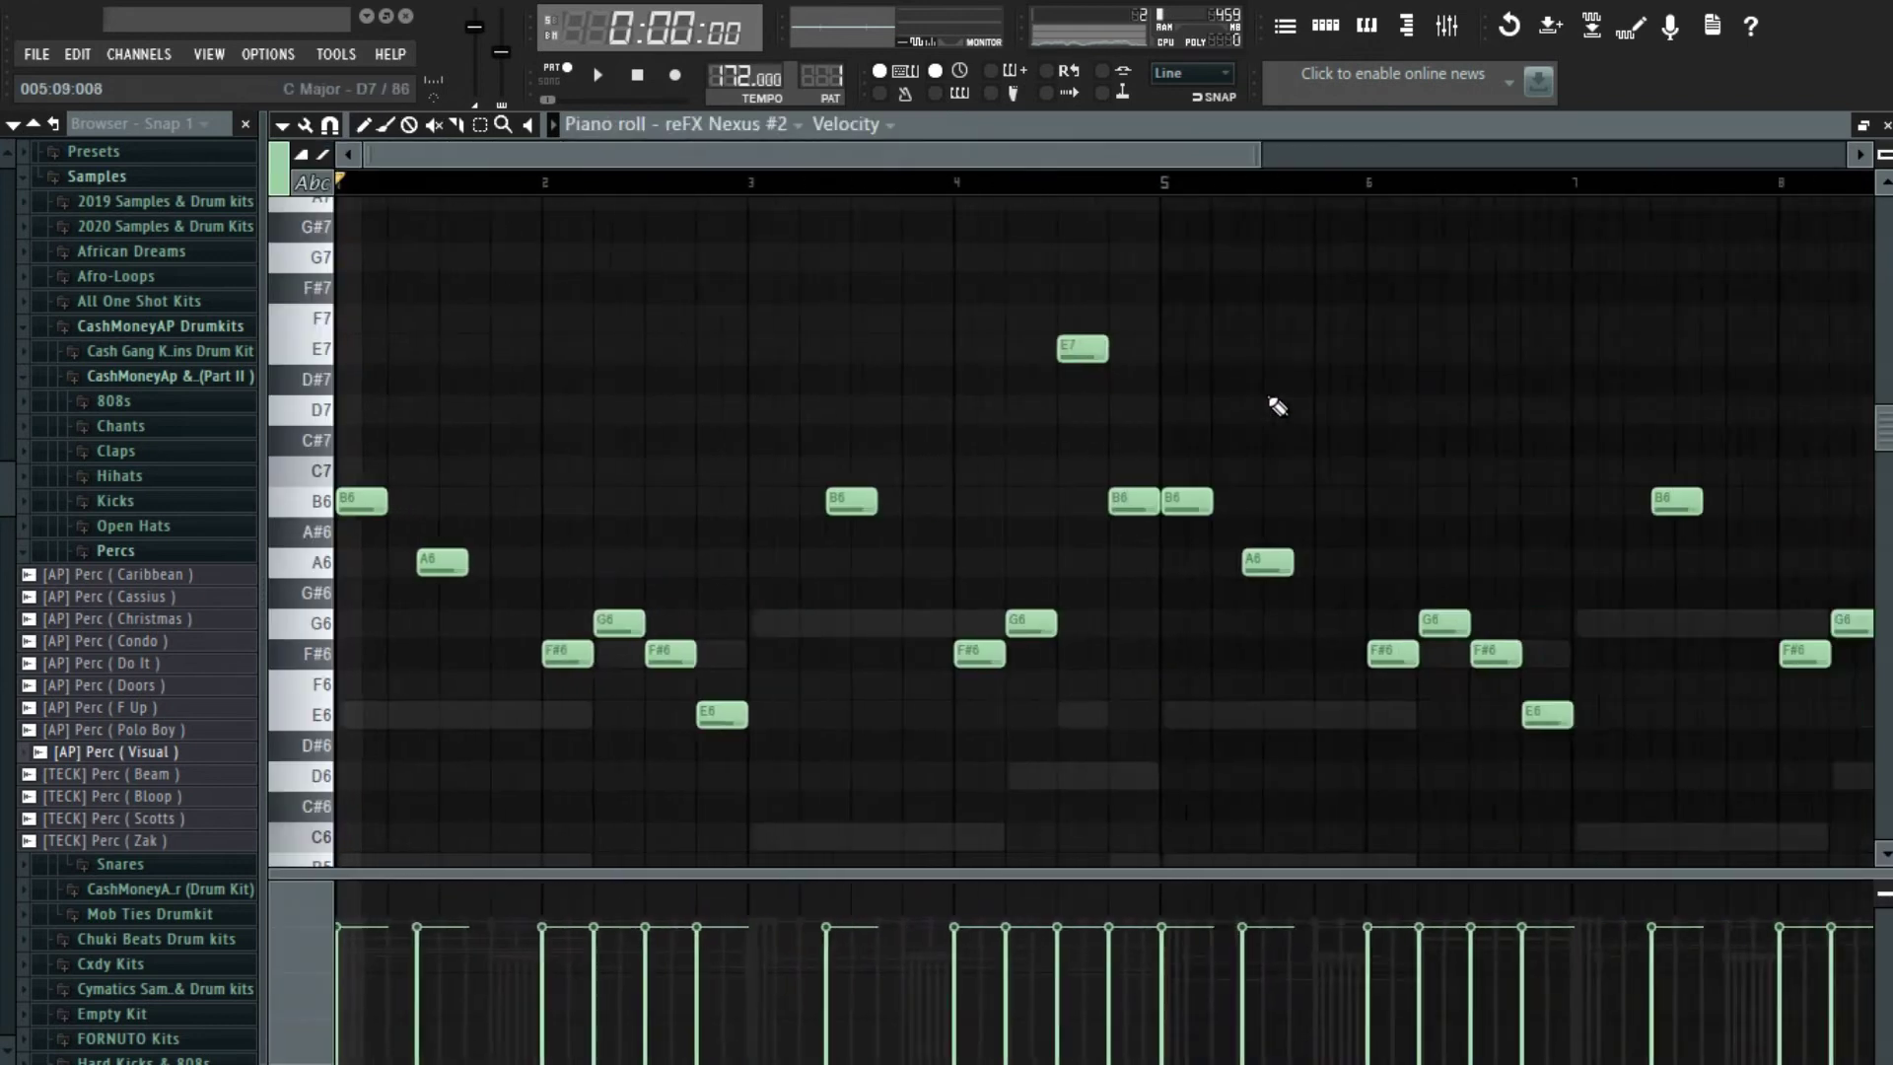
scroll(1377, 494, "up", 8)
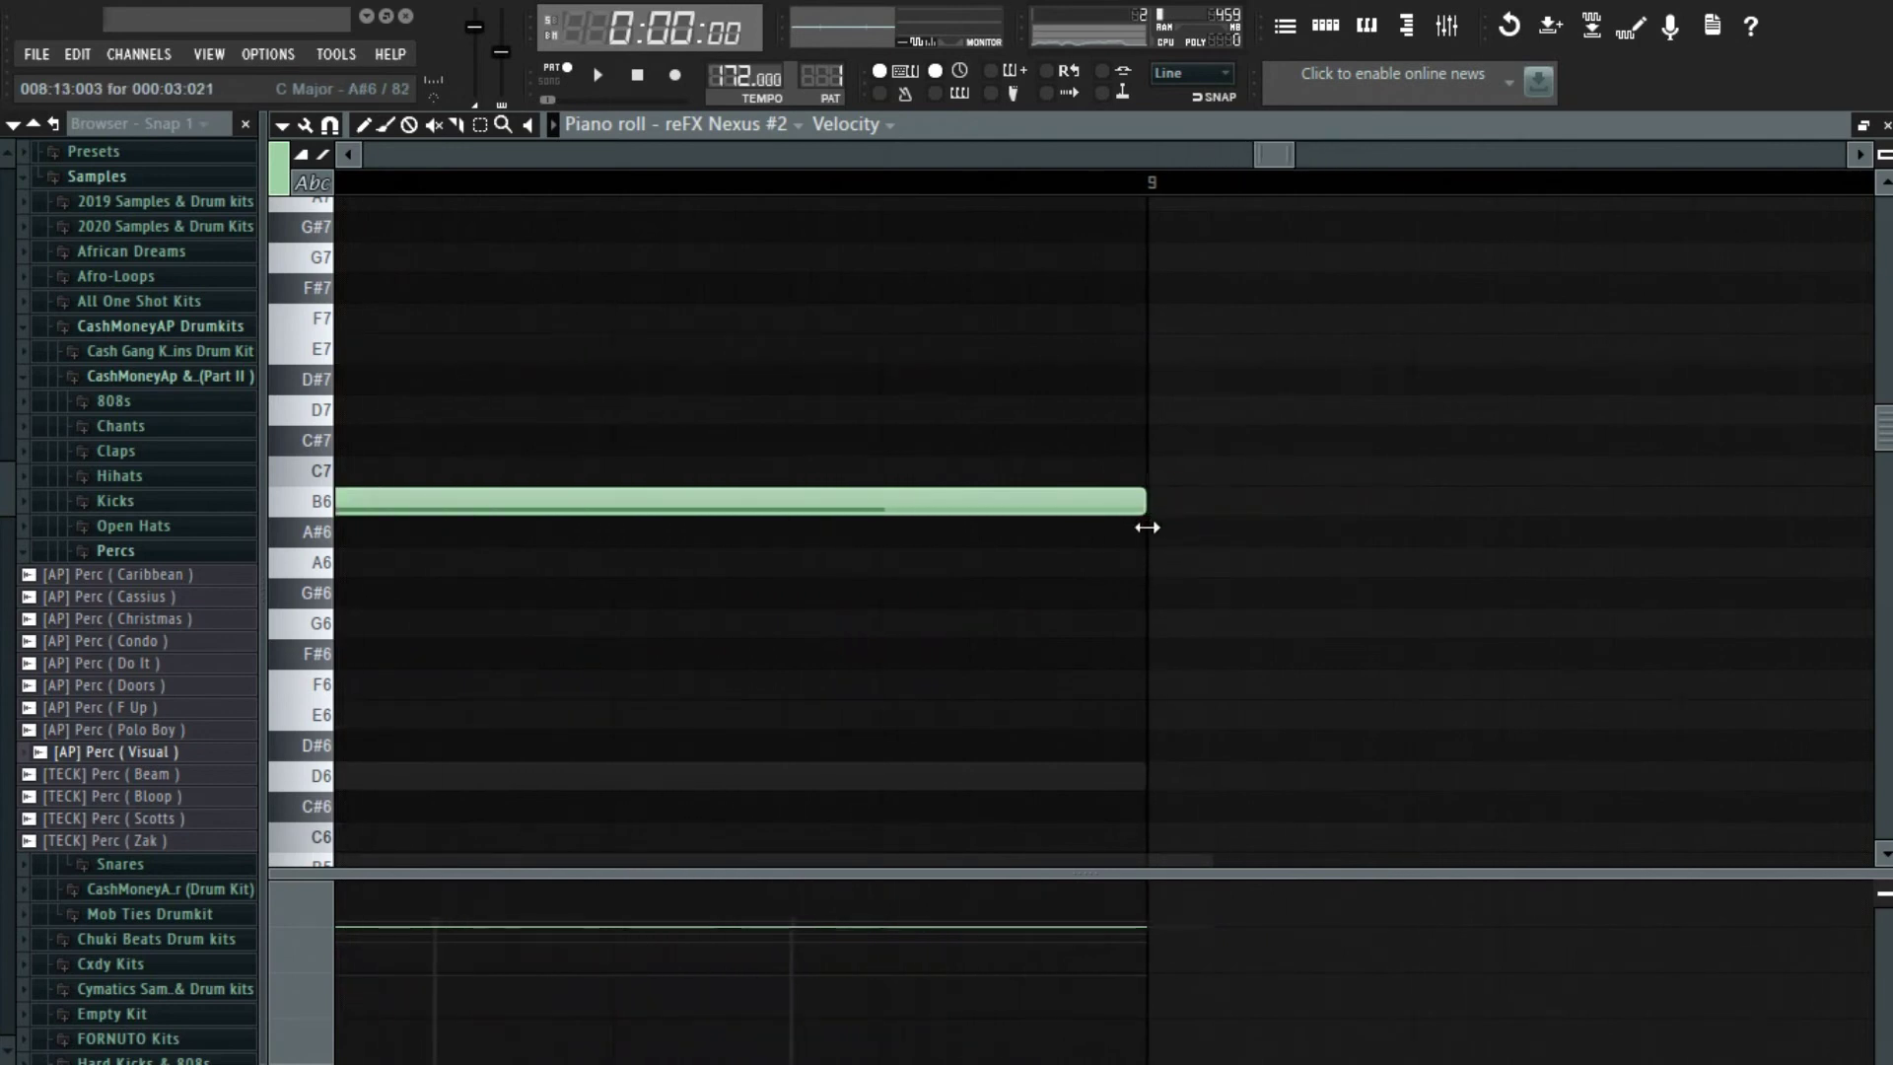
scroll(1157, 537, "down", 8)
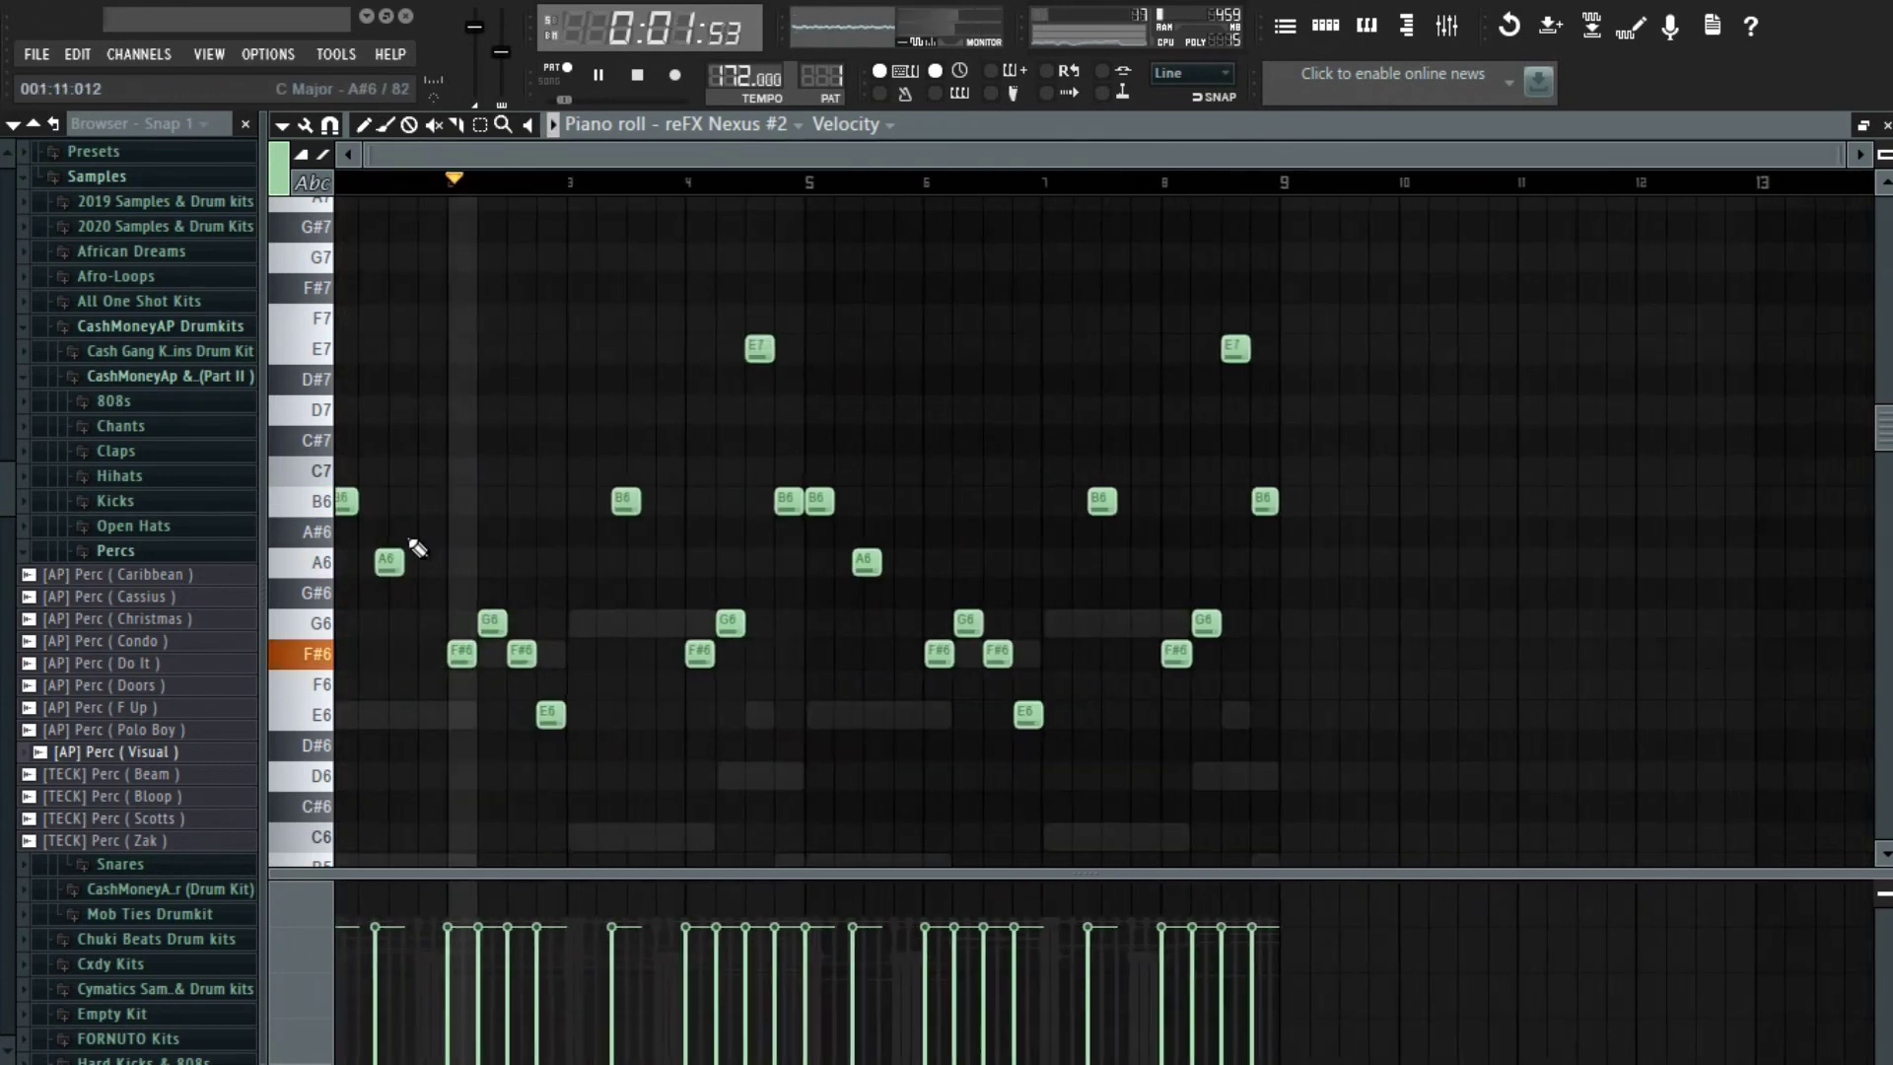
scroll(833, 488, "up", 8)
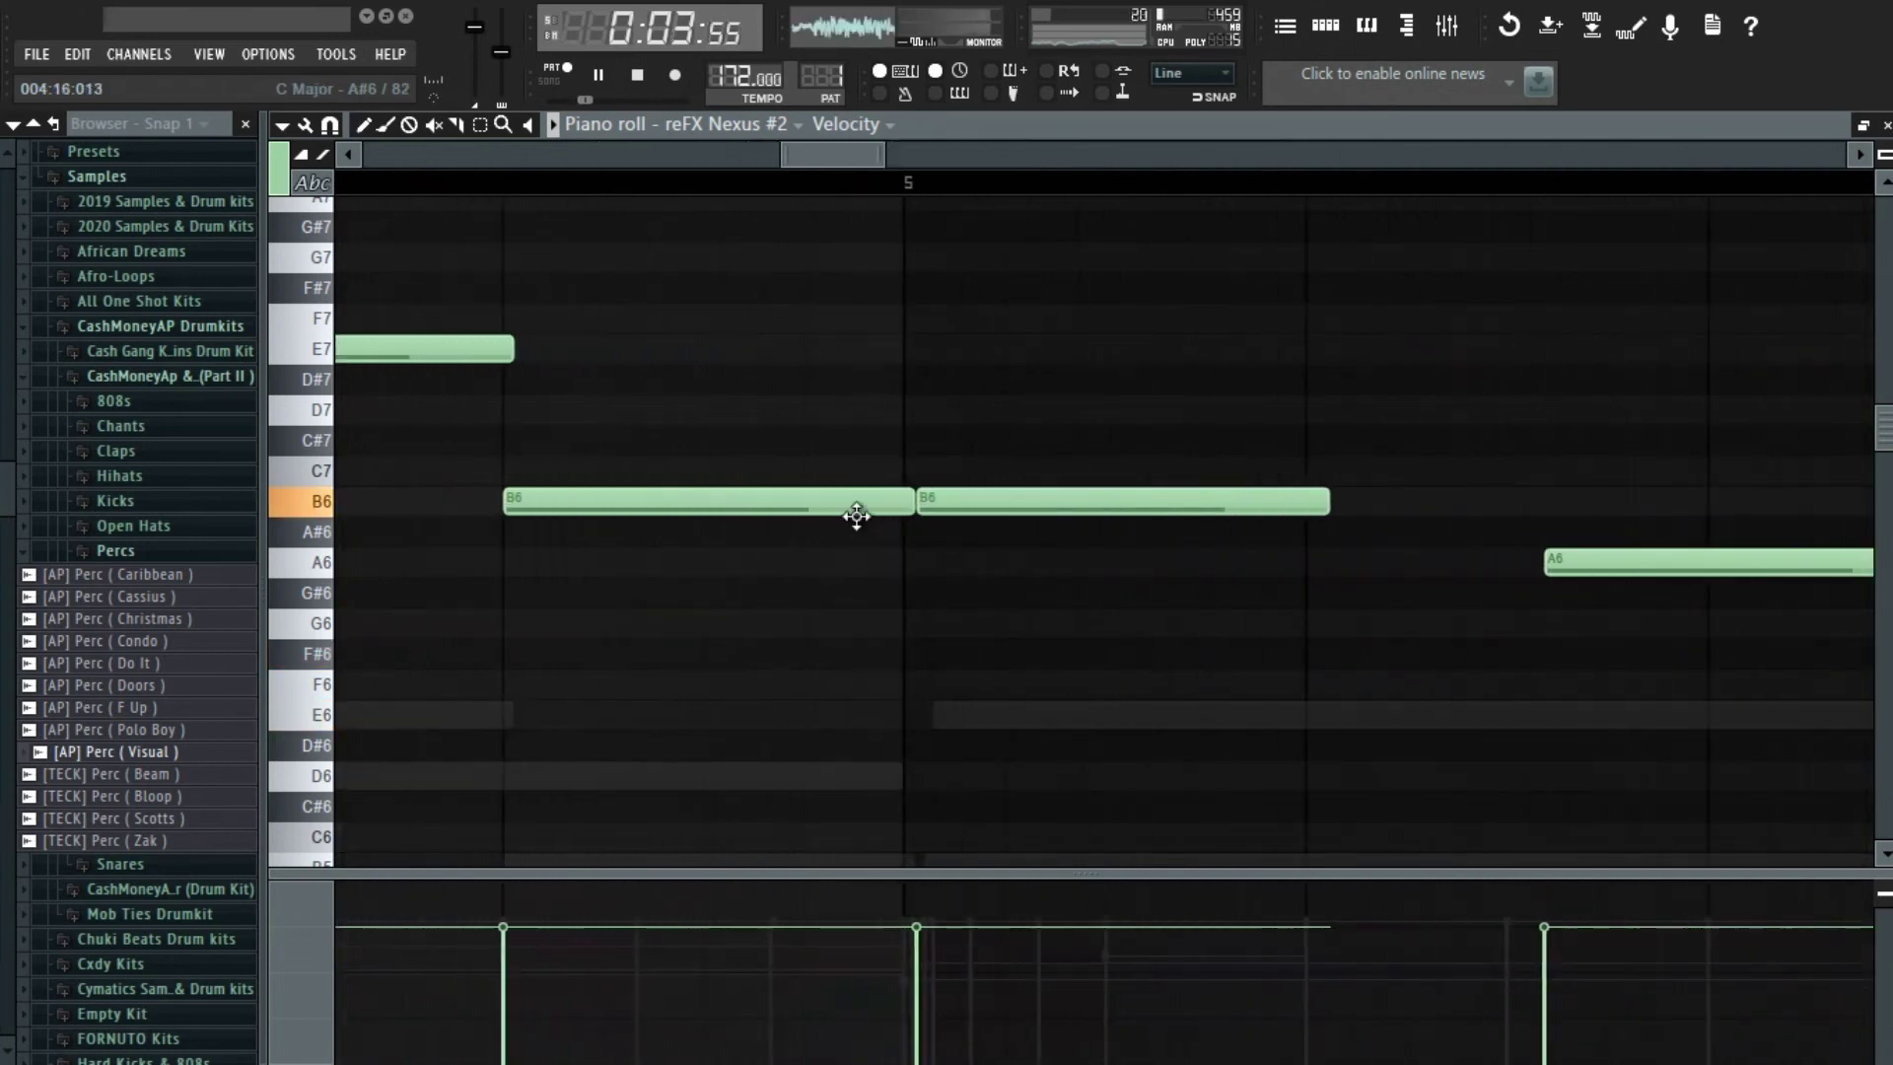
scroll(891, 502, "down", 8)
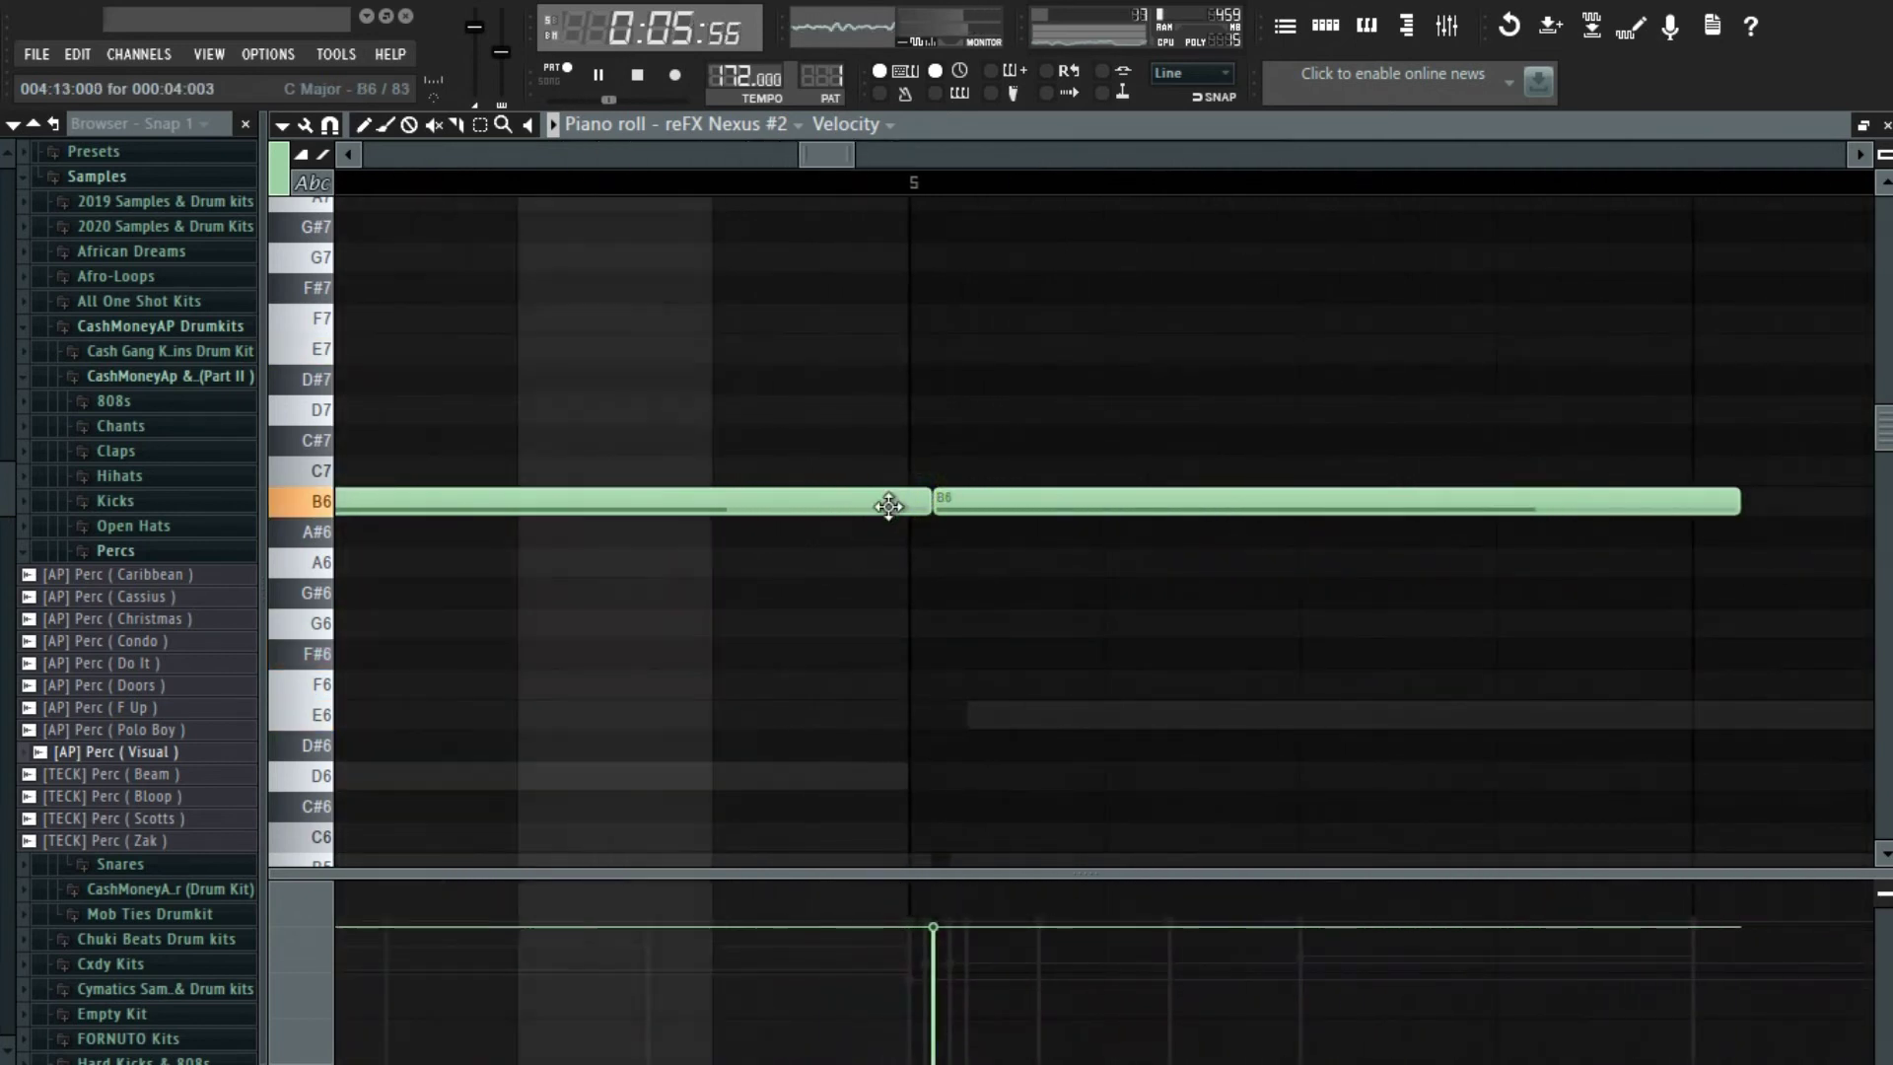
- Try quantizing the reFX Nexus #2 melody during playback, and revert the notes to their original timing
key("space")
key("space")
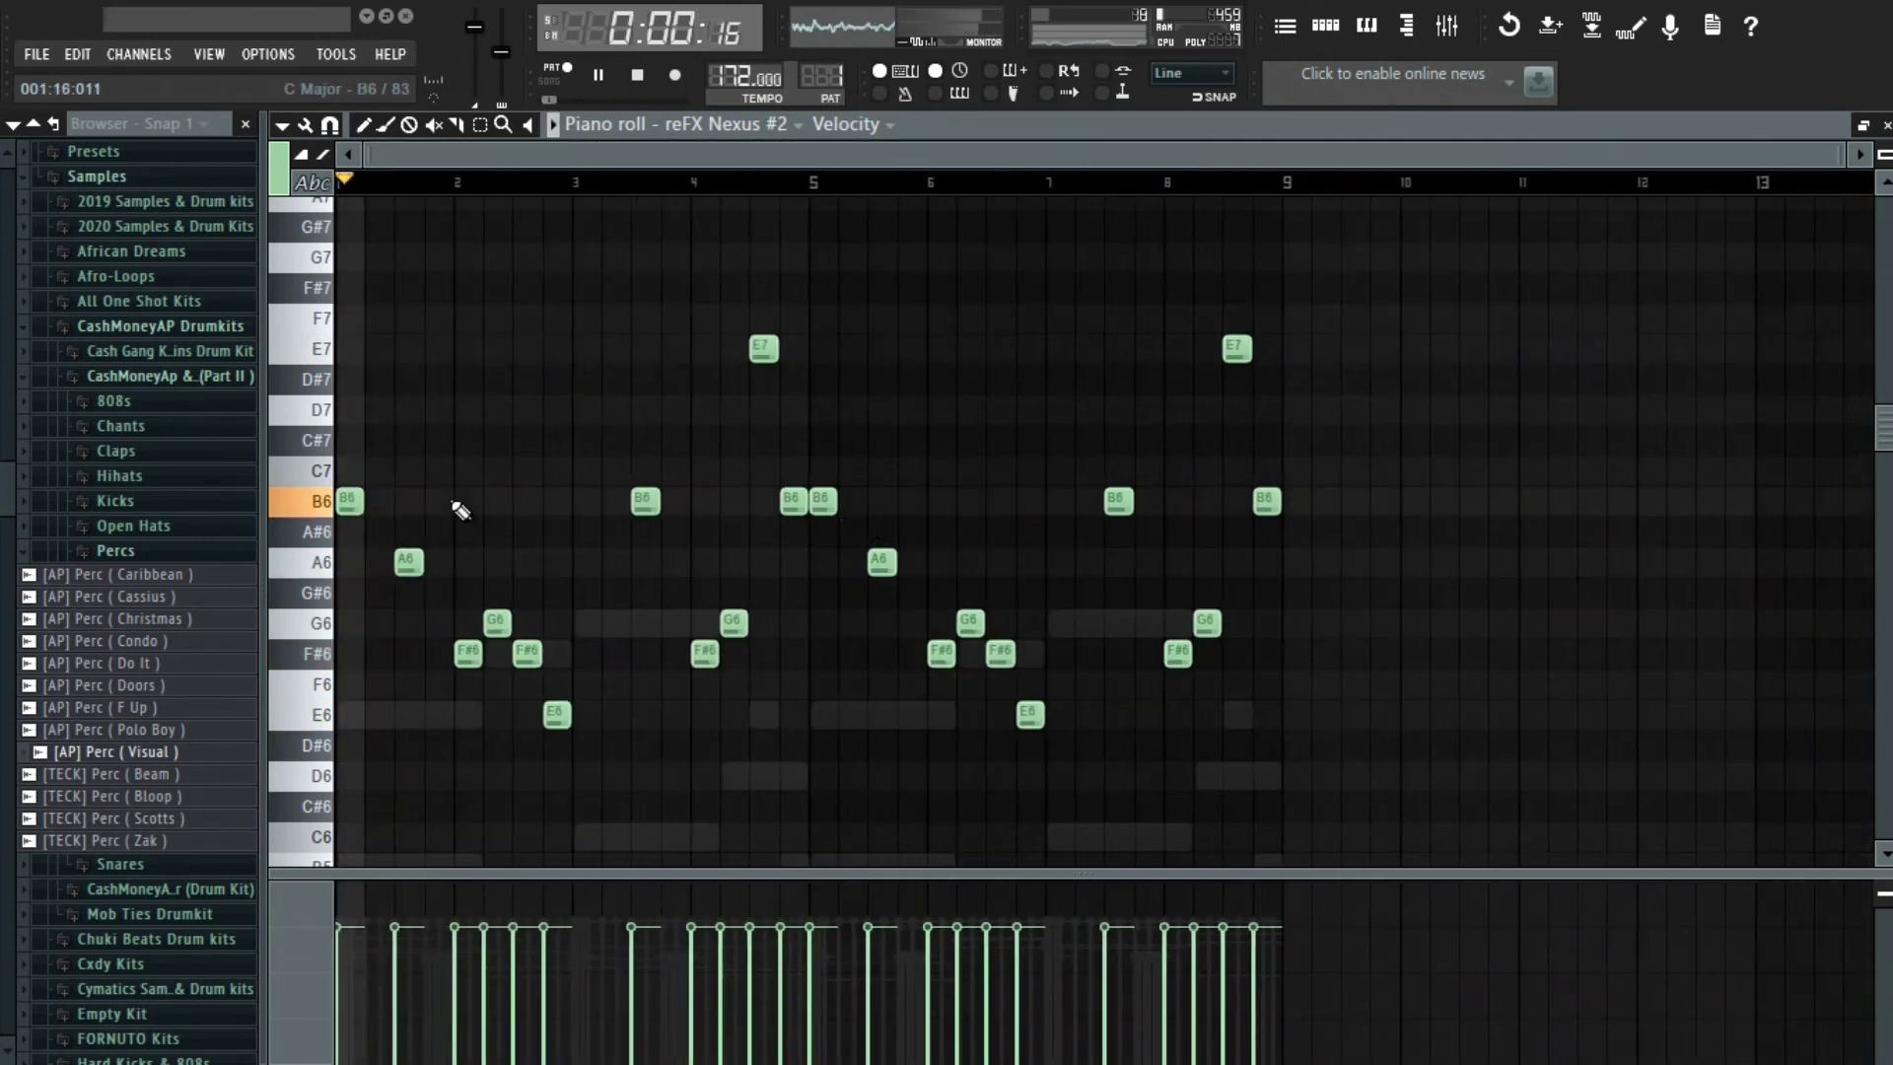
scroll(315, 582, "up", 4)
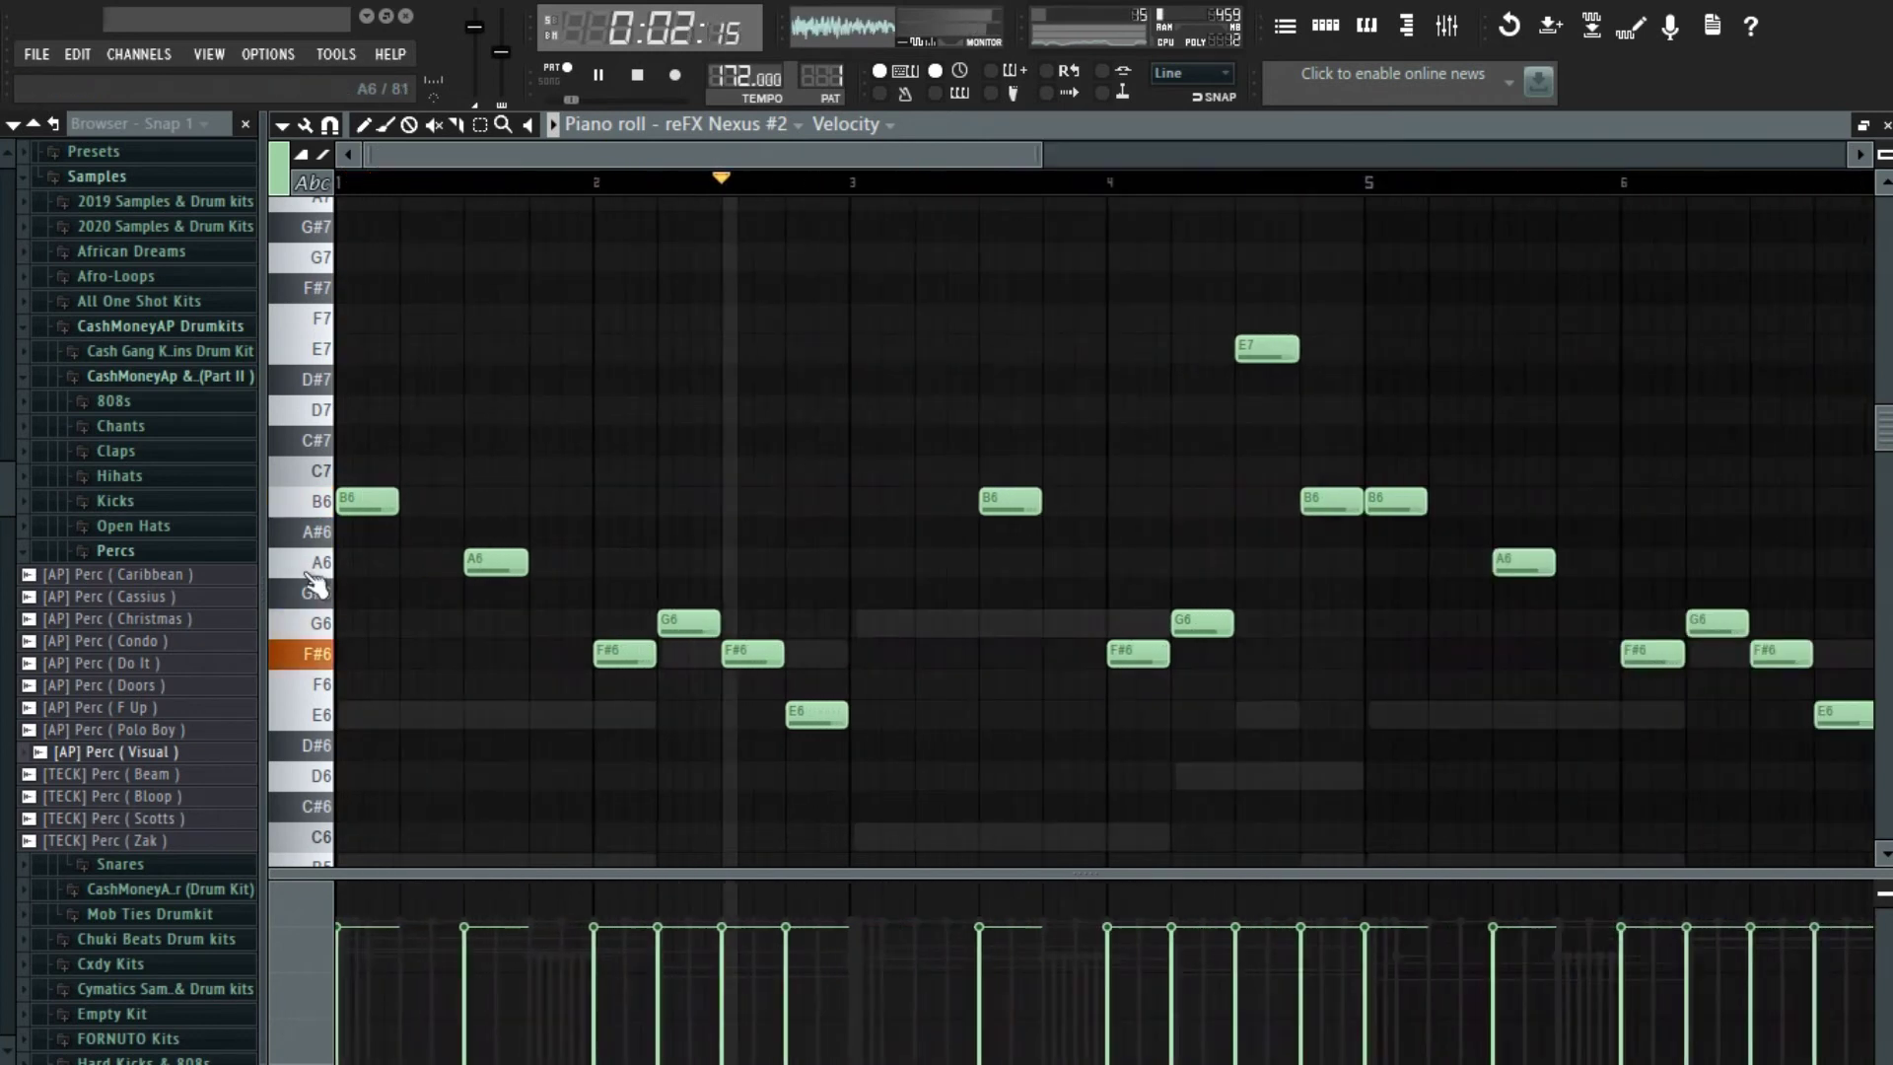
key("space")
key("space")
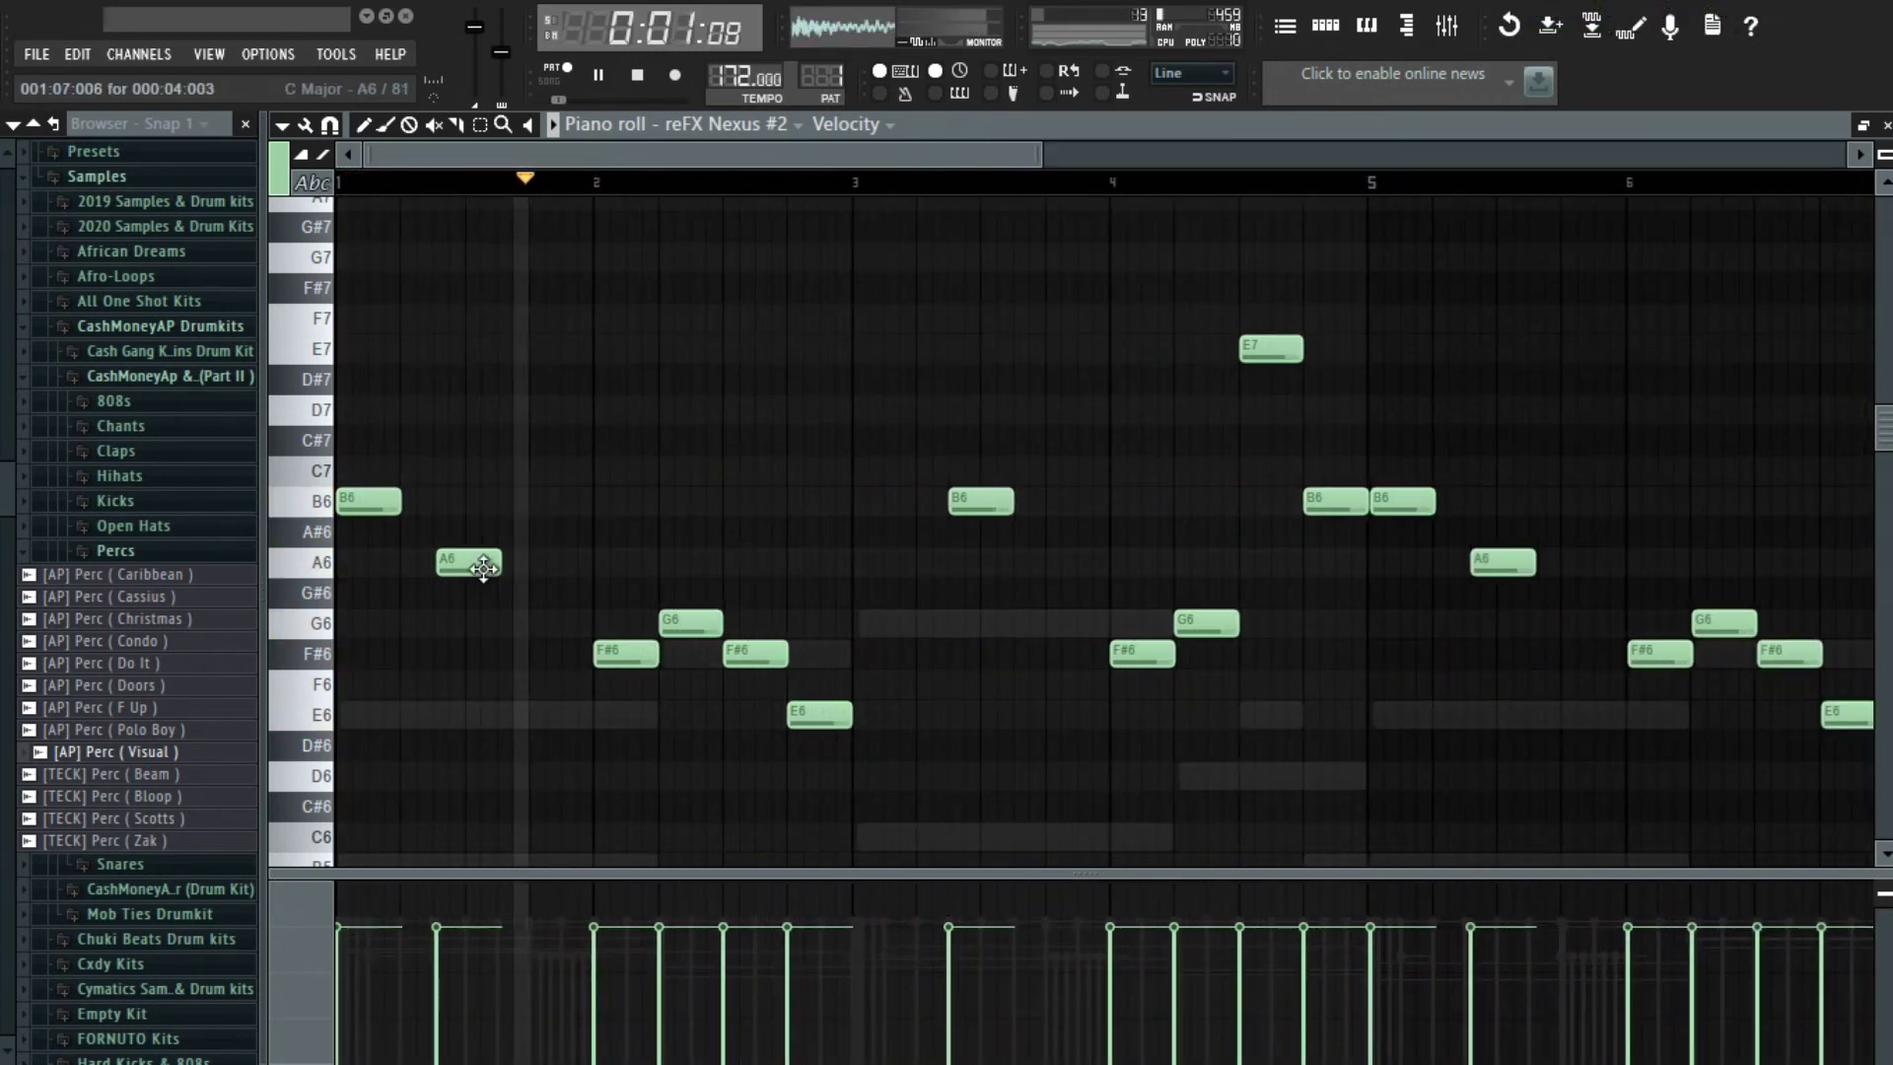
scroll(625, 625, "down", 2)
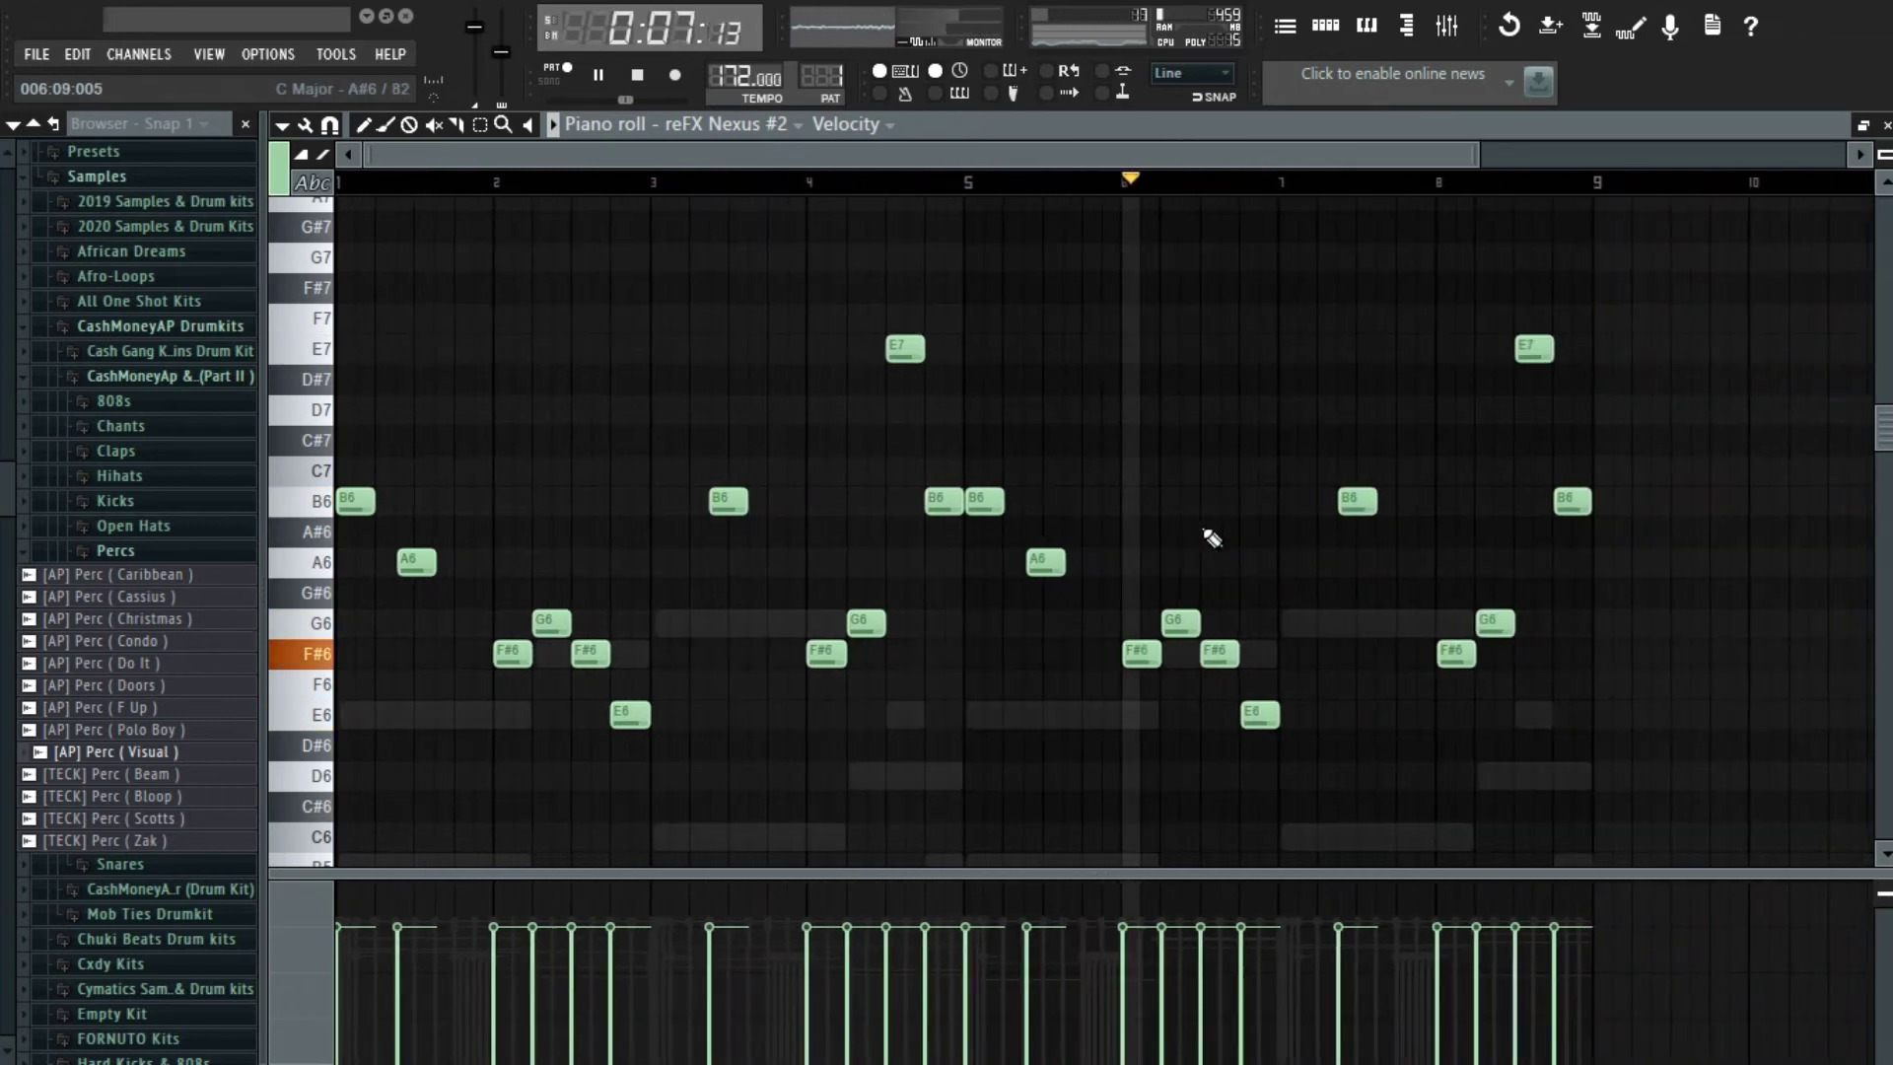
- Stop playback, open the [KBeaZy] bell - straight melody and trim its last B5 note to the start of bar 9
key("F7")
key("space")
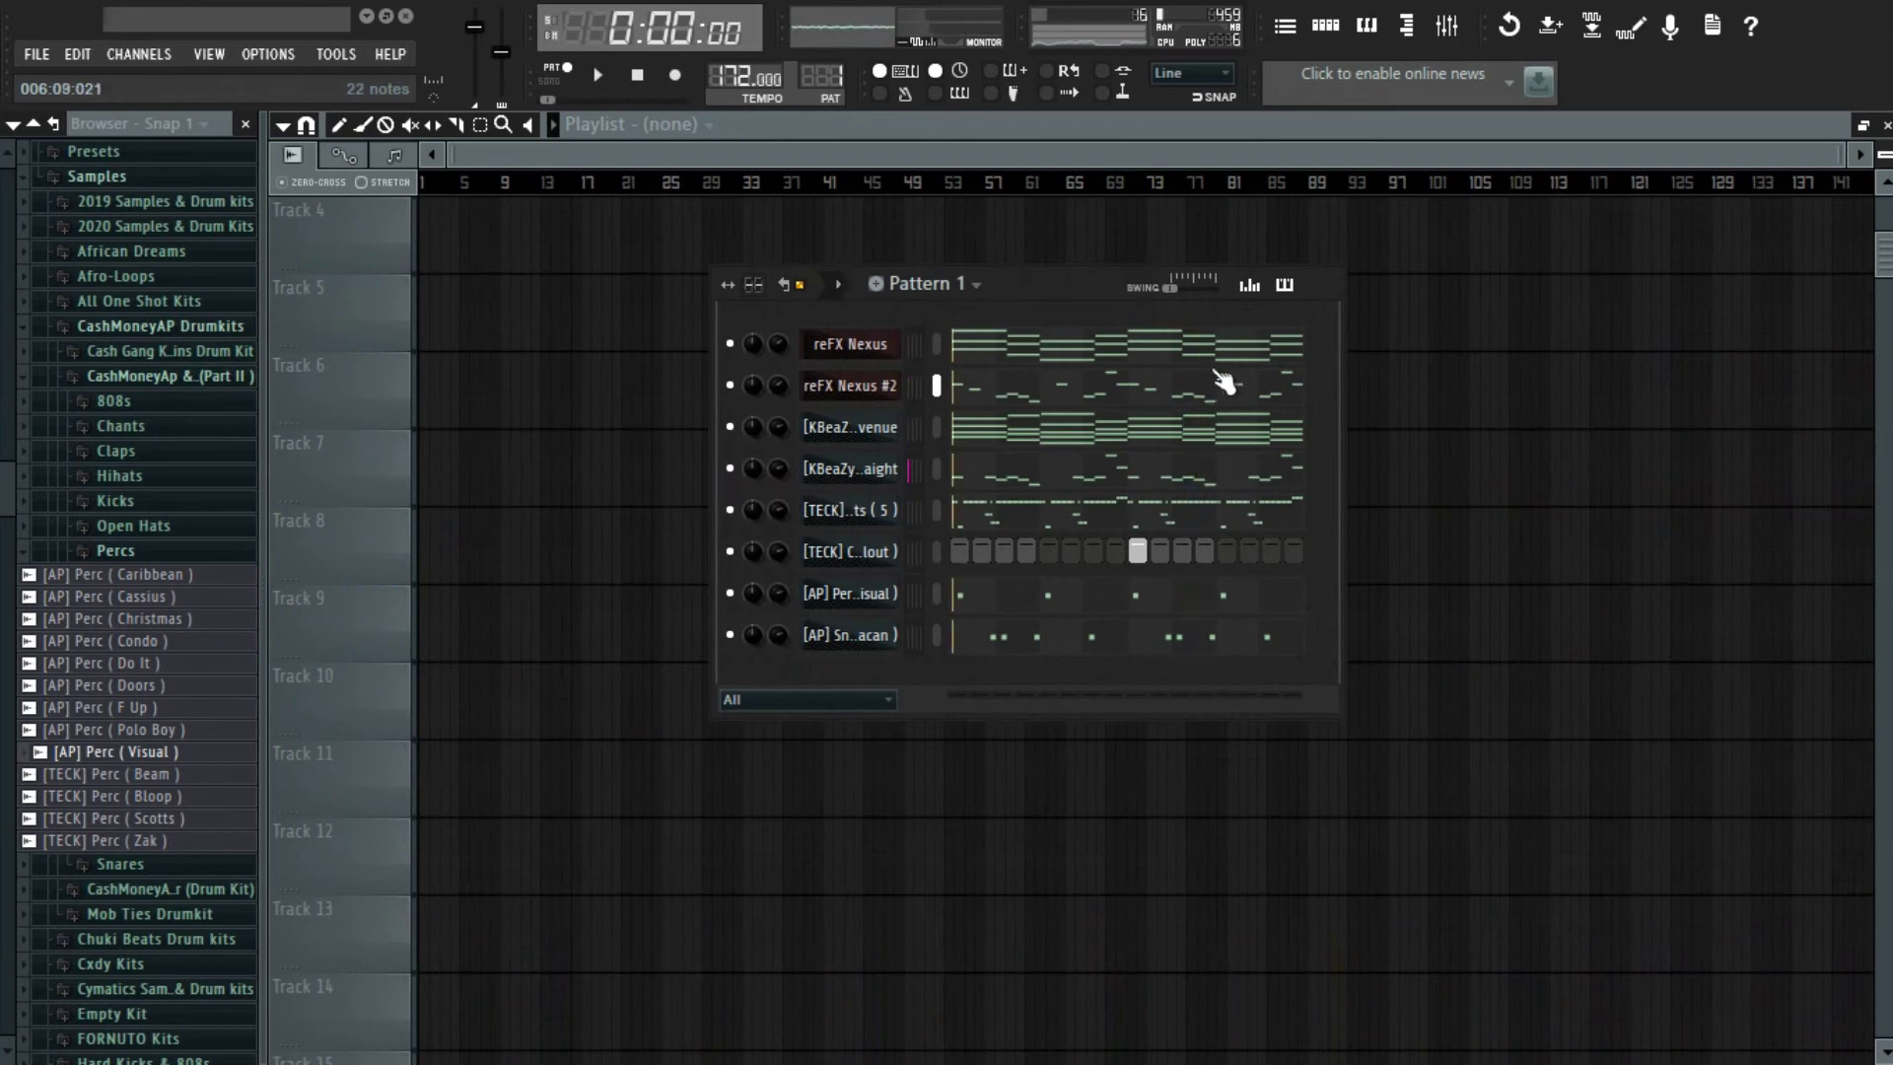
left_click(1215, 478)
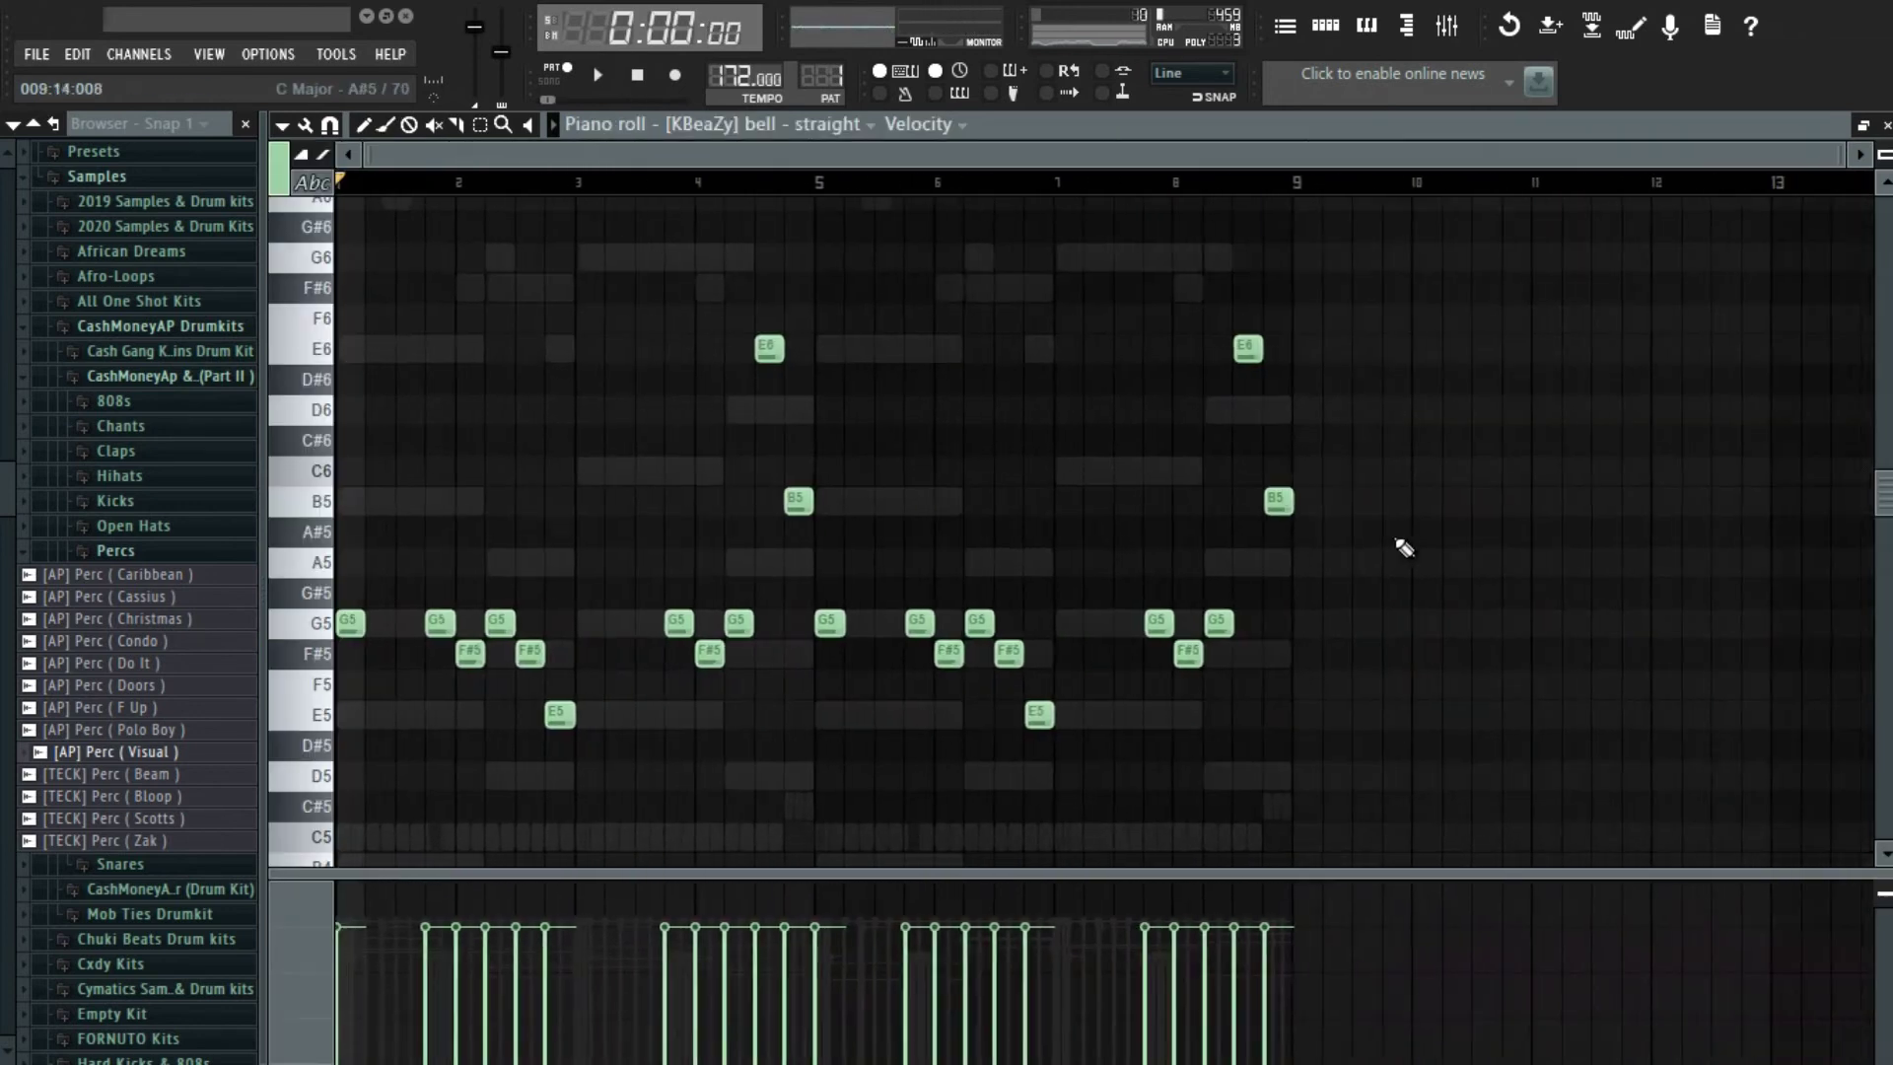
scroll(1402, 549, "up", 6, "ctrl")
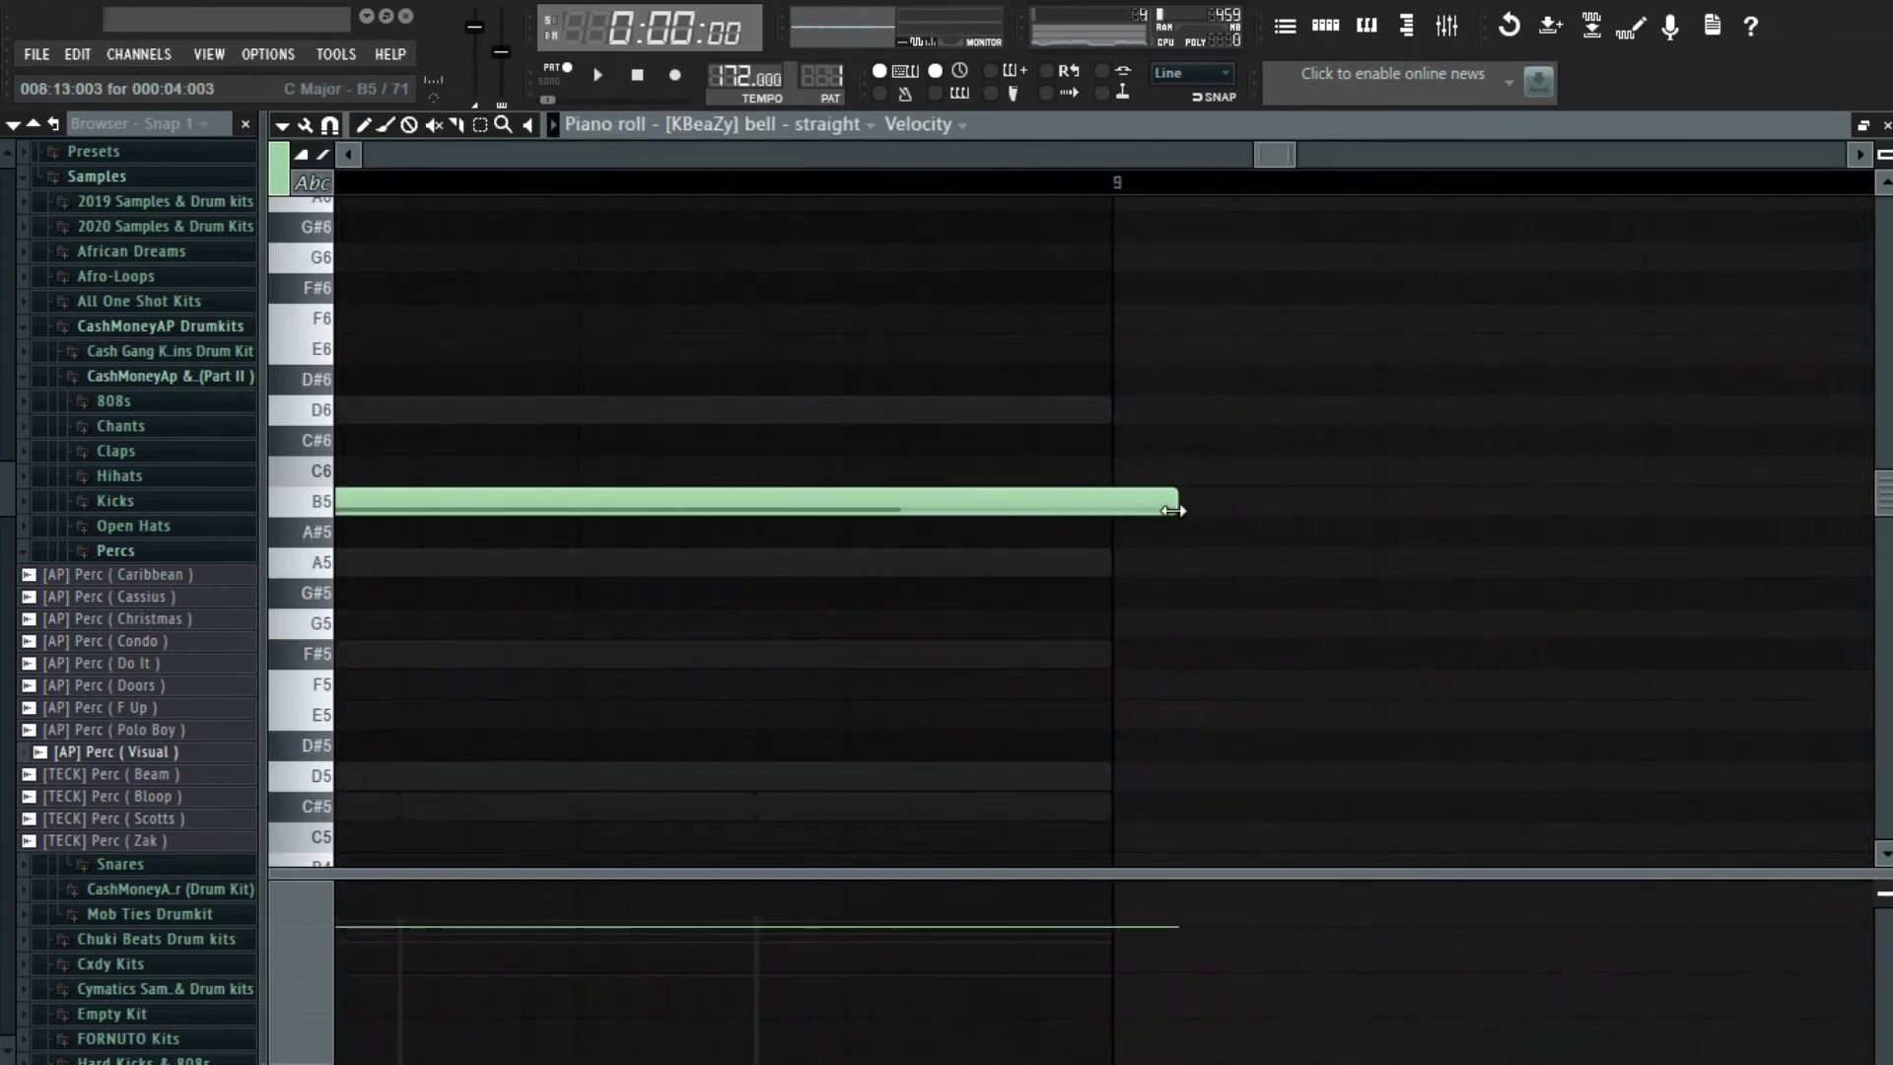
key("F7")
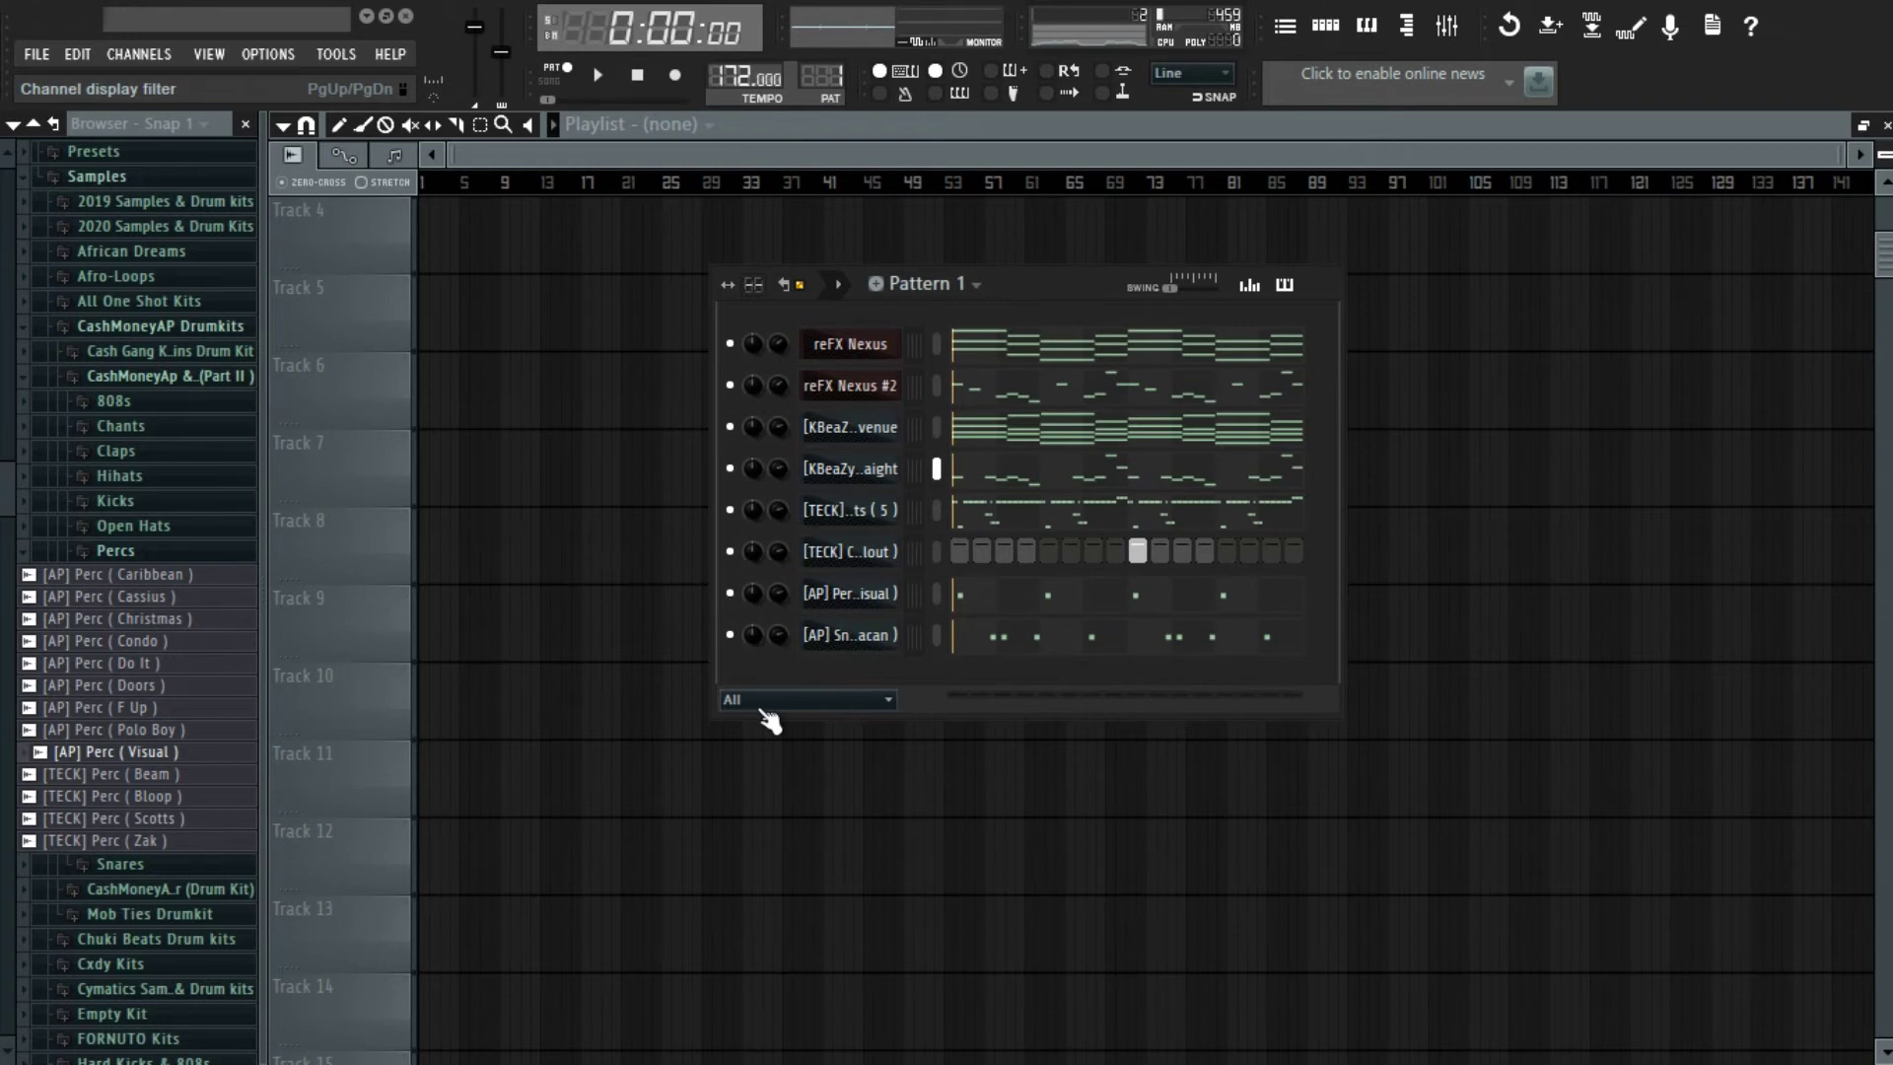
- Add Official Spinz808 from the Spinz 808 sample folder as a new channel, and collapse the folder
left_click(95, 404)
left_click(93, 399)
scroll(116, 564, "down", 10)
scroll(117, 564, "down", 1)
left_click(99, 639)
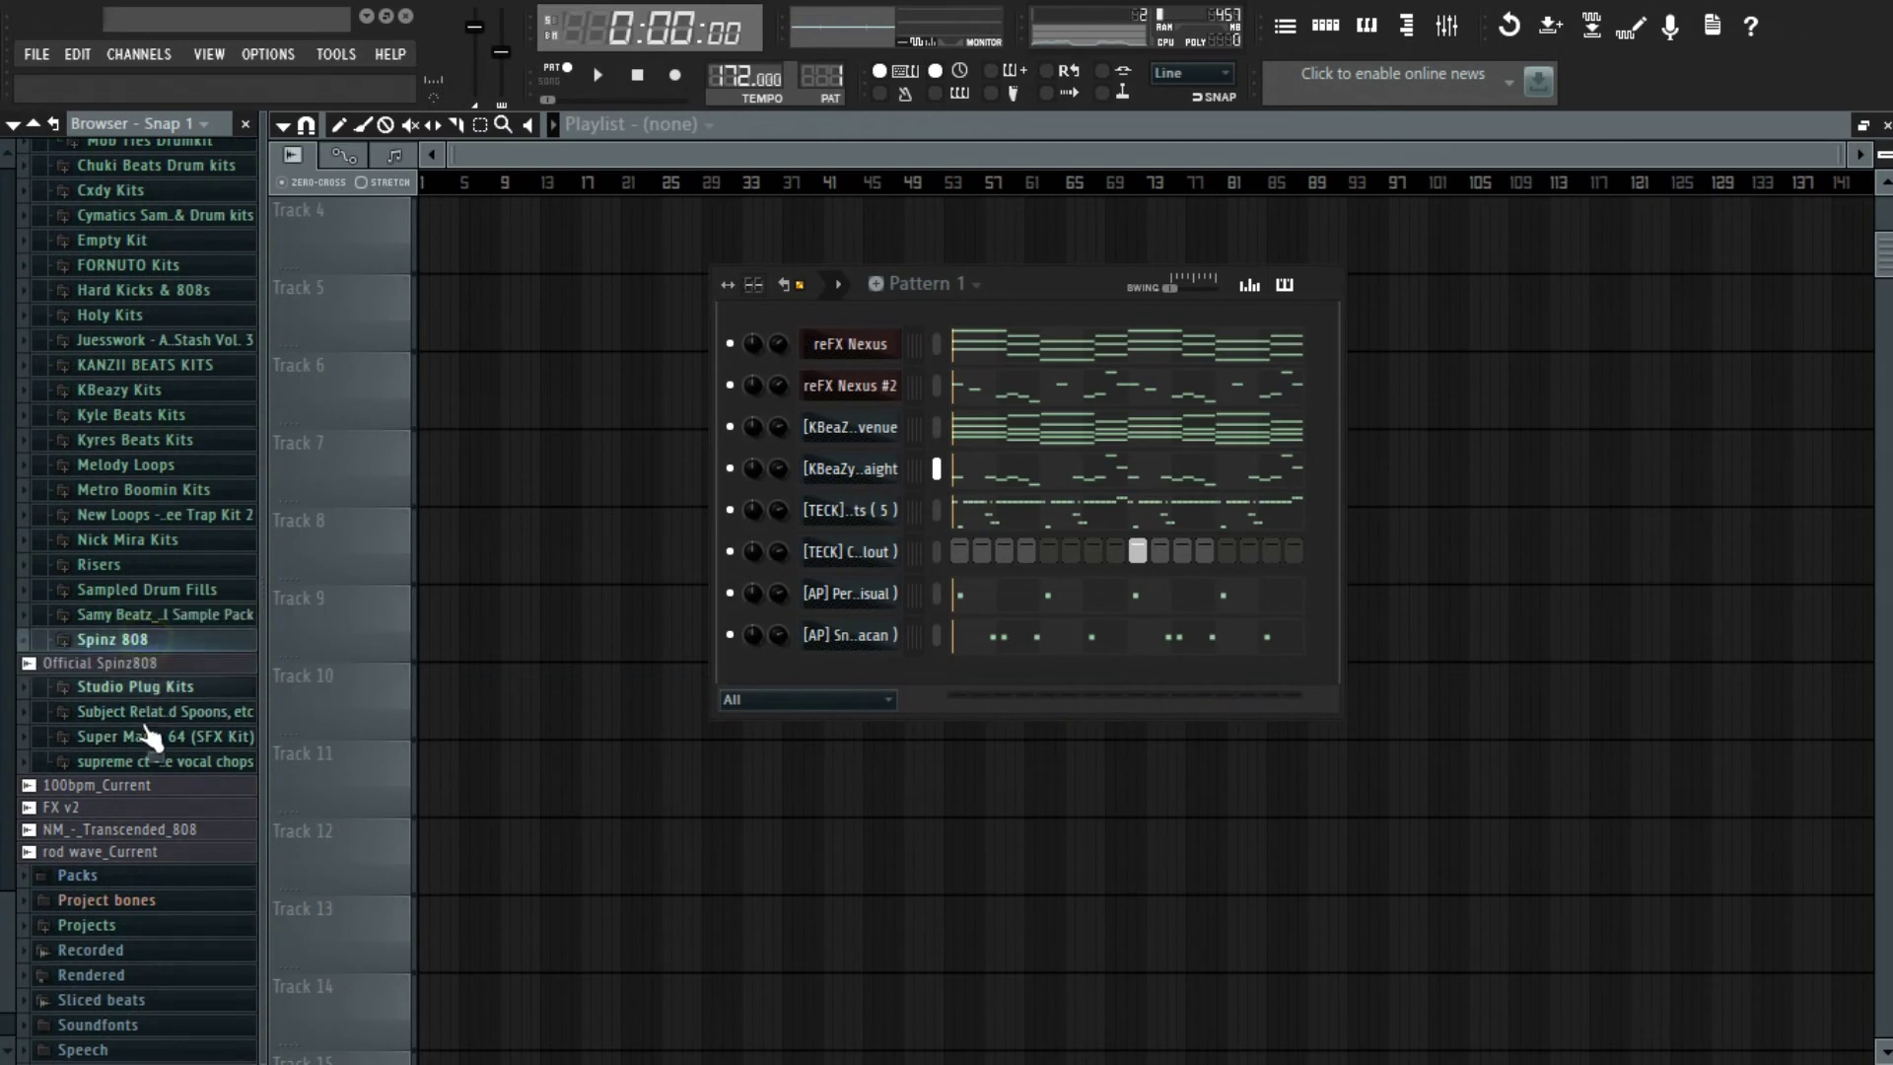
left_click_drag(202, 663, 862, 678)
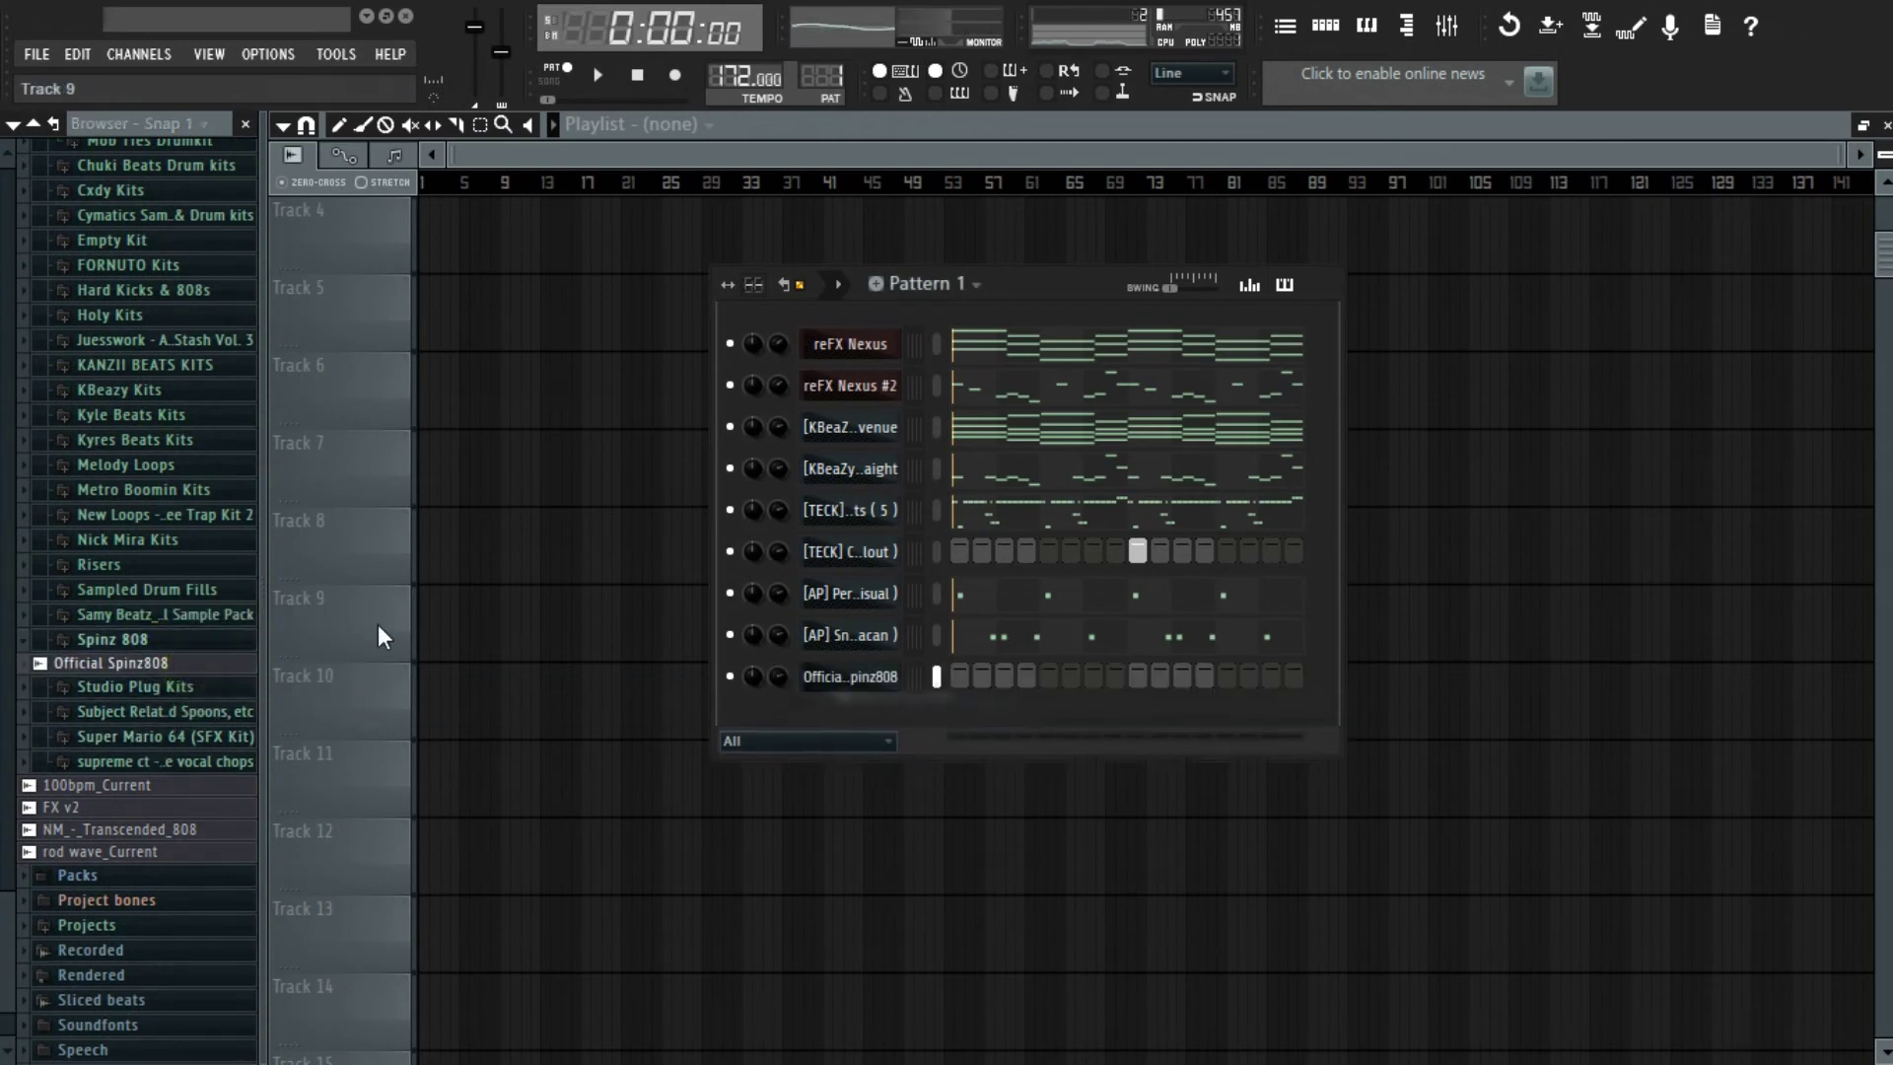
left_click(117, 640)
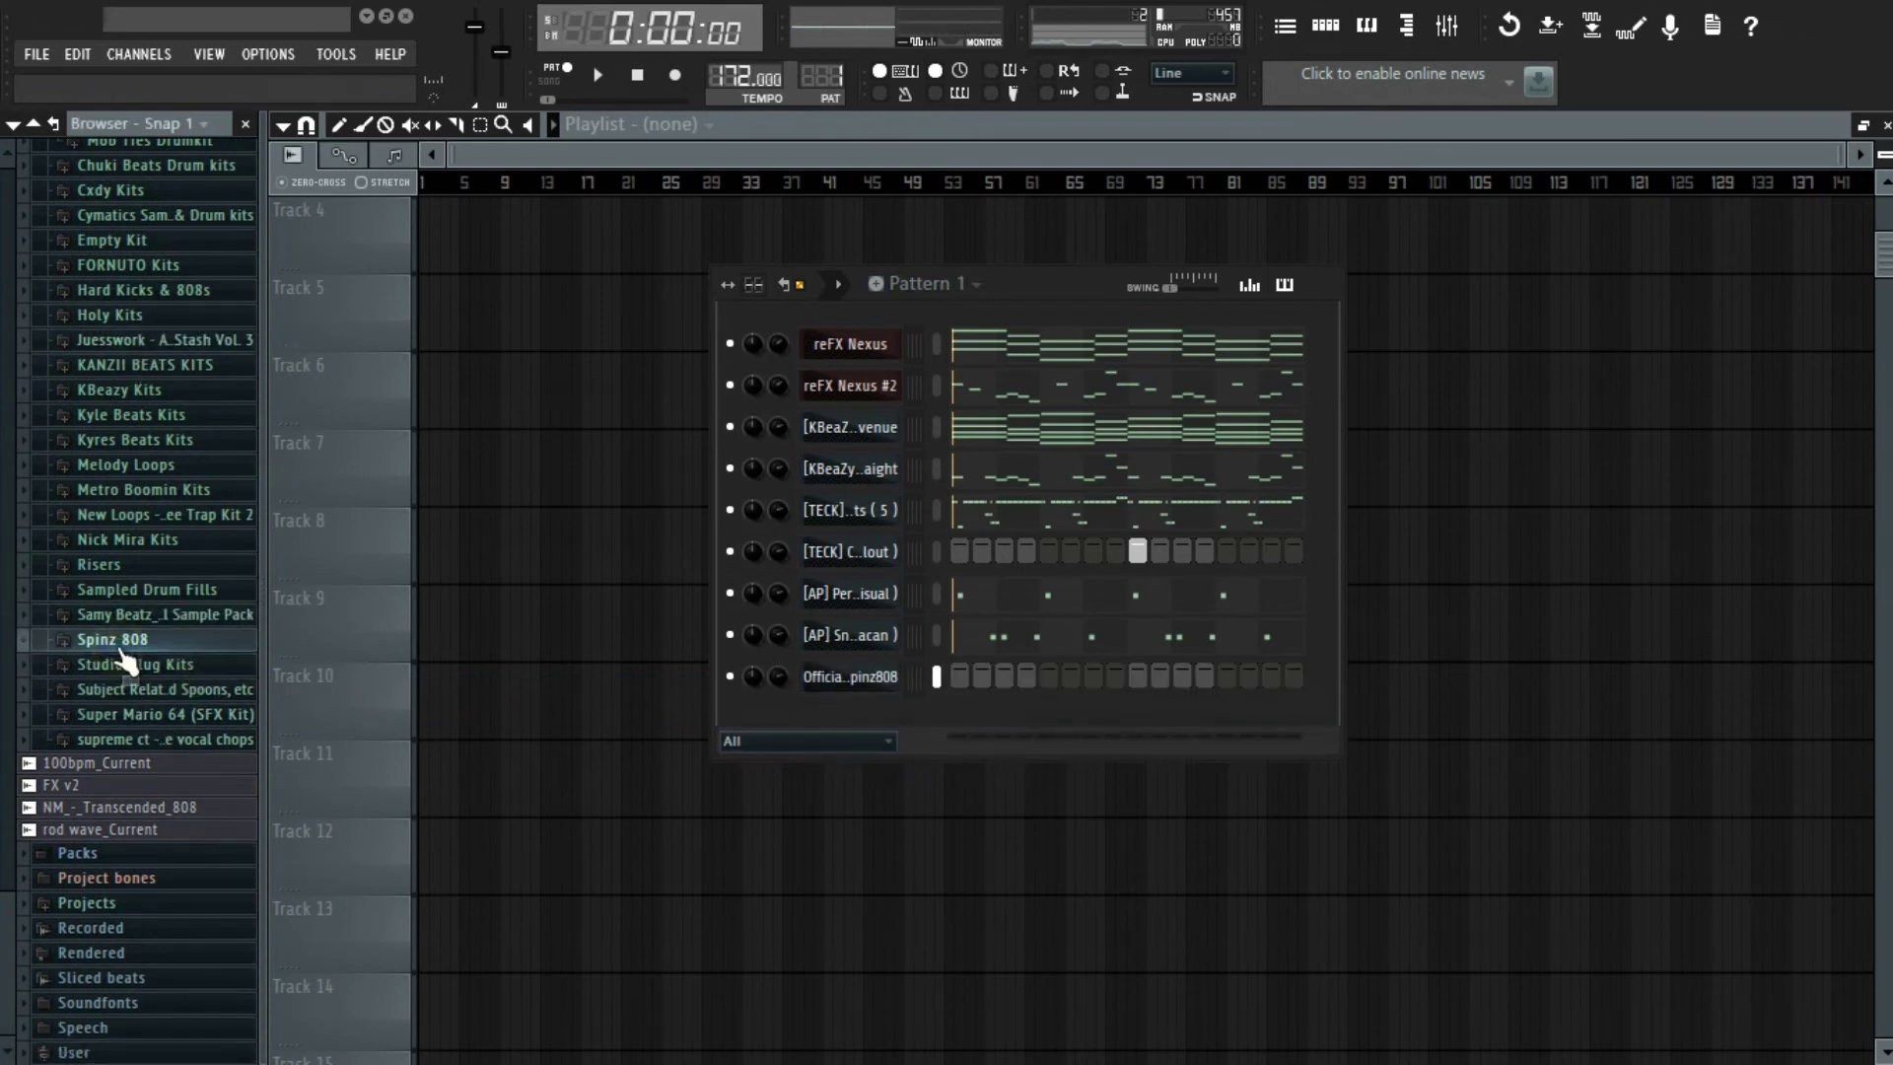
- Browse KANZII BEATS - SPICE DRUMKIT VOL 1 and add the KB - 23 Kick sample as a new channel
scroll(122, 651, "up", 10)
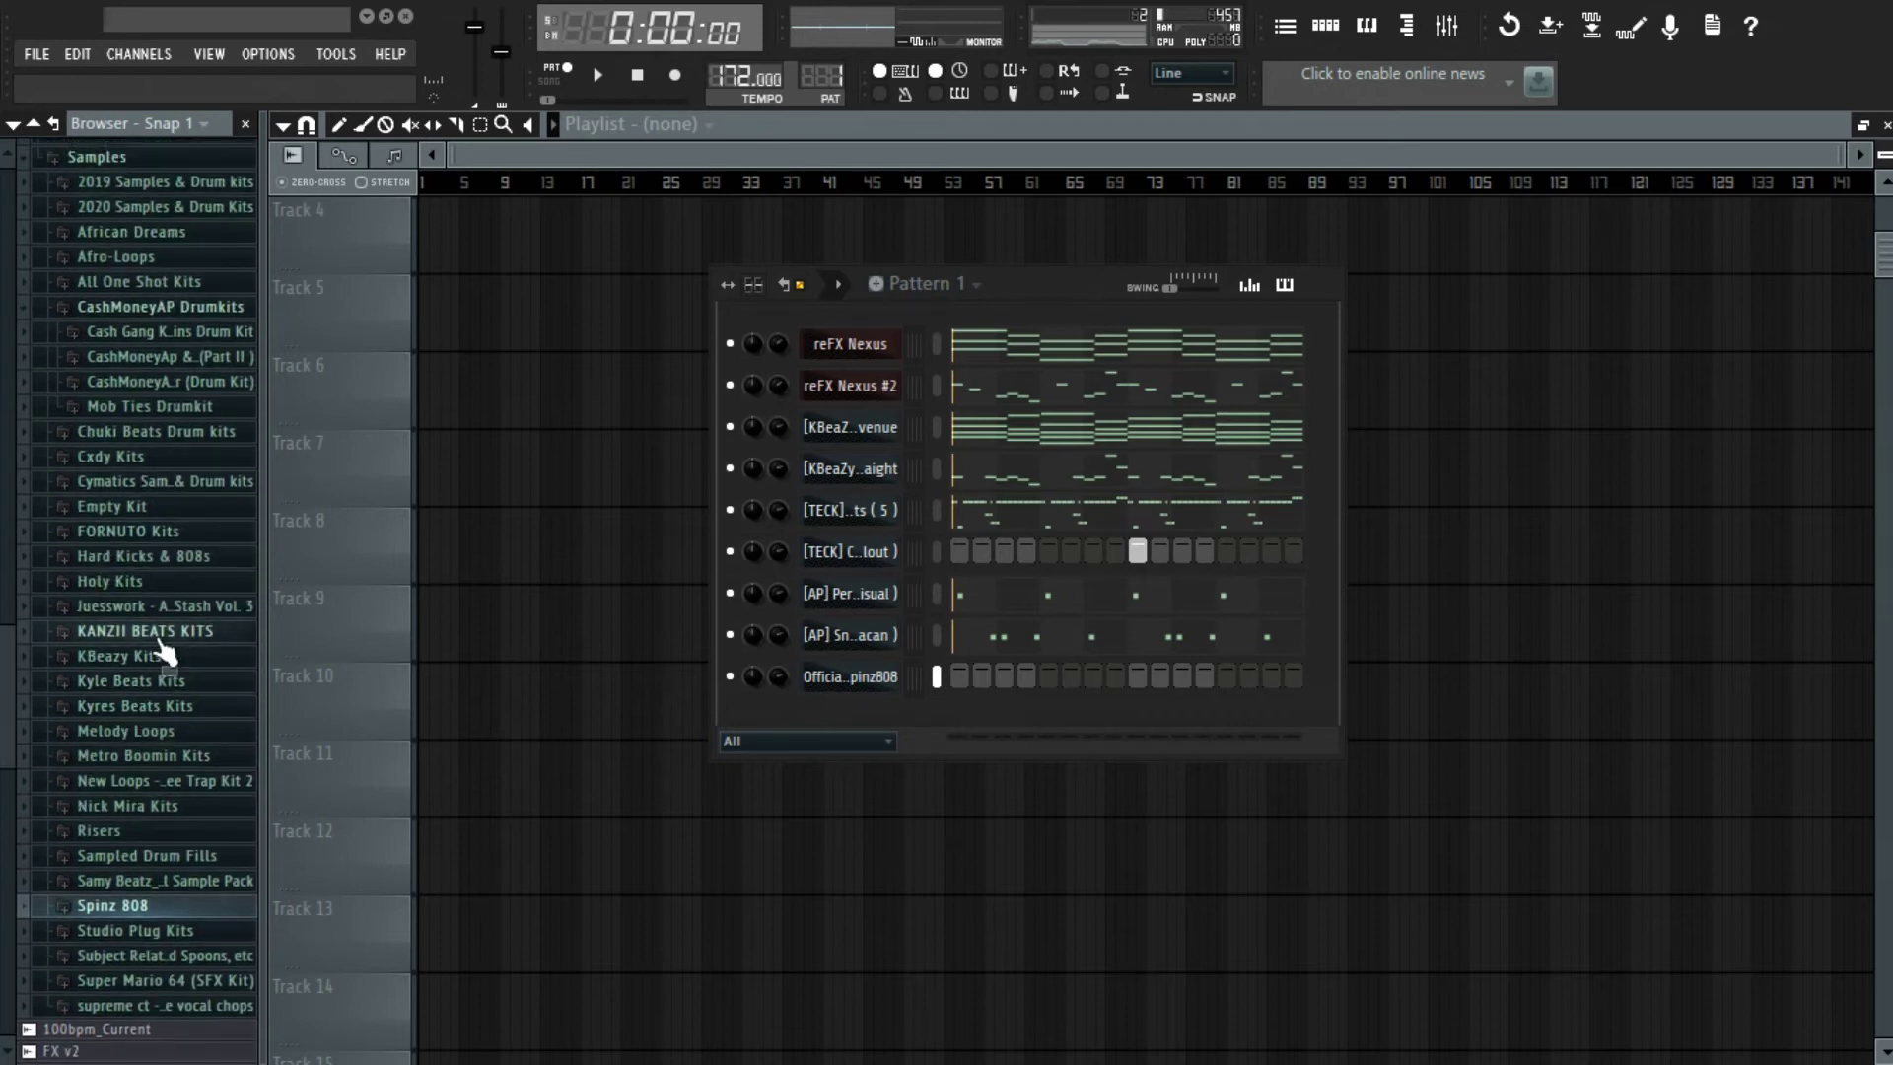
left_click(148, 632)
left_click(162, 681)
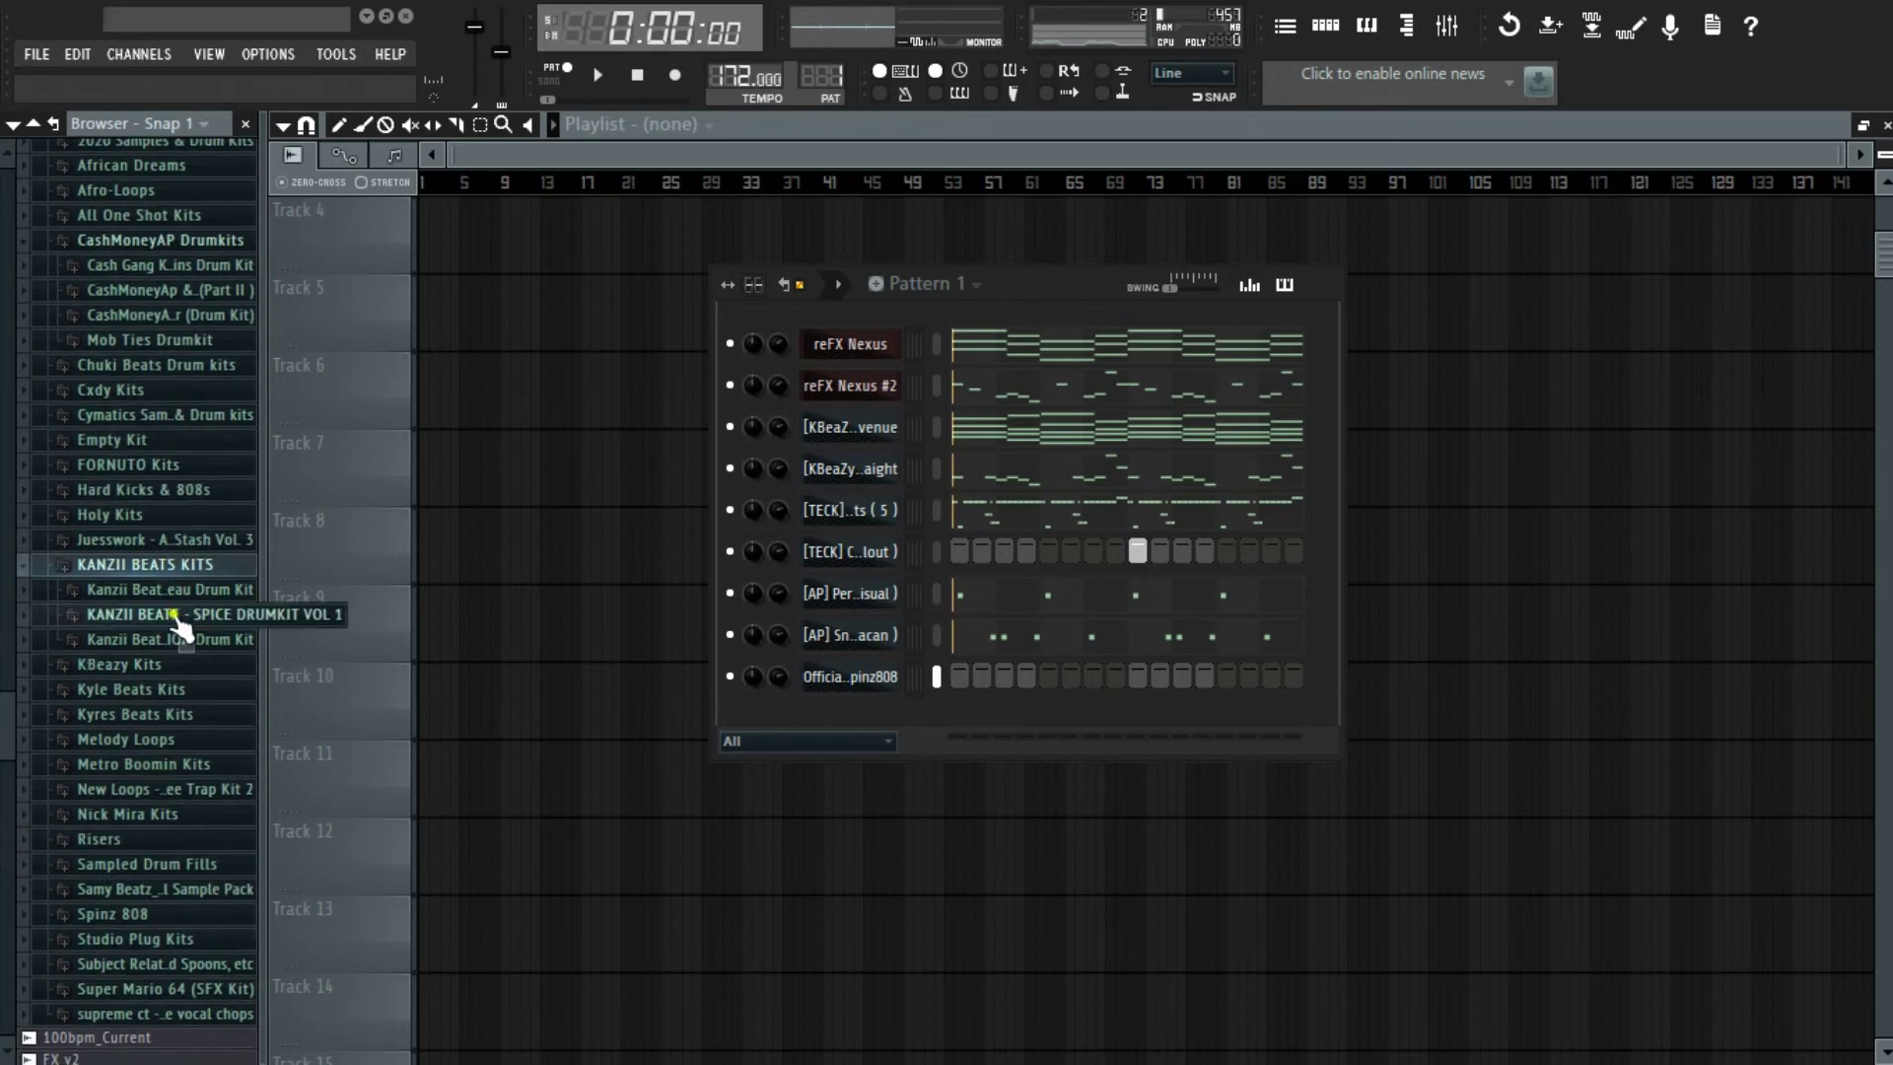
left_click(161, 648)
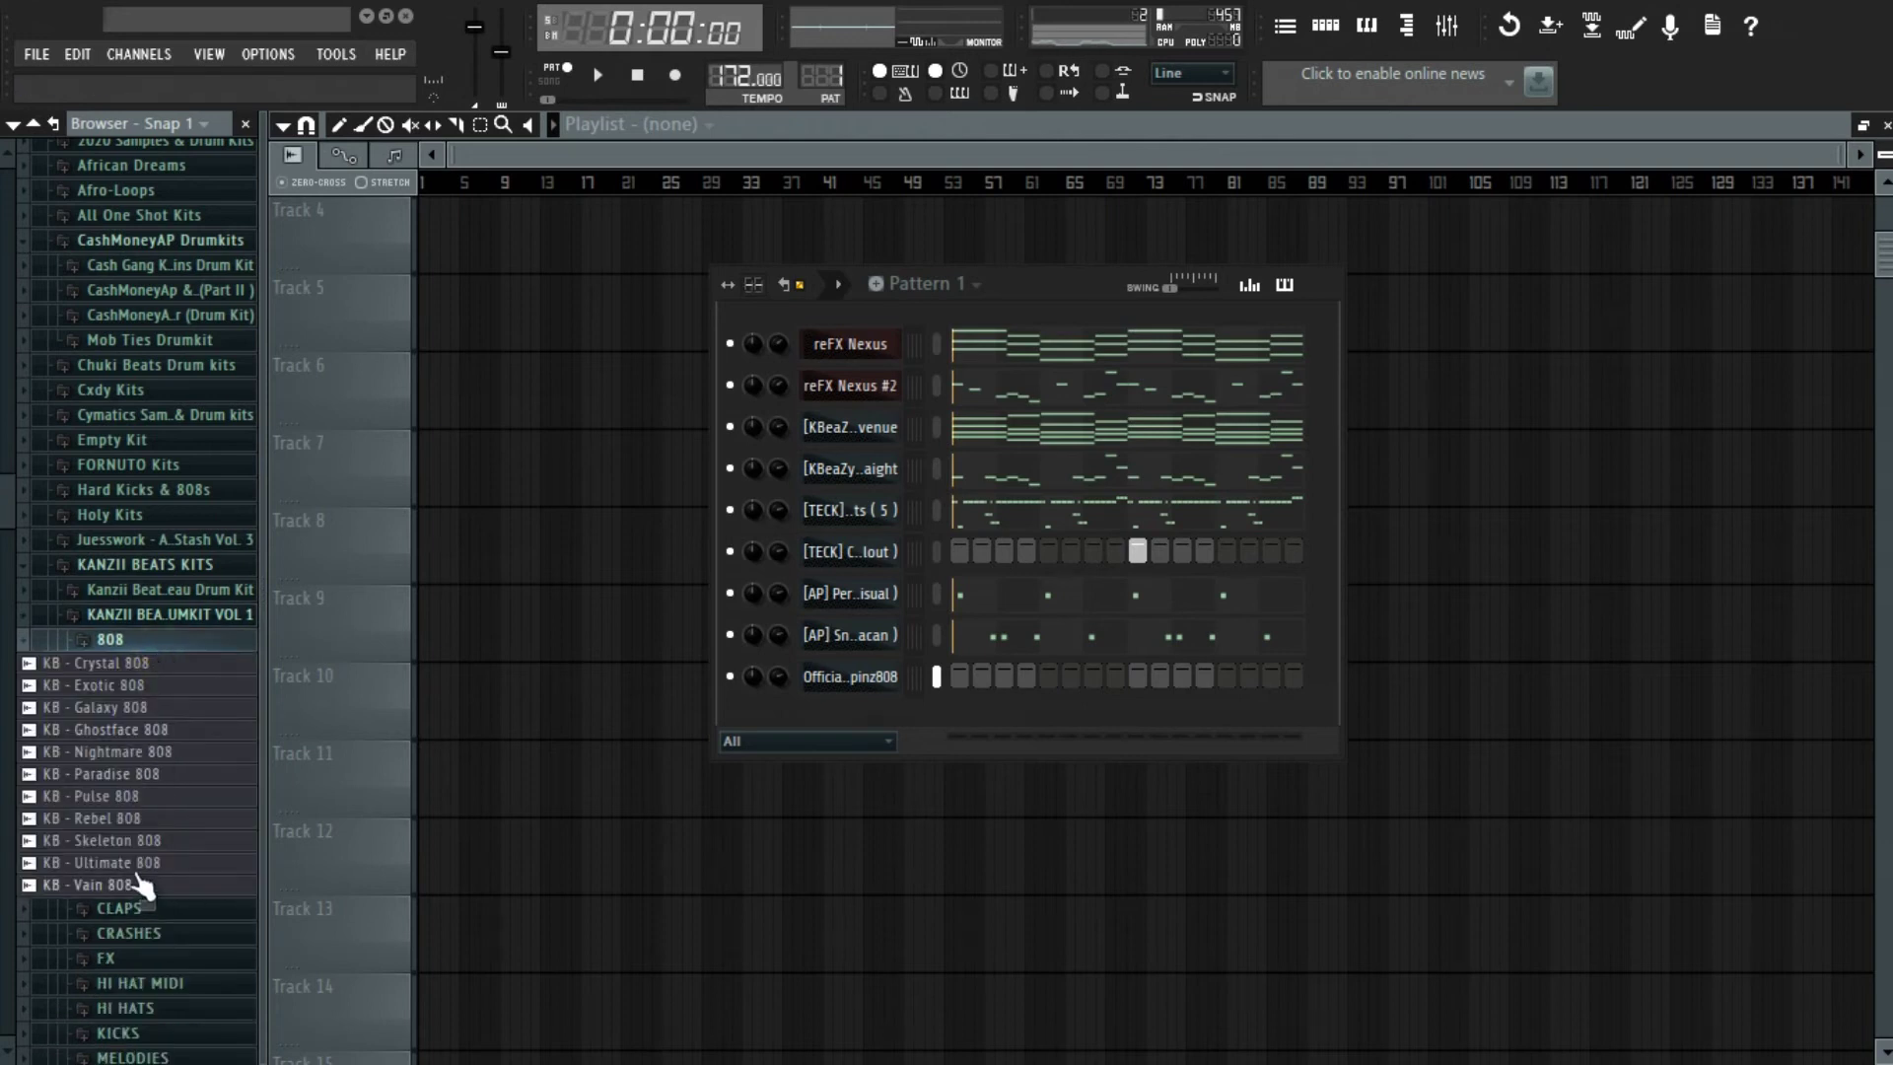
left_click(167, 643)
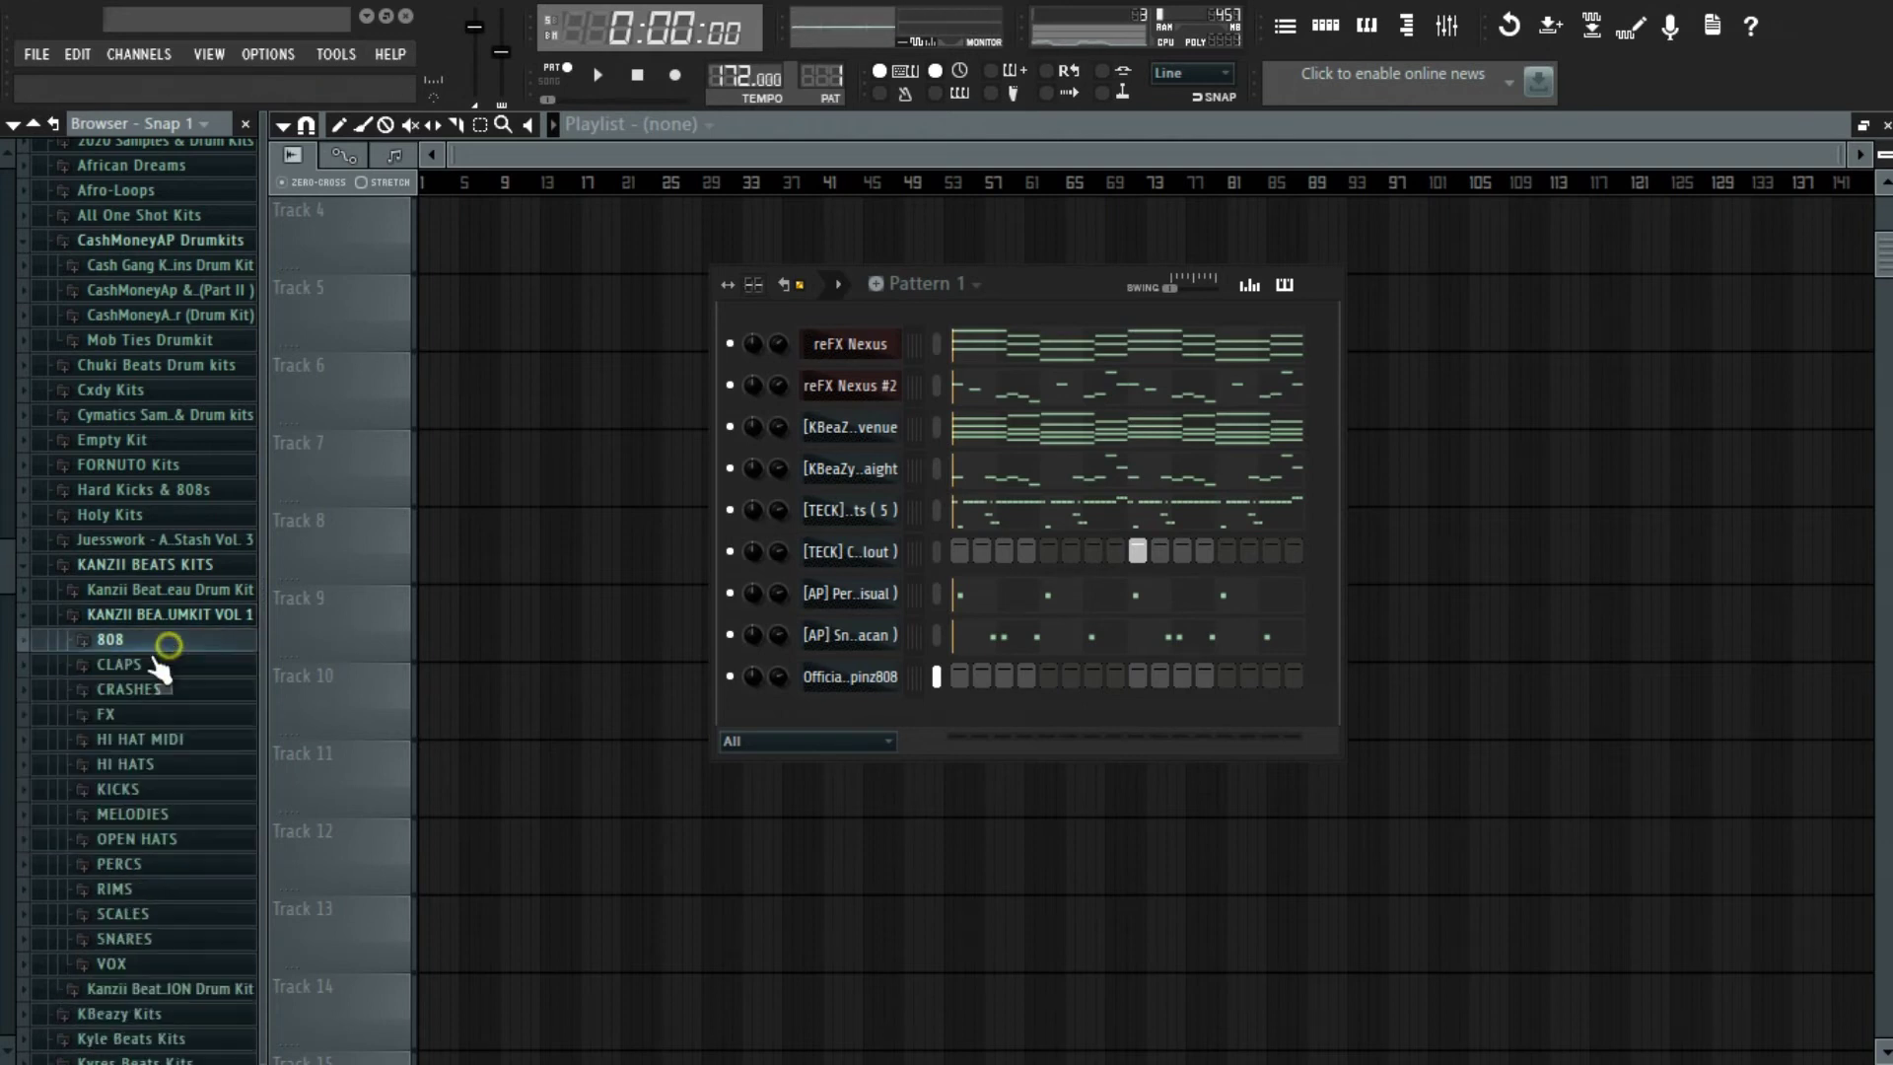
left_click(173, 791)
left_click(160, 764)
left_click_drag(715, 757, 801, 714)
left_click(129, 748)
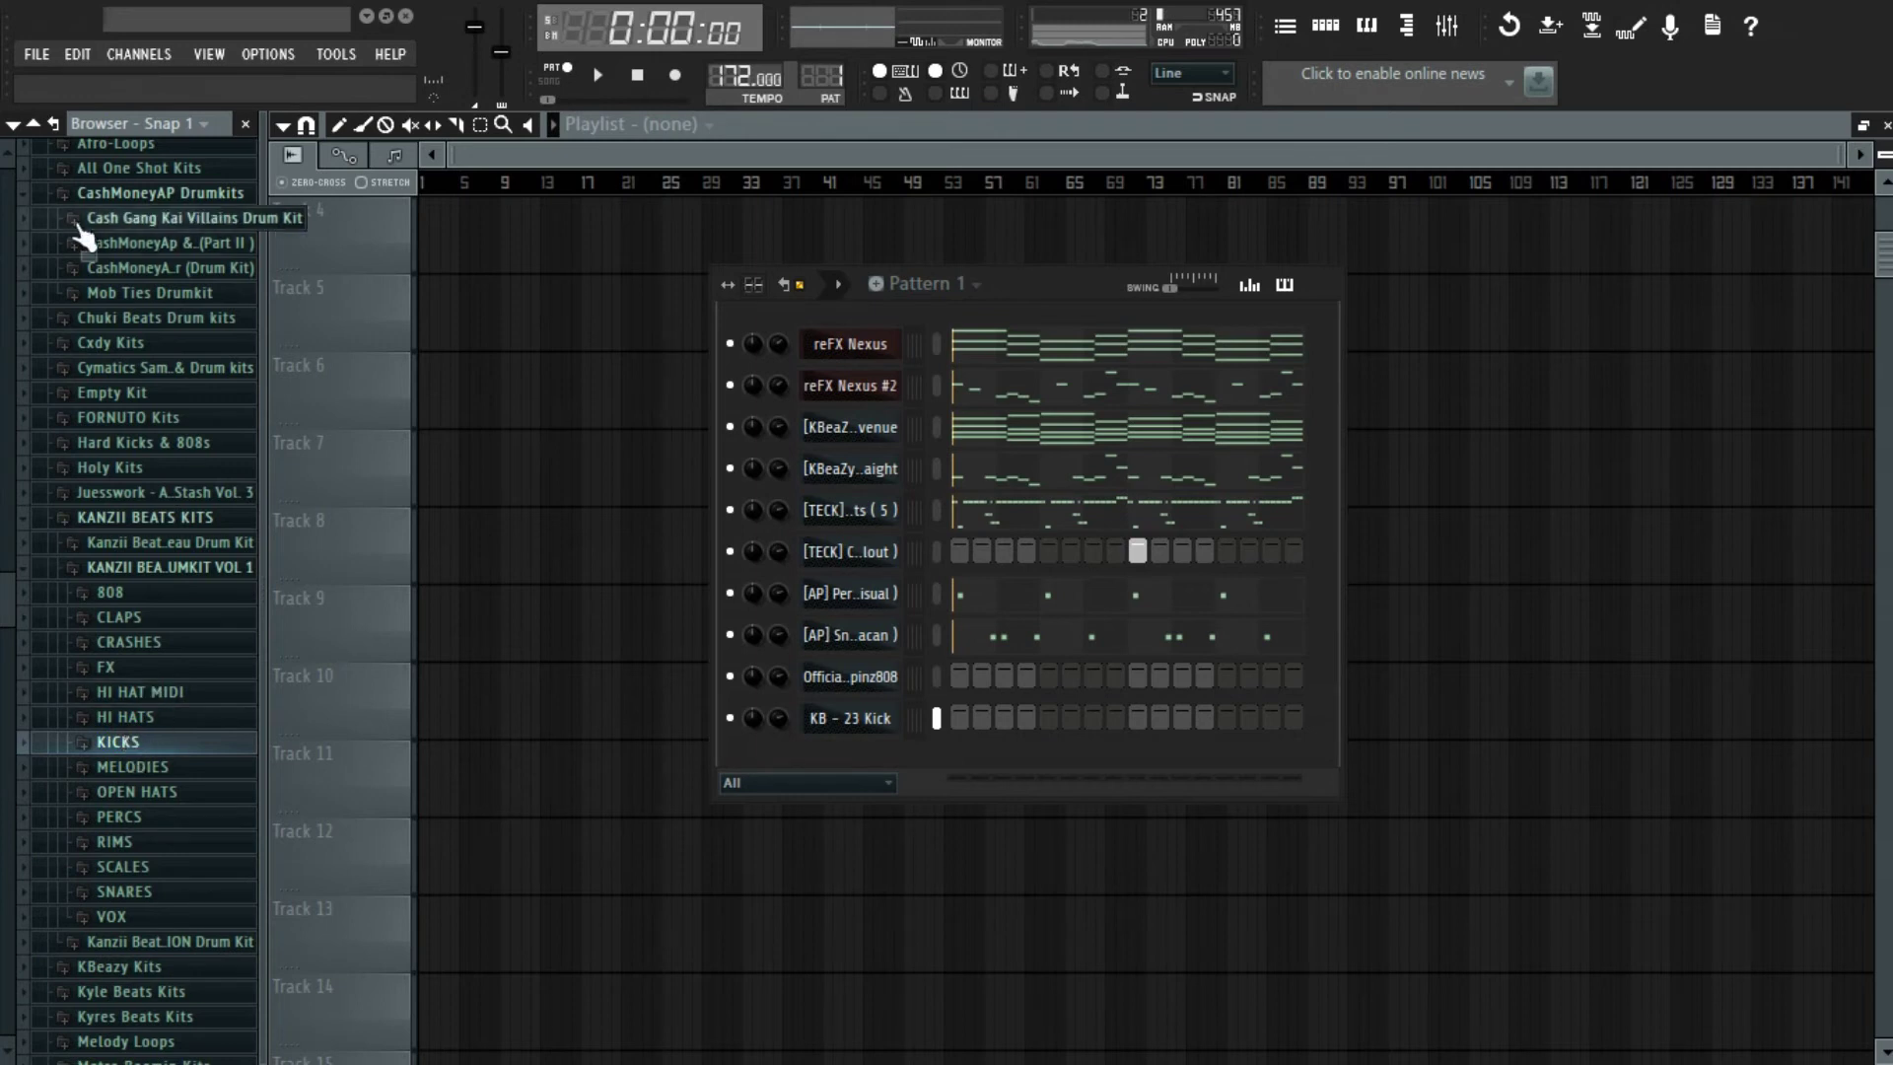
- Add Wick Open Hat! from the open hats of the Cash Gang Kai Villains Drum Kit as a new channel
left_click(118, 219)
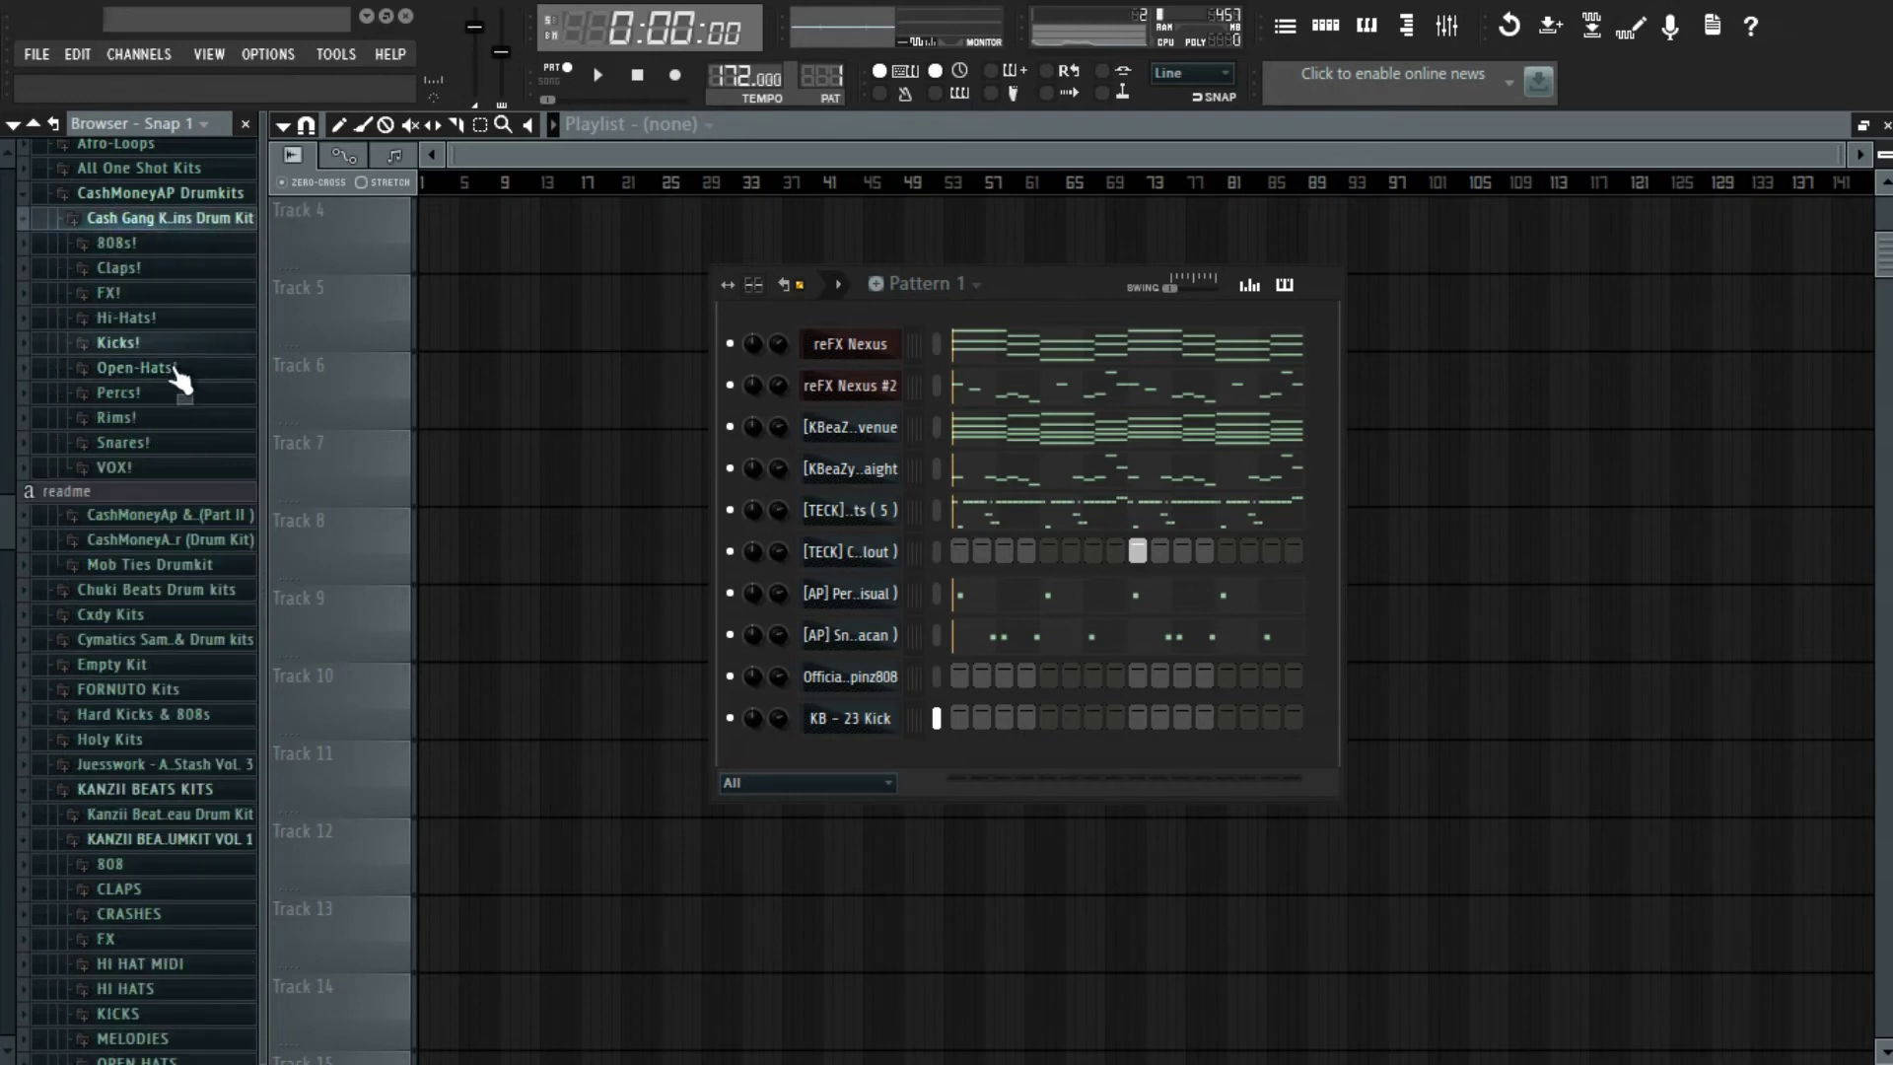
left_click(138, 368)
left_click(169, 503)
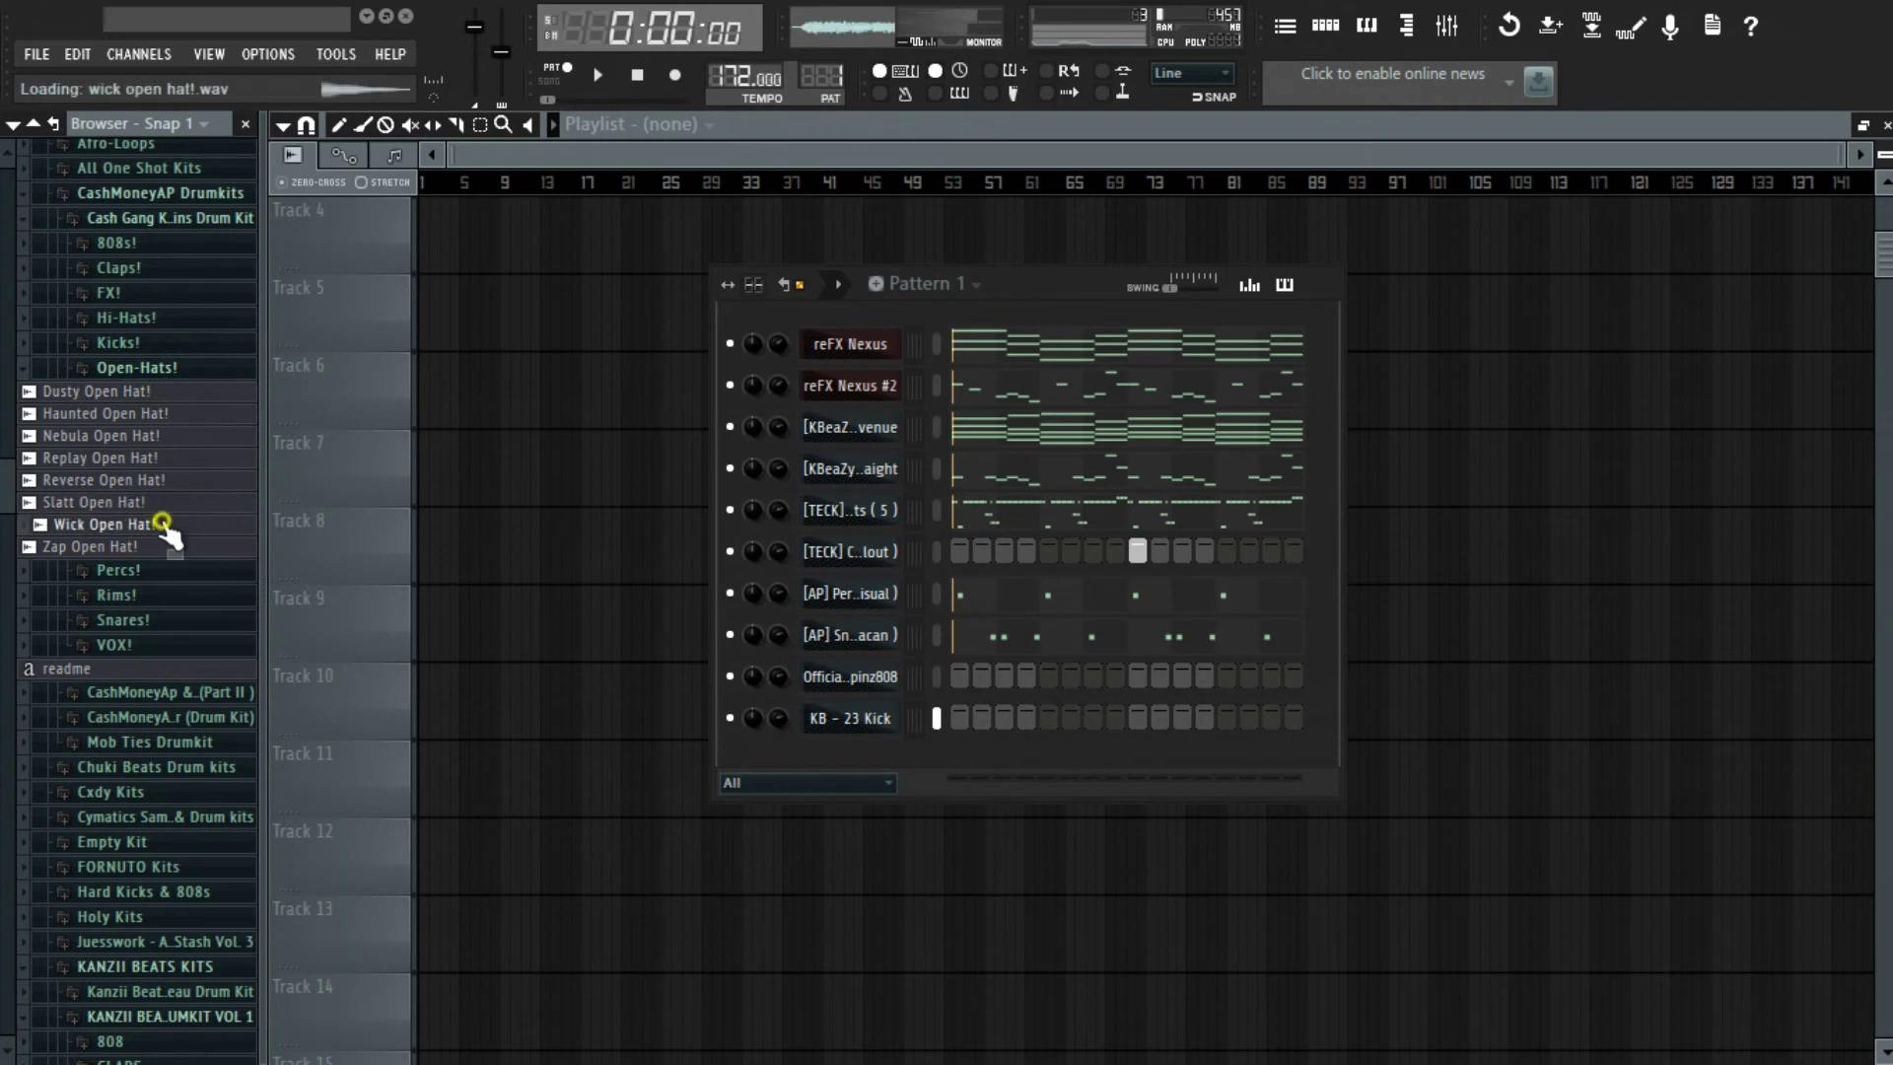
left_click_drag(871, 766, 871, 763)
- Open the Wick Open Hat! channel in the piano roll, play the pattern and add a one-beat C5 note on step 5 of bar 1
right_click(869, 761)
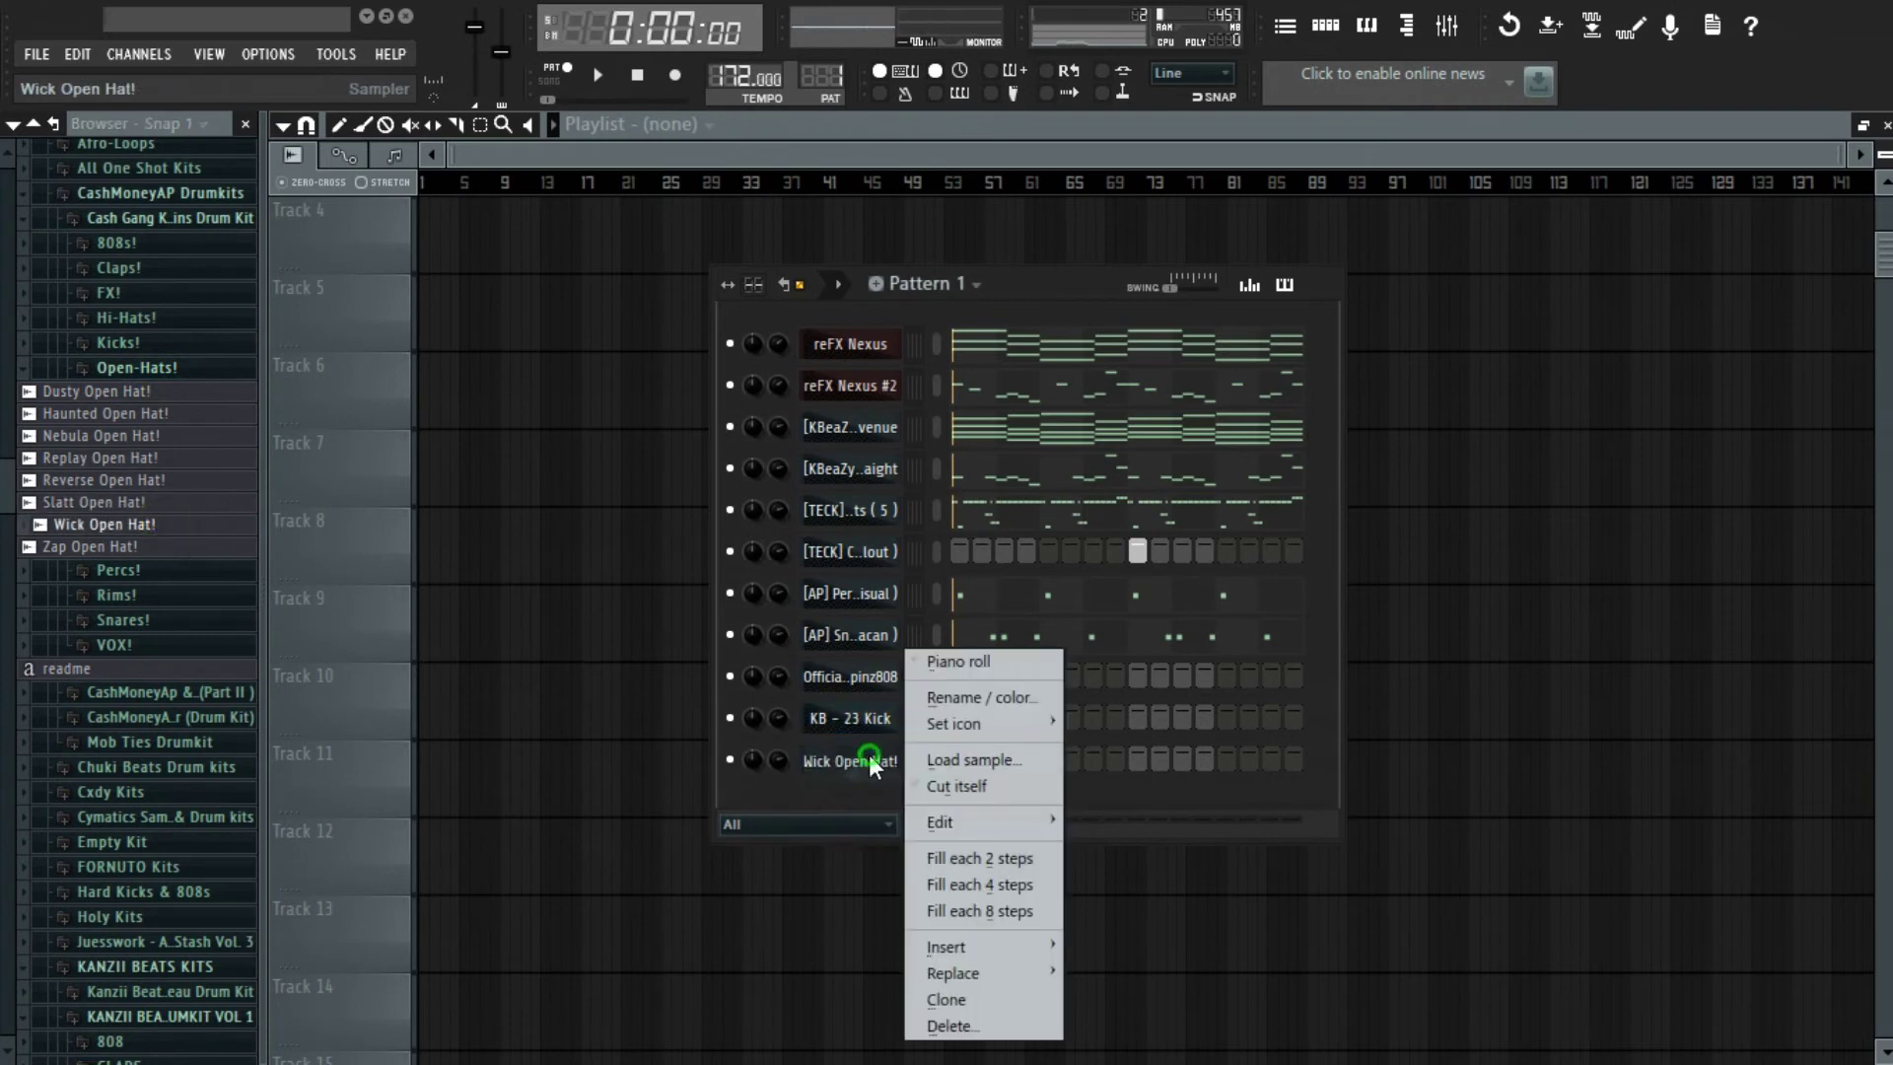
left_click(963, 664)
key("space")
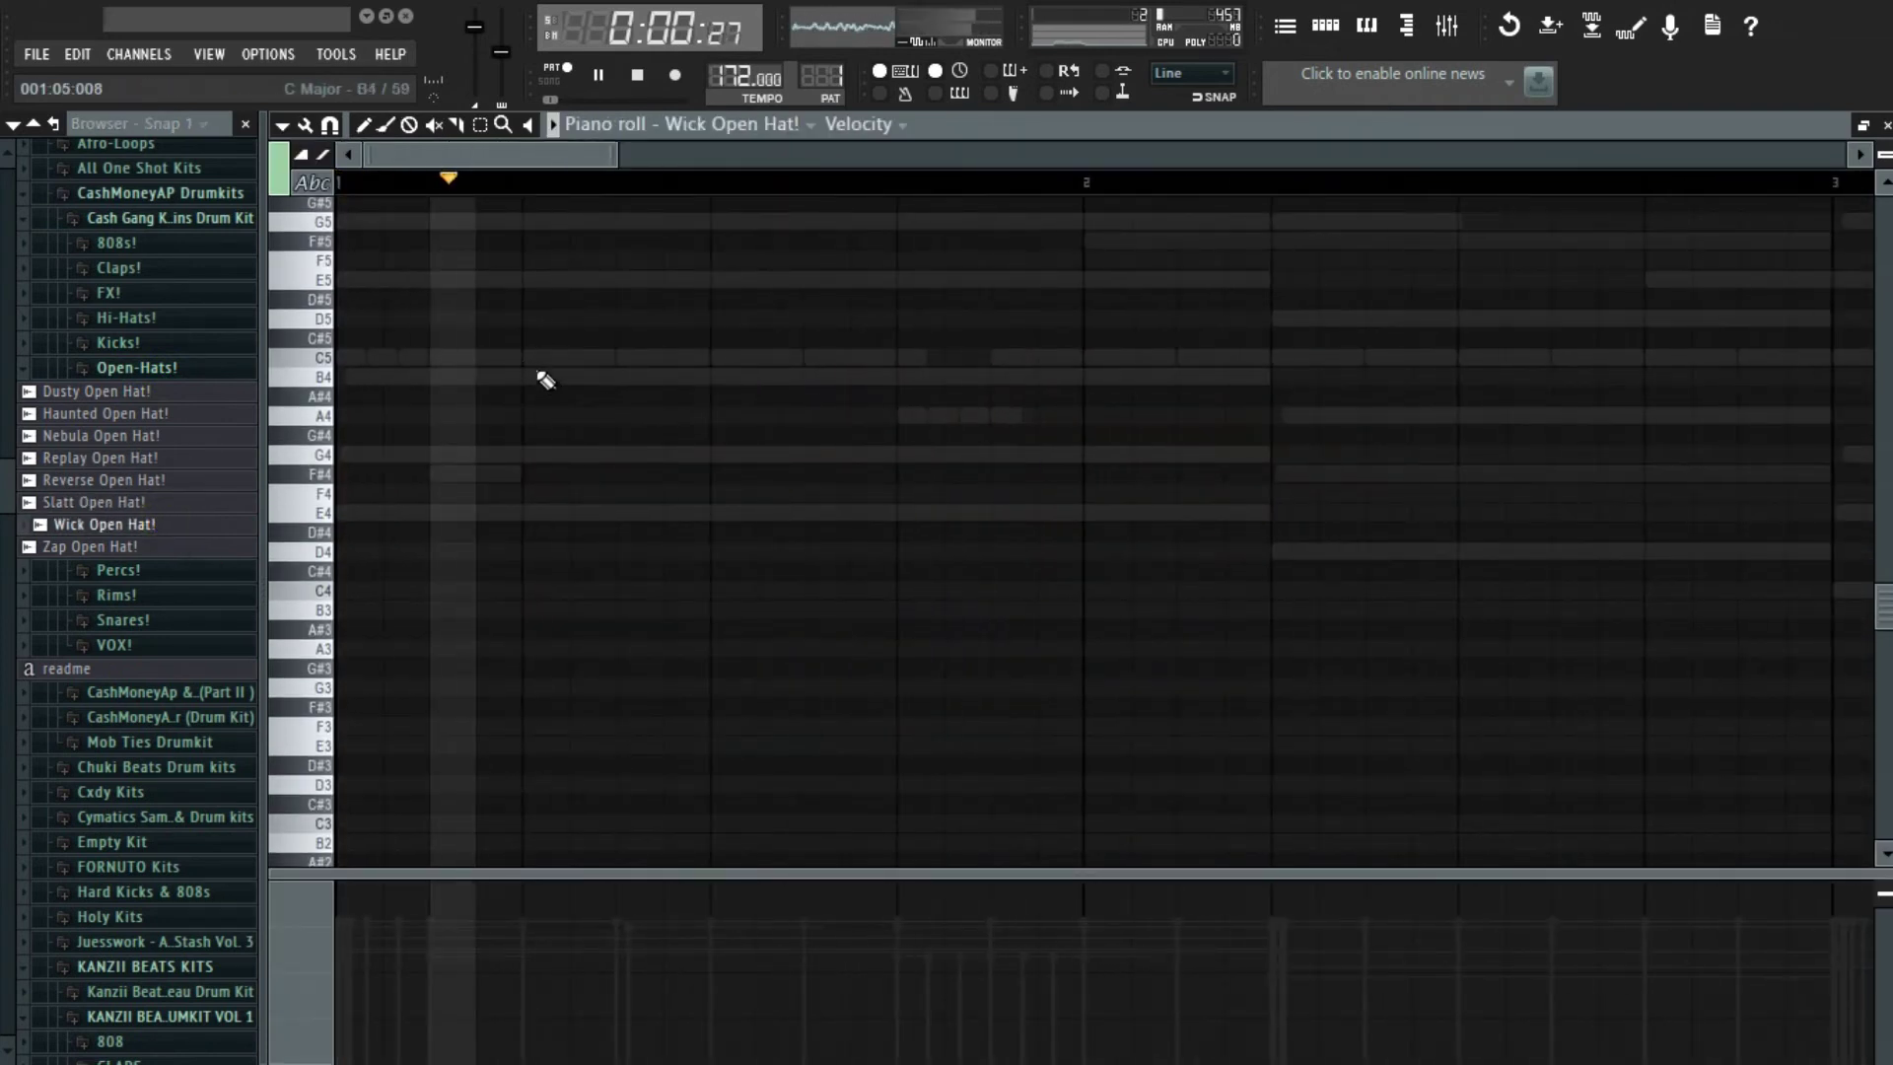
left_click(550, 356)
scroll(596, 385, "down", 5)
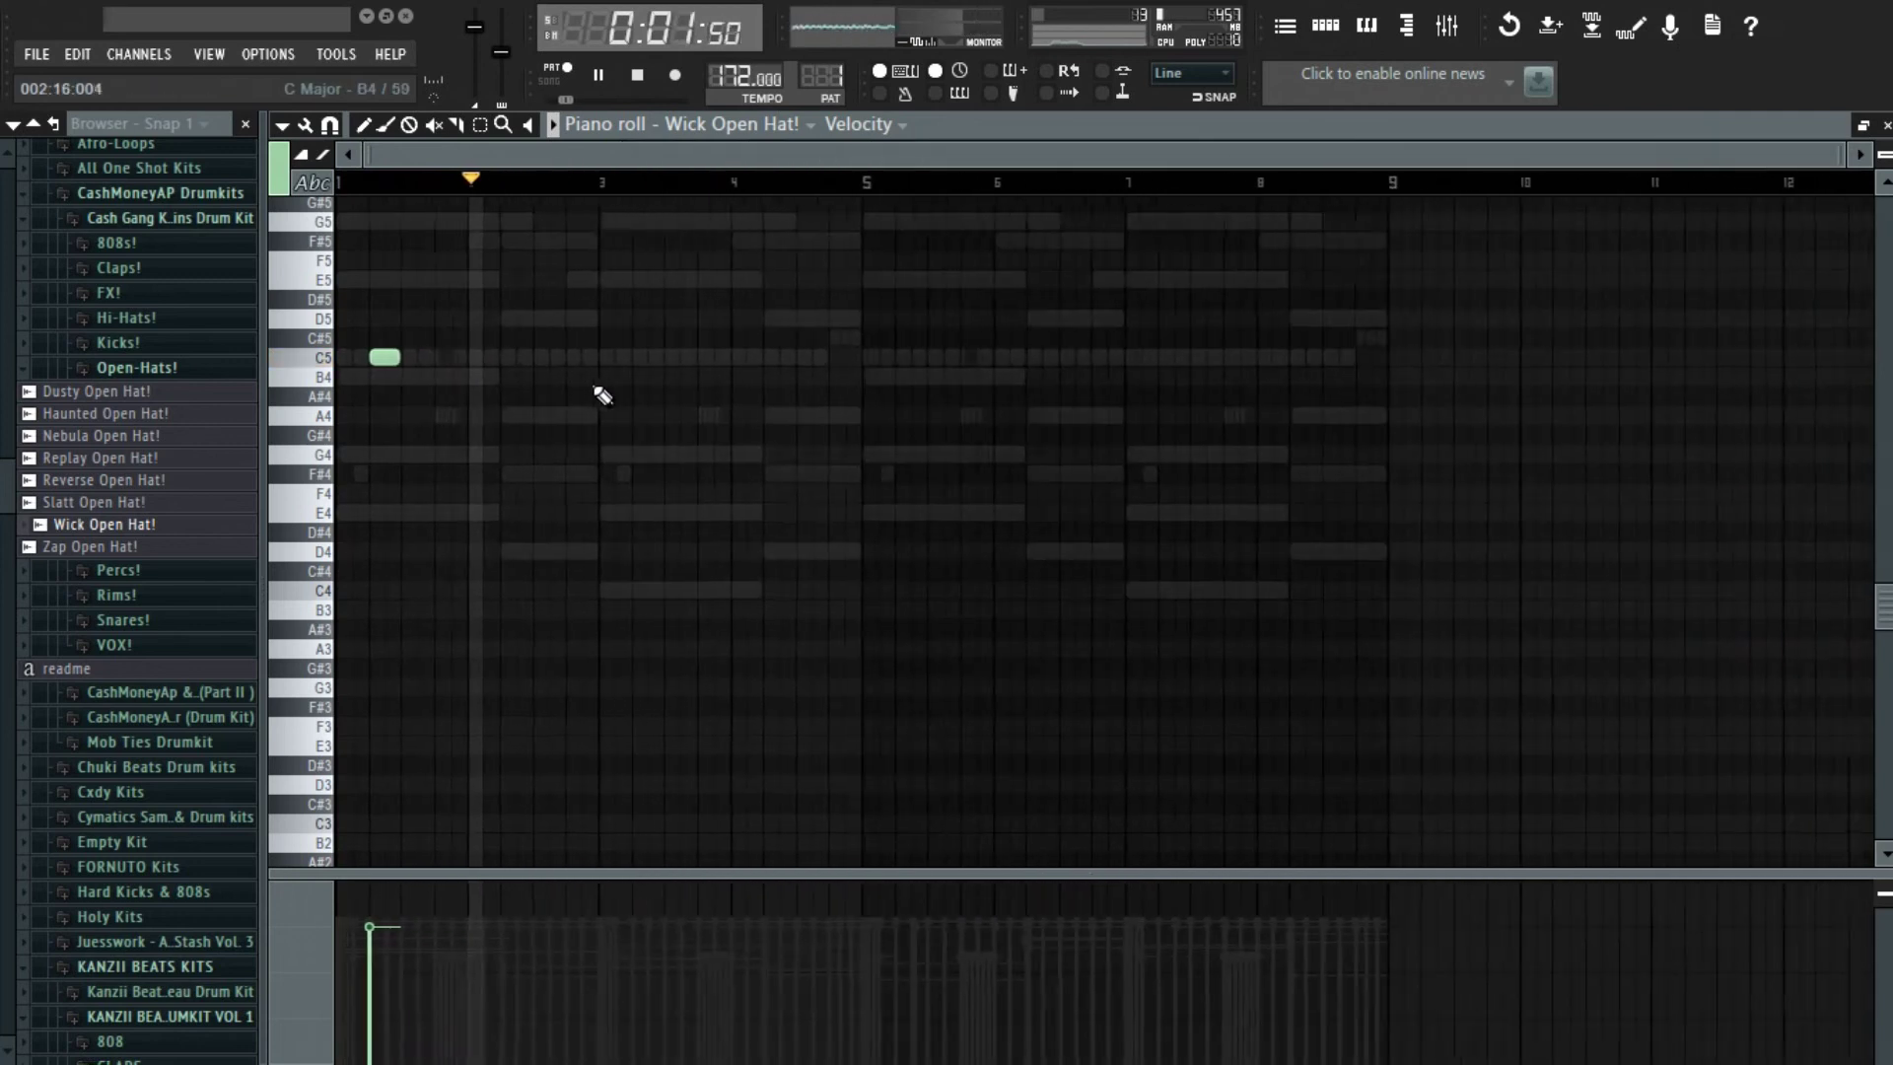
- Add a C5 open hat note on step 5 of bar 4, and duplicate the four-bar open hat sequence into bars 5 to 8
left_click(759, 358)
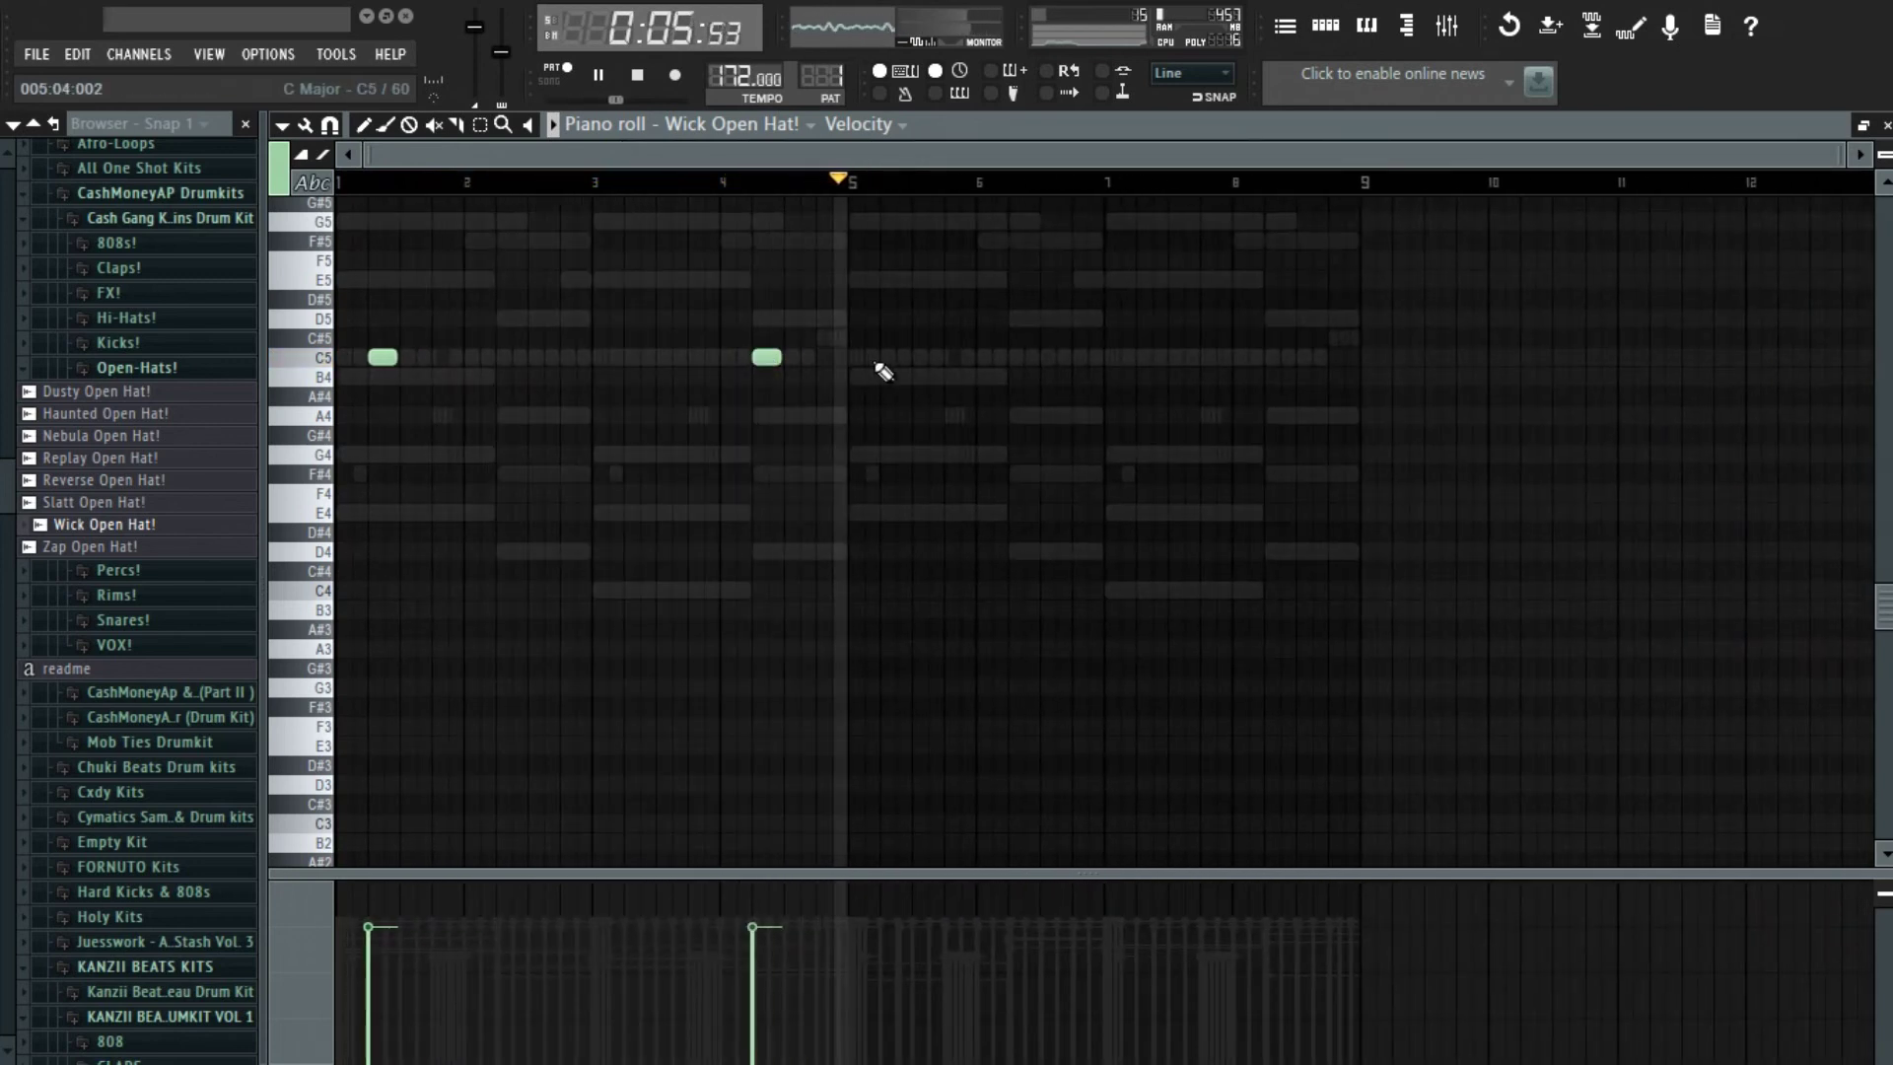
key("space")
key("ctrl+a")
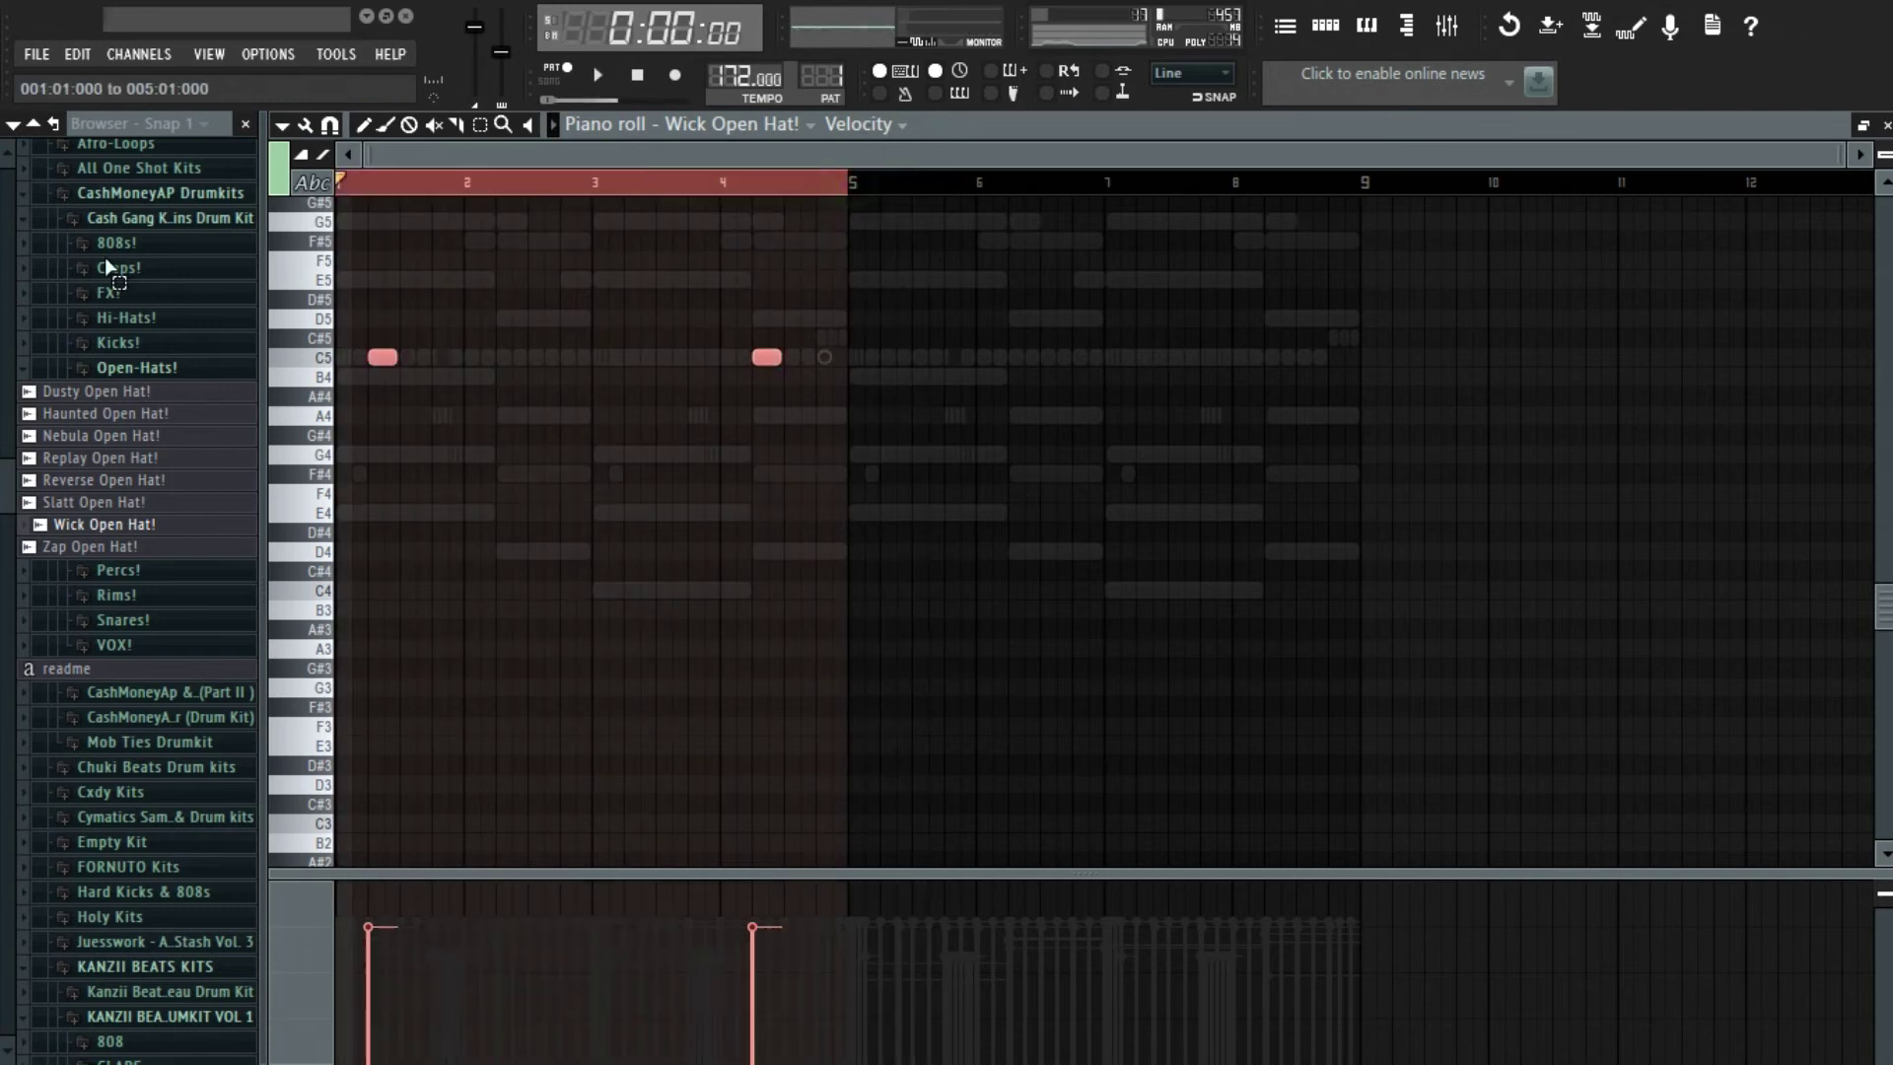
key("ctrl+b")
key("ctrl+d")
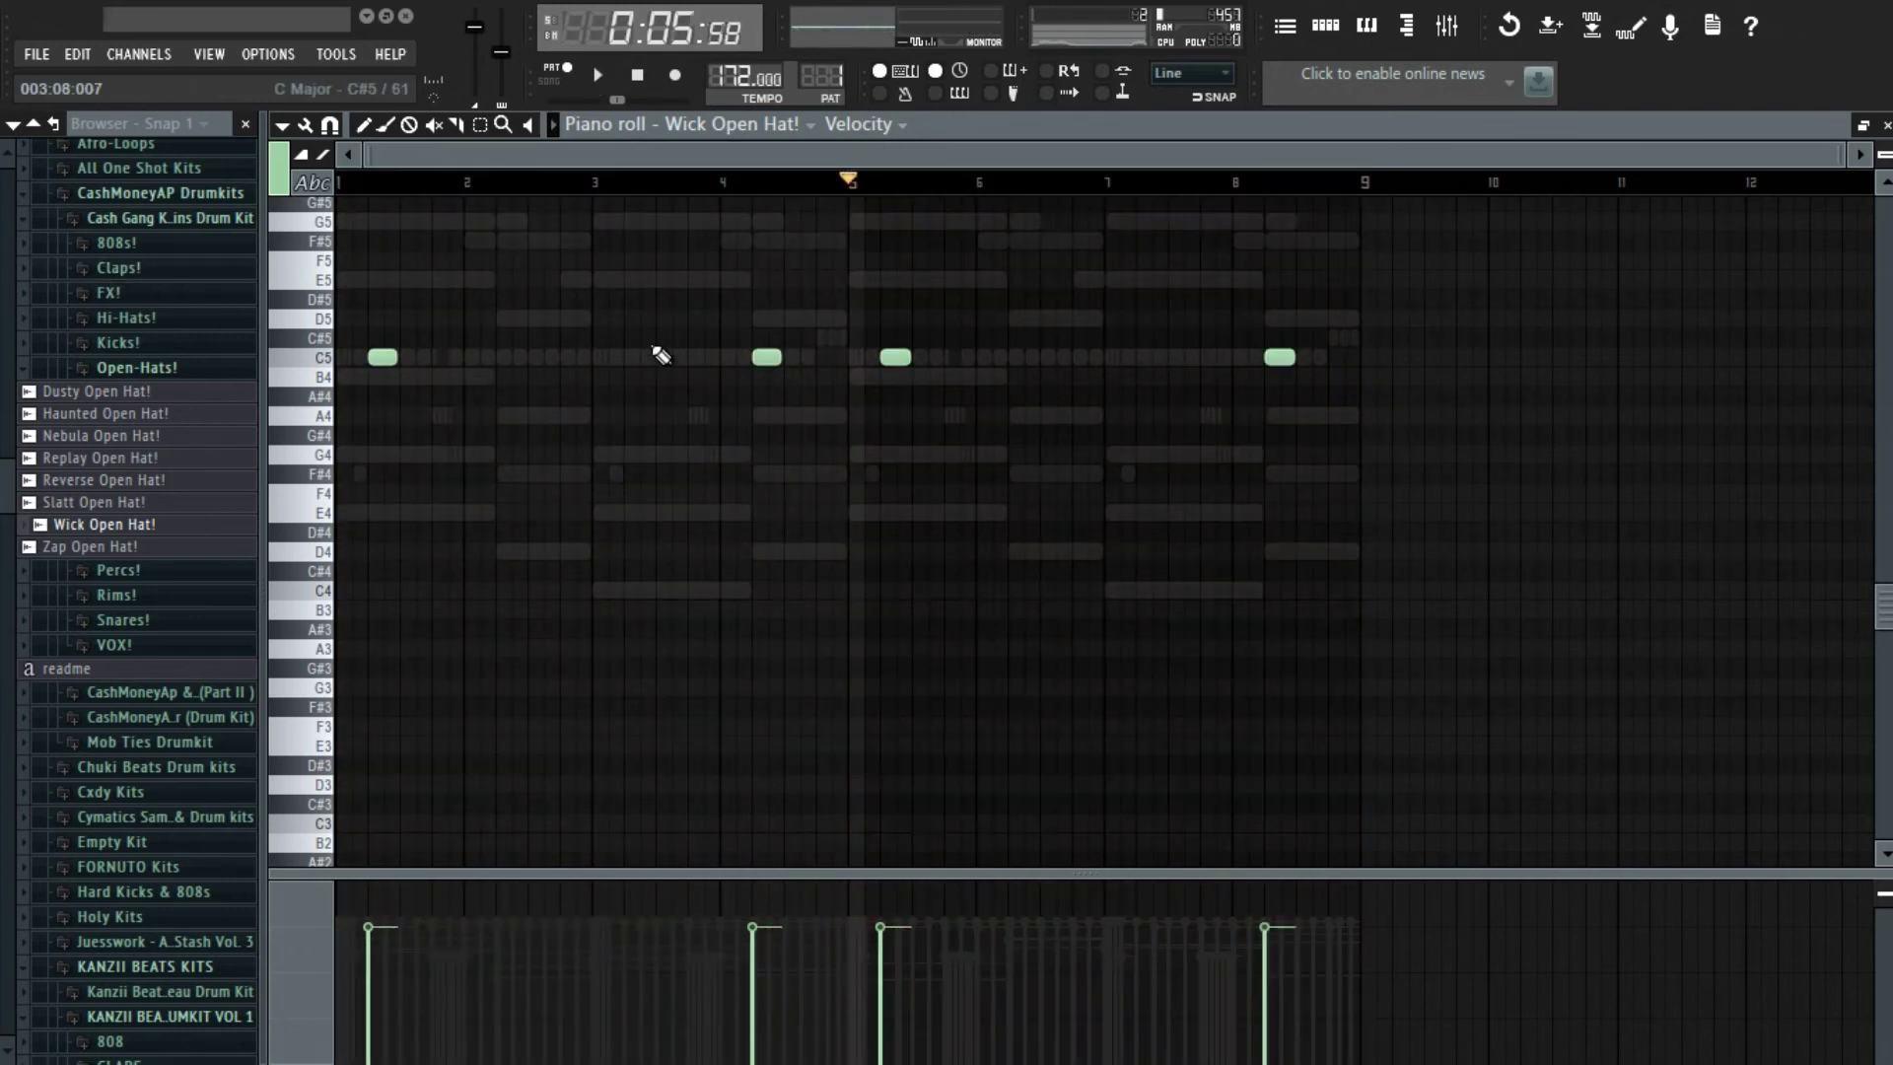
- Enable Cut itself for the Official Spinz808 channel
key("F7")
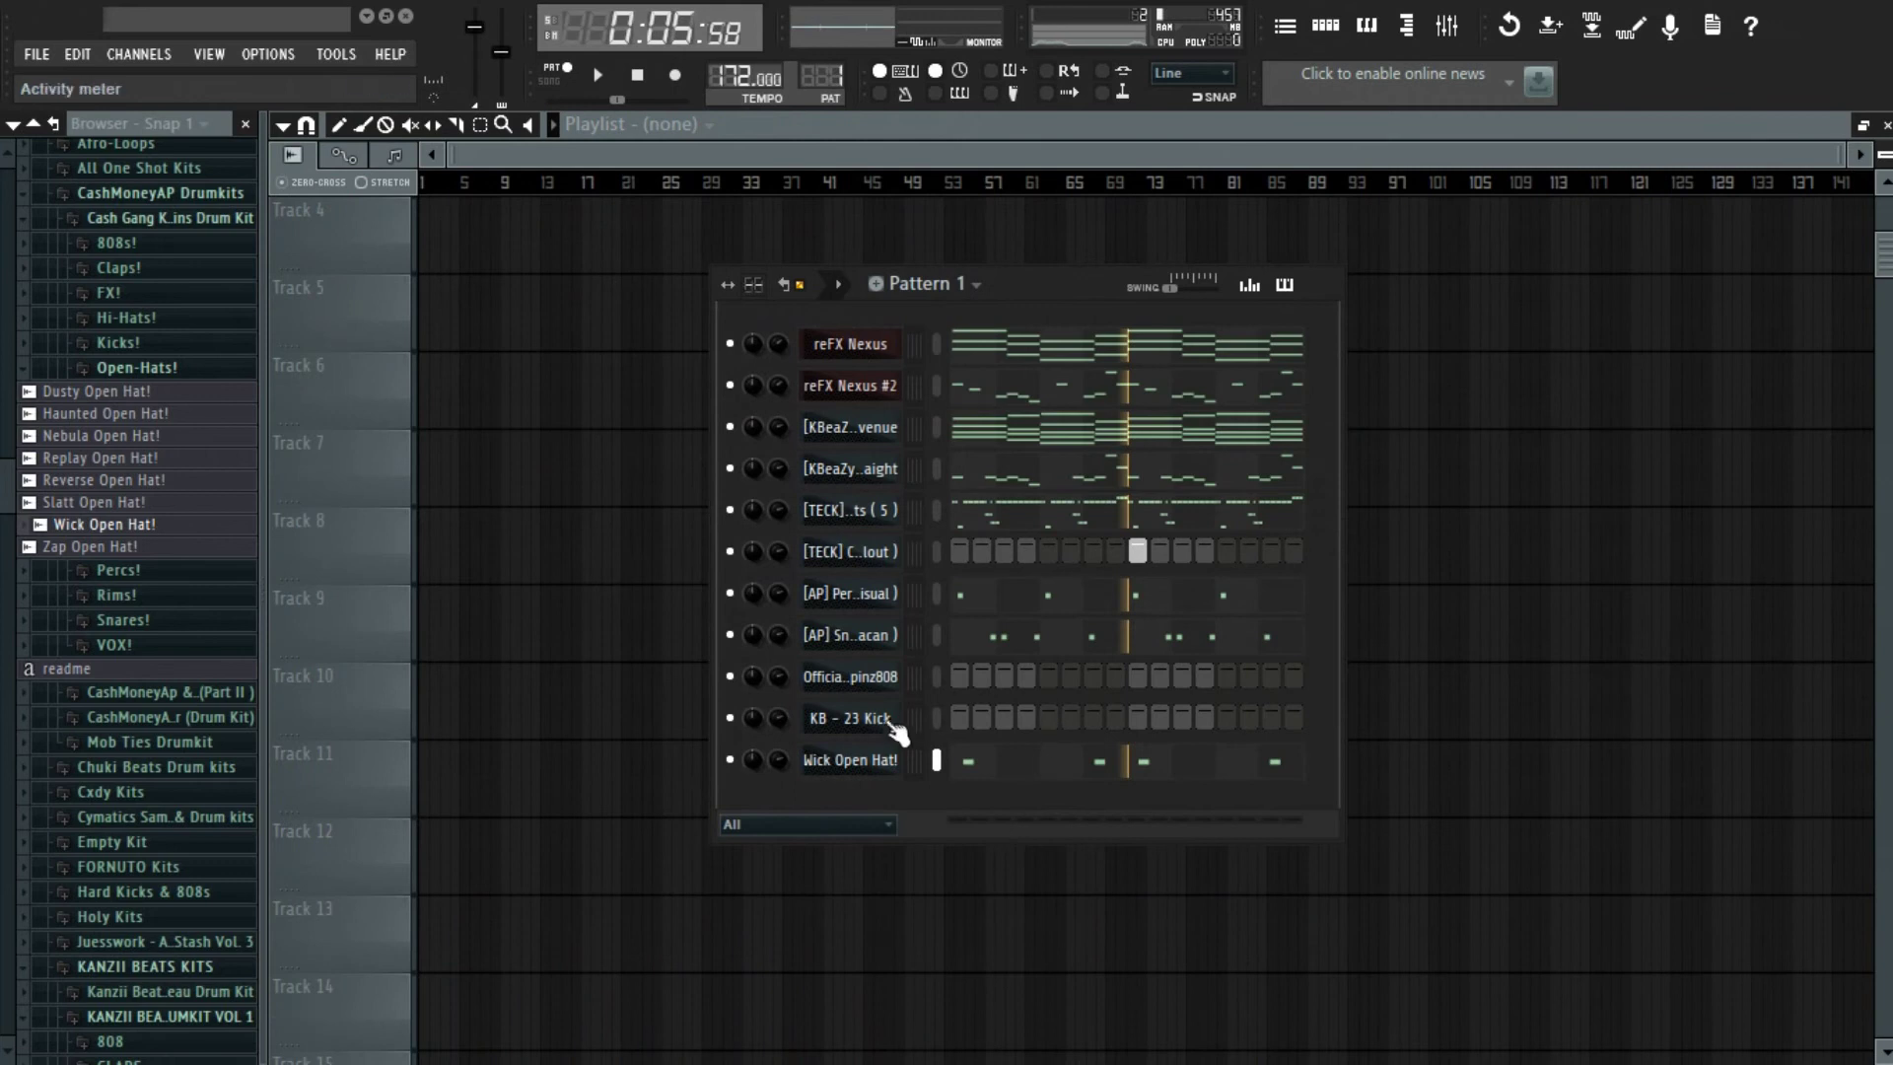
right_click(895, 683)
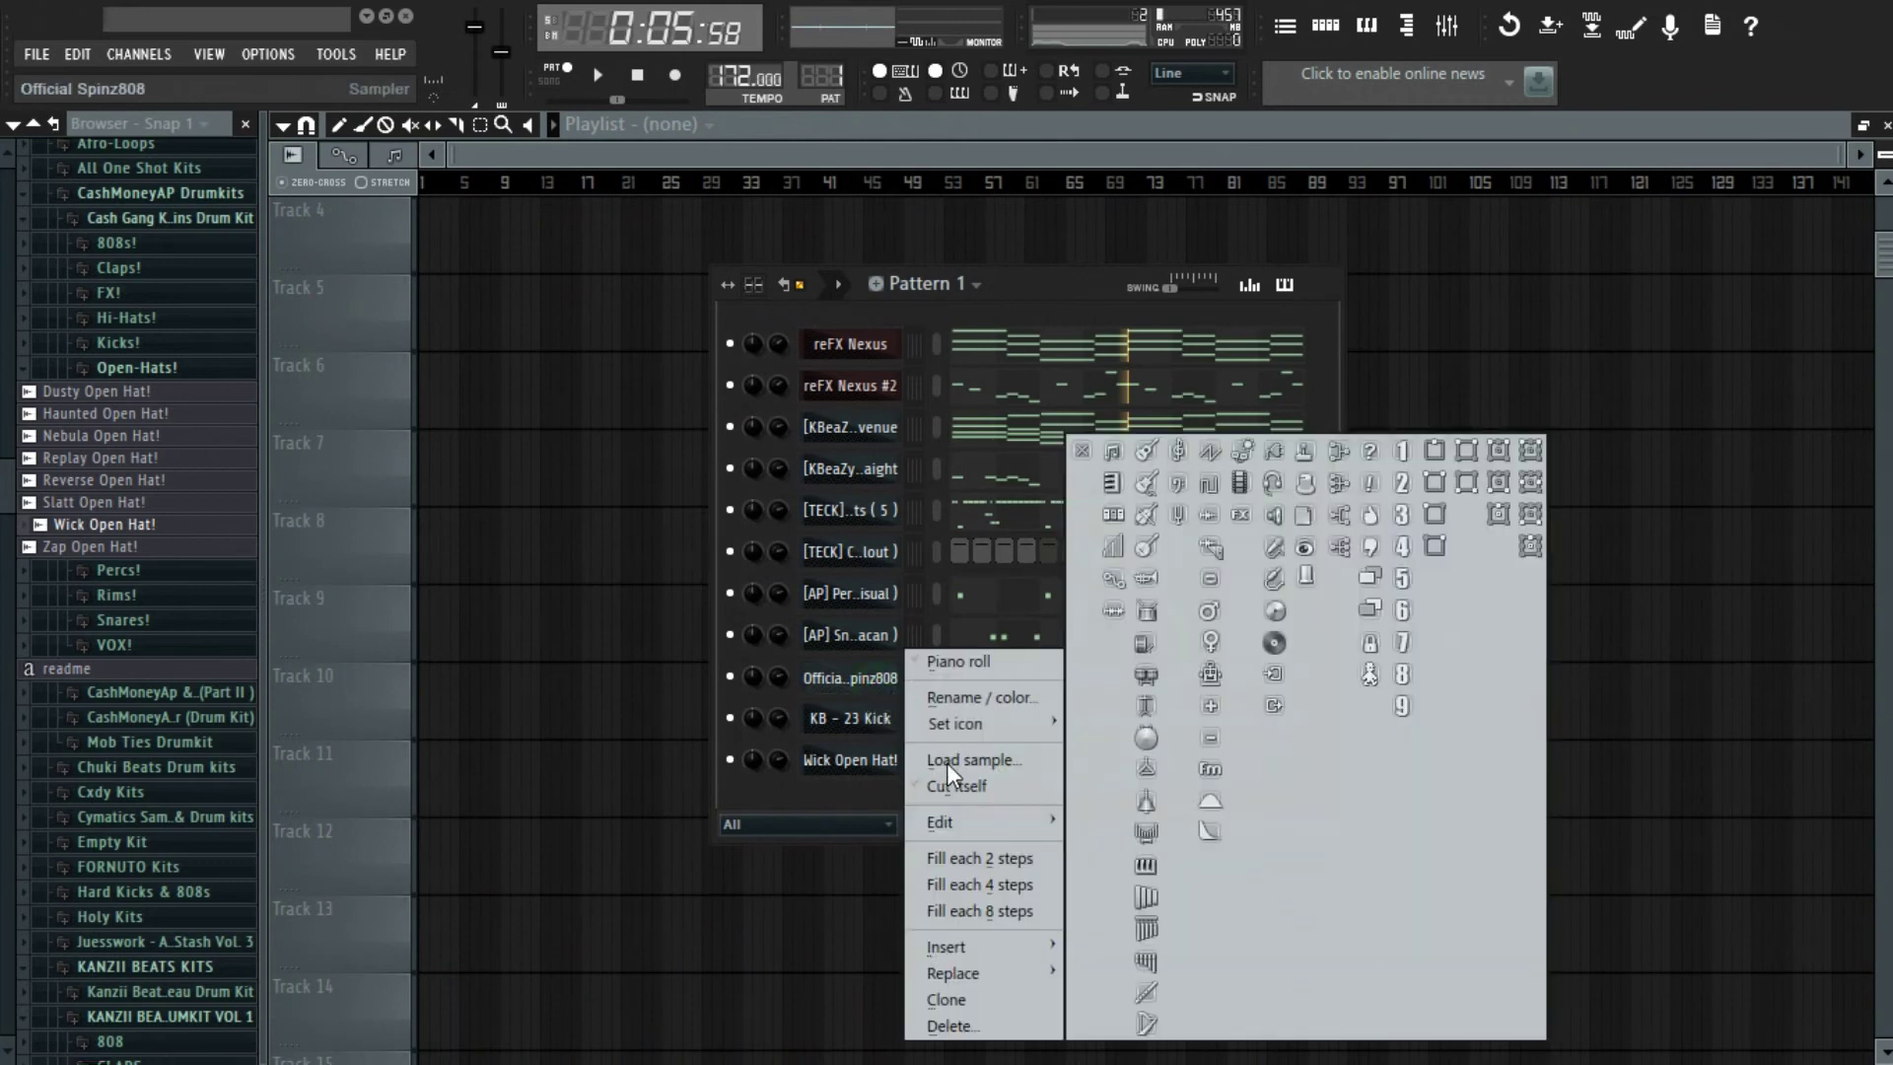
left_click(961, 785)
right_click(838, 683)
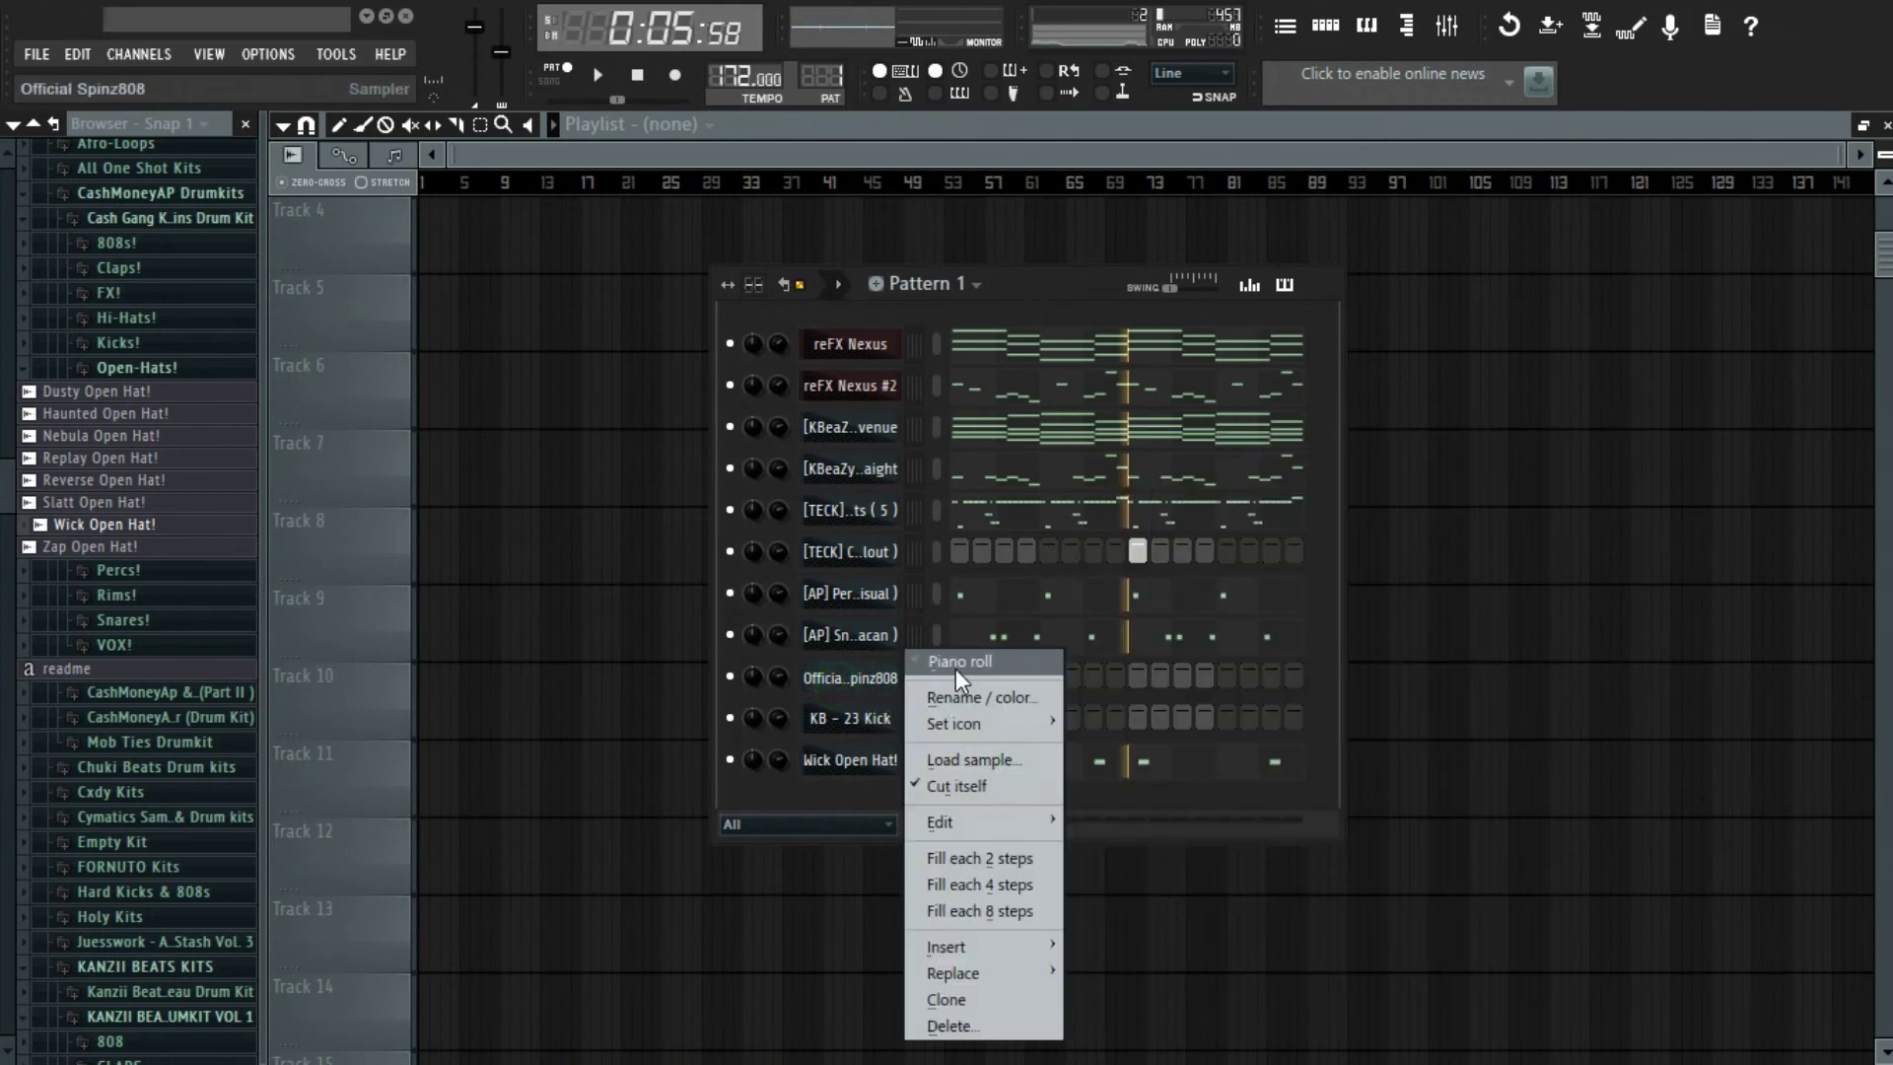
left_click(876, 672)
- Open Official Spinz808 in the piano roll and add an E5 note at the start of bar 1 and D5 on step 5 of bar 2
right_click(879, 673)
left_click(952, 662)
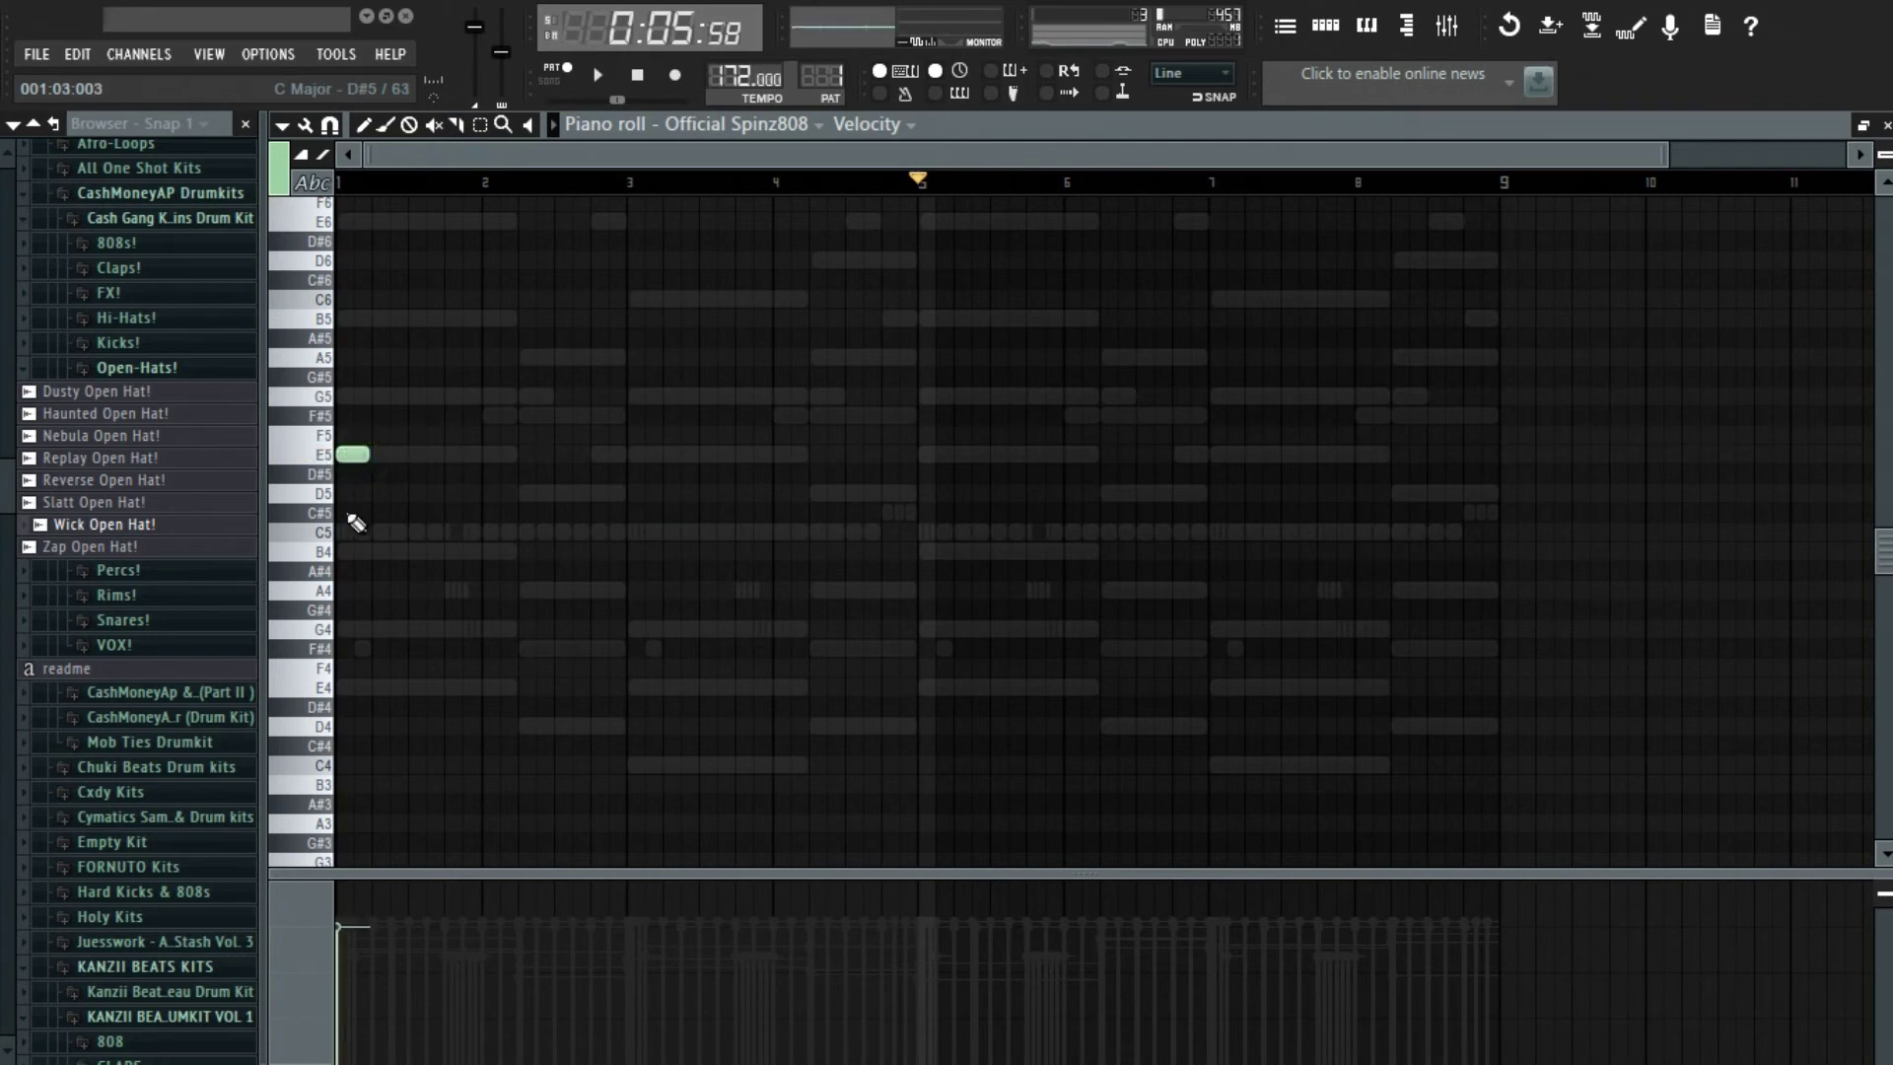
left_click(651, 71)
key("space")
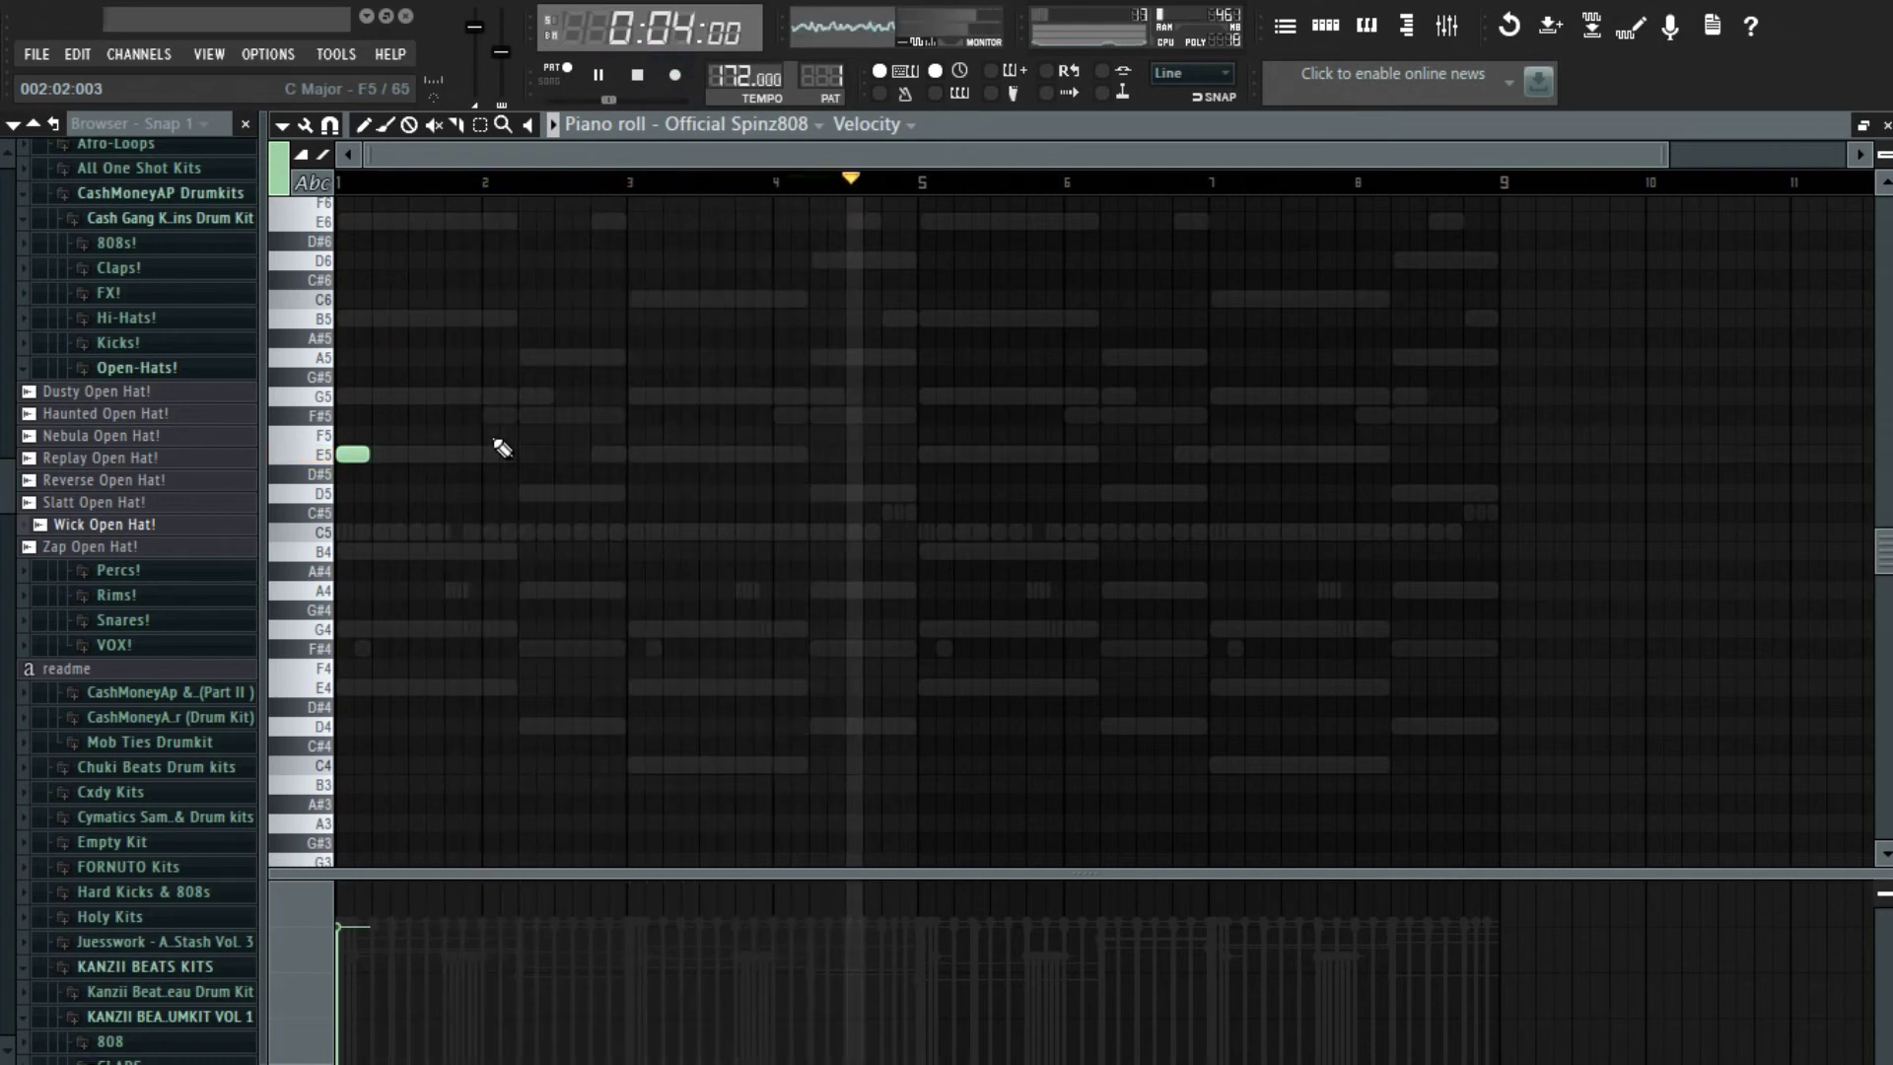
key("space")
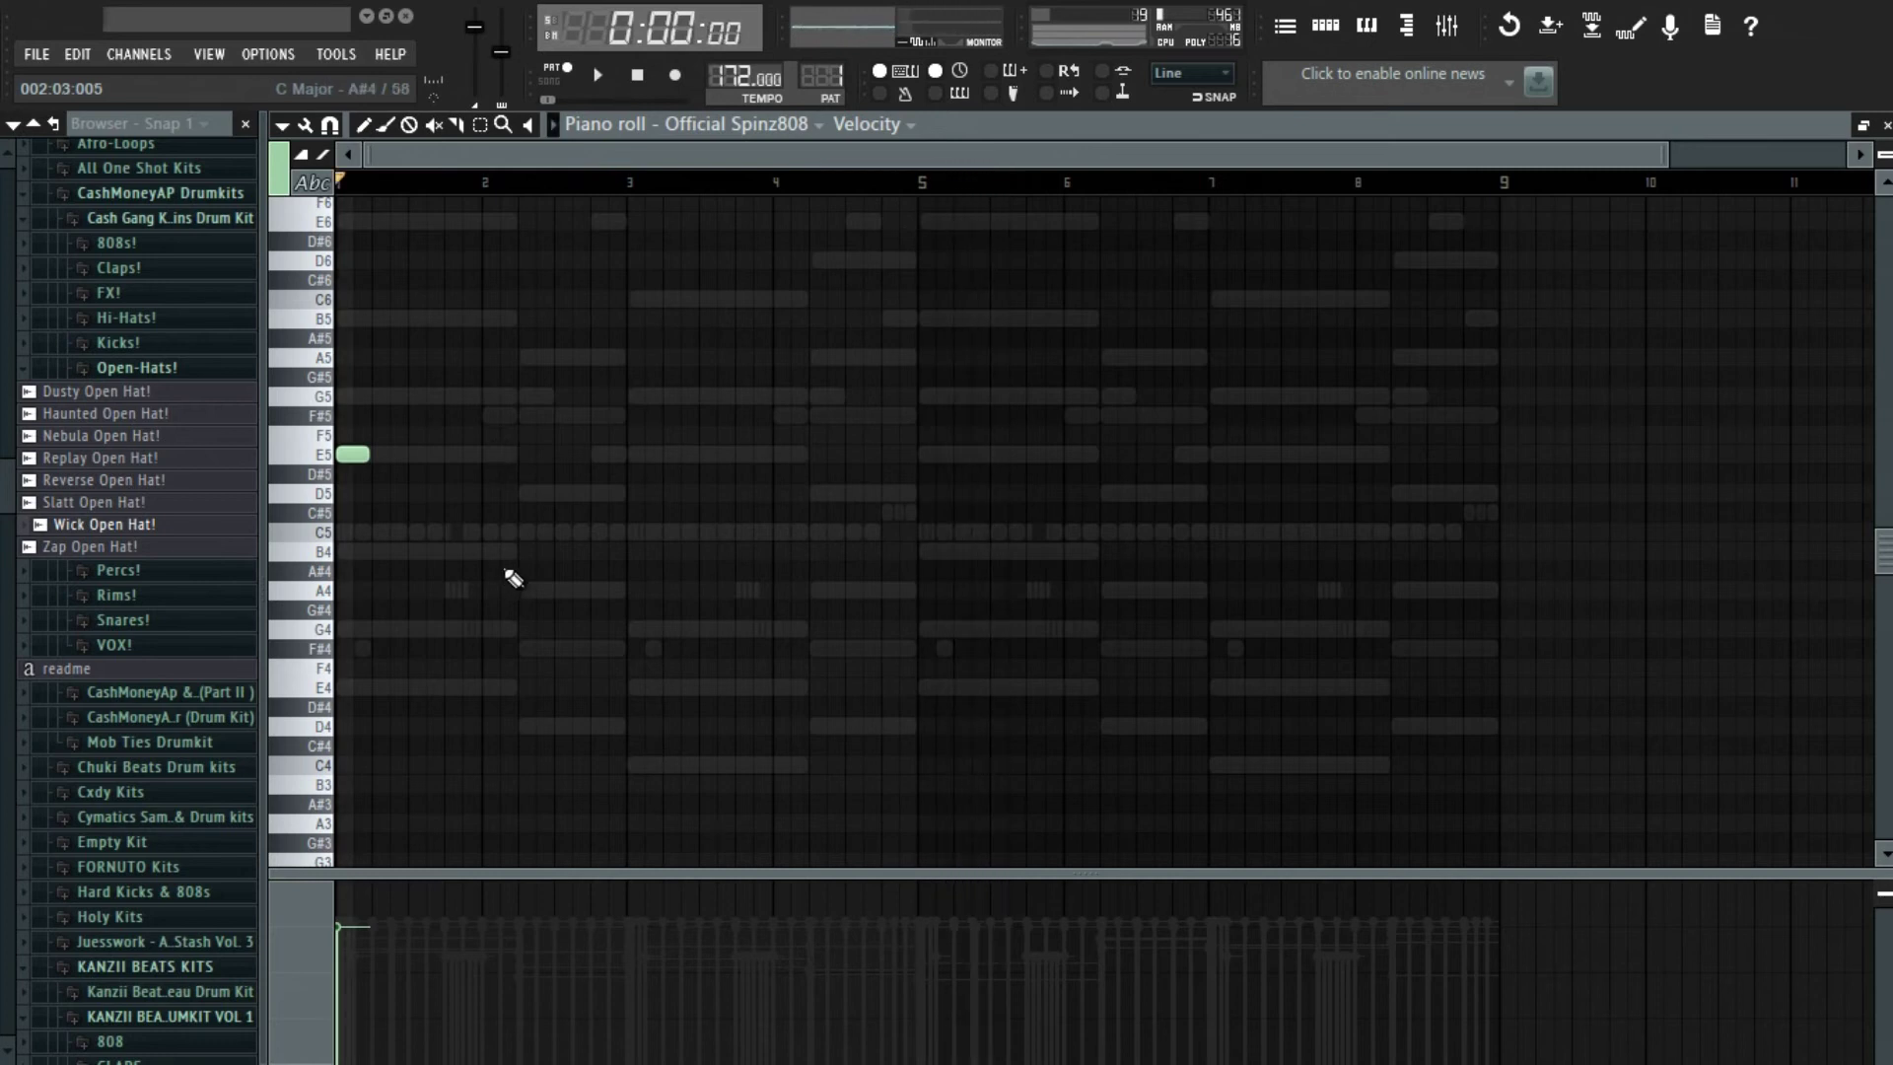
key("space")
key("space")
left_click(529, 494)
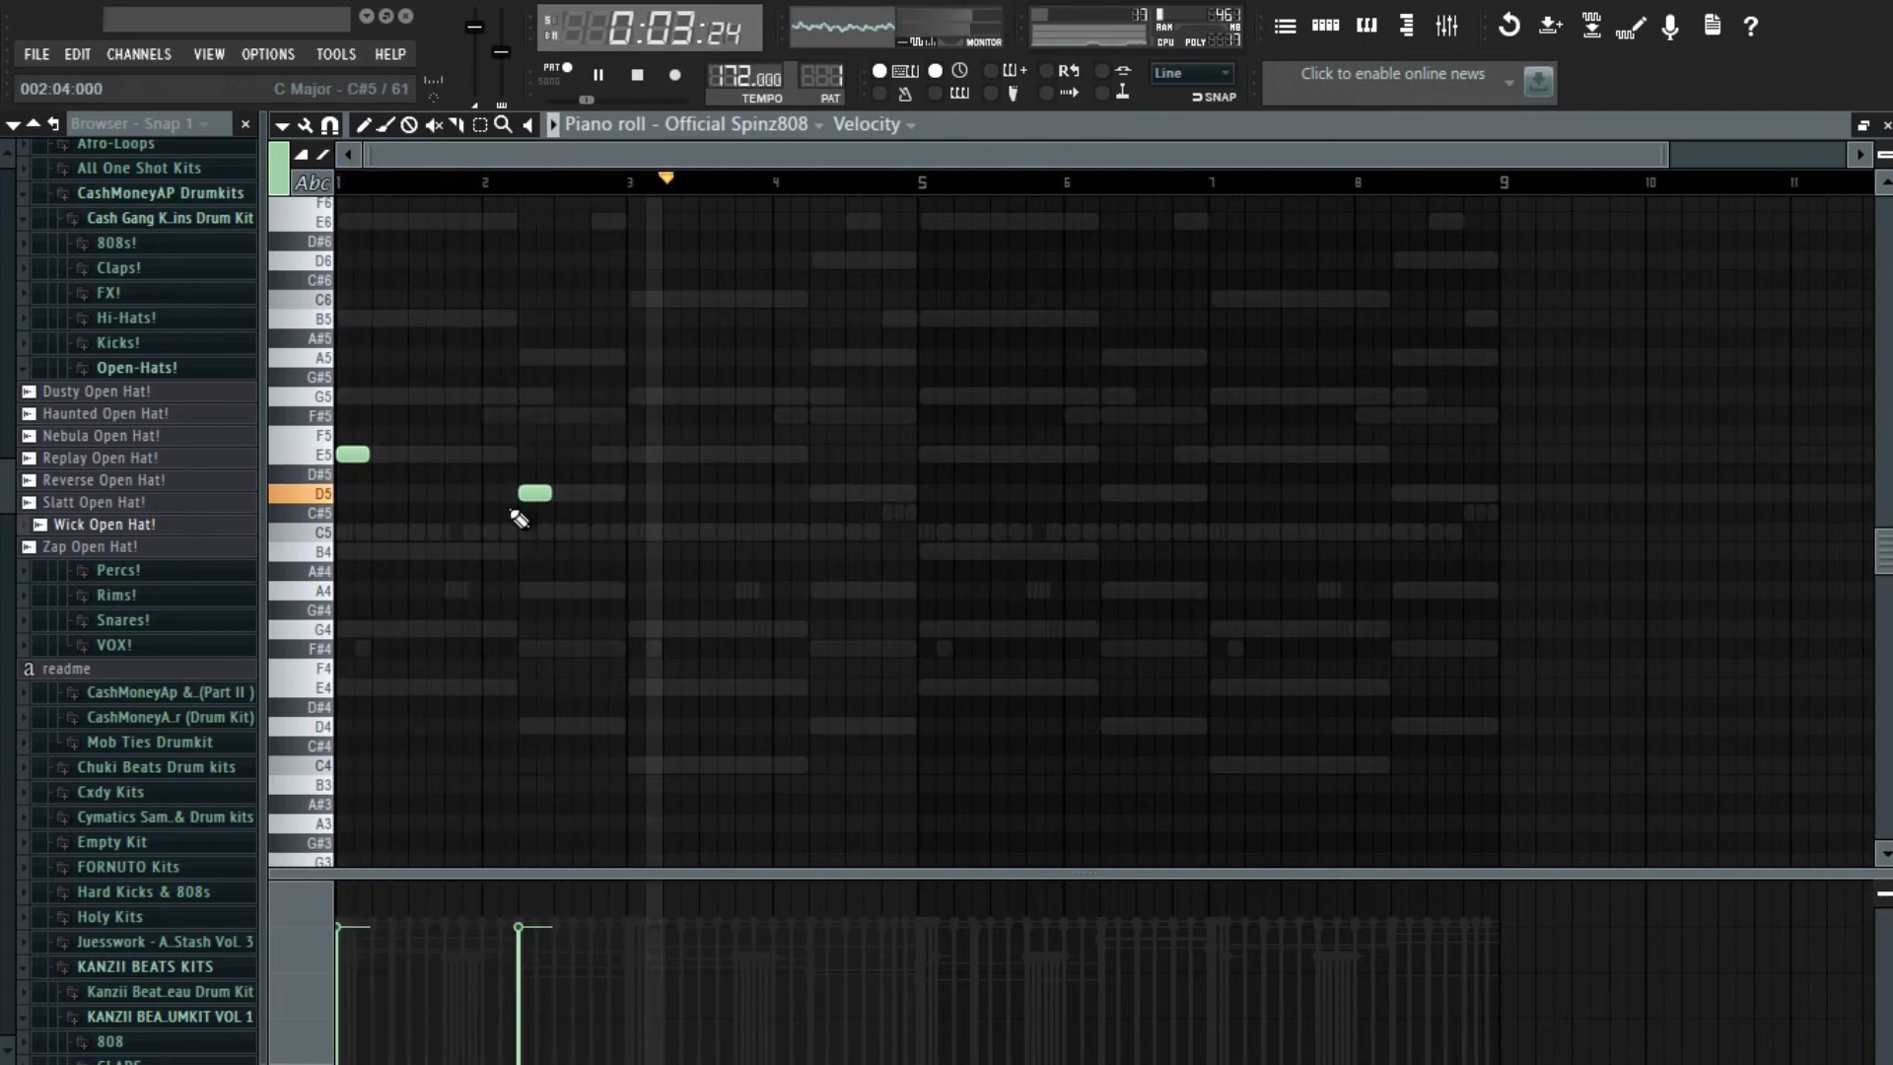
- Shorten the 808 notes to two steps and add another D5 note on step 11 of bar 2
scroll(537, 515, "up", 3)
left_click(626, 494)
right_click(627, 494)
key("space")
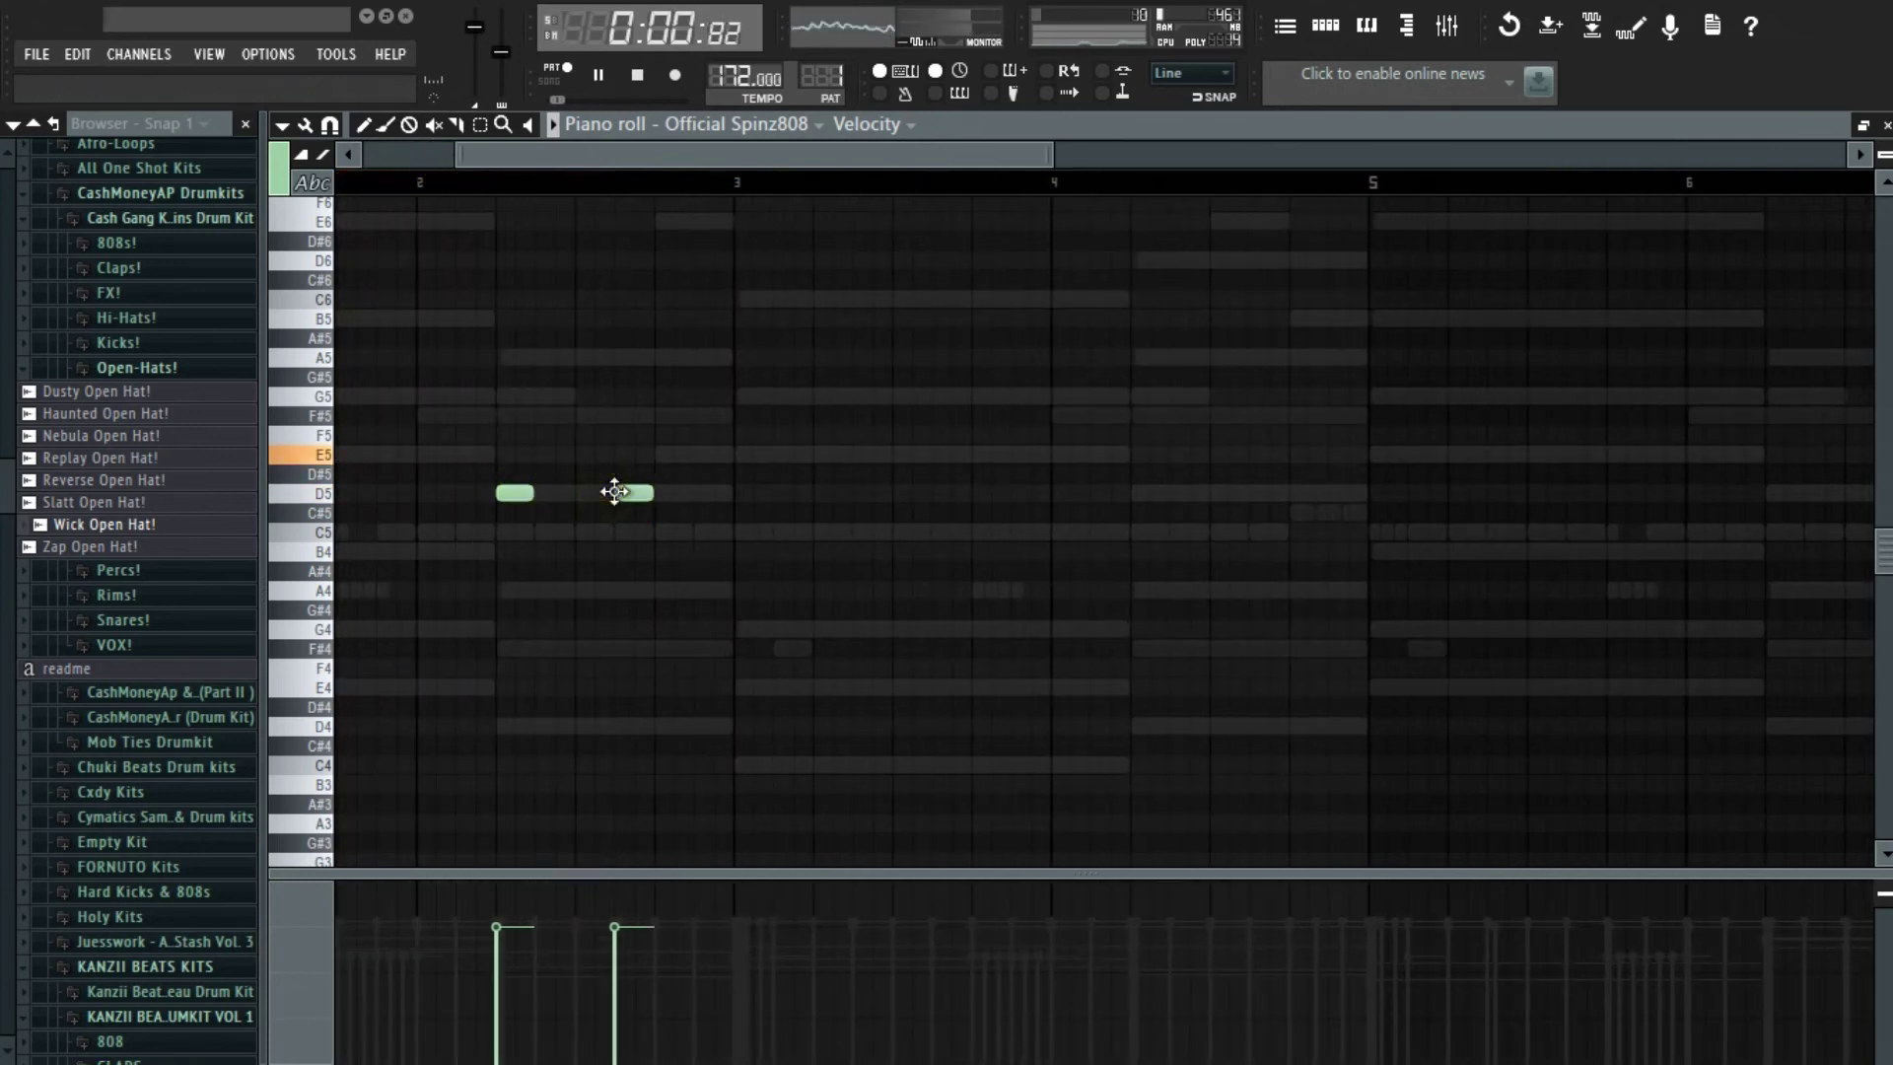
- Add 808 notes on C5 at steps 1 and 13 of bar 3, D5 on step 5 of bar 4 and D6 on step 11
scroll(631, 512, "down", 4)
key("space")
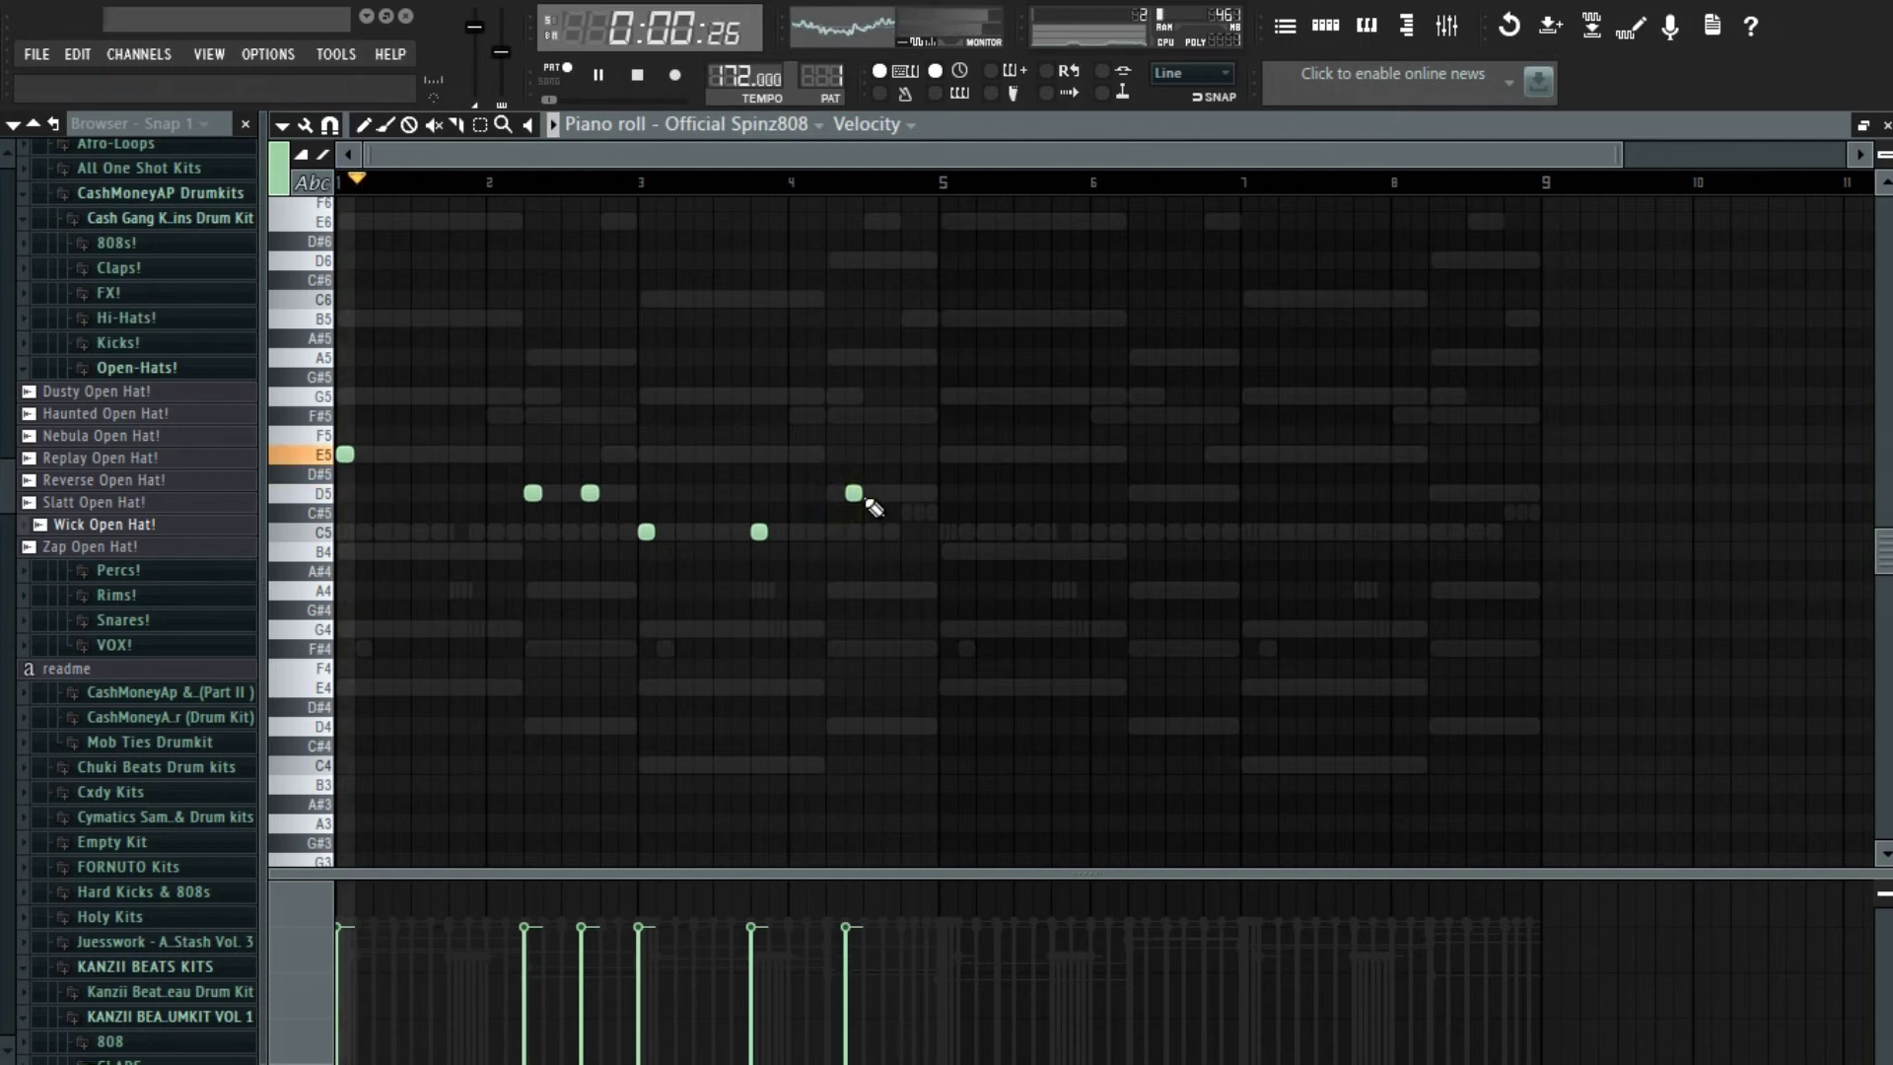
left_click_drag(858, 497, 834, 492)
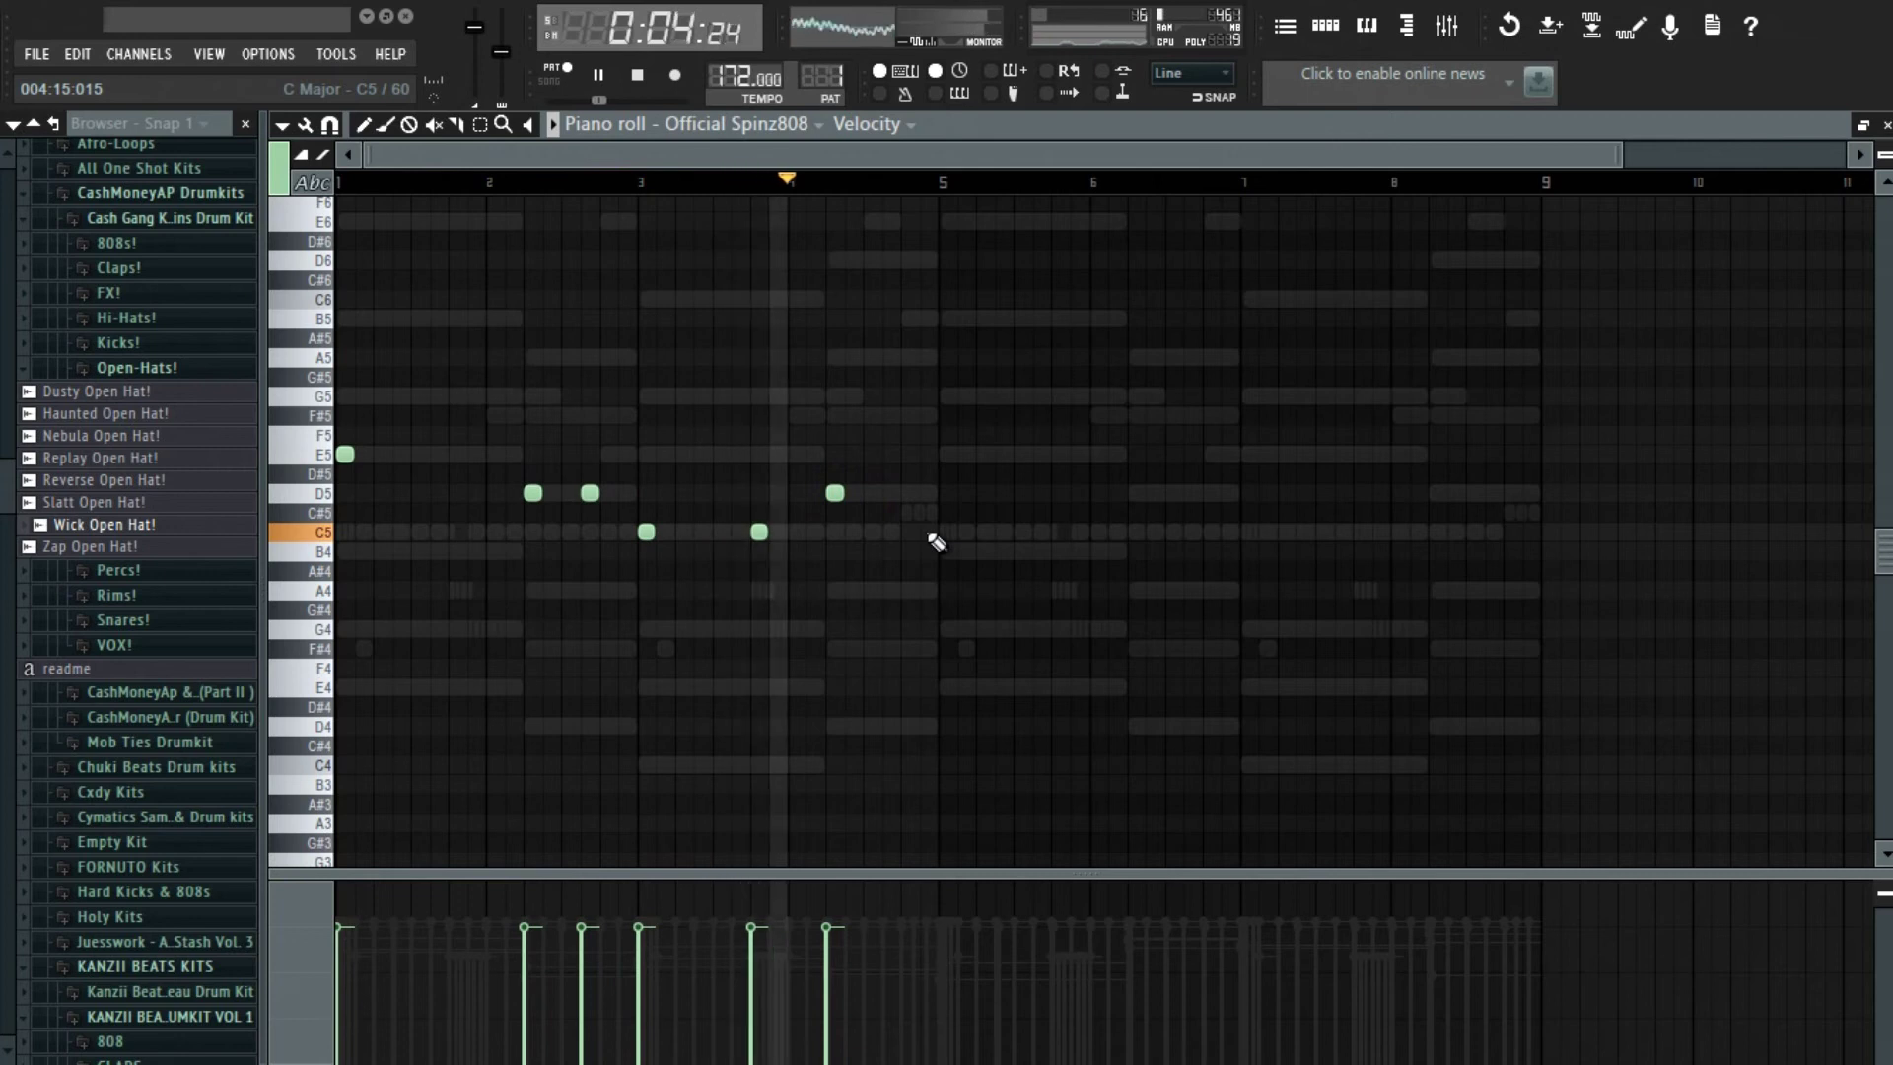
key("space")
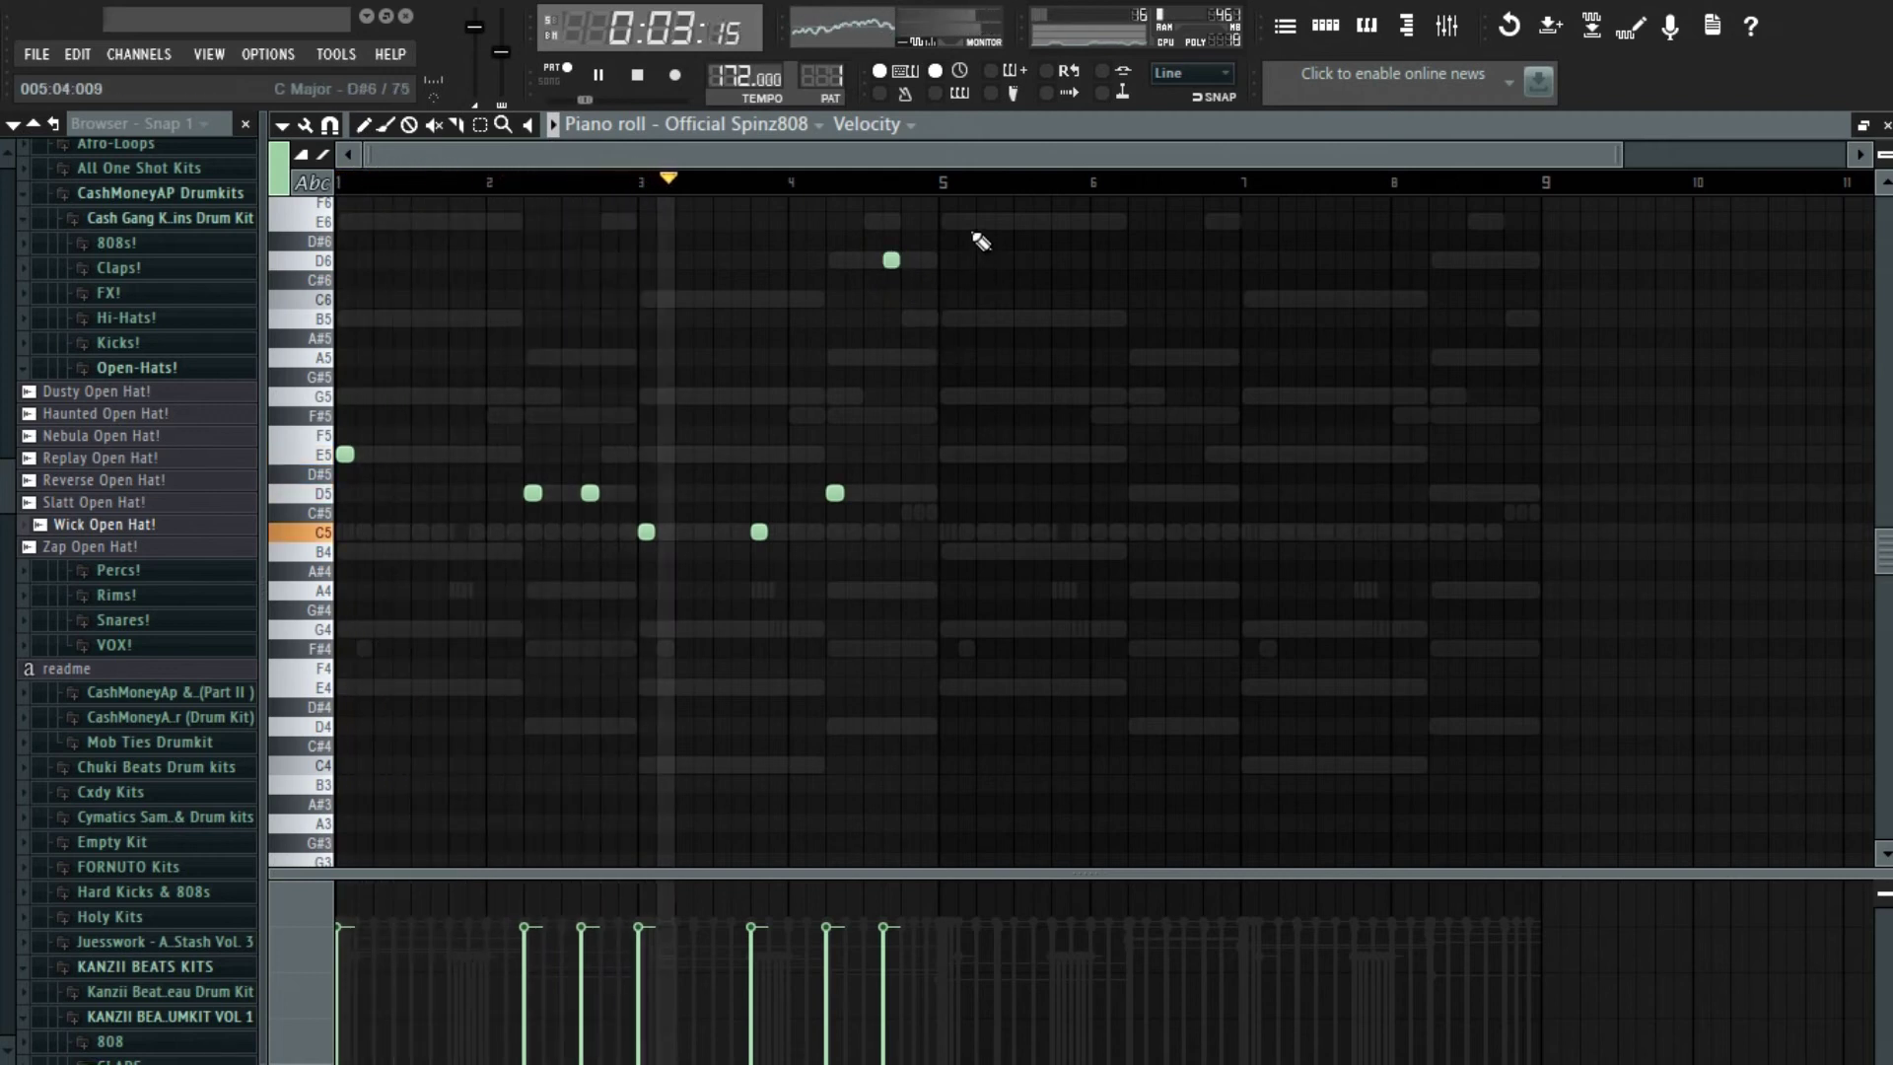
- Duplicate the four-bar 808 sequence into bars 5 to 8
key("ctrl+a")
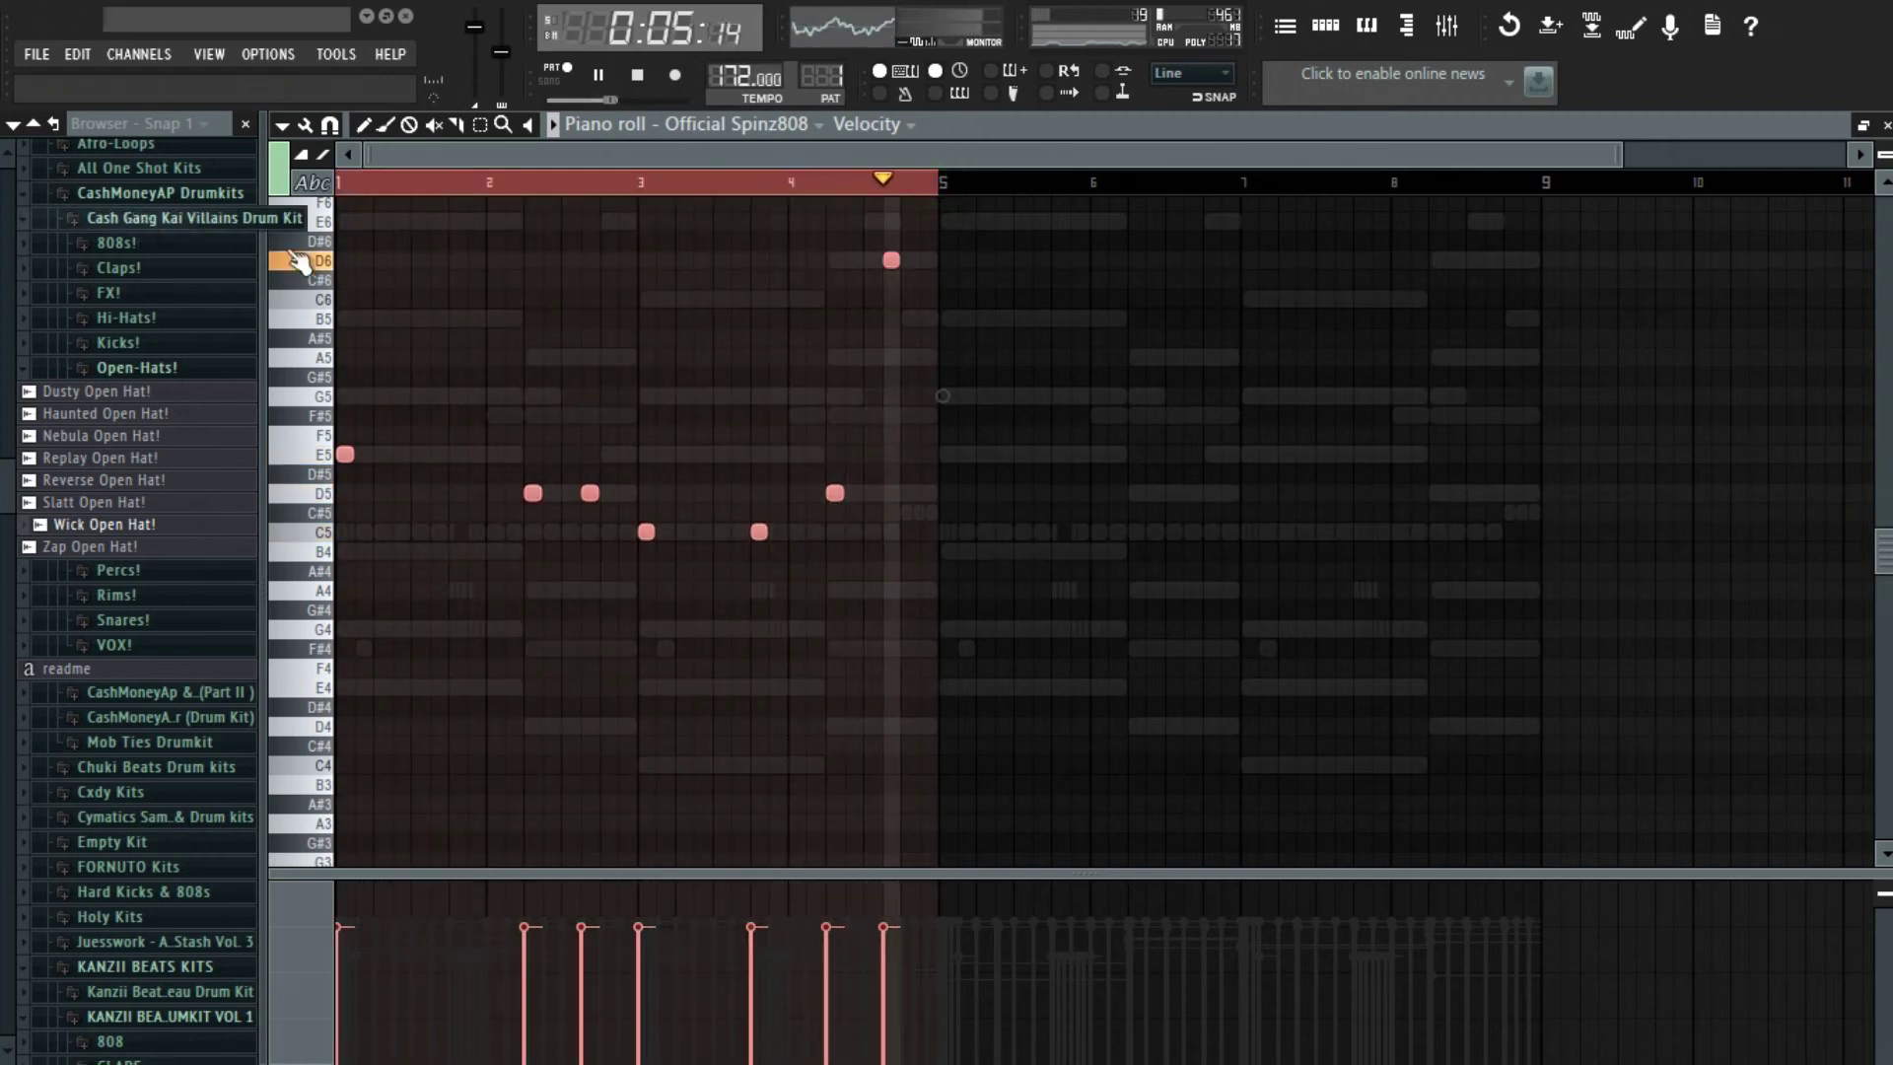
key("ctrl+b")
key("space")
key("ctrl+d")
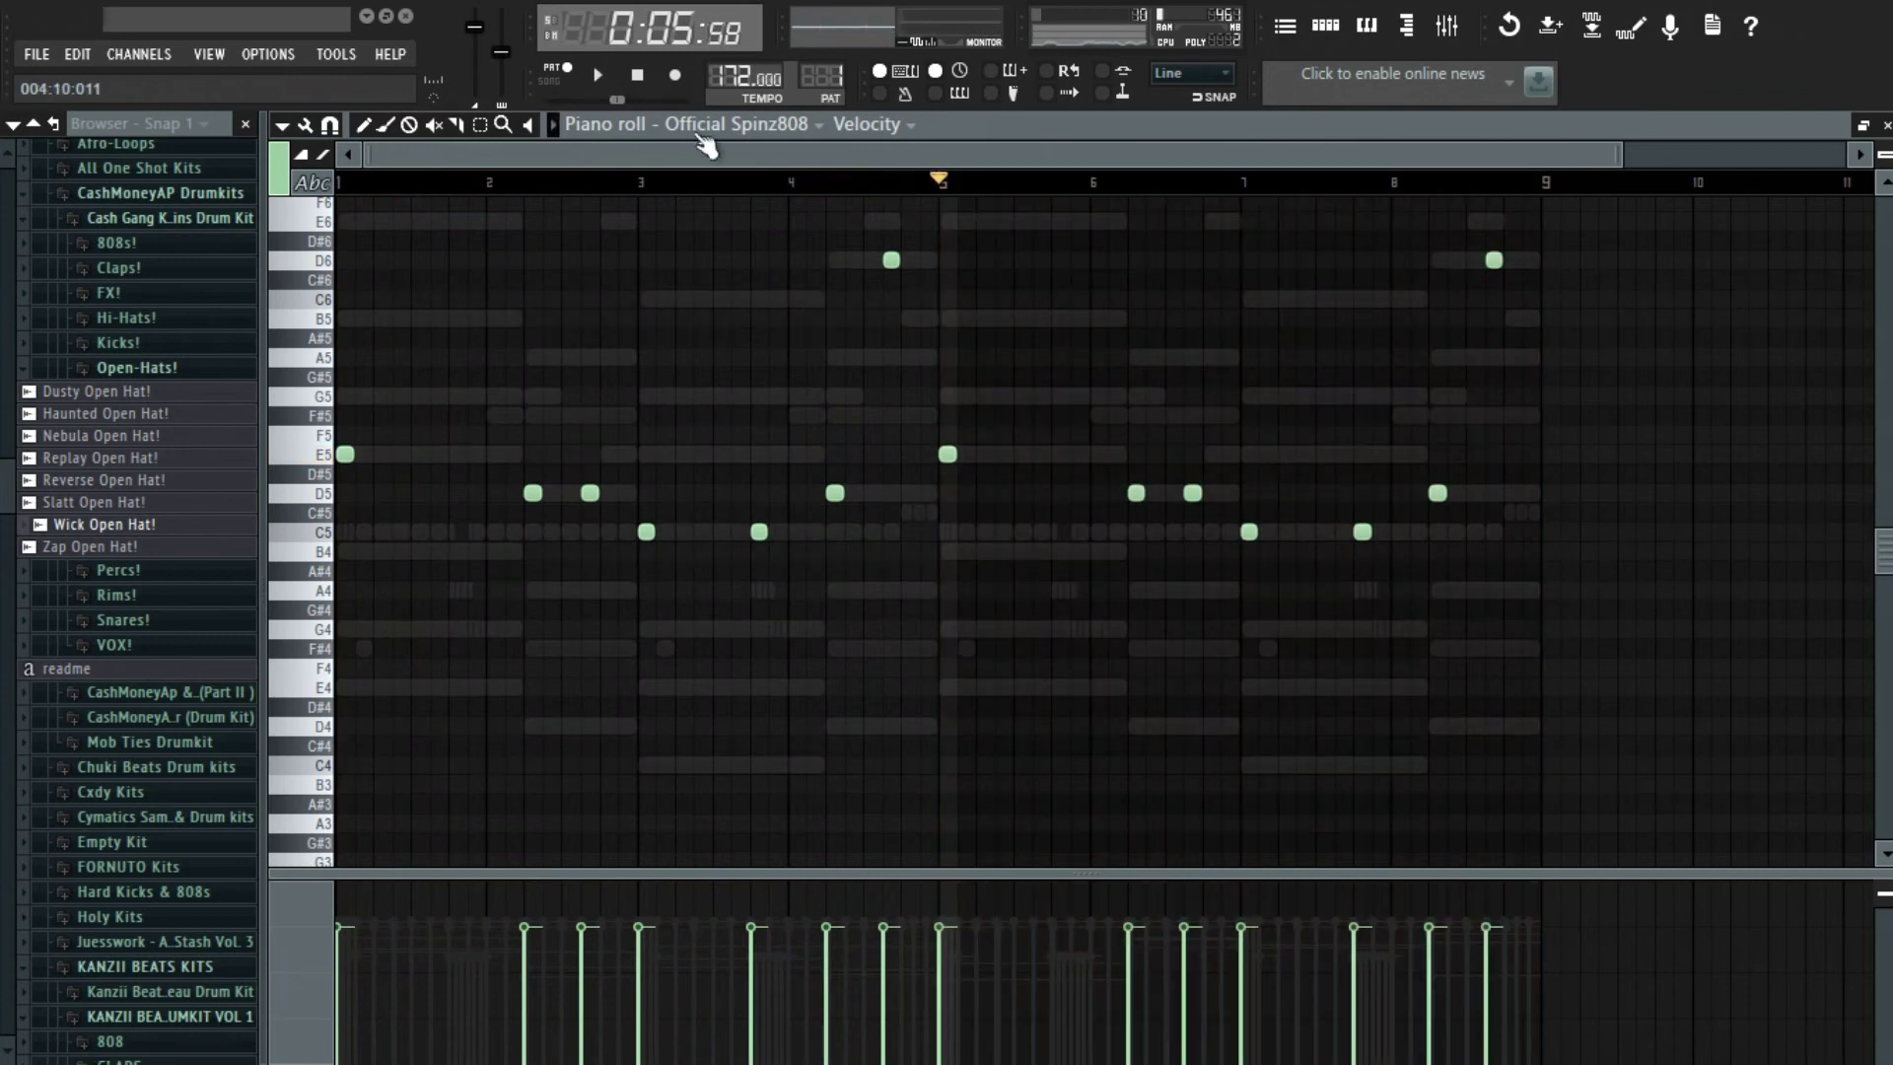
- Raise the velocity of all 808 notes to maximum and play the pattern
key("space")
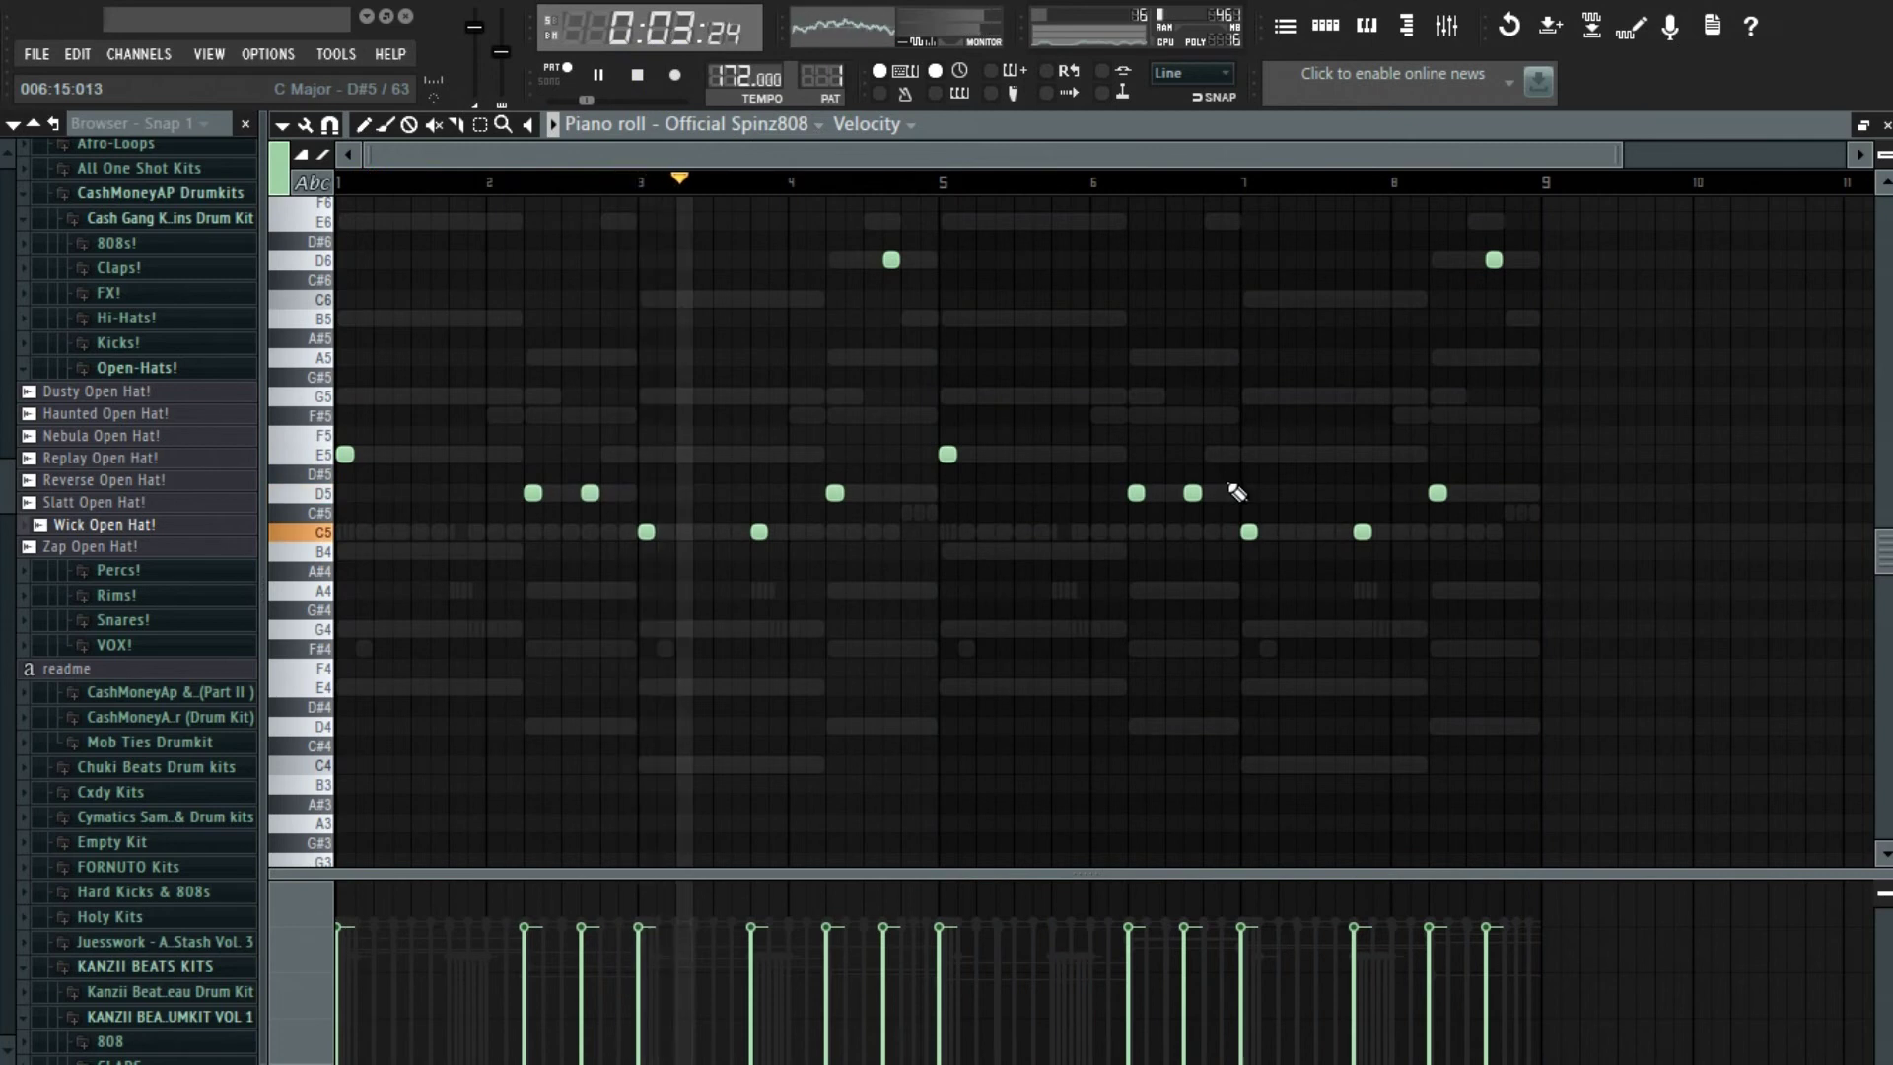
key("ctrl+a")
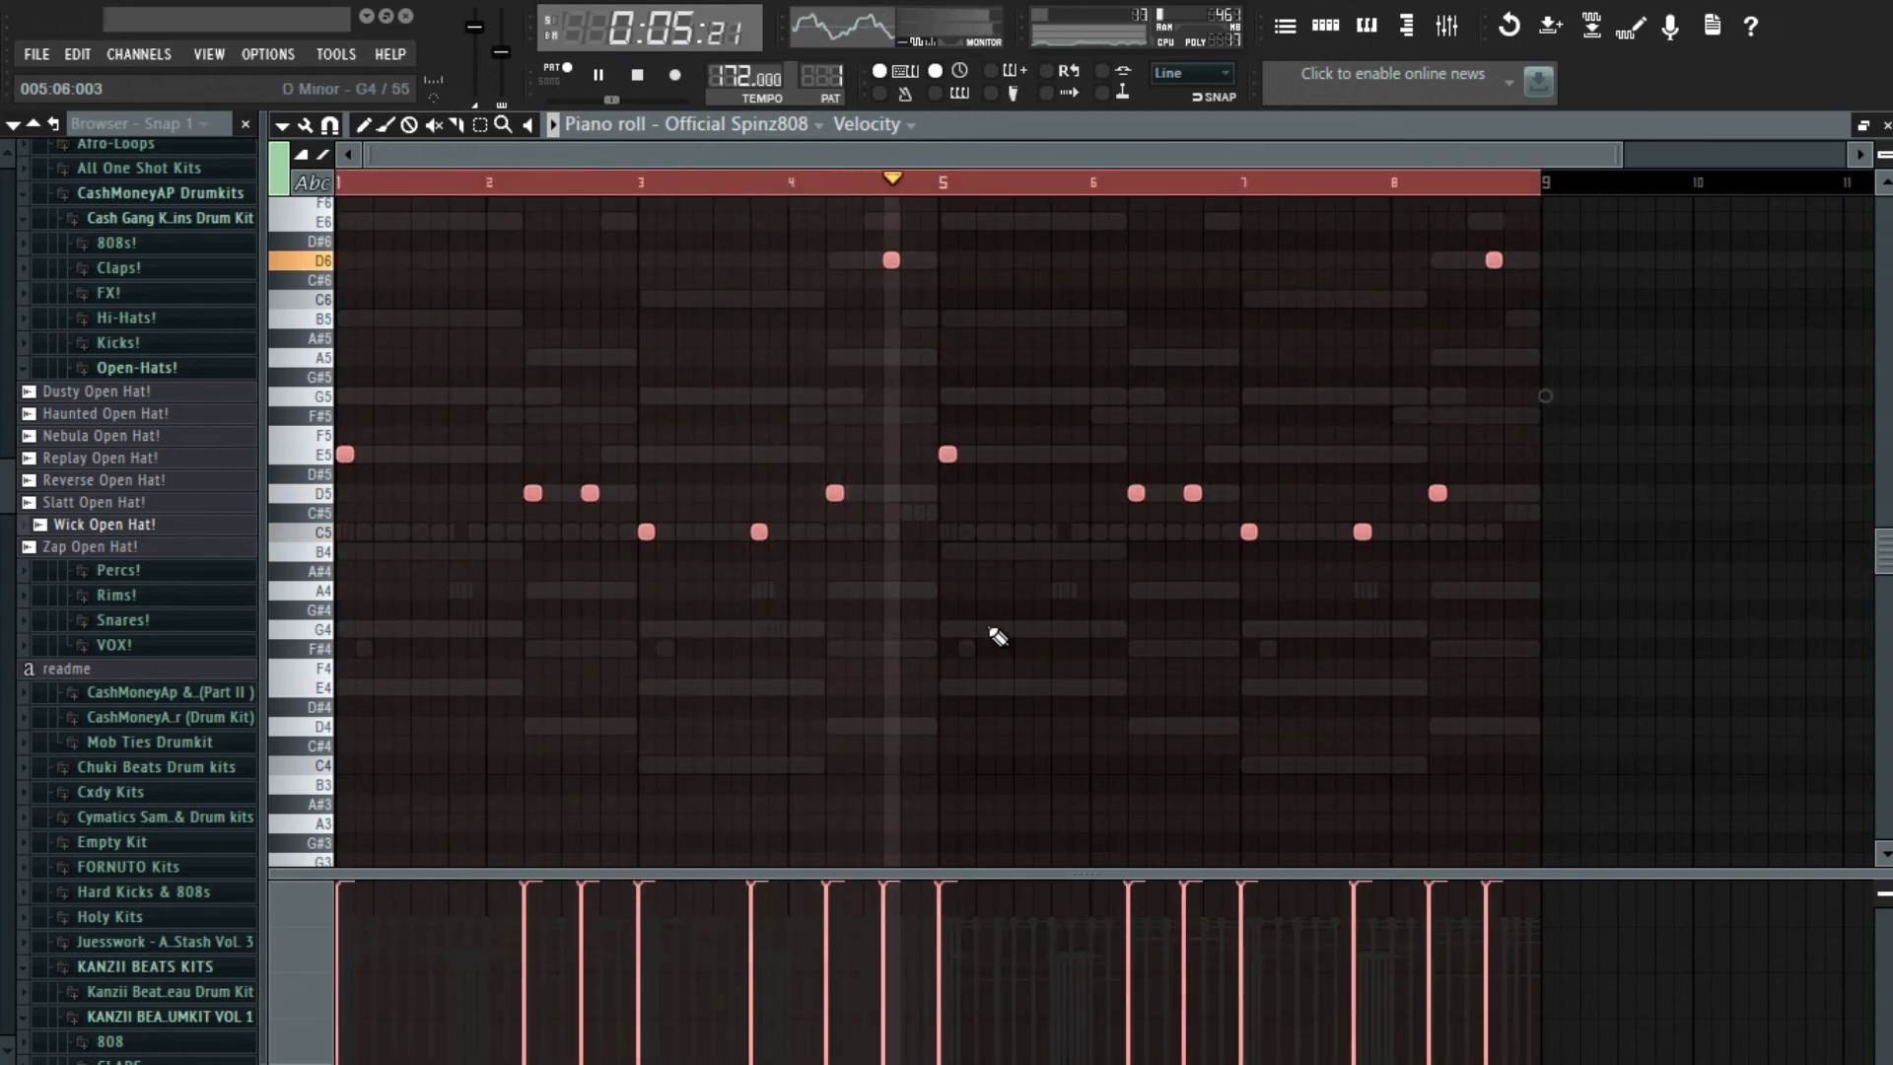
key("ctrl+d")
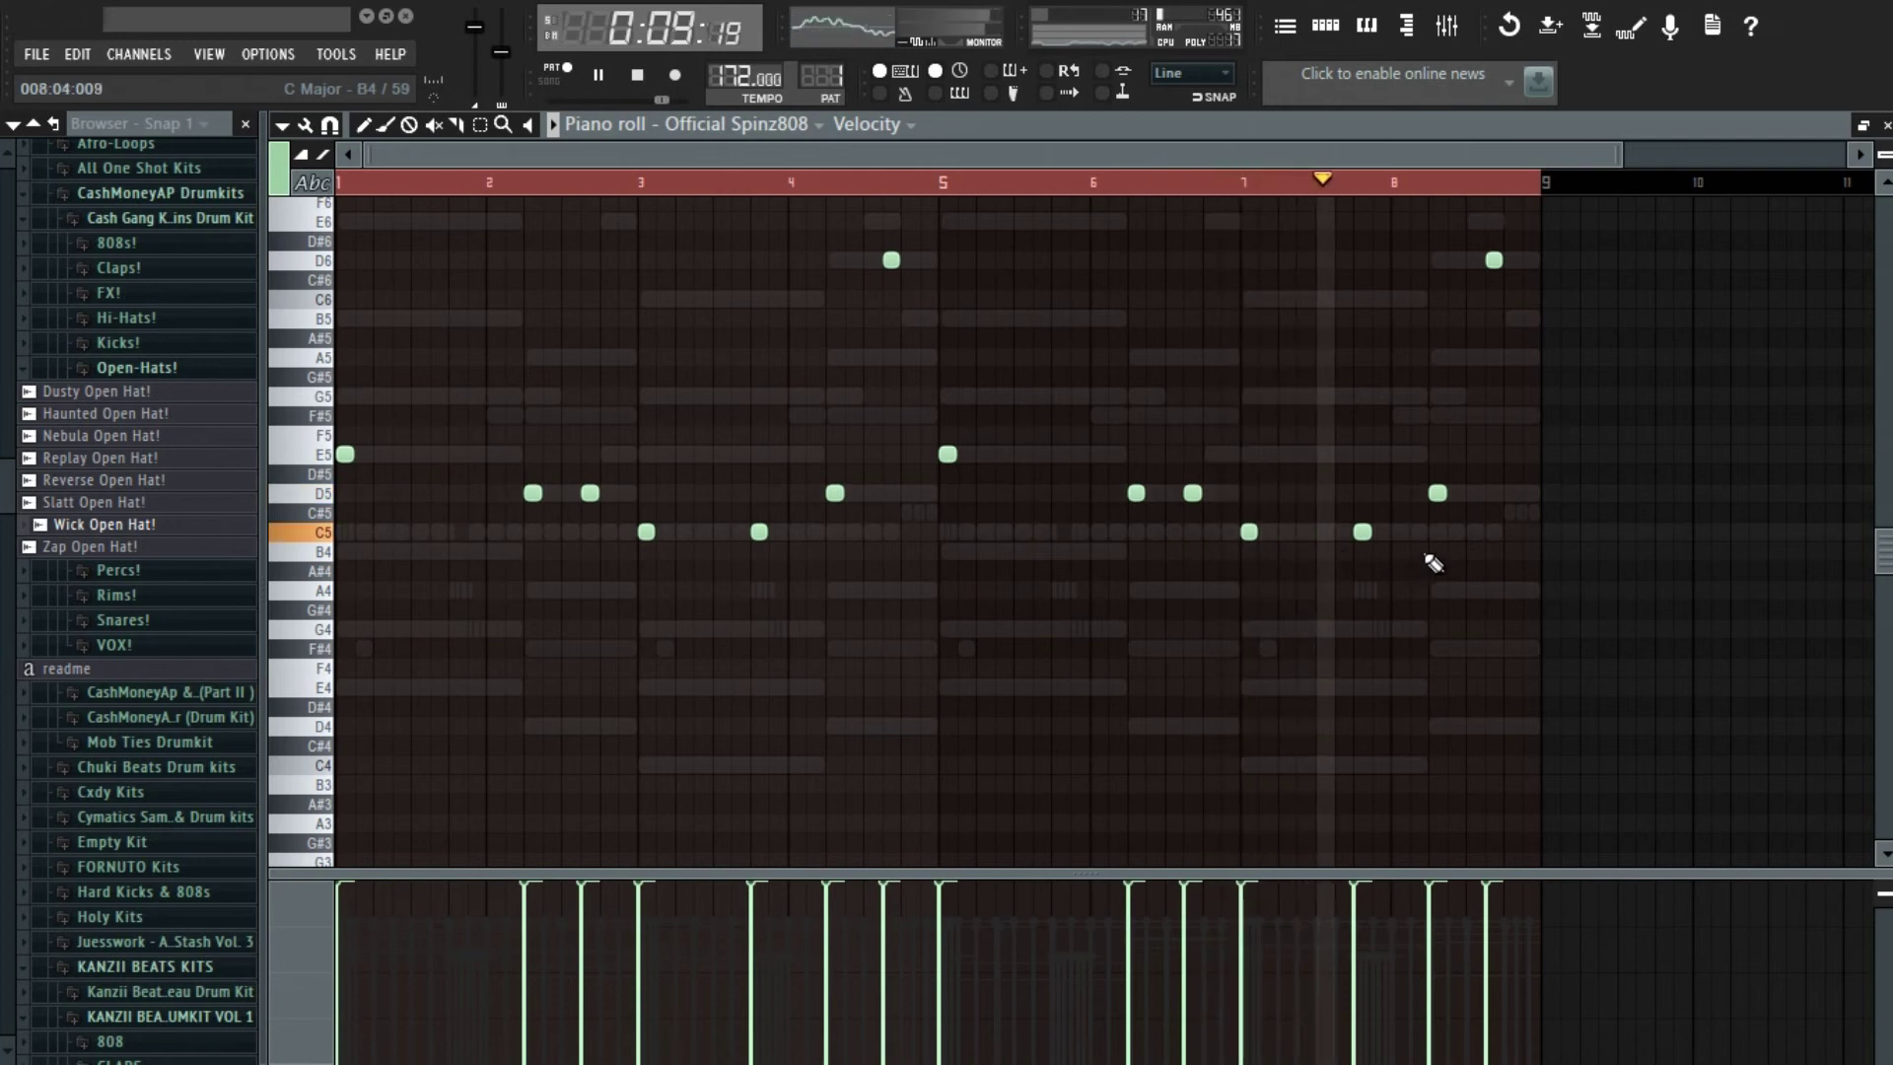
key("space")
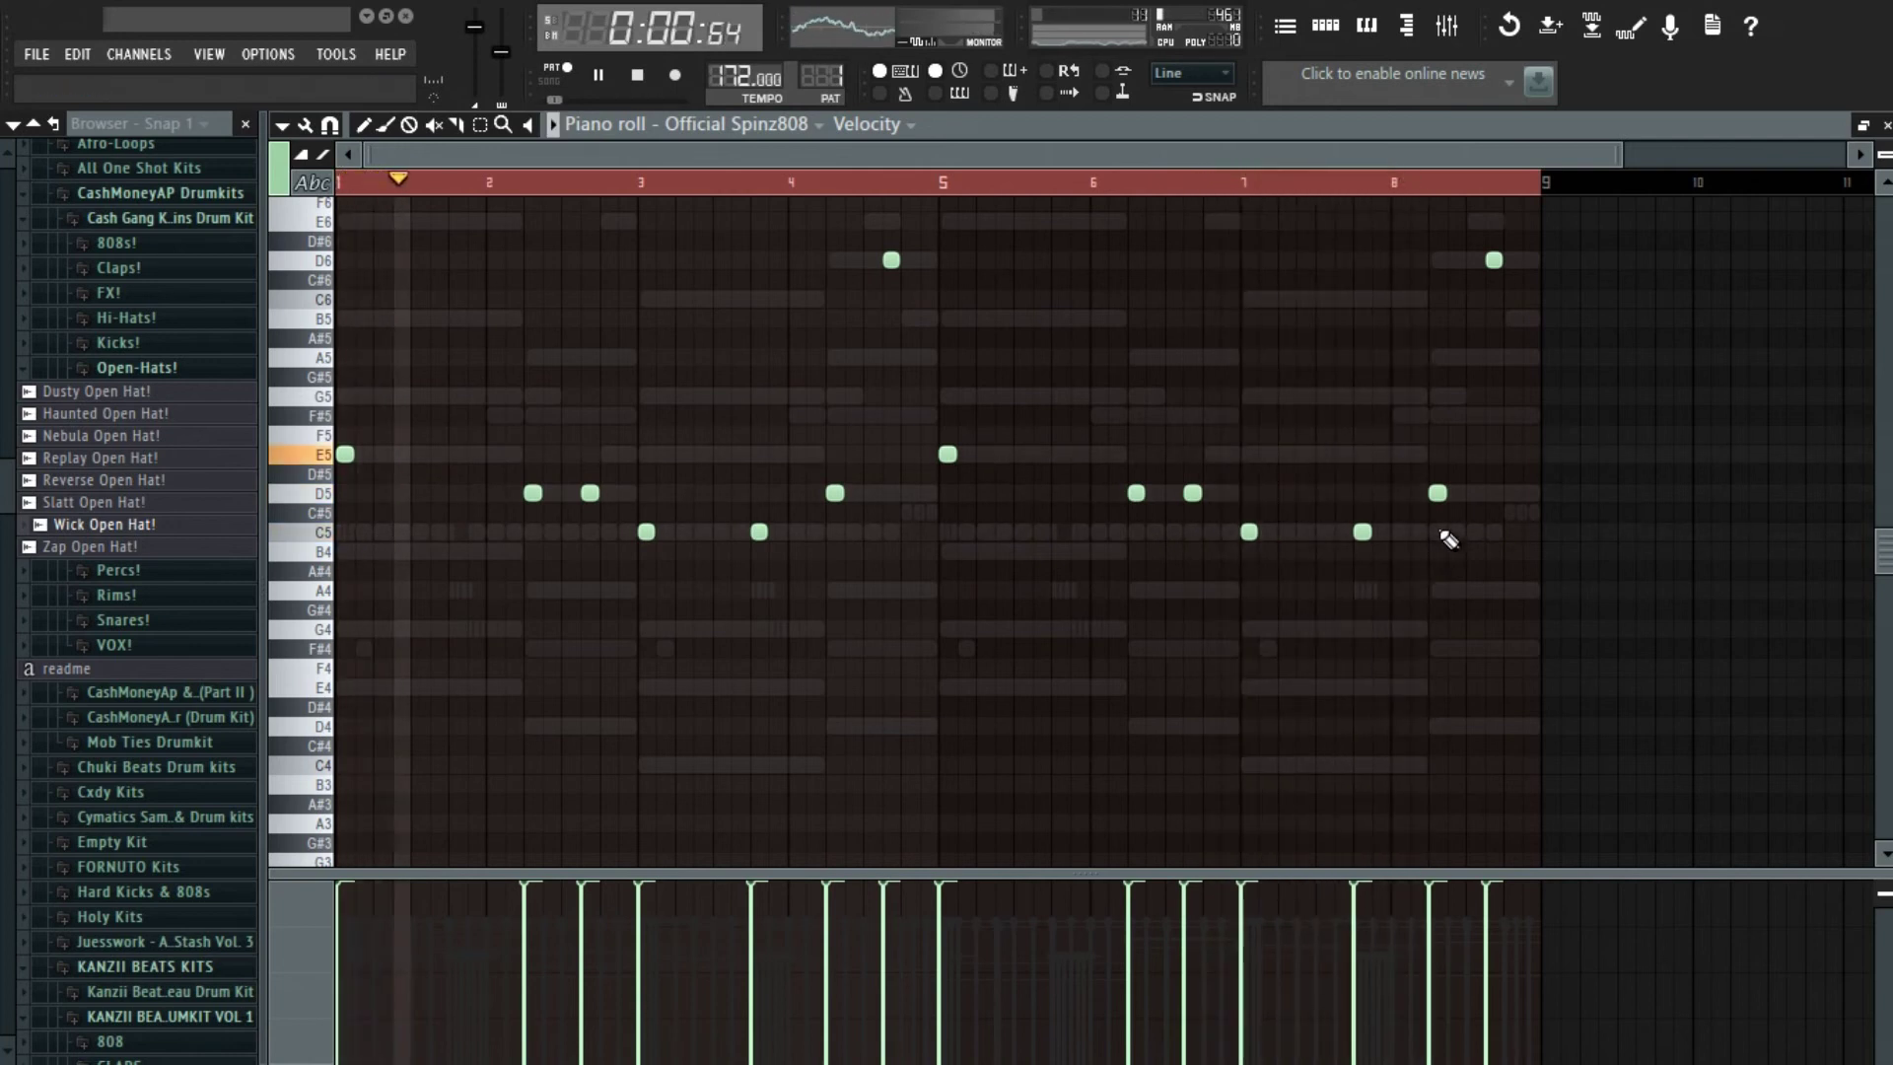
key("space")
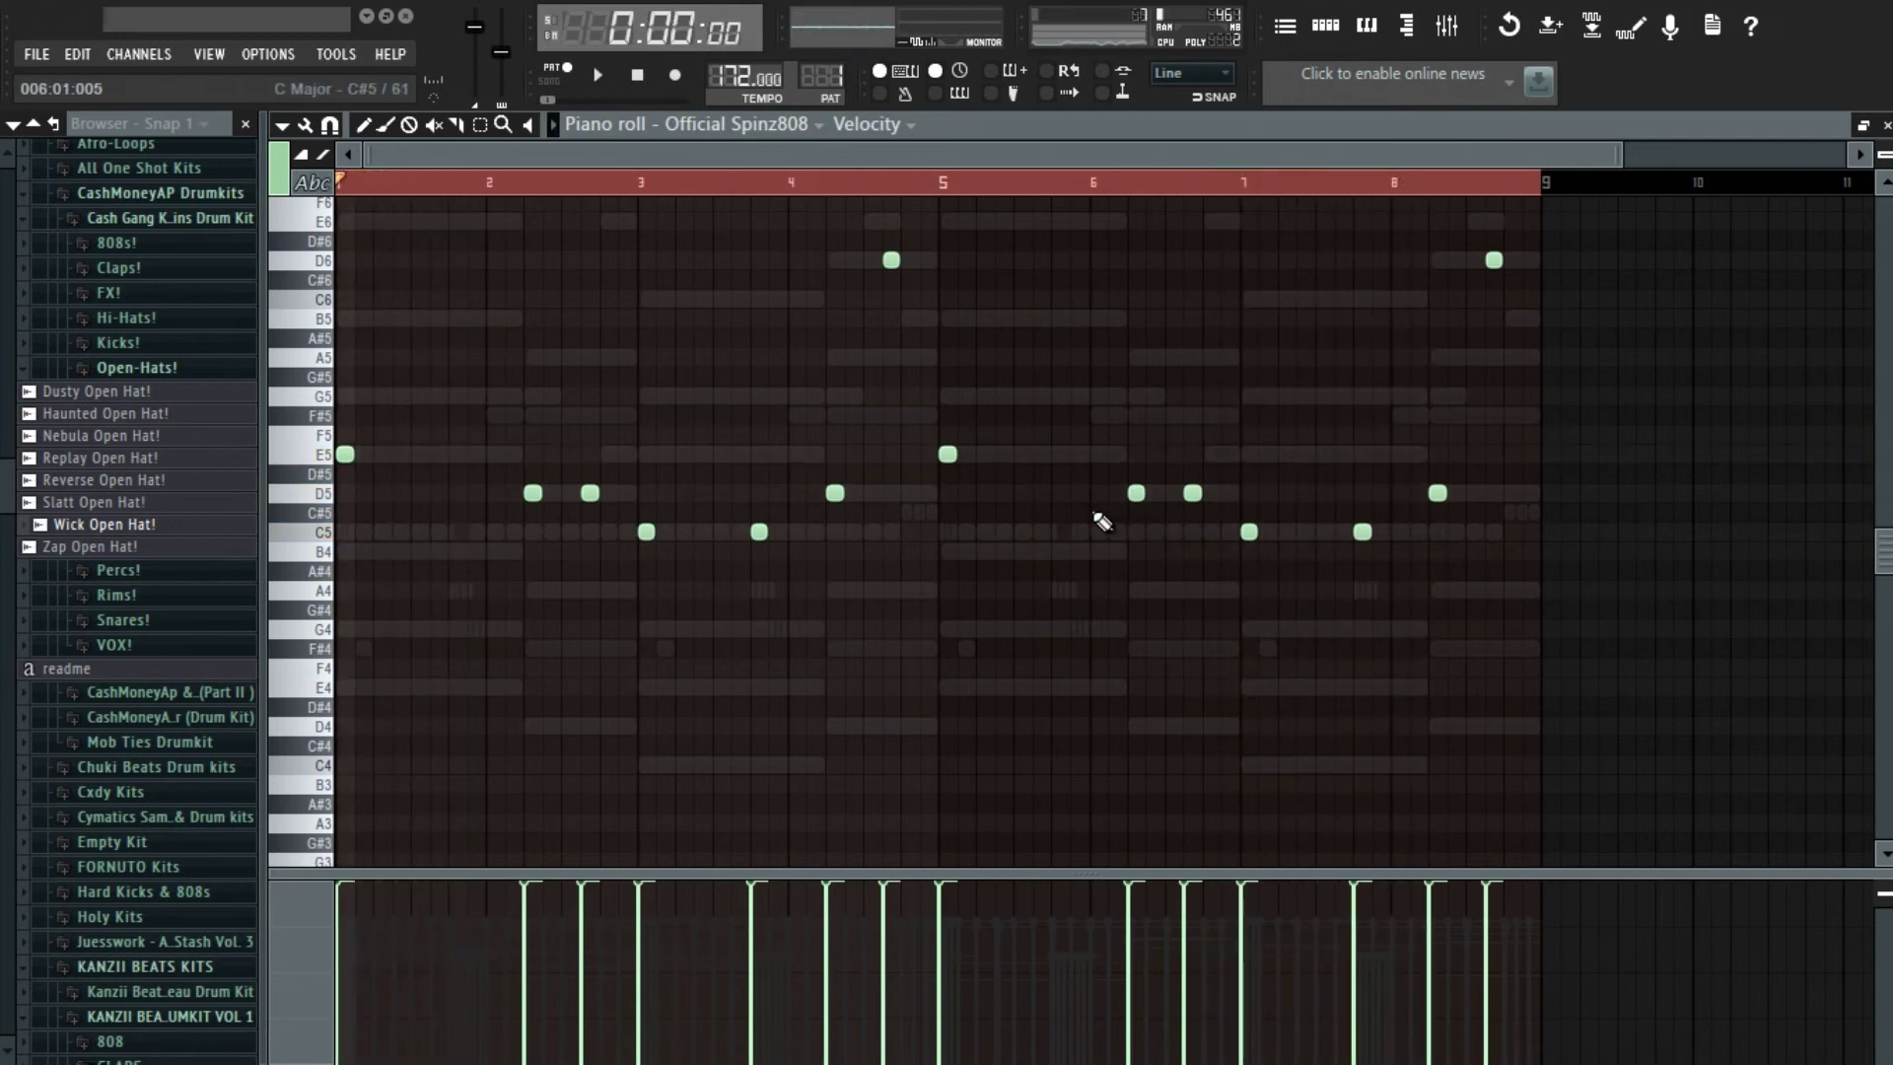
- Raise the first 808 notes of bars 6 and 7 an octave to D6 and C6, and lower bar 8's D6 note to D5
key("ctrl+Up")
scroll(1162, 506, "up", 2)
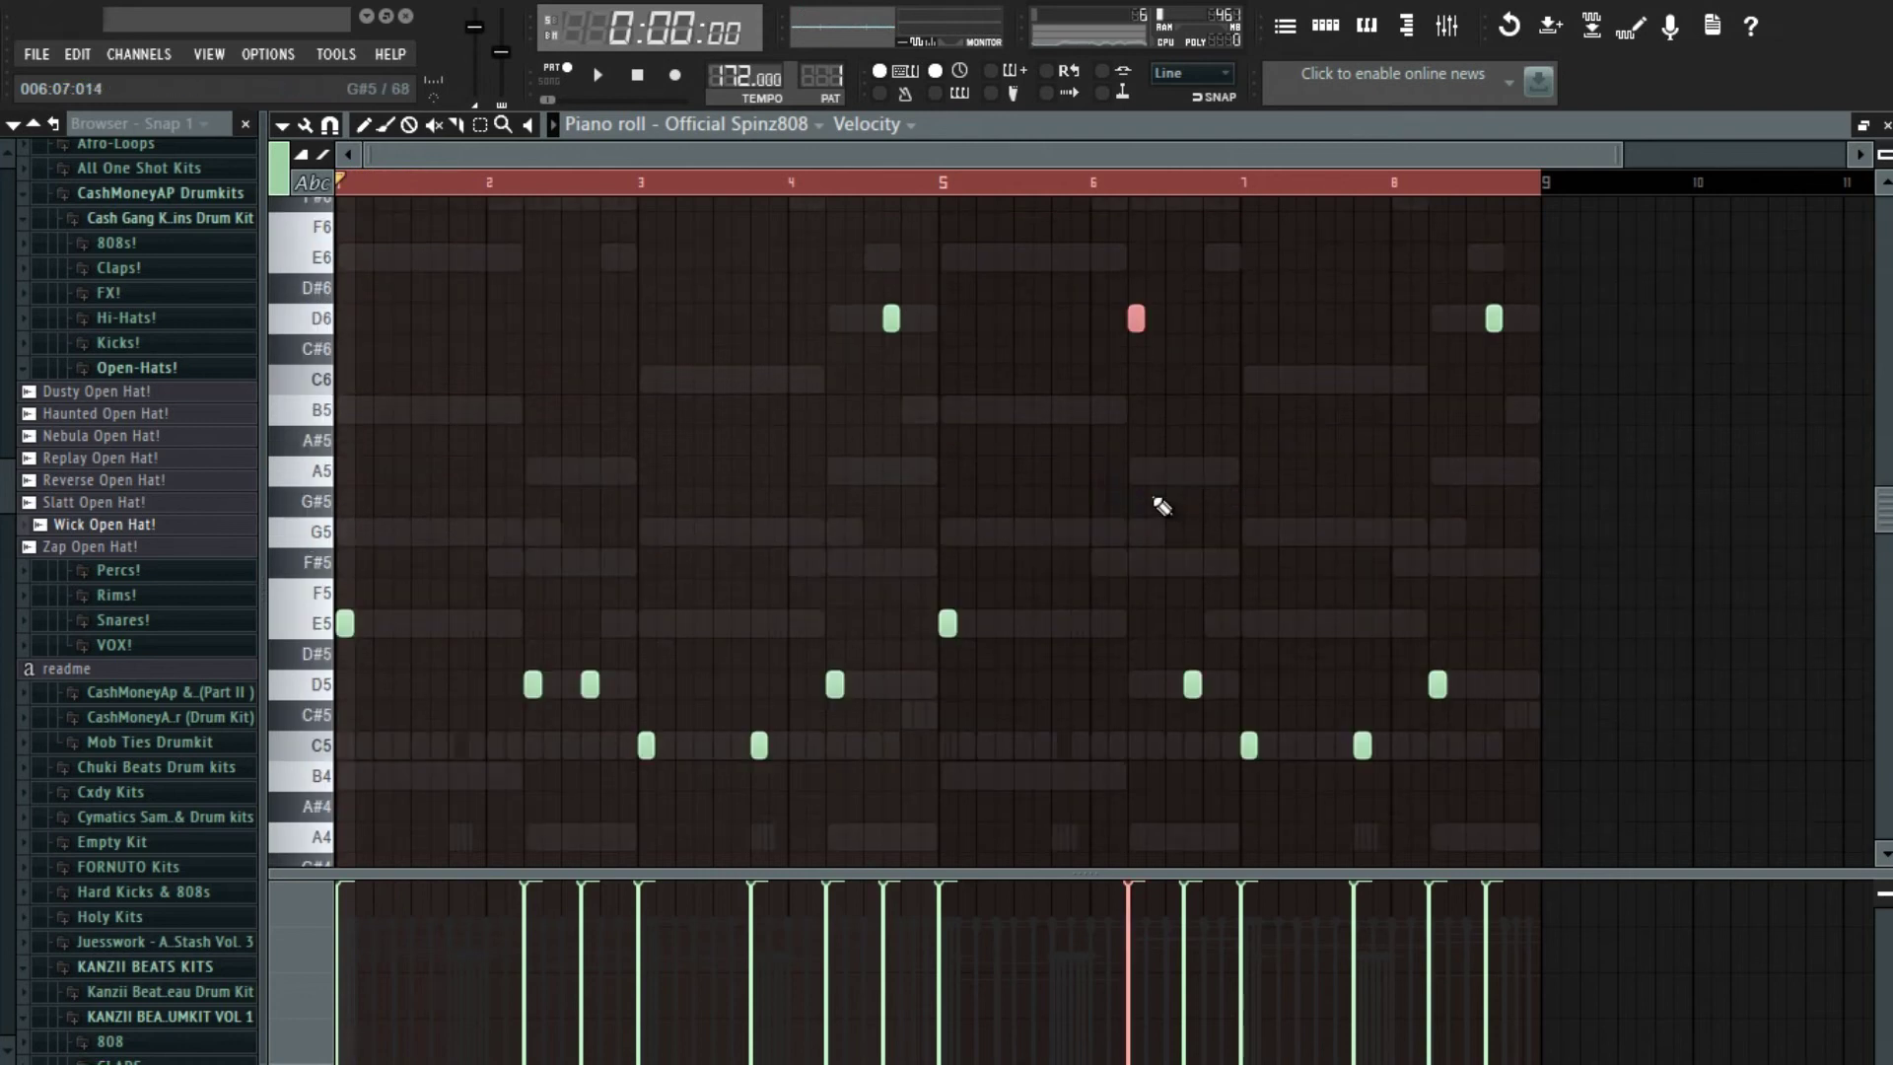
left_click_drag(1299, 688, 1223, 772)
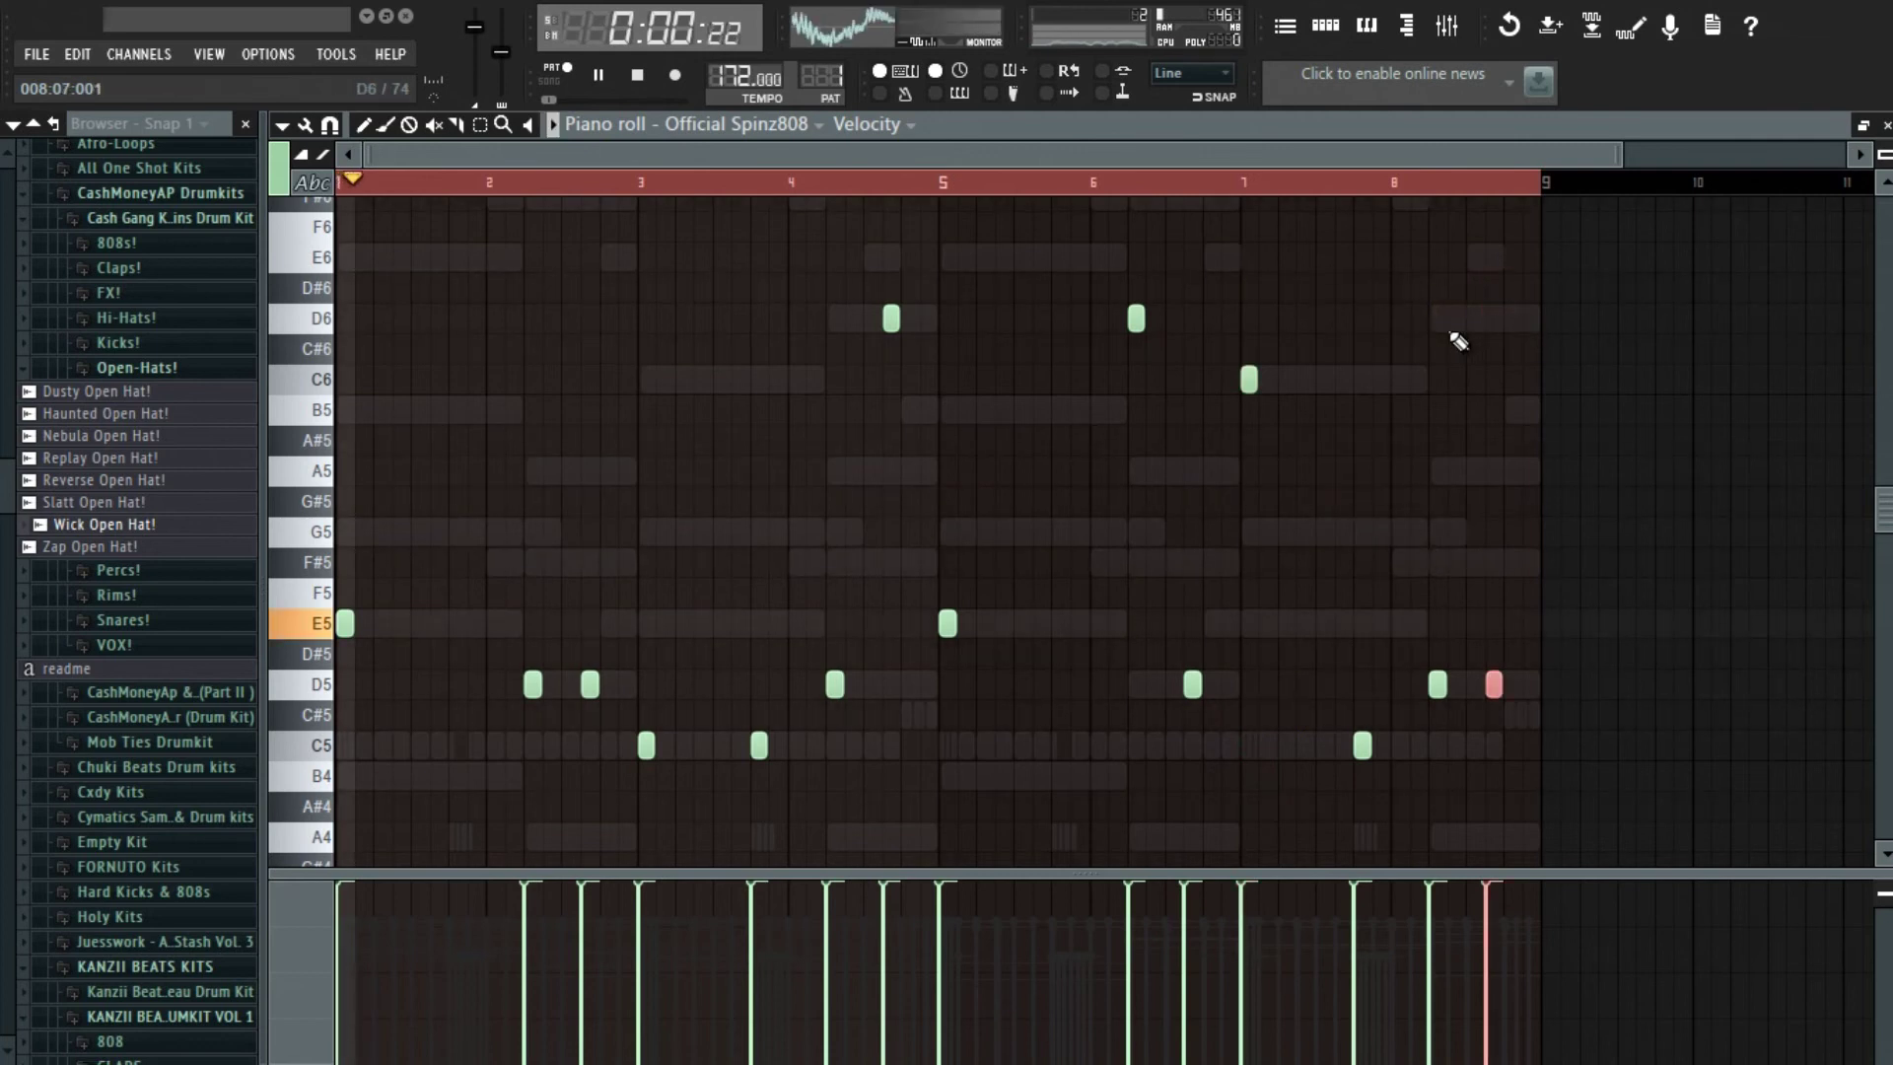
- Open the KB - 23 Kick channel in the piano roll and add a C5 note at the start of bar 1
key("F5")
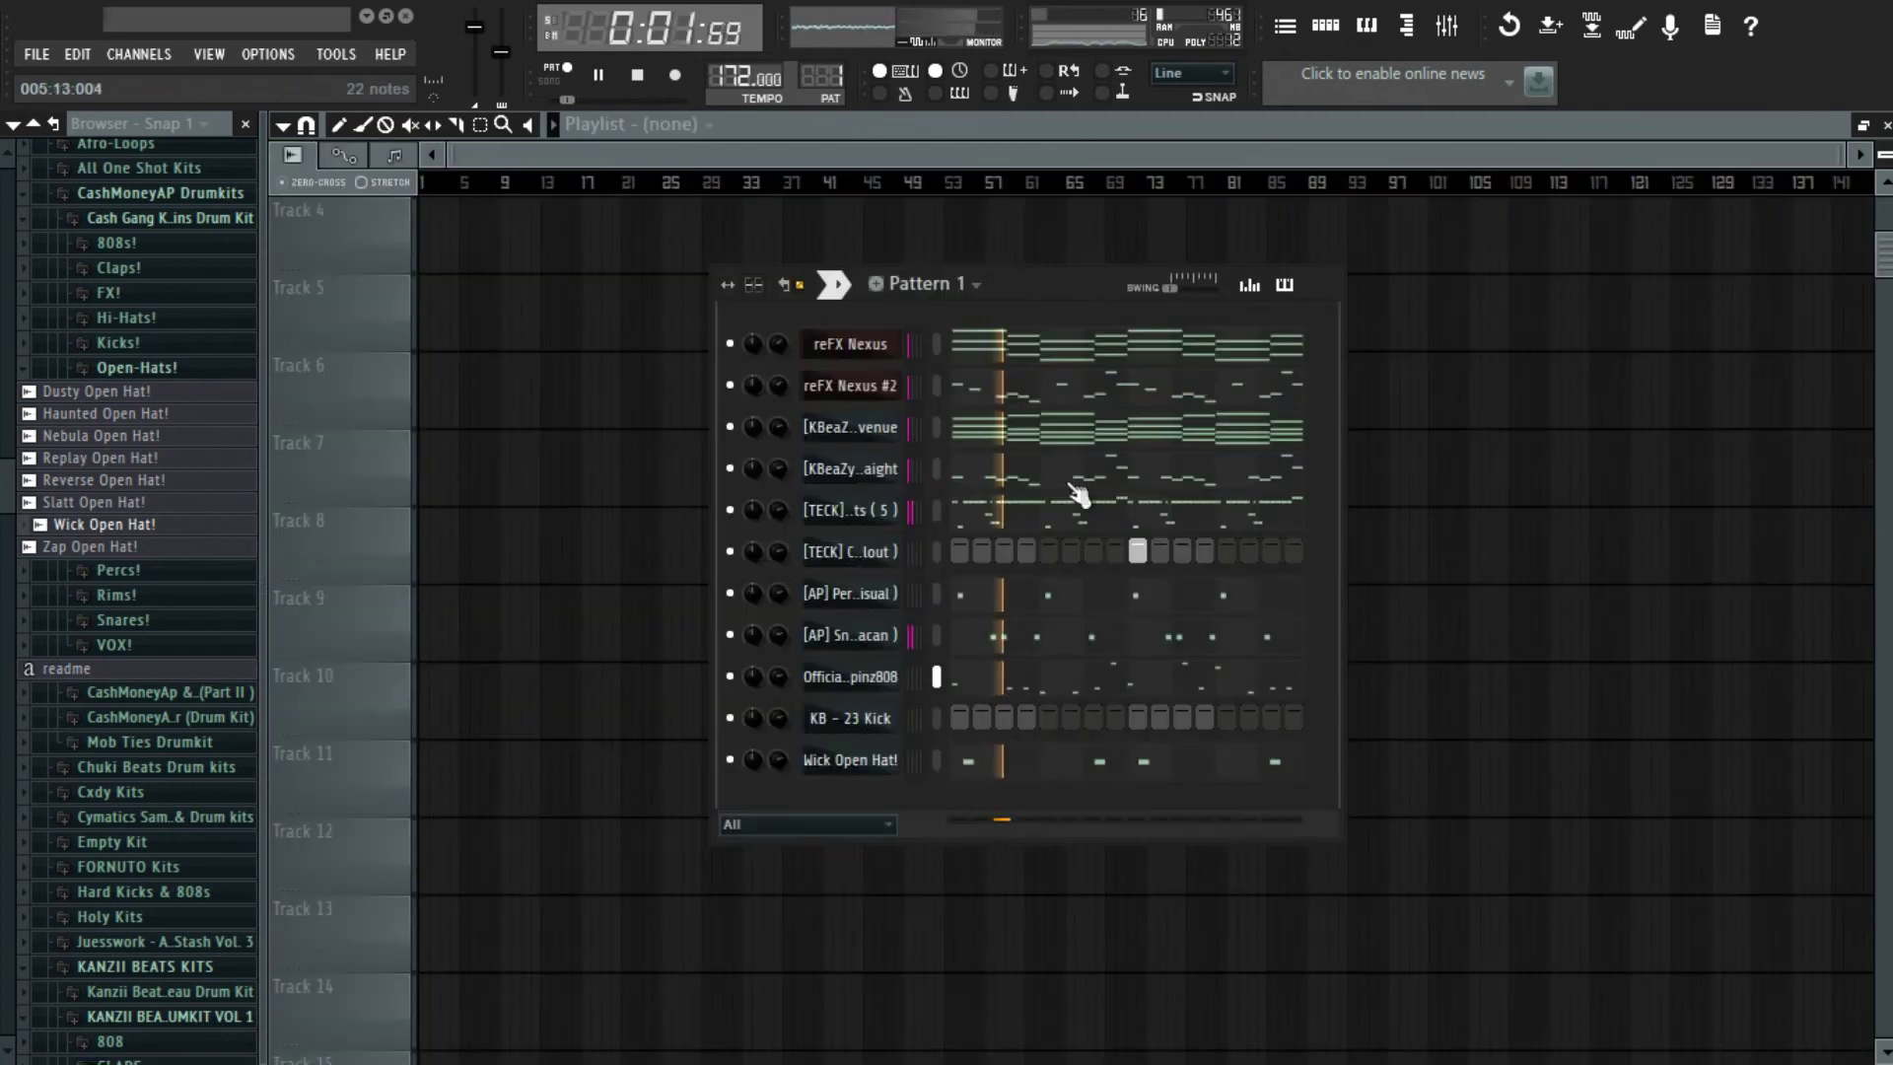
right_click(893, 719)
left_click(955, 668)
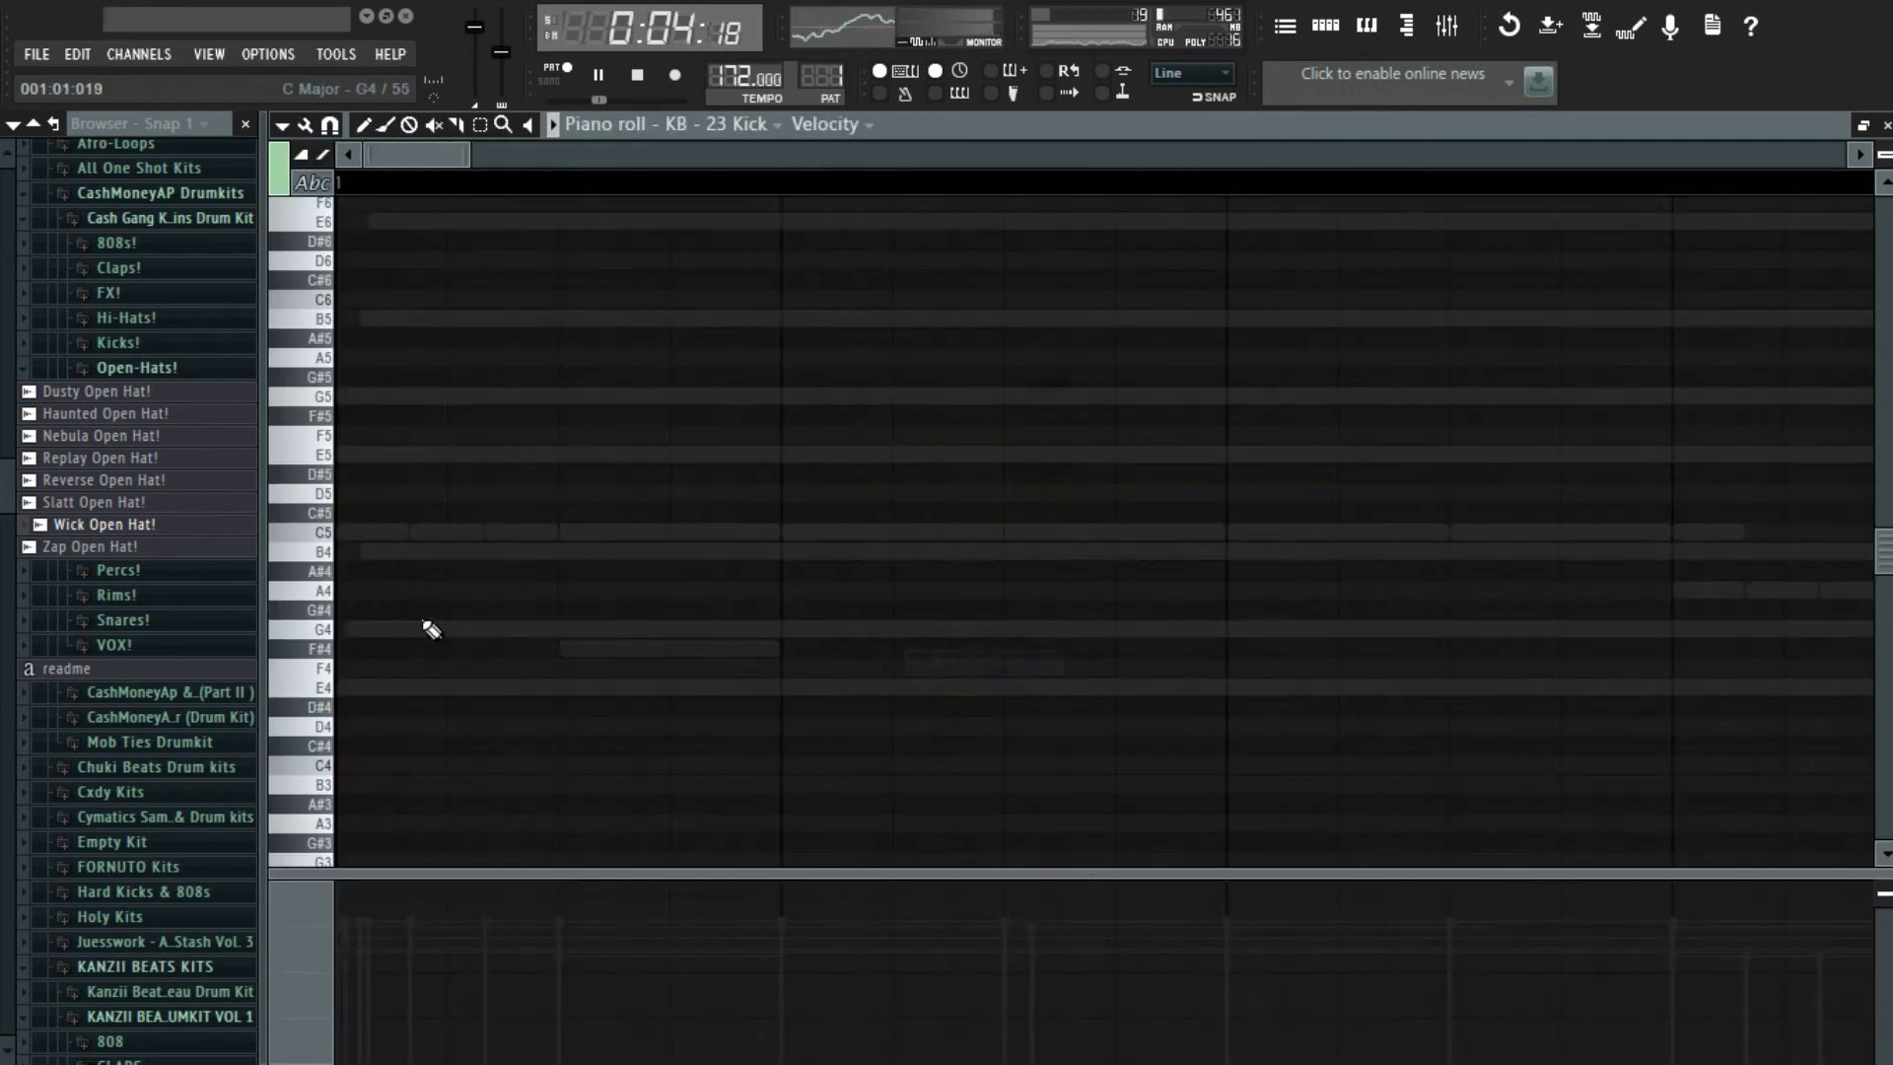
scroll(495, 538, "down", 5)
left_click(335, 533)
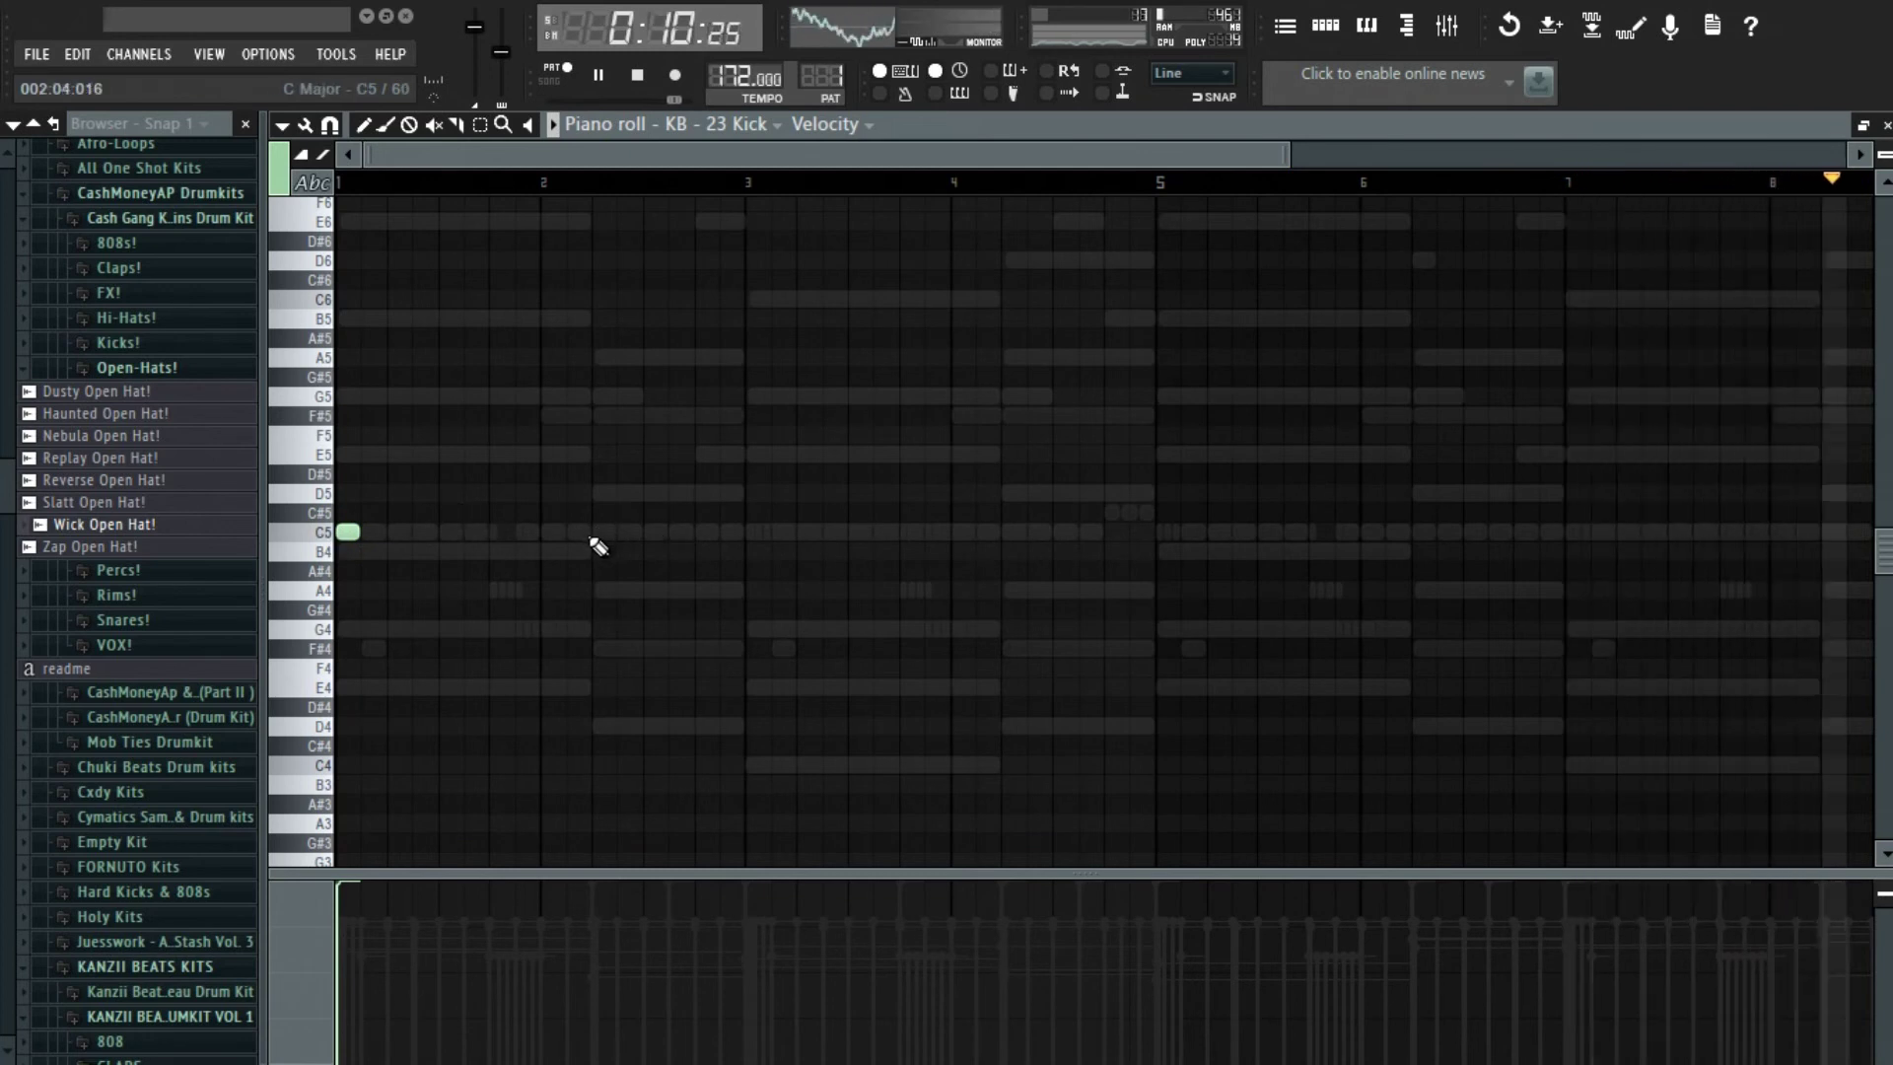
- Add a C5 kick note on step 5 of bar 2 and lower the velocity of the kick notes to about 78%
key("space")
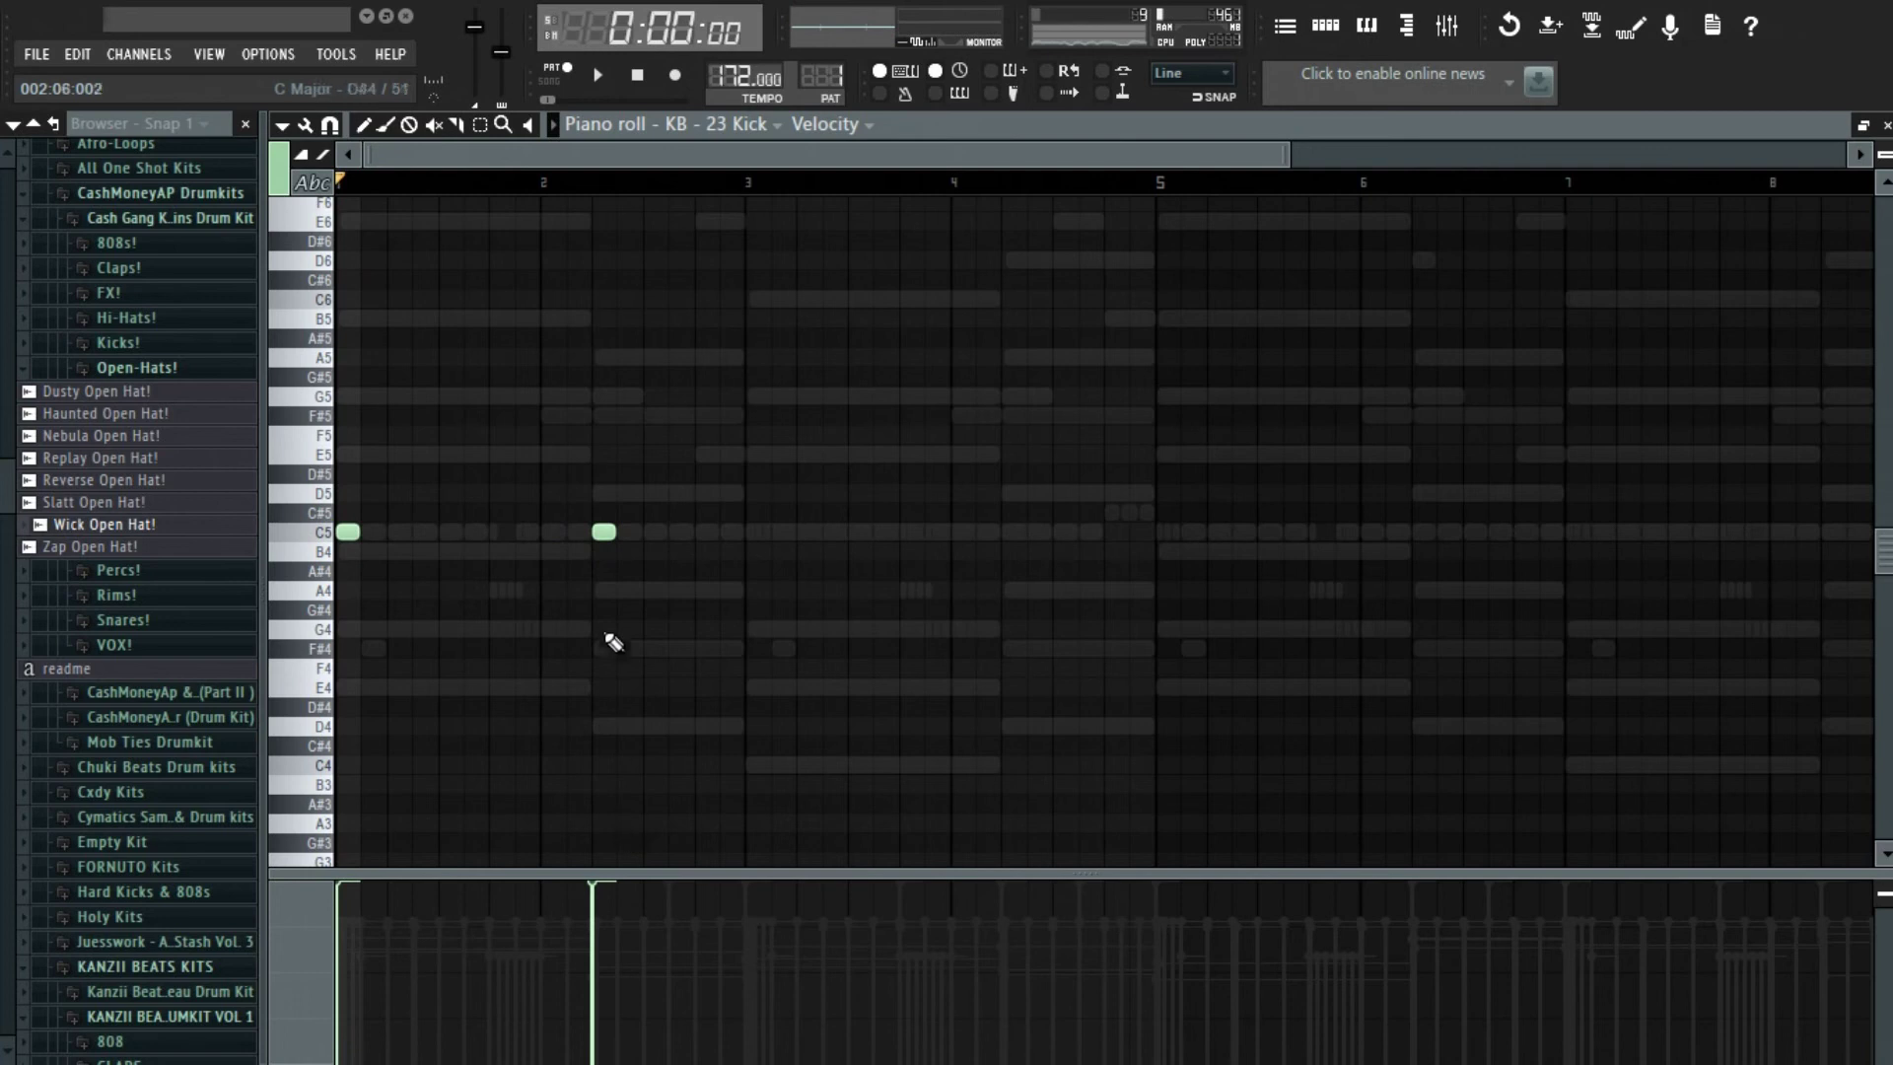
key("ctrl+a")
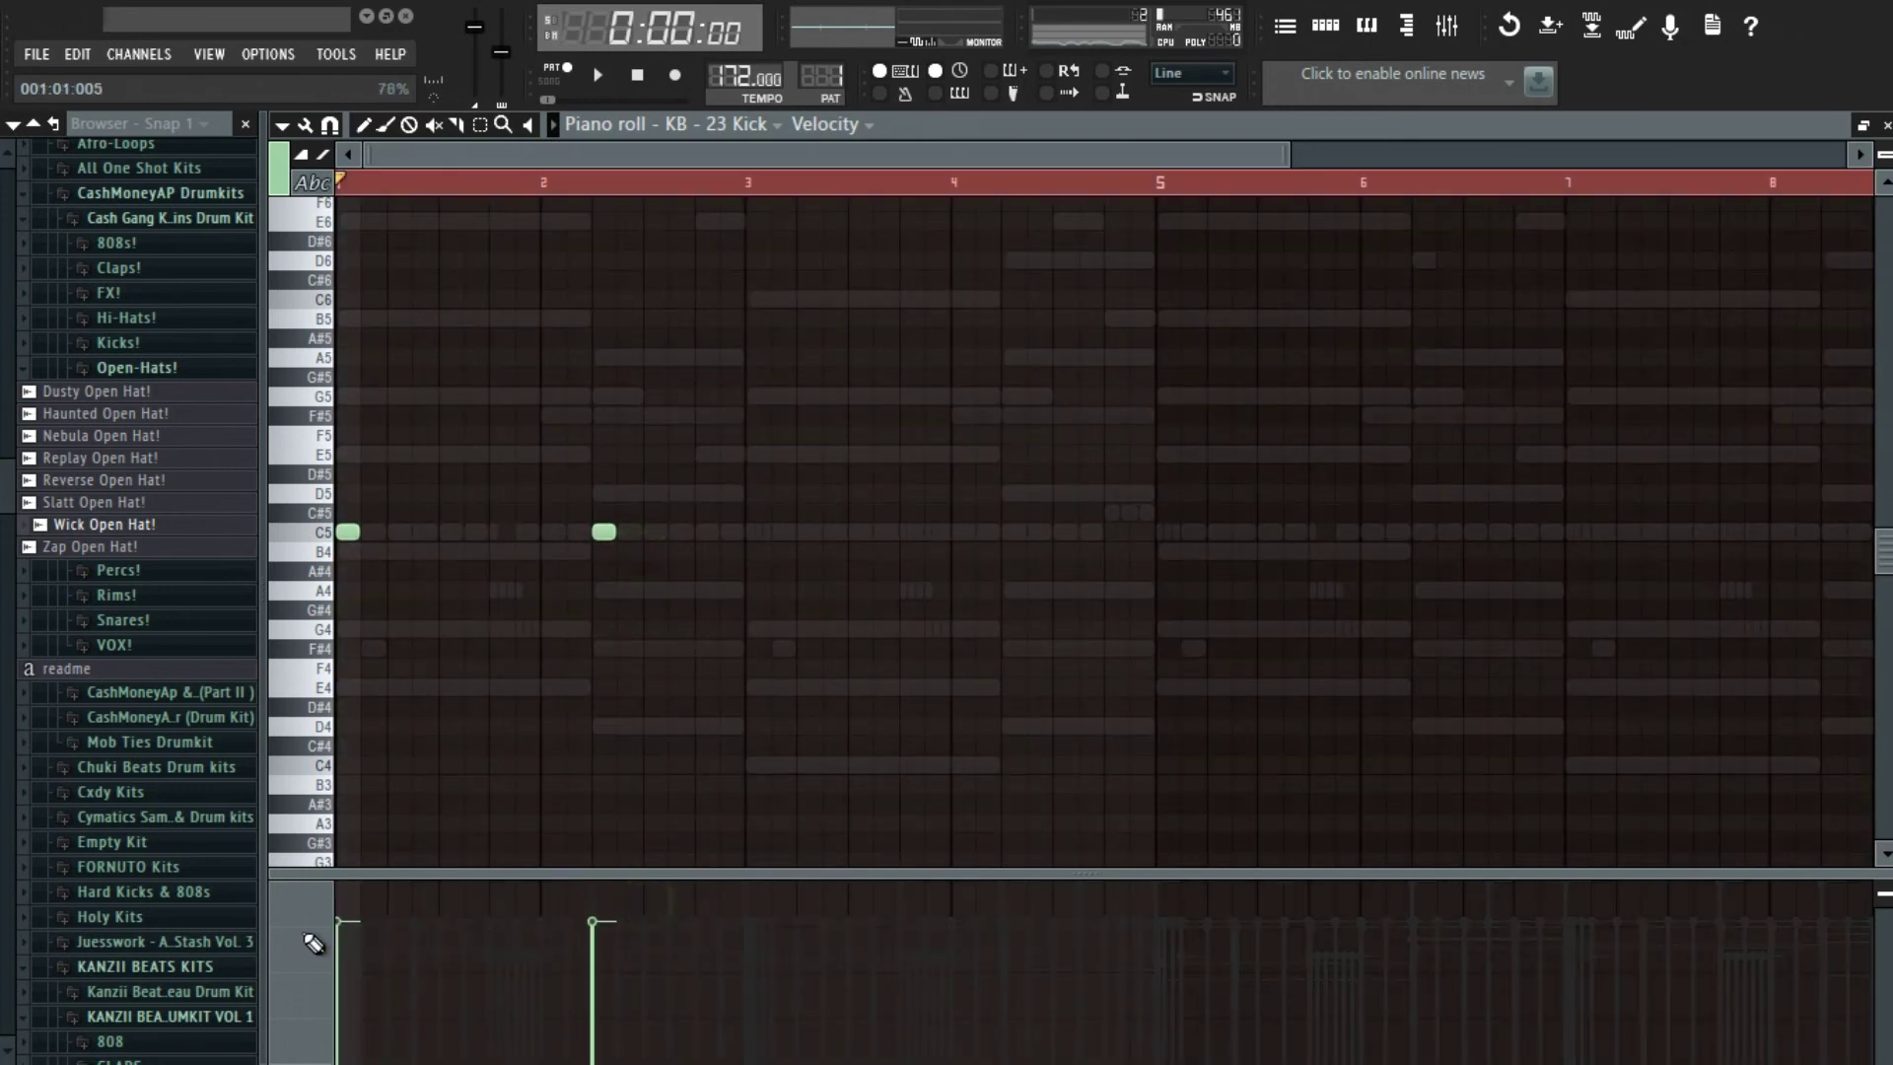
key("space")
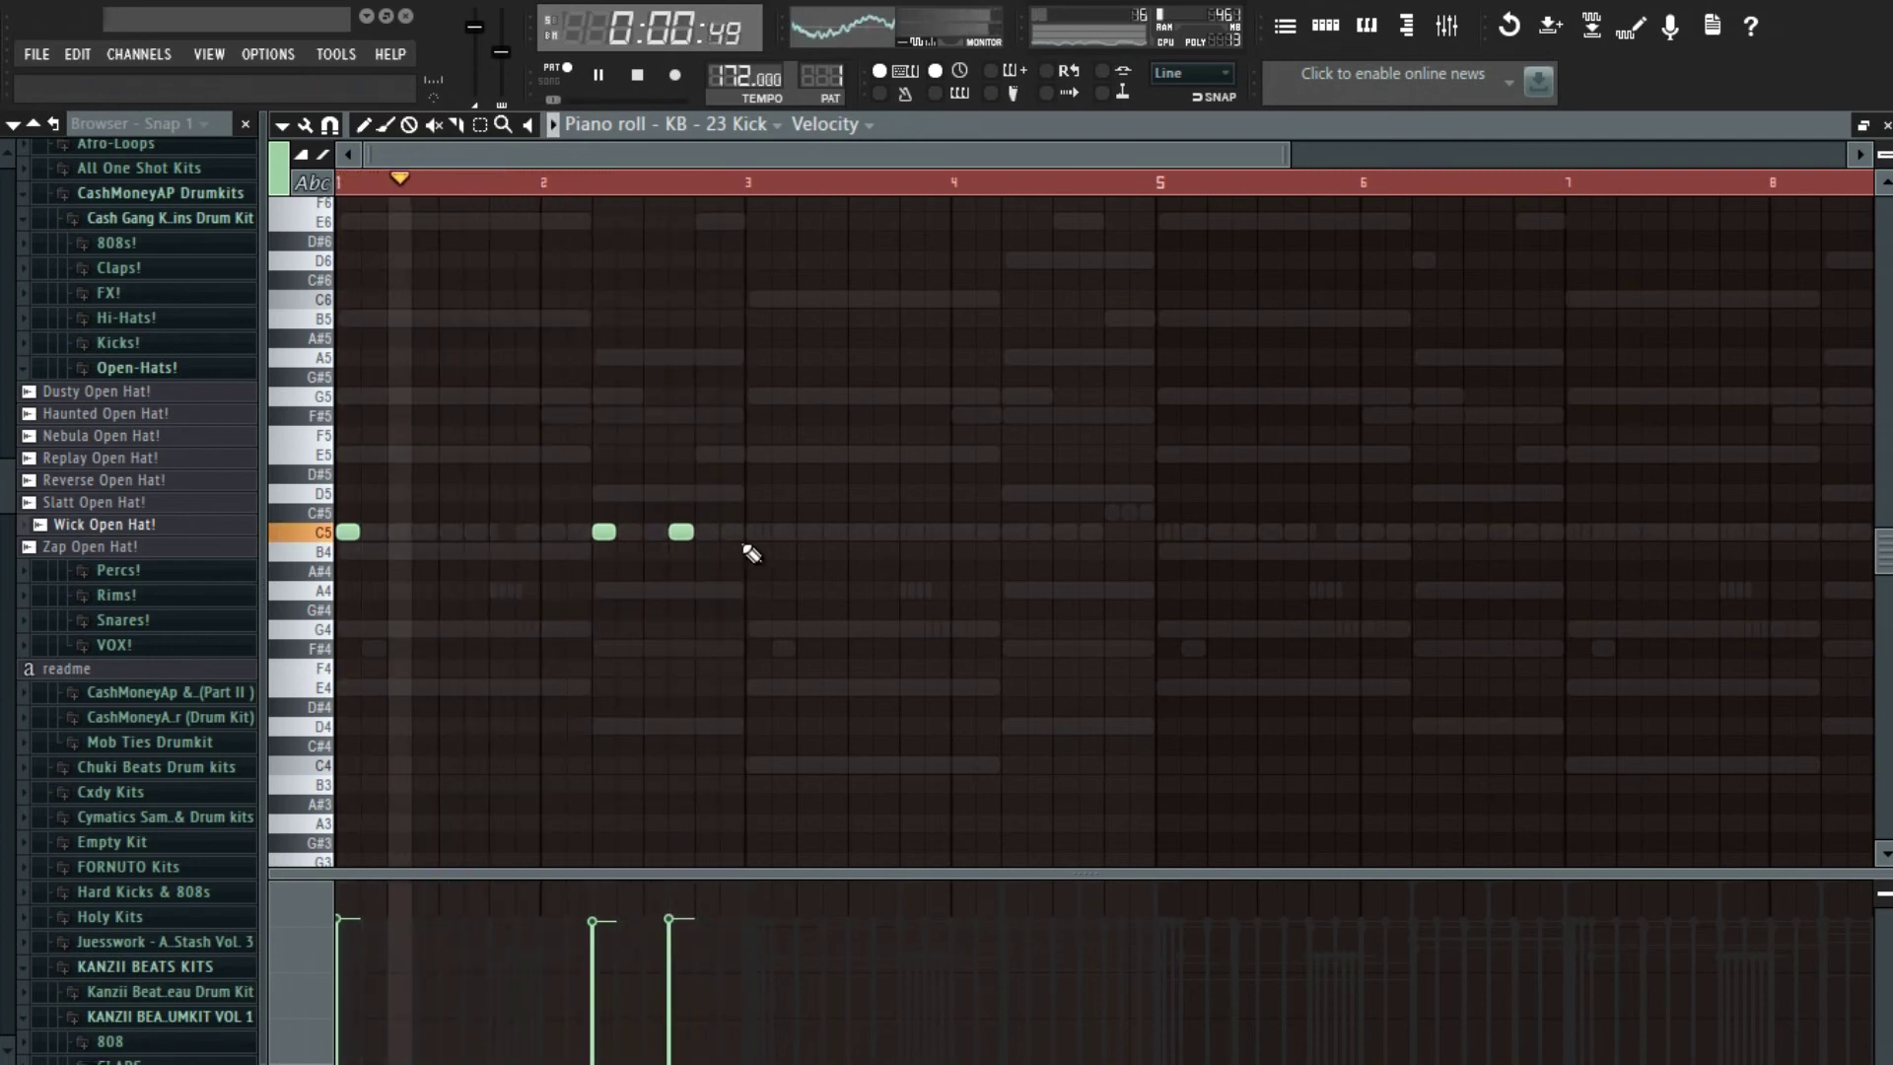
- Place C5 kick notes on step 13 of bar 2, steps 1 and 11 of bar 3, and steps 5, 11 and 15 of bar 4
left_click(700, 534)
left_click(756, 533)
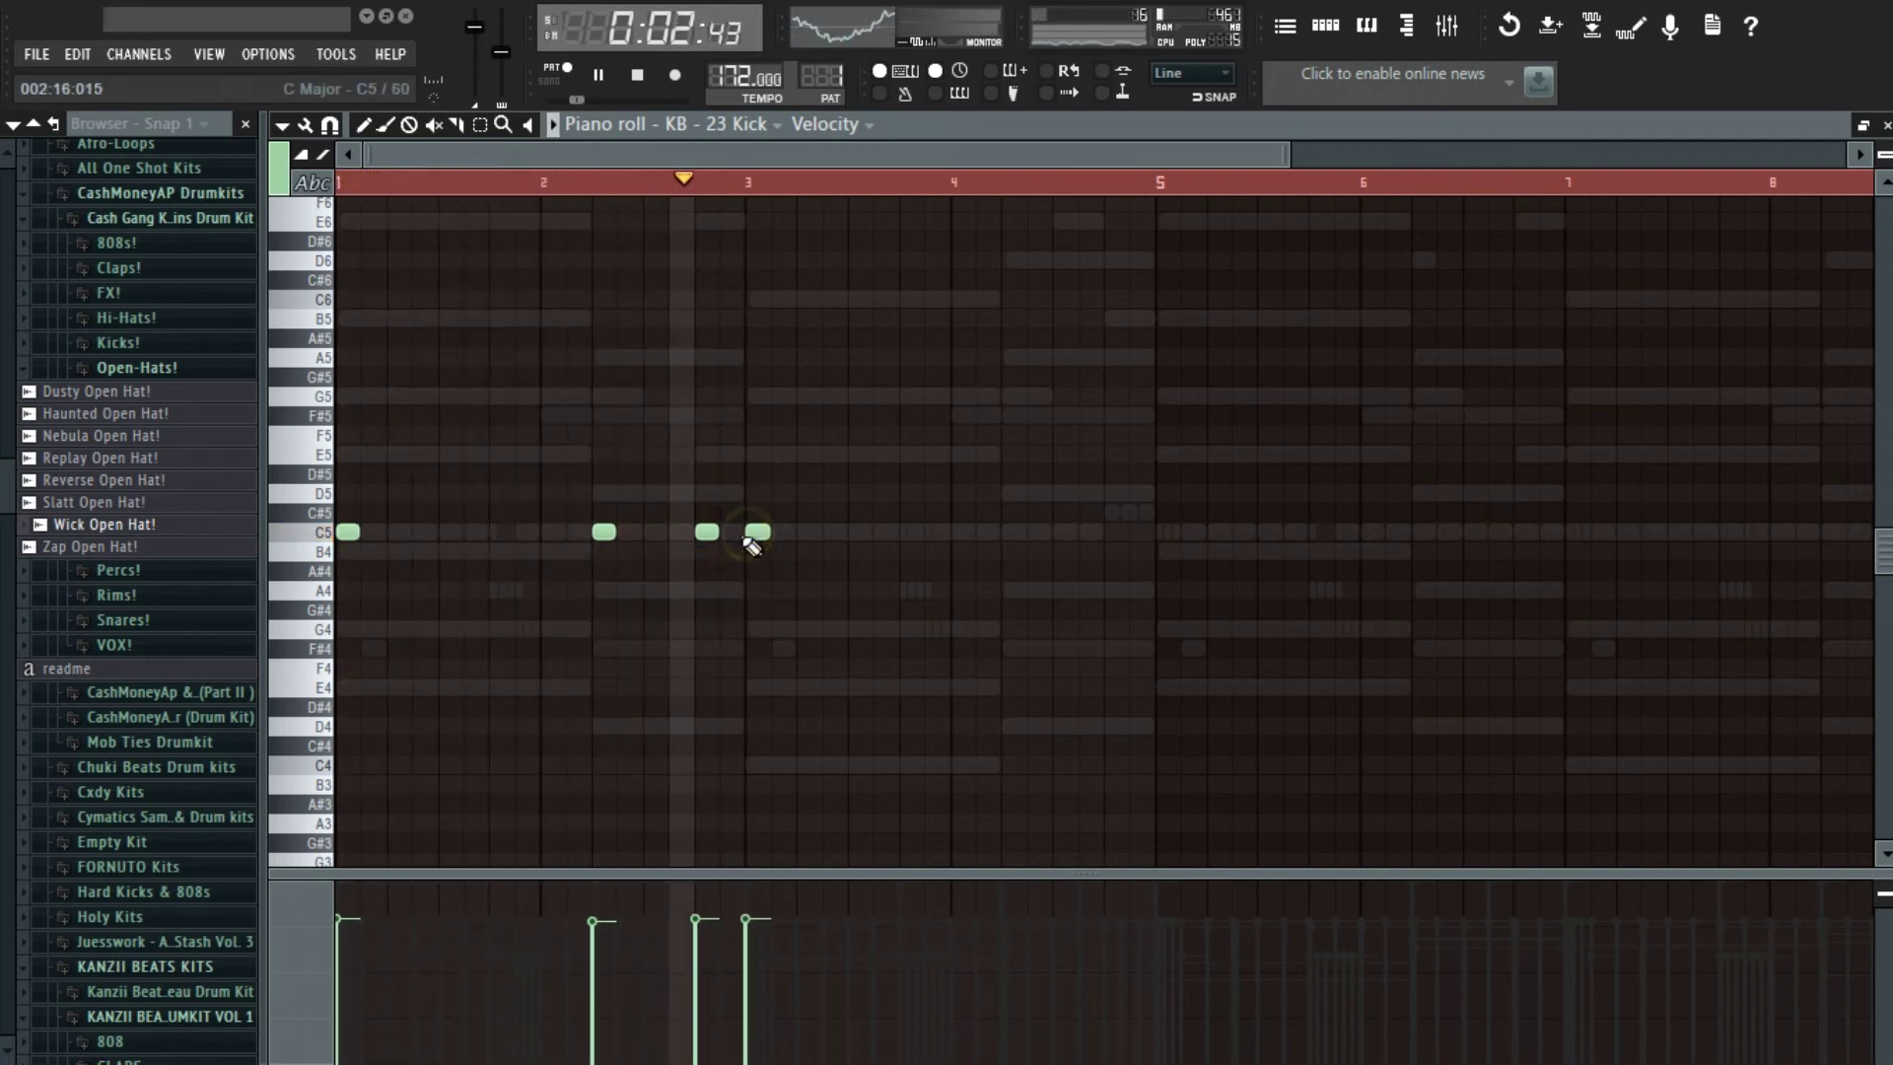
left_click(883, 533)
left_click(1012, 533)
left_click(1089, 533)
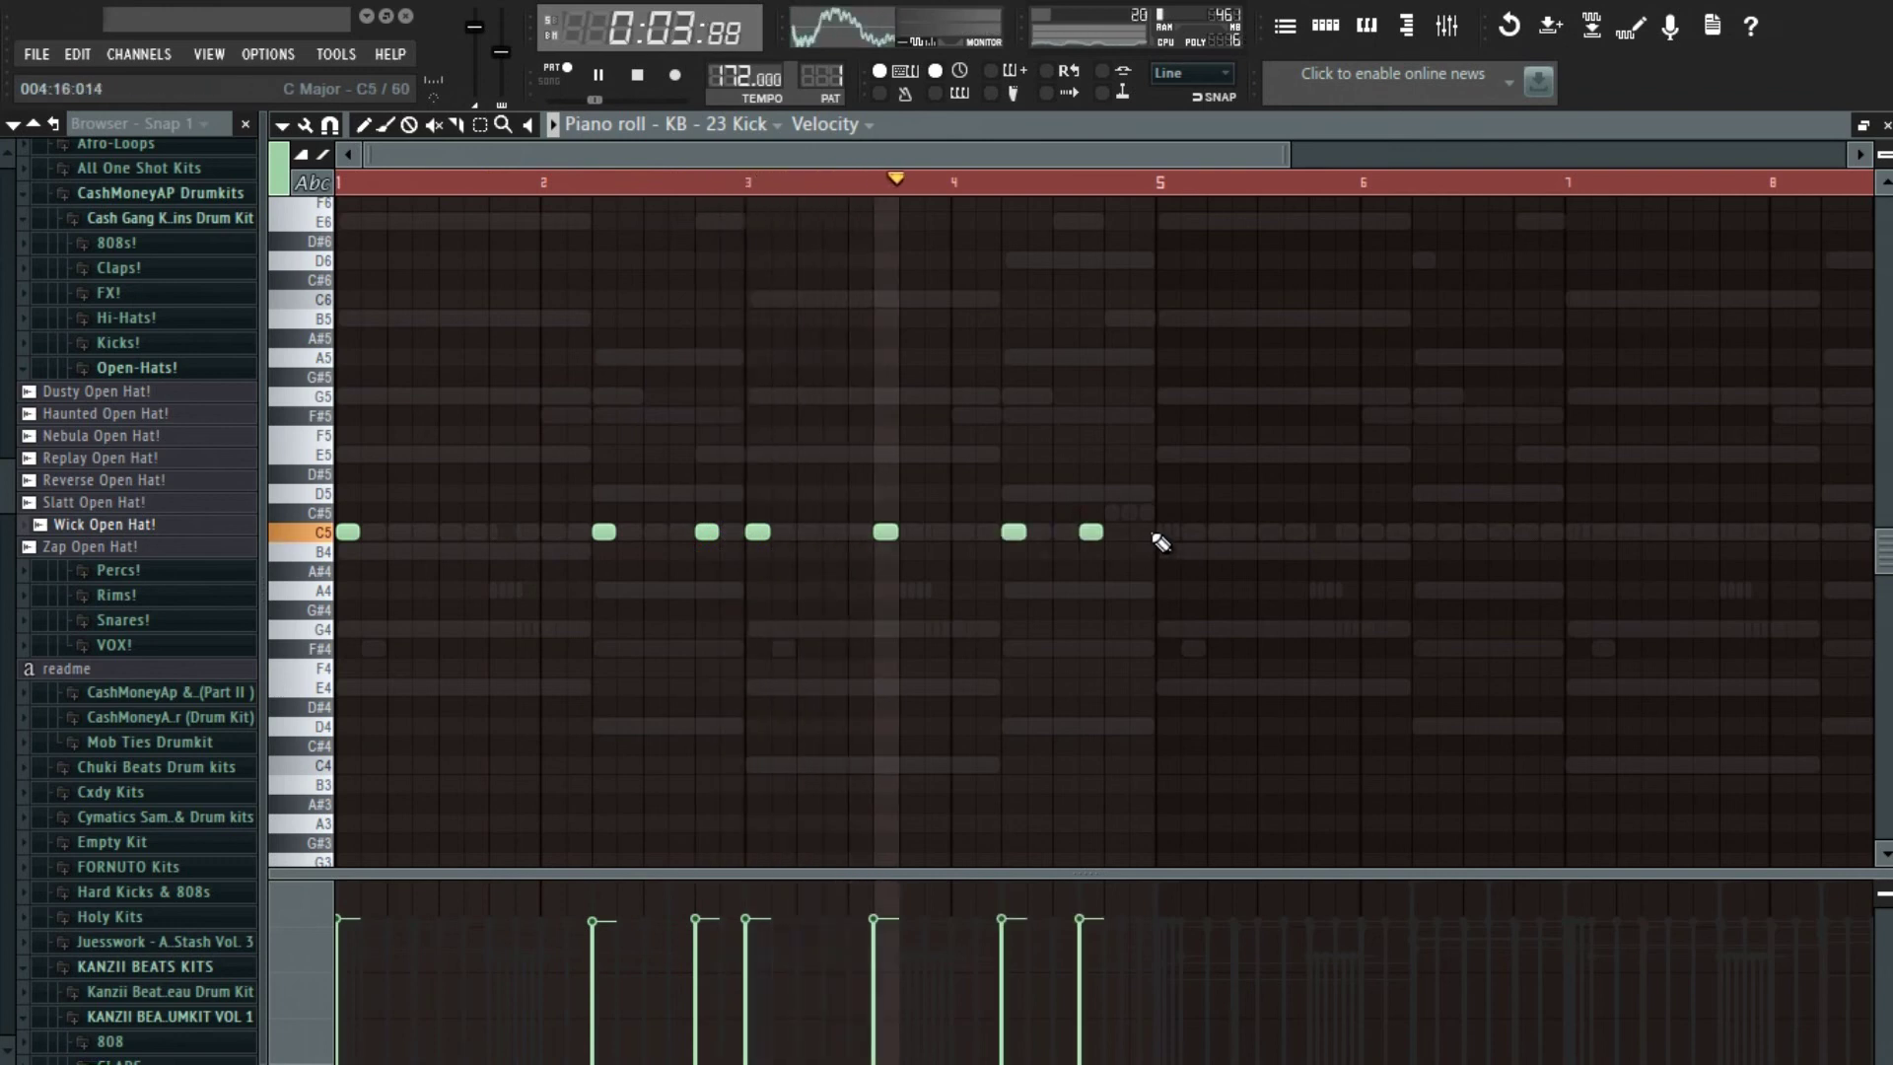
left_click(1137, 533)
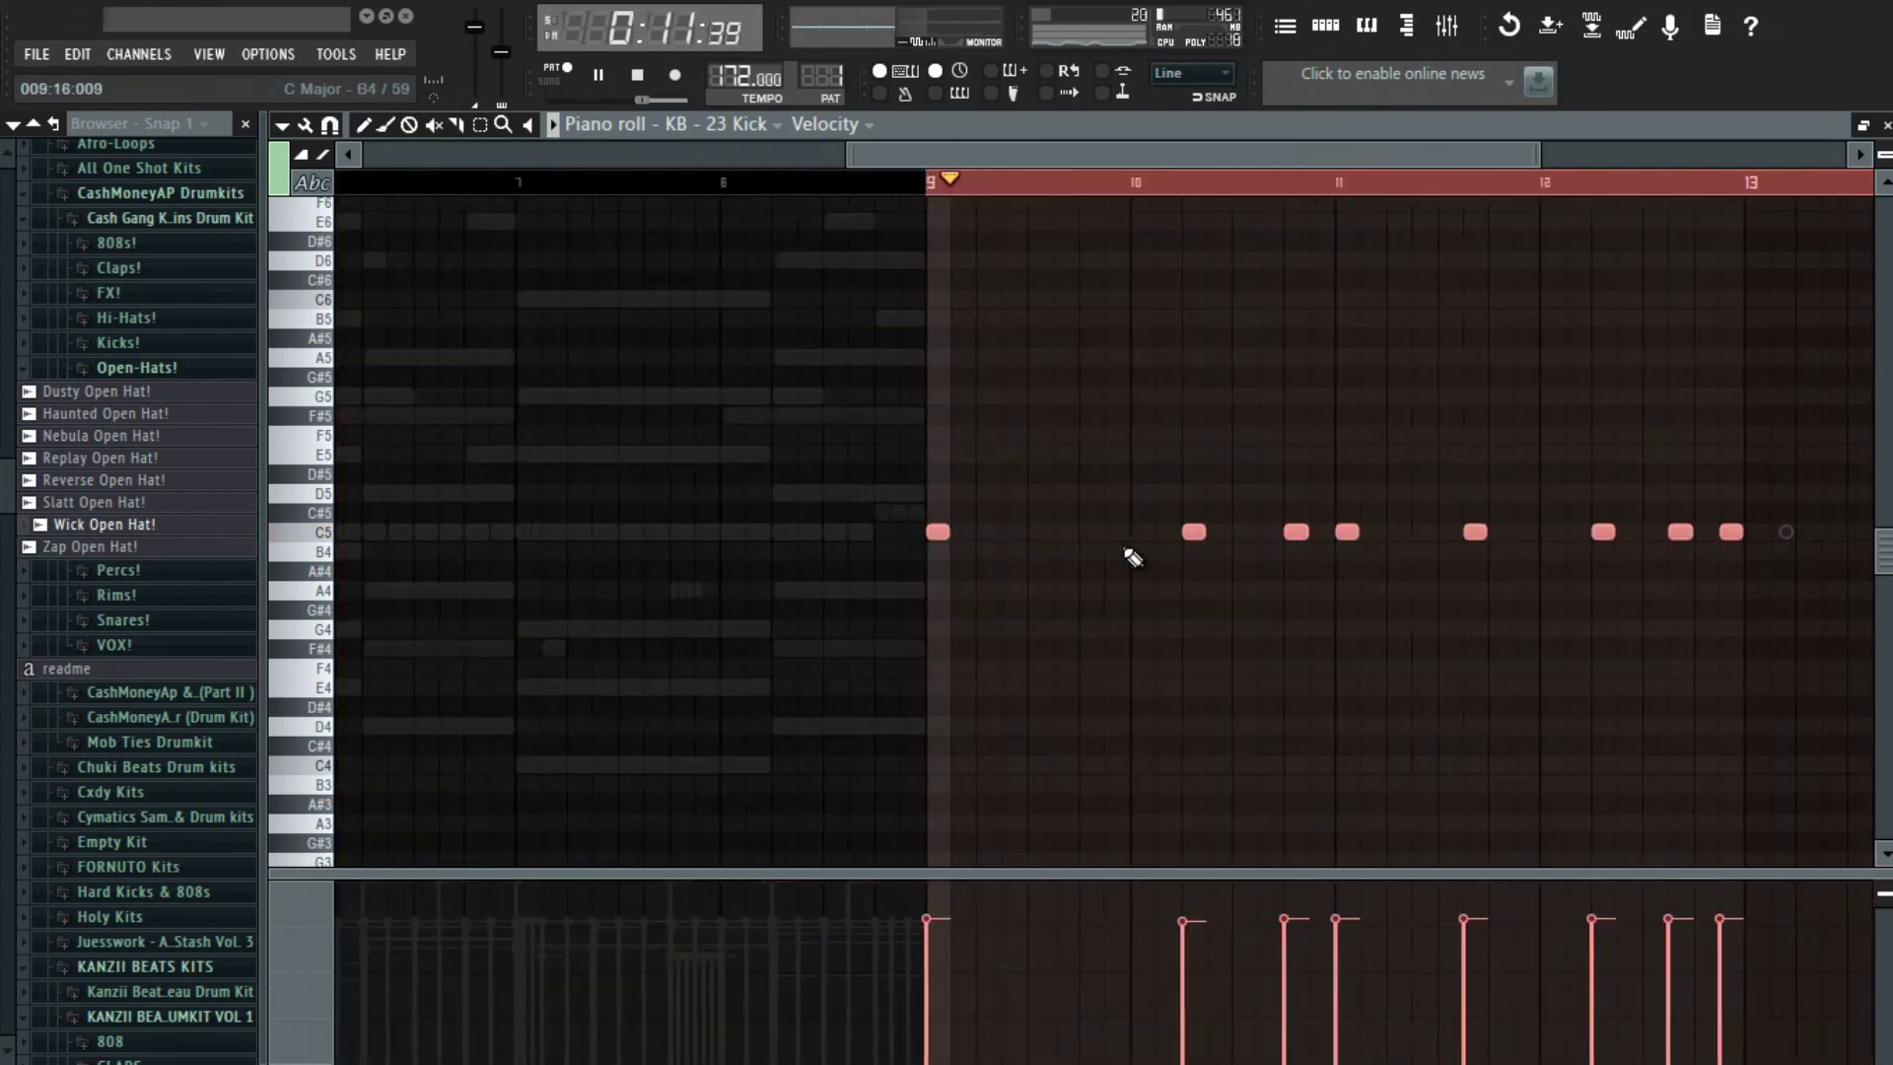
- Duplicate the four-bar kick sequence into bars 5 to 8 and play the pattern
scroll(1056, 351, "down", 3)
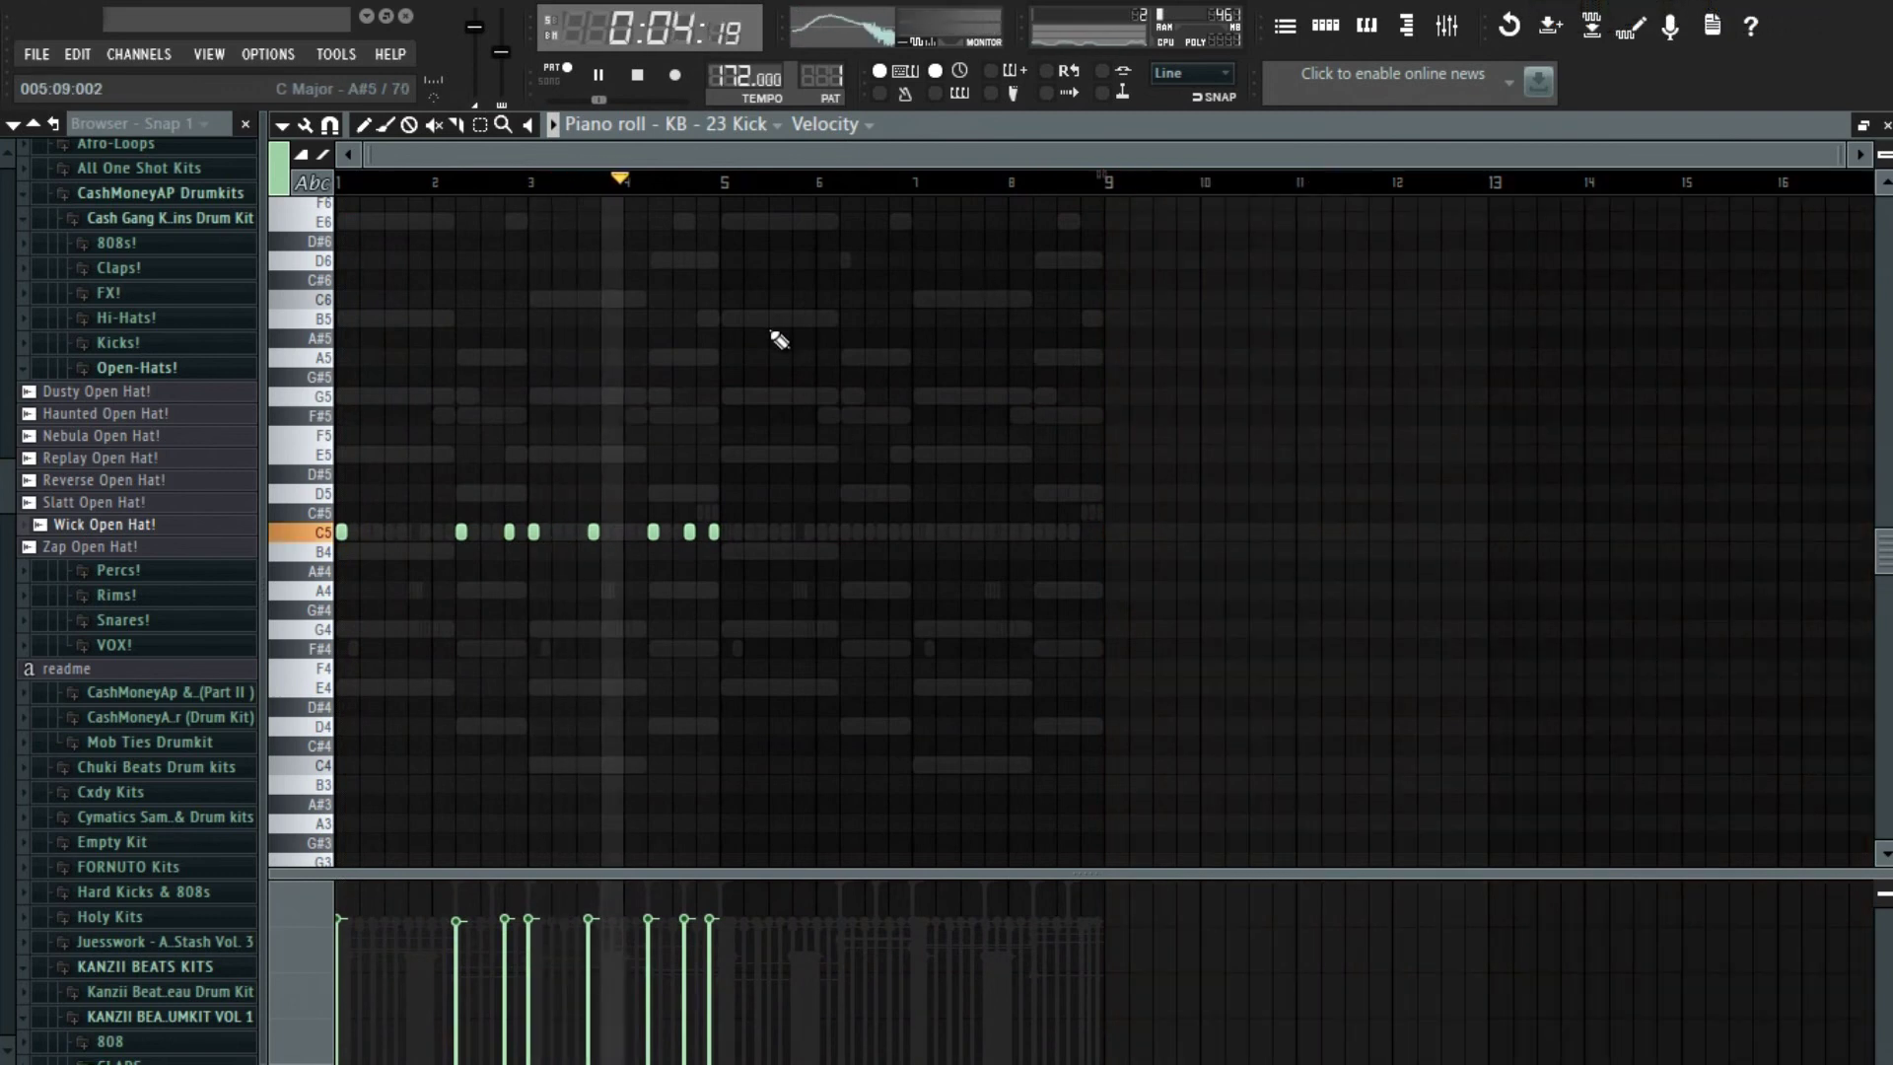
key("ctrl+b")
key("ctrl+d")
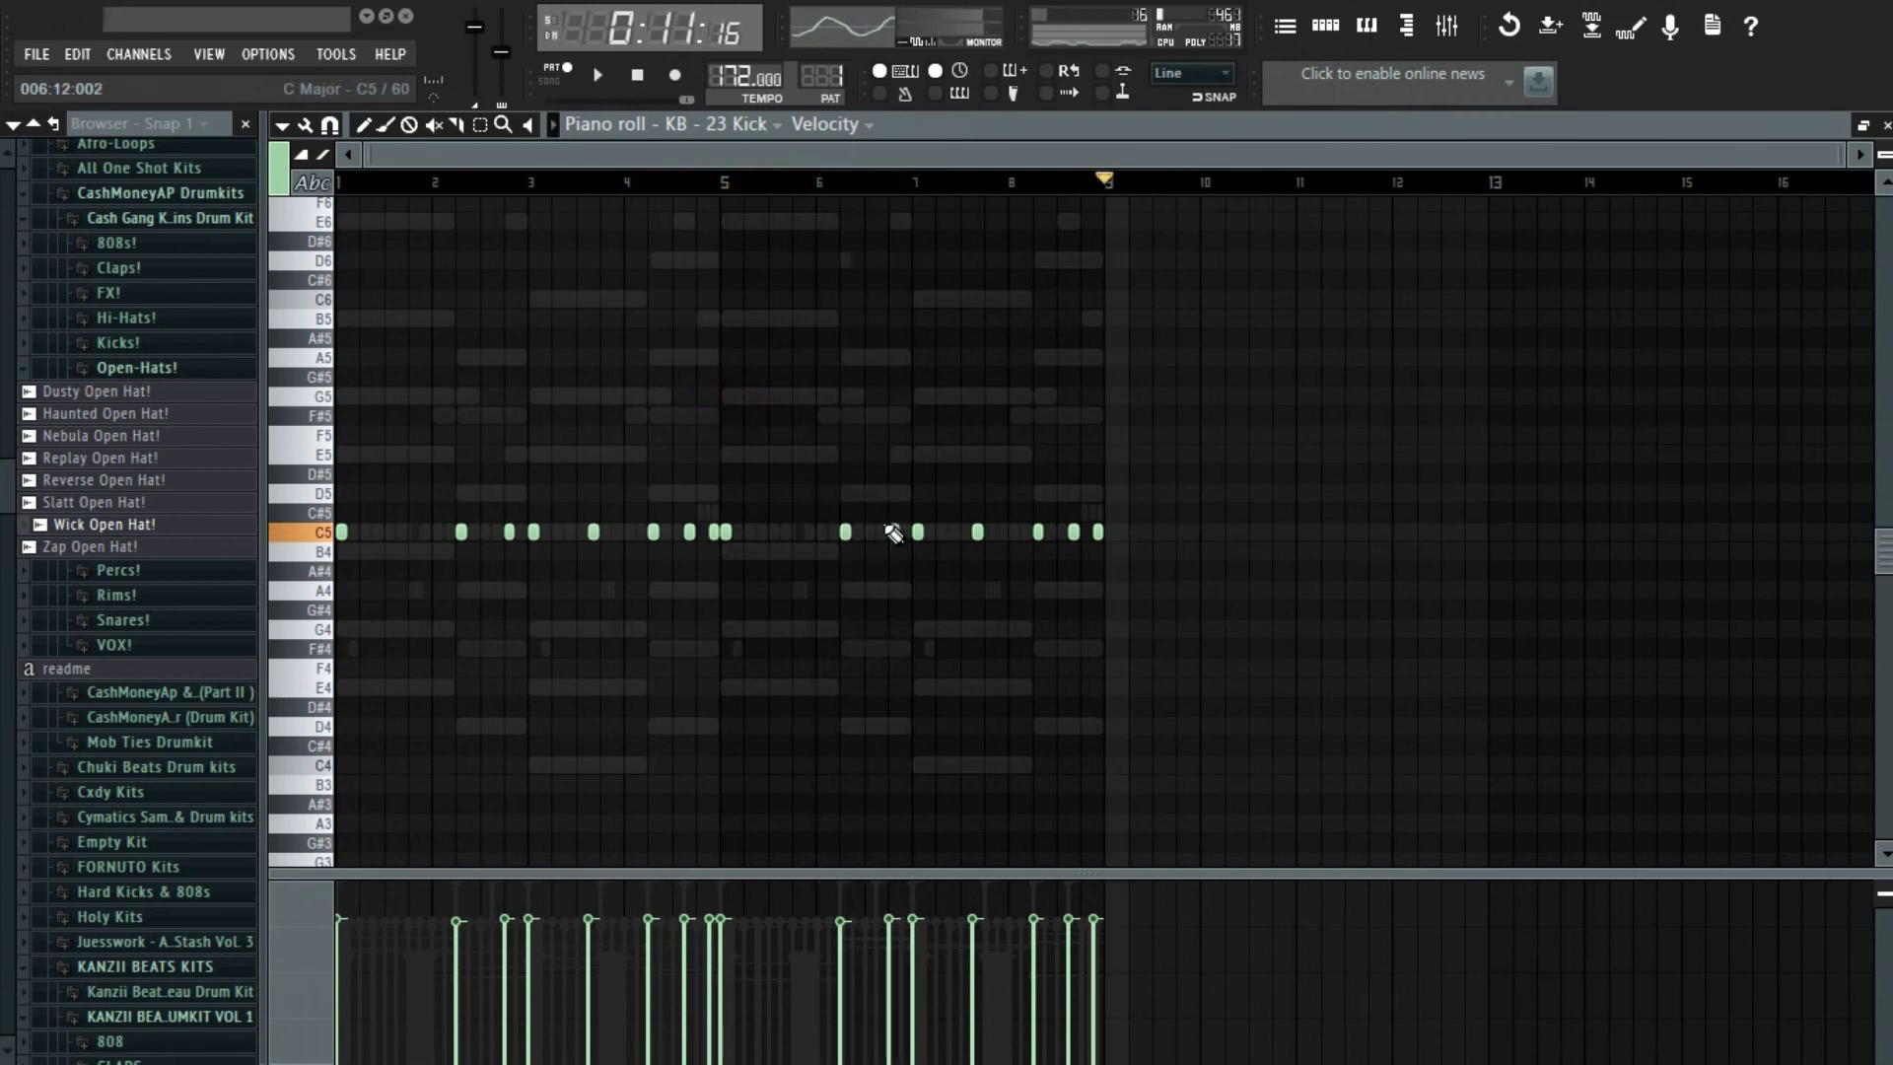
key("space")
scroll(998, 560, "up", 3)
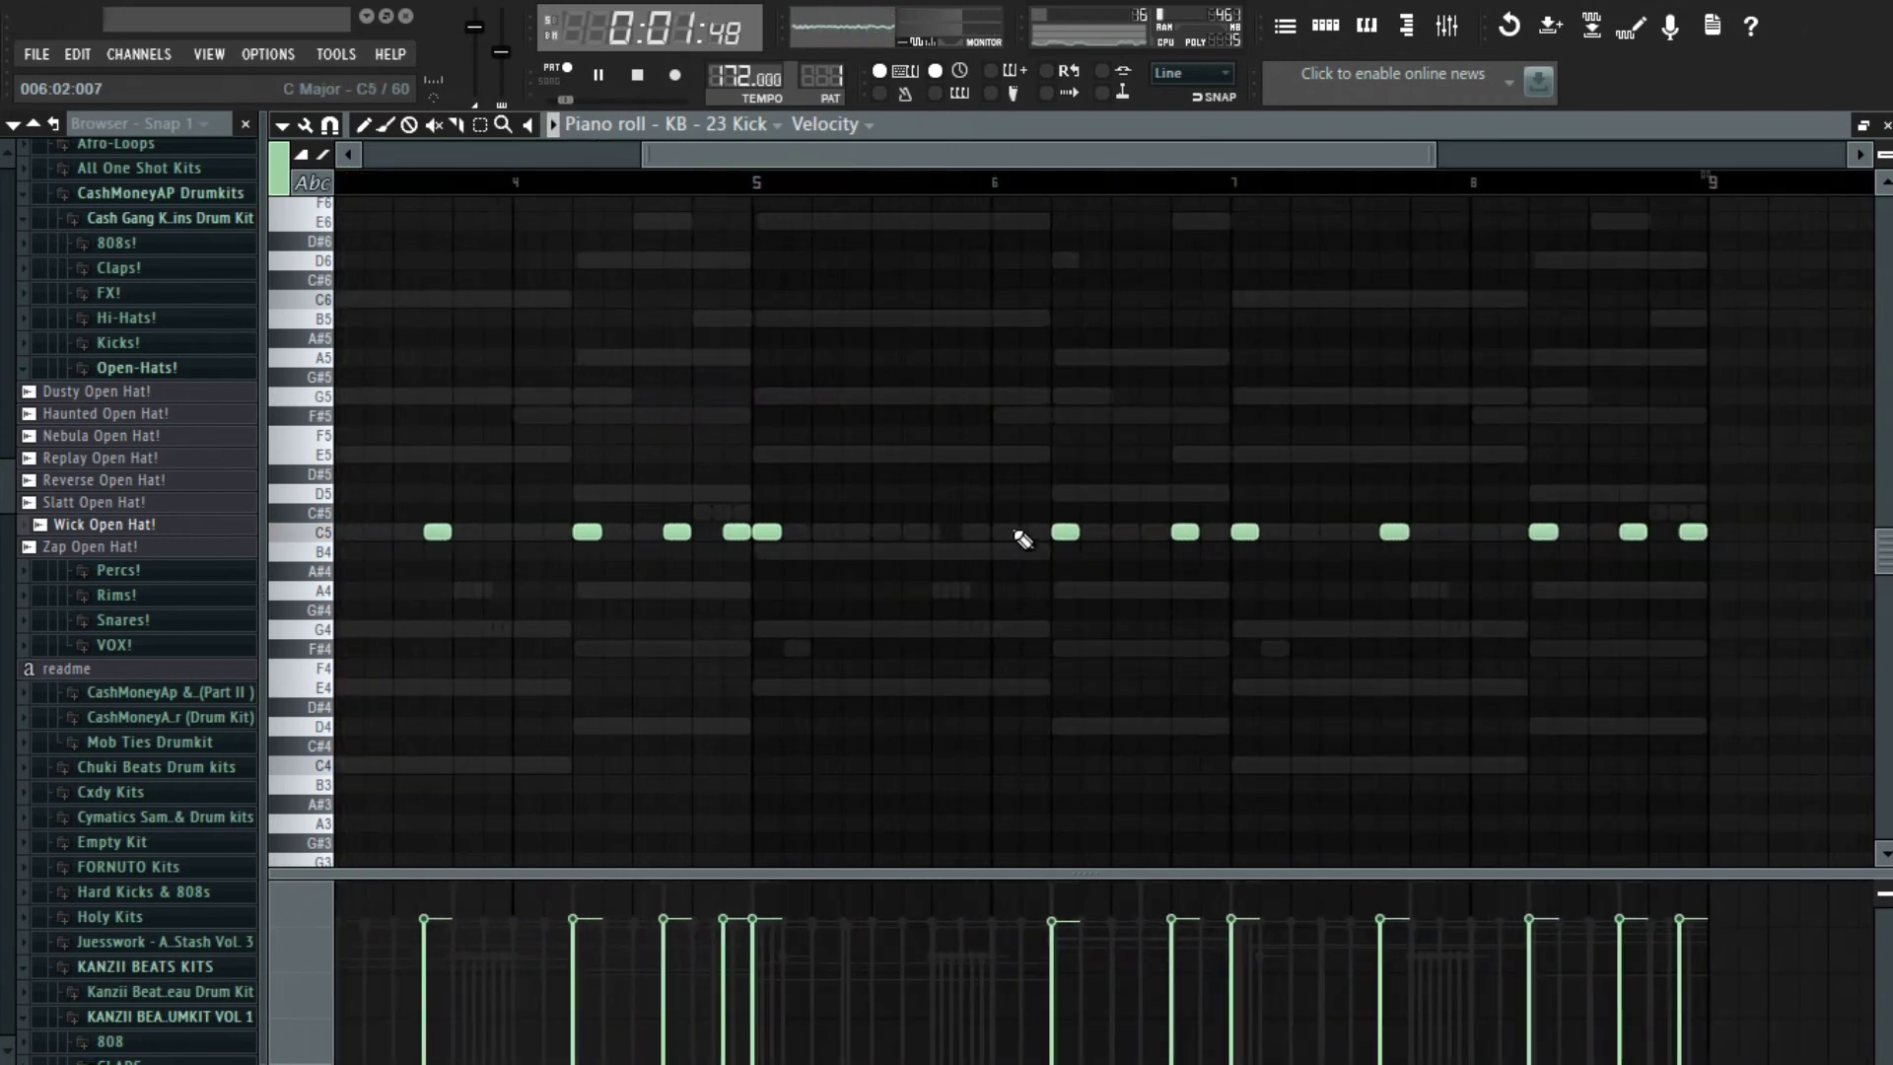
- Leave the kick piano roll and inspect the iZotope Vinyl and Fruity Reeverb 2 effects on the reFX Nexus mixer track
scroll(1061, 566, "down", 3)
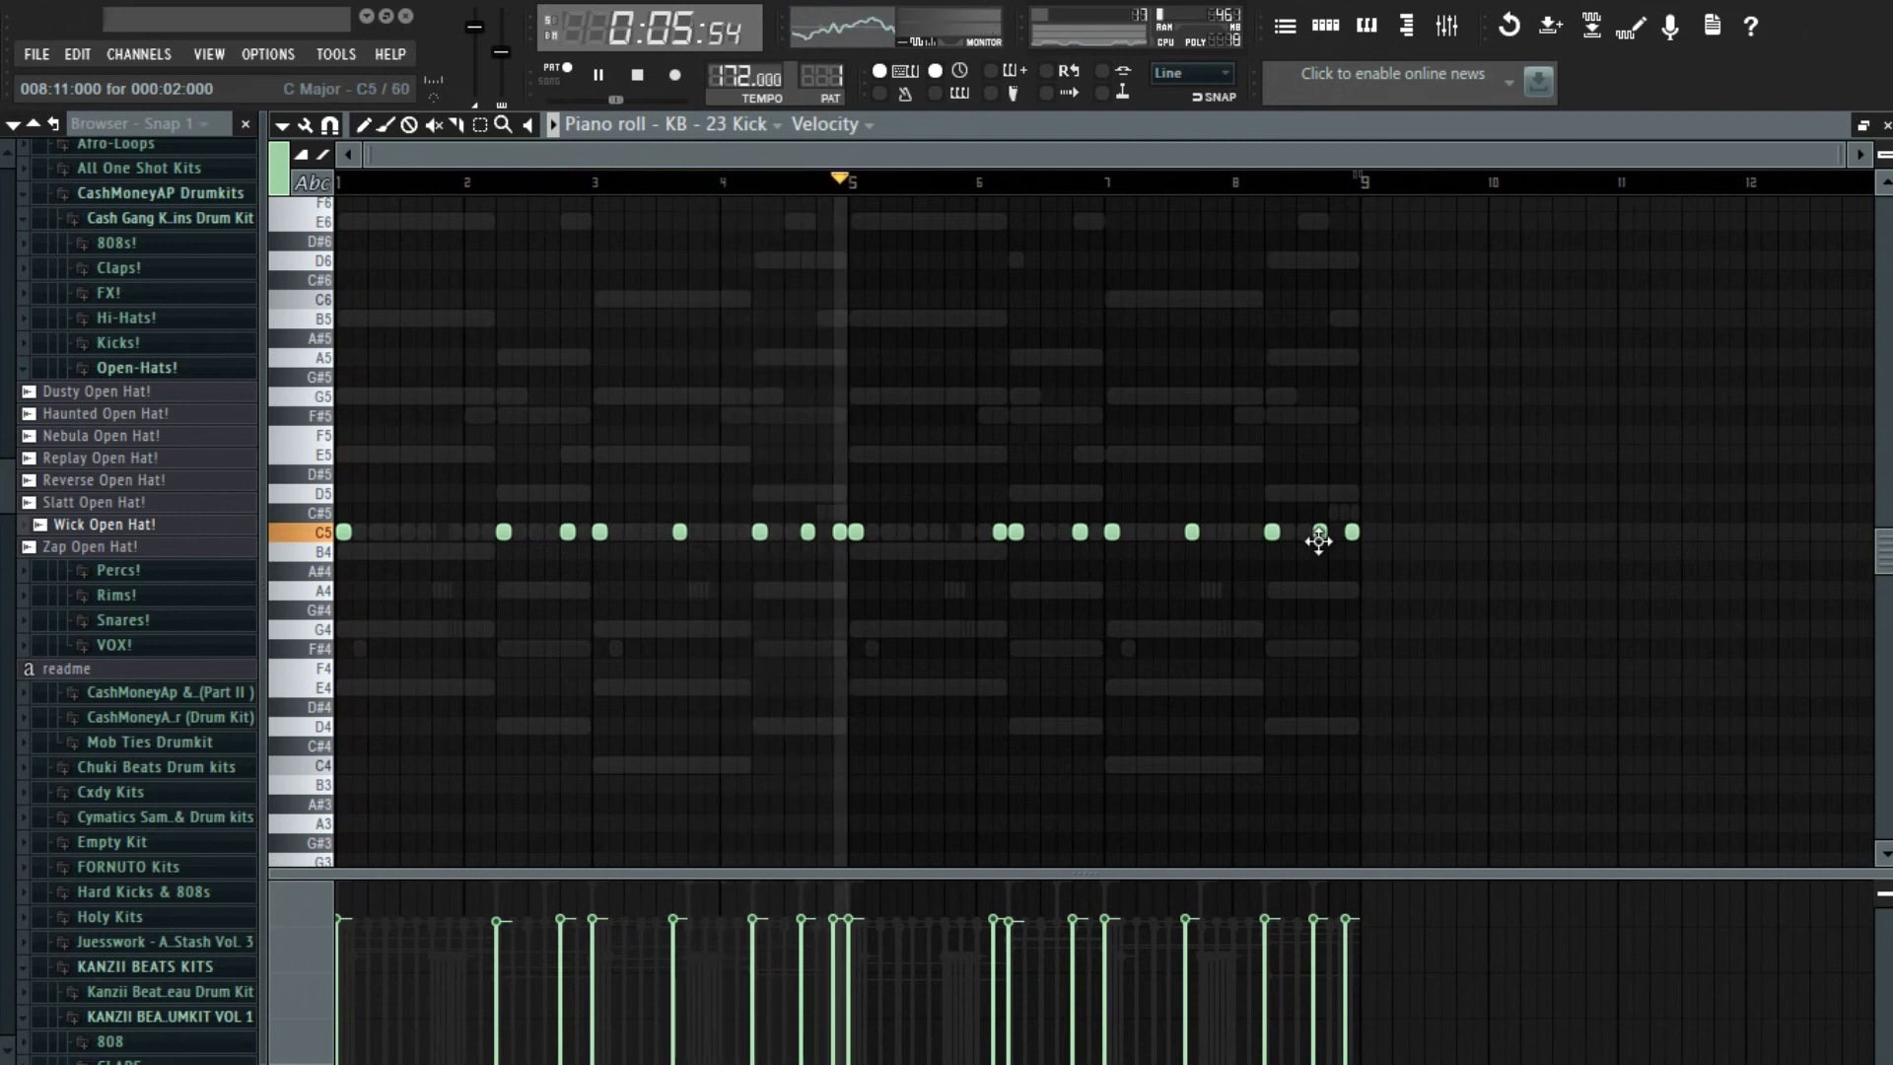
key("F7")
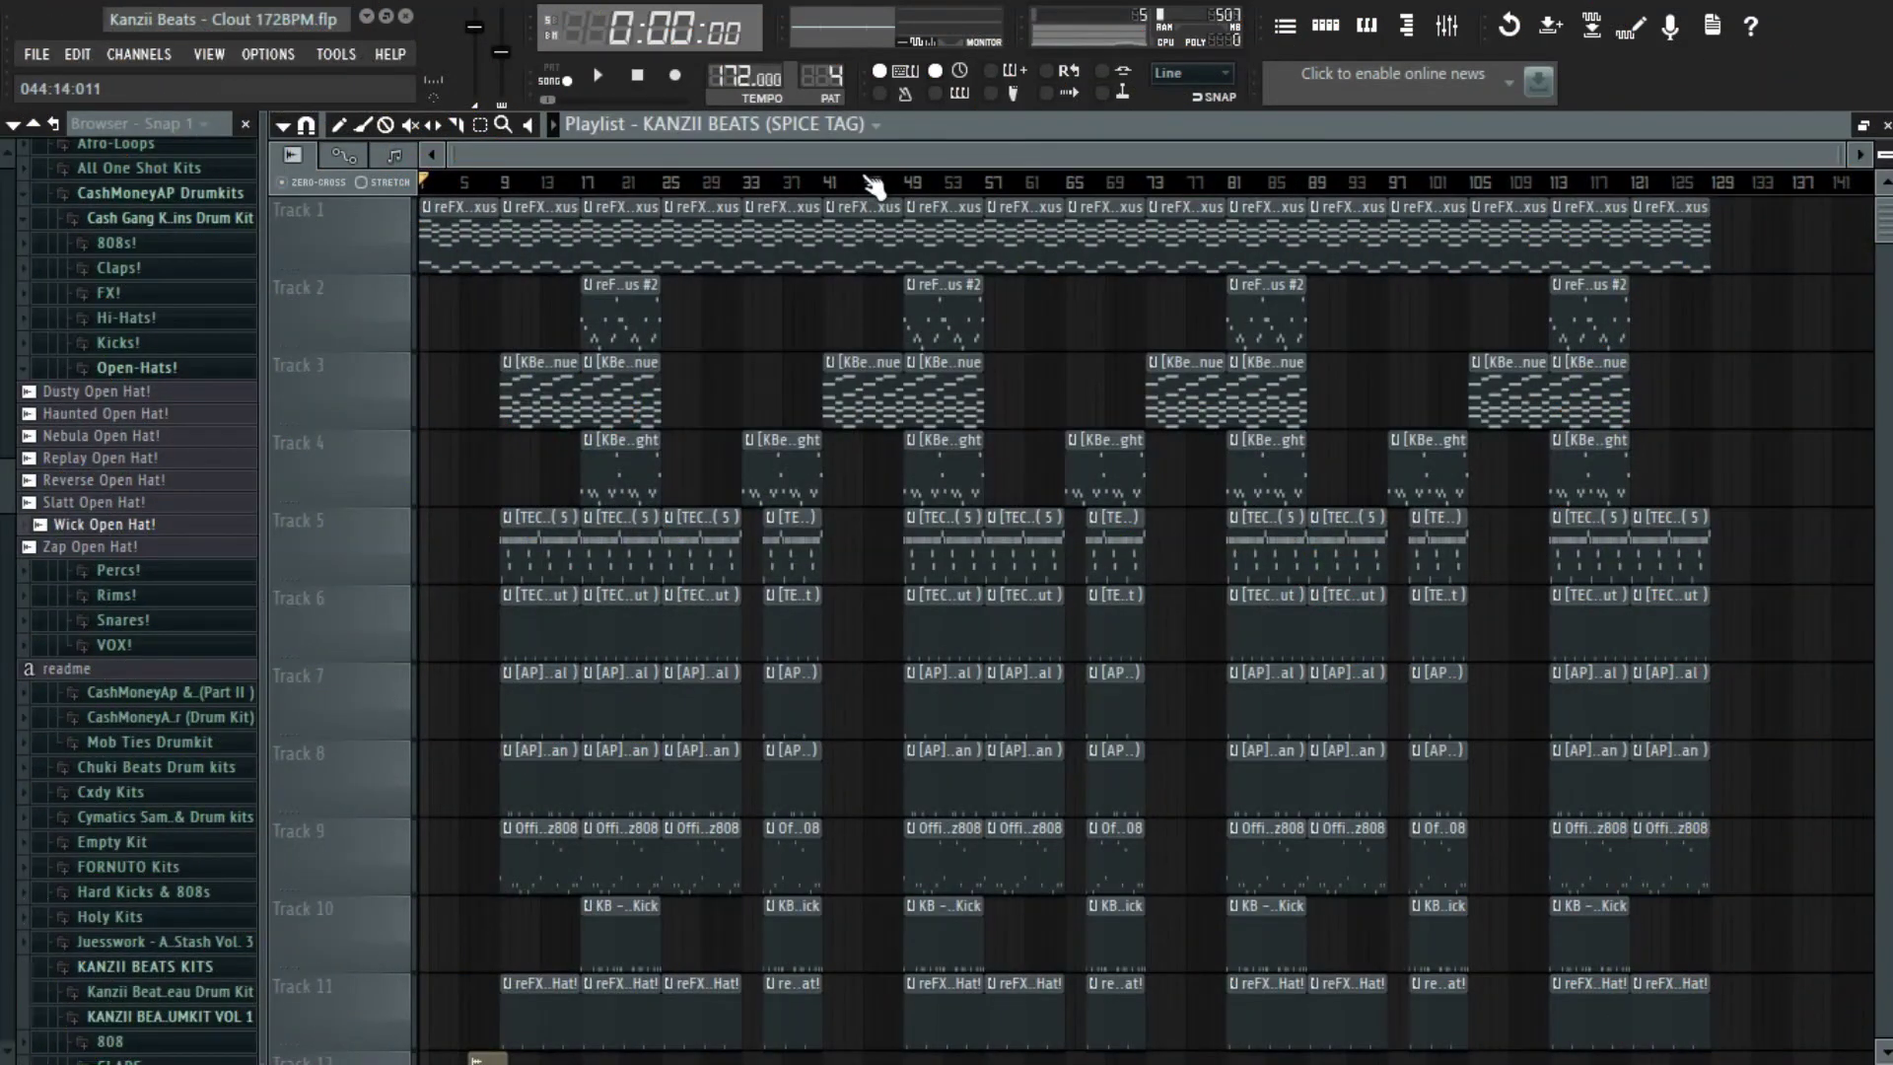
left_click(1446, 30)
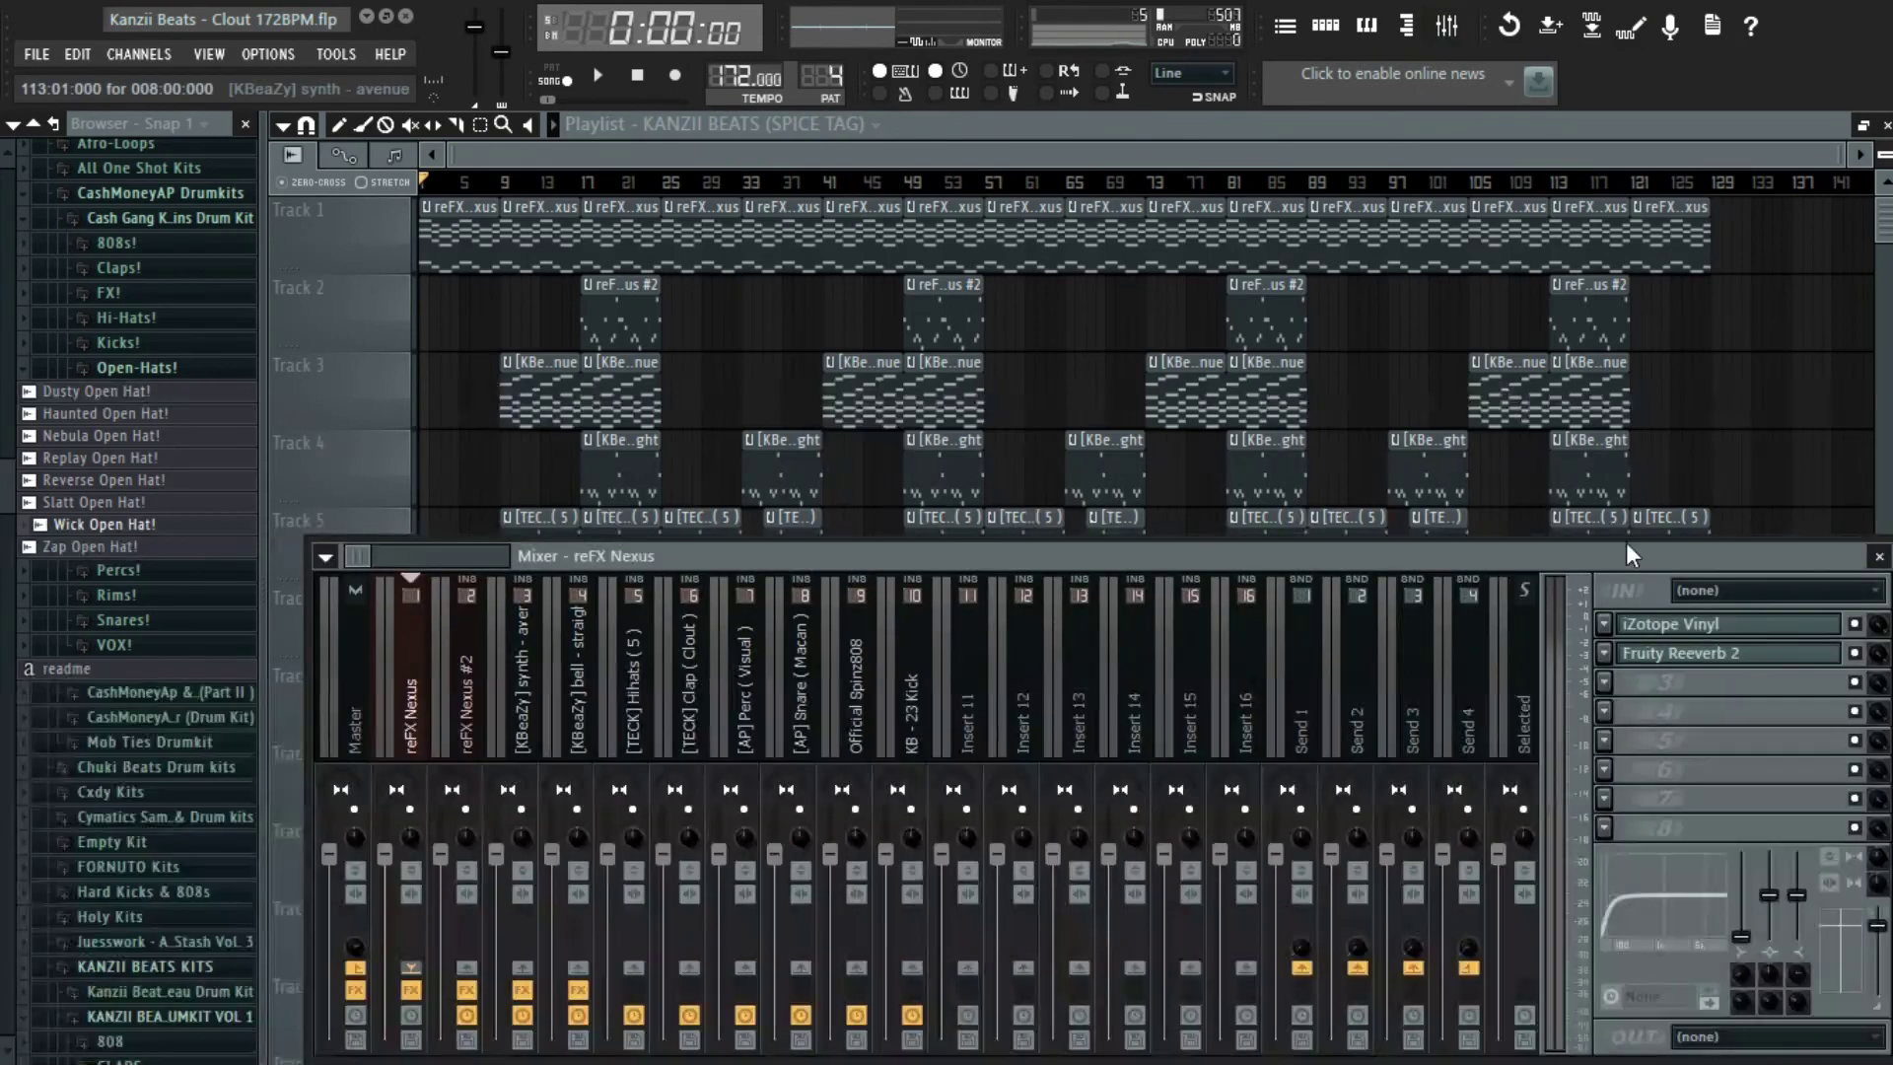
left_click(1686, 627)
left_click(1263, 417)
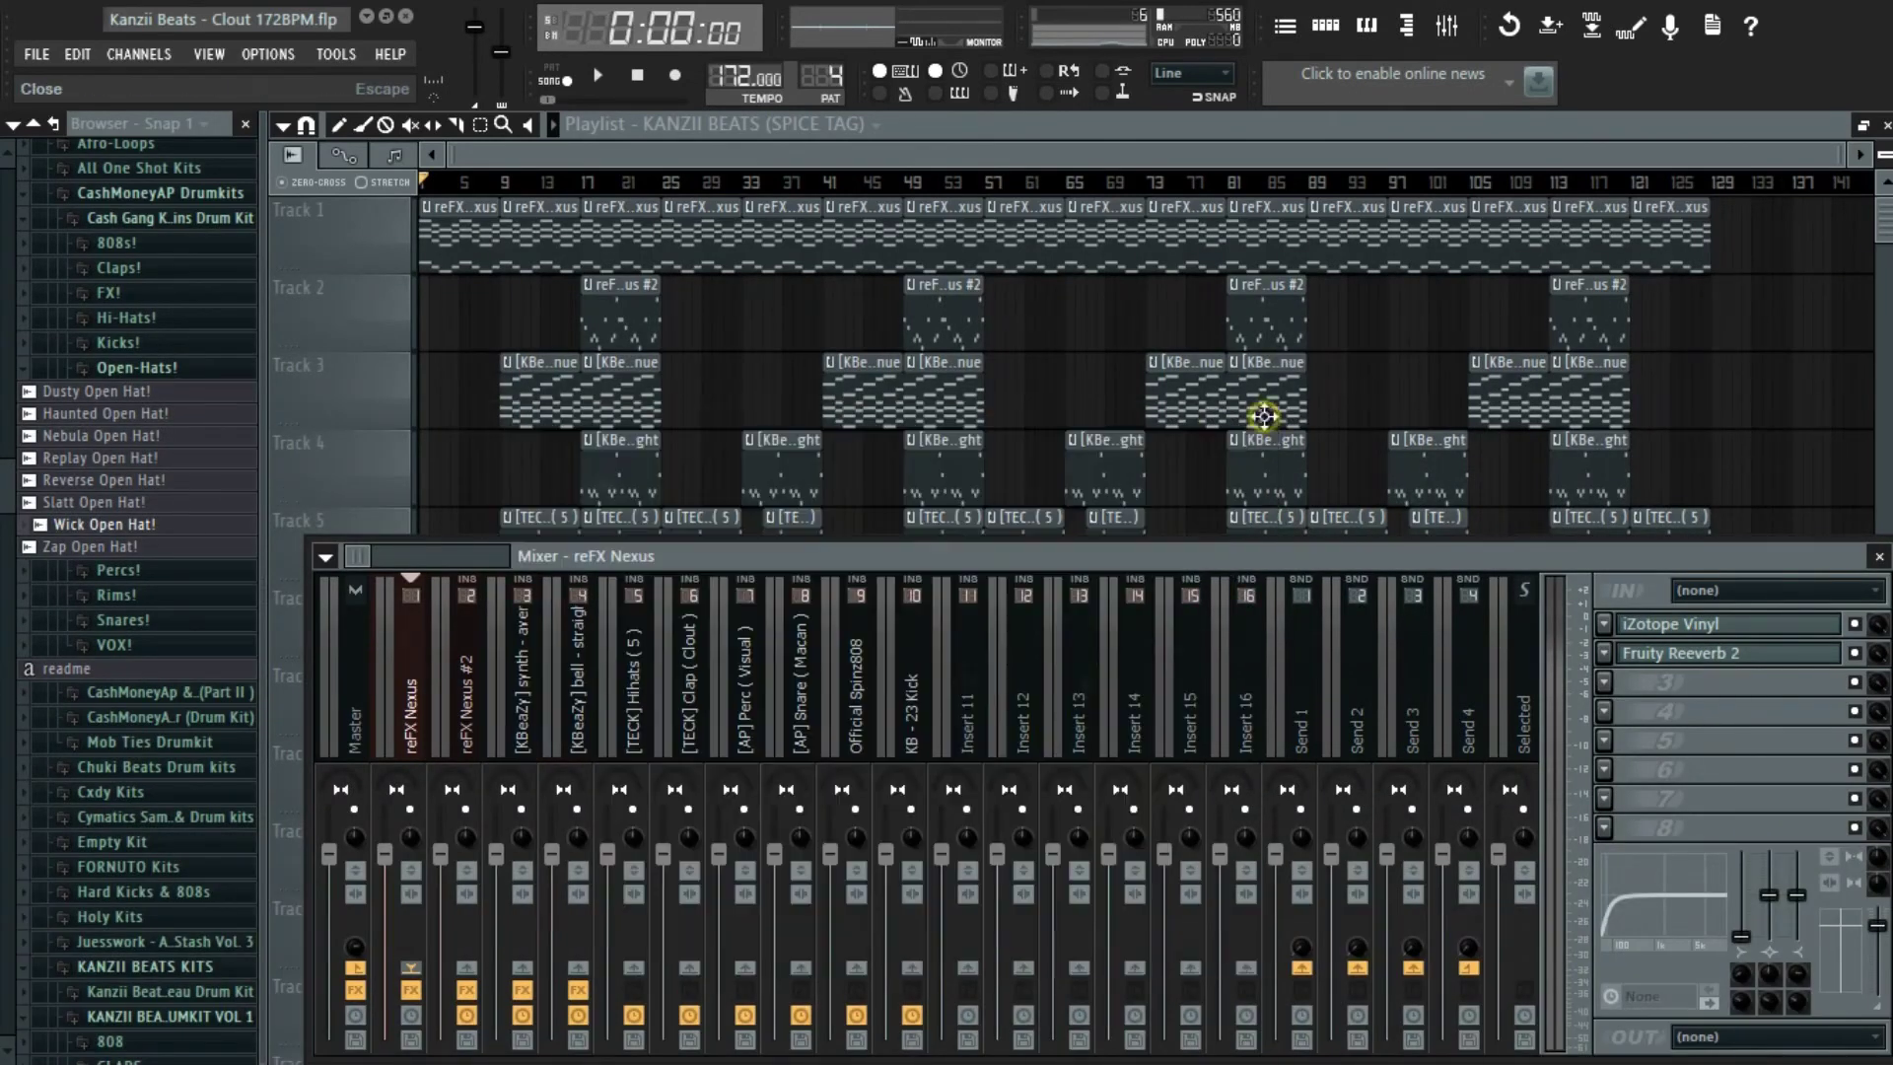
left_click(1681, 652)
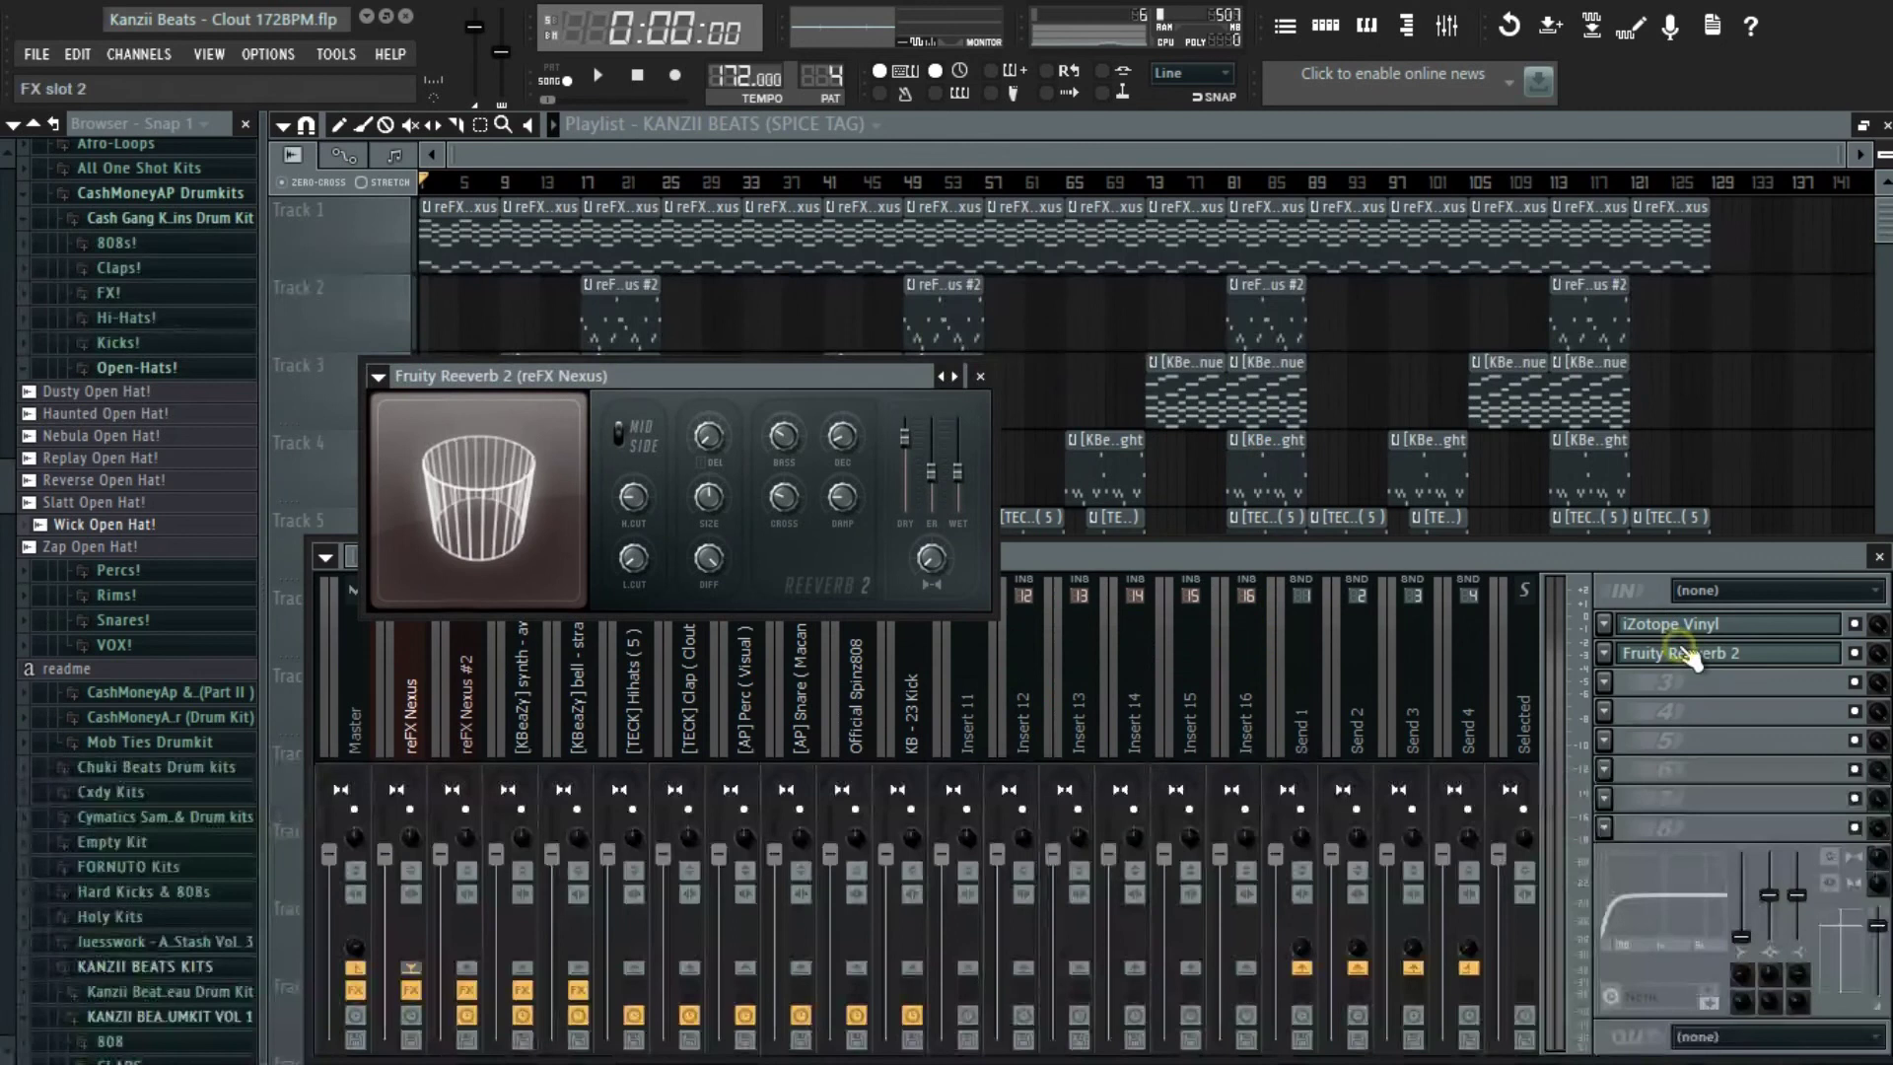
left_click(981, 378)
- Examine the effects on the reFX Nexus #2 and [KBeaZy] synth - avenue mixer tracks, including Fruity Parametric EQ 2, and close the mixer
left_click(488, 700)
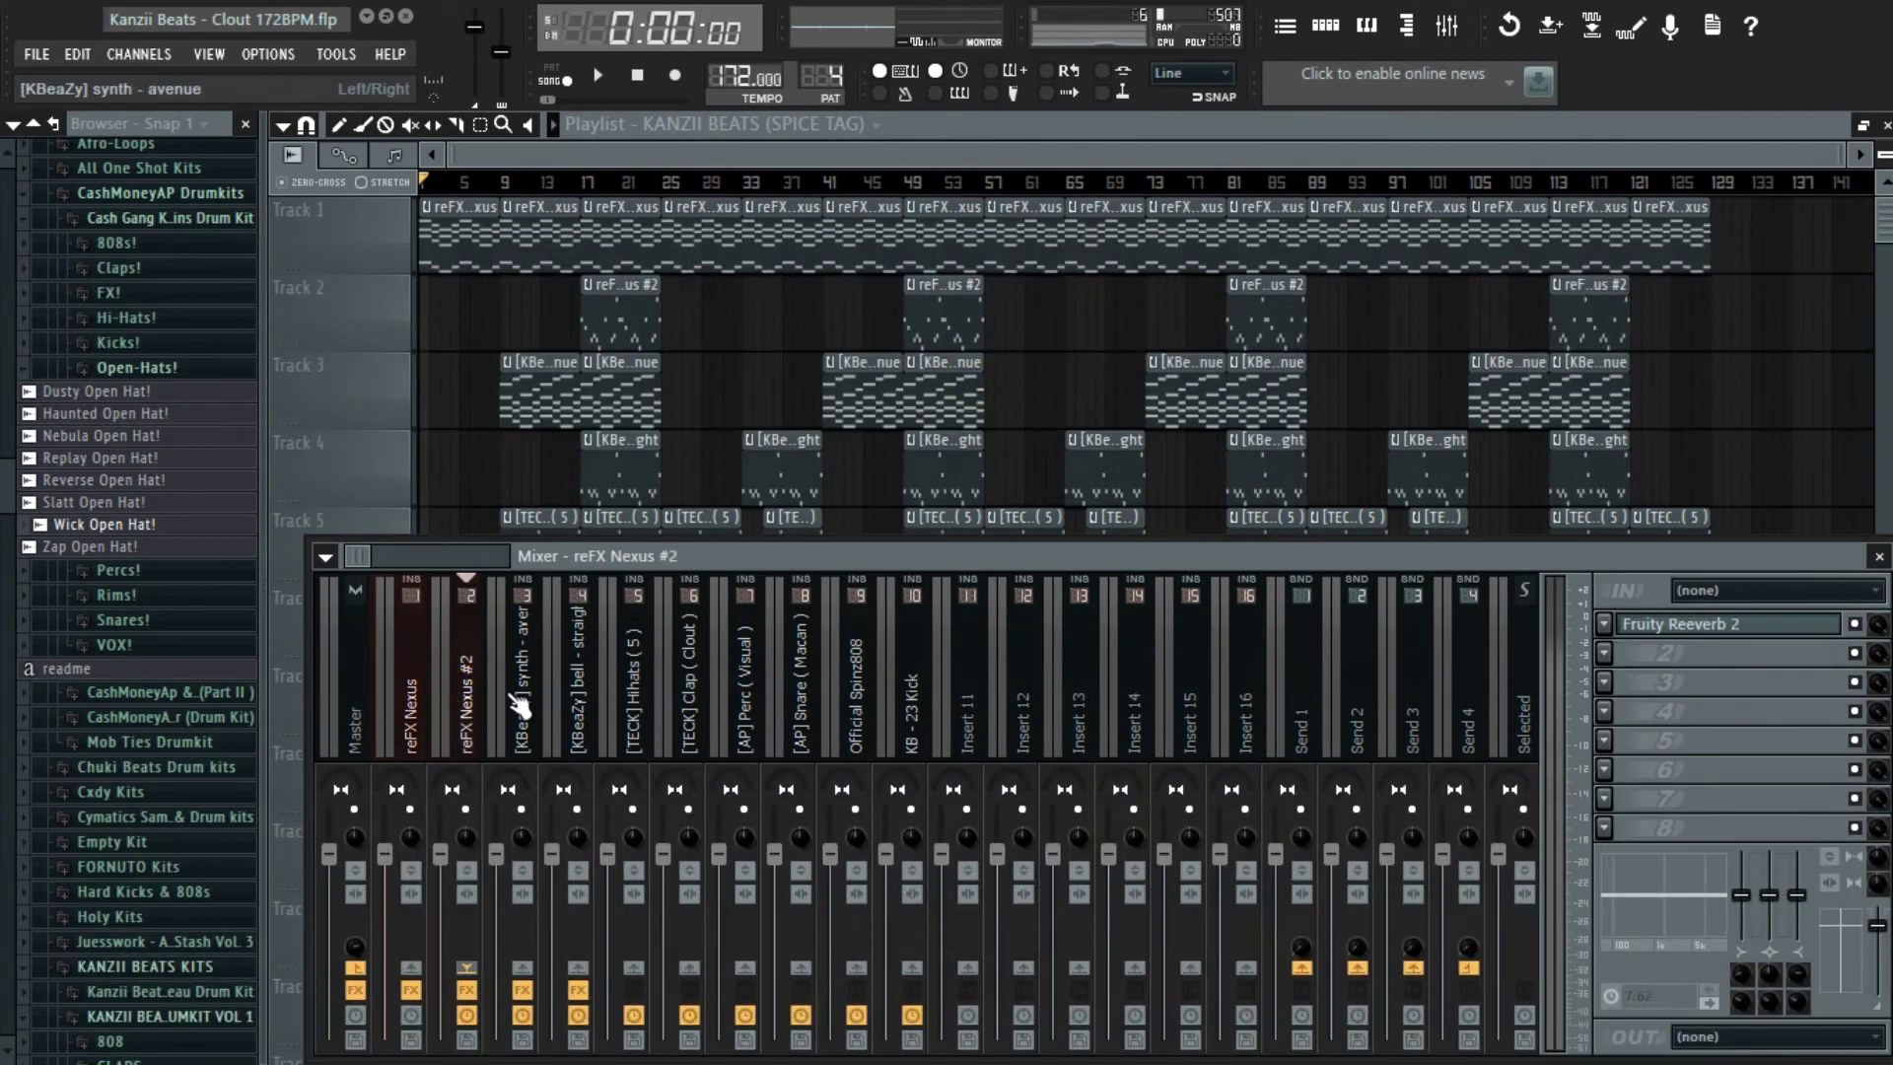
left_click(520, 705)
left_click(1711, 629)
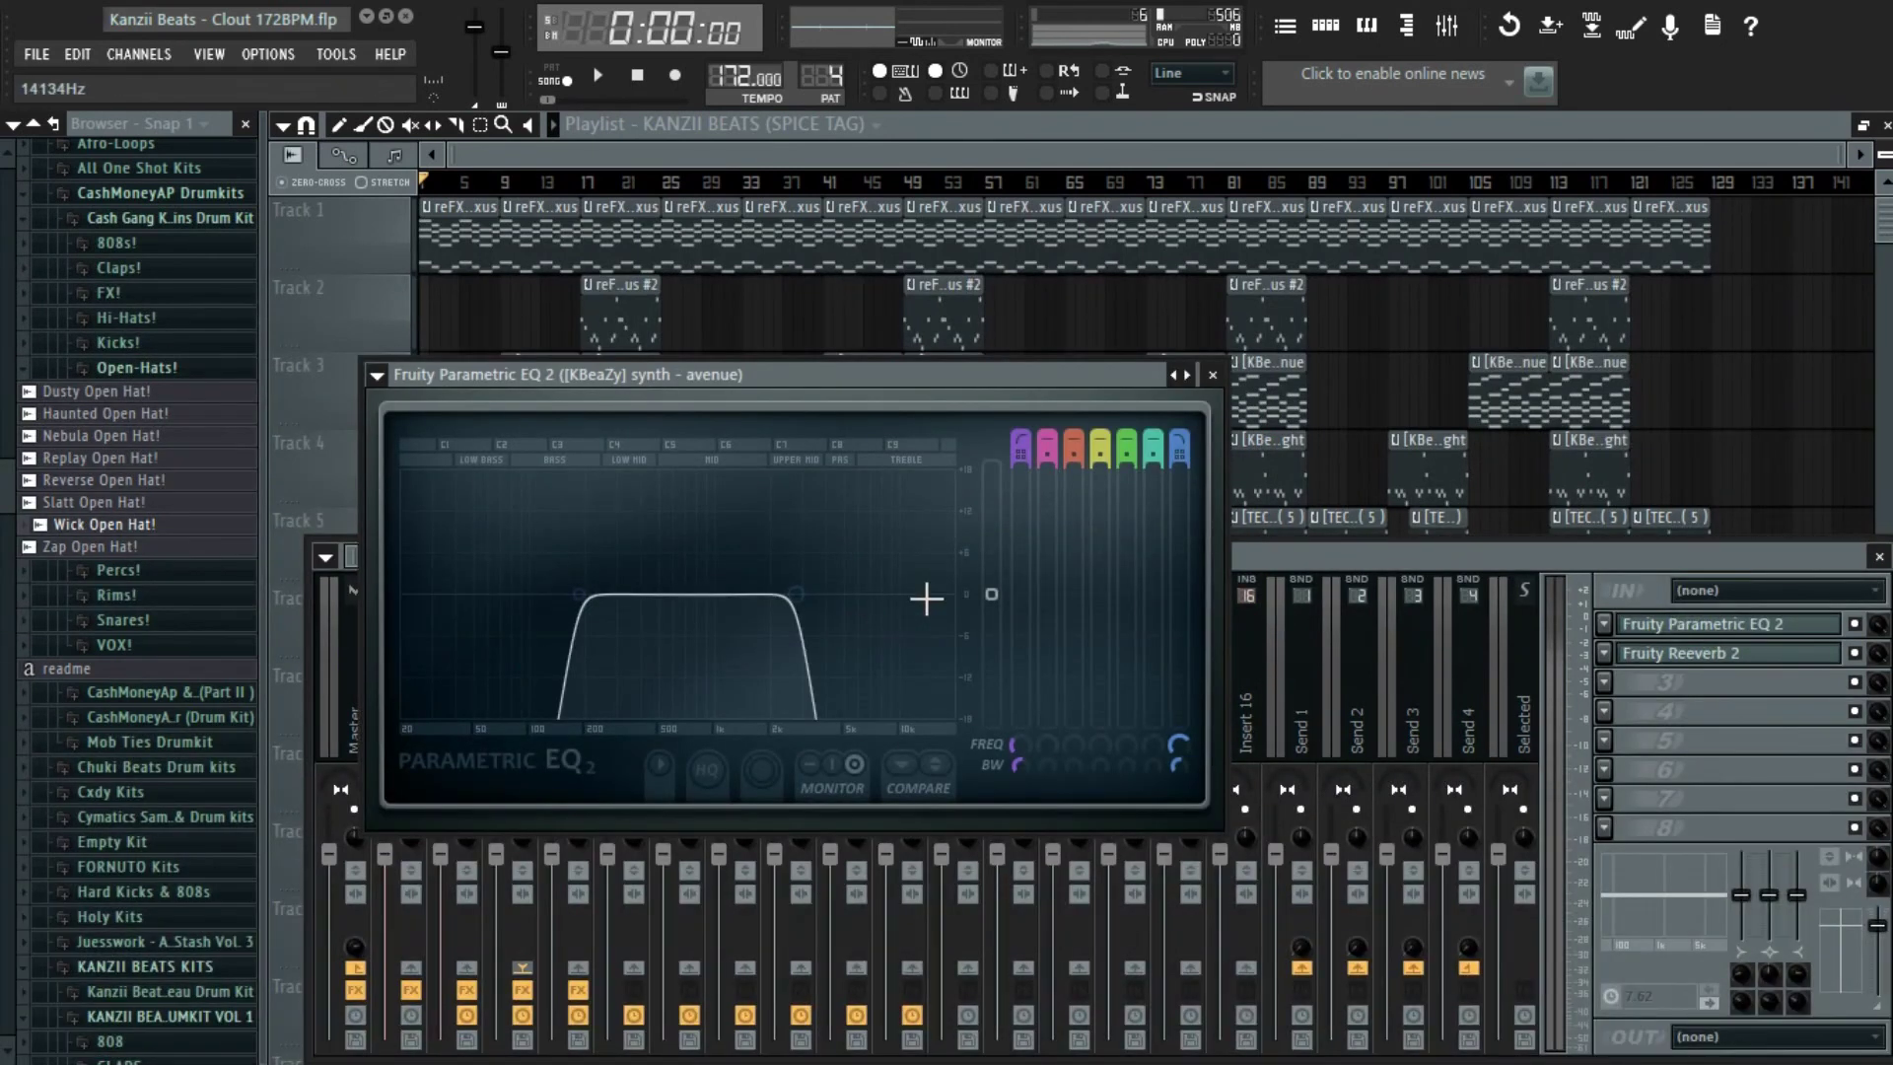
left_click(1210, 375)
left_click(1642, 651)
left_click(1642, 653)
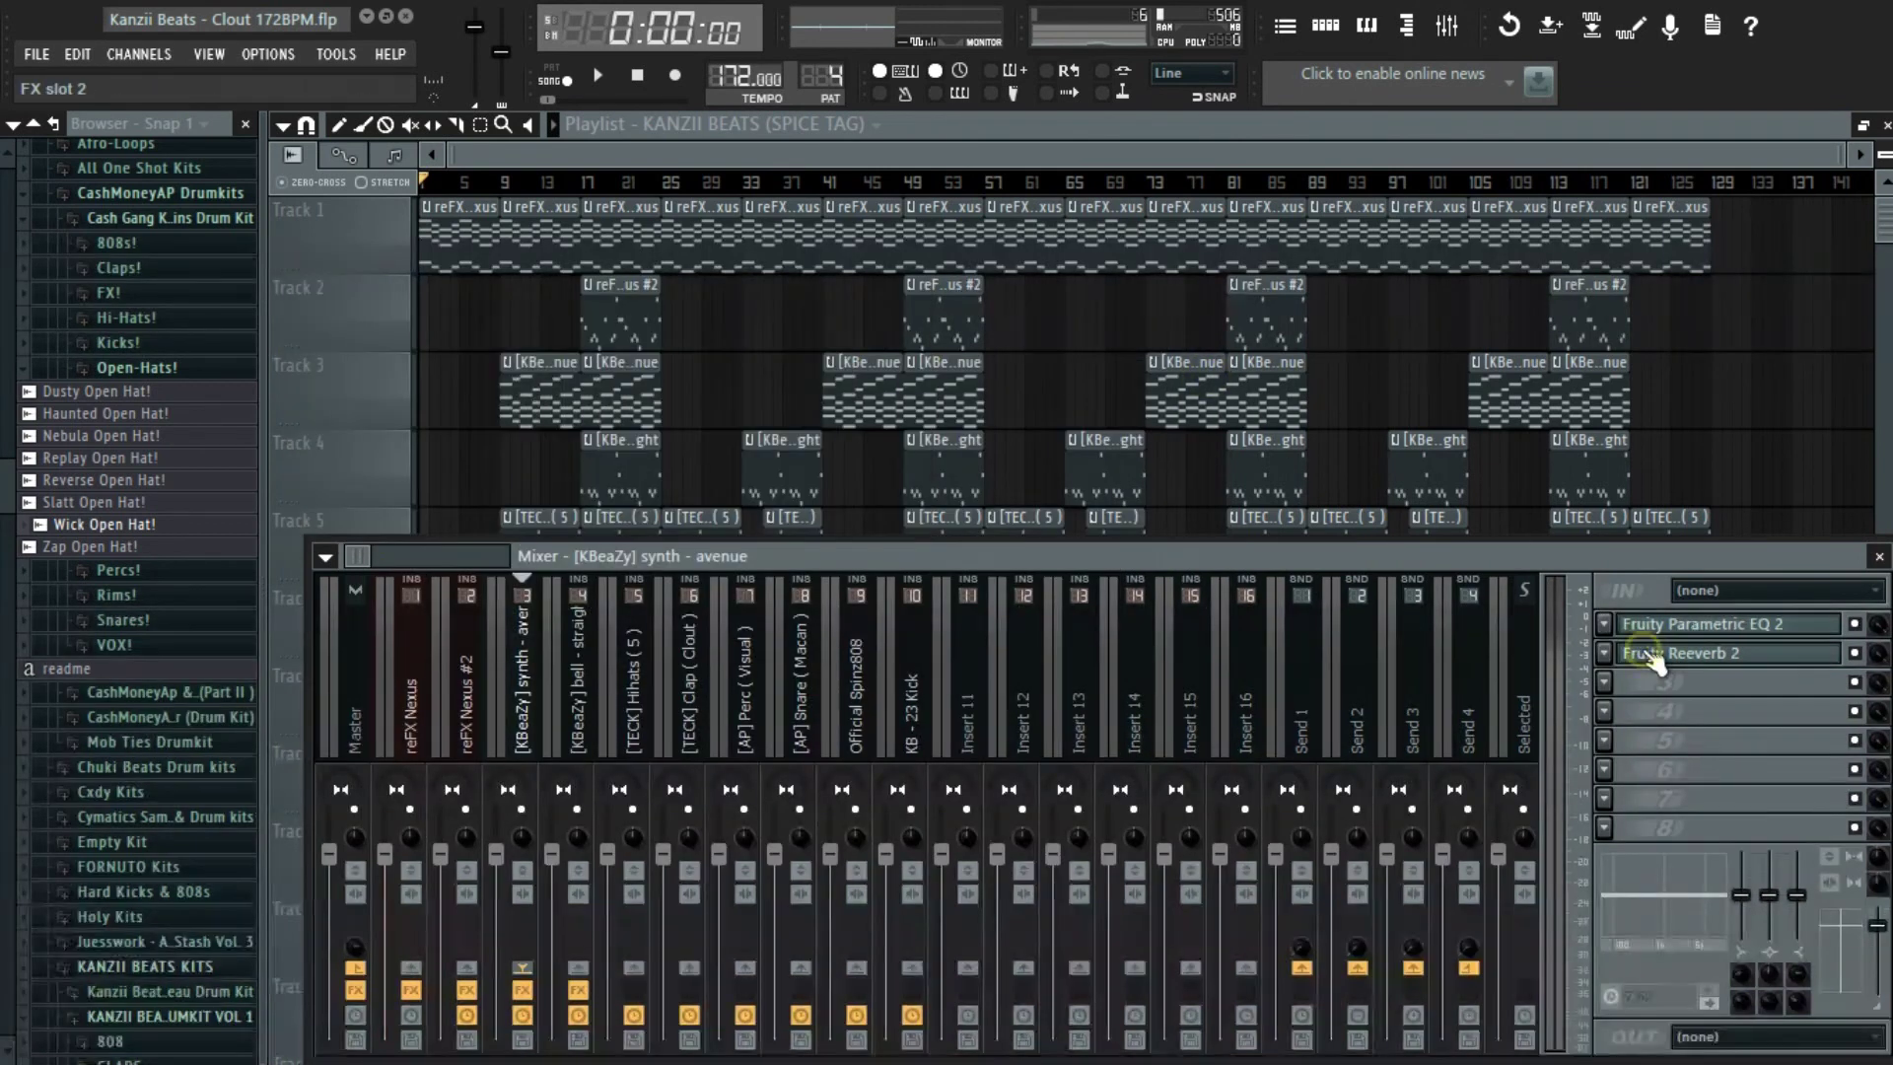
key("F9")
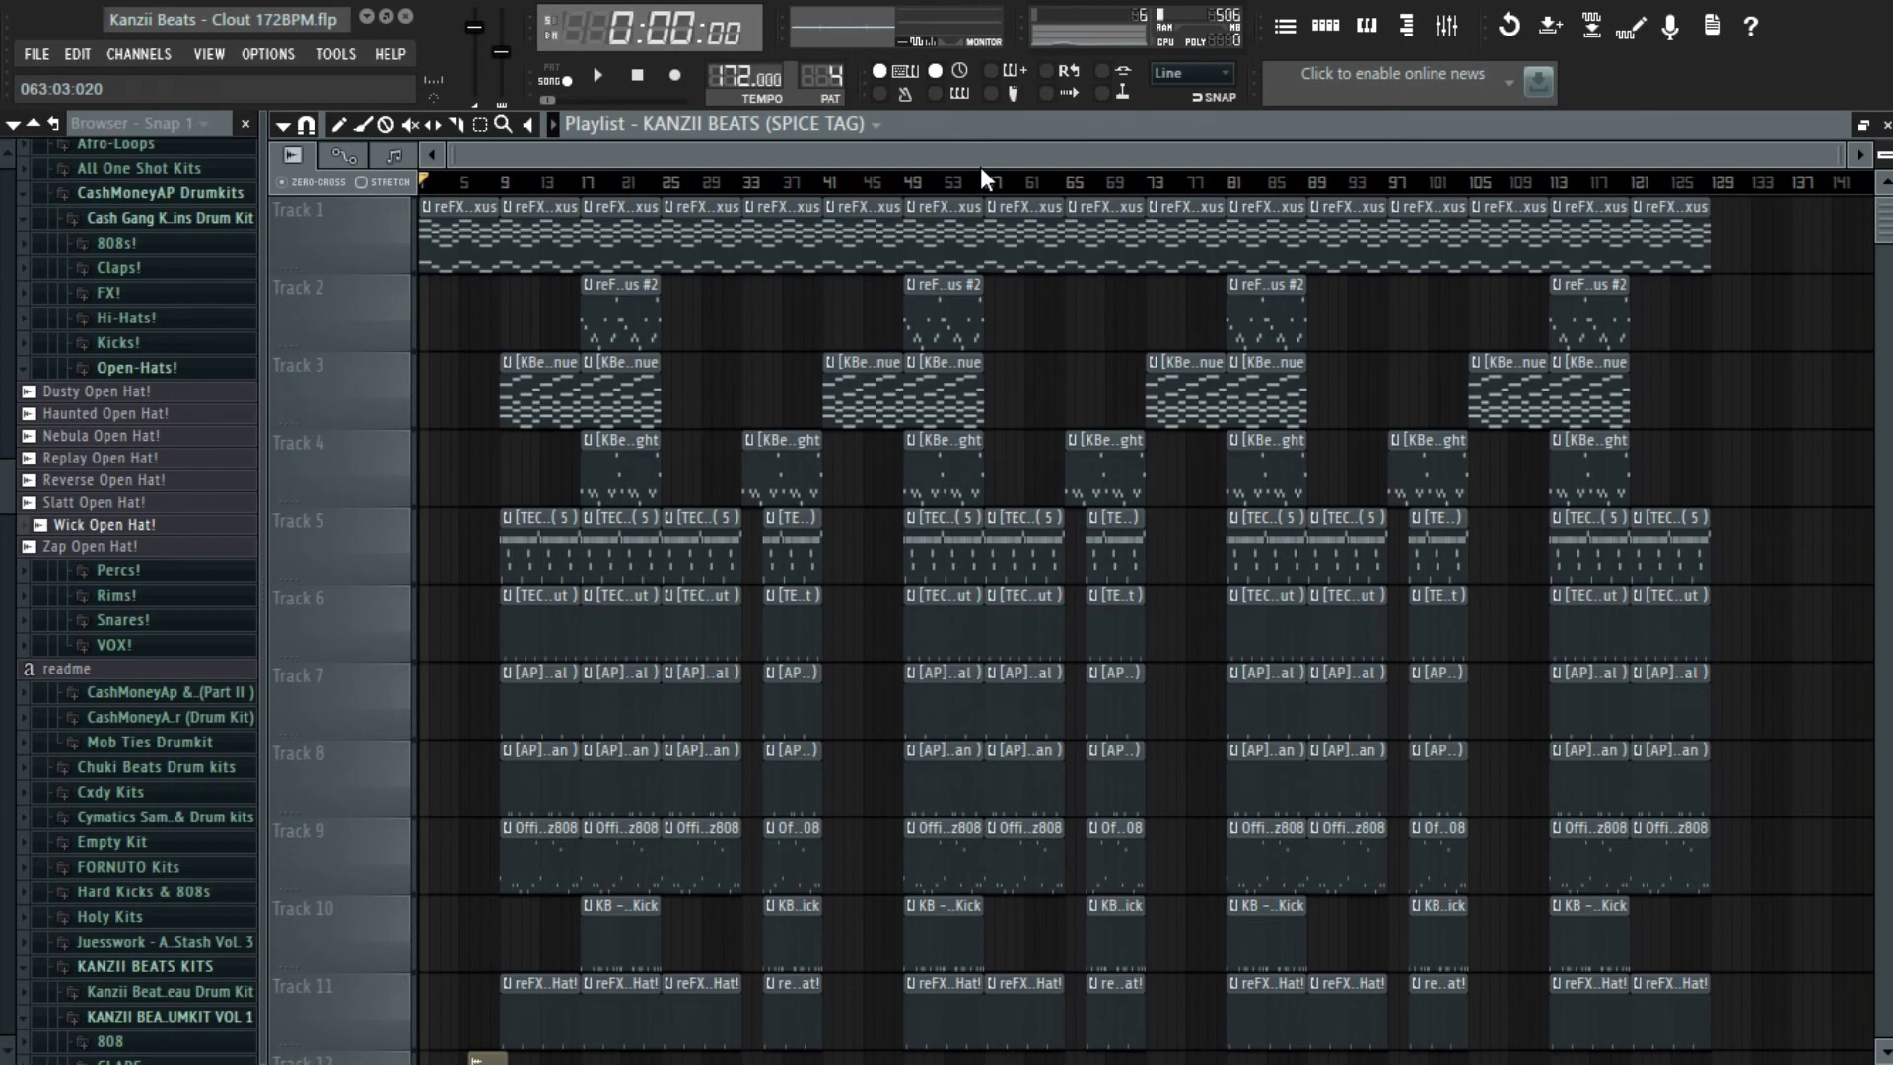
- Play the full song arrangement in the playlist from the beginning
key("space")
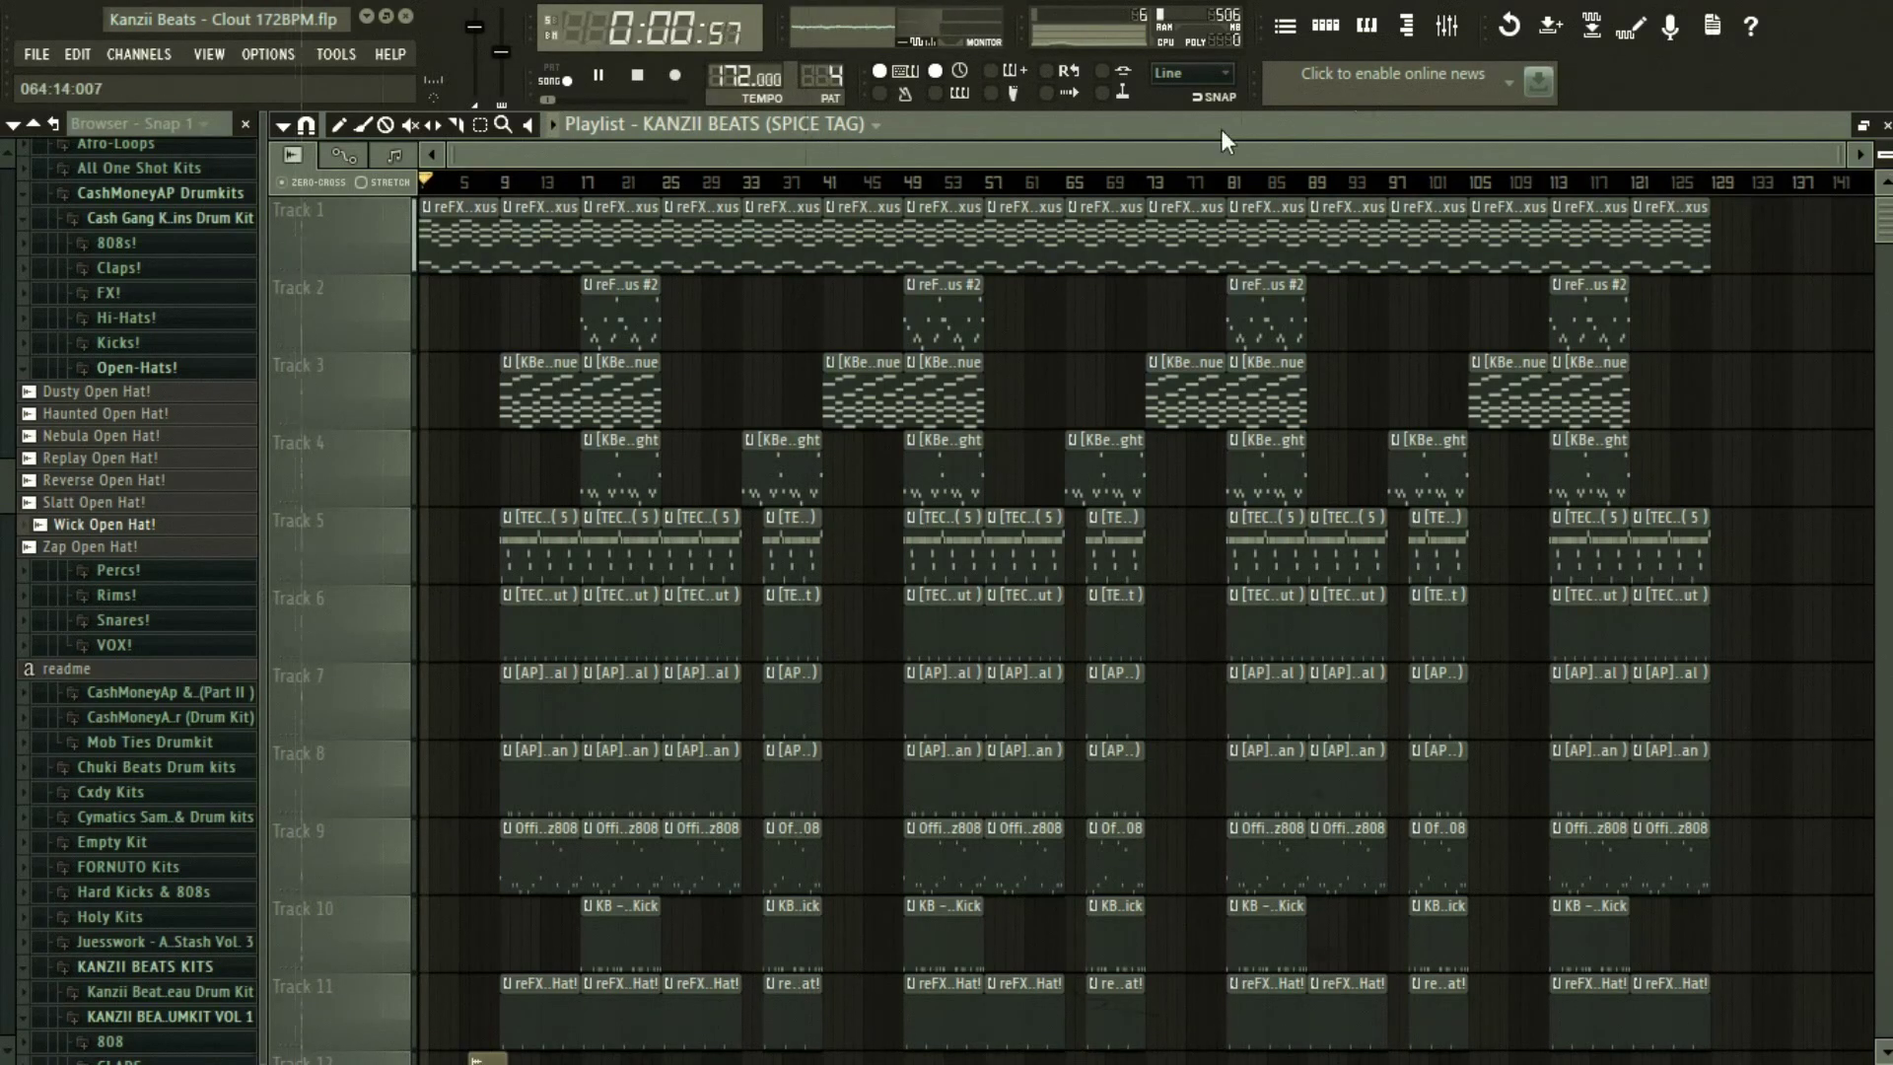
left_click(1469, 35)
left_click(1469, 35)
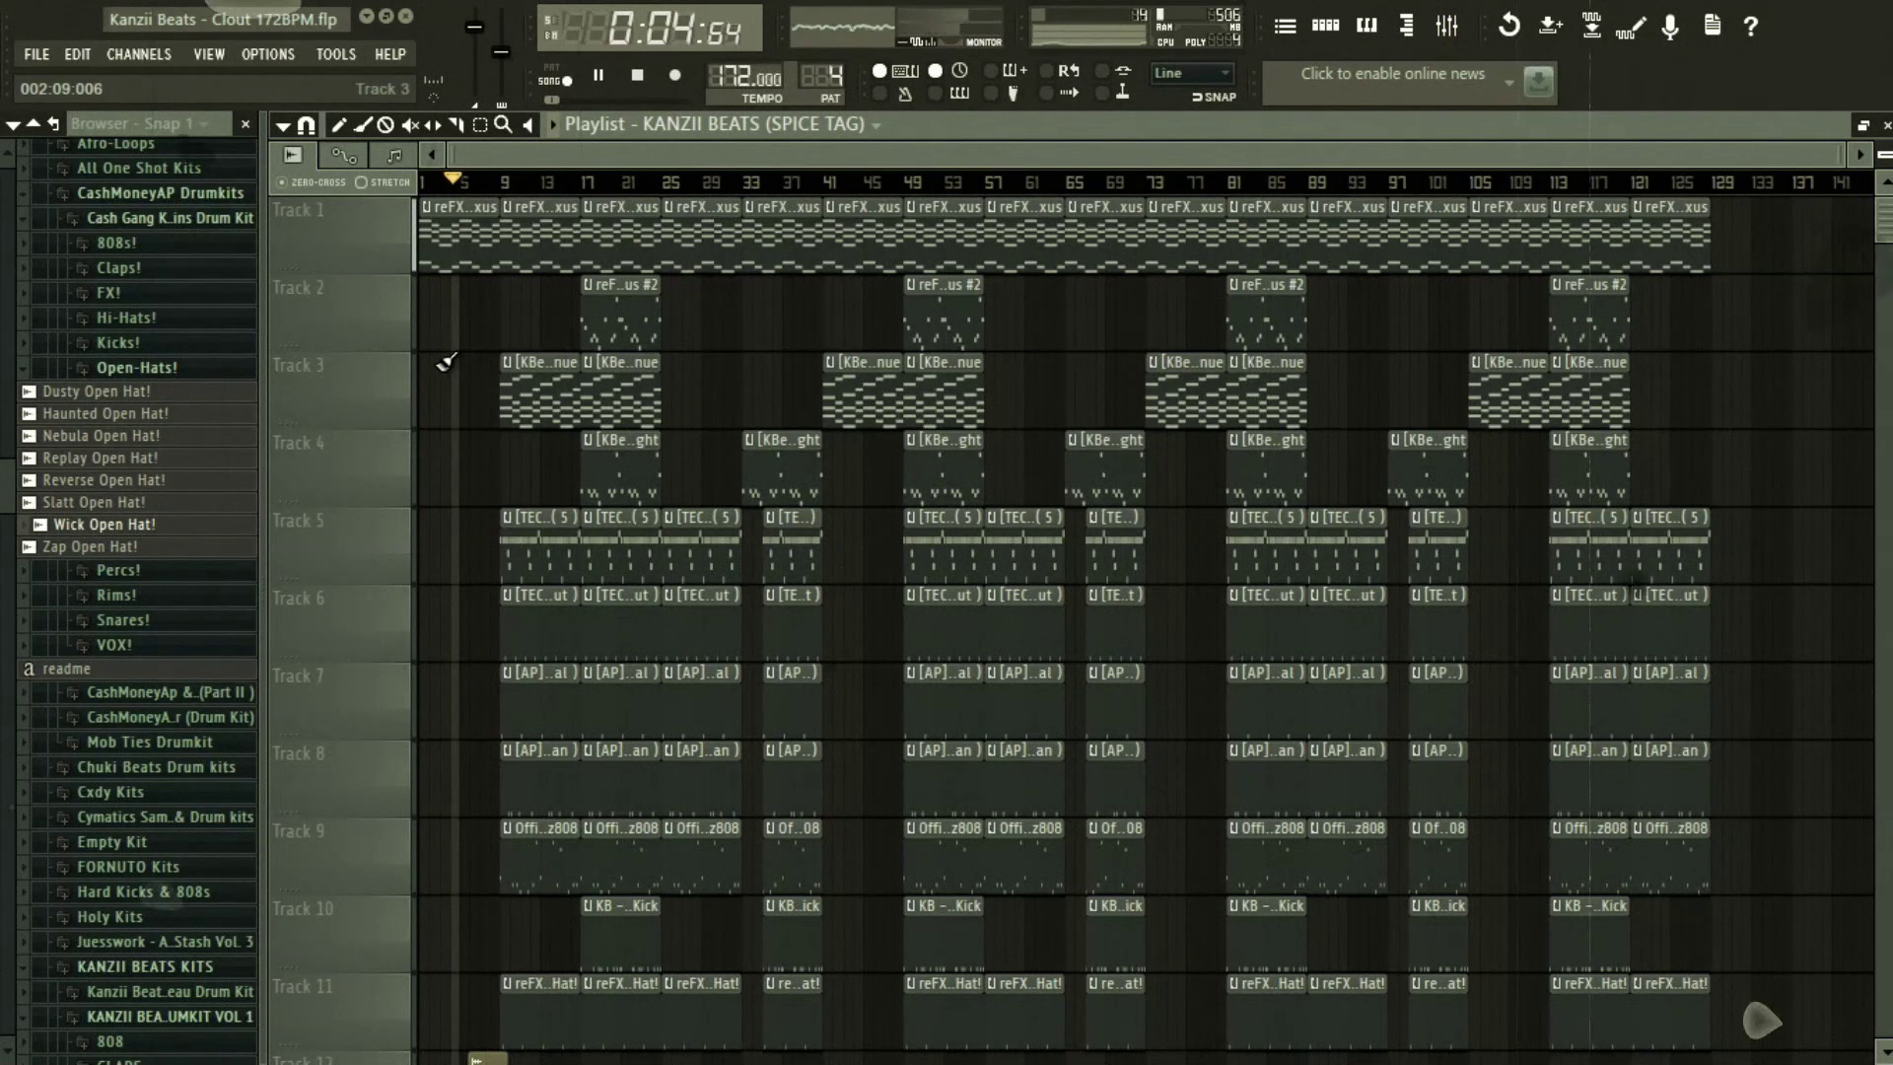